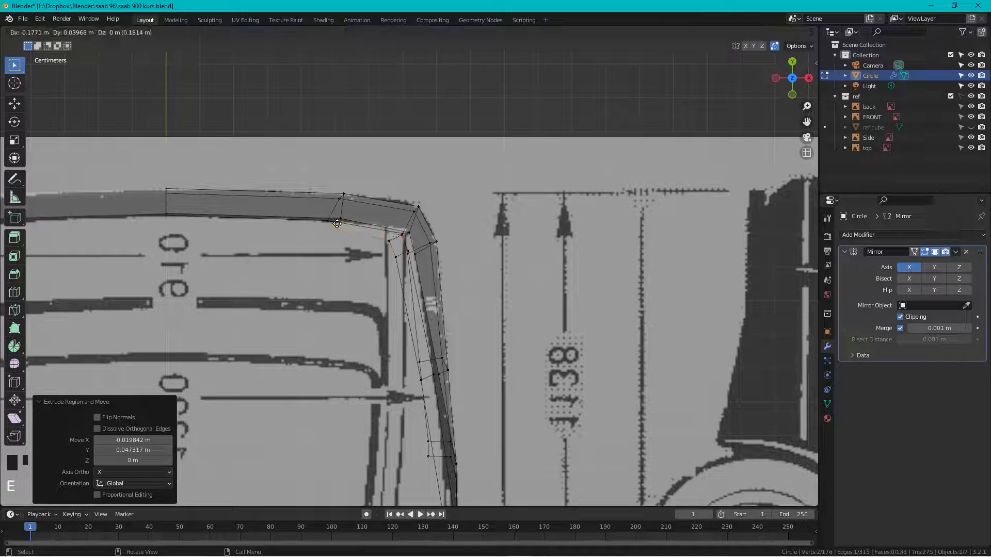
- Extrude the rear strip's end edge inward along the bumper outline, about 0.18 m in X and about 0.54 m more to the centre line
click(335, 222)
key(e)
key(x)
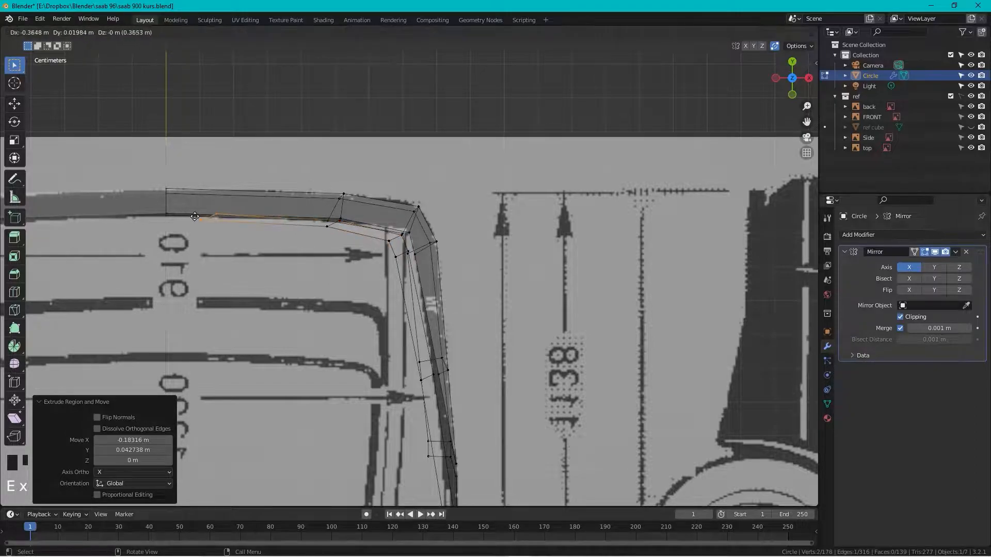
click(153, 218)
- Raise the lower row of rear strip vertices about 0.02 m in Z against the side blueprint
drag(793, 83, 685, 100)
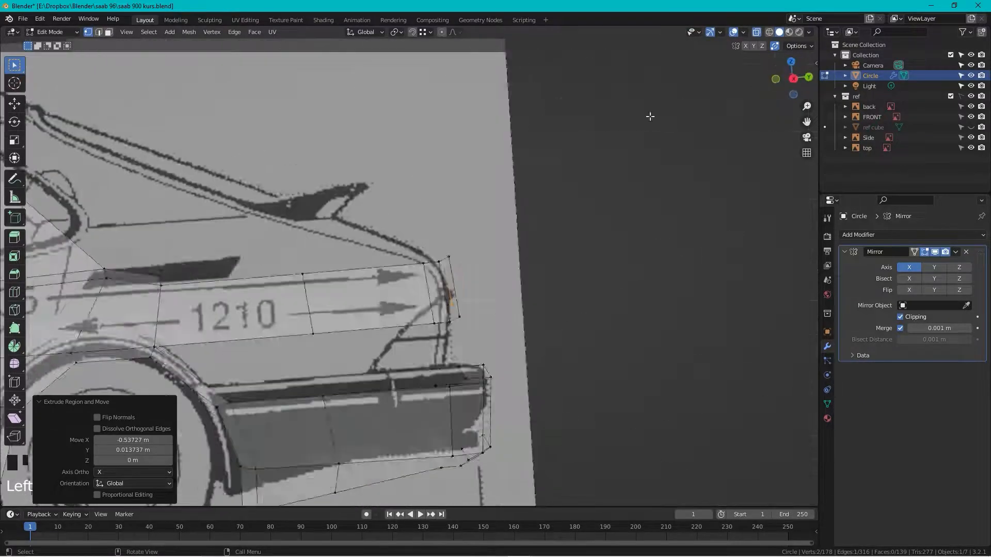
shift+middle_drag(457, 305, 497, 226)
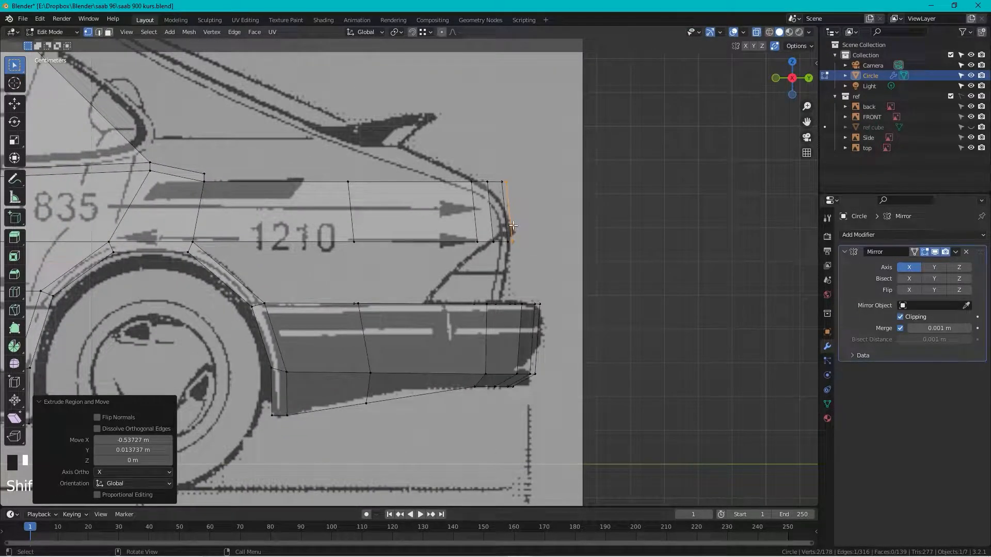
shift+click(487, 238)
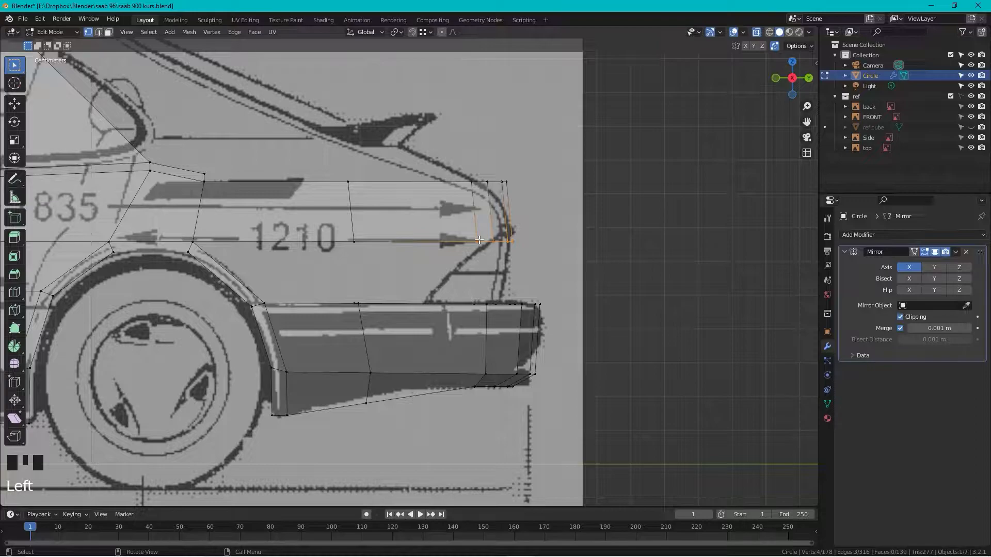
key(g)
click(479, 234)
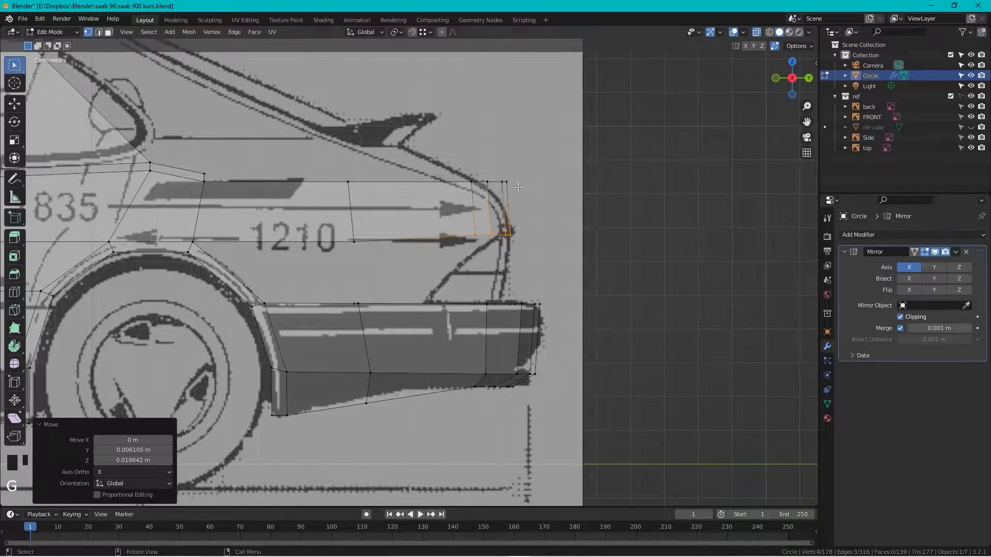
- Lower the upper row of rear strip vertices about 0.07 m in Z to meet the tail outline
drag(511, 199, 455, 178)
key(g)
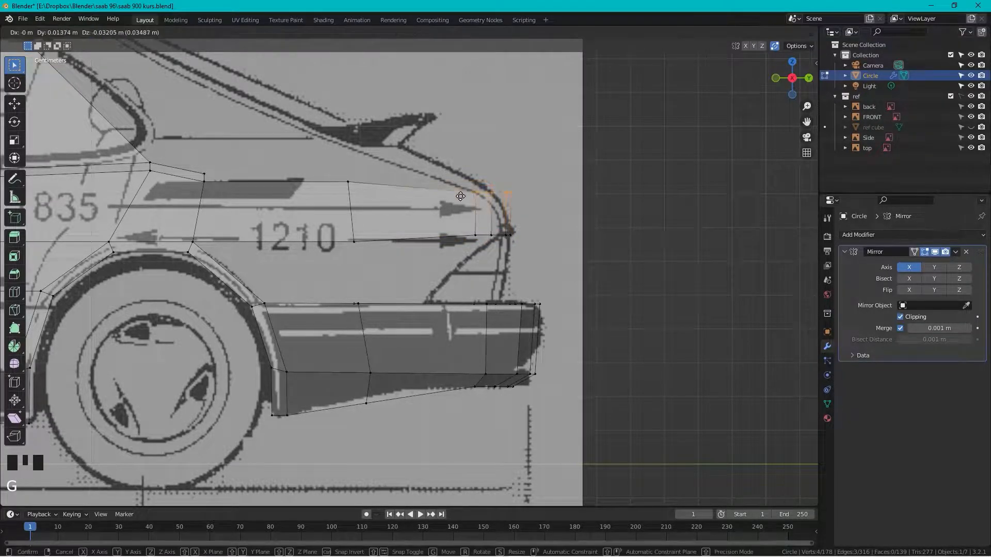
click(455, 209)
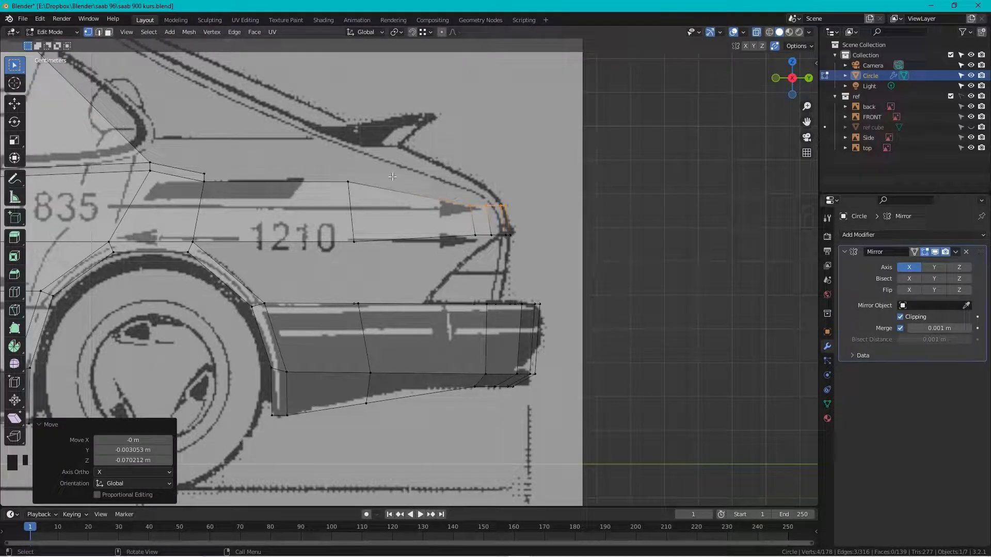
- Fill a face between the rear strip's lower edge and the bumper's inner top edge
scroll(511, 246, up, 4)
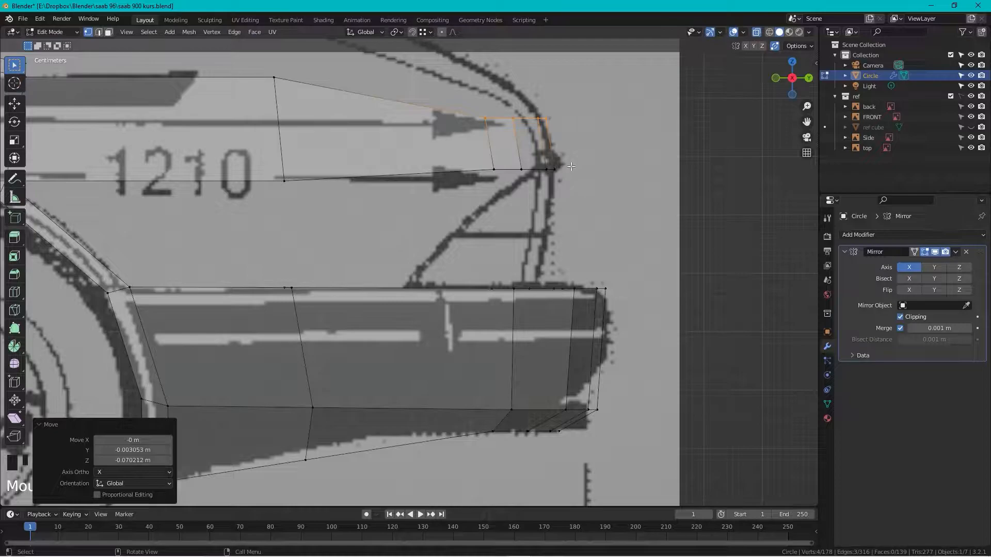
middle_drag(573, 166, 551, 195)
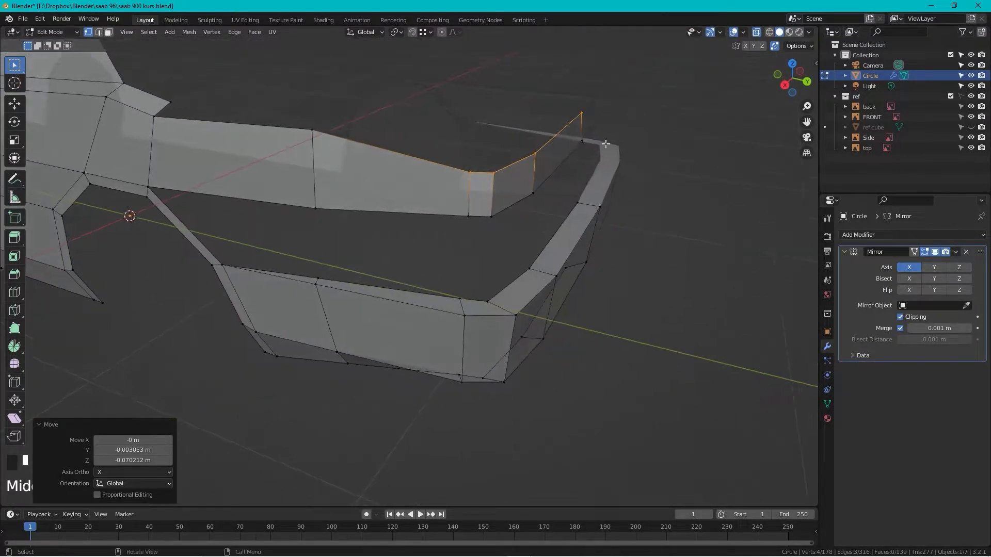
drag(583, 154, 520, 268)
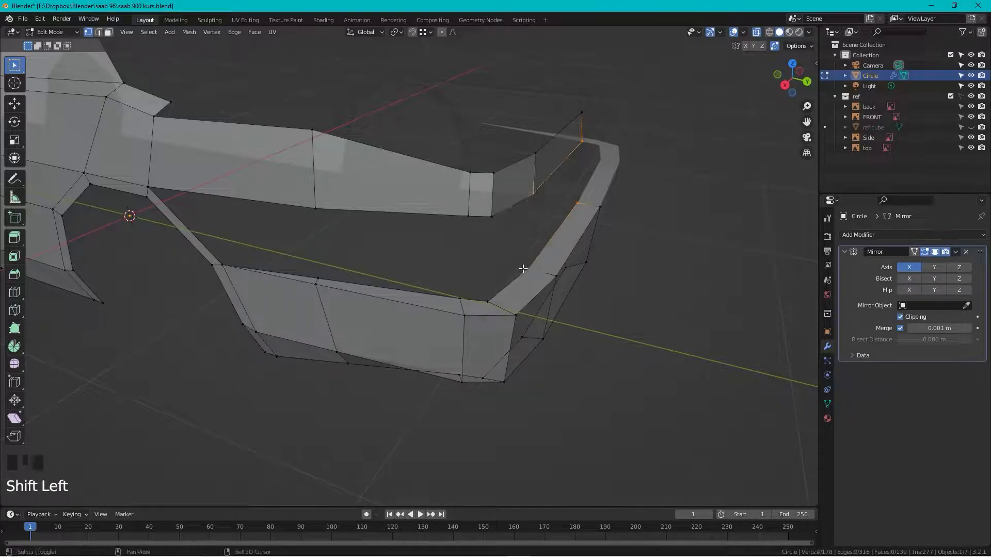
key(f)
- Fill the remaining gap between body strip and bumper with faces, around the rear corner and along the side to the wheel arch
click(533, 195)
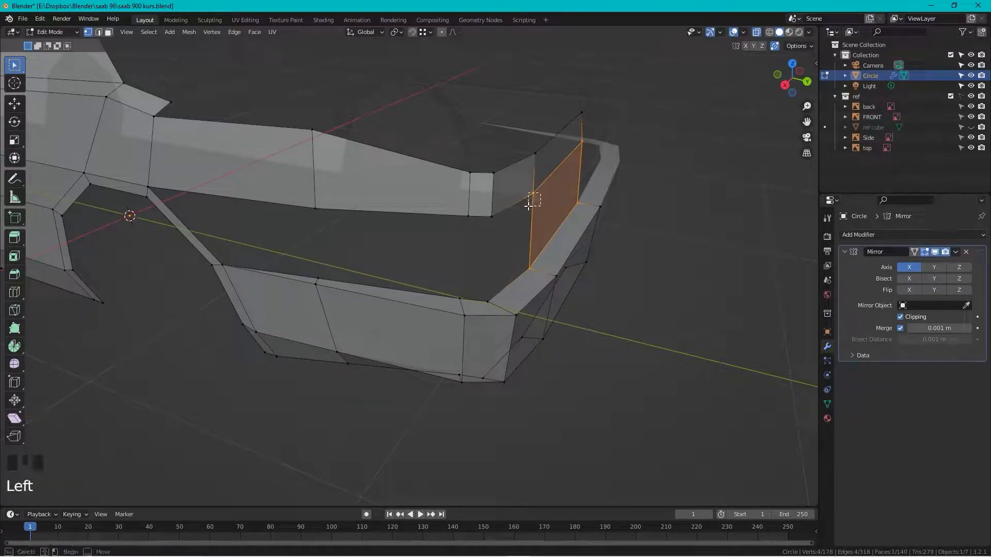
shift+click(535, 263)
key(f)
key(f)
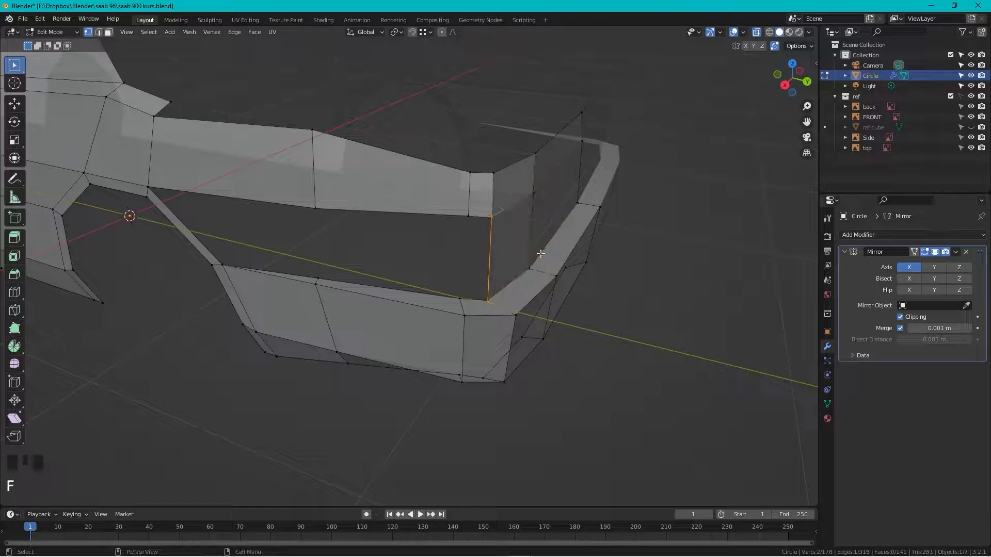
key(f)
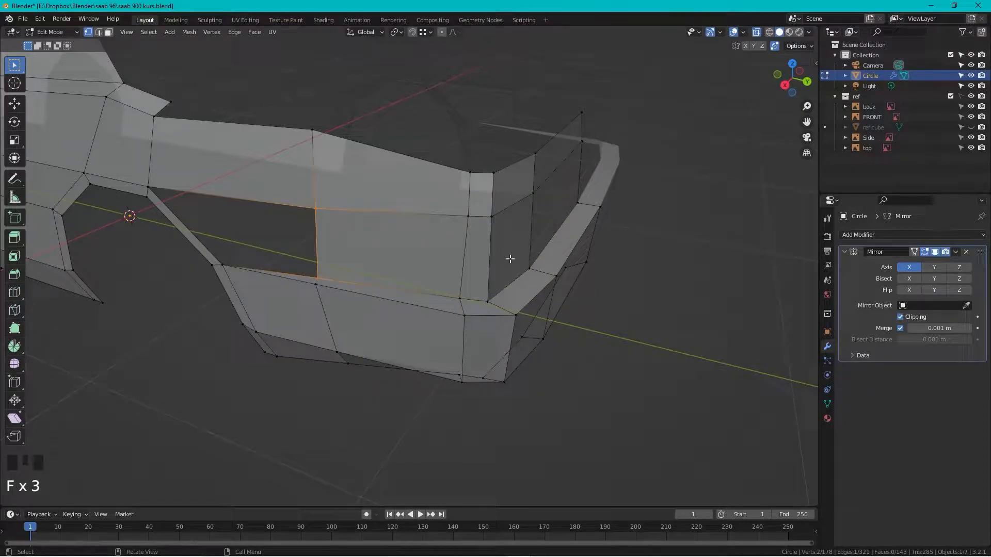
key(f)
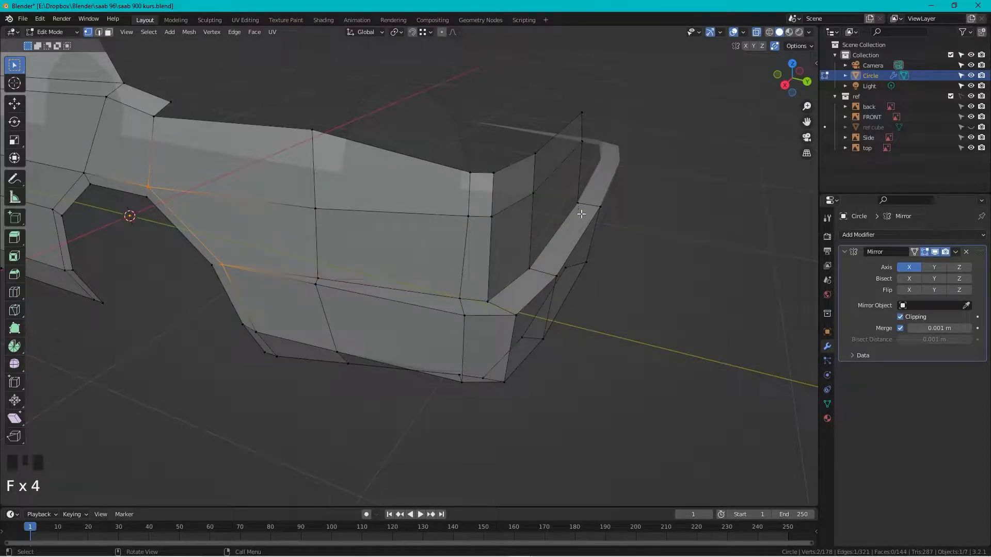
- Select the two rearmost vertices where the new tail faces meet the bumper top, using the side view
click(784, 85)
scroll(534, 209, up, 3)
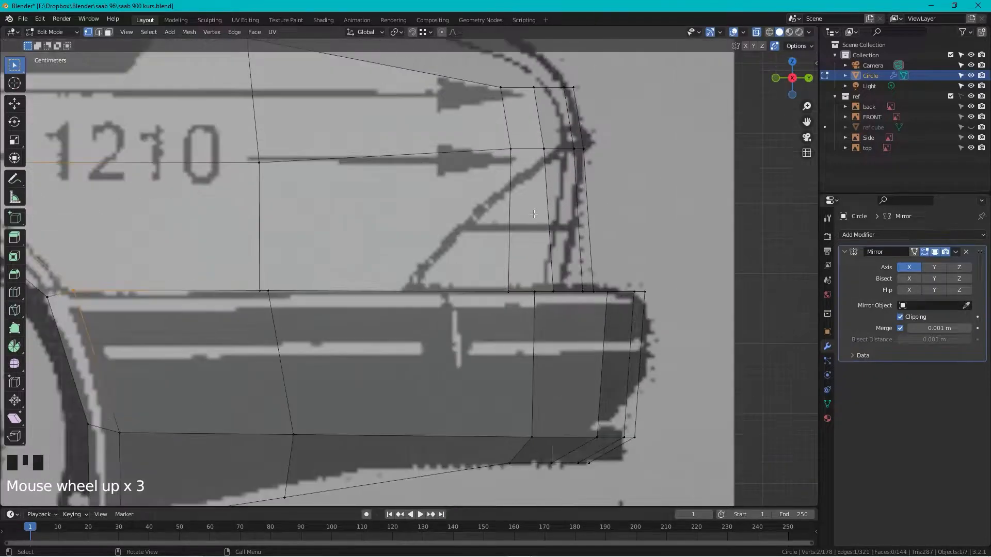
shift+middle_drag(605, 170, 554, 179)
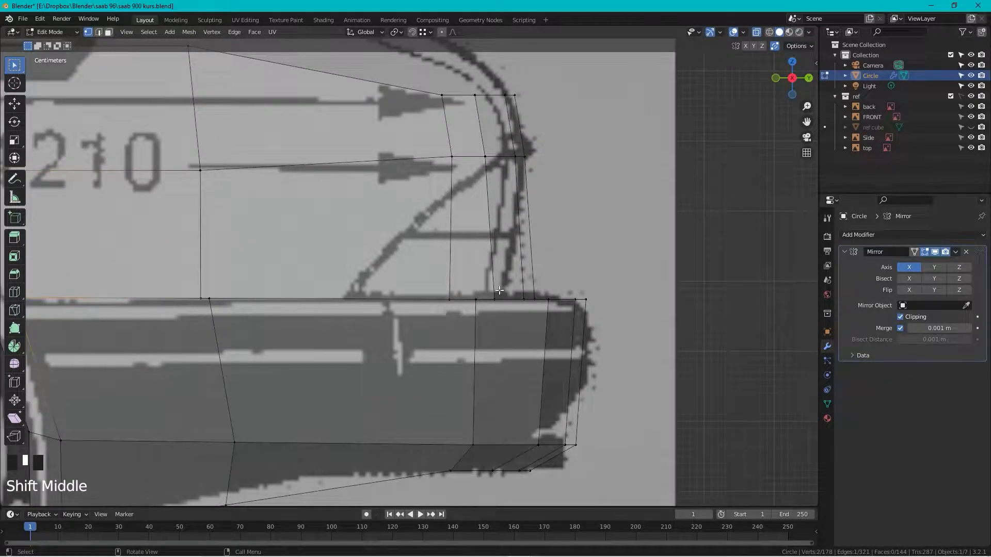
click(537, 301)
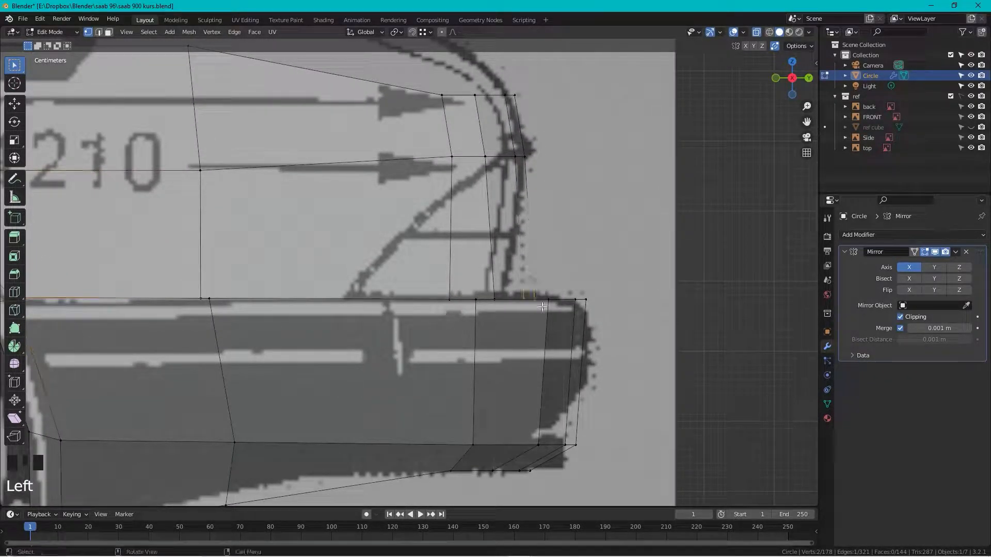
key(g)
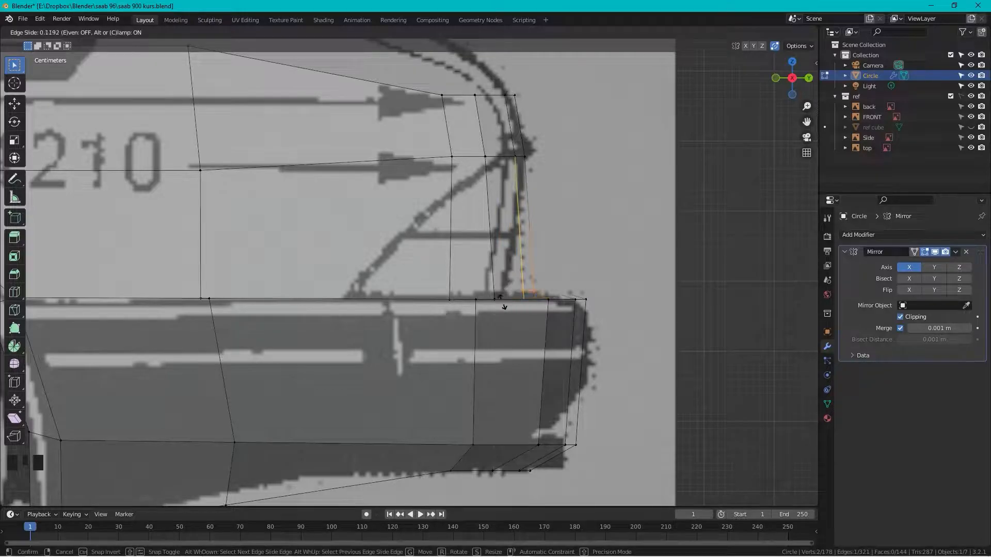
click(524, 299)
key(ctrl+z)
- Move the two selected vertices about 0.03 m forward in Y and the neighbouring bottom corner vertex about 0.01 m forward
key(g)
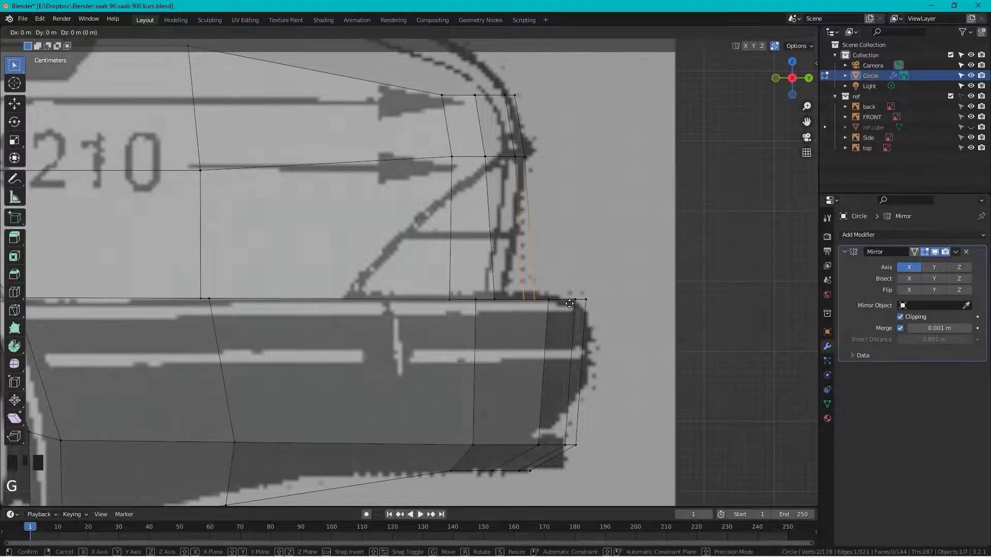
click(496, 299)
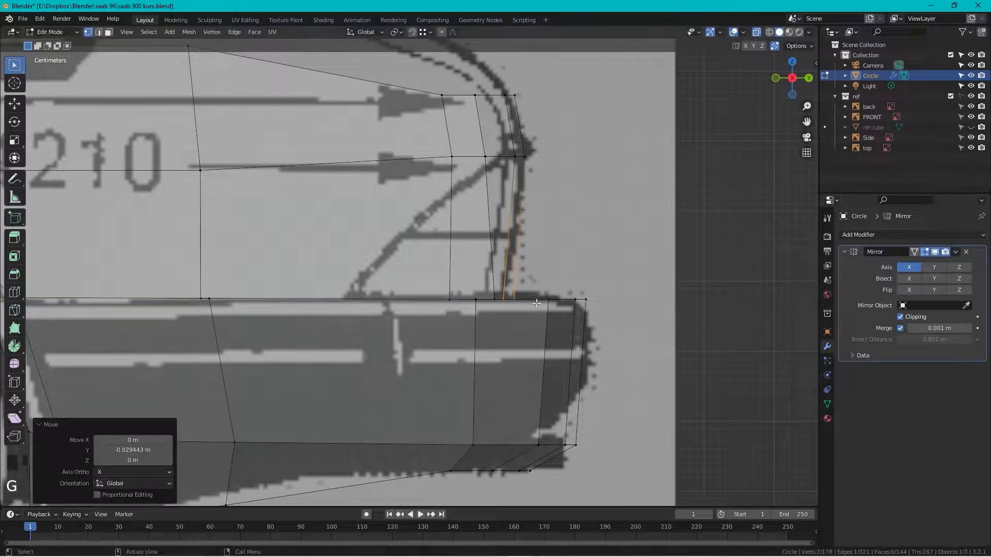
click(483, 310)
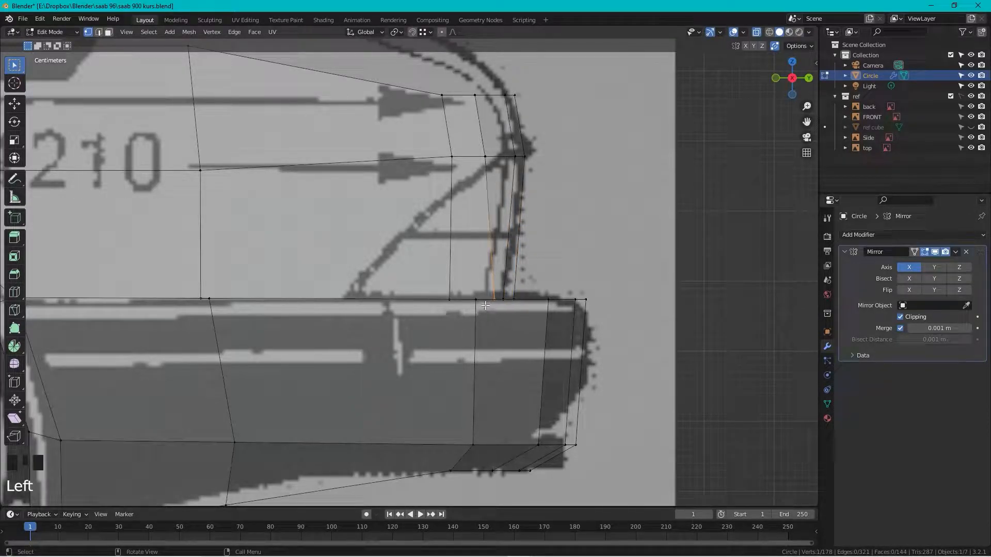
key(g)
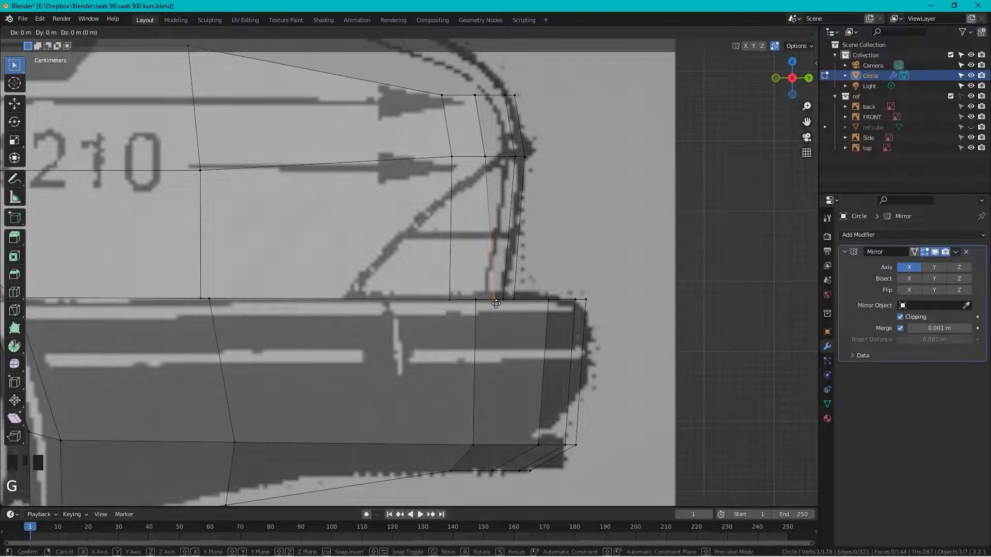
click(504, 169)
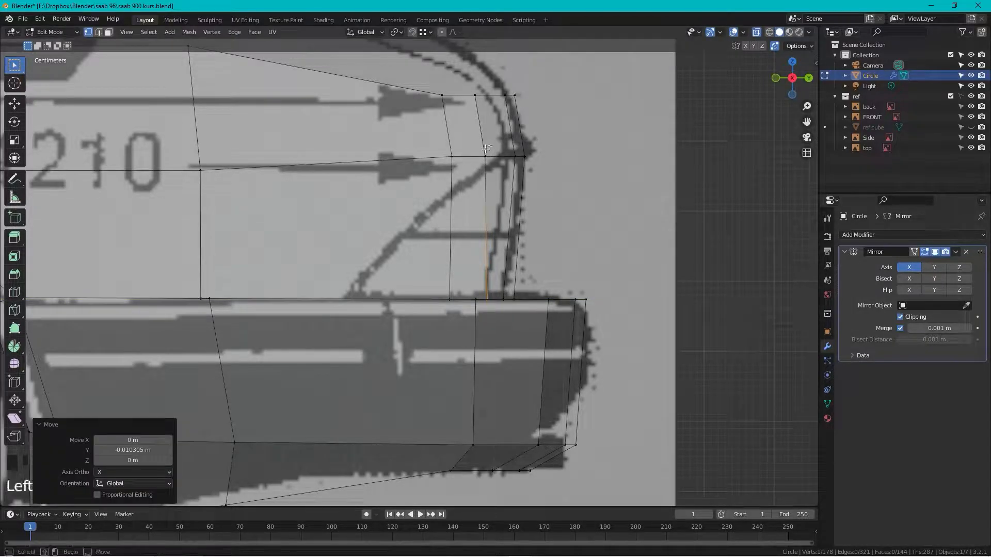
- Move the tail corner vertex above it about 0.024 m rearward along Y onto the tail light outline
click(484, 156)
key(g)
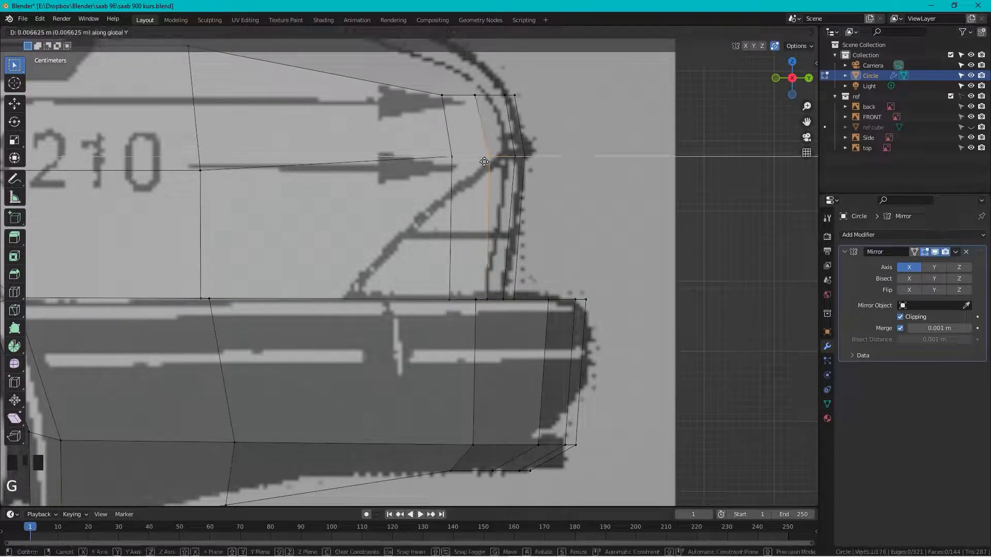
click(493, 163)
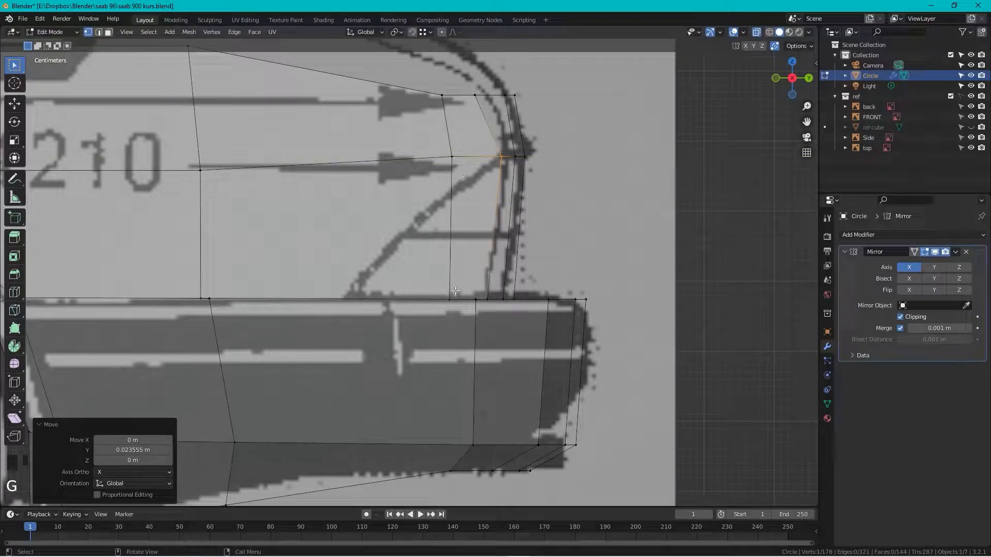
- Align the side edge with the tail light's slanted line: lower vertex about 0.138 m forward, upper vertex about 0.041 m rearward and 0.013 m down
click(442, 306)
key(g)
key(y)
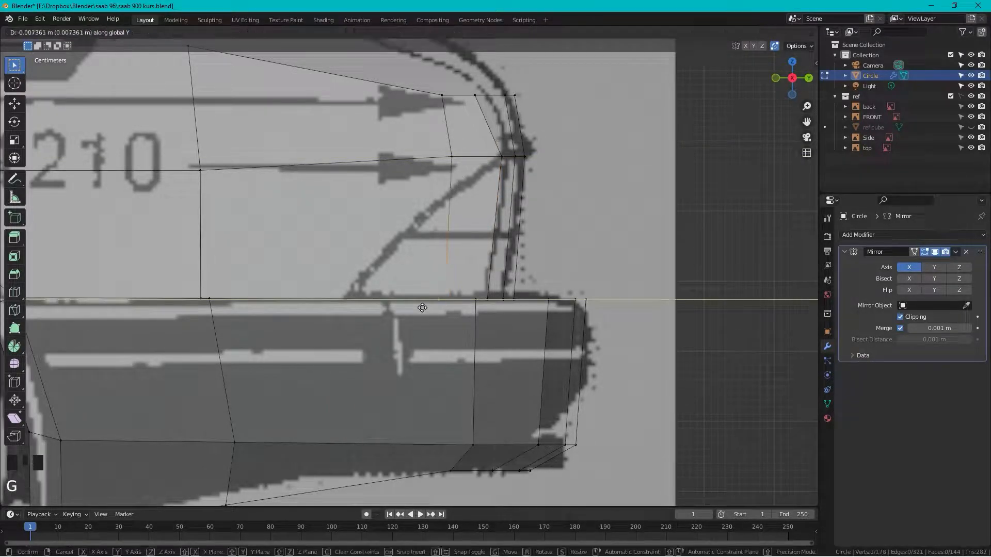
click(344, 305)
click(433, 171)
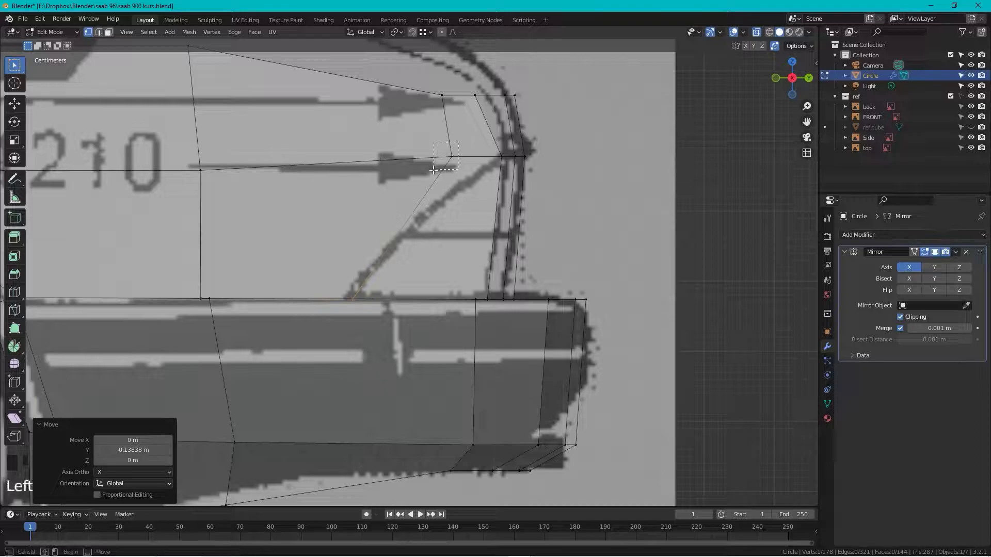
key(g)
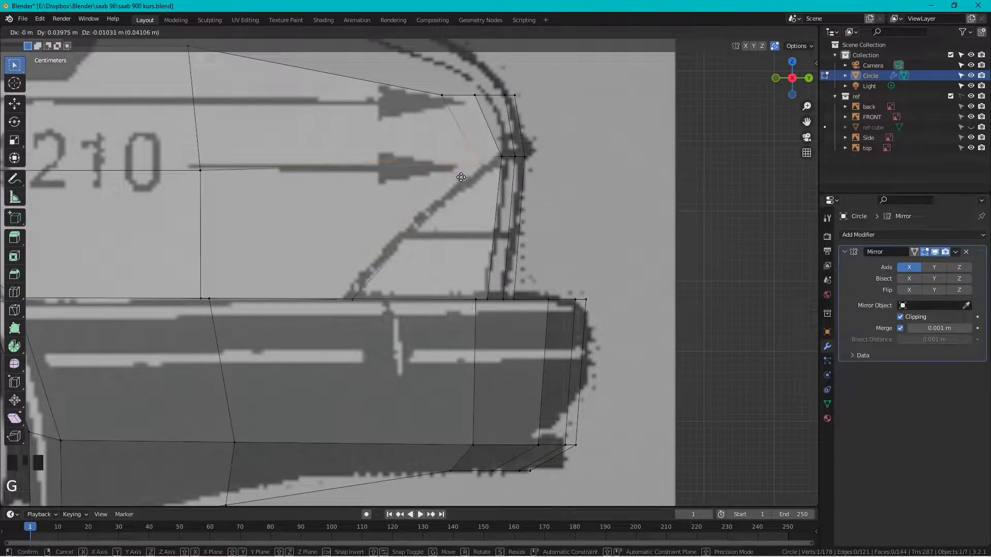
click(462, 179)
- Slide the tail light's lower front vertex along its edge toward the bumper's outer edge by a factor of about 0.307
middle_drag(462, 180, 503, 270)
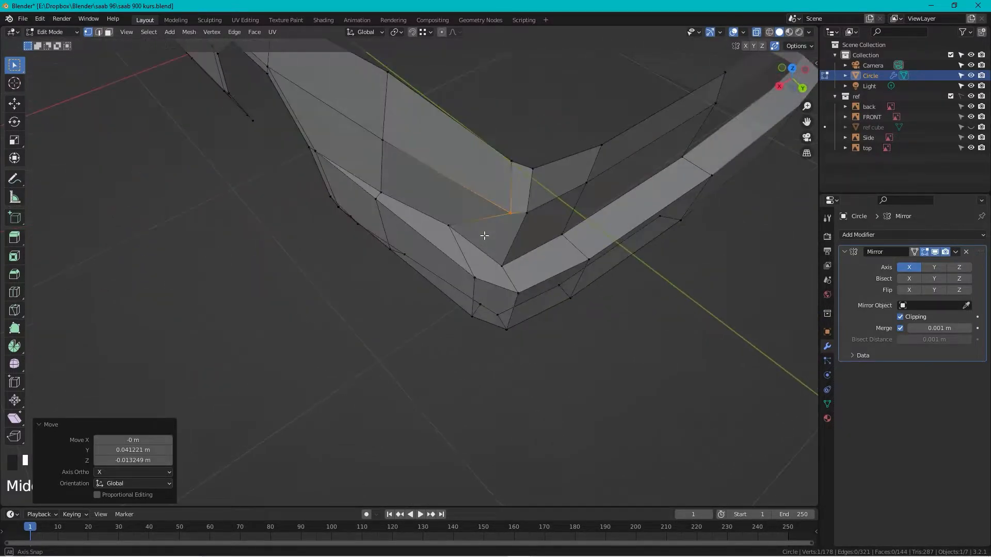
click(789, 70)
scroll(385, 135, up, 4)
shift+middle_drag(385, 134, 360, 102)
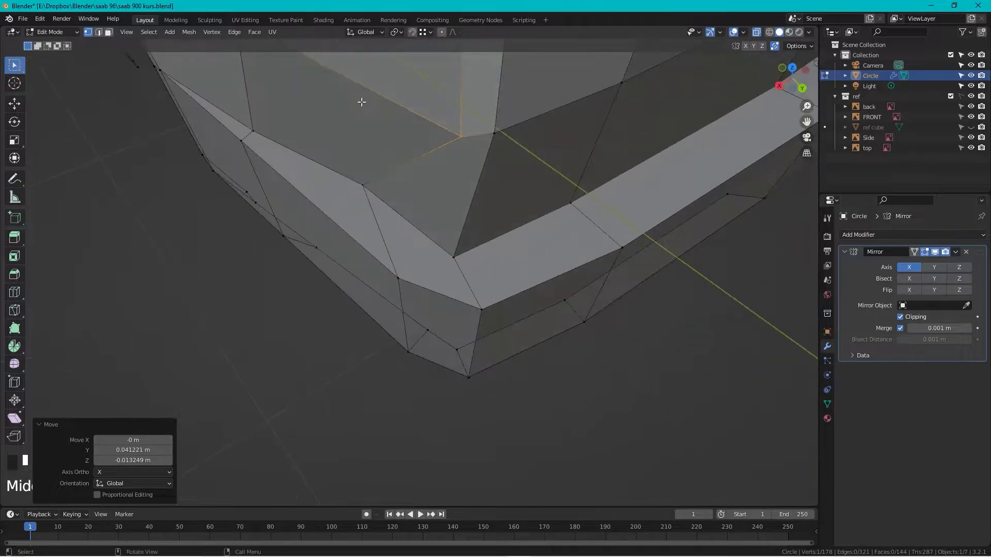
click(362, 185)
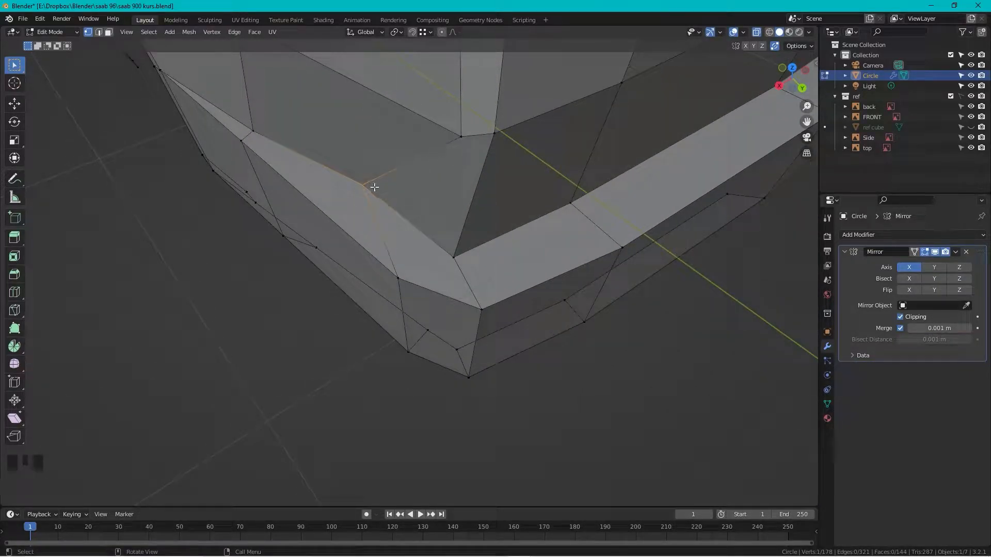
key(g)
key(g)
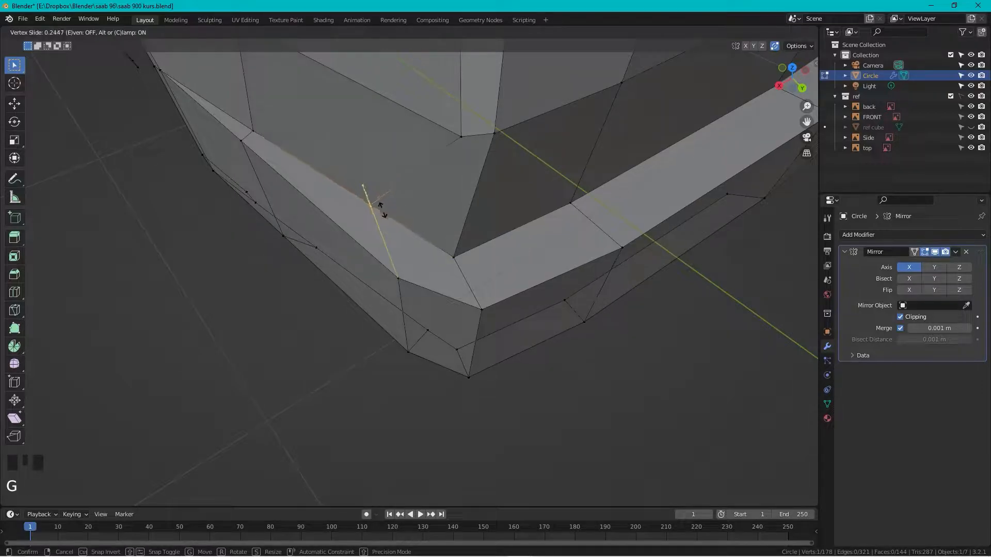
click(383, 213)
middle_drag(383, 213, 481, 137)
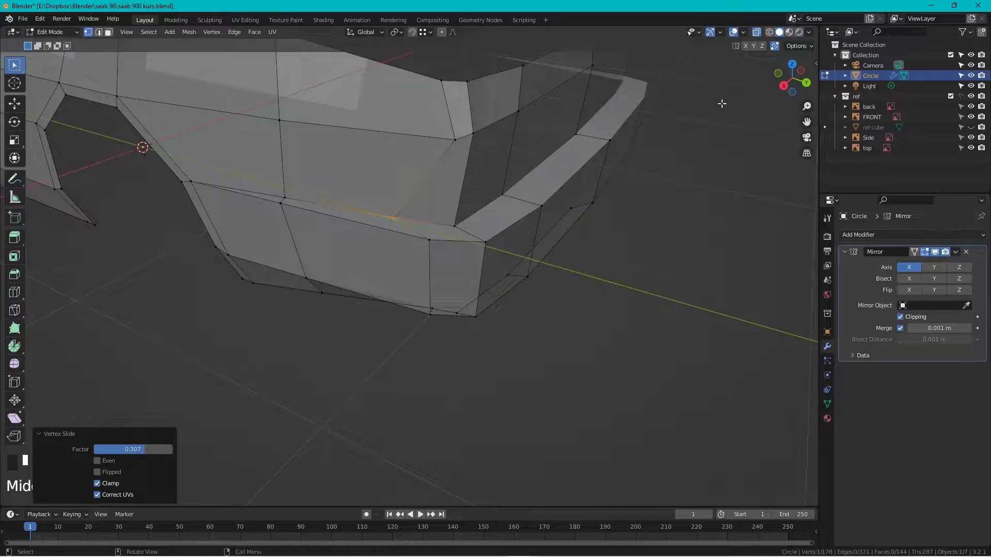
click(806, 82)
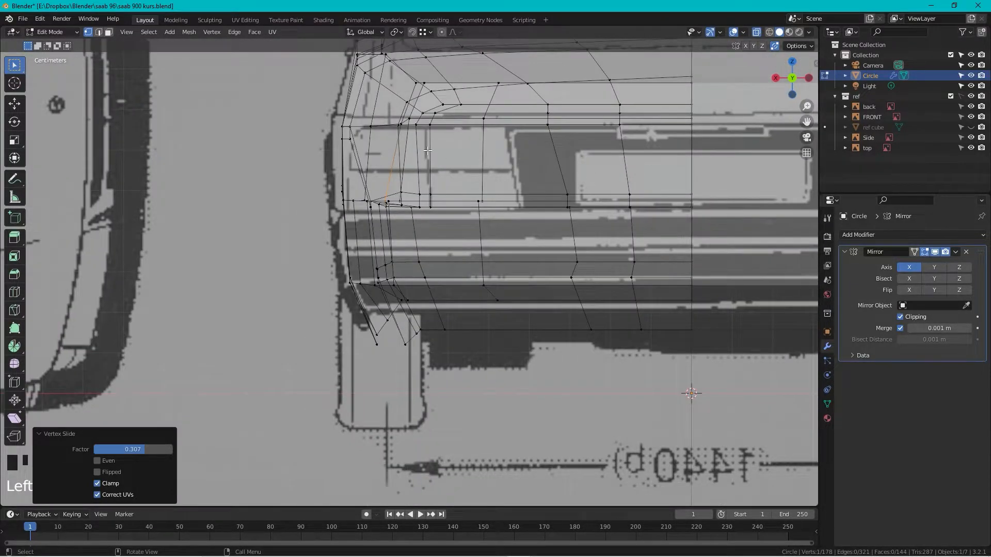
scroll(424, 150, down, 5)
middle_drag(424, 150, 353, 165)
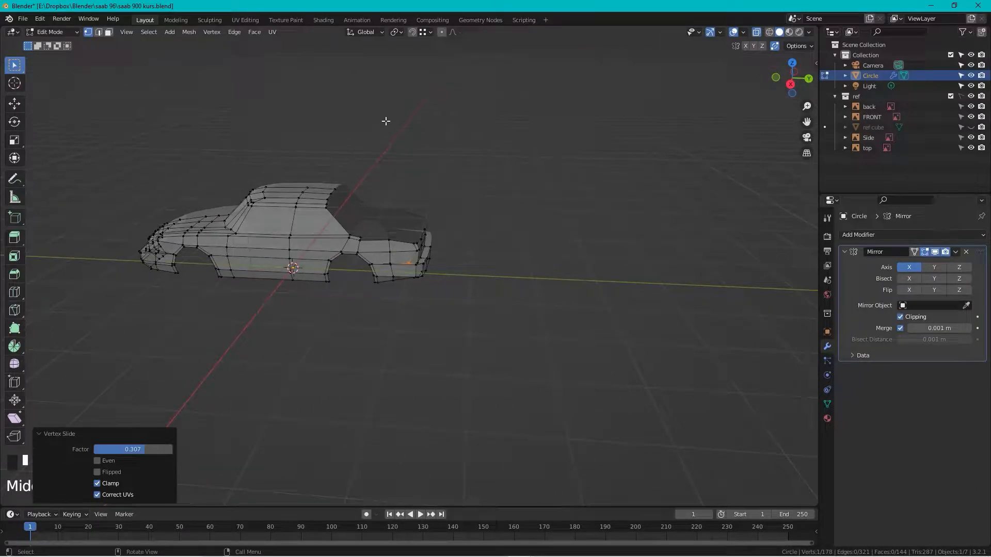
- Hide the front, roof and side parts of the body mesh, leaving only the rear end, and view it from behind
drag(372, 141, 100, 314)
key(h)
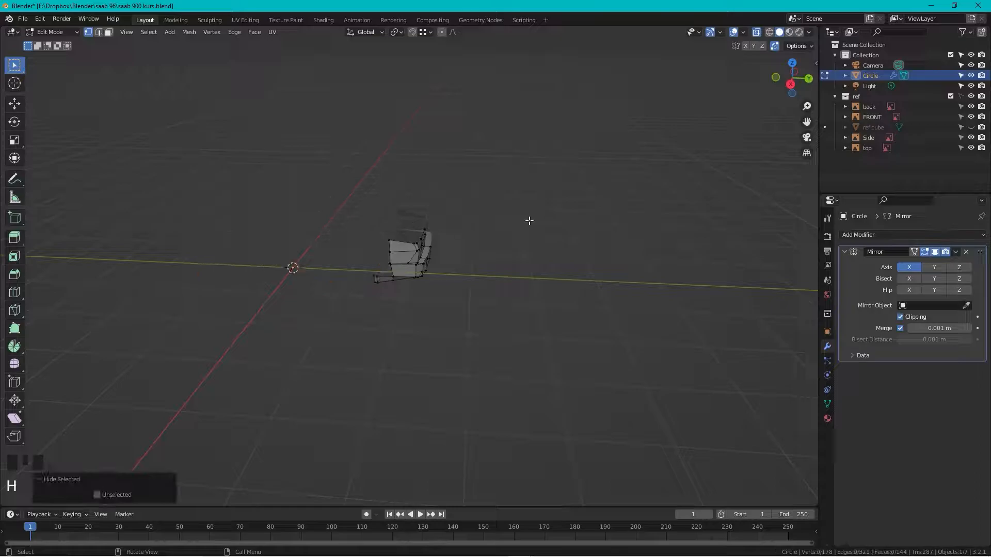
click(808, 79)
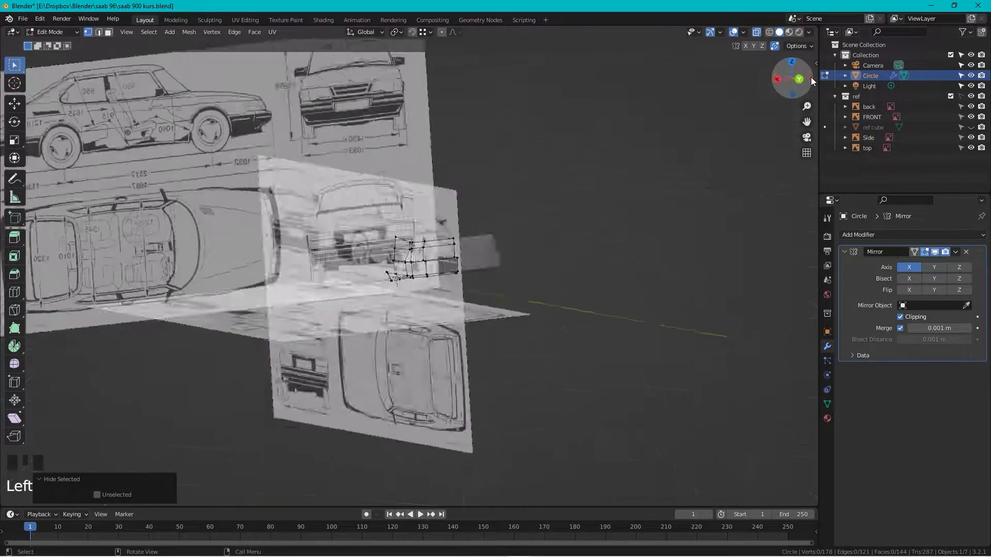
- Compare the tail light corner face and surrounding rear panel vertices with the back and top blueprints
scroll(488, 223, up, 6)
scroll(487, 223, down, 5)
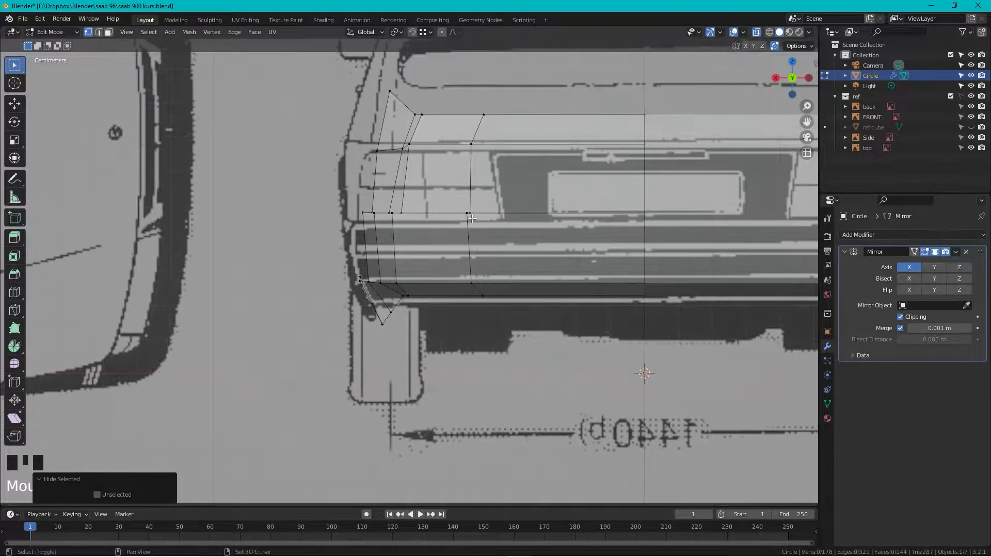
scroll(453, 240, up, 7)
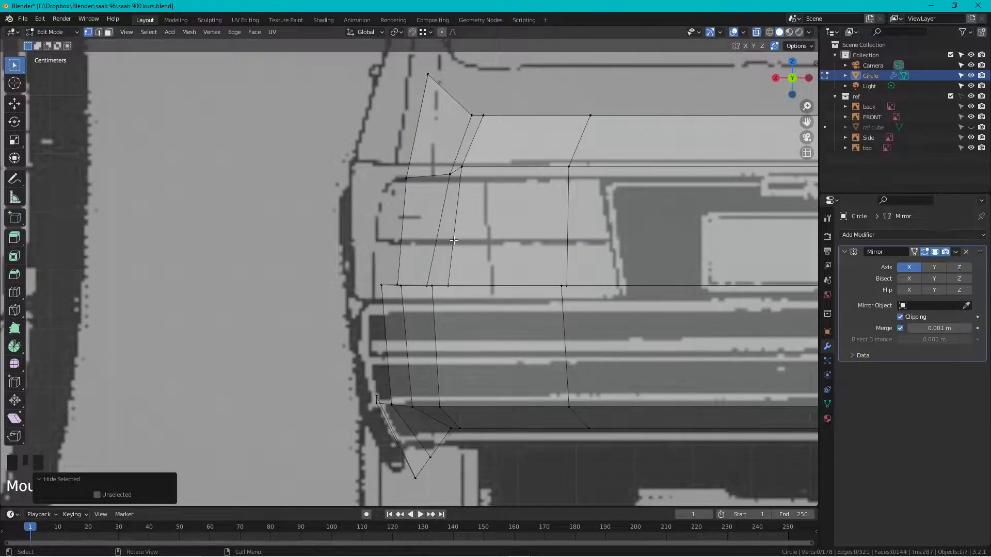
scroll(453, 240, down, 1)
scroll(405, 211, down, 1)
shift+middle_drag(406, 212, 379, 239)
scroll(312, 208, down, 5)
click(402, 224)
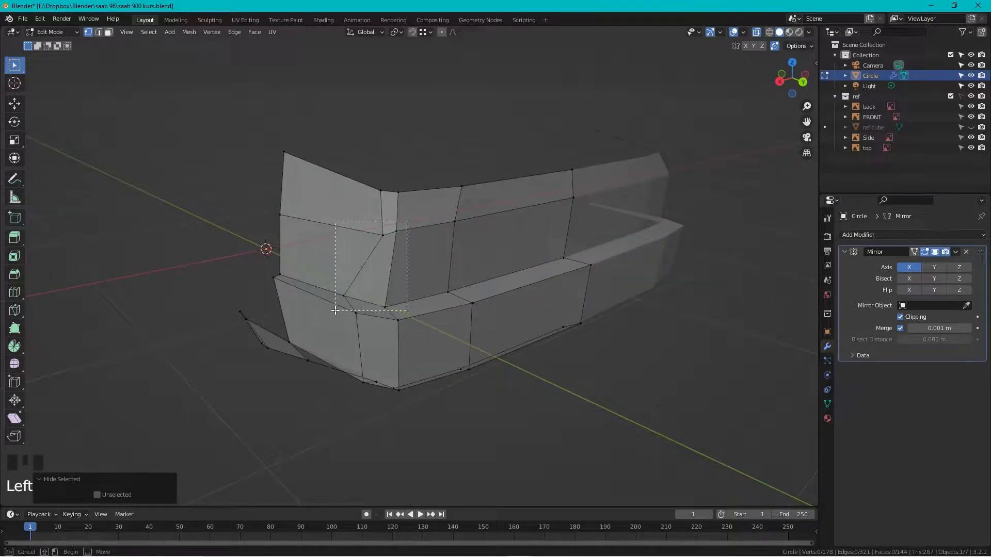
click(370, 265)
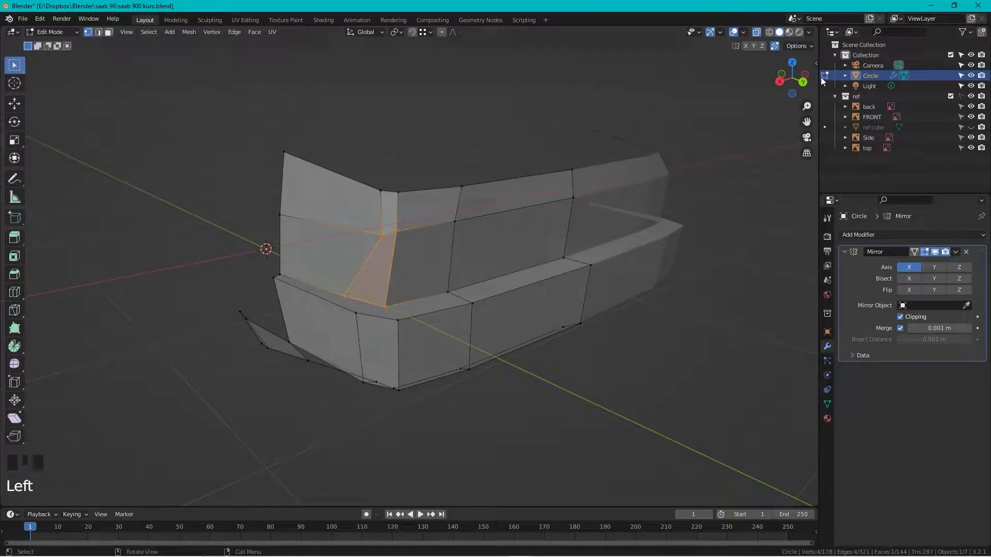
click(802, 83)
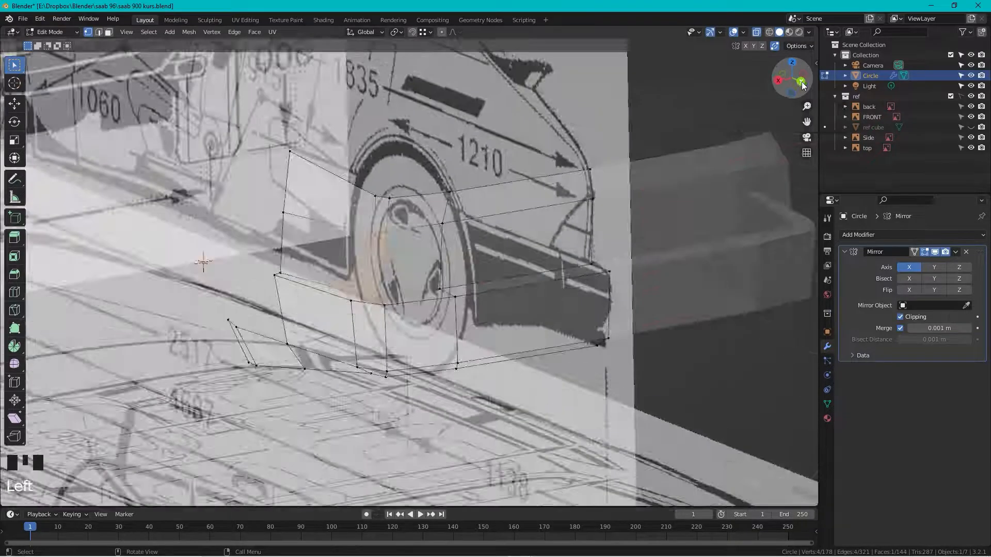
scroll(311, 222, up, 4)
scroll(312, 222, down, 4)
shift+middle_drag(312, 222, 411, 240)
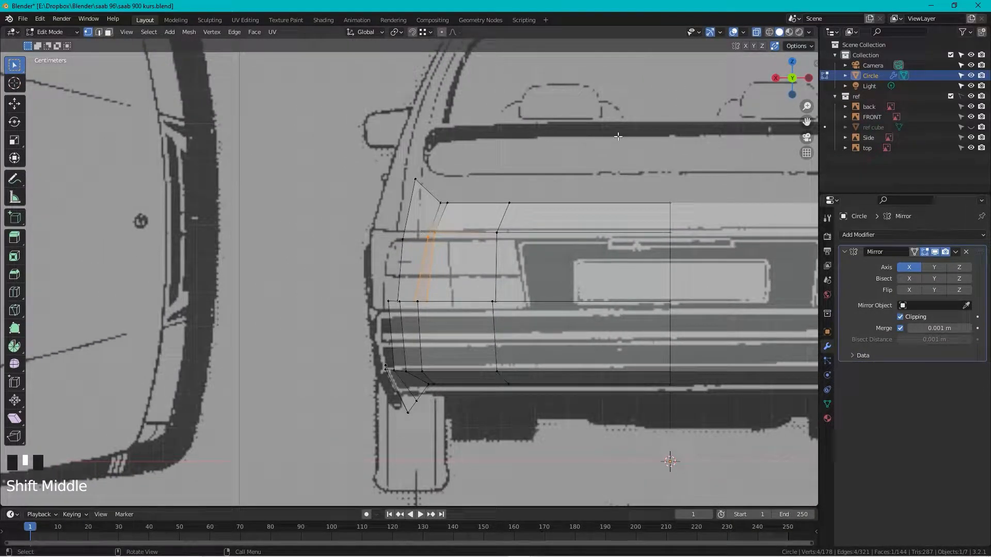
click(792, 62)
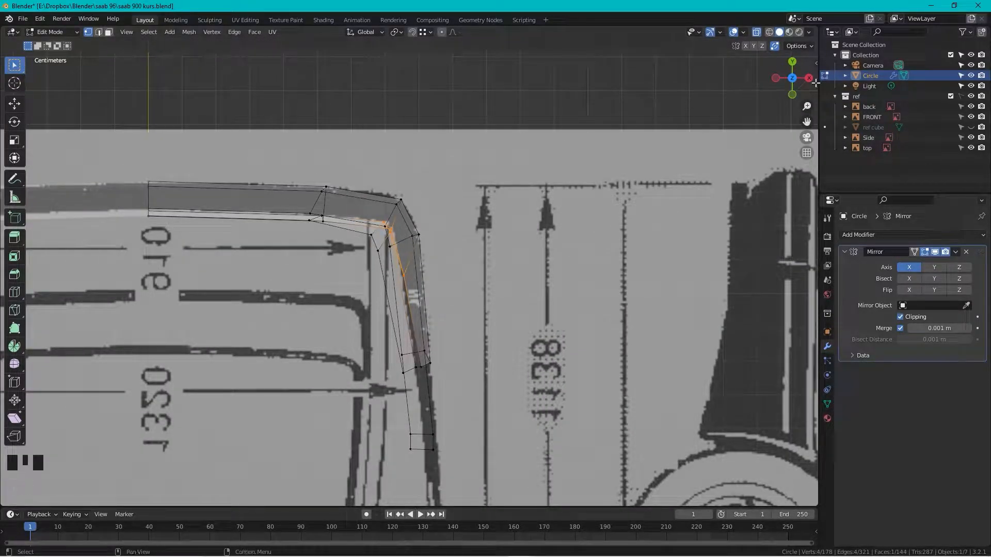
click(793, 63)
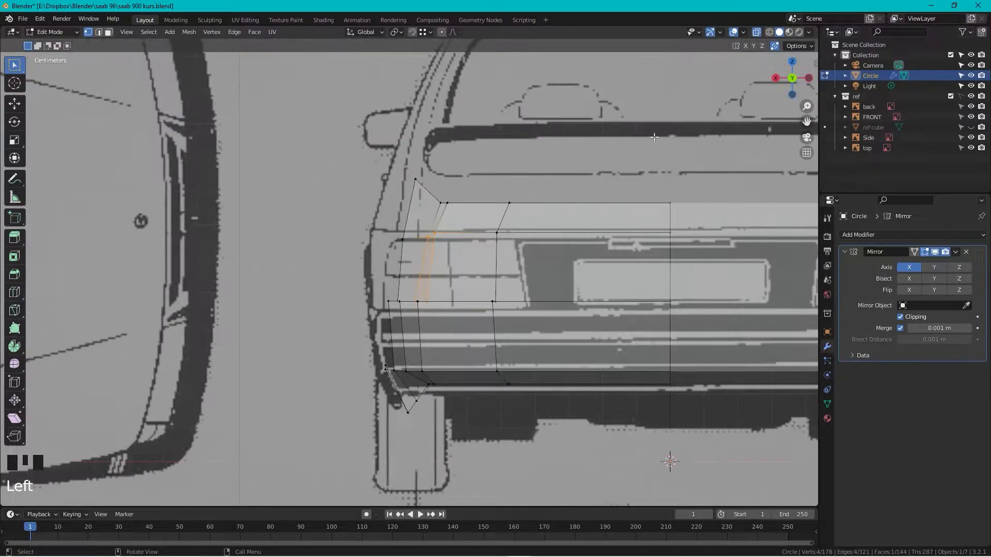
- Slide the tail light's inner vertical edge toward the car's centre, aligning its lower end with the light's boundary on the back blueprint
scroll(441, 228, up, 3)
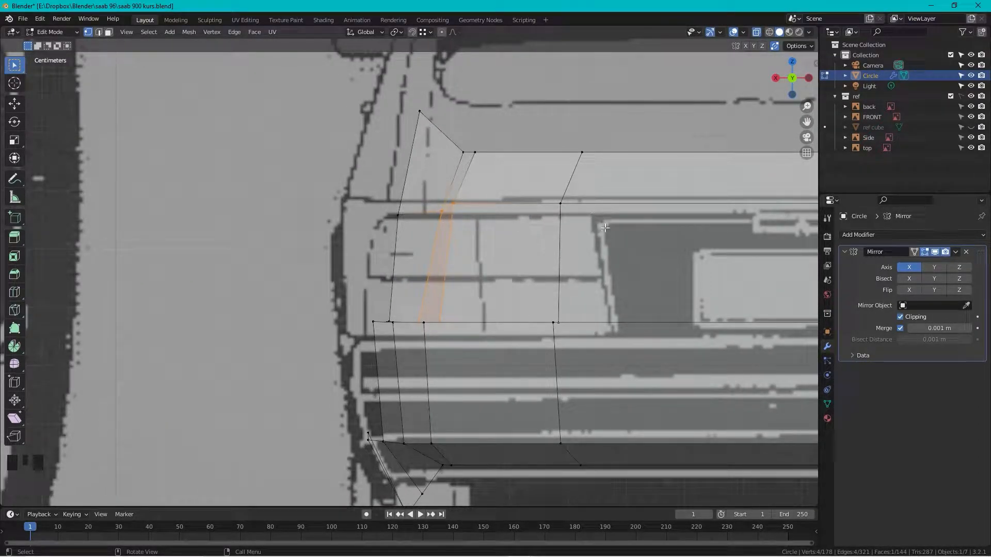
shift+middle_drag(597, 266, 528, 272)
drag(516, 192, 487, 338)
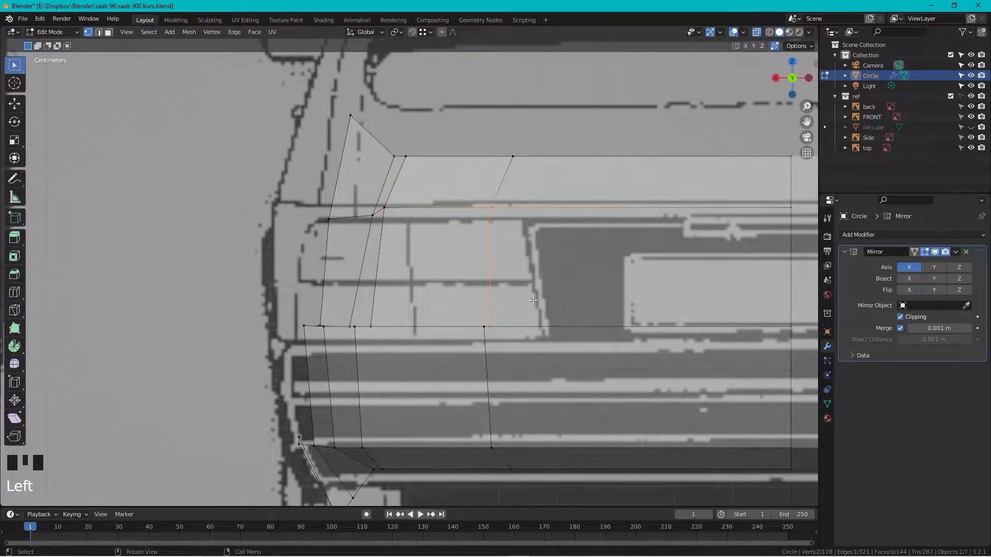
key(g)
key(g)
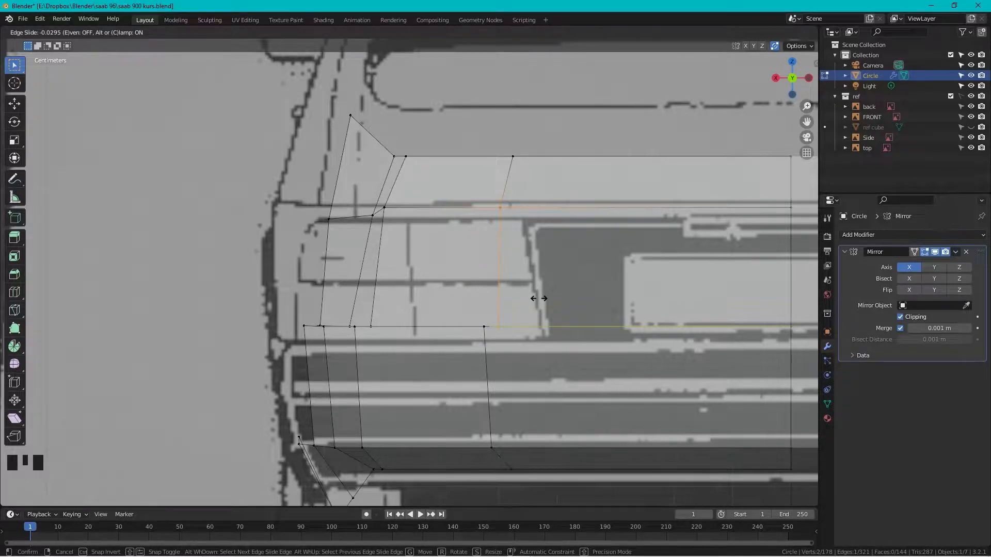
click(563, 295)
- Slide that edge's upper vertex outward by a factor of about 0.122 to match the tail light's slanted inner line
click(522, 216)
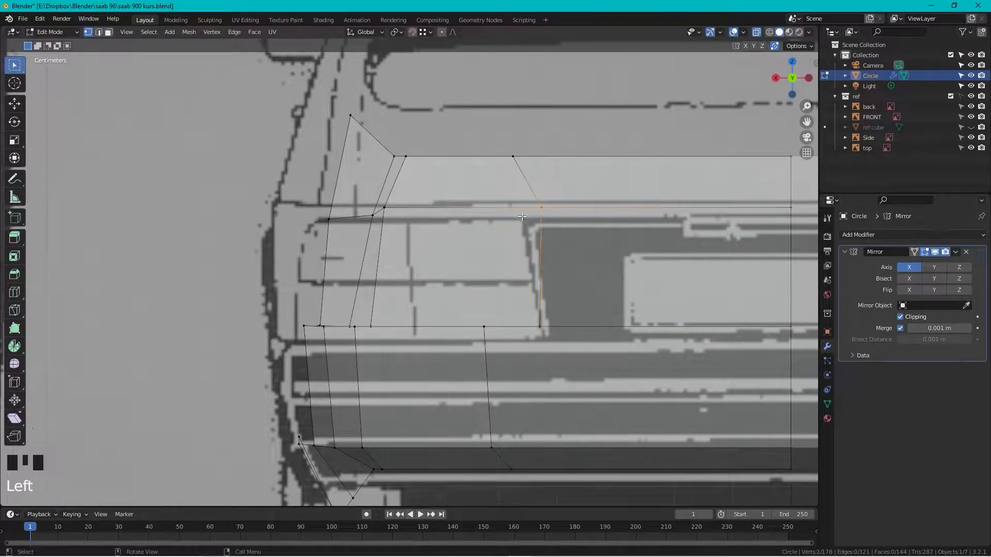
key(g)
key(g)
click(503, 217)
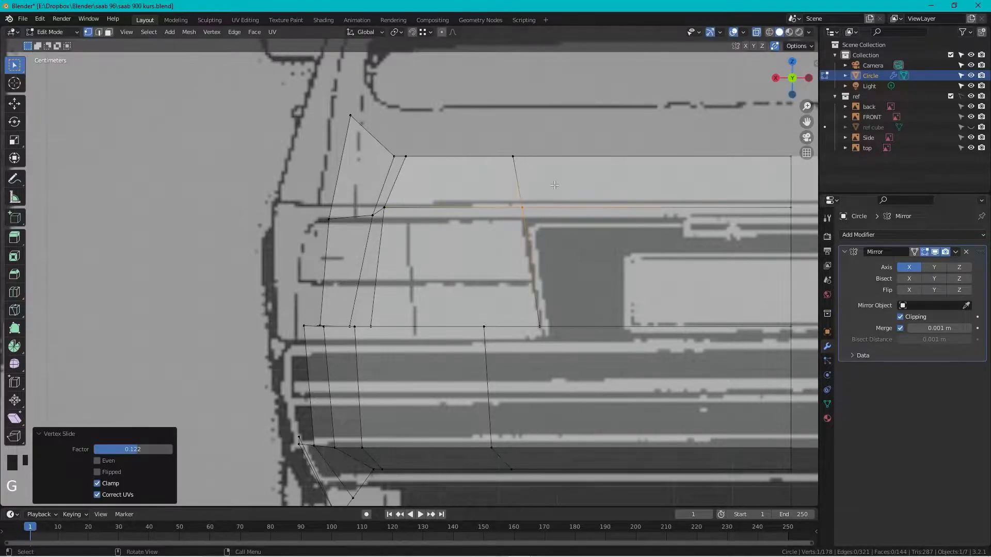
- Slide the edge between the light's upper inner vertex and the outer corner vertex down onto the tail light's top line
shift+click(382, 211)
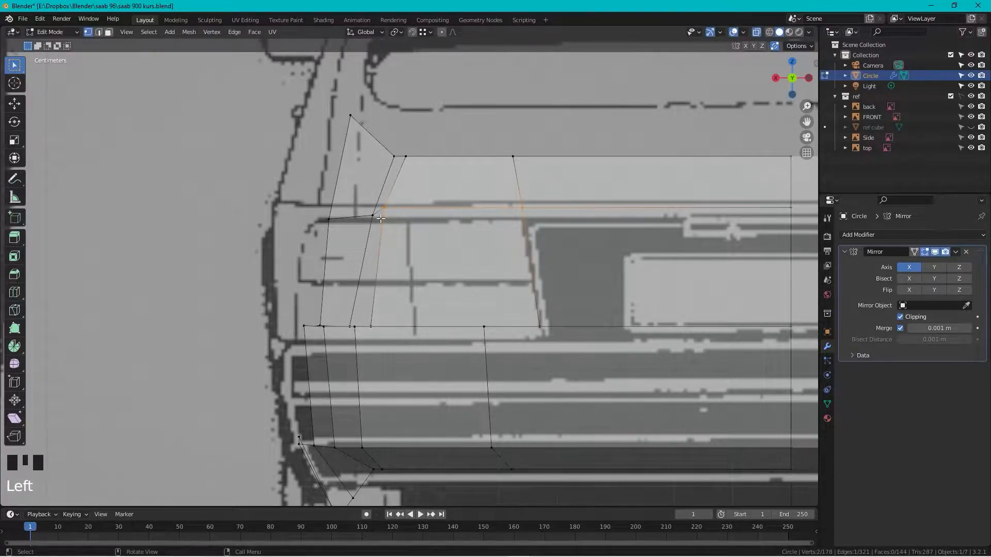
key(g)
key(g)
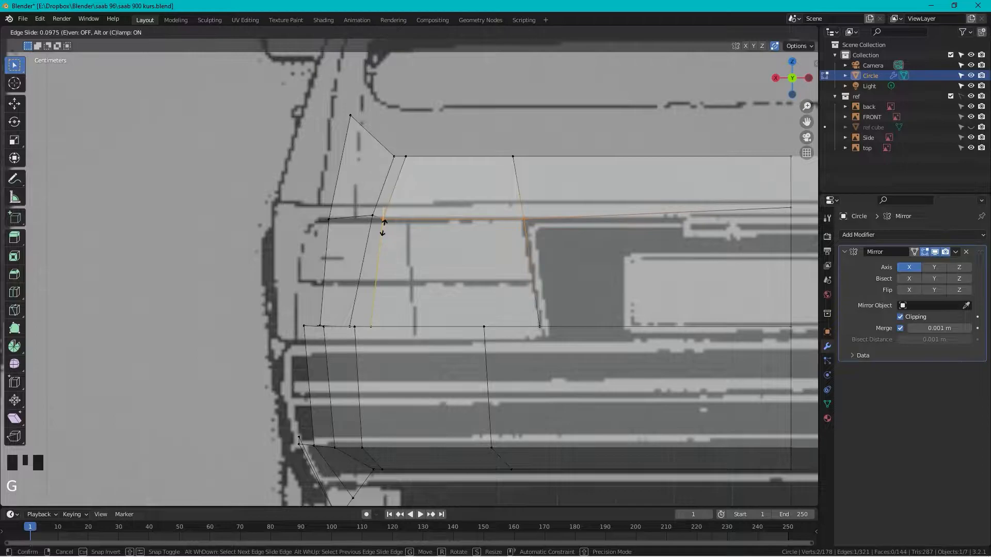
click(382, 227)
- Slide the neighbouring outer corner vertex down its edge to the same tail light top line
click(371, 216)
key(g)
key(g)
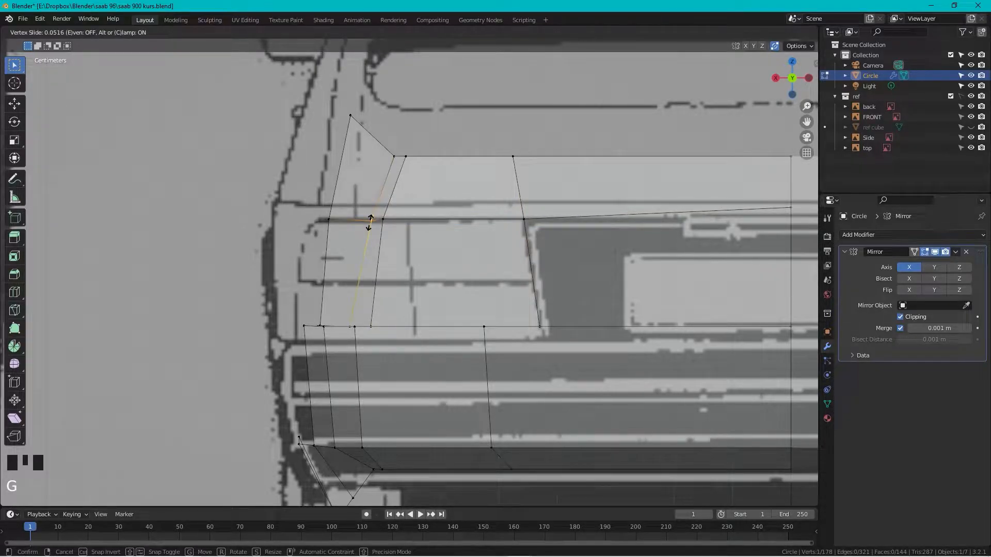
click(371, 219)
- Flatten the three vertices along the tail light's top line by scaling them to 0 in Z
drag(555, 213, 358, 230)
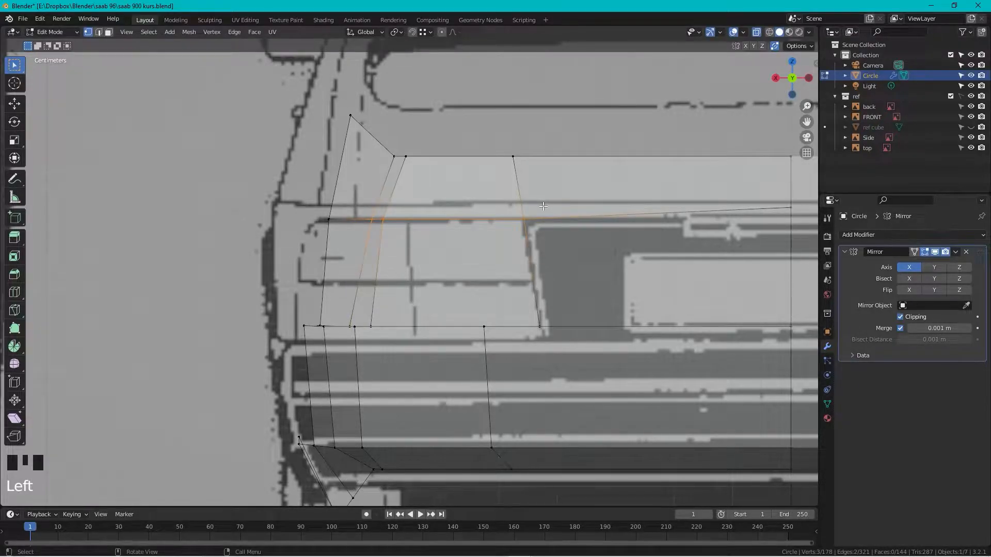
key(s)
key(z)
key(0)
key(Return)
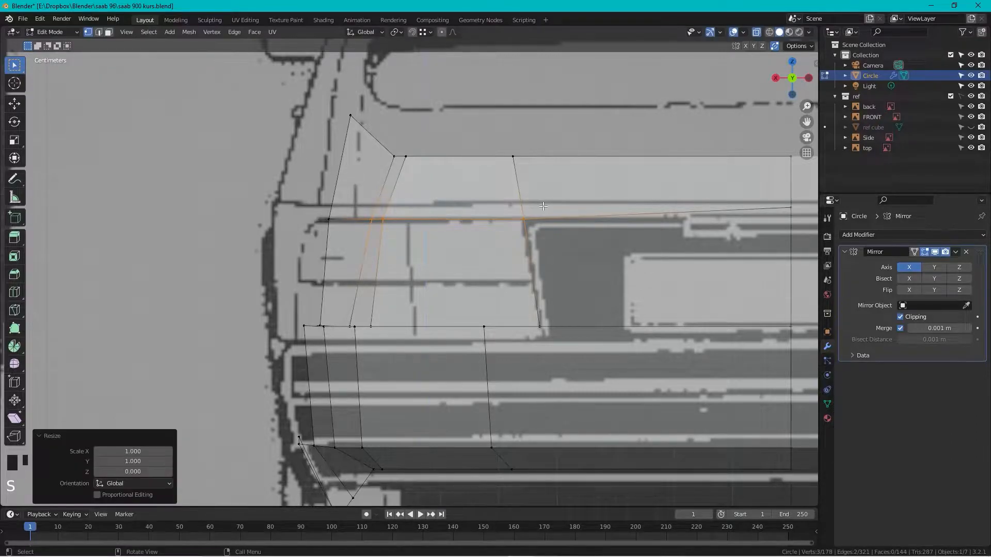
- Enable snapping and move the centre-line vertex about 0.02 m down in Z, level with the tail light's upper inner vertex
scroll(542, 206, down, 1)
shift+middle_drag(739, 213, 597, 216)
drag(598, 214, 567, 238)
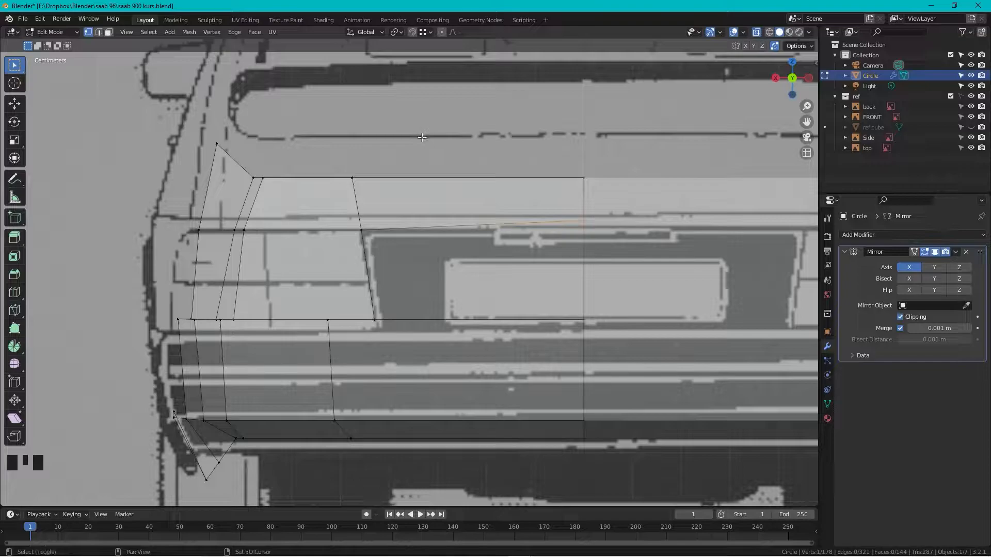
key(shift+Tab)
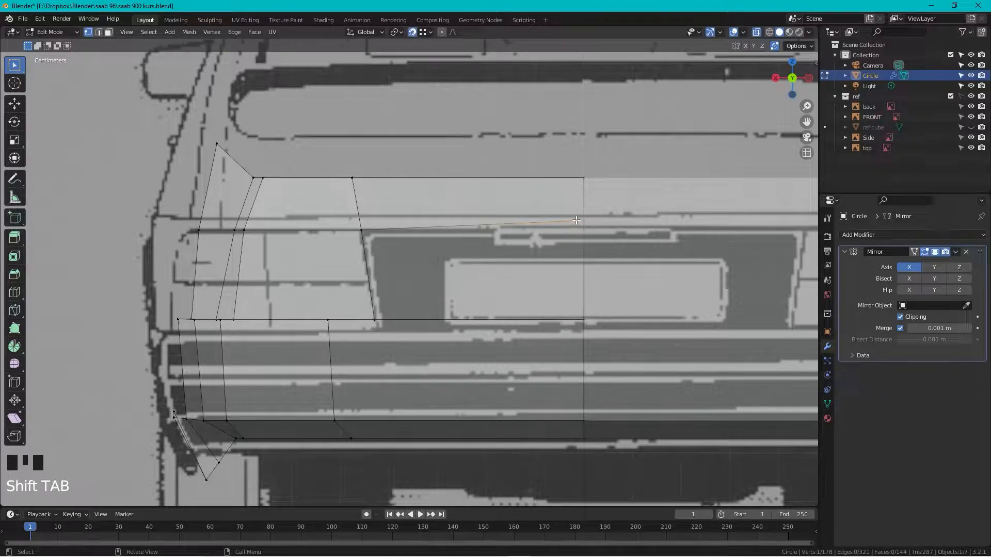
key(g)
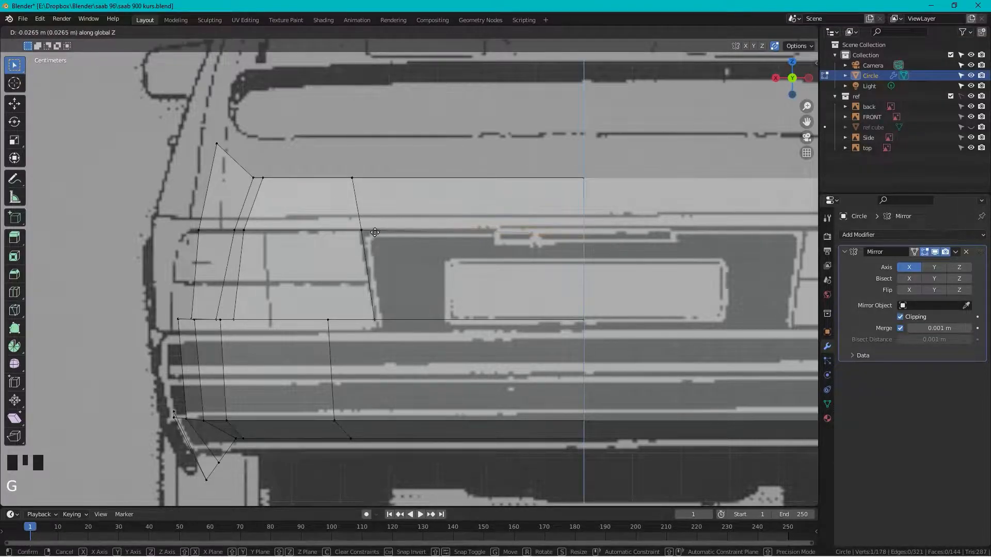
click(360, 232)
- Check the reshaped tail panel in perspective and reveal the hidden parts of the body
scroll(360, 232, down, 5)
middle_drag(492, 192, 533, 202)
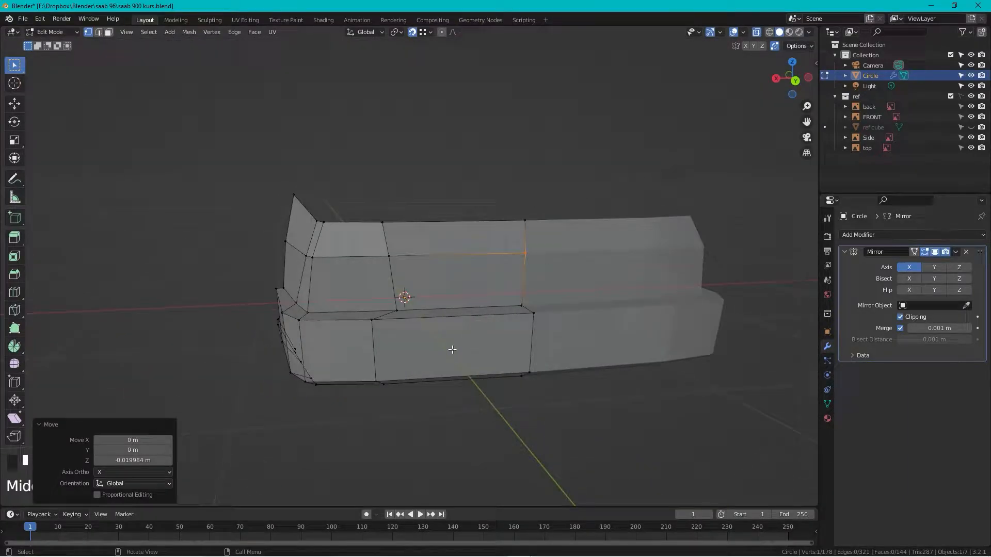
middle_drag(385, 328, 413, 338)
scroll(413, 338, down, 1)
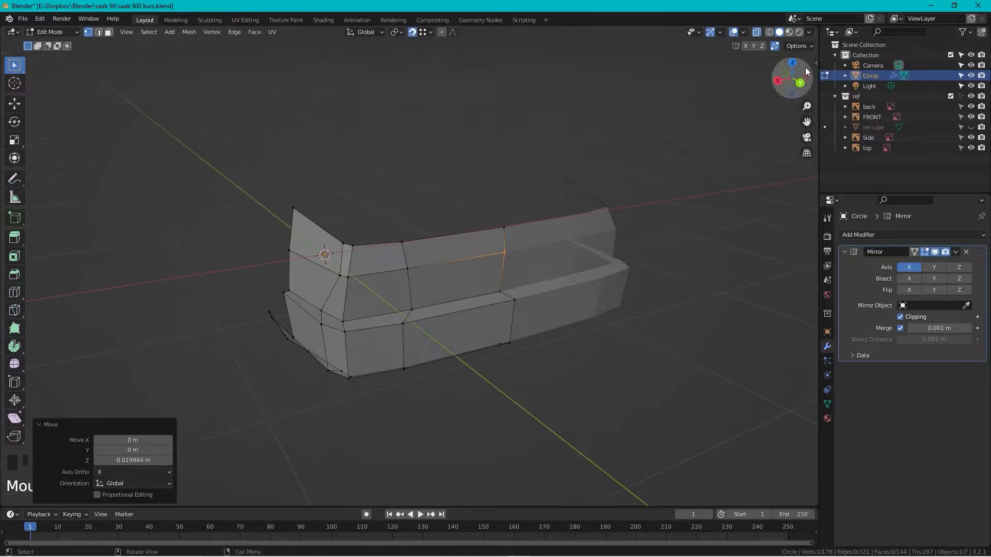
click(799, 83)
middle_drag(371, 170, 468, 189)
key(alt+h)
scroll(469, 189, down, 1)
scroll(400, 285, up, 2)
shift+middle_drag(373, 247, 562, 263)
shift+middle_drag(393, 160, 573, 213)
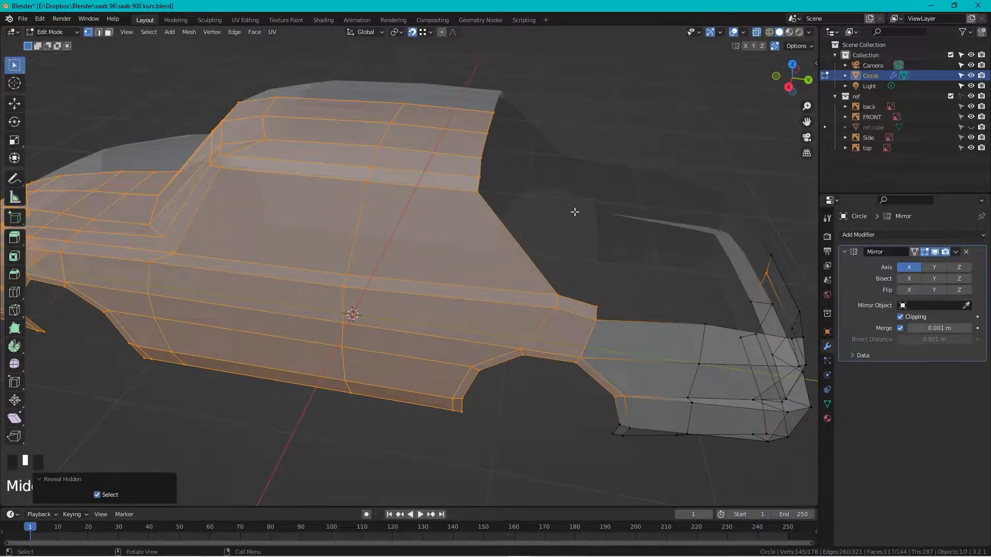
- Move the two vertices at the side window's lower rear corner up and slightly forward onto the window corner in the side blueprint
click(788, 86)
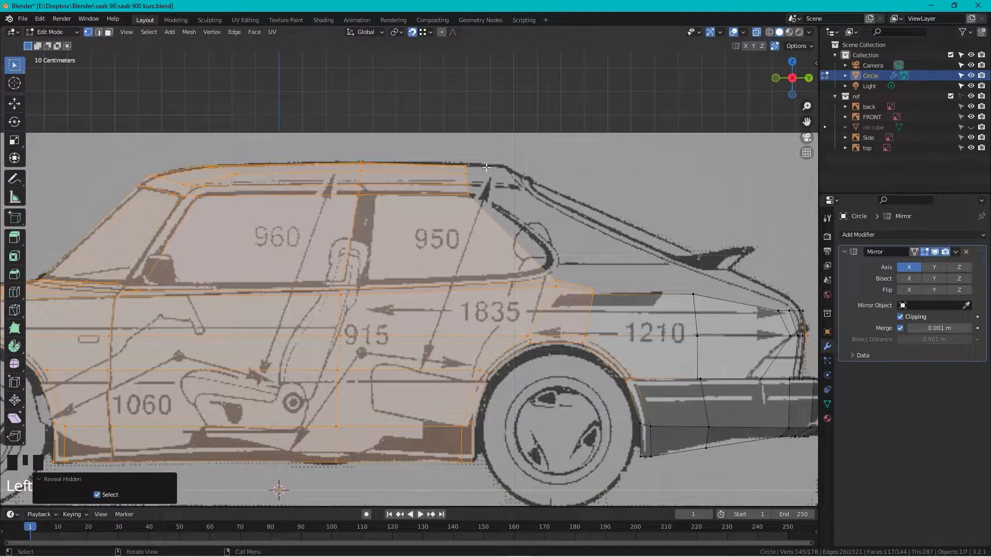
shift+middle_drag(488, 166, 443, 190)
scroll(523, 281, up, 3)
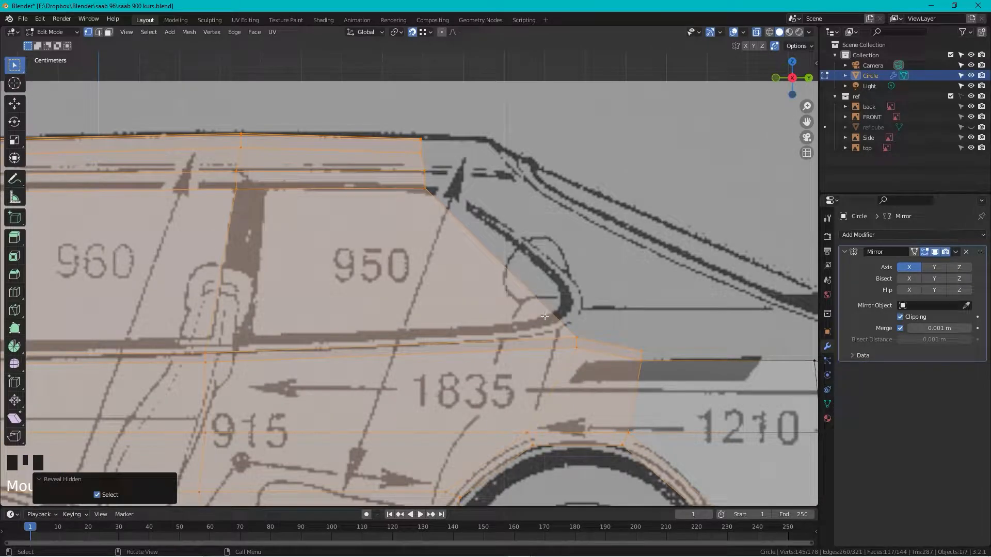
click(583, 334)
drag(583, 334, 568, 340)
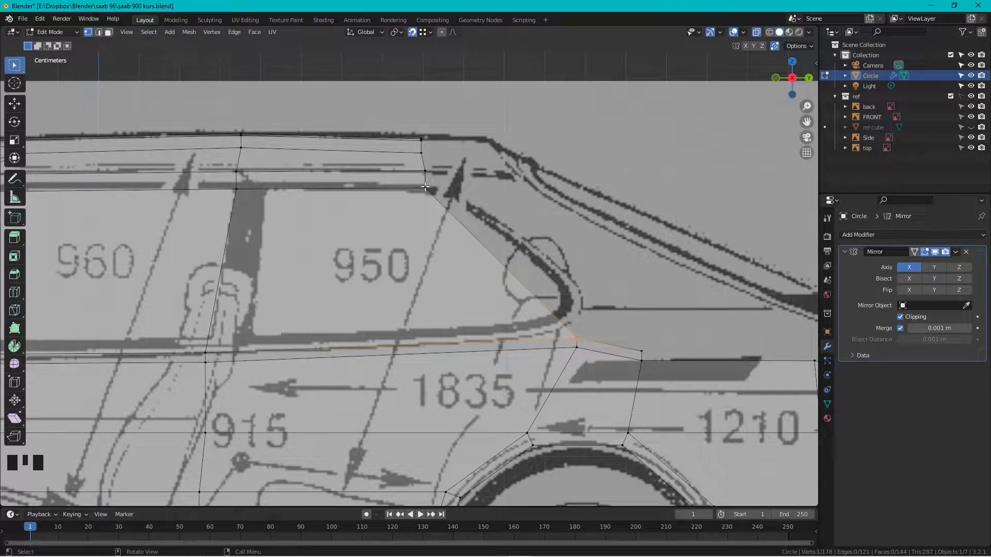
click(543, 300)
click(577, 339)
drag(595, 332, 569, 357)
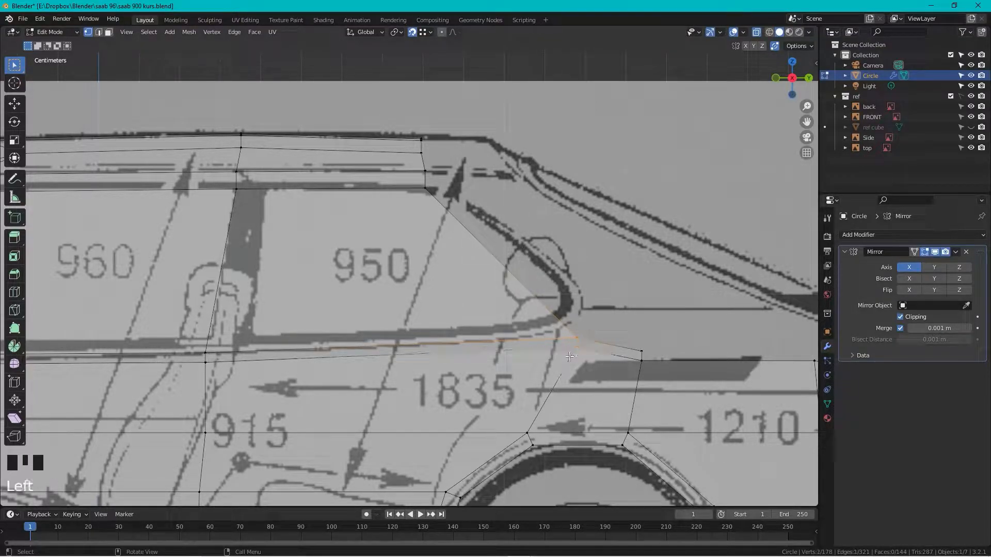
key(g)
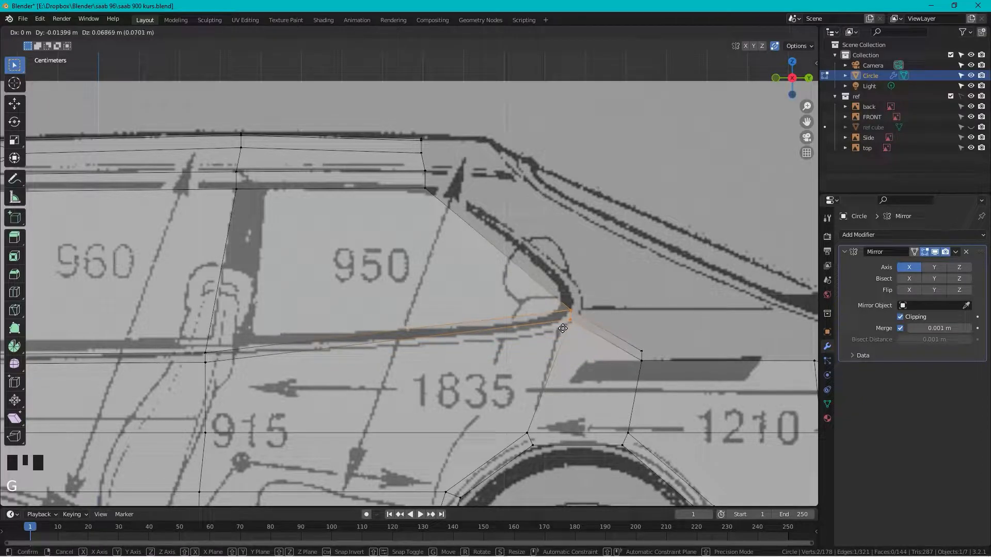
click(561, 333)
- Move the roof's rear edge vertices about 0.046 m rearward in Y and 0.006 m up in Z
drag(441, 111, 410, 199)
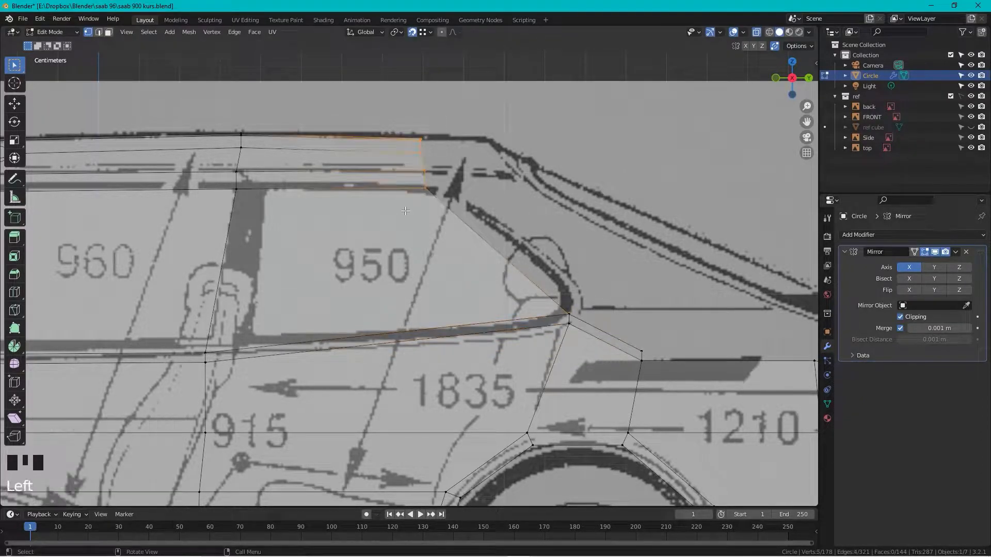
key(g)
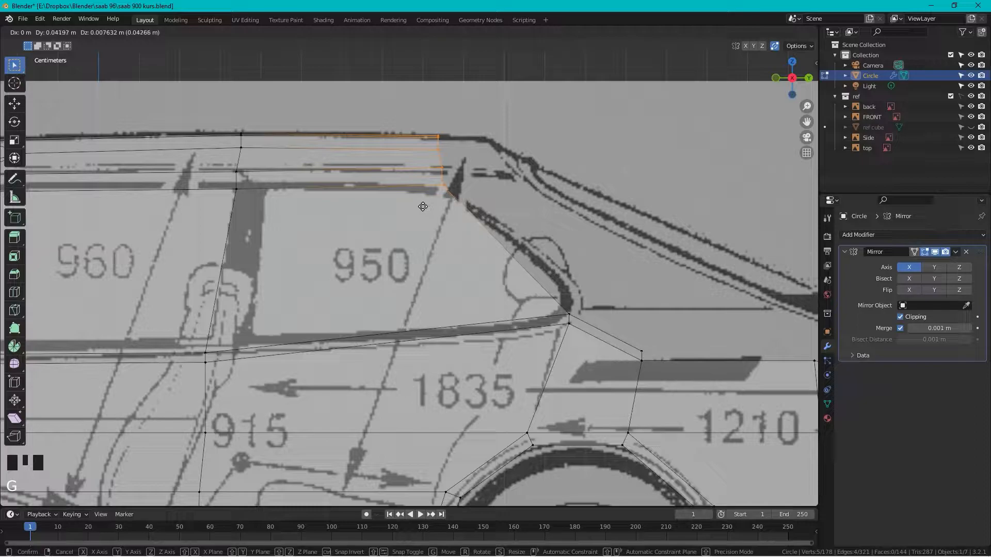
click(423, 206)
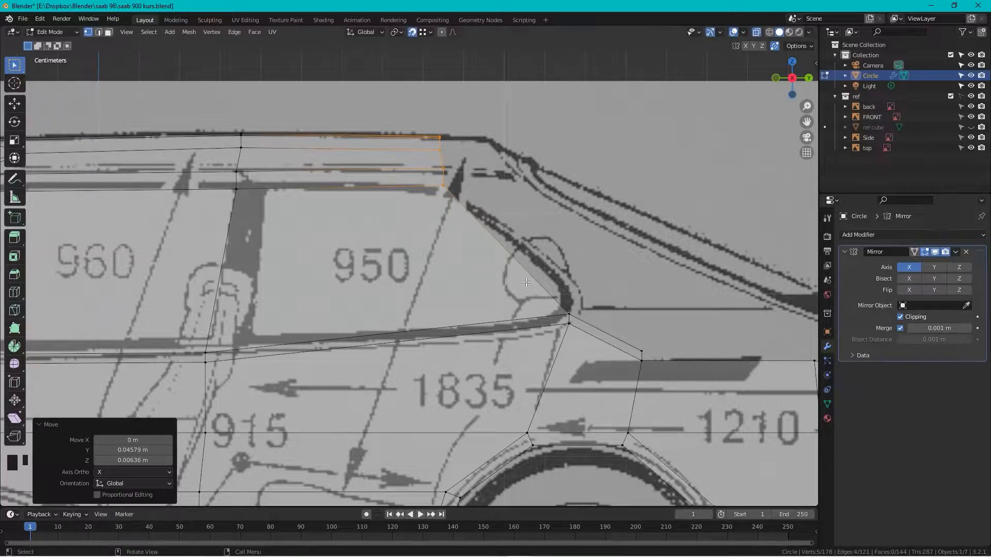
shift+middle_drag(638, 298, 463, 241)
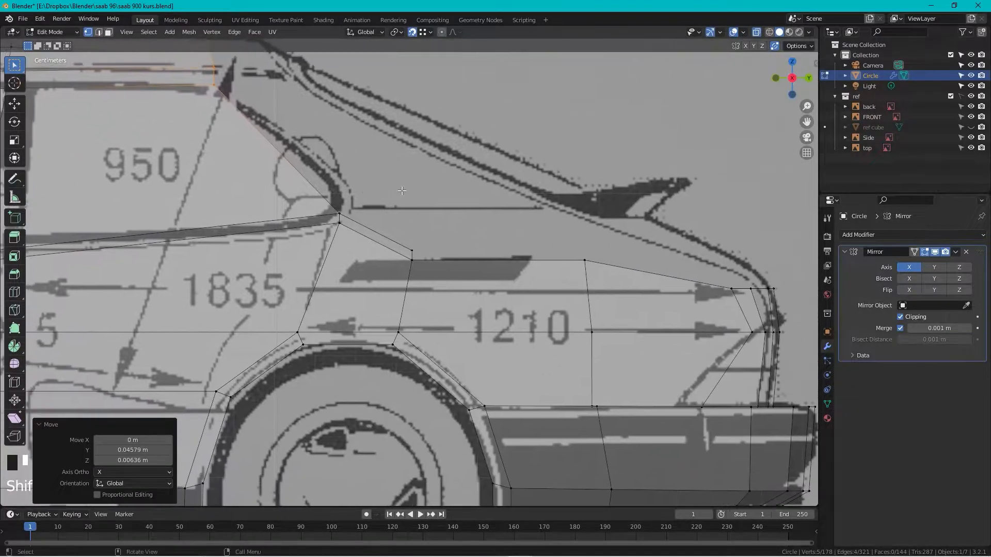
- Move the two vertices behind the side window's lower rear corner about 0.09 m up in Z and 0.011 m rearward in Y
click(424, 215)
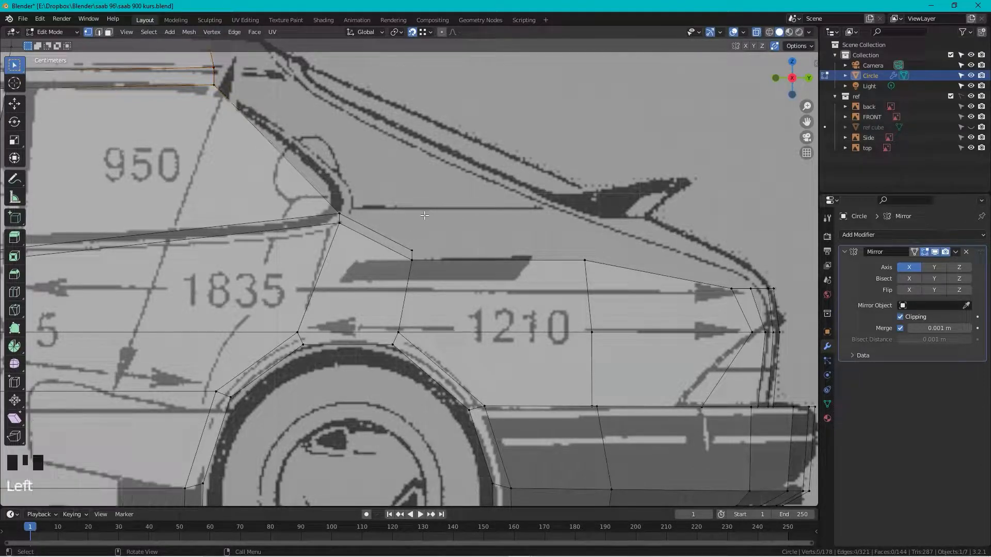
drag(411, 251, 396, 285)
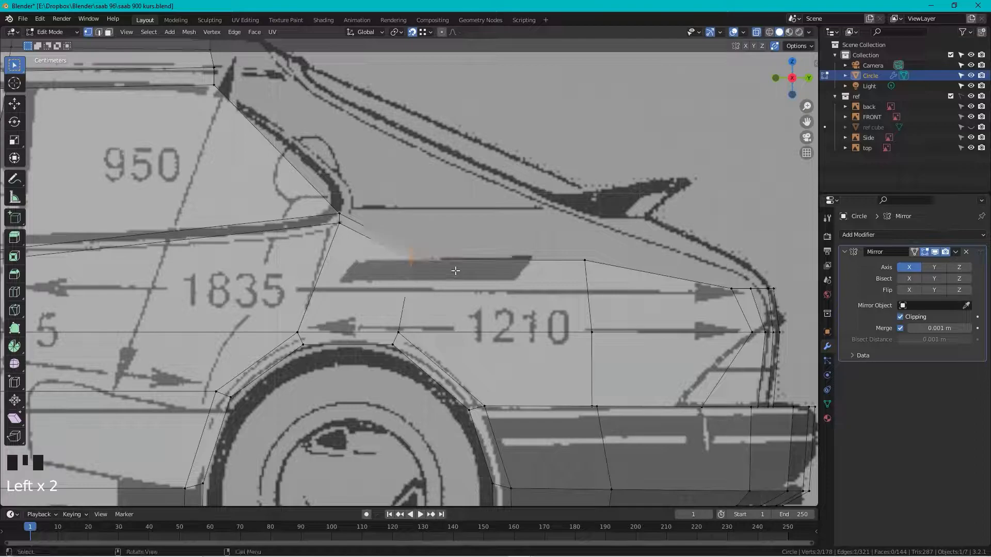
key(g)
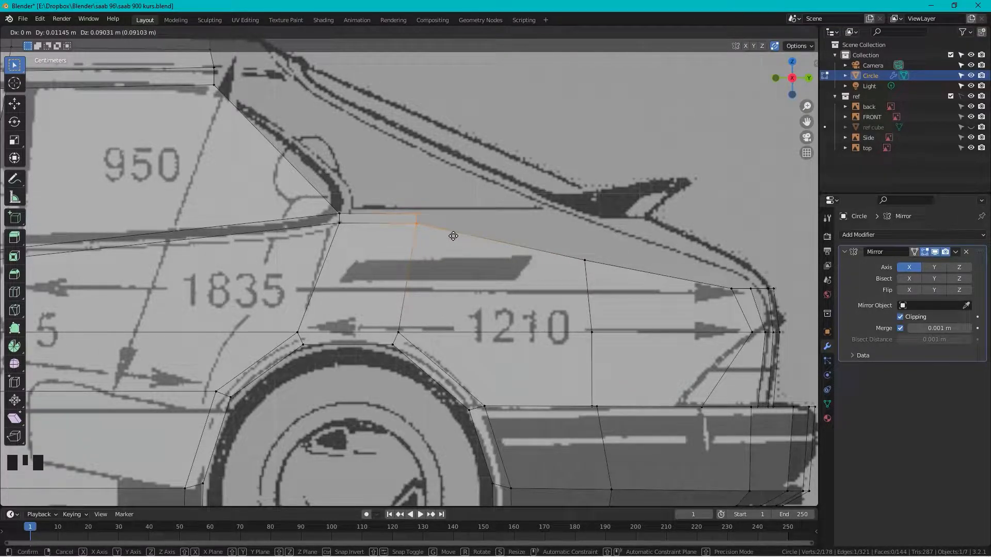
click(453, 236)
middle_drag(454, 236, 535, 233)
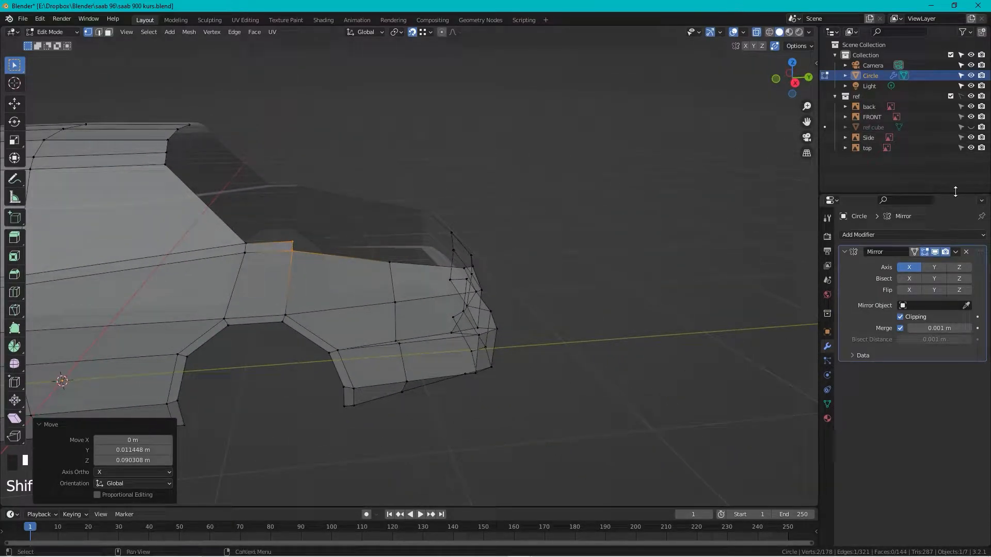
- Enlarge the Outliner area, split it horizontally in two and turn the upper part into an Image Editor
drag(953, 196, 958, 341)
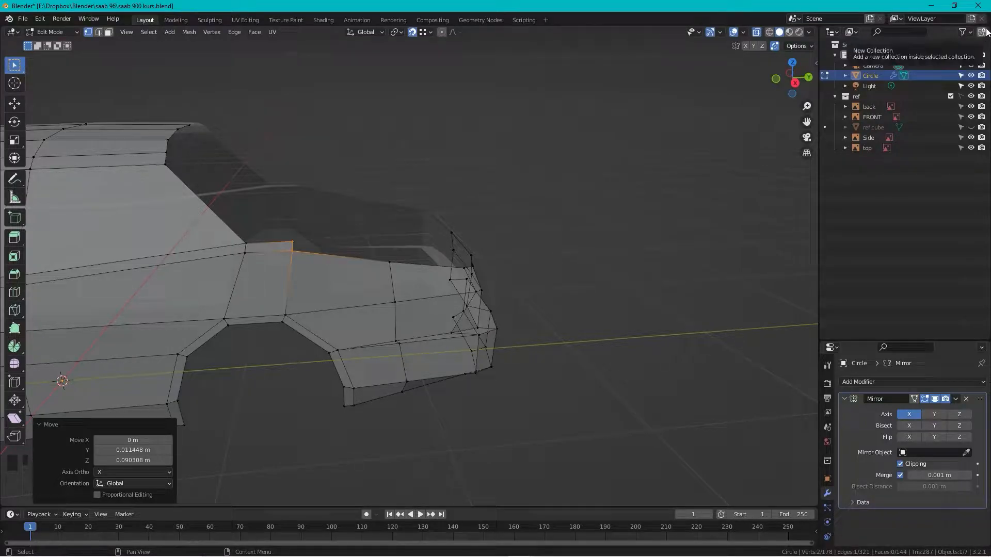
drag(986, 25, 953, 193)
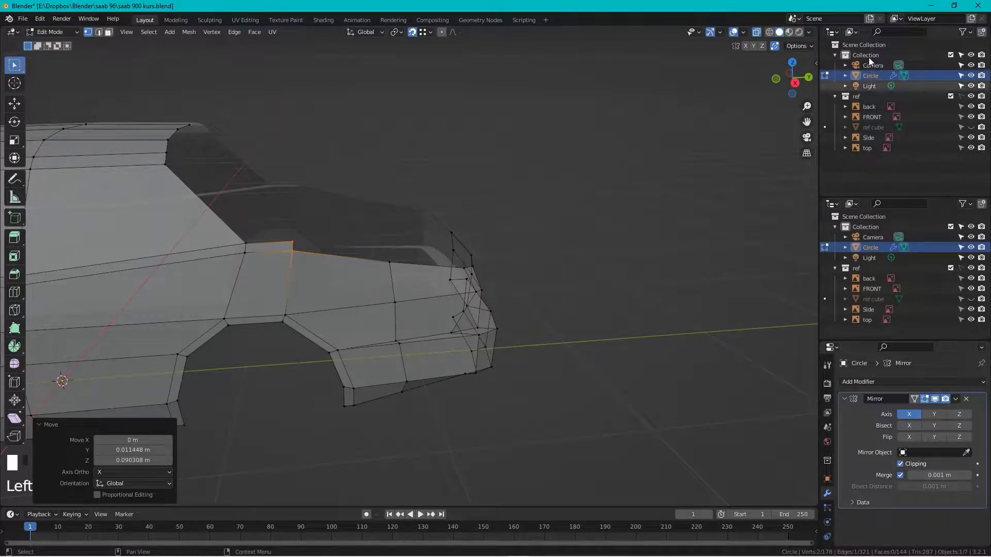
click(832, 32)
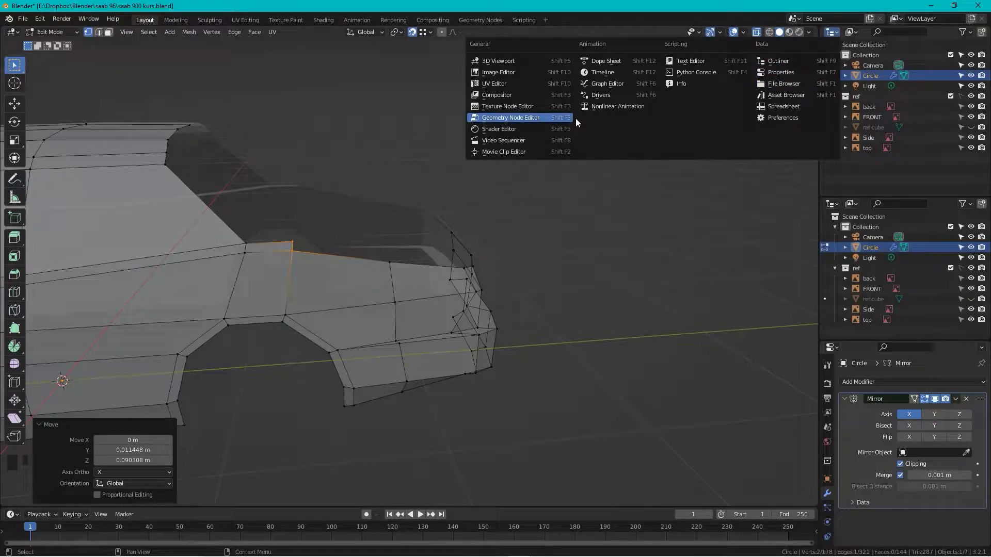
click(503, 71)
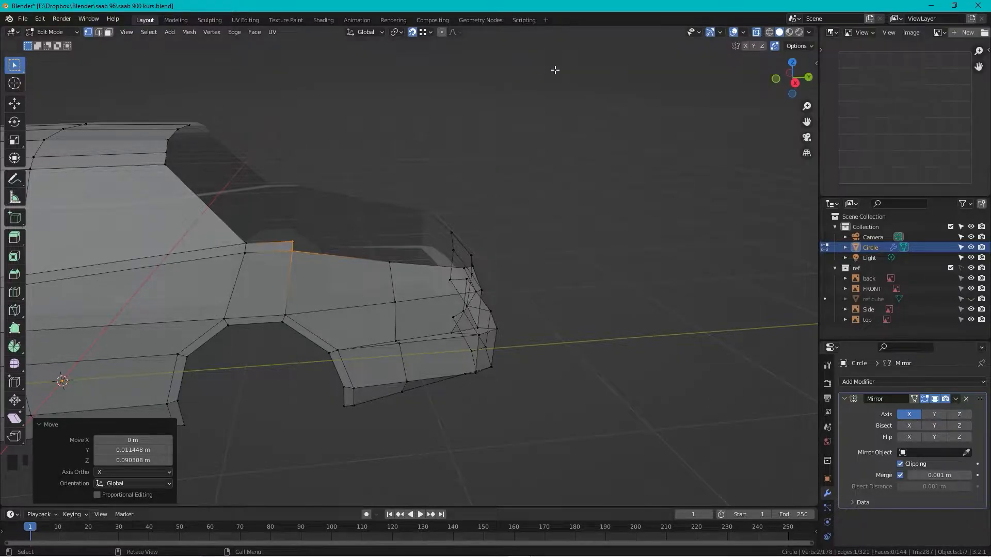
- Open the reference photo Saab_900s_h.jpg in the Image Editor and frame the car's rear side window
click(911, 33)
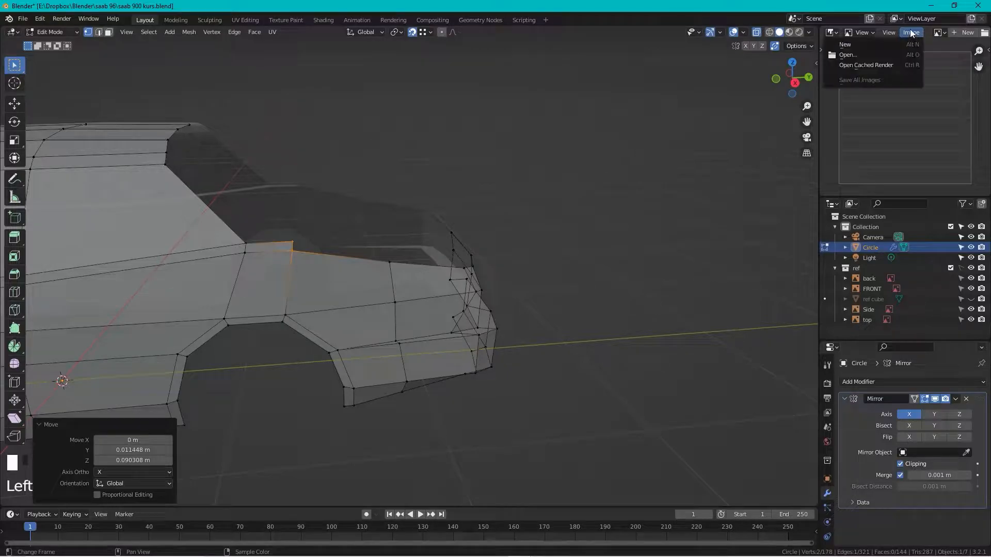
click(847, 56)
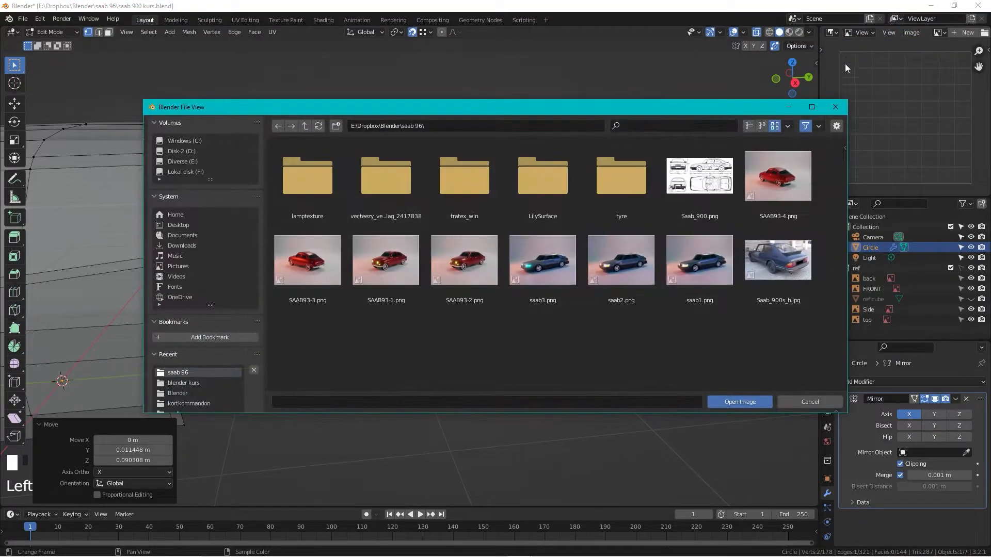
click(797, 249)
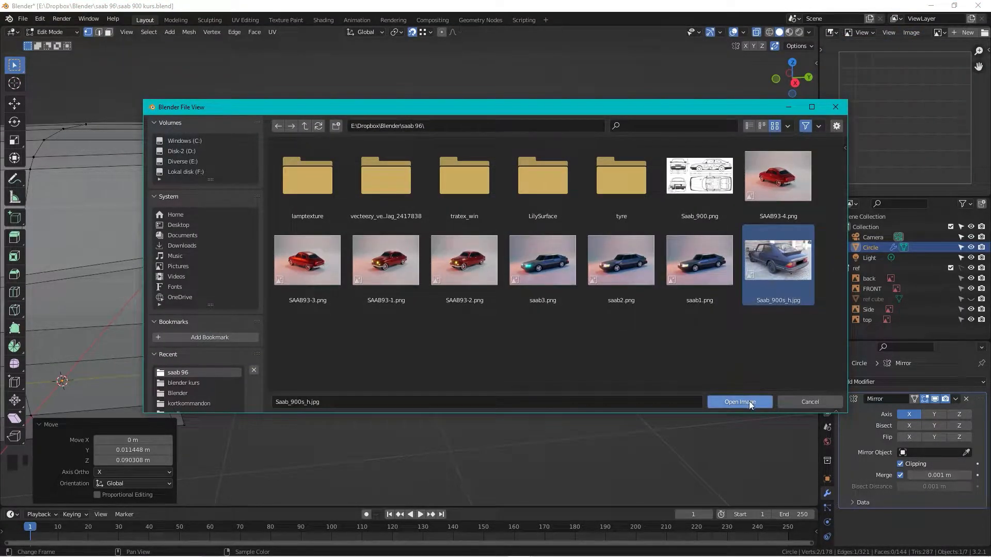
click(749, 401)
scroll(880, 109, down, 5)
scroll(909, 88, down, 2)
scroll(909, 87, up, 4)
scroll(908, 86, down, 4)
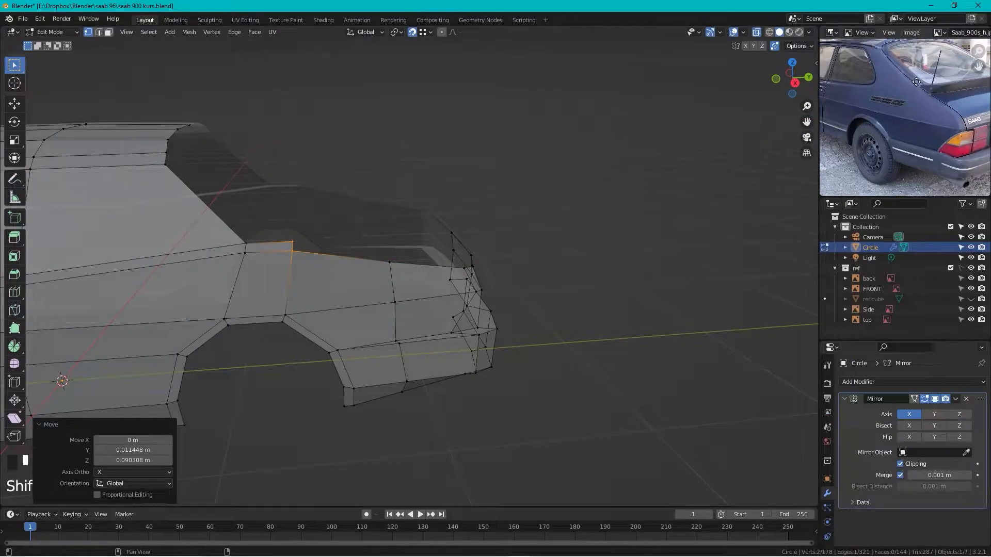
shift+scroll(909, 86, up, 3)
shift+middle_drag(935, 92, 959, 126)
scroll(915, 97, up, 1)
scroll(925, 119, up, 1)
scroll(923, 120, down, 1)
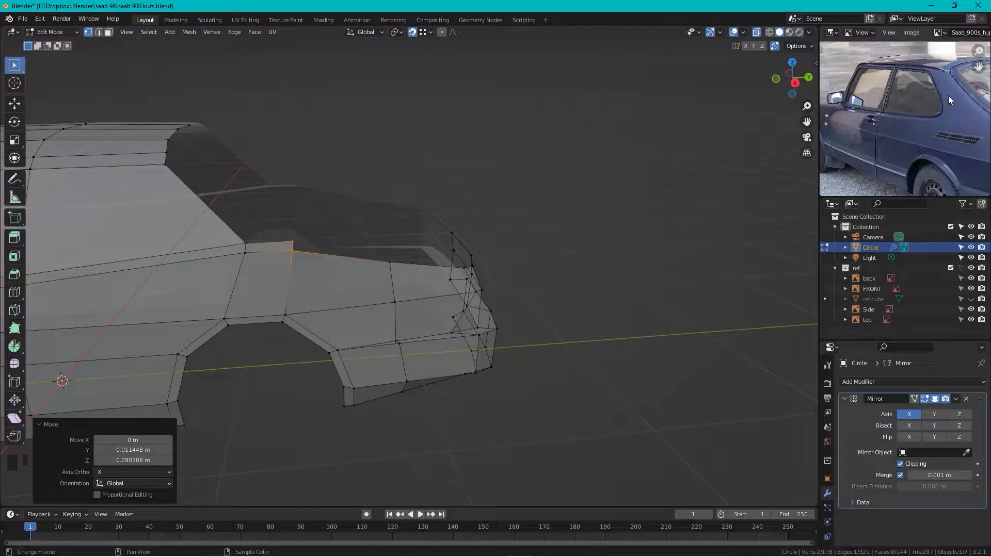
- Move the two inner vertices of the ledge at the side window's lower rear corner about 0.06 m outward in X
middle_drag(248, 216, 418, 177)
scroll(429, 152, down, 3)
scroll(408, 188, up, 3)
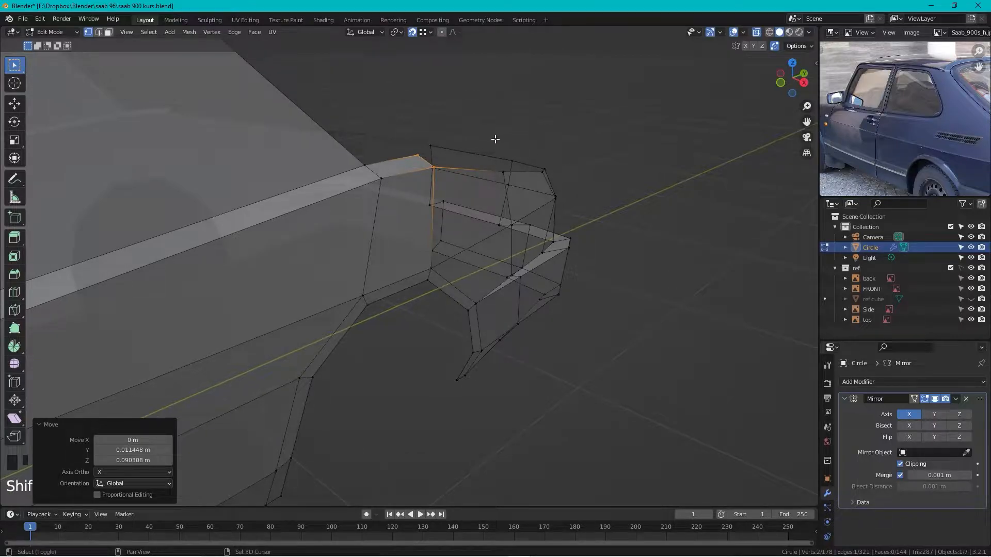
middle_drag(451, 151, 417, 158)
scroll(456, 186, up, 5)
scroll(491, 154, down, 4)
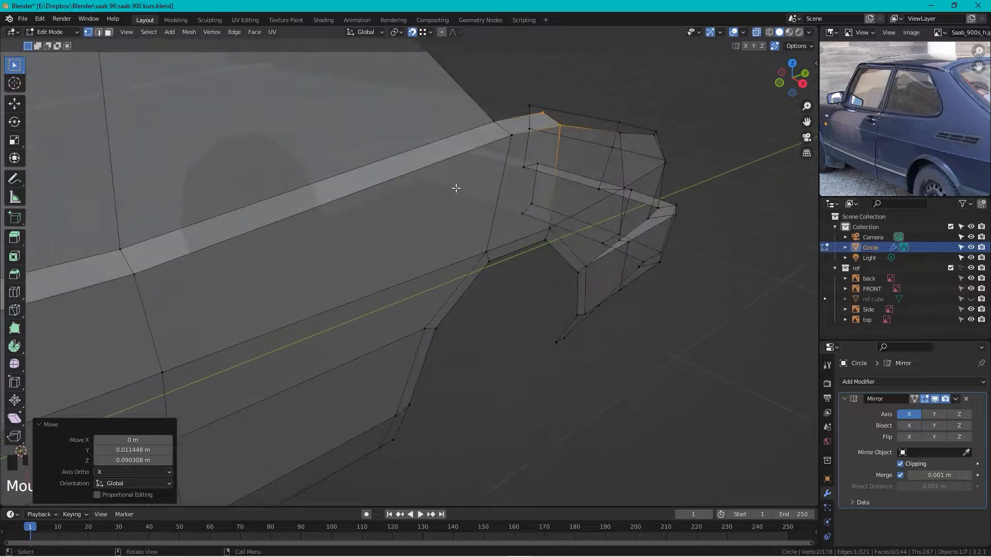
shift+middle_drag(486, 163, 497, 181)
scroll(495, 205, up, 4)
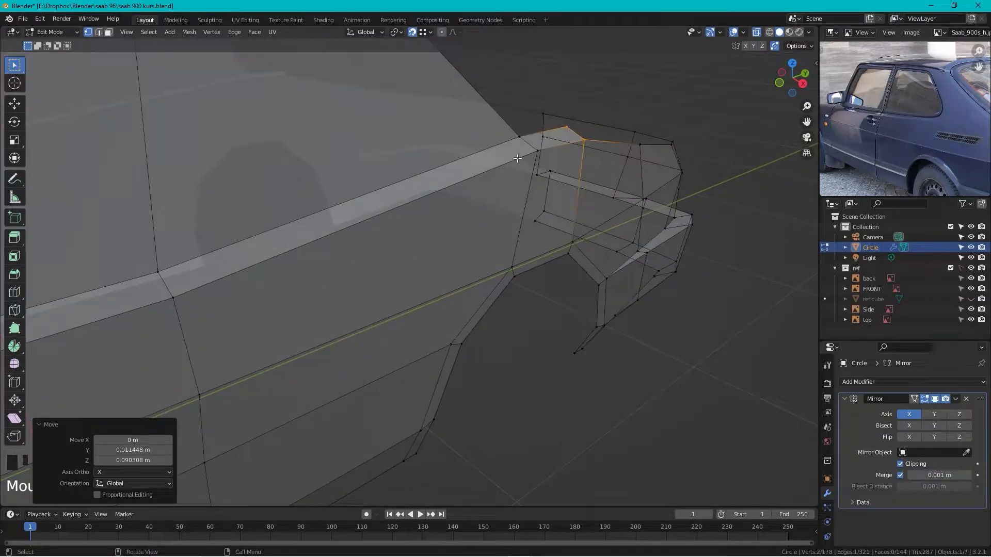
click(518, 139)
shift+click(565, 128)
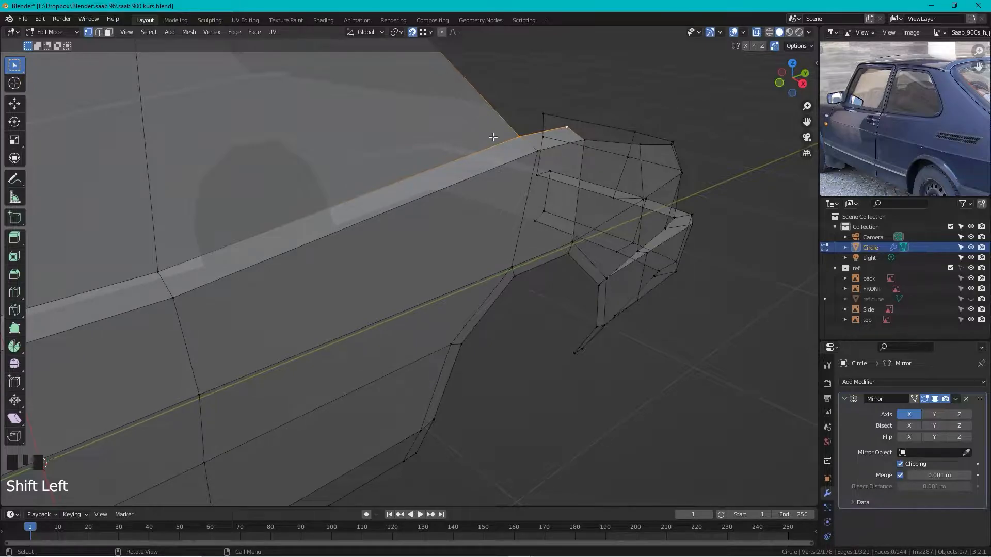
key(g)
key(x)
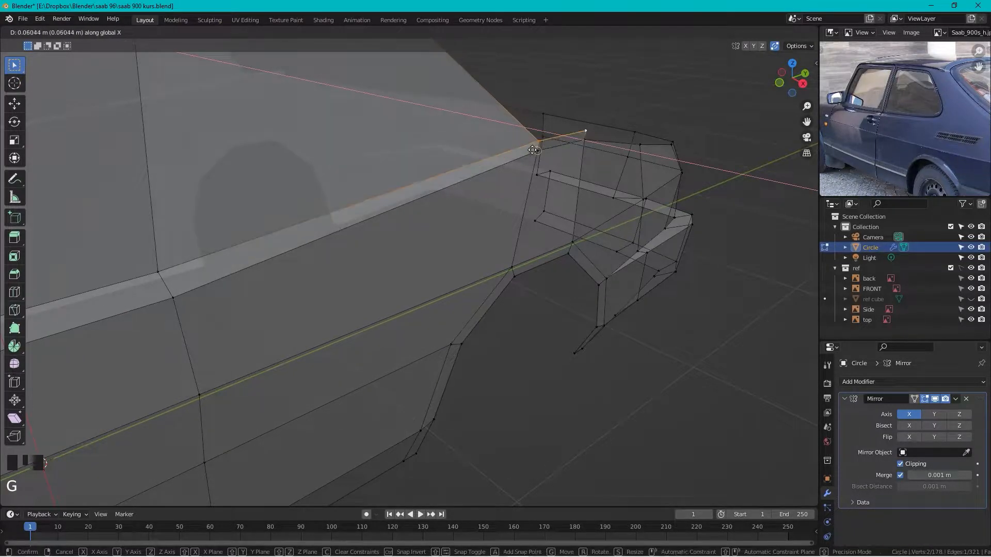
click(539, 152)
middle_drag(539, 152, 569, 129)
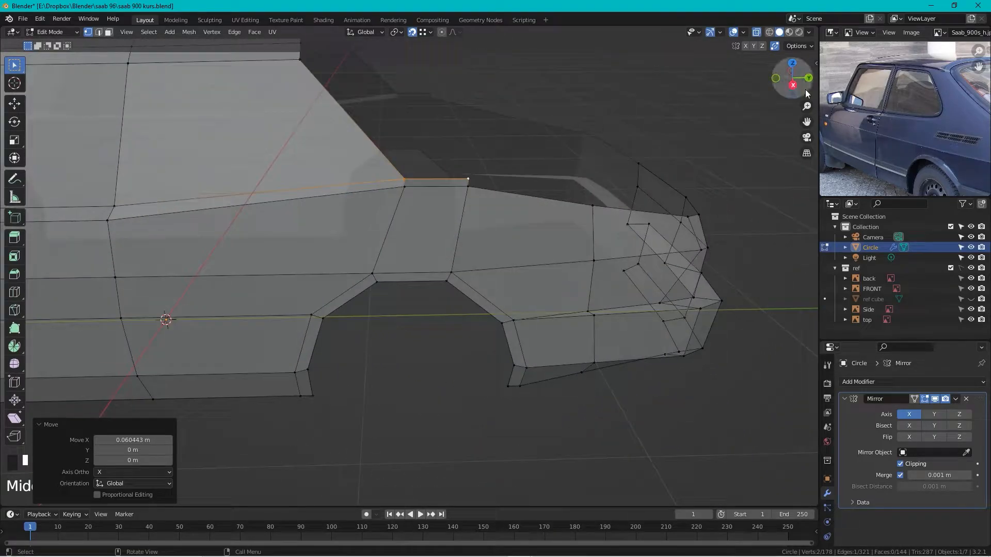
- Try moving the two inner ledge vertices about 0.073 m inward in X over the top blueprint, and undo it
click(794, 65)
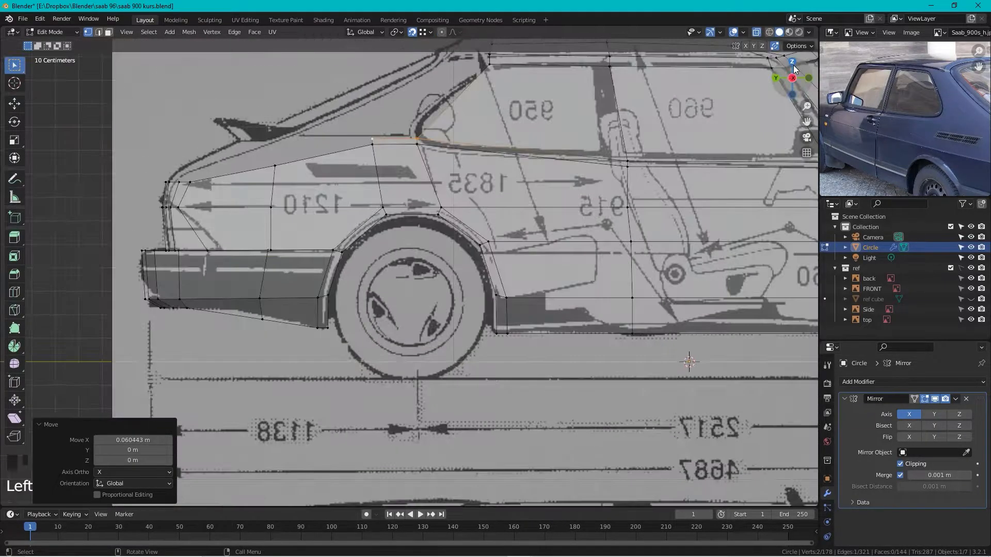
click(791, 62)
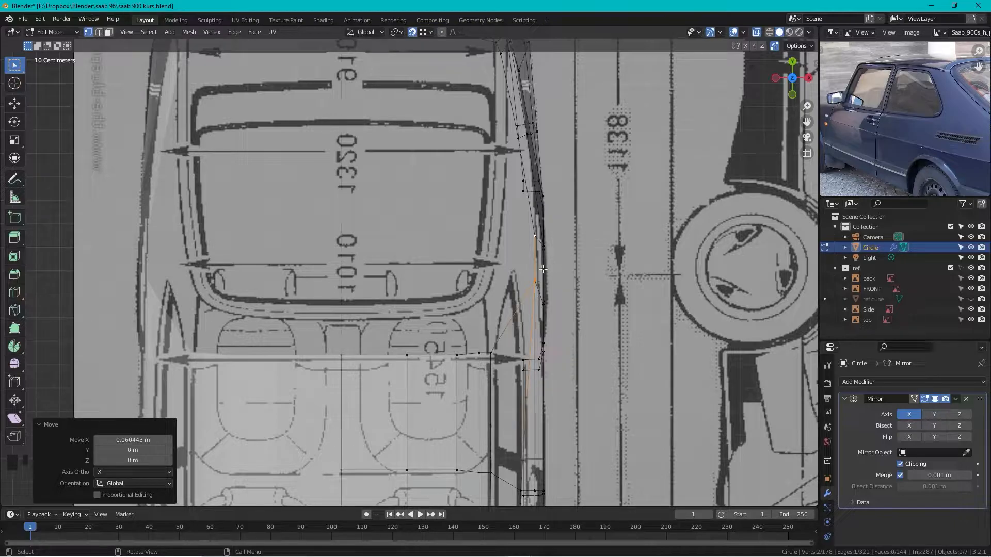
key(g)
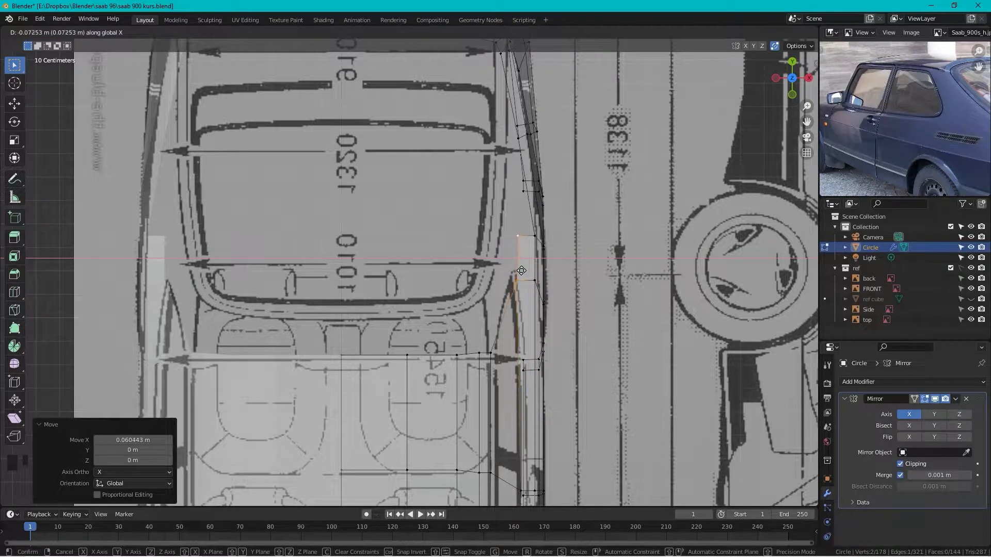
click(521, 271)
scroll(522, 273, down, 2)
middle_drag(524, 273, 505, 148)
key(ctrl+z)
- Move all four vertices of the ledge face behind the side window about 0.084 m inward in X, following the top blueprint
drag(520, 133, 460, 163)
middle_drag(487, 140, 710, 132)
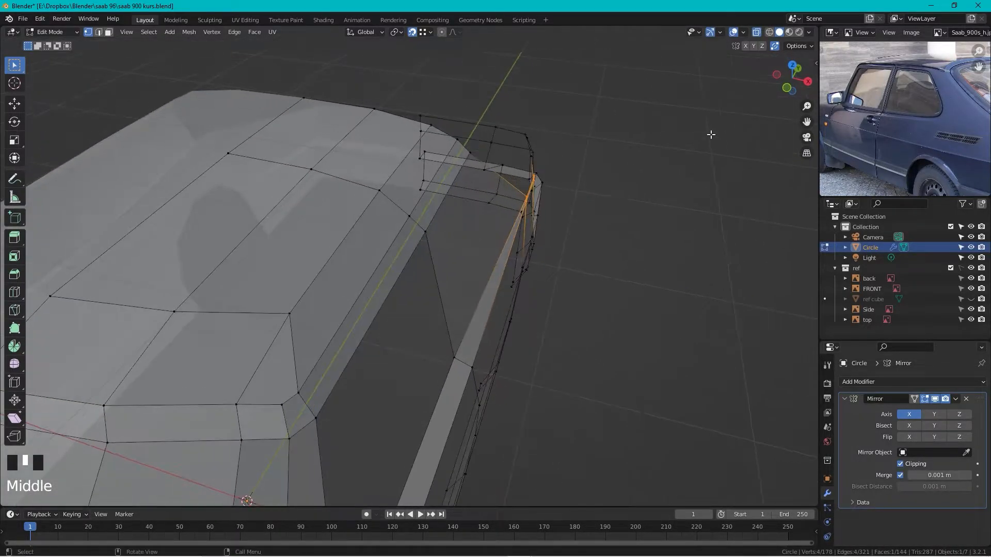
click(790, 66)
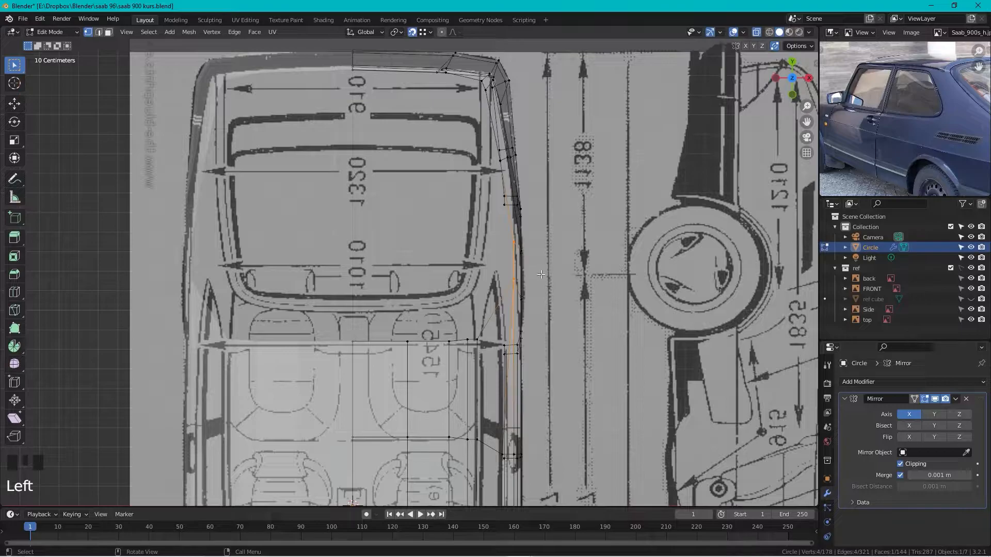
key(g)
key(x)
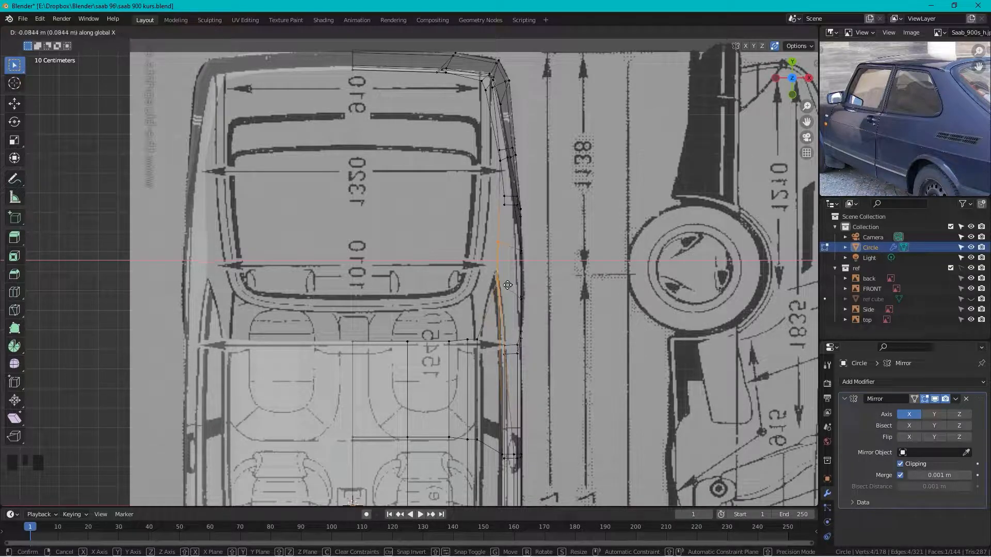
click(507, 286)
middle_drag(507, 285, 535, 249)
scroll(388, 184, up, 3)
scroll(389, 184, down, 3)
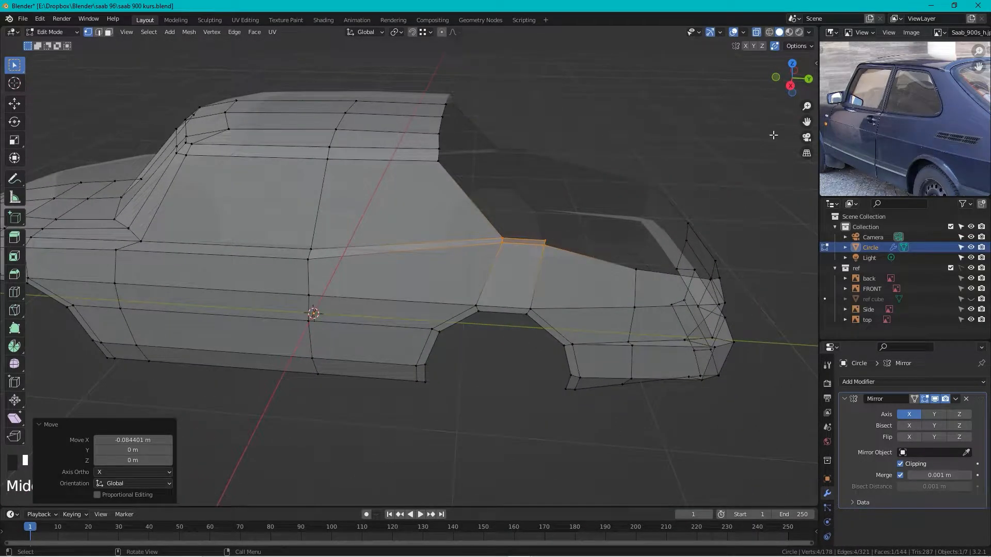
- Align the roof's rear edge vertices vertically in the side view by scaling them to 0 in Y
click(791, 86)
click(501, 222)
drag(361, 86, 347, 156)
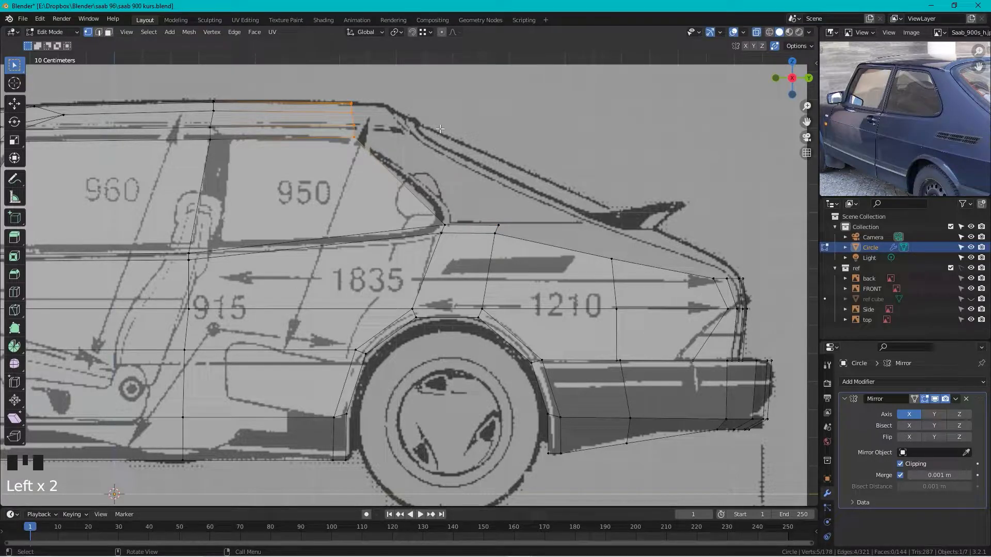
key(s)
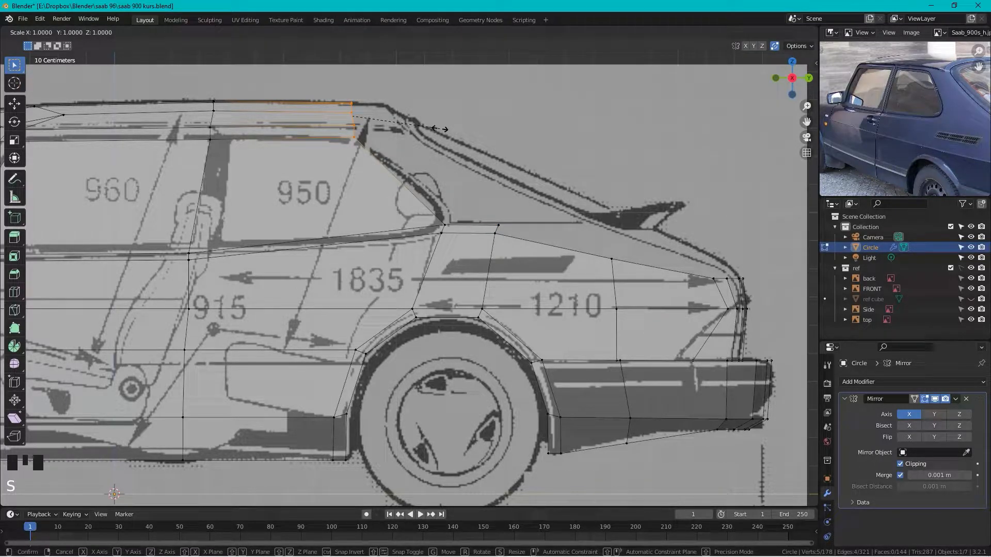
key(y)
key(0)
key(Return)
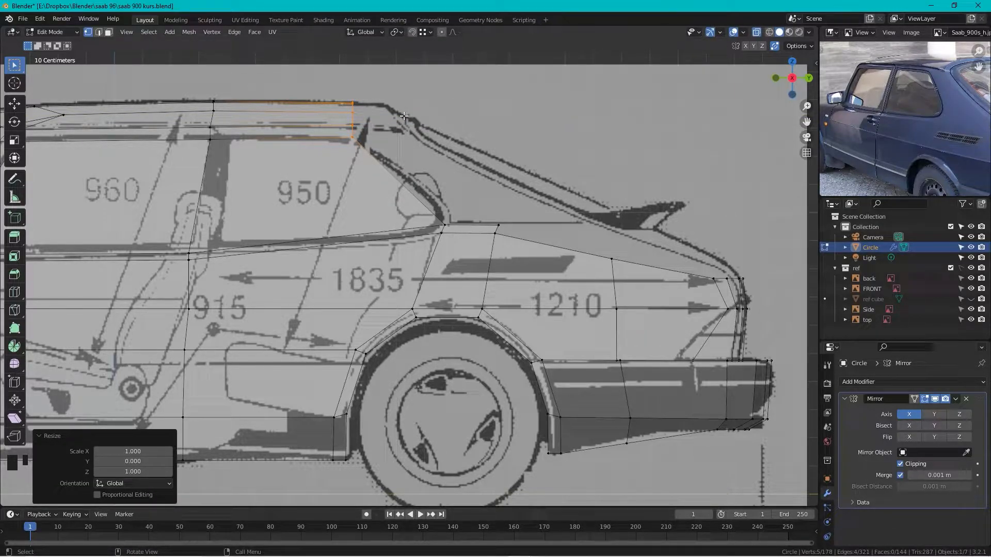
- Knife-cut a new edge line from the roof down to the sill along the rear edge of the pillar between the side windows
shift+middle_drag(314, 157, 450, 136)
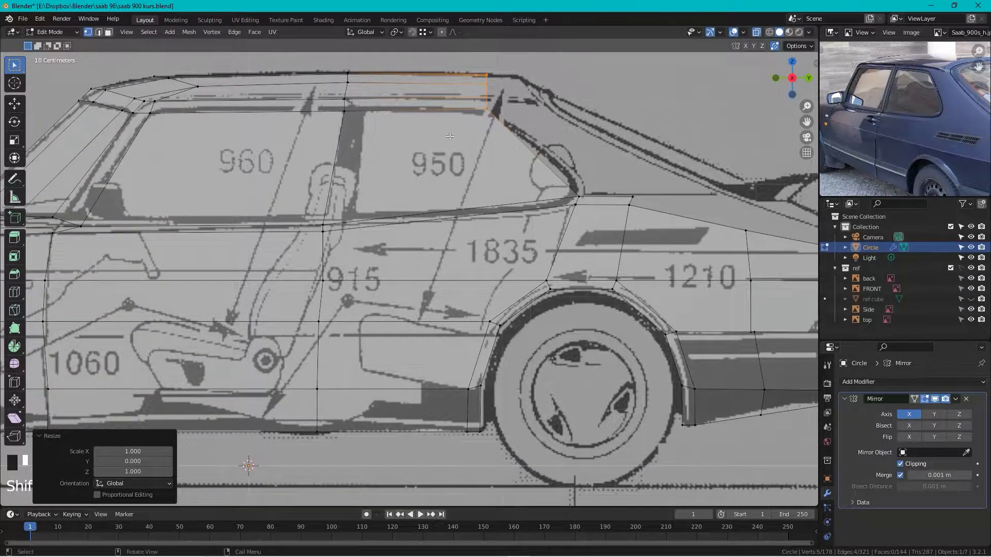
key(k)
click(366, 67)
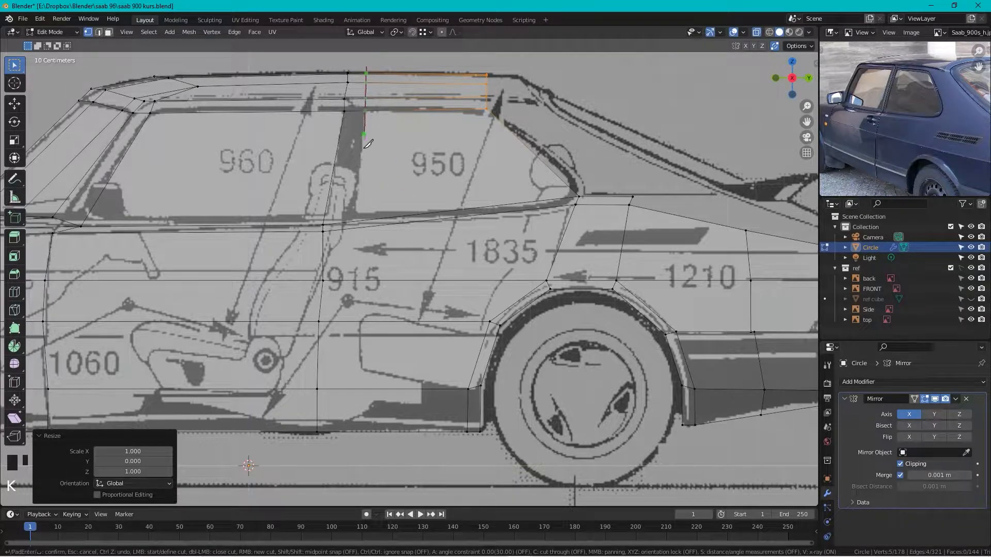
click(337, 450)
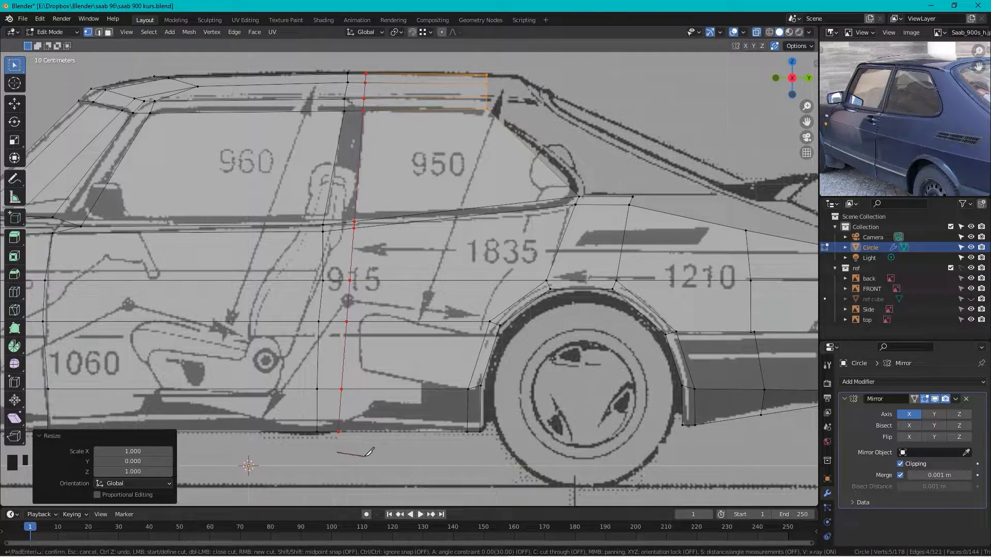
key(Return)
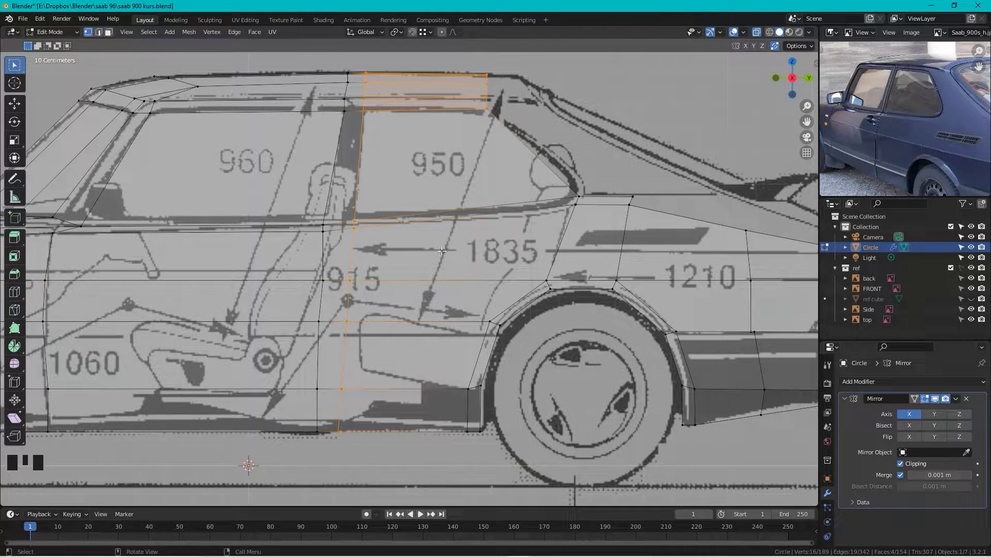
- Align the roof vertices above the front edge of the middle pillar in the side view by scaling them to 0 in Y
shift+middle_drag(431, 151, 467, 182)
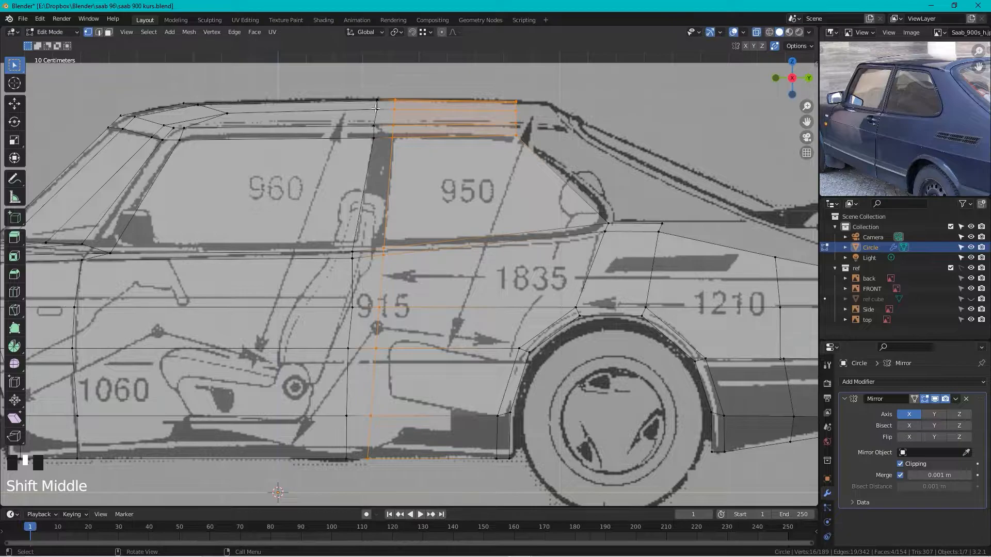
drag(361, 84, 383, 145)
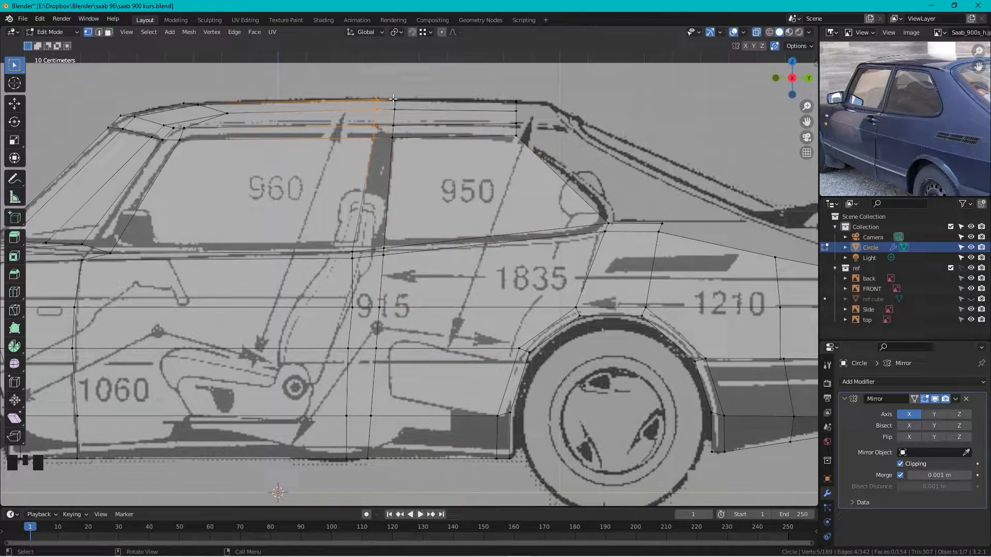
key(s)
key(y)
key(0)
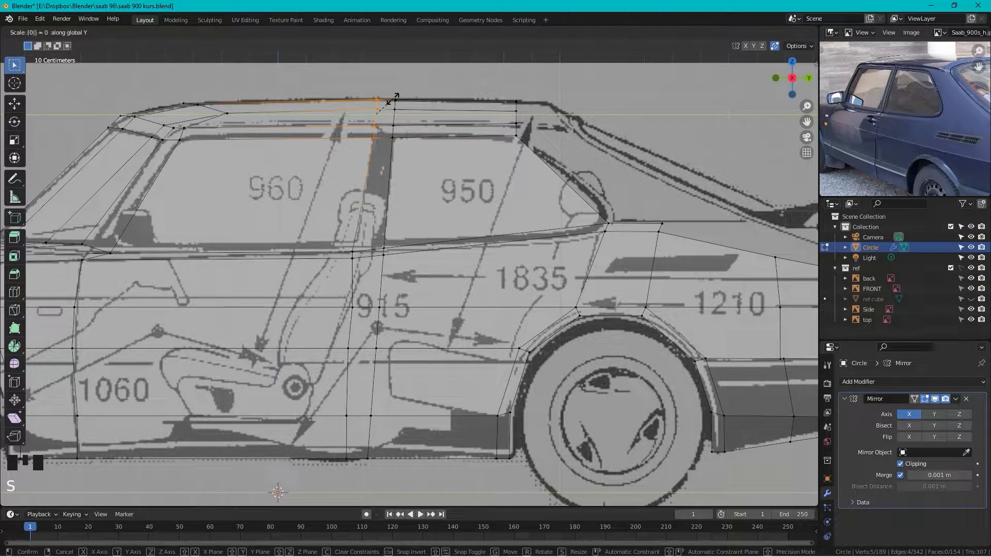
click(393, 99)
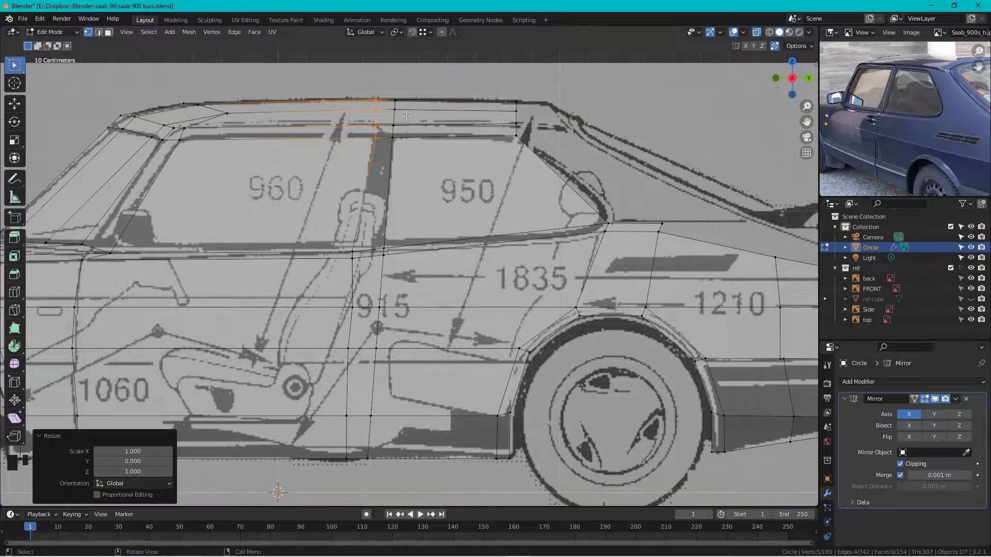
- Extrude the roof's rear edge about 0.187 m in Y and -0.038 m in Z, and rotate it 16.6° in the side view
shift+middle_drag(398, 105, 798, 76)
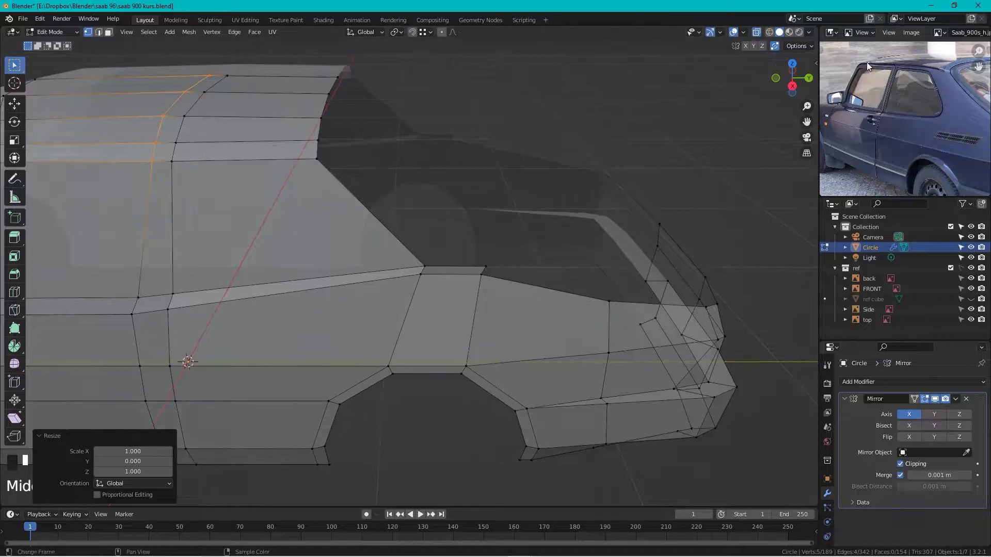
click(793, 87)
scroll(392, 155, up, 1)
drag(369, 116, 409, 183)
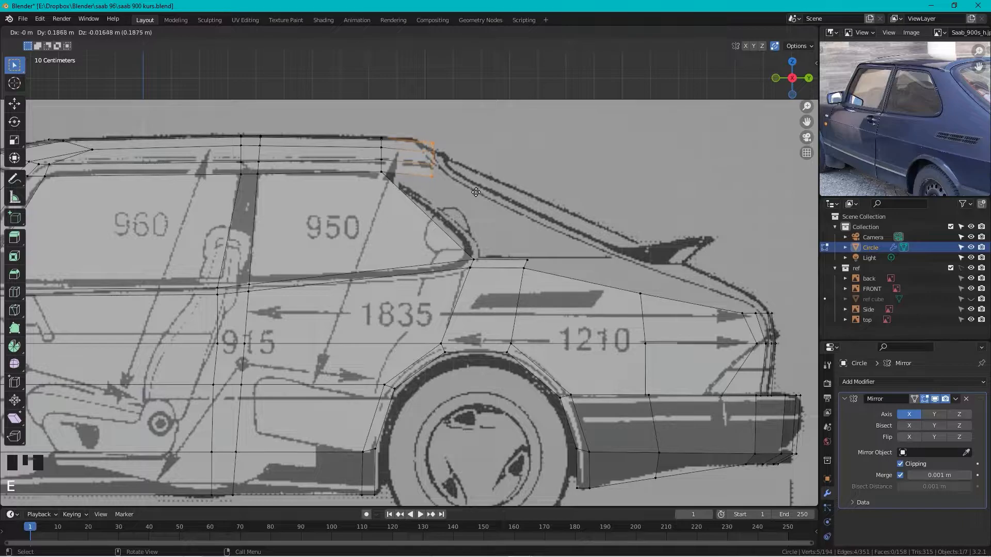
click(475, 197)
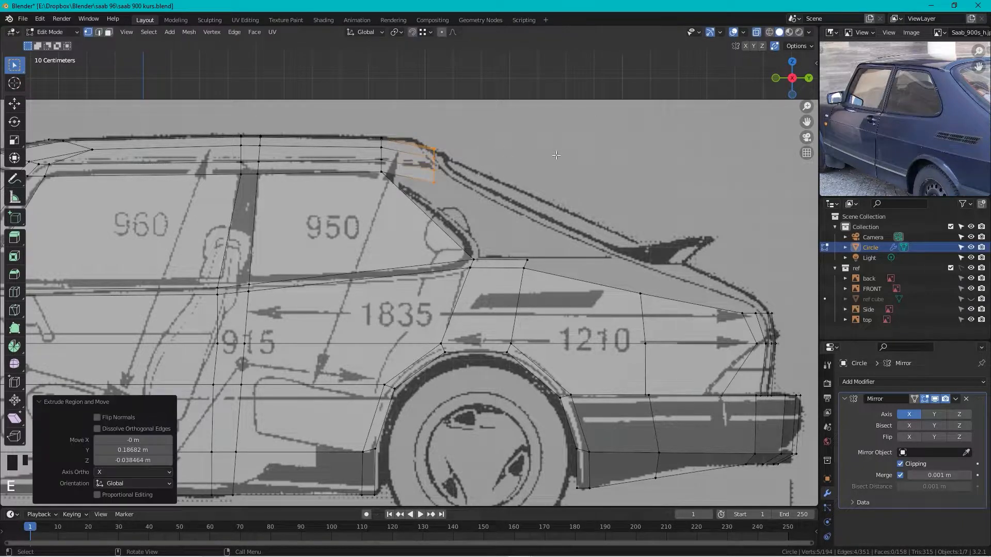
key(r)
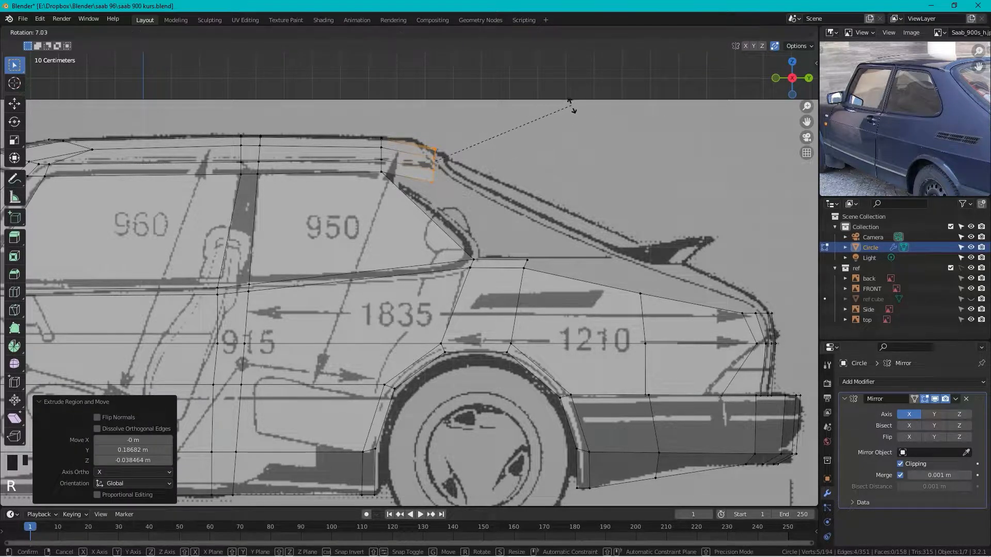
click(583, 128)
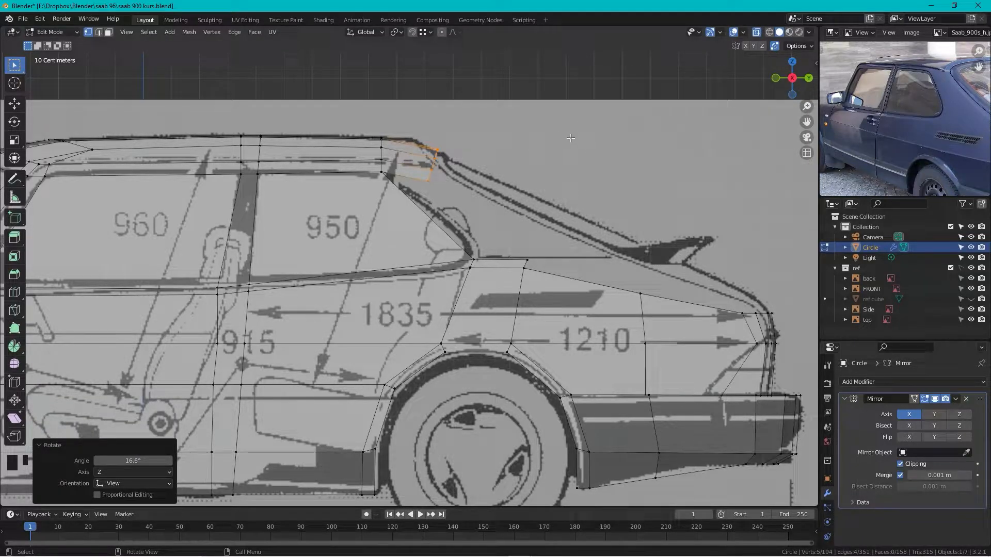
- Extrude the roof edge down along the rear window to the spoiler, about 0.767 m in Y and -0.343 m in Z
key(e)
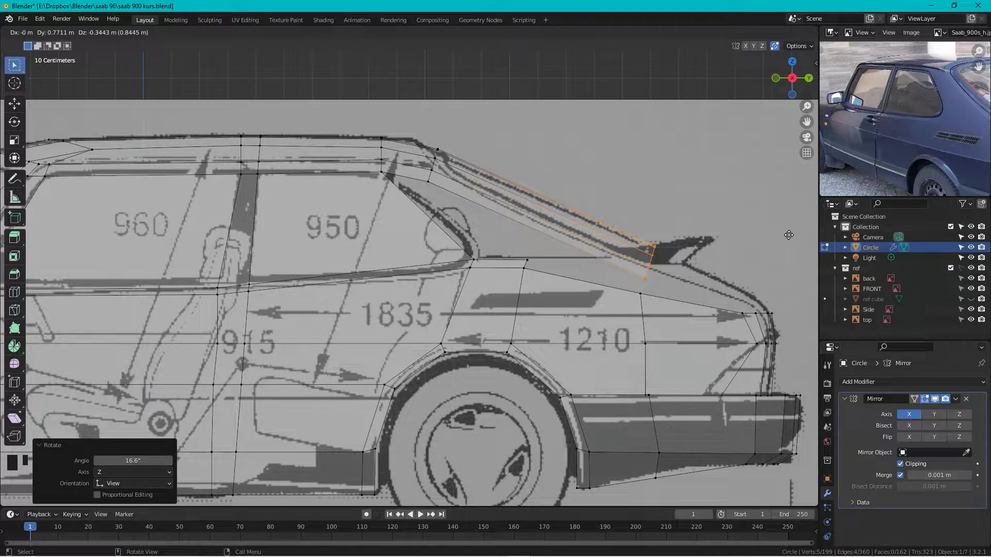
click(787, 235)
middle_drag(787, 234, 821, 126)
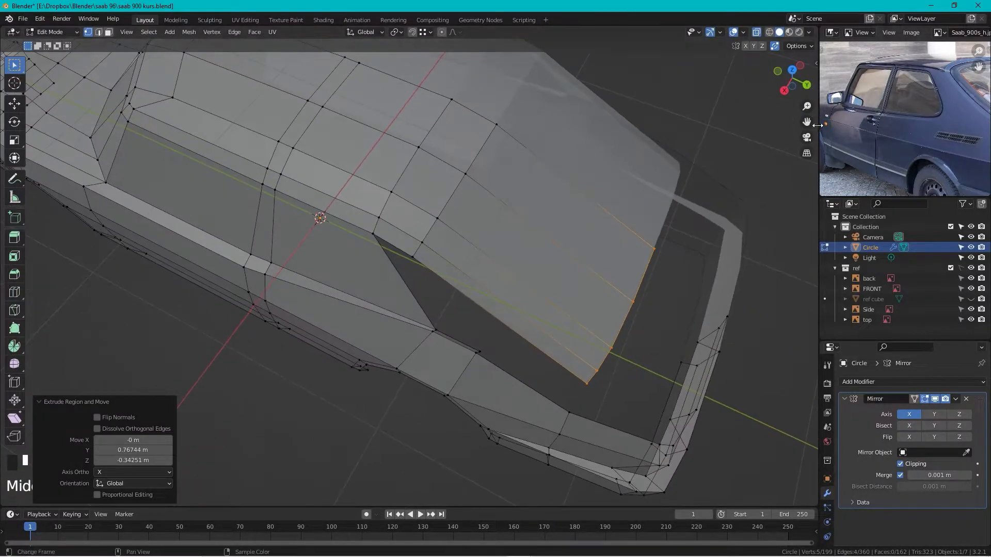
- Move the two innermost vertices of the rear window's upper edge onto the window outline in the top blueprint
click(792, 72)
shift+middle_drag(437, 195, 539, 240)
scroll(540, 239, up, 2)
drag(356, 281, 500, 313)
key(g)
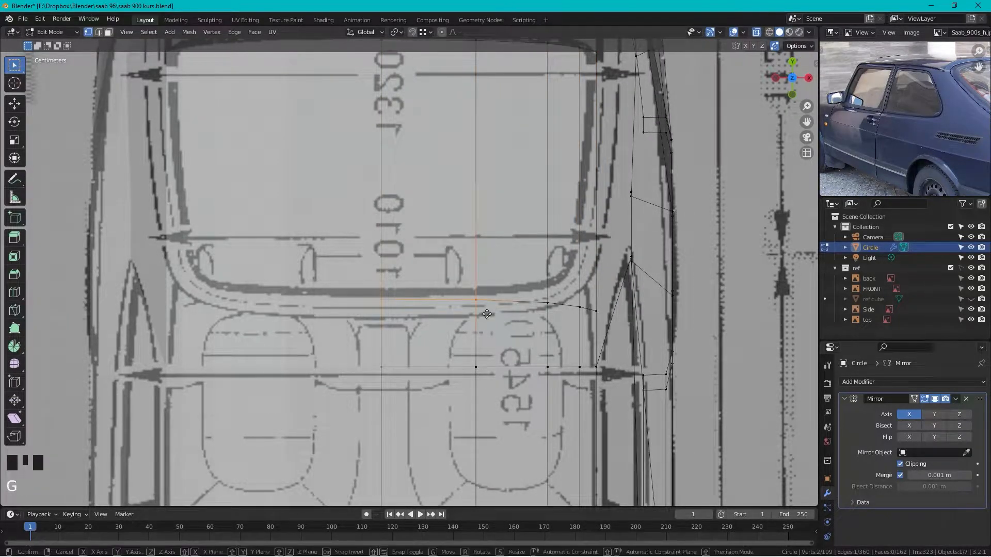
click(487, 311)
- Vertex-slide the three outer vertices of the rear window's upper edge rearward to follow the rounded corner, the outermost by a factor of 0.359
click(552, 302)
key(g)
key(g)
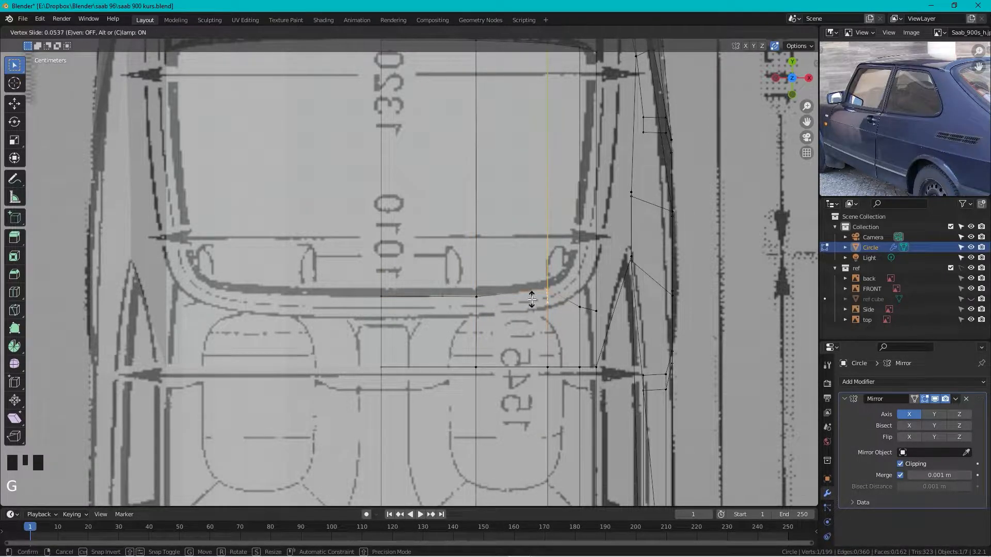
click(532, 299)
click(575, 306)
key(g)
key(g)
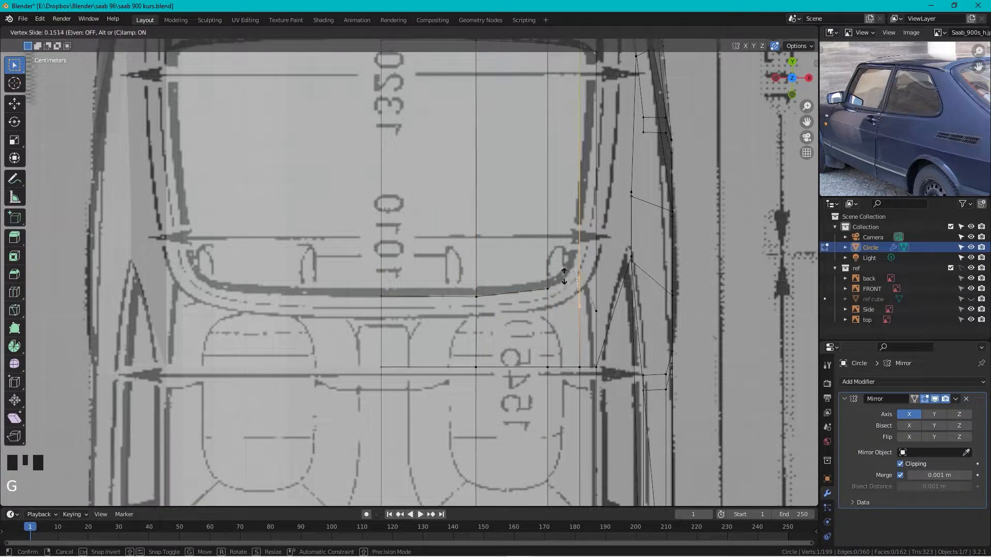
click(560, 261)
click(596, 310)
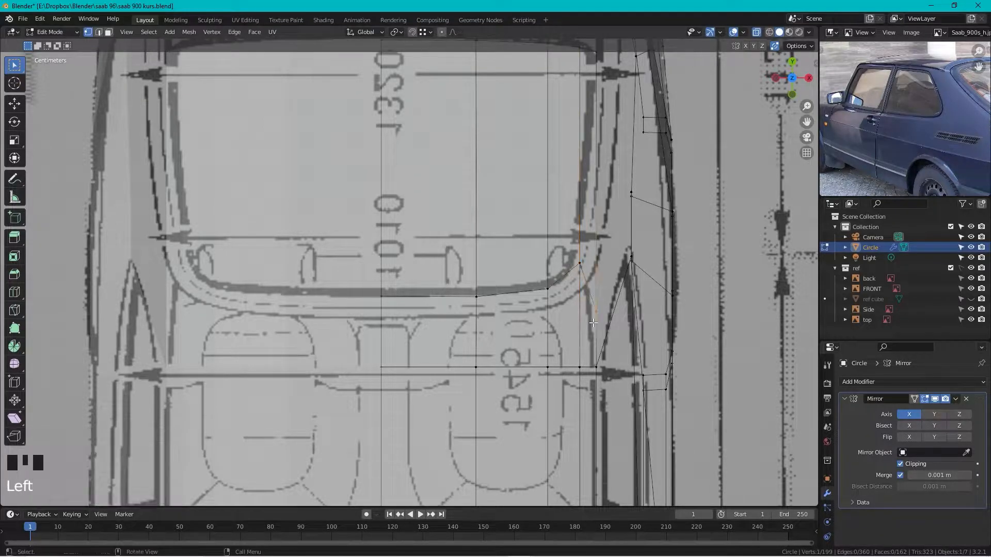
key(g)
key(g)
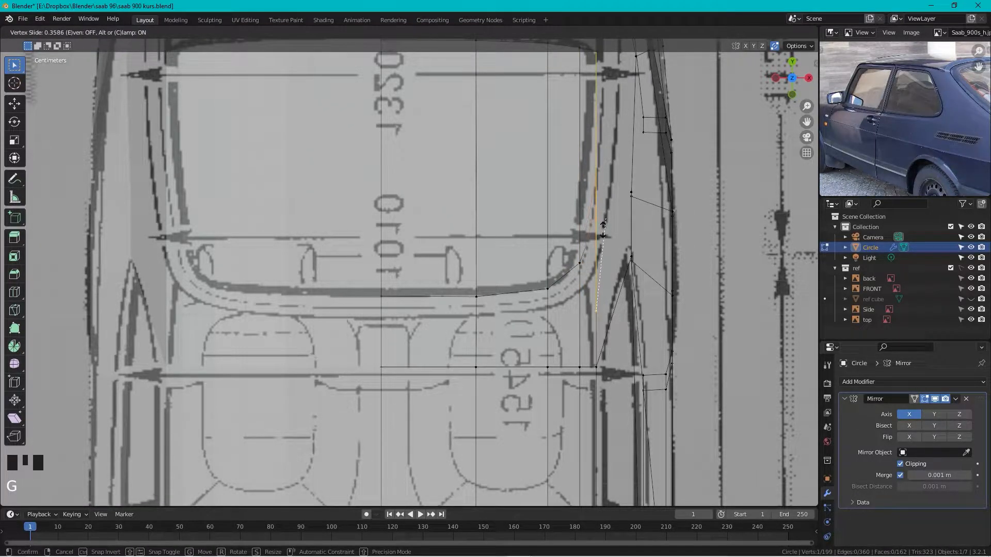
click(602, 229)
- Move the two outermost vertices of the rear window's lower edge about 0.024 m and 0.020 m outward in X to match the top blueprint
shift+middle_drag(625, 151, 594, 223)
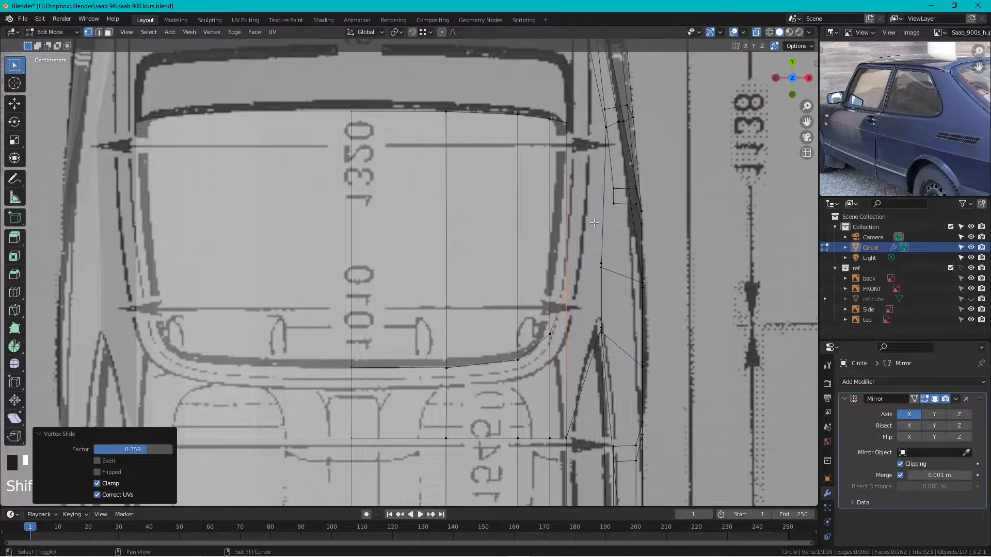
click(568, 123)
key(g)
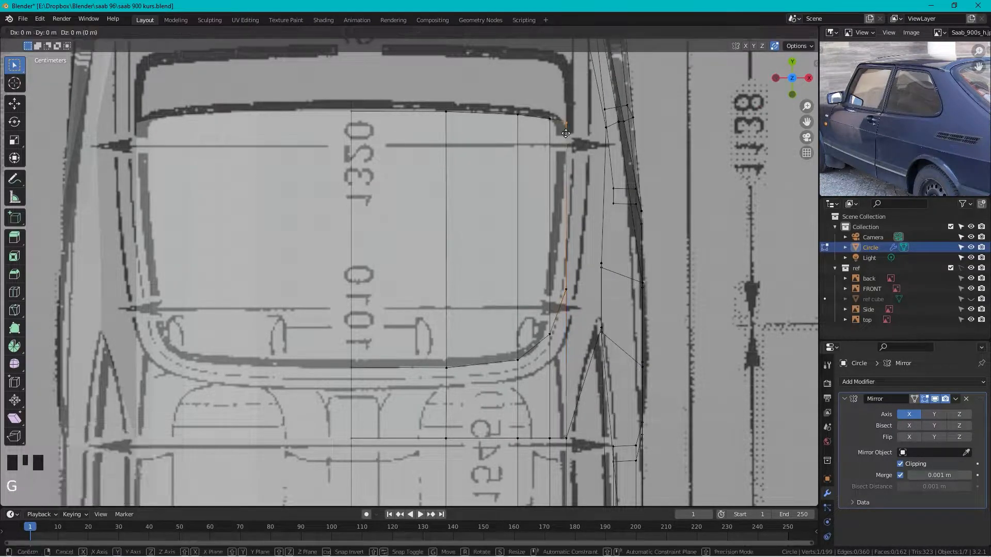
click(573, 132)
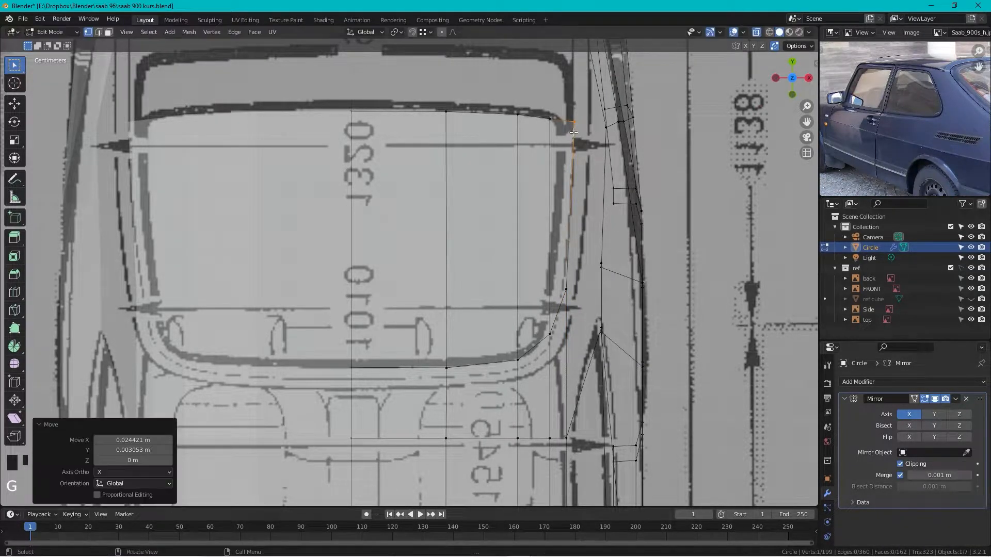
click(551, 117)
key(g)
click(553, 134)
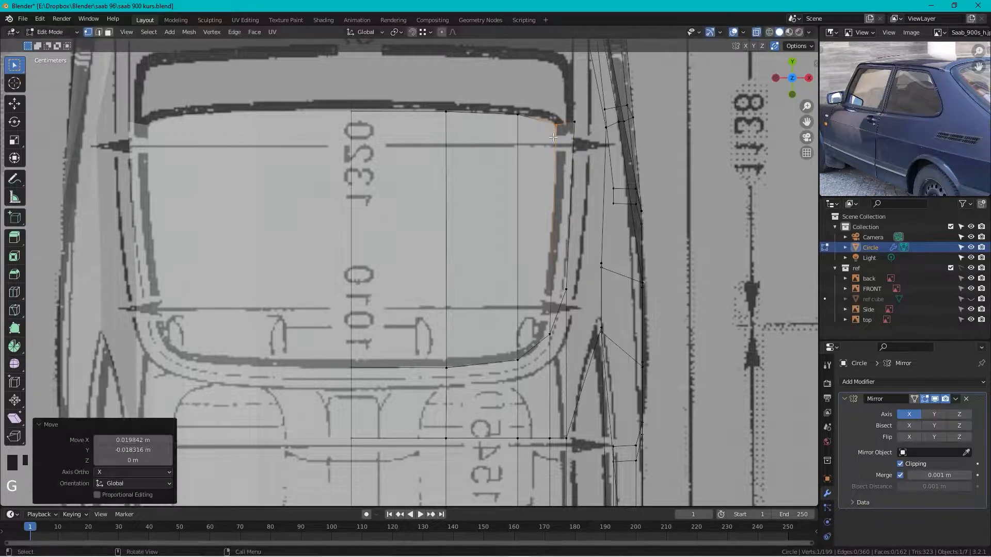
- Move the corner vertex of the rear window's upper edge about -0.009 m in X and 0.011 m in Y onto the blueprint outline
click(550, 334)
key(g)
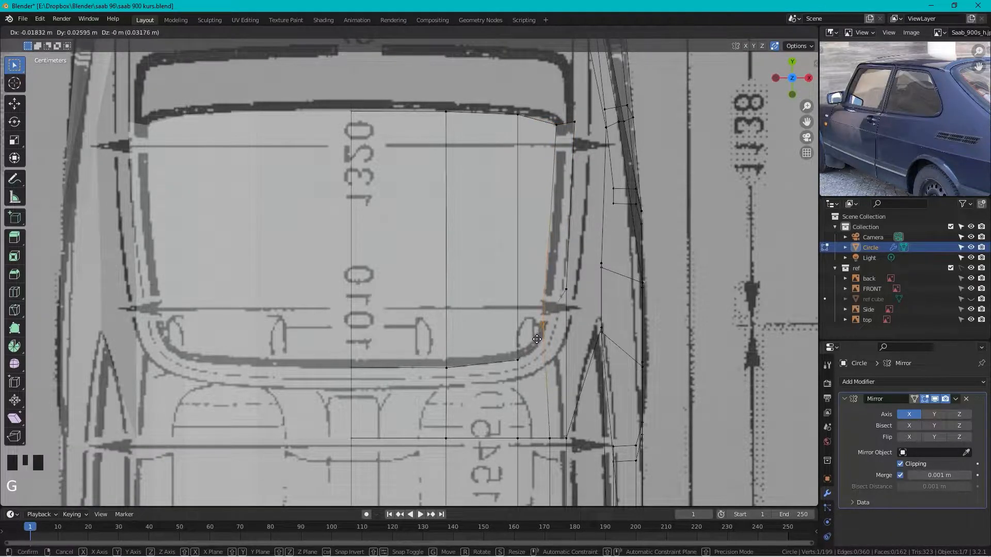
click(540, 344)
- Fill a face for the rear pillar between the roof edge and the ledge behind the side window
middle_drag(588, 203, 466, 283)
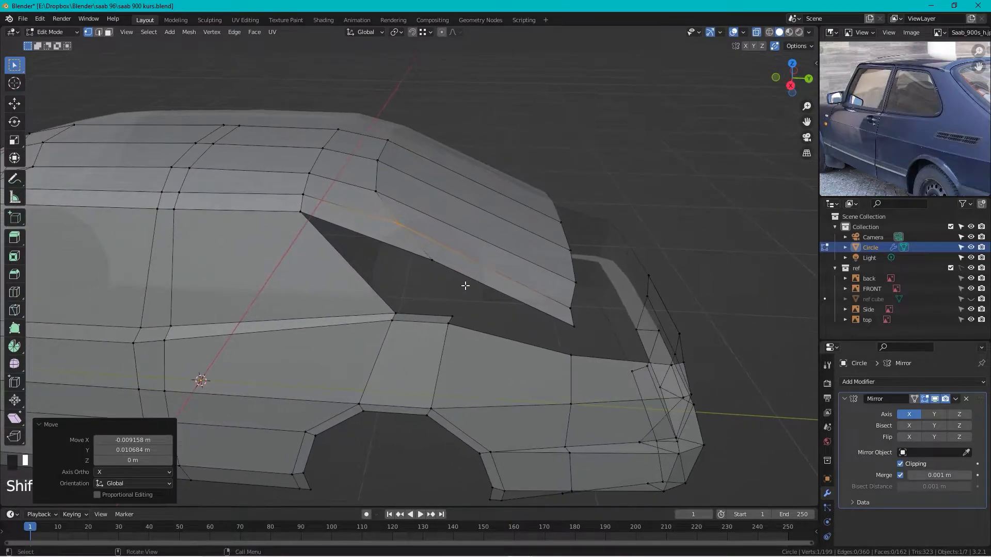
scroll(462, 292, up, 3)
click(237, 176)
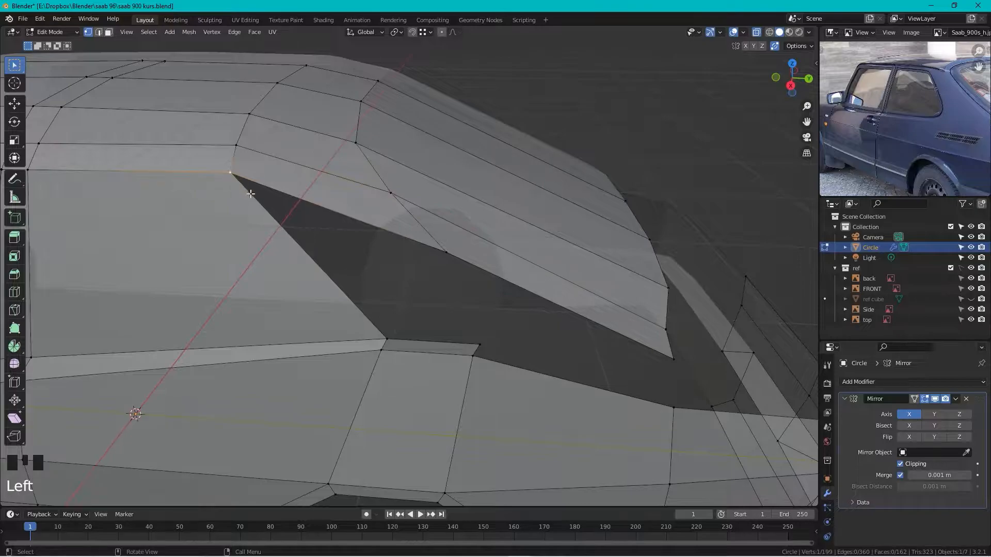
shift+click(387, 339)
key(f)
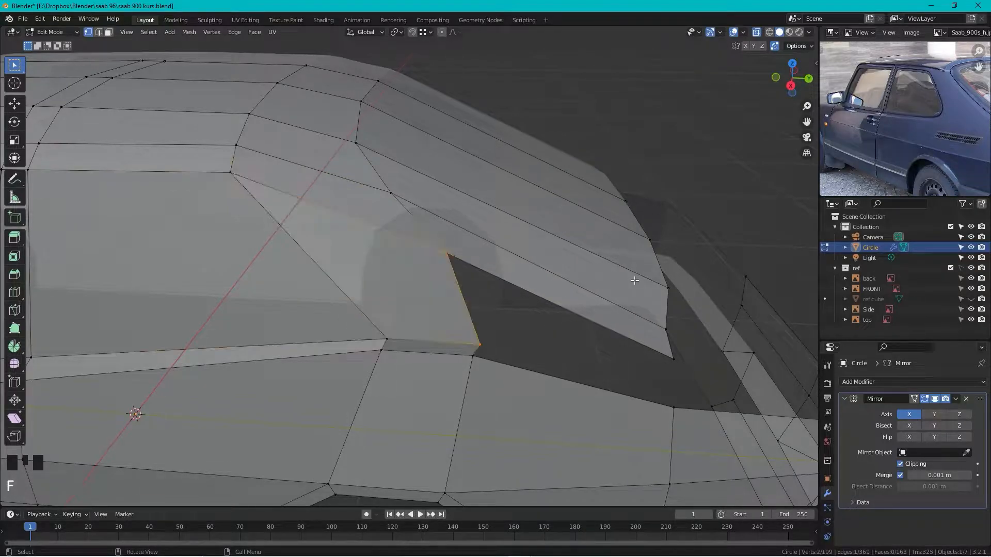
- Add one vertical loop cut across the tail and bumper faces near the centre, with a slide factor of 0.249
scroll(577, 223, down, 3)
middle_drag(577, 224, 305, 197)
scroll(528, 279, up, 2)
scroll(527, 279, up, 1)
scroll(433, 228, up, 2)
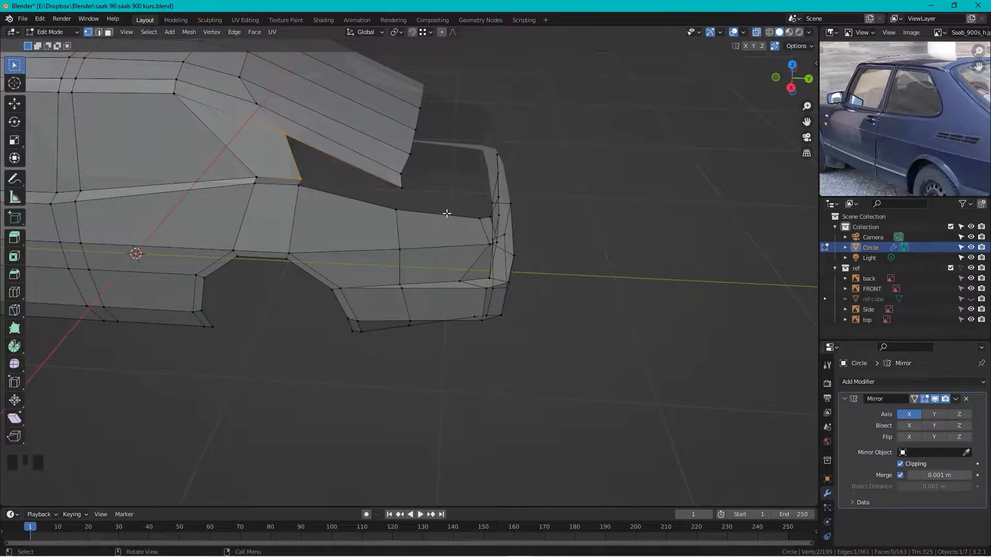
middle_drag(451, 221, 404, 197)
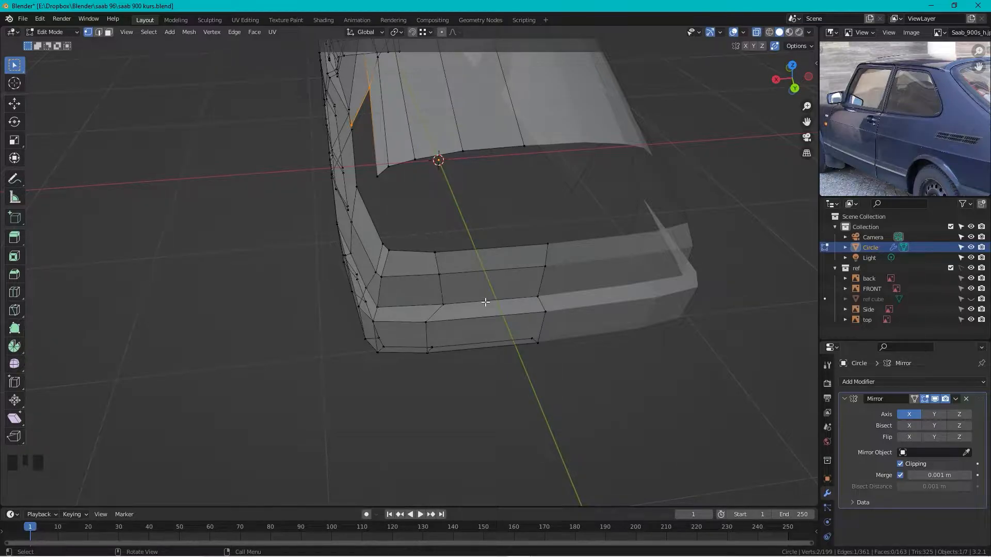
key(ctrl+r)
click(483, 270)
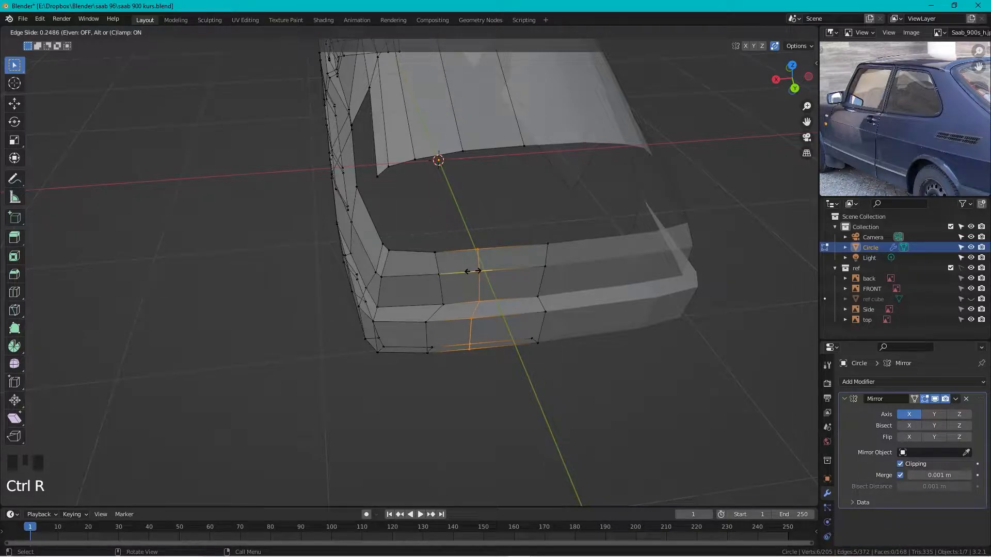
click(473, 271)
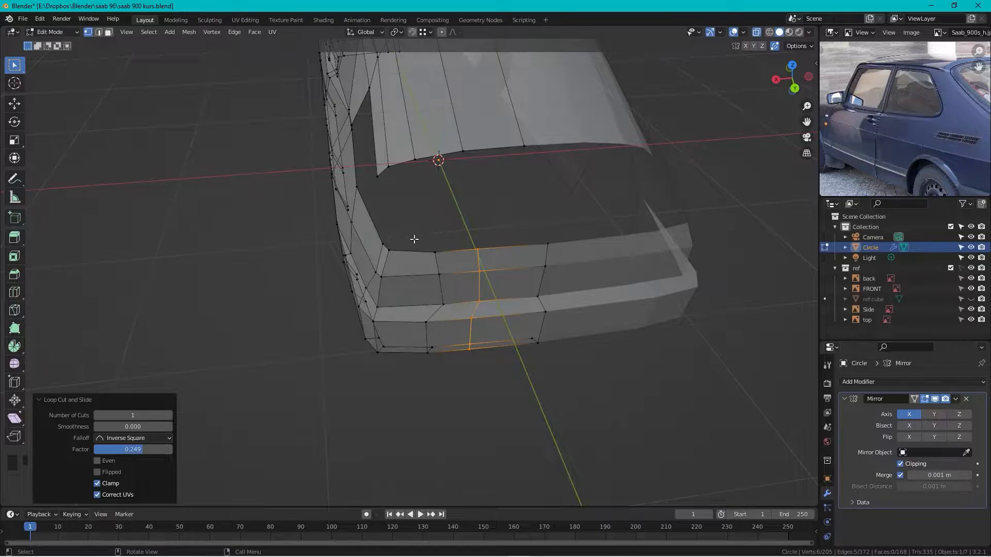
- Try extruding the ledge's rear edge about 0.467 m in Y and -0.090 m in Z in the side view, and undo it
middle_drag(425, 237, 418, 122)
drag(422, 124, 393, 168)
middle_drag(393, 168, 585, 133)
click(791, 77)
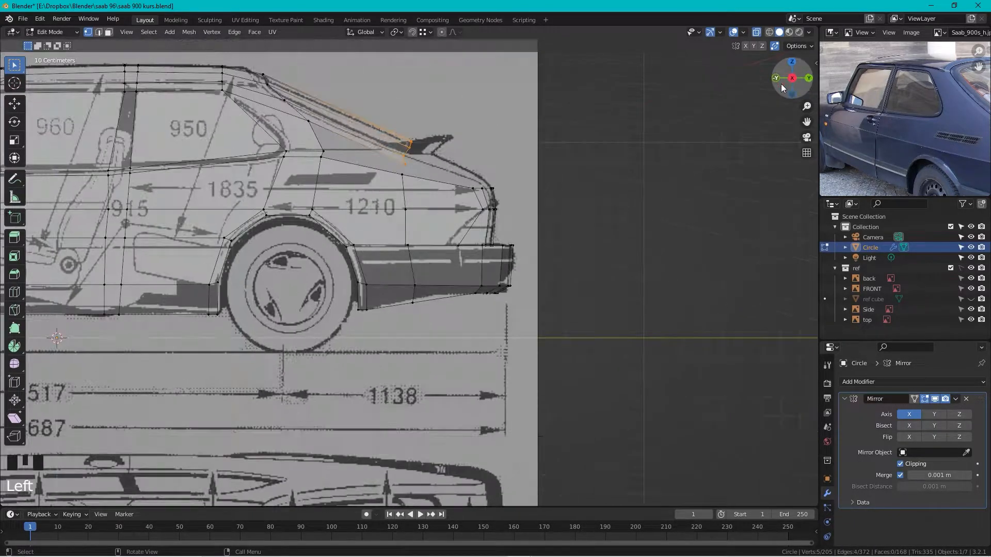
shift+middle_drag(457, 78, 484, 225)
scroll(444, 92, up, 4)
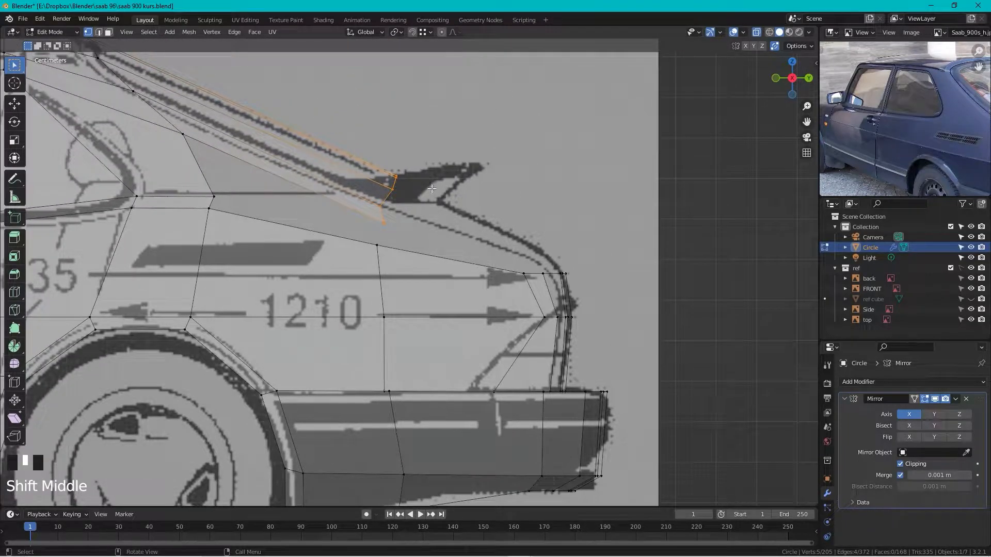
click(210, 203)
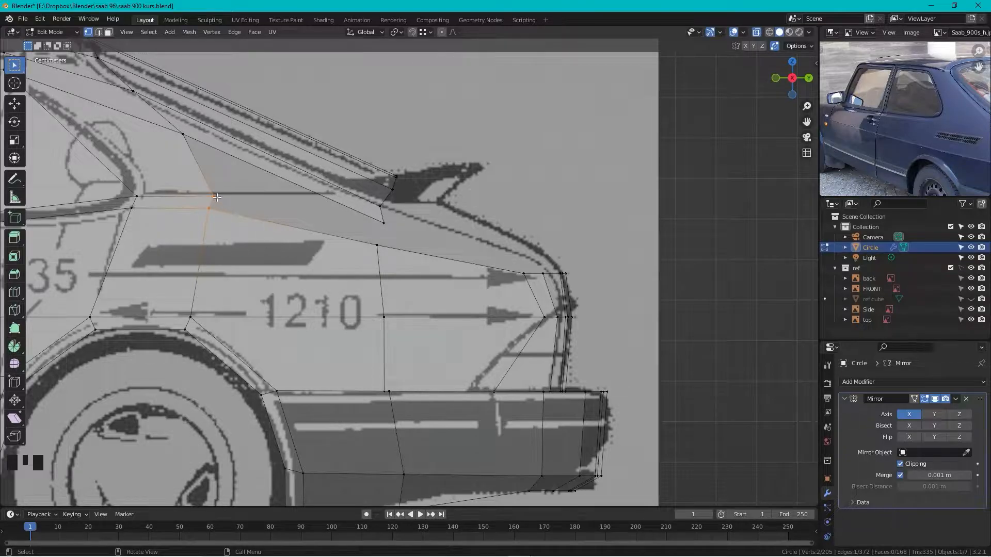
key(e)
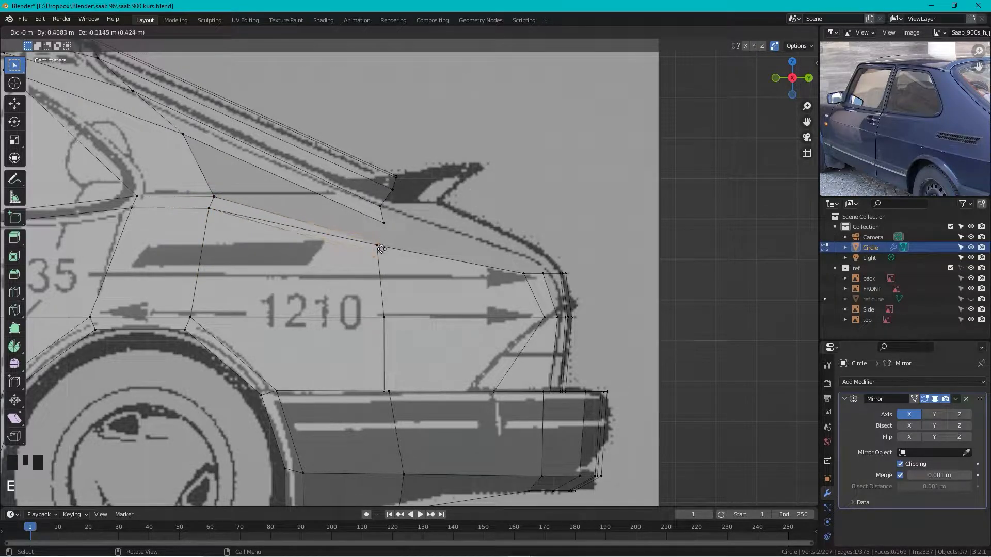
click(406, 236)
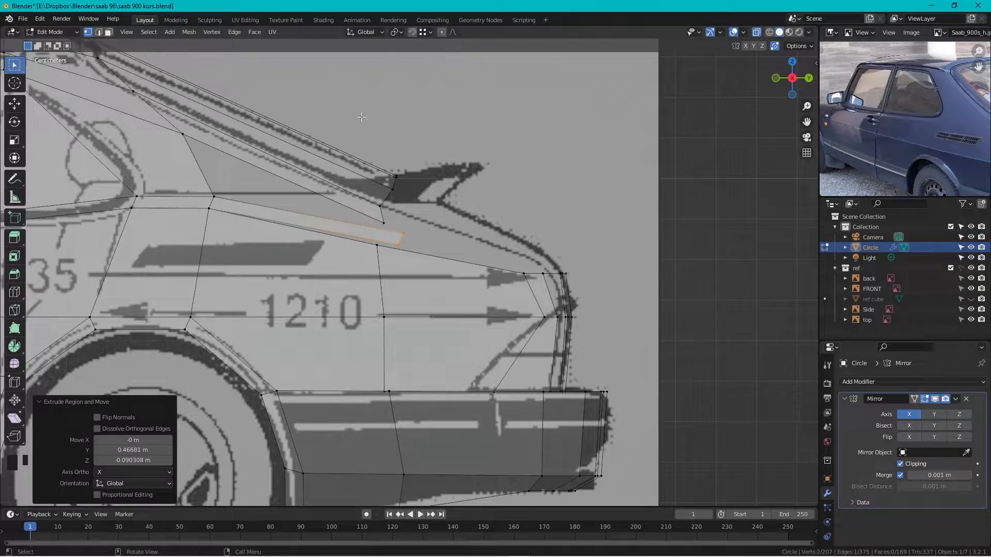
key(ctrl+z)
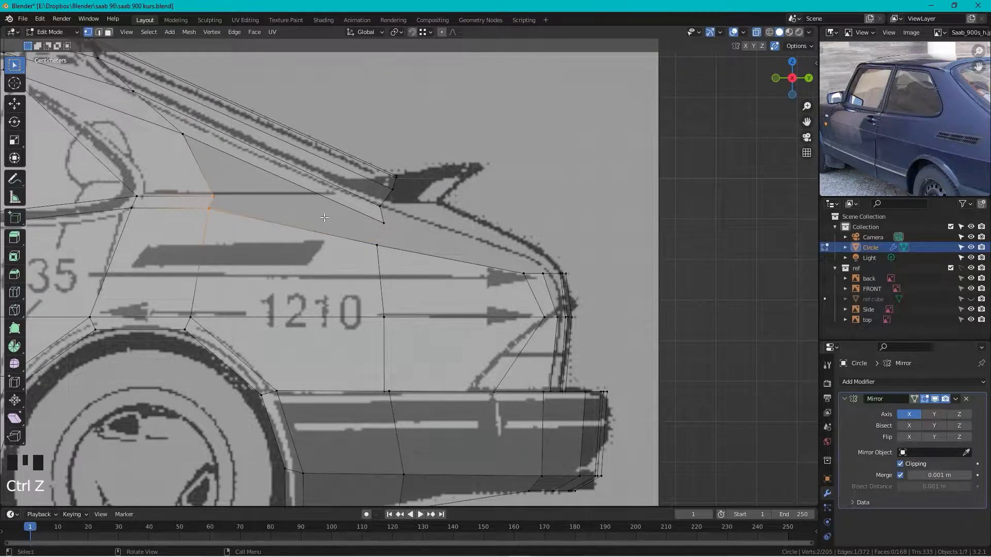
- Turn on snapping with vertices as the snap target
key(shift+Tab)
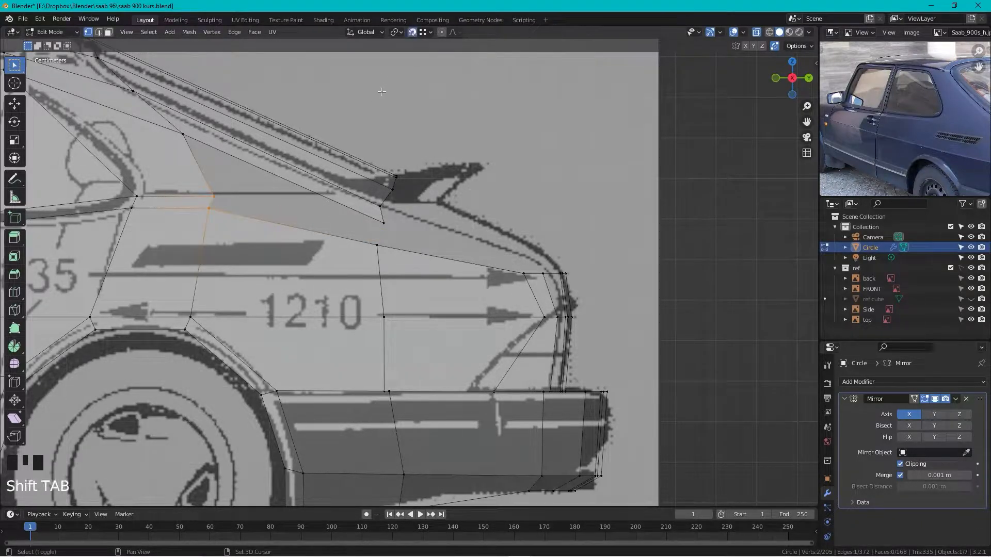
key(e)
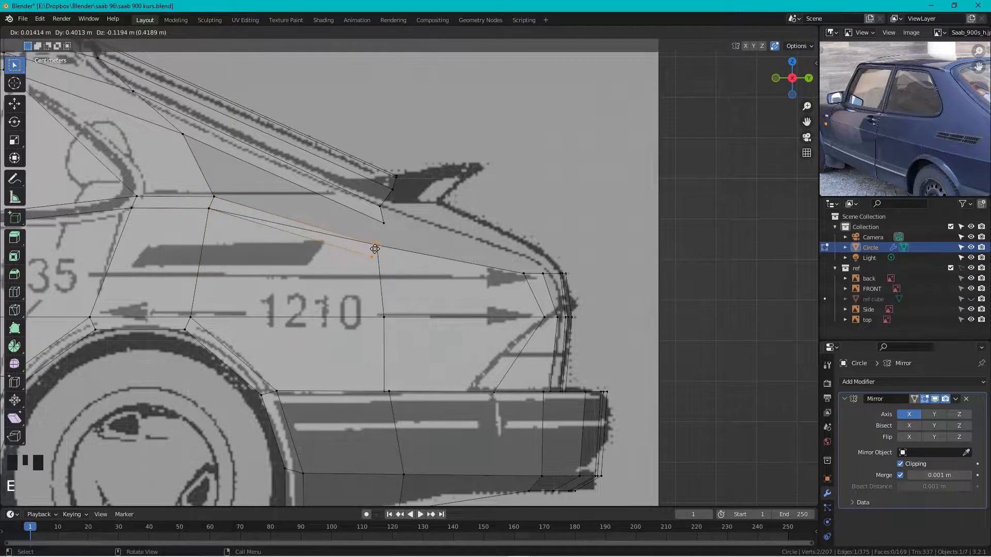
click(375, 249)
key(ctrl+z)
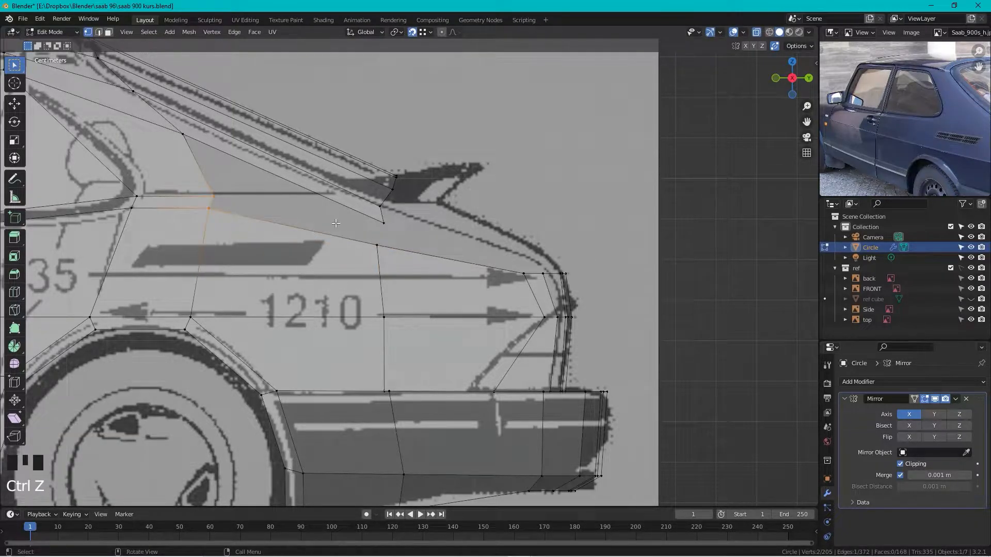
click(431, 32)
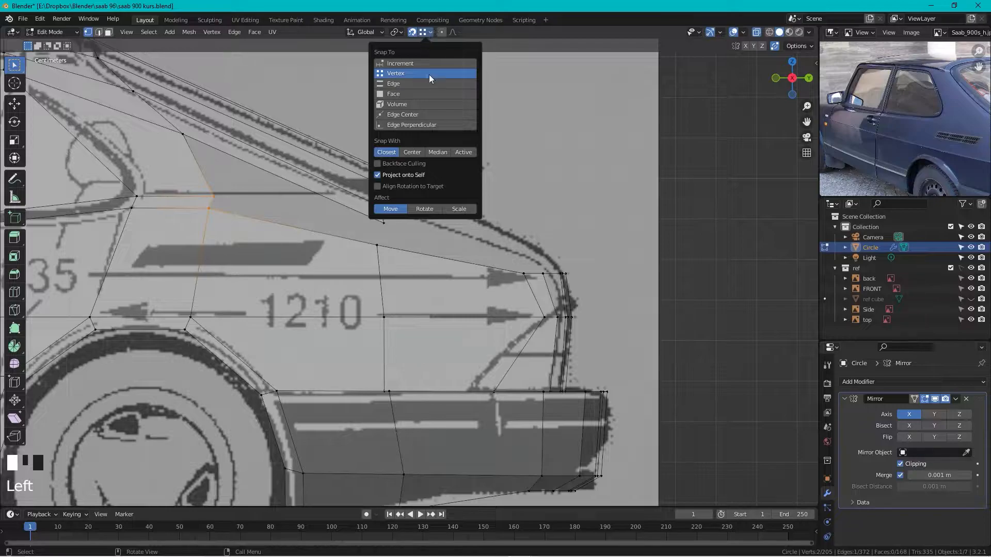
- Extrude the ledge's rear edge about 0.414 m in Y and -0.090 m in Z, snapping it to the body side's upper vertex
shift+click(209, 209)
shift+click(209, 209)
shift+click(209, 209)
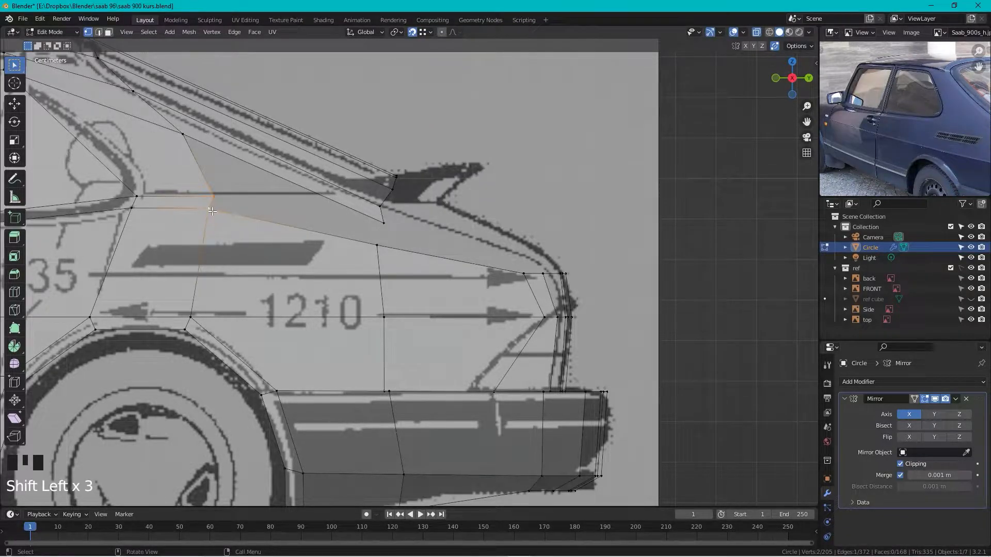
key(e)
click(377, 245)
- Extrude the ledge's rear edge once more and snap its lower vertex onto the body side's upper corner at the tail
key(e)
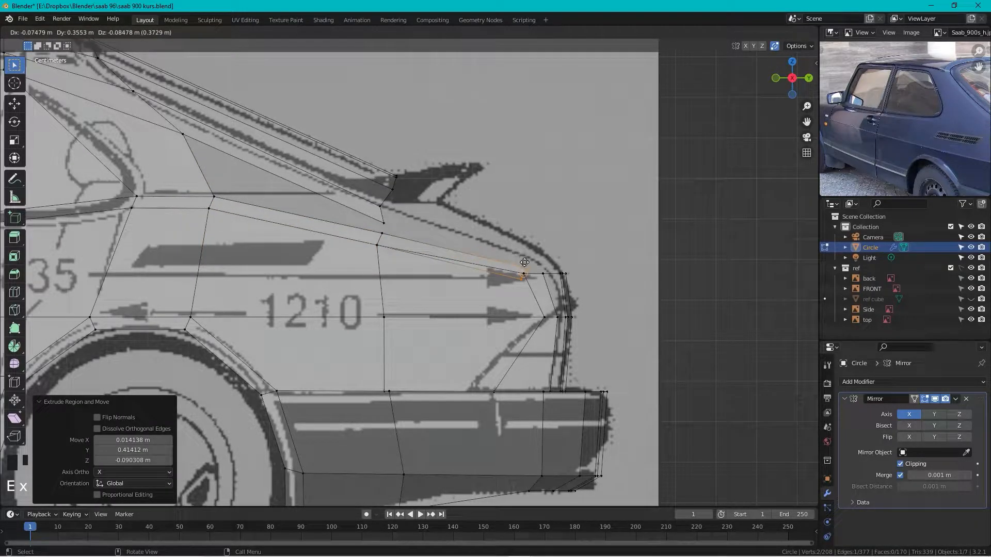
click(499, 251)
shift+click(478, 250)
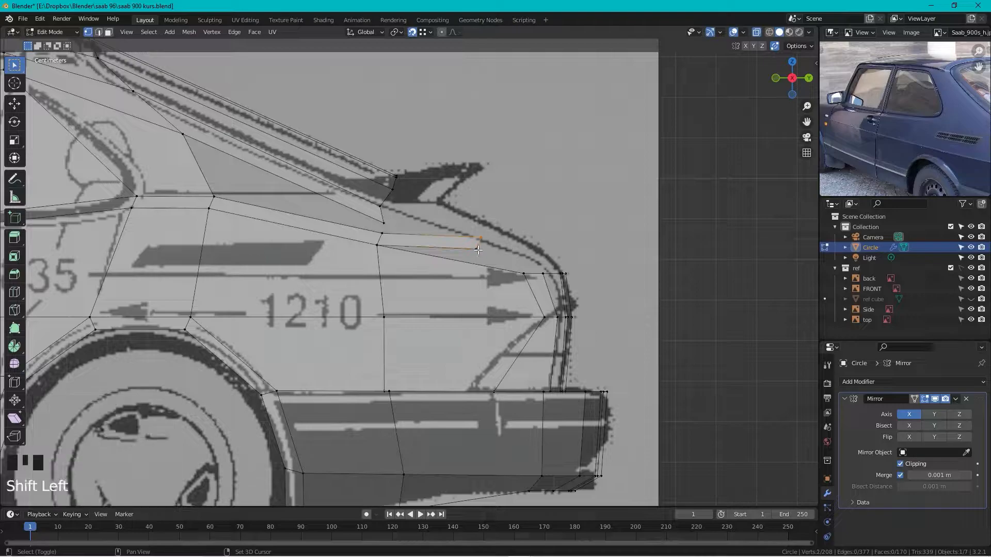
shift+click(479, 250)
key(e)
click(518, 270)
key(ctrl+z)
key(g)
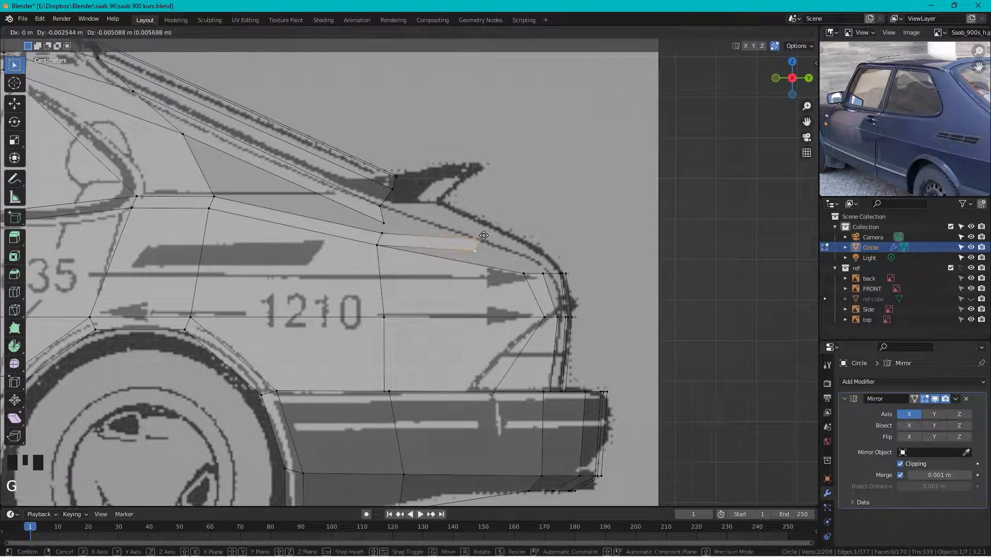
click(524, 272)
- In the rear view, move the ledge's two rearmost upper vertices about -0.024 m along X
scroll(578, 201, down, 2)
middle_drag(578, 201, 418, 280)
shift+click(420, 281)
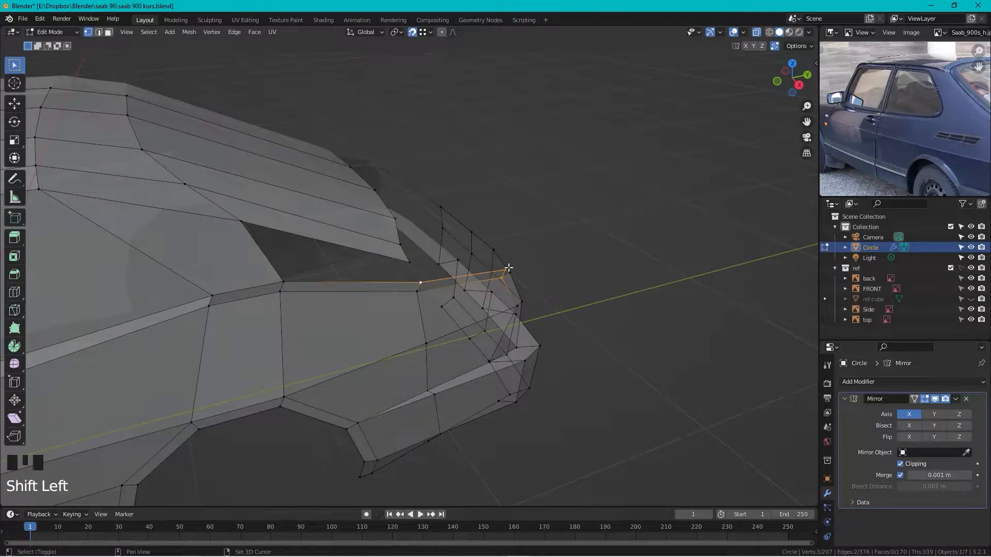
shift+click(504, 278)
shift+click(506, 271)
click(811, 76)
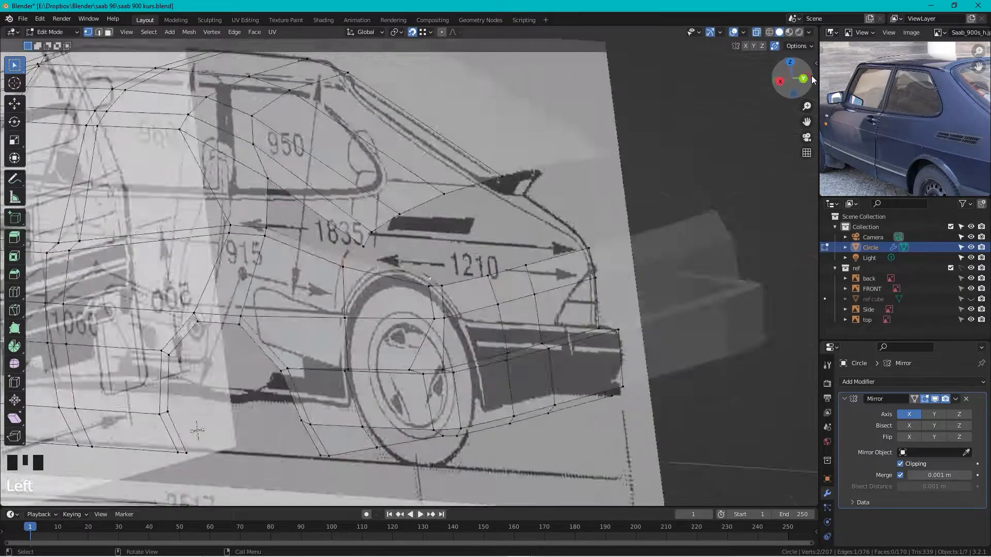
scroll(310, 219, up, 3)
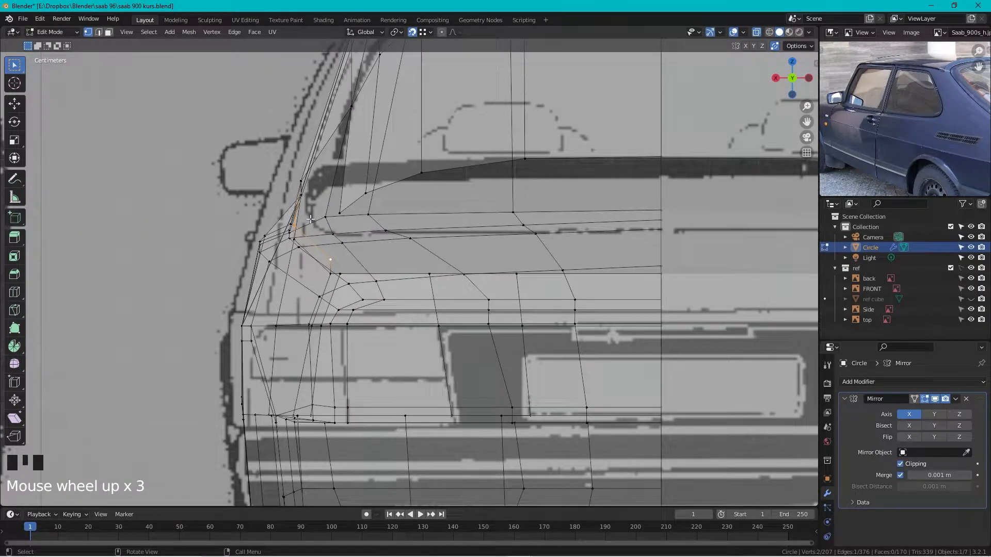
key(g)
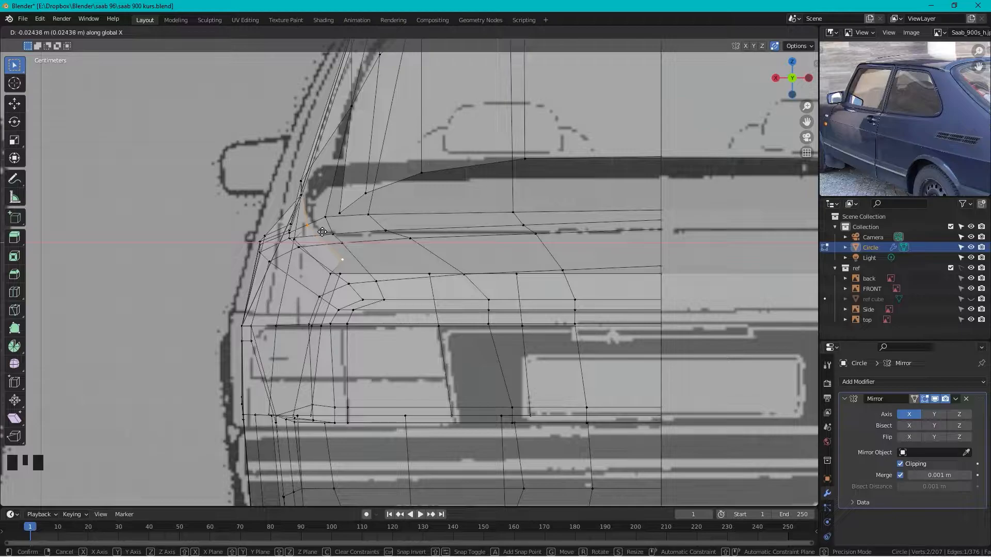
click(322, 232)
- Slide the ledge's rear upper corner vertex slightly forward along its edge
mouse_move(322, 232)
middle_down()
mouse_move(432, 215)
mouse_move(398, 181)
mouse_move(322, 205)
mouse_move(488, 291)
middle_up()
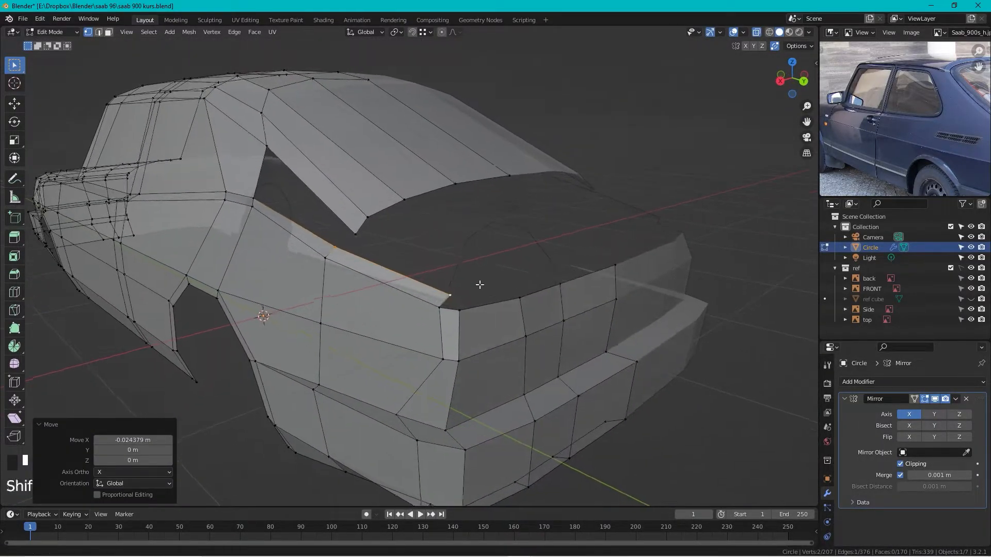
scroll(488, 291, up, 6)
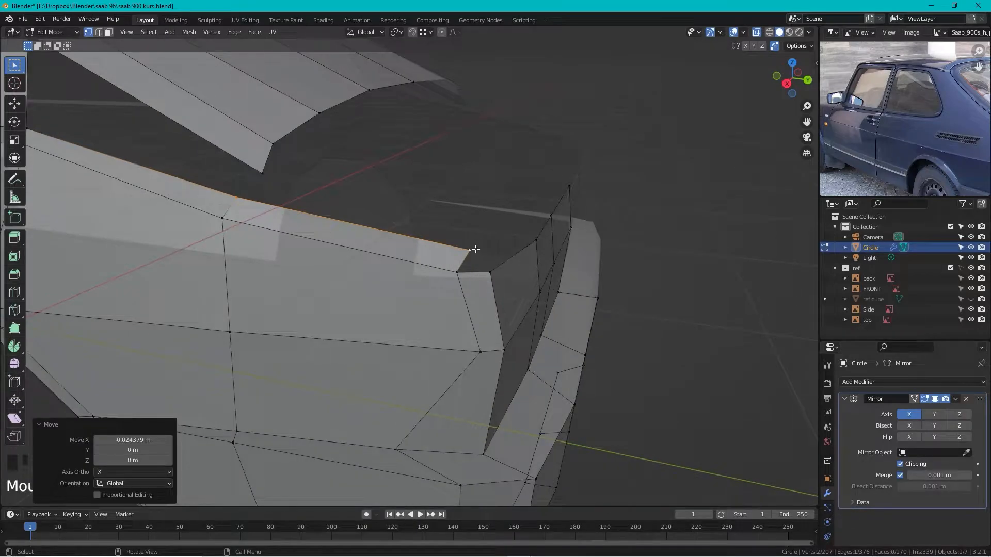
click(461, 258)
key(g)
key(g)
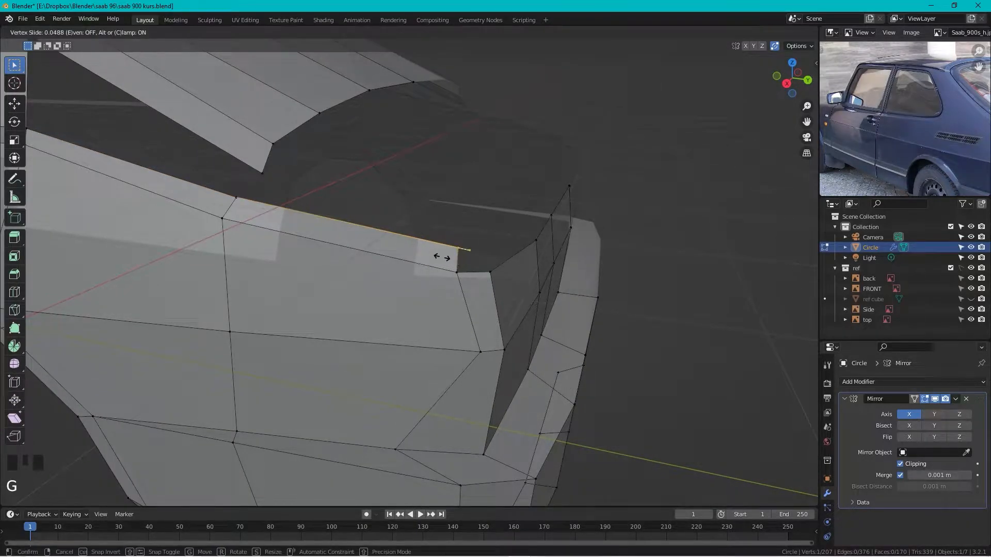
click(437, 257)
- Extrude the tail's top edge about -0.030 m in Y and 0.033 m in Z along the blueprint curve
middle_drag(437, 256, 588, 194)
click(575, 195)
shift+click(552, 217)
shift+click(534, 236)
shift+click(483, 260)
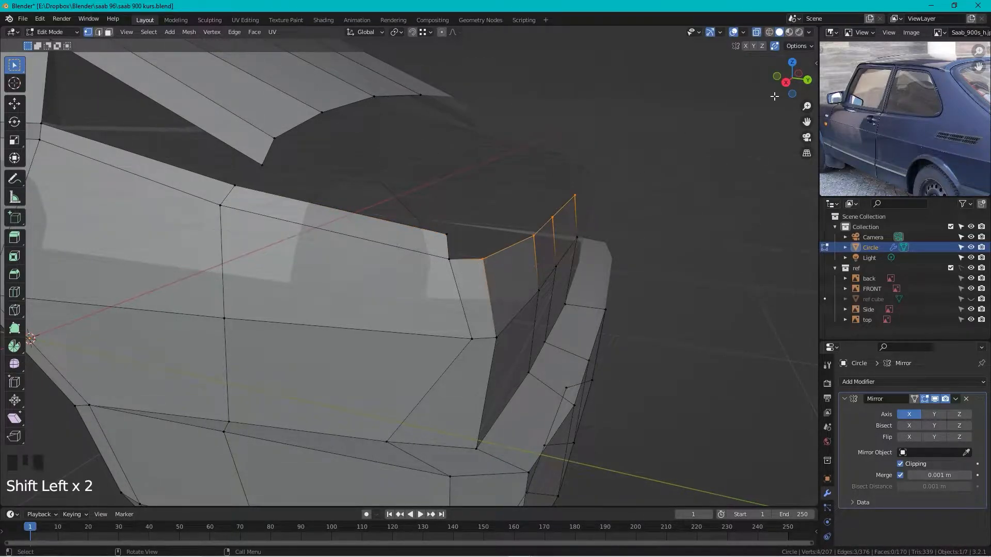
click(786, 84)
scroll(572, 197, up, 3)
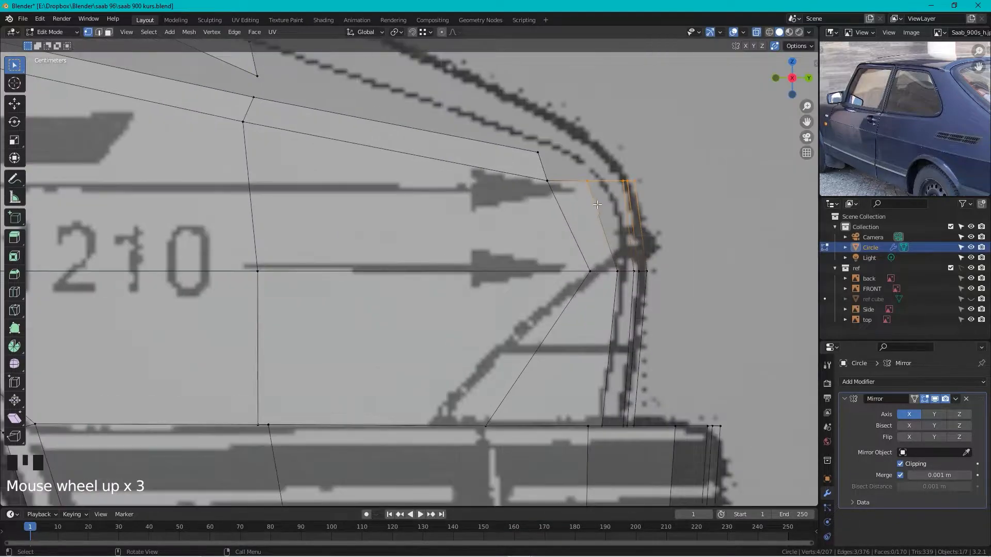
key(e)
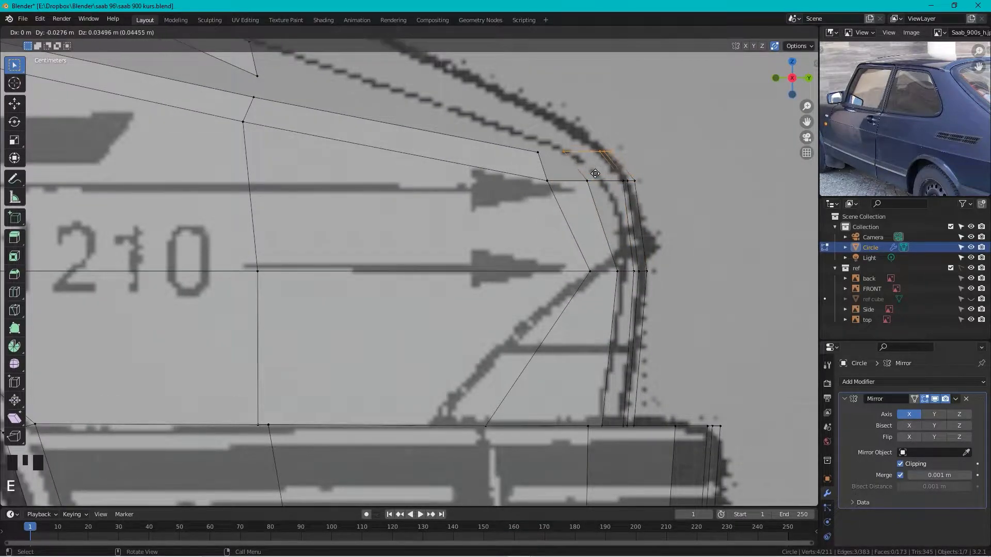
click(593, 176)
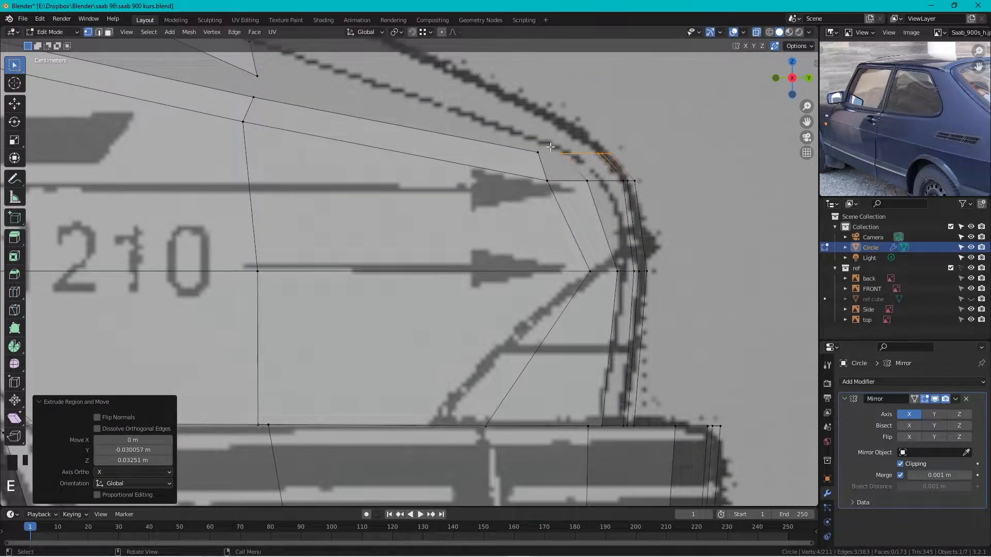
- Fill the corner face between the end of the side ledge and the tail's new upper strip
click(516, 193)
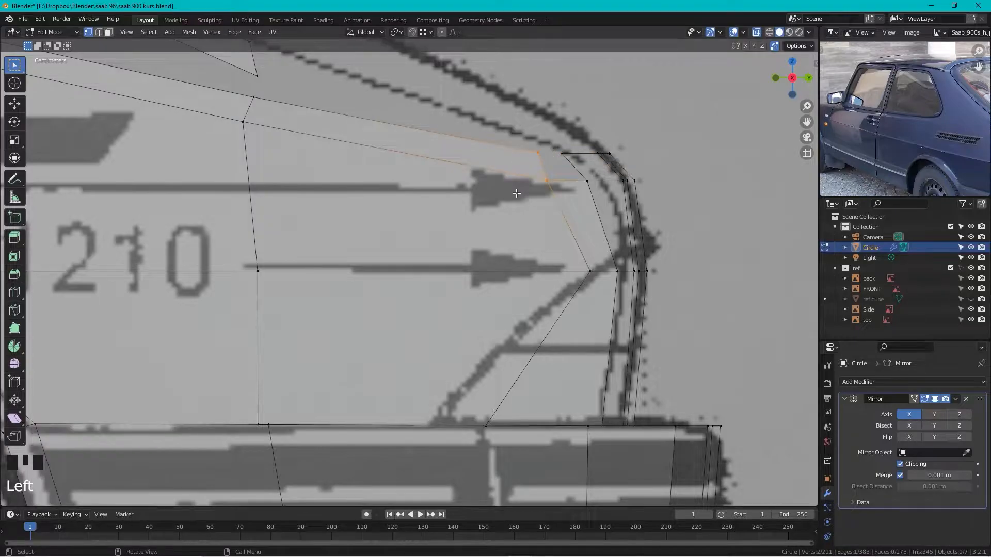
shift+click(589, 182)
shift+click(562, 155)
key(f)
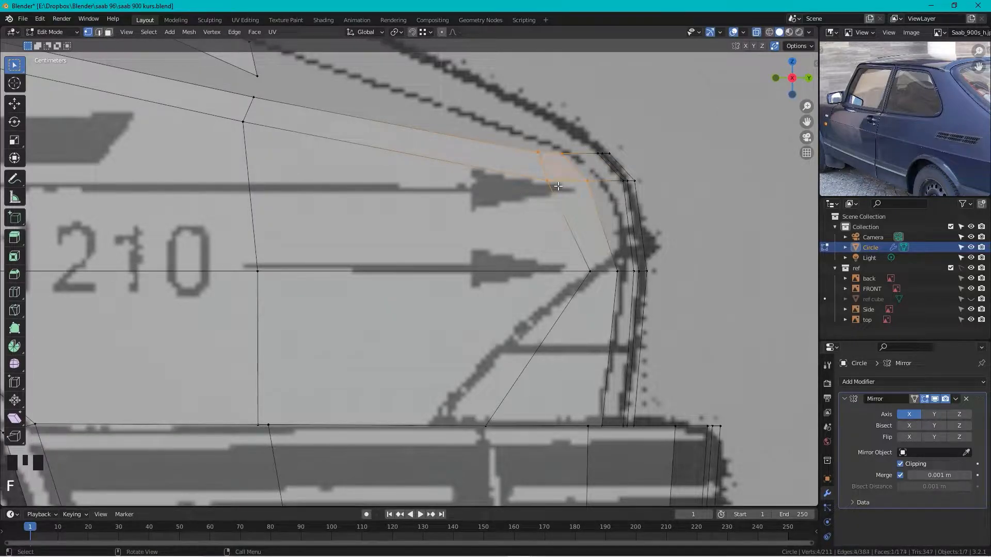
- Fill the face next to the centre line between the rear window's lower edge and the tail's top edge
scroll(558, 186, down, 4)
middle_drag(558, 186, 502, 161)
scroll(531, 172, down, 3)
scroll(547, 186, up, 5)
key(Tab)
key(Tab)
middle_drag(522, 202, 449, 201)
drag(467, 123, 388, 247)
shift+click(385, 158)
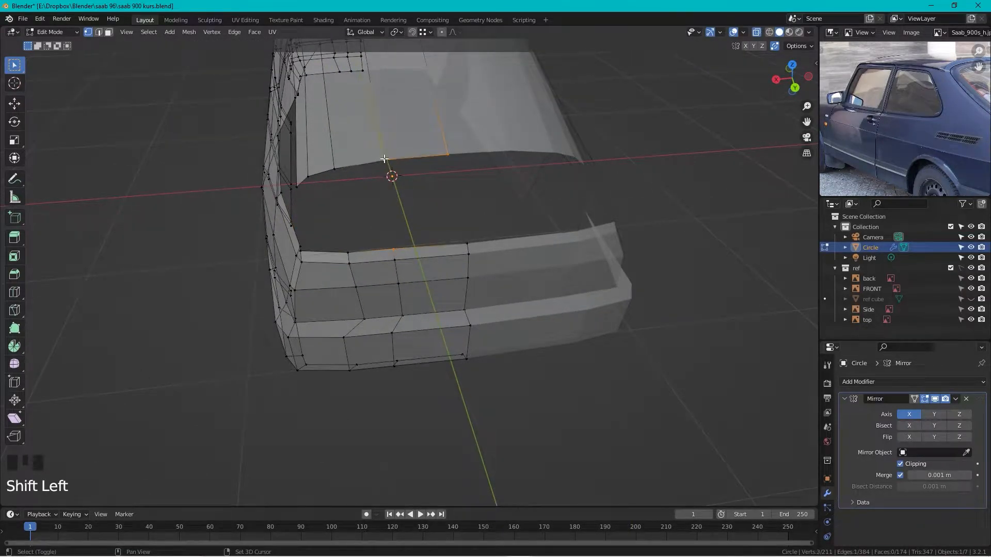
key(f)
- Fill the remaining faces between the rear window's lower edge and the tail, out to the rear corner
click(395, 238)
shift+click(395, 249)
middle_drag(327, 204, 381, 201)
key(f)
key(f)
middle_drag(298, 197, 359, 175)
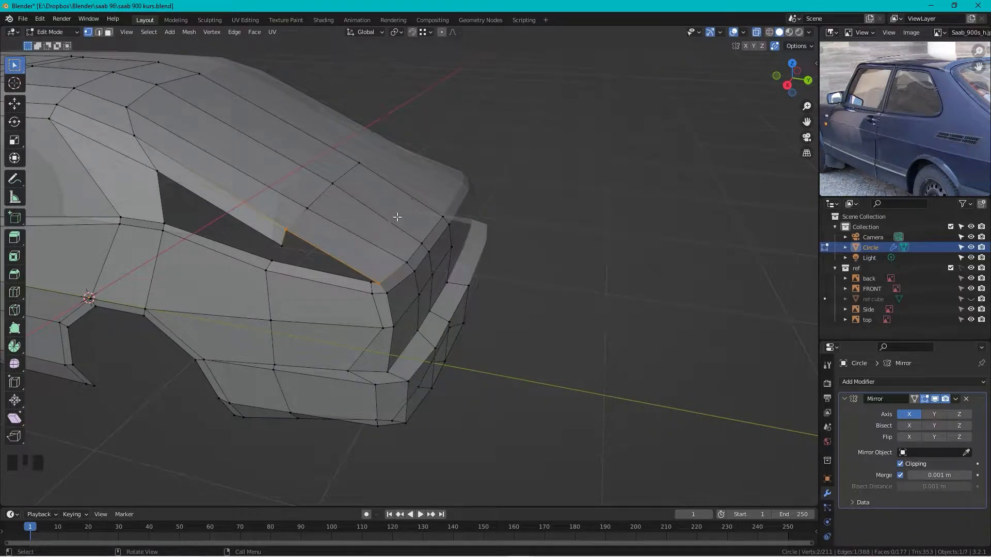
key(f)
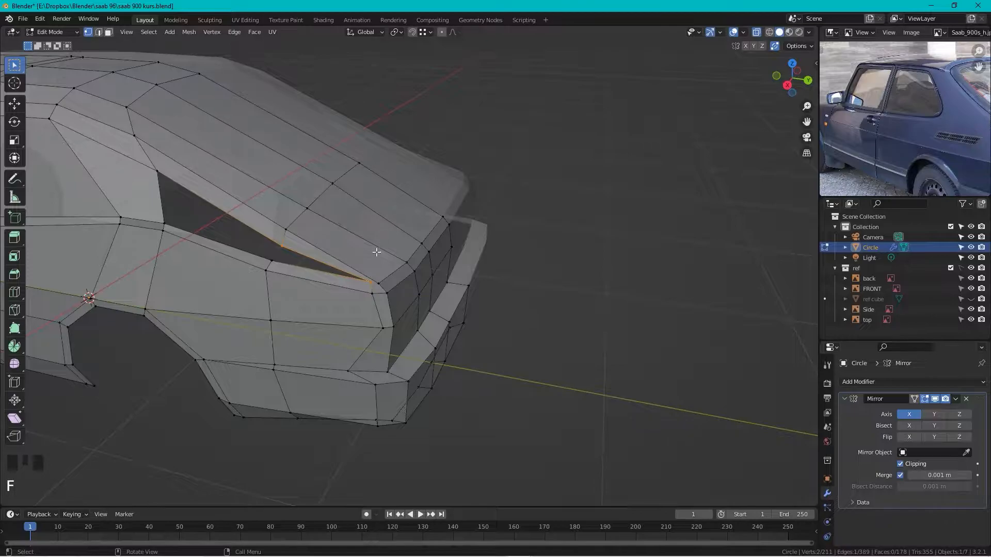
- Slide the vertex where the tailgate meets the side ledge forward by a factor of 0.233
click(373, 282)
key(g)
key(g)
click(361, 278)
- Fill the large face of the gap between the rear window's side edge and the side ledge
middle_drag(312, 214, 321, 217)
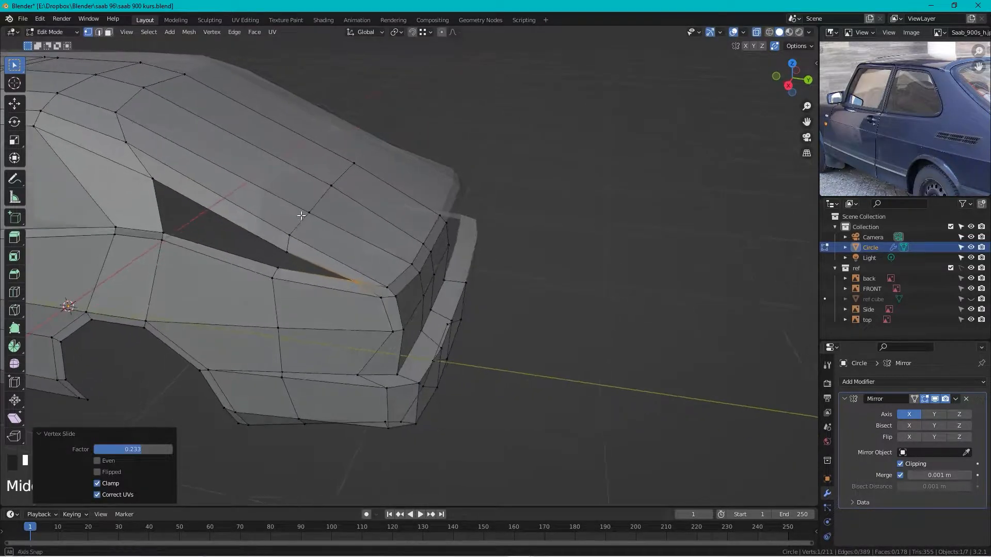
scroll(387, 249, up, 4)
shift+click(138, 210)
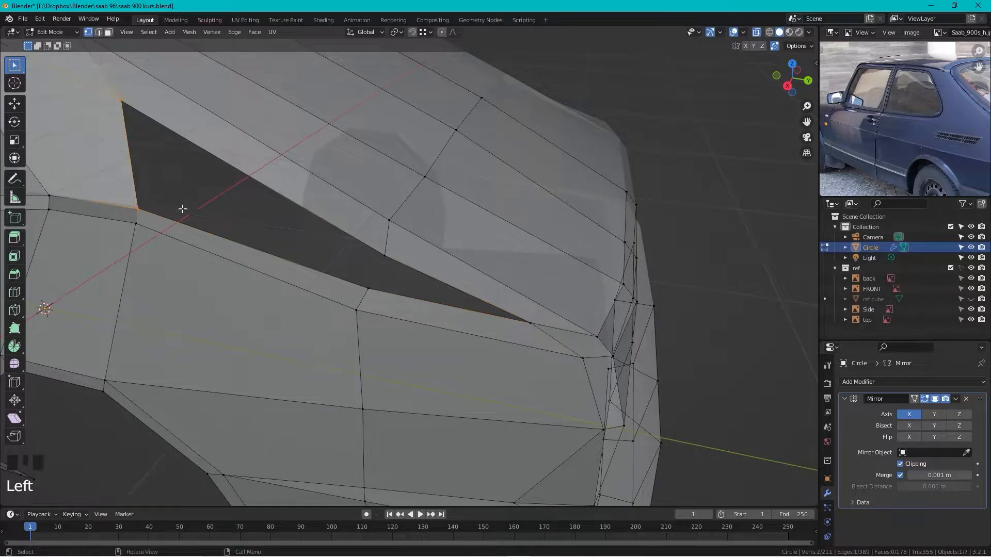
key(g)
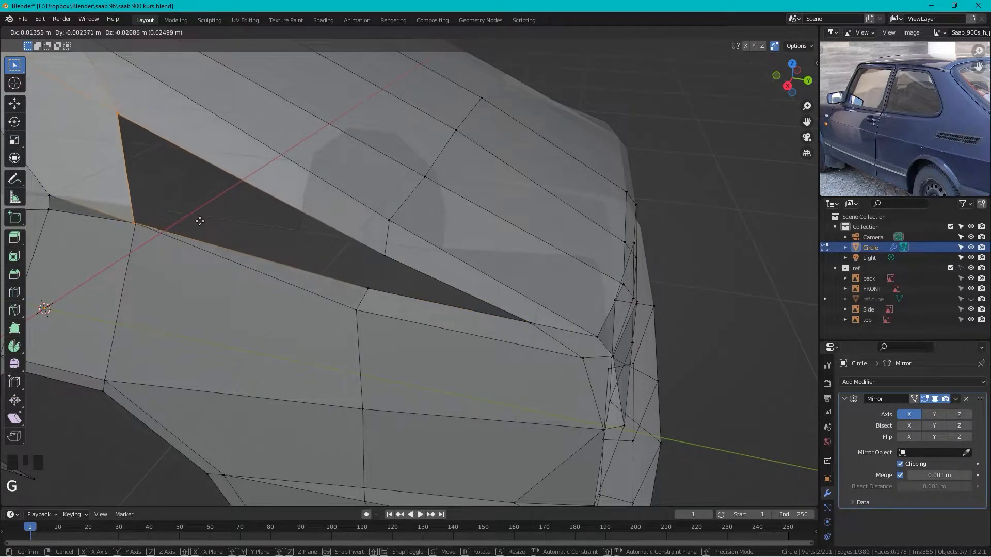
click(398, 263)
key(ctrl+z)
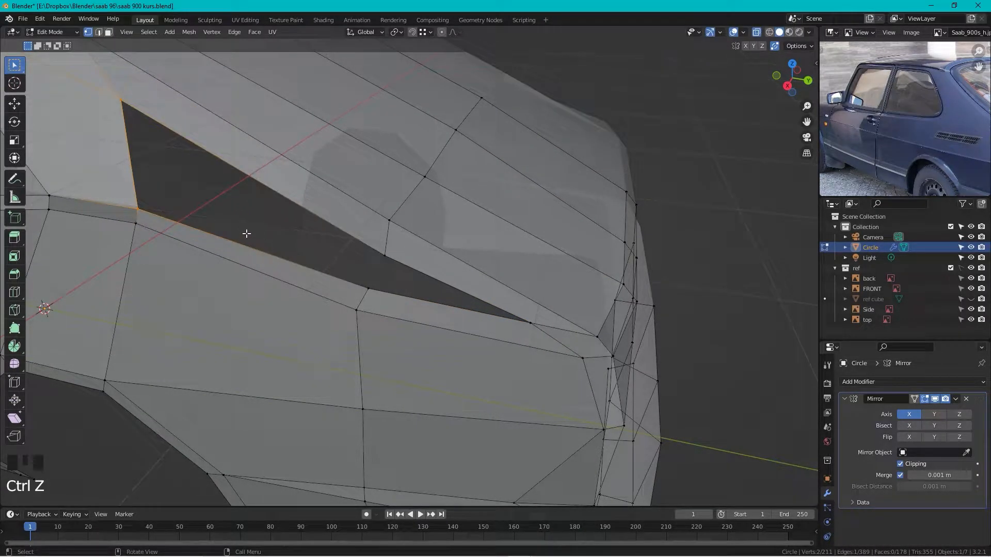
shift+click(384, 256)
shift+click(369, 287)
key(f)
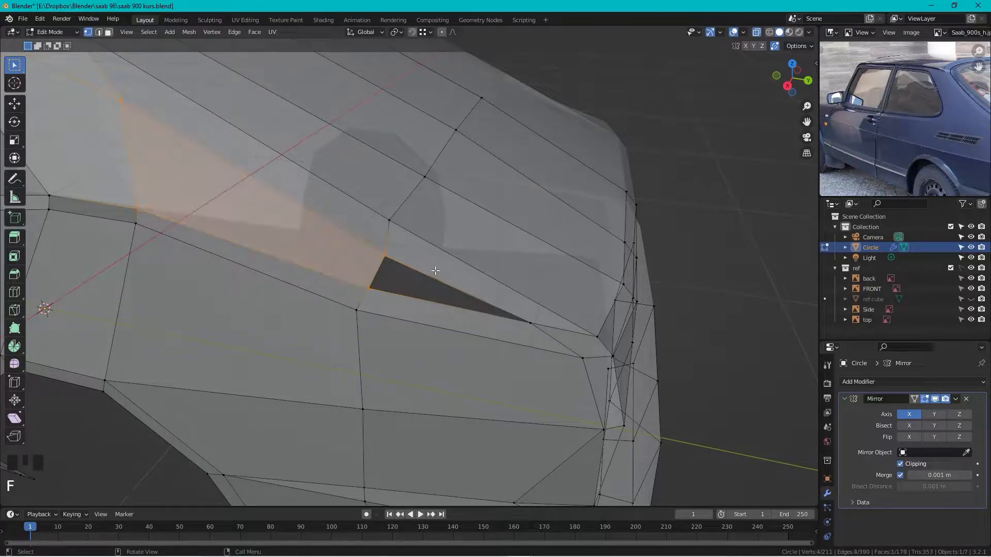
- Add one loop cut across the tailgate faces and slide it close to the tail's upper edge
scroll(437, 272, down, 2)
middle_drag(412, 232, 407, 257)
scroll(407, 257, up, 4)
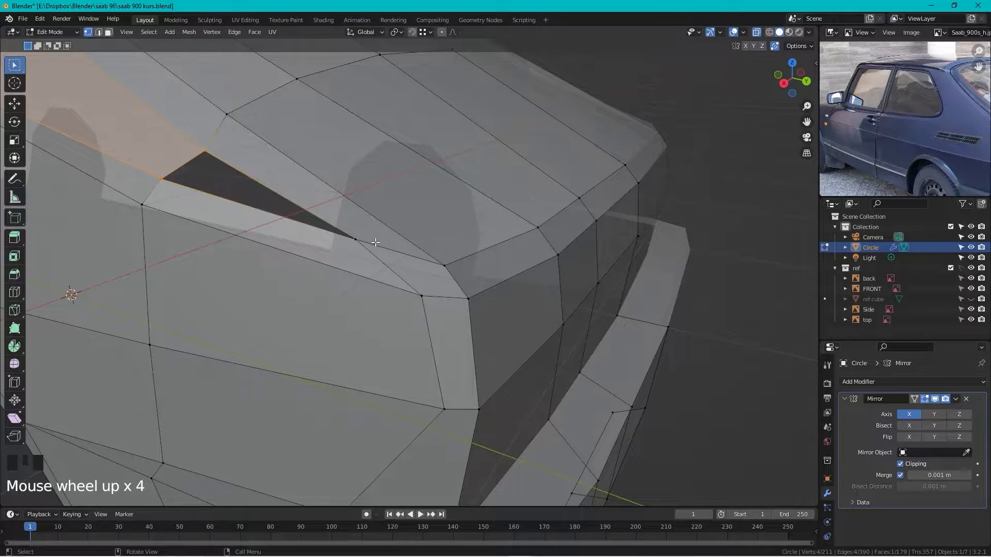
middle_drag(370, 250, 477, 237)
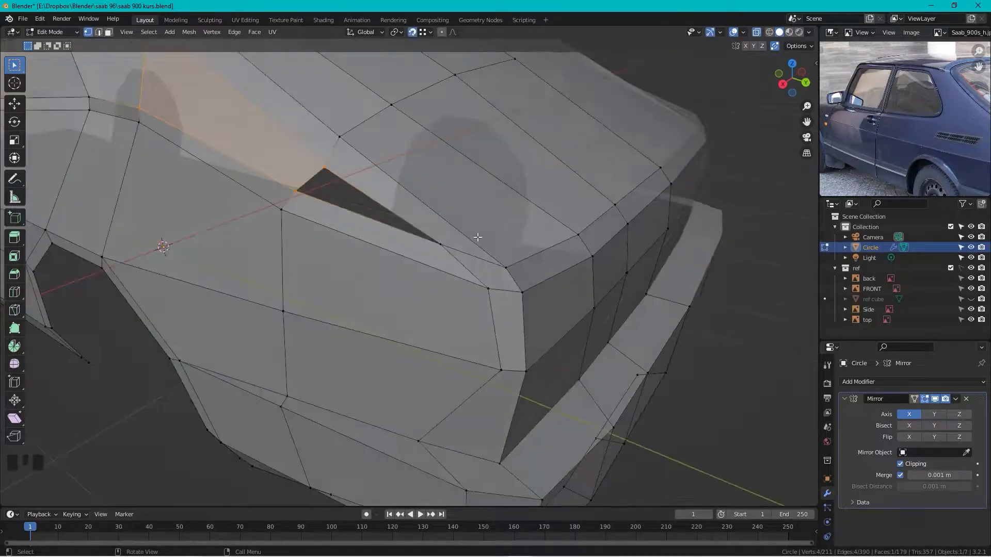
key(ctrl+r)
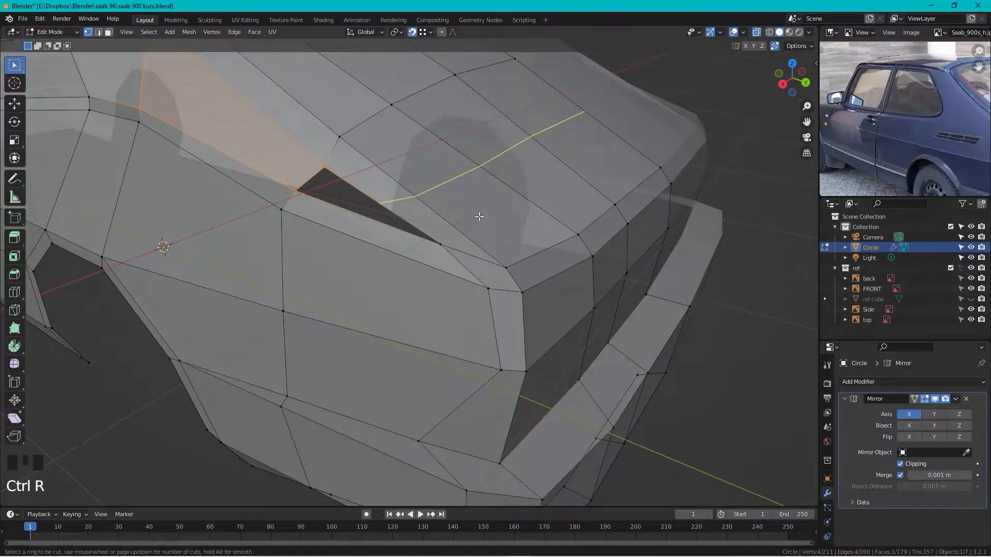
click(480, 217)
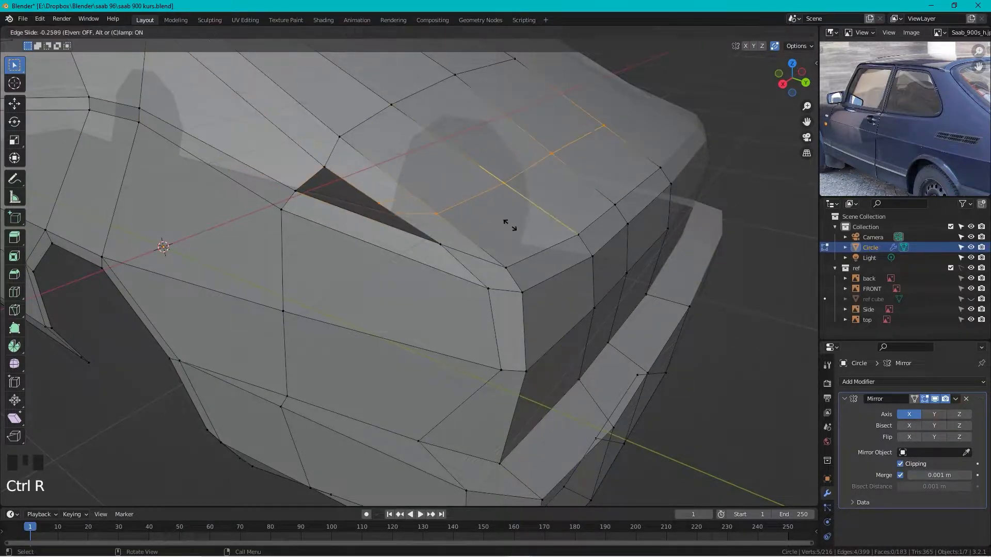
click(552, 244)
- Fill the remaining narrow gap between the tailgate's side edge and the side ledge with a face
drag(339, 160, 287, 198)
shift+click(423, 249)
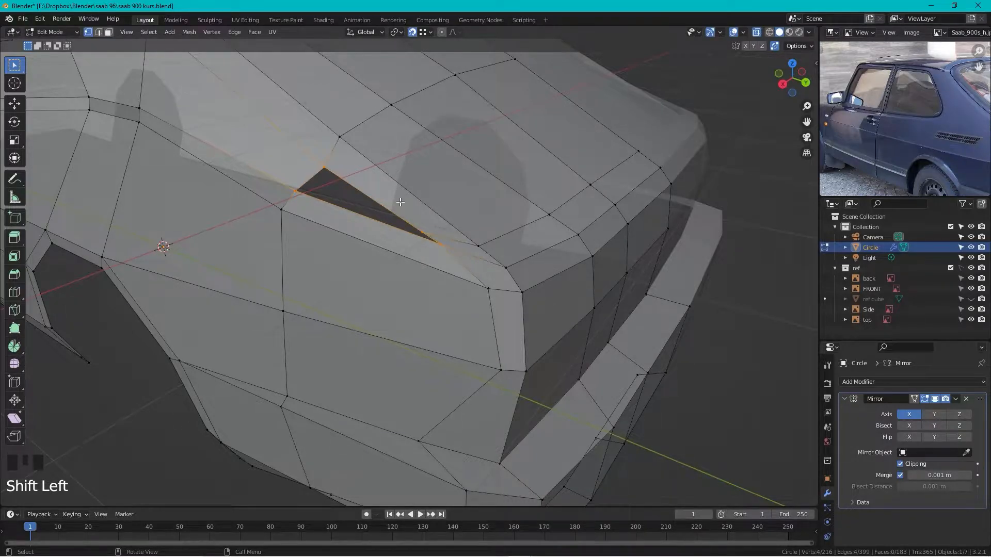
key(f)
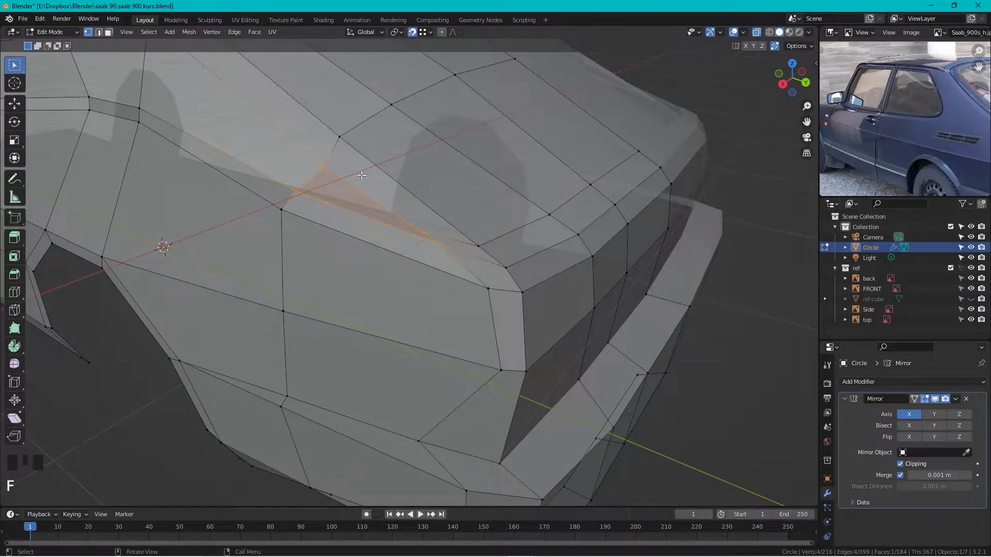
- Examine the filled gap between the rear window, the side ledge and the tail from several angles
middle_drag(375, 177, 329, 155)
scroll(382, 179, down, 4)
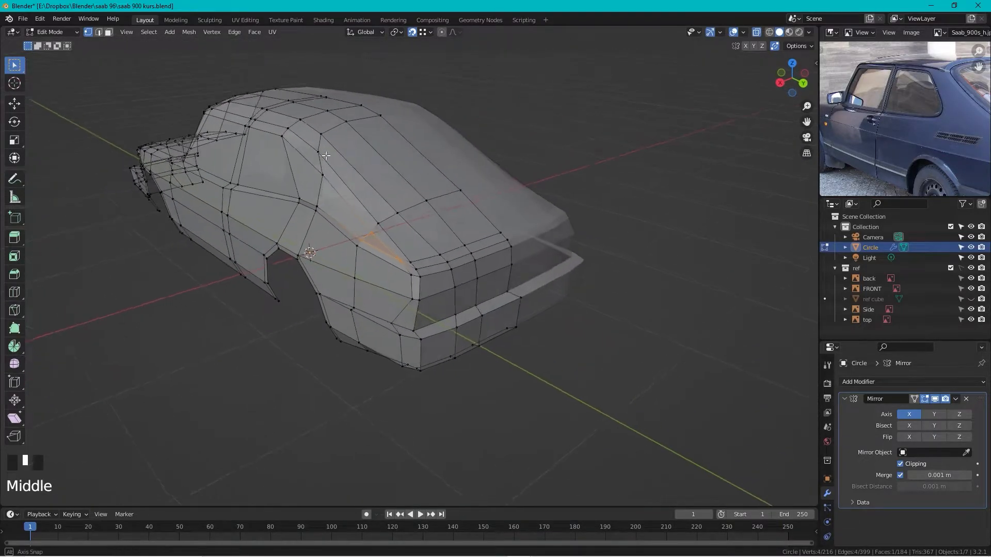
middle_drag(360, 203, 374, 215)
scroll(375, 216, up, 4)
scroll(374, 215, down, 3)
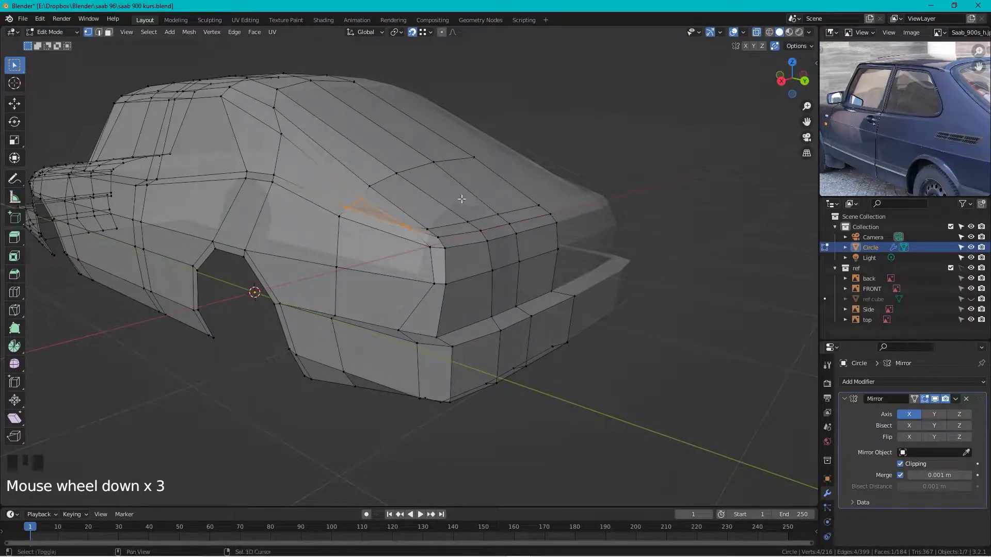
shift+middle_drag(461, 198, 557, 278)
scroll(557, 277, up, 2)
- Smooth the vertex between the rear window's lower corner and the side ledge twice with Smooth Vertices
click(495, 258)
click(496, 258)
middle_drag(464, 217, 483, 260)
scroll(486, 263, up, 2)
shift+scroll(533, 285, down, 1)
shift+middle_drag(533, 285, 419, 236)
scroll(436, 282, down, 3)
scroll(387, 216, down, 2)
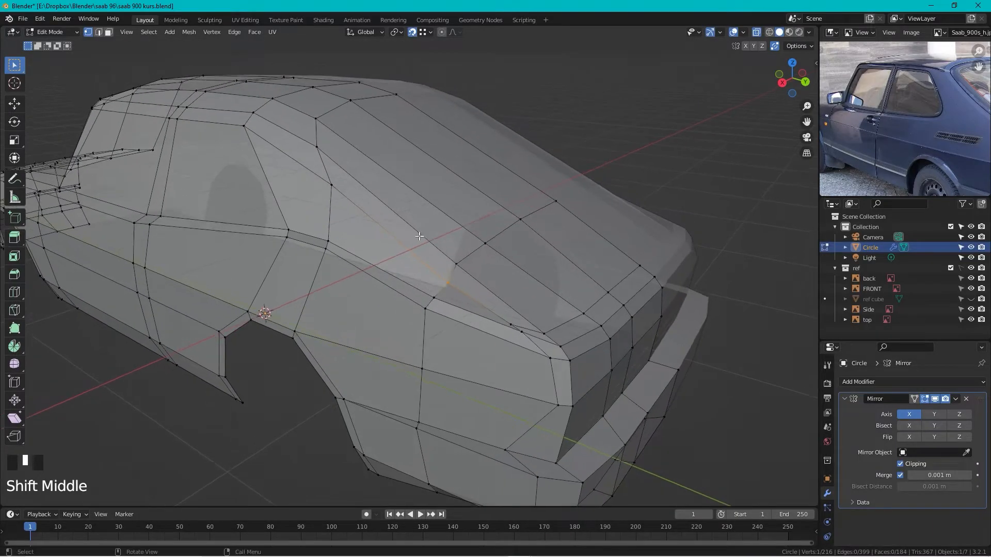
middle_drag(467, 256, 414, 275)
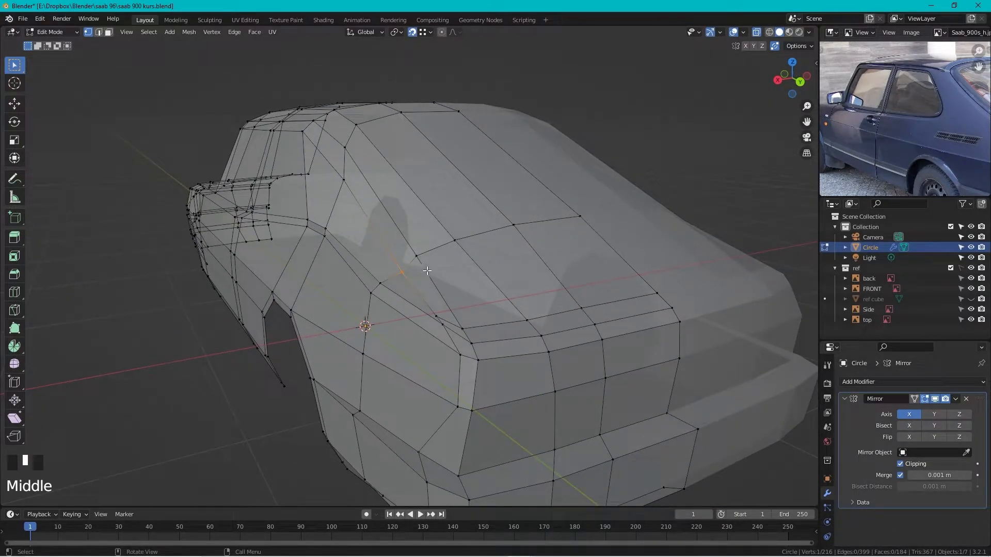
right_click(638, 122)
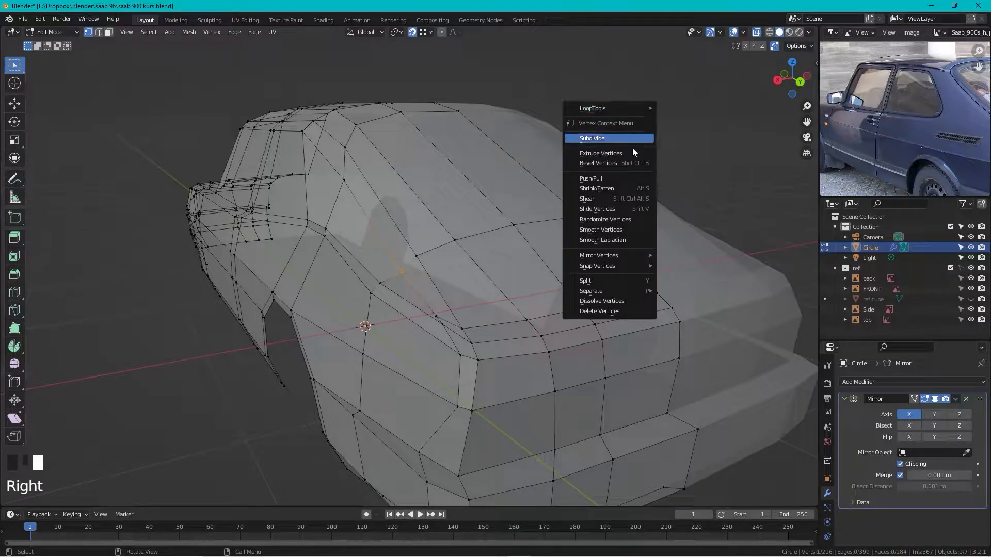
click(629, 230)
right_click(648, 147)
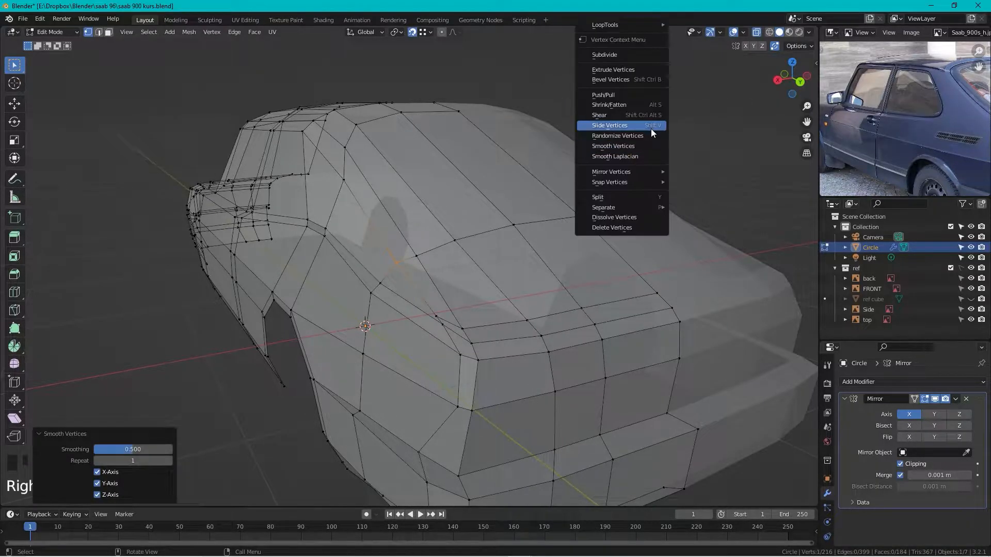
click(637, 145)
- Try to slide the smoothed vertex along its edge beside the rear window's lower corner
middle_drag(440, 240, 445, 292)
scroll(445, 293, up, 2)
key(g)
key(g)
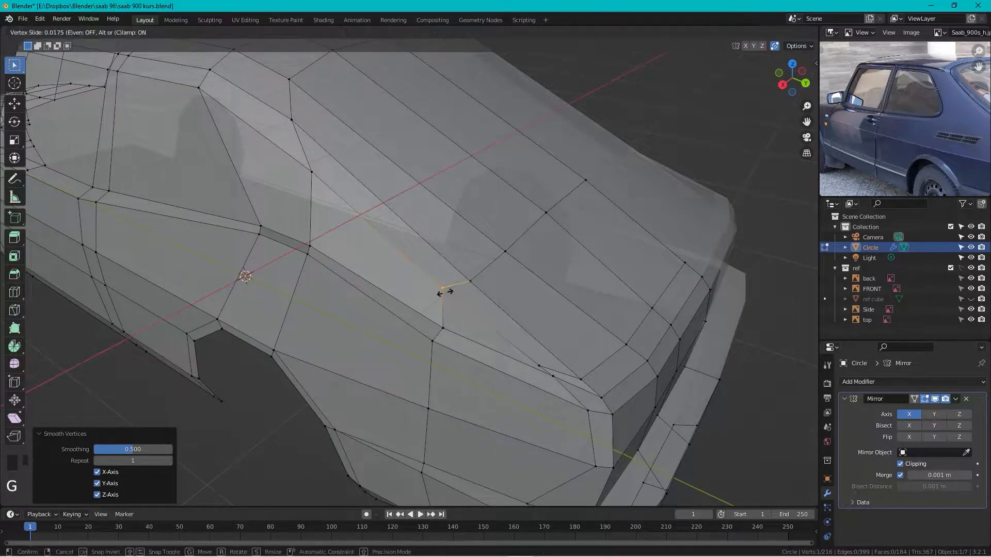
click(461, 303)
middle_drag(452, 223, 480, 241)
key(ctrl+z)
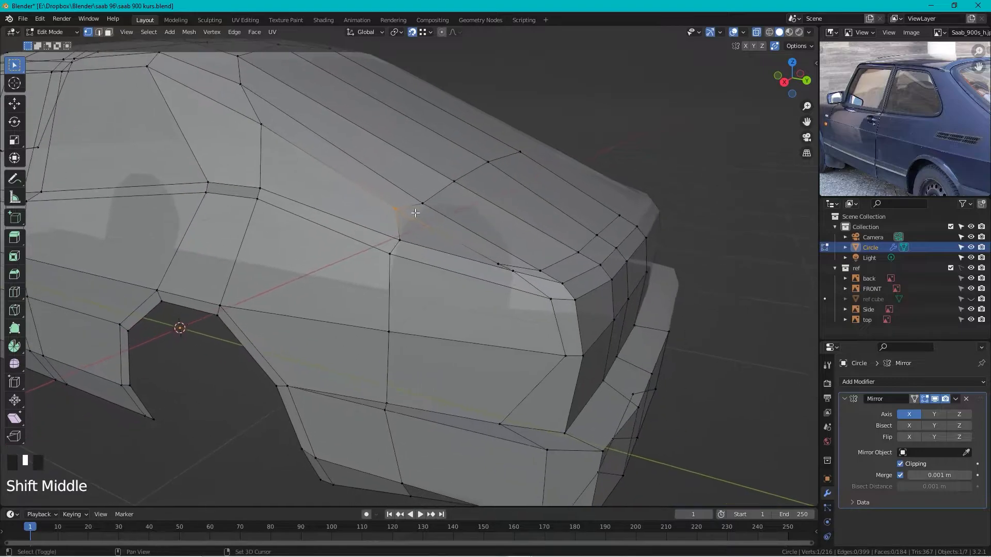
- Delete the two vertices between the rear window's side edge and the side ledge, one on the pillar and one at the window's lower corner
scroll(404, 211, up, 2)
middle_drag(422, 176, 317, 160)
click(440, 209)
scroll(361, 170, up, 1)
shift+middle_drag(318, 160, 369, 179)
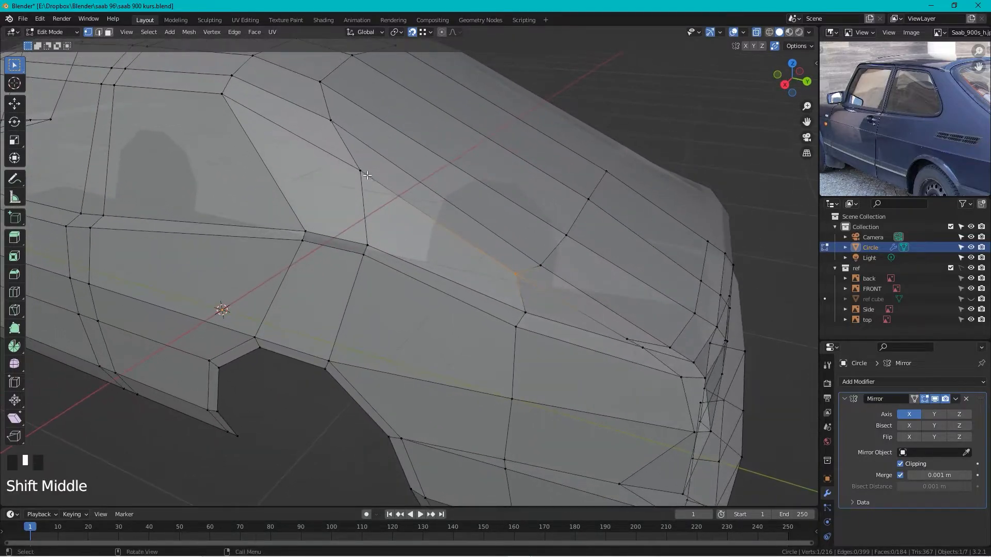
click(359, 172)
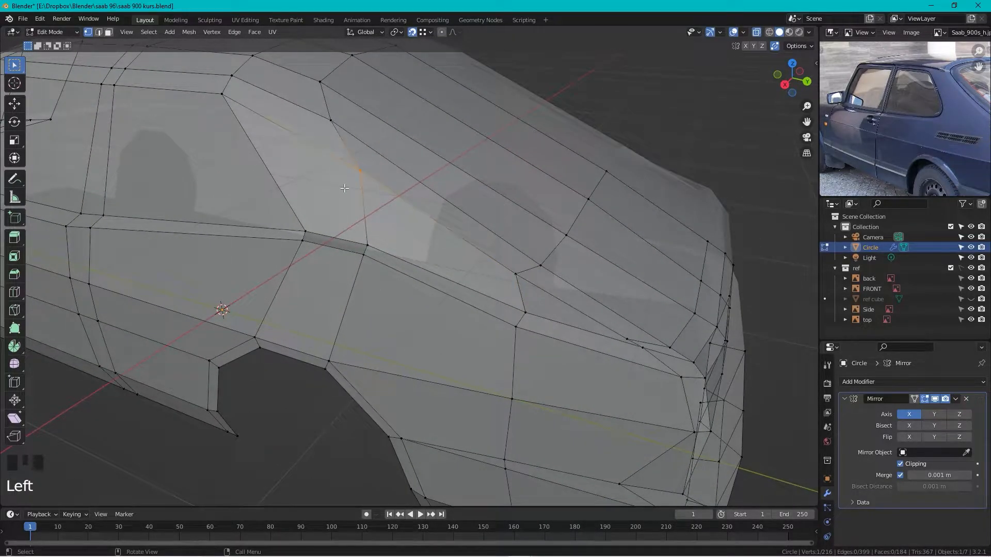
shift+click(525, 272)
key(x)
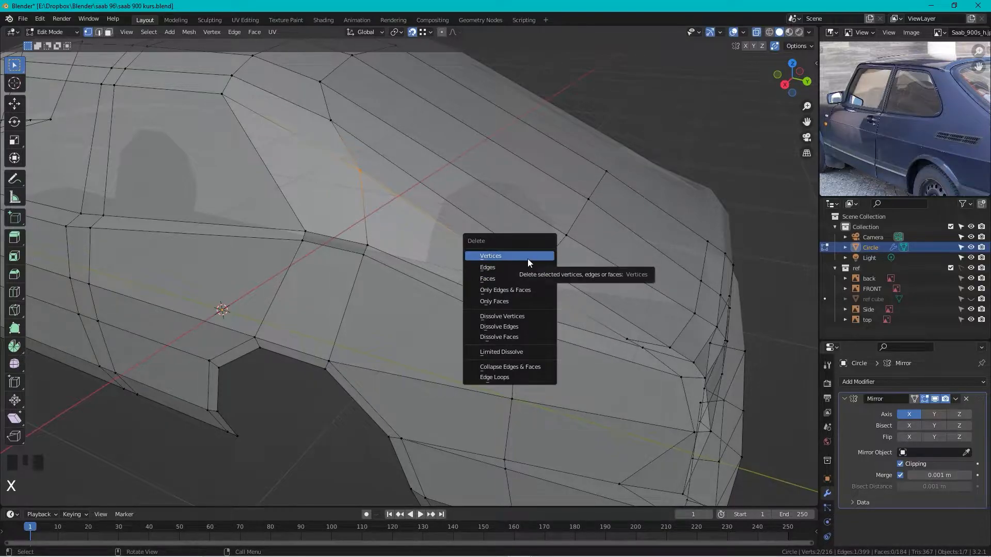
click(528, 256)
- Connect the rear window's side edge to the side ledge with two new edges, one behind the side window and one at the window's lower corner
click(341, 112)
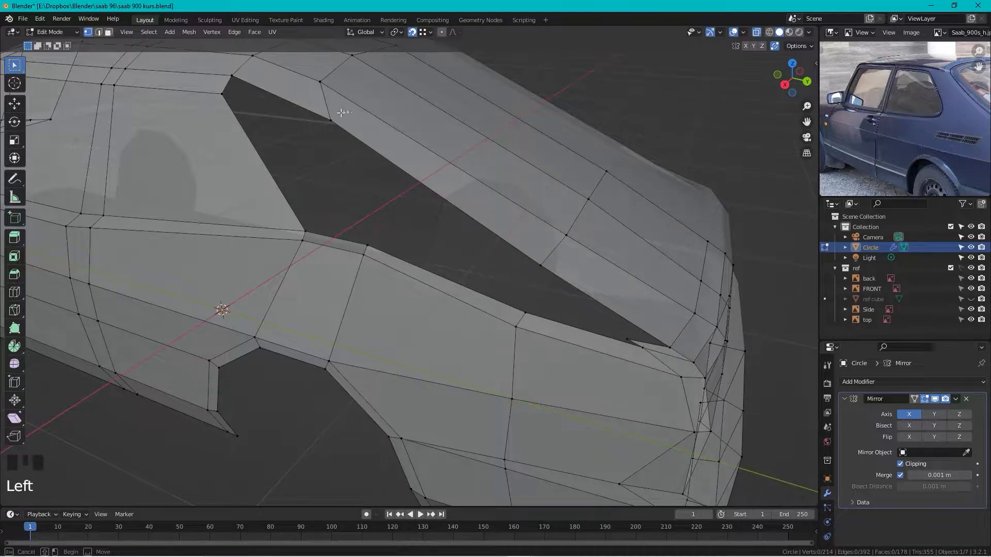
drag(325, 119, 325, 119)
shift+drag(397, 233, 365, 248)
key(f)
drag(549, 258, 516, 319)
middle_drag(549, 300, 465, 217)
scroll(430, 221, up, 3)
scroll(441, 229, down, 1)
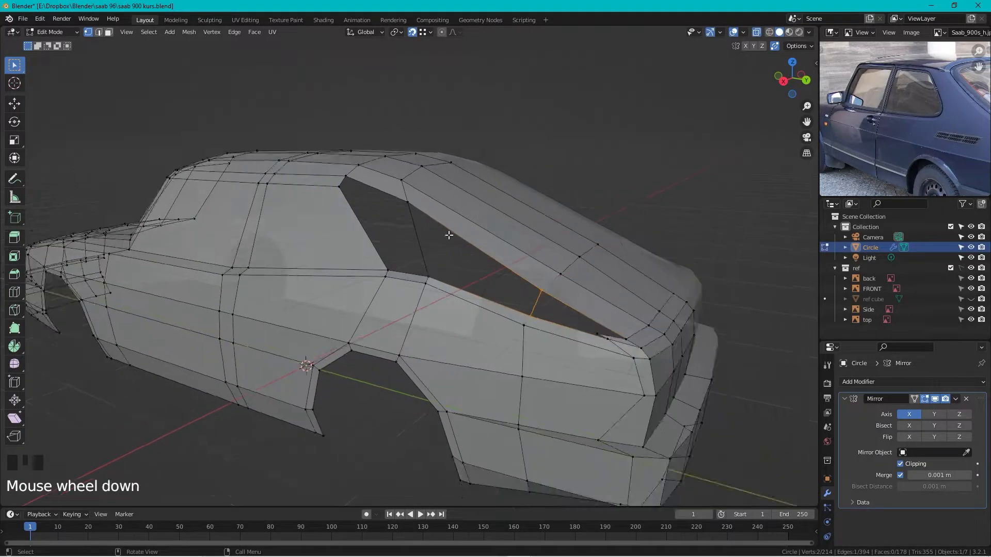
- Insert a vertex on each of the two connecting edges with a loop cut, sliding the rear one by a factor of -0.717
key(ctrl+r)
drag(535, 301, 530, 288)
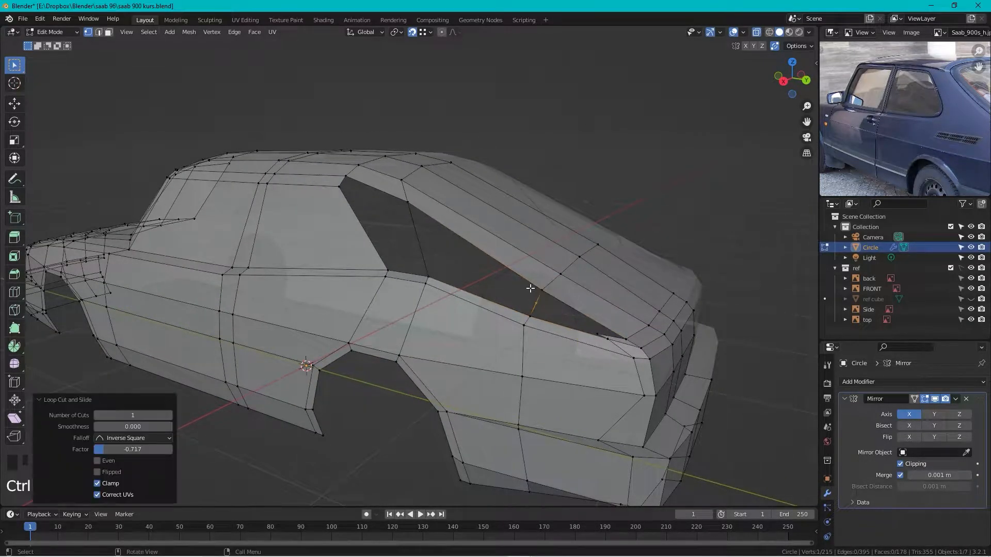
mouse_move(418, 231)
middle_down()
mouse_move(432, 239)
mouse_move(421, 248)
middle_up()
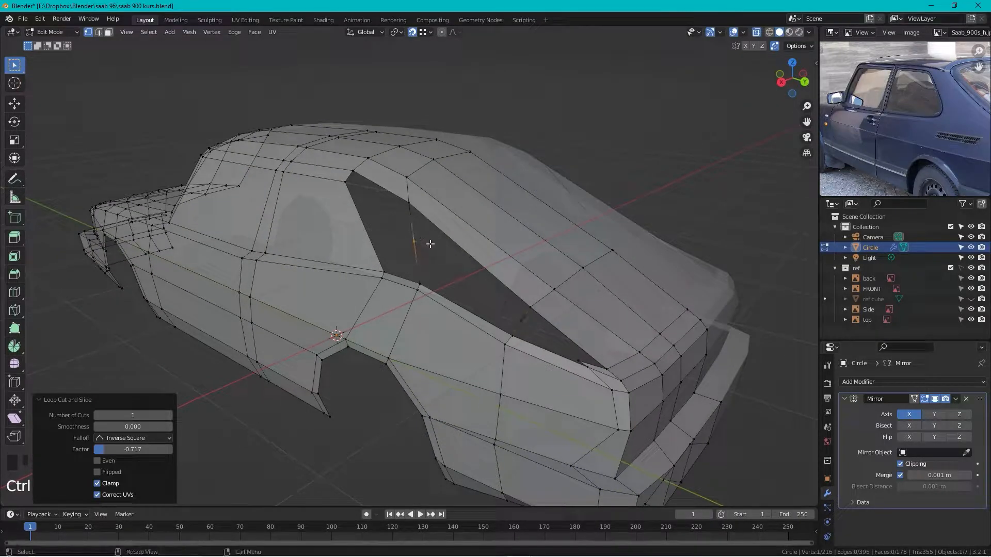
- Fill the upper and lower pillar faces between the side window's rear edge and the front connecting edge
click(356, 185)
shift+click(413, 222)
key(f)
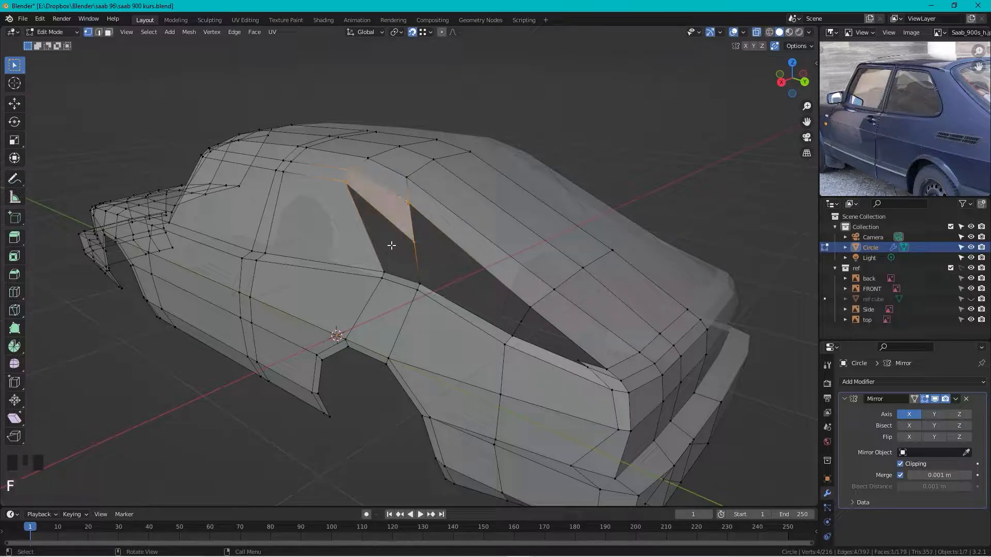
drag(356, 178, 341, 186)
shift+drag(420, 233, 401, 252)
key(f)
- Fill the upper and lower faces between the front and rear connecting edges beside the rear window
middle_drag(424, 247, 501, 266)
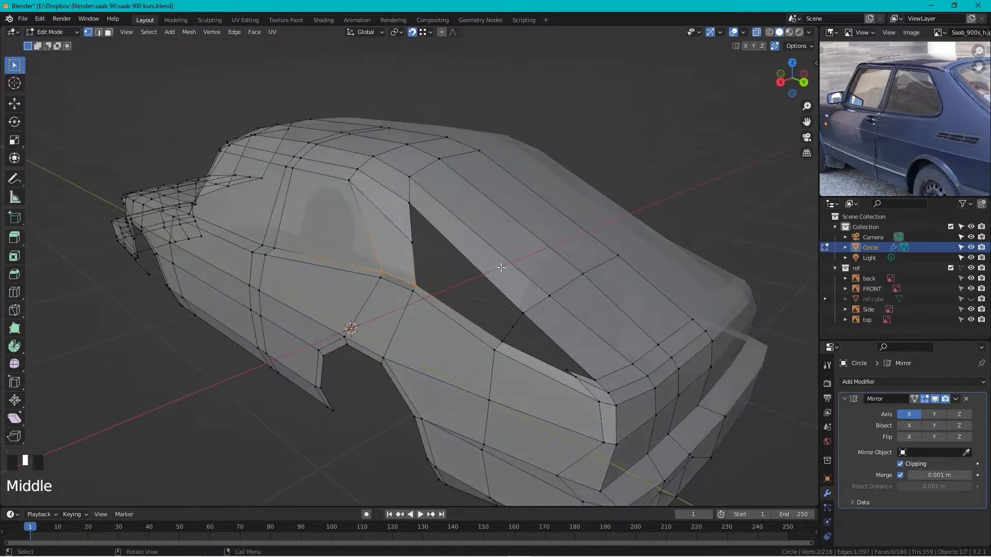
drag(413, 201, 410, 205)
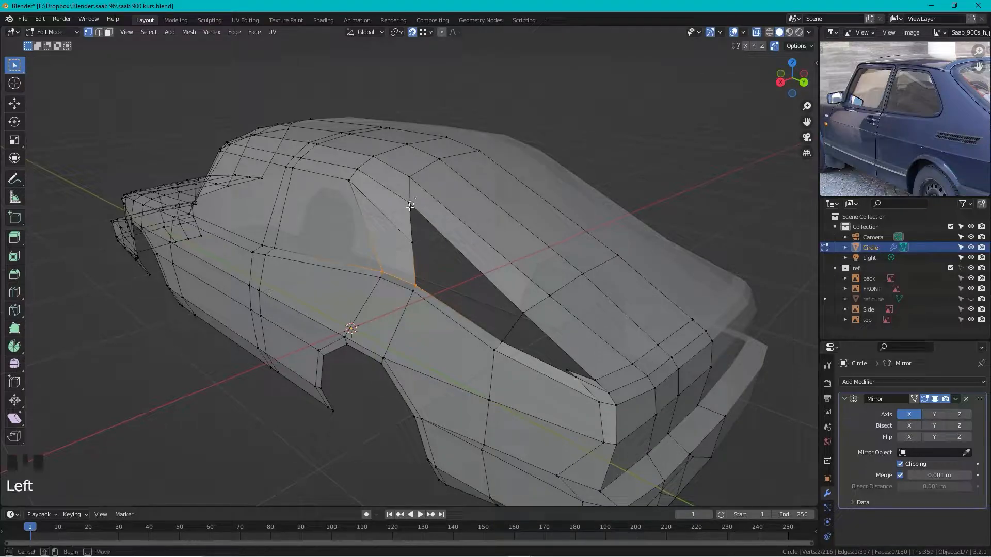
drag(412, 251, 413, 252)
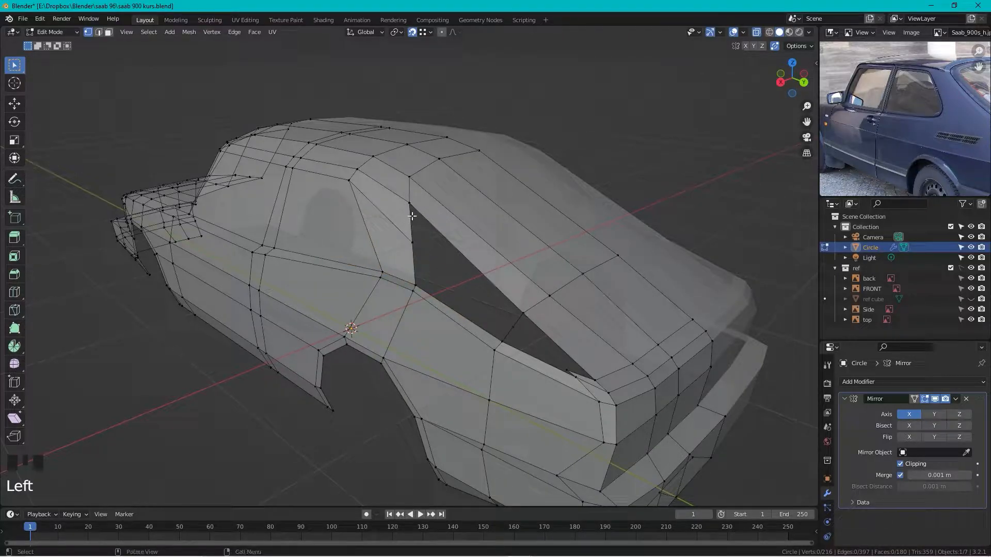
drag(415, 200, 401, 254)
shift+drag(533, 306, 504, 331)
key(f)
click(417, 245)
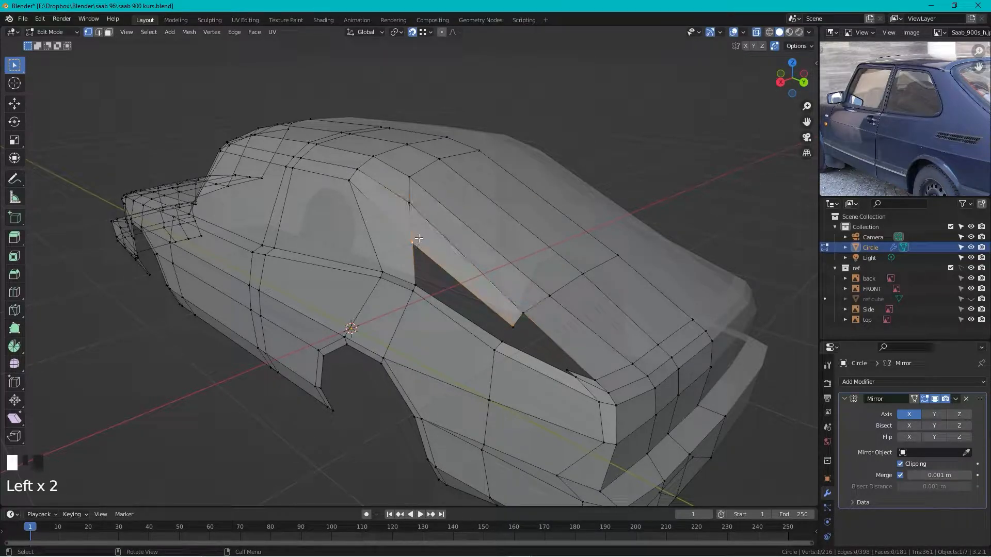
shift+click(511, 330)
key(f)
- Fill the lower face between the rear connecting edge, the side ledge and the tail corner
middle_drag(509, 335, 454, 292)
scroll(517, 294, up, 2)
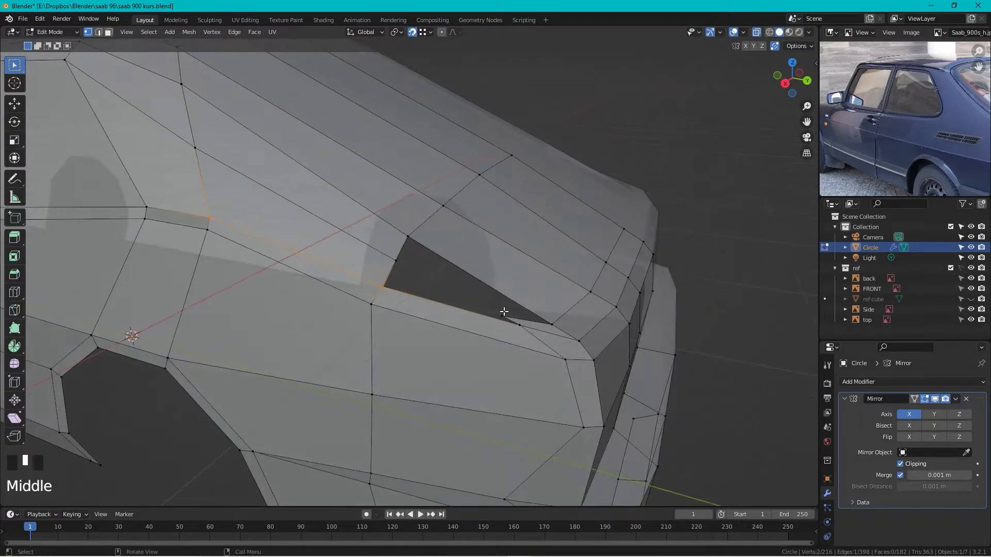
middle_drag(509, 315, 316, 224)
scroll(368, 243, up, 2)
scroll(369, 243, up, 2)
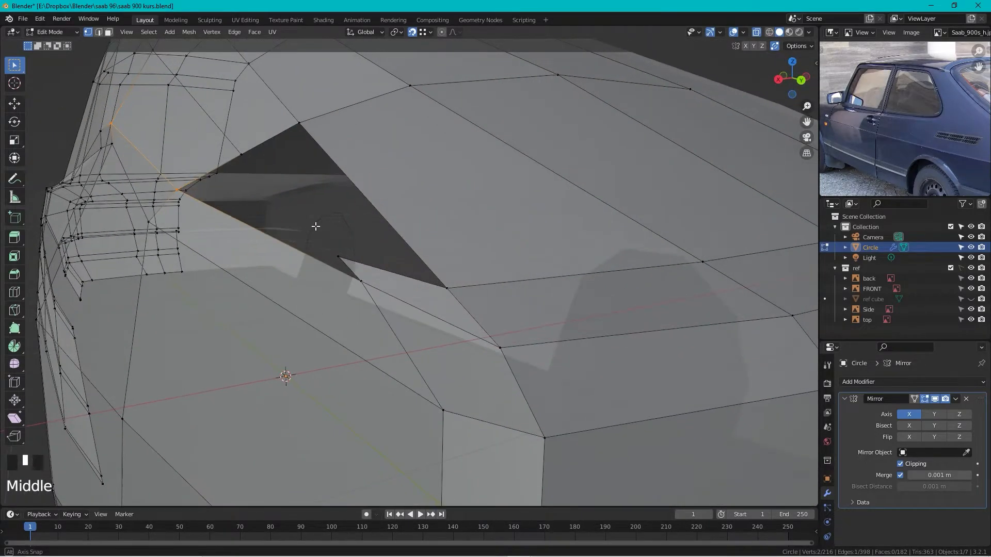
click(243, 157)
middle_drag(237, 168, 435, 246)
drag(446, 240, 389, 309)
shift+drag(755, 403, 685, 434)
shift+click(712, 392)
key(f)
- Fill the remaining narrow gap along the tailgate's side edge with a face
shift+middle_drag(464, 250, 420, 228)
scroll(367, 194, down, 2)
drag(379, 191, 332, 248)
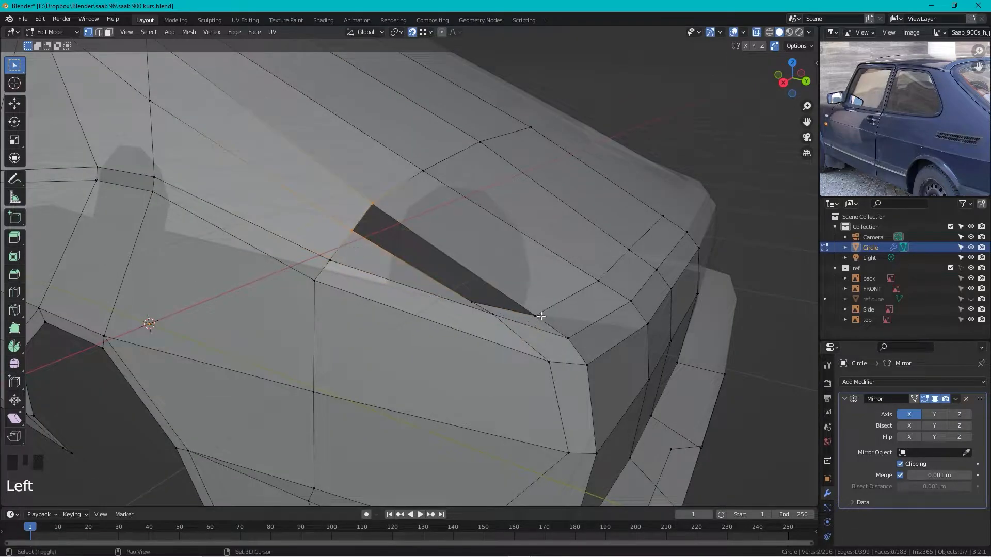
key(f)
- Move the four vertices of the loop near the tail's upper edge about 0.106 m forward and 0.061 m up onto the side blueprint's outline
middle_drag(477, 304, 517, 289)
click(617, 226)
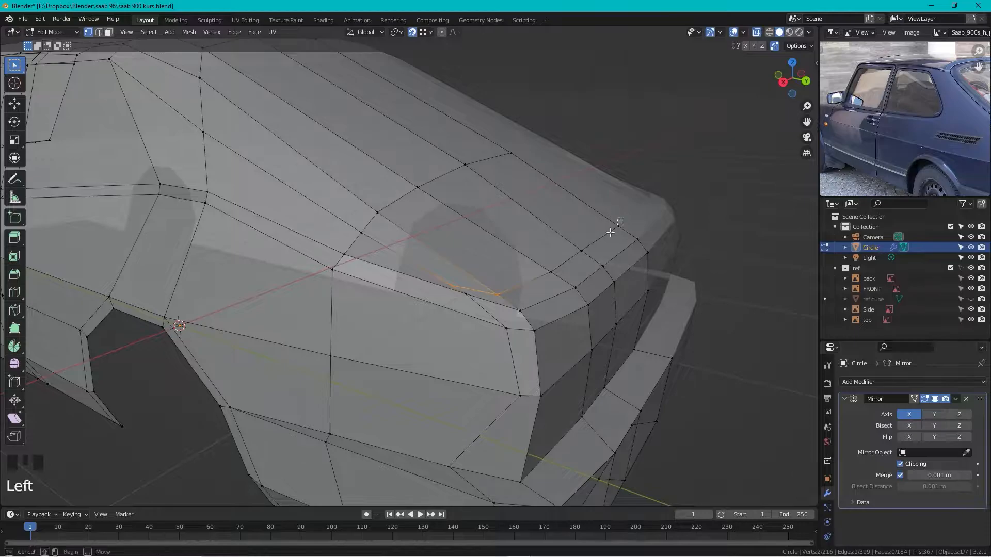
shift+click(582, 251)
shift+drag(553, 263, 537, 281)
shift+click(496, 293)
click(795, 95)
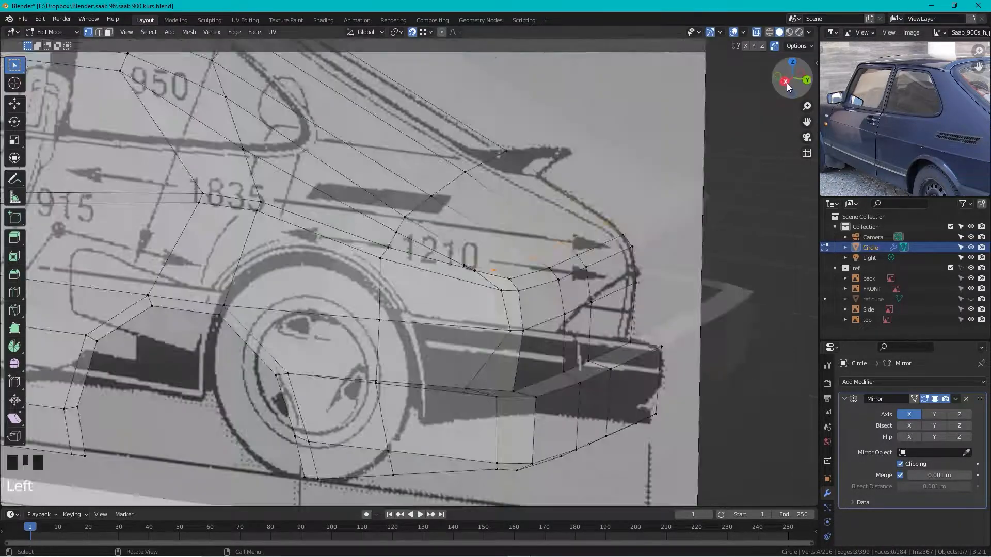
scroll(607, 147, up, 1)
key(g)
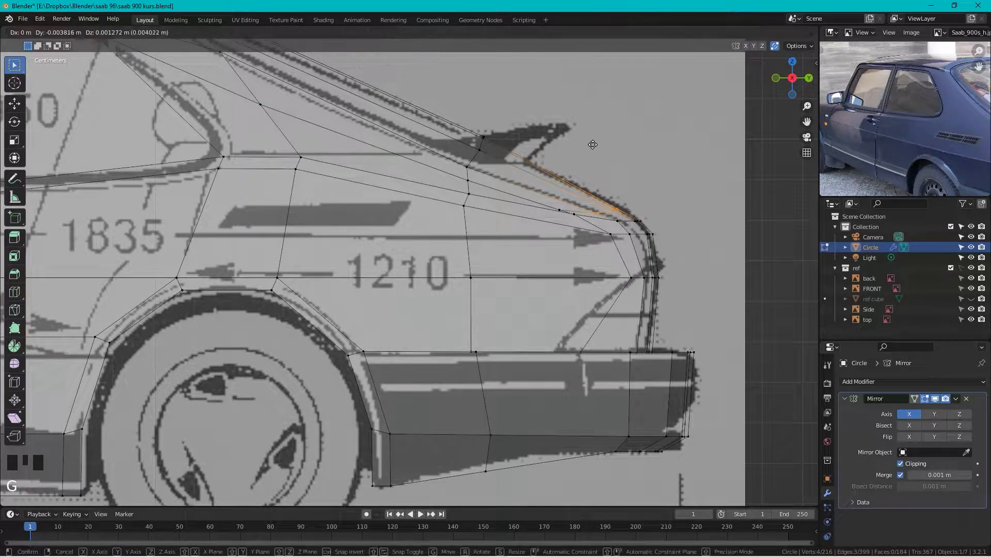
click(558, 122)
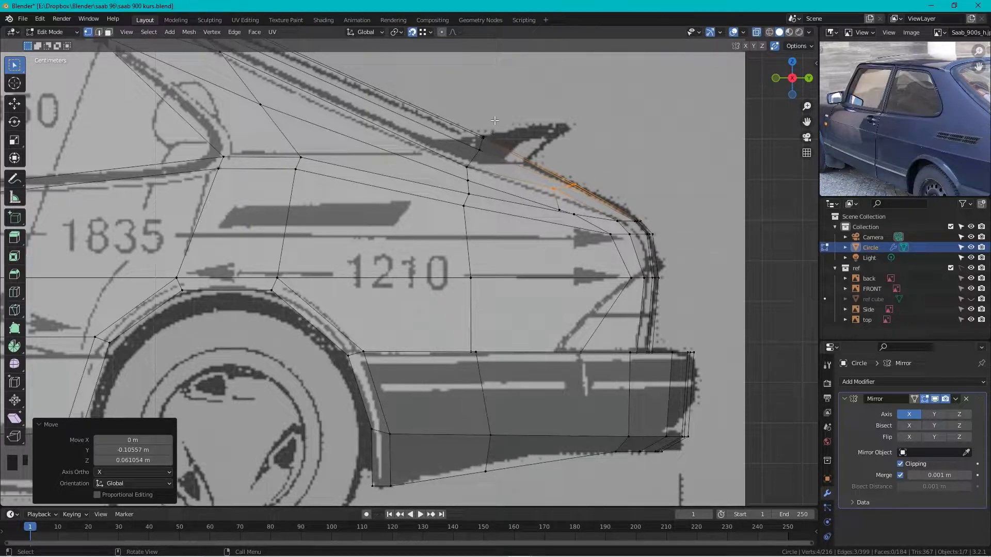
- Move the three vertices at the rear window's lower edge about 0.009 m forward and 0.001 m up to match the side blueprint
drag(492, 127, 470, 161)
key(g)
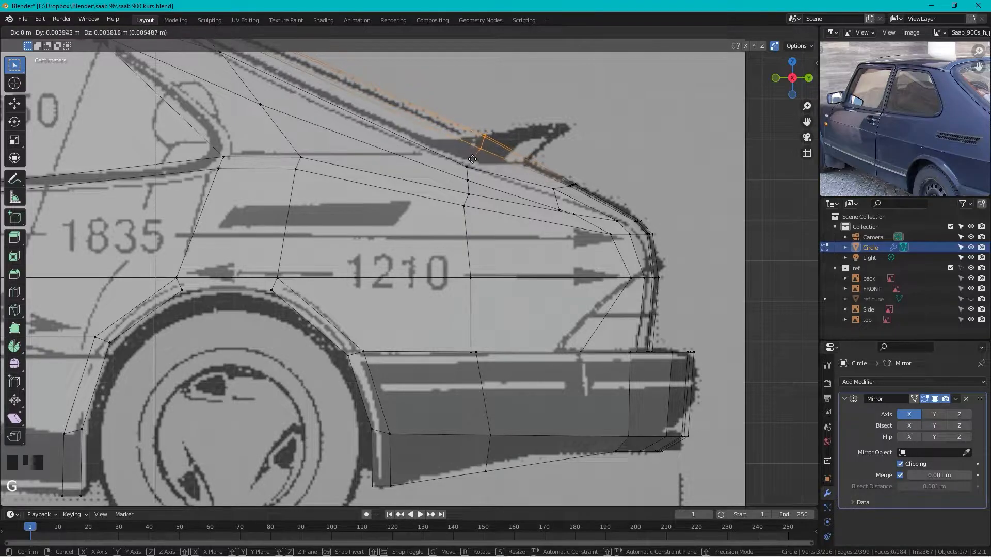
click(467, 160)
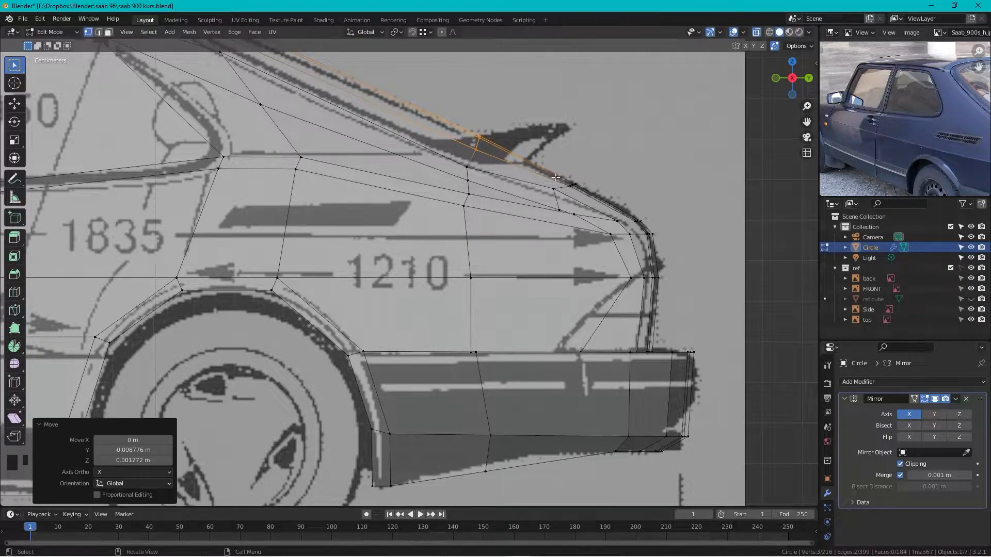
- Slide the outer vertex of the tailgate row by a factor of 0.154 and slide the vertex below it forward along its edge
click(559, 191)
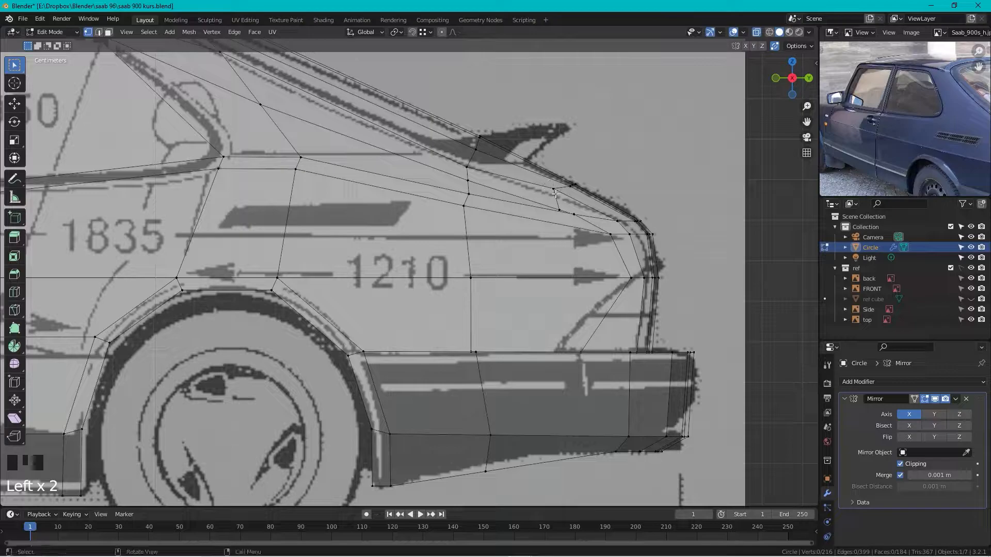
drag(544, 175, 571, 190)
key(g)
key(g)
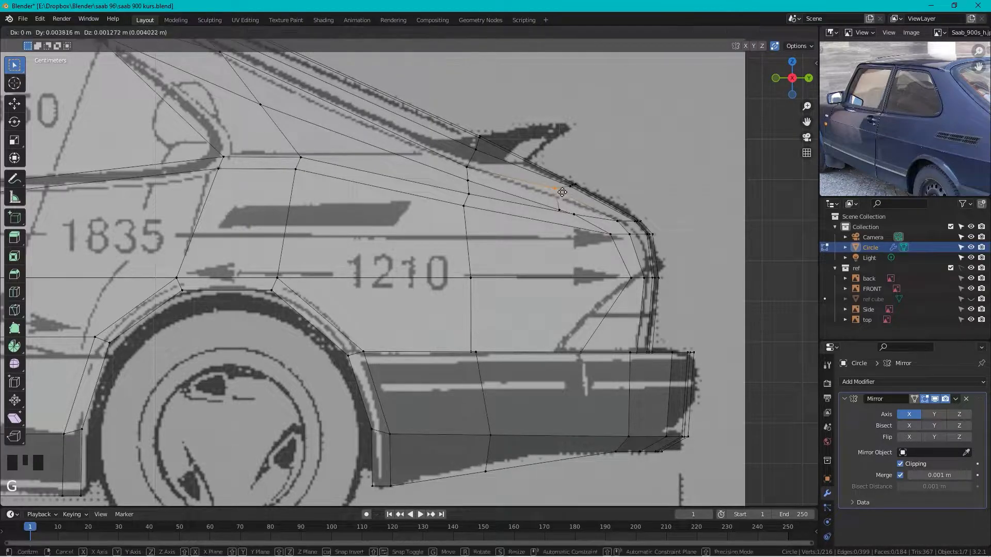
click(568, 198)
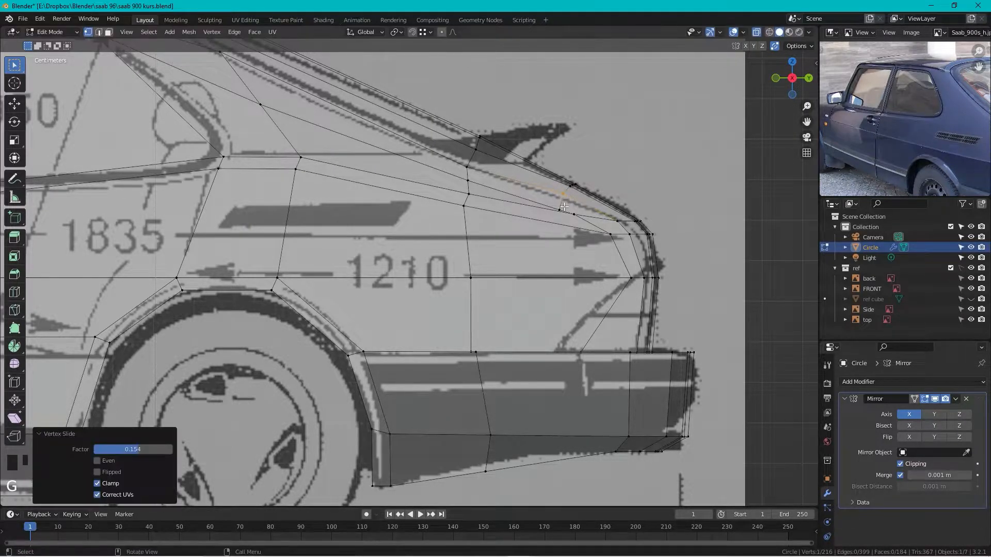
key(g)
key(g)
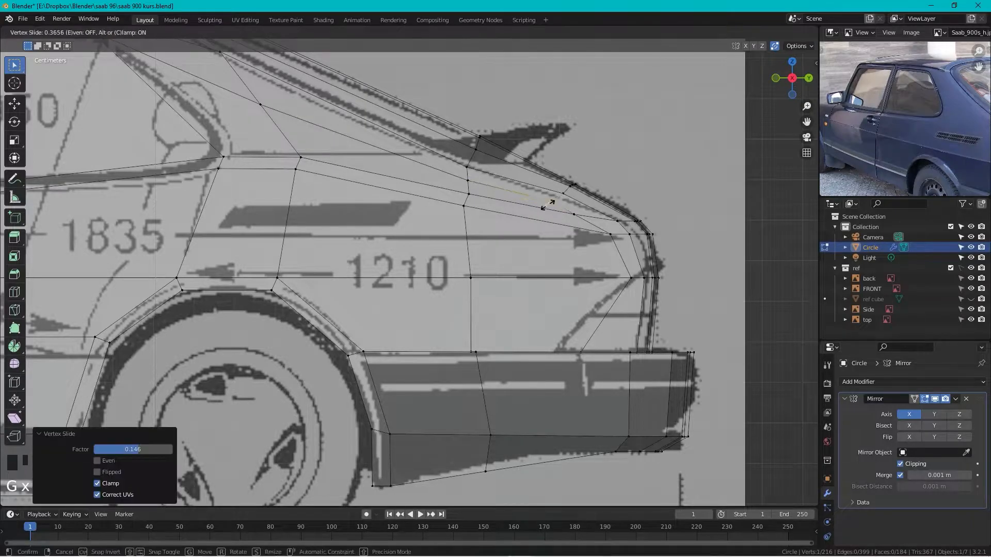
click(547, 207)
- Examine the whole body mesh in and out of Edit Mode, in perspective and from the side
scroll(556, 173, down, 5)
middle_drag(557, 171, 566, 245)
scroll(472, 199, up, 2)
key(Tab)
scroll(516, 211, down, 5)
key(Tab)
click(566, 245)
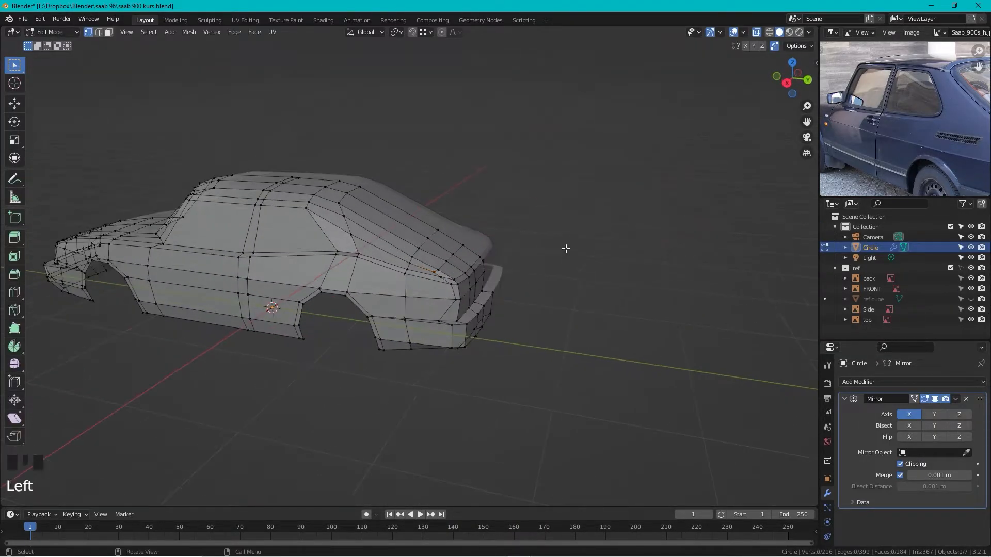
scroll(566, 245, down, 1)
click(787, 85)
shift+middle_drag(560, 206, 517, 225)
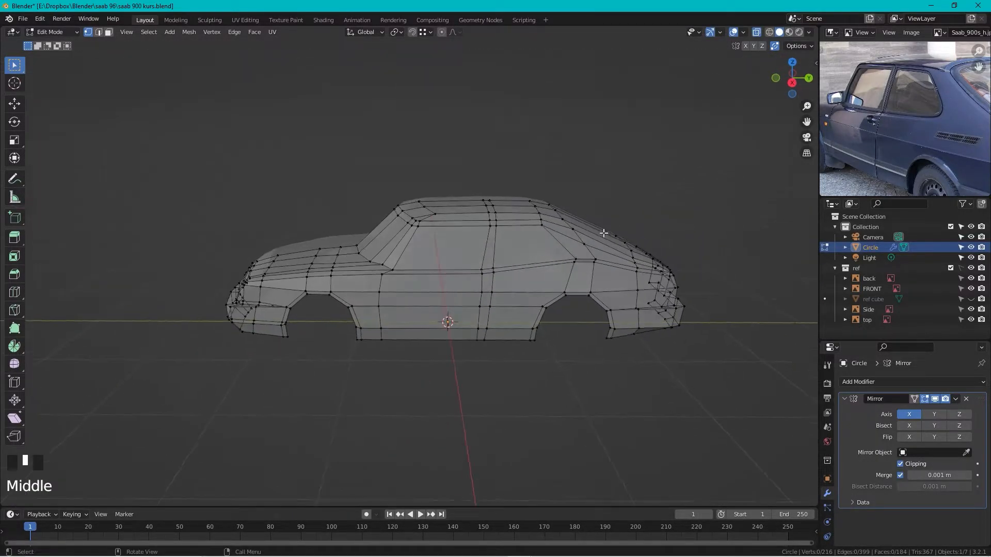
- Extrude the front wheel arch's edge loop about 0.403 m inward along X
scroll(518, 226, up, 2)
scroll(518, 225, down, 1)
middle_drag(625, 244, 408, 277)
scroll(475, 236, up, 2)
scroll(472, 242, up, 2)
alt+click(381, 268)
middle_drag(415, 278, 489, 288)
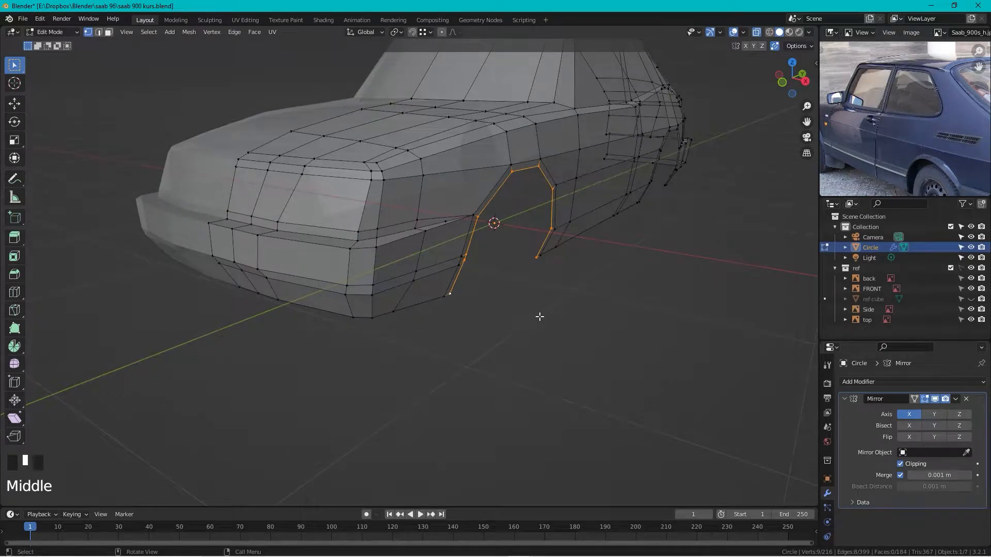
key(e)
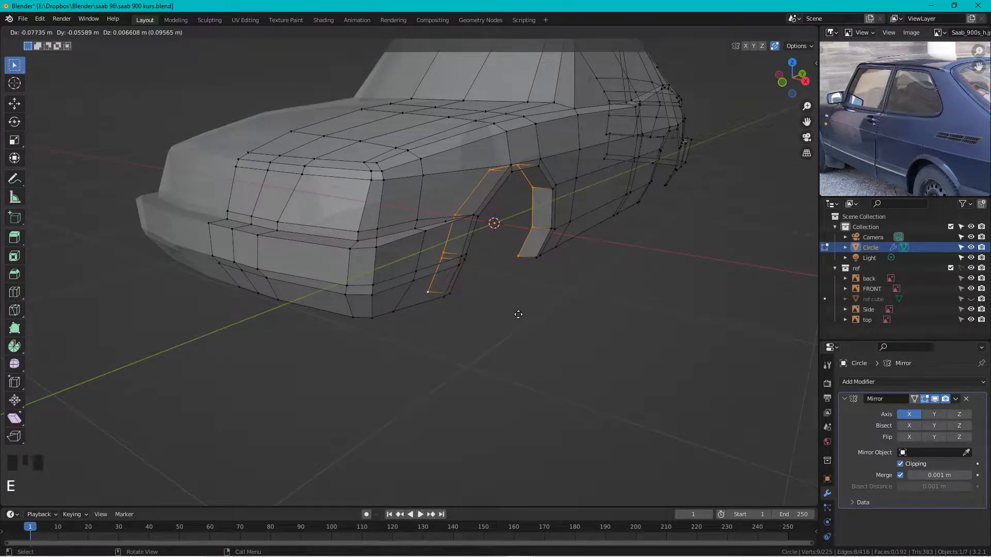
key(x)
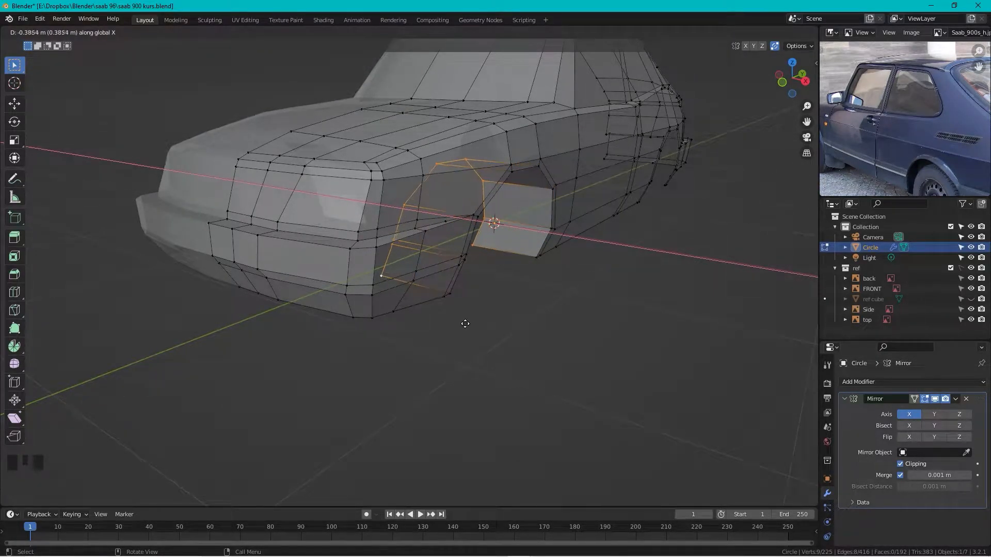
click(462, 324)
- Flatten the front wheel well's inner edge loop by scaling it to 0 along X
middle_drag(460, 327, 562, 247)
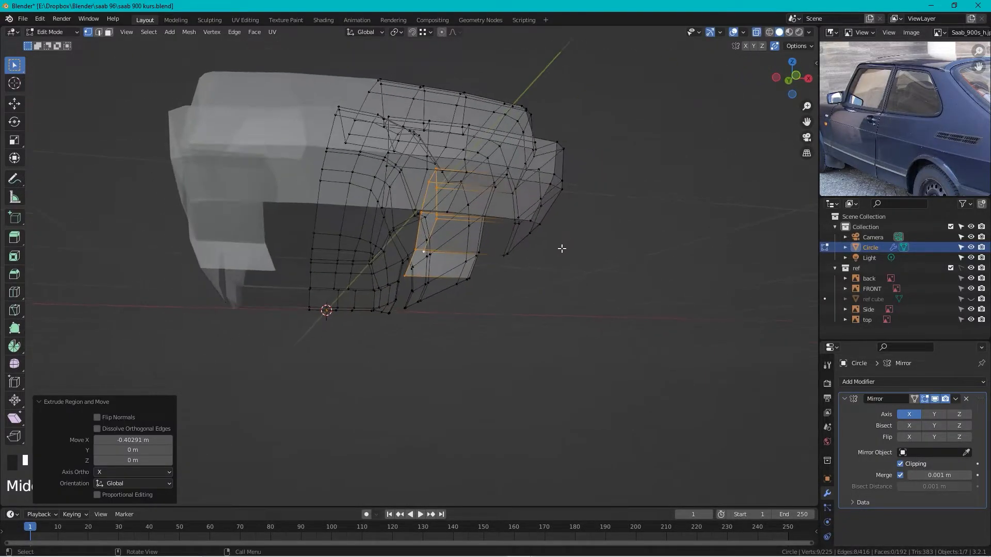
key(s)
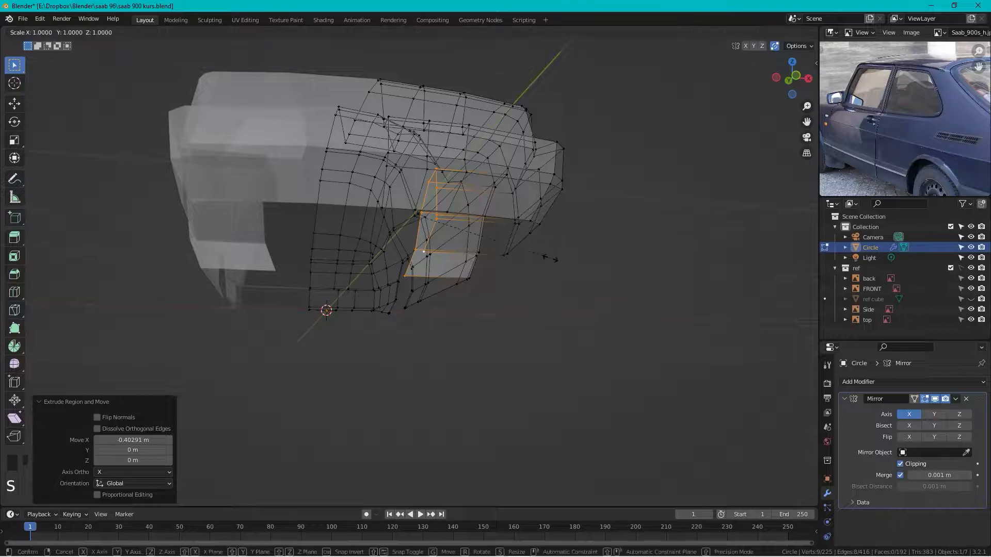
key(x)
key(0)
key(Return)
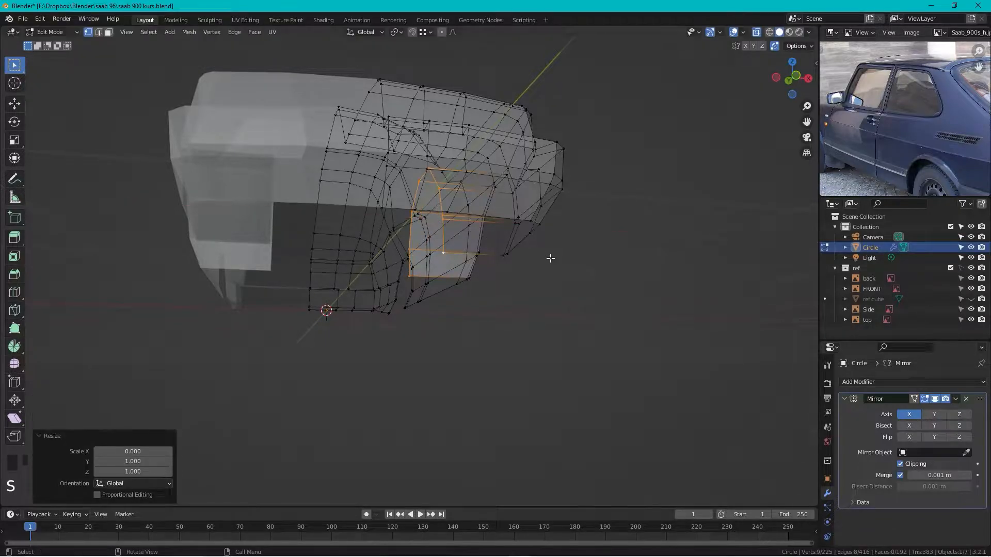
- Fill the inner wall of the front wheel well with faces, working from the arch's crown down
middle_drag(496, 241, 440, 196)
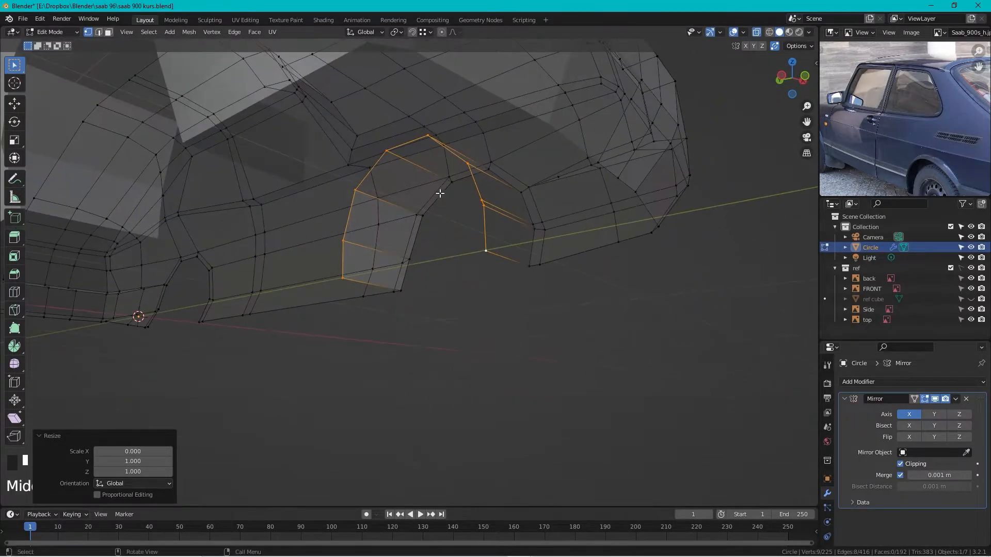
mouse_move(467, 152)
middle_down()
mouse_move(449, 152)
mouse_move(459, 150)
middle_up()
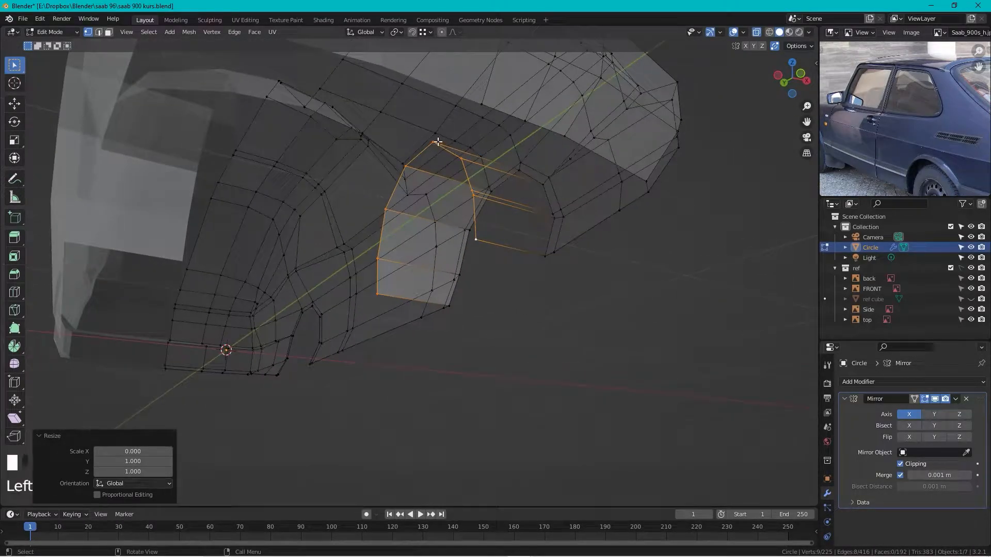
click(438, 141)
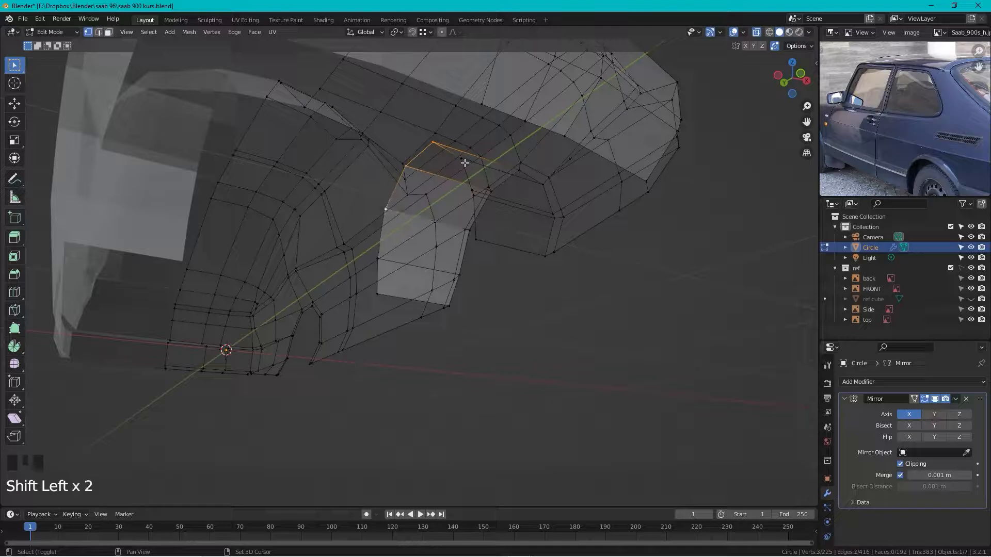
key(f)
middle_drag(459, 209, 457, 214)
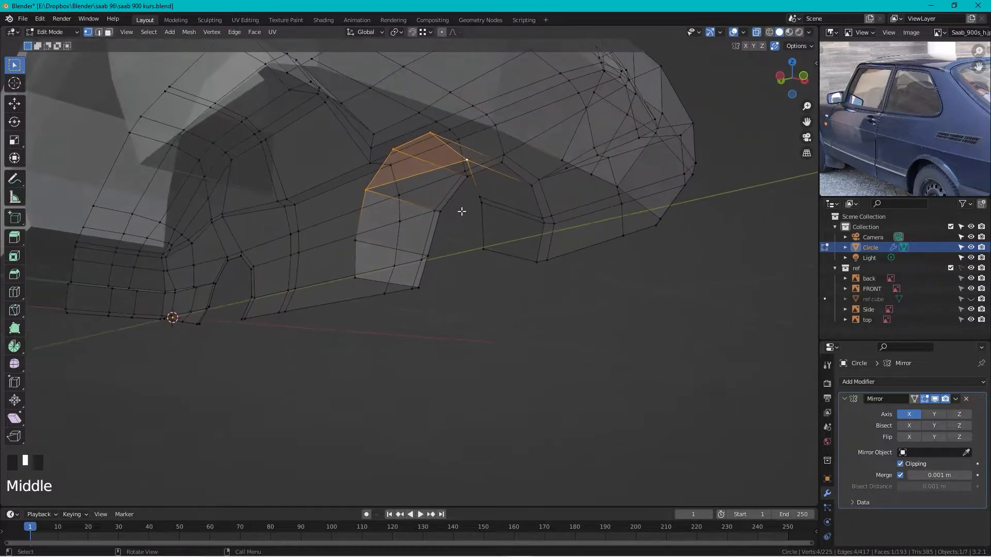
click(467, 168)
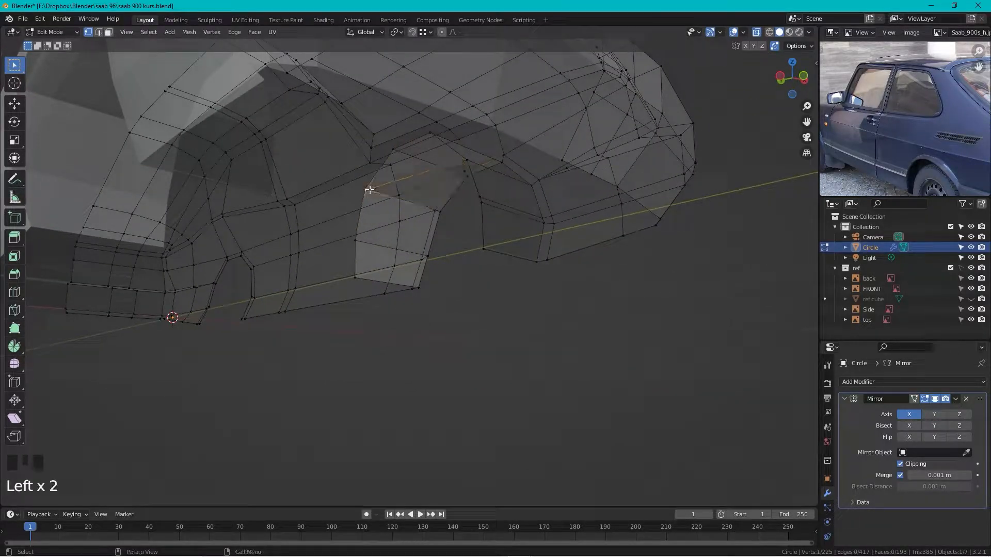
key(f)
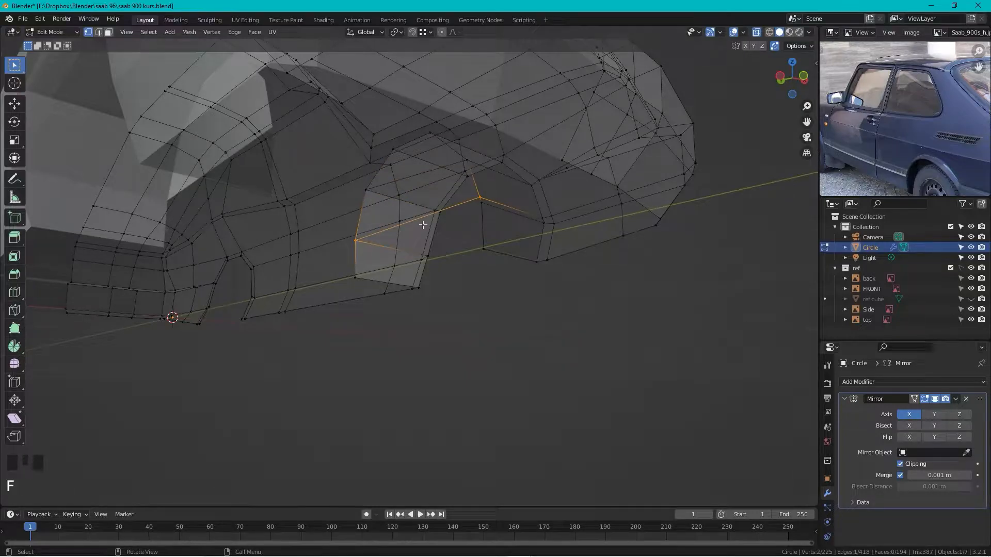
key(f)
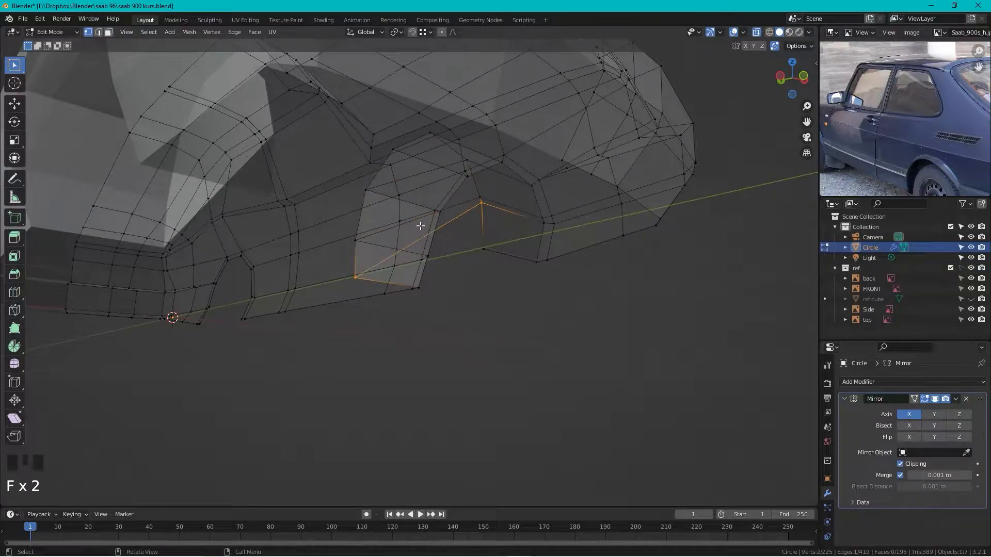
key(f)
- Undo the last fill and close the lowest gap of the front wheel well's inner wall with a triangular face
middle_drag(420, 222, 591, 279)
key(ctrl+z)
key(f)
scroll(516, 274, down, 4)
- Extrude the rear wheel arch's edge loop about 0.261 m inward along X
middle_drag(515, 274, 392, 248)
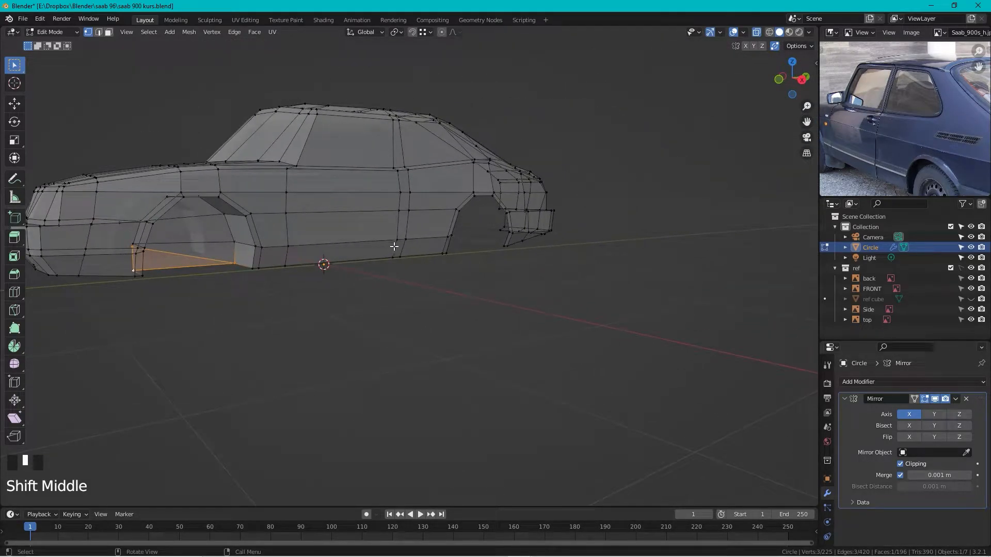
scroll(461, 253, up, 5)
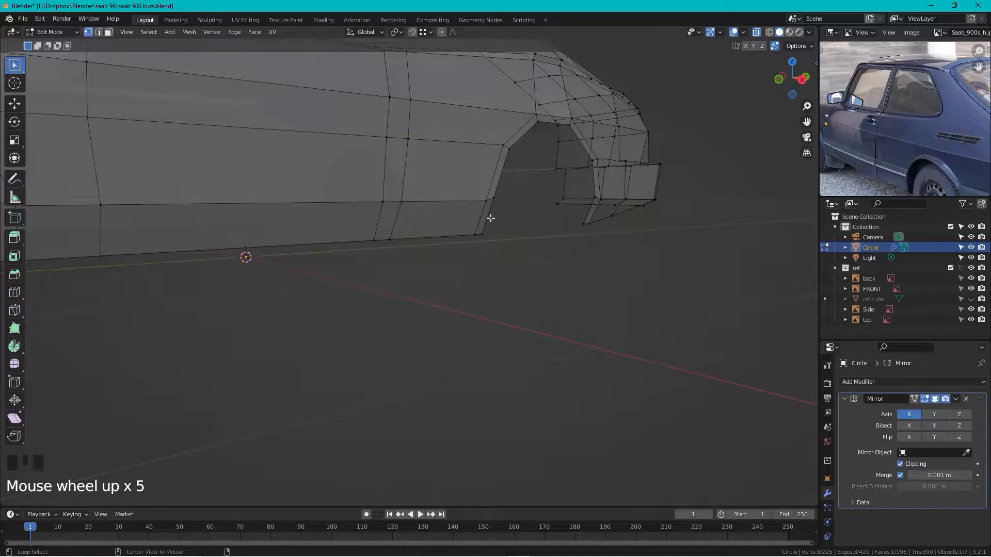
alt+click(491, 218)
middle_drag(562, 224, 511, 230)
shift+middle_drag(511, 230, 413, 288)
scroll(412, 288, up, 3)
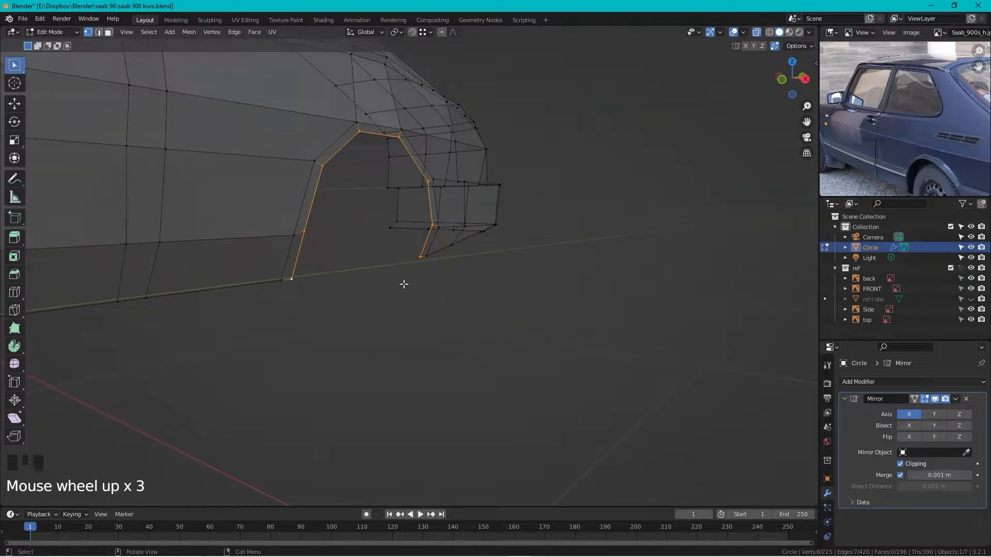
key(e)
key(x)
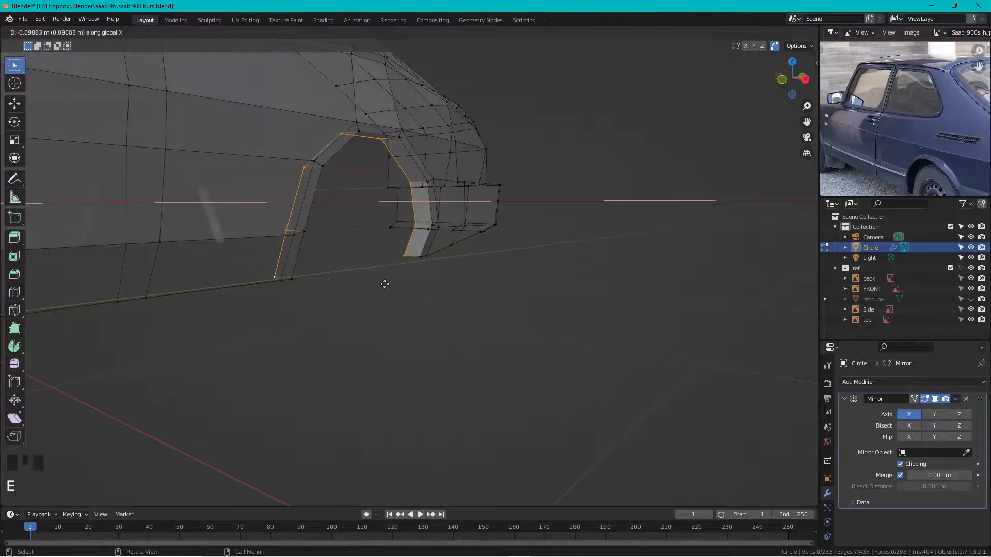
click(357, 287)
- Move the rear wheel well's inner edge loop further inward along X and flatten it with an X scale of 0
middle_drag(373, 279, 246, 276)
scroll(361, 314, down, 4)
shift+middle_drag(532, 316, 386, 279)
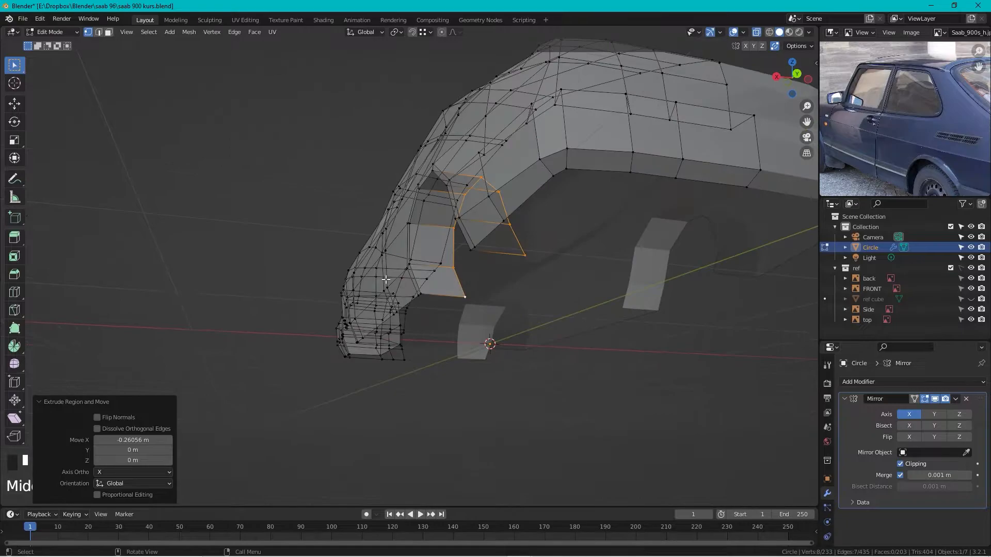
key(g)
key(x)
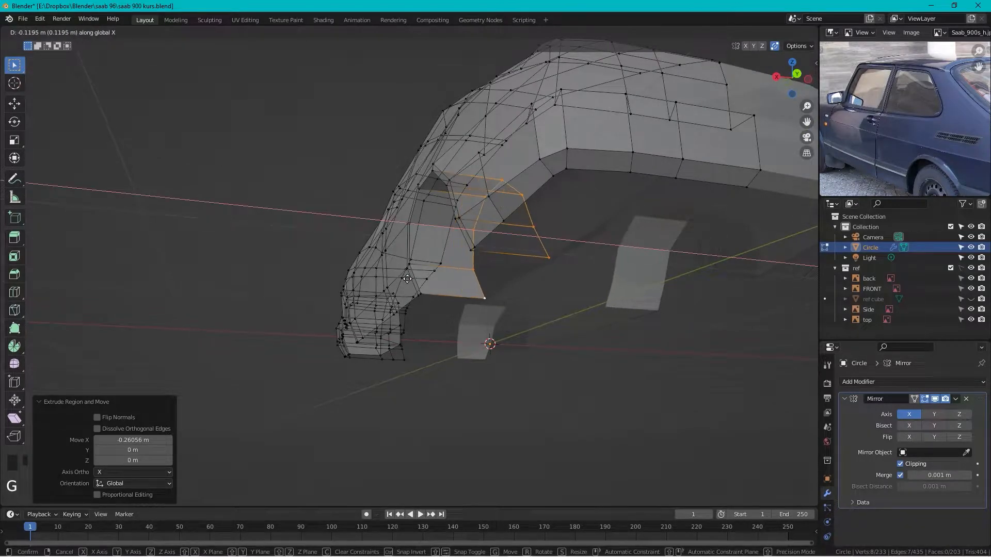
click(483, 286)
key(s)
key(x)
key(0)
key(Return)
- Turn on snapping and shift the rear inner loop about 0.055 m inward along X to line up with the front wheel well
middle_drag(455, 283, 510, 299)
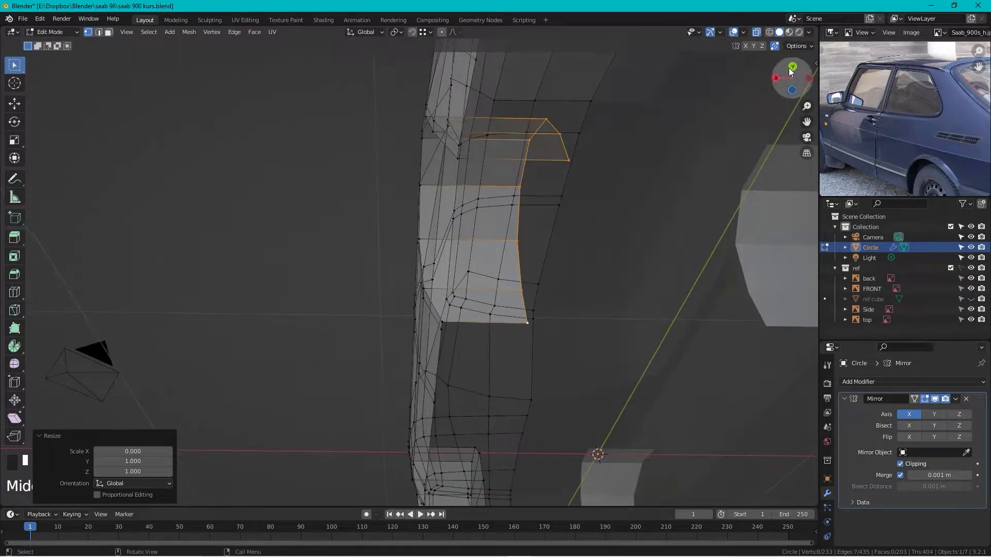
click(792, 92)
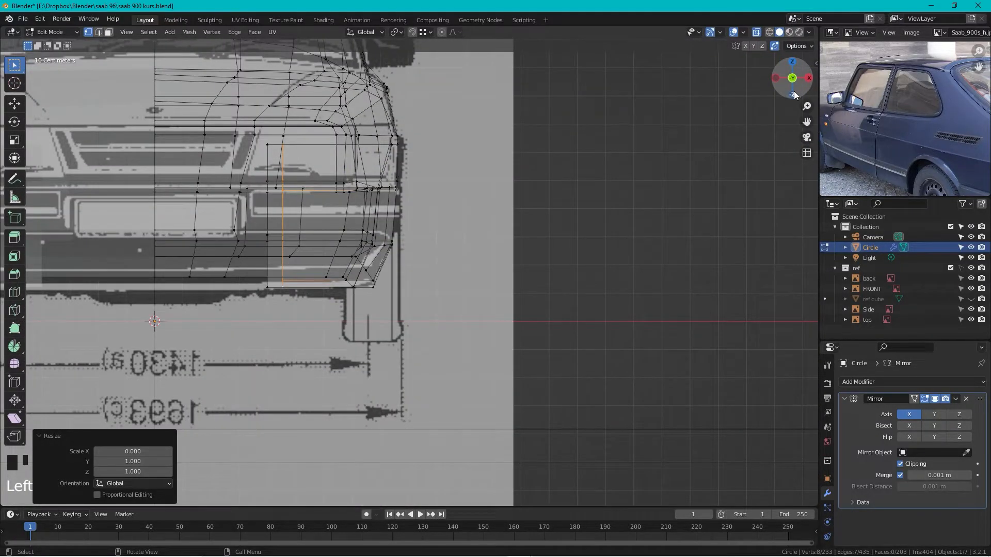
click(794, 95)
scroll(387, 284, down, 6)
scroll(387, 285, up, 2)
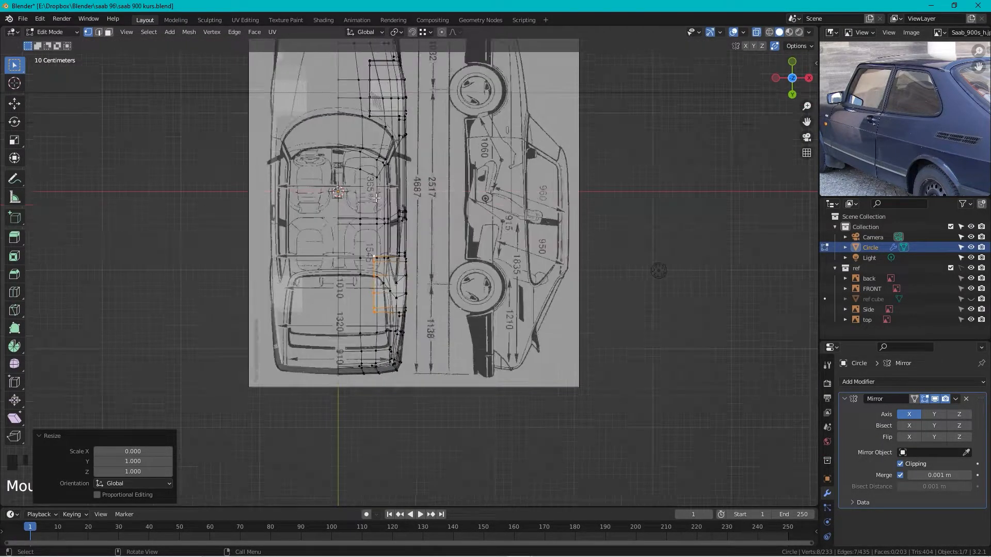
scroll(387, 285, up, 1)
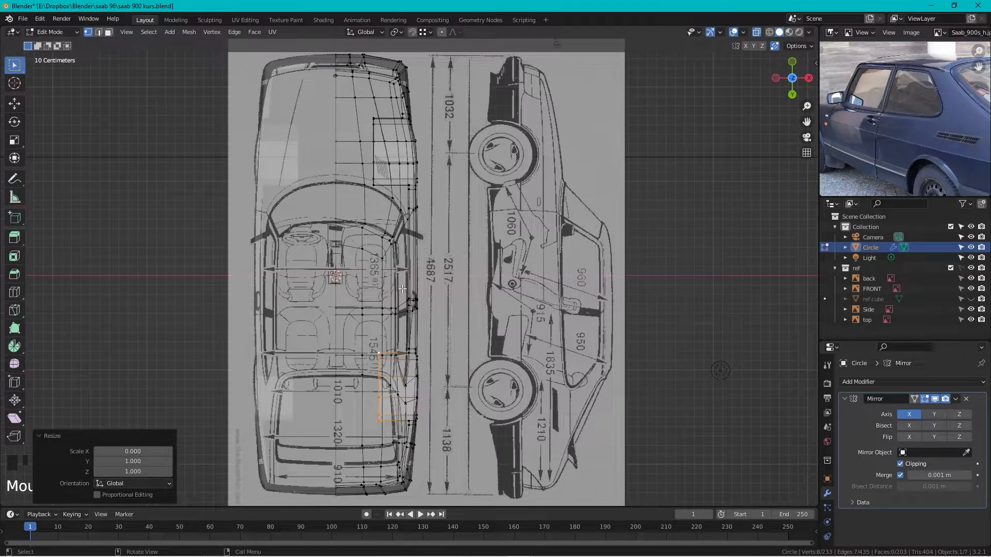
key(shift+Tab)
key(g)
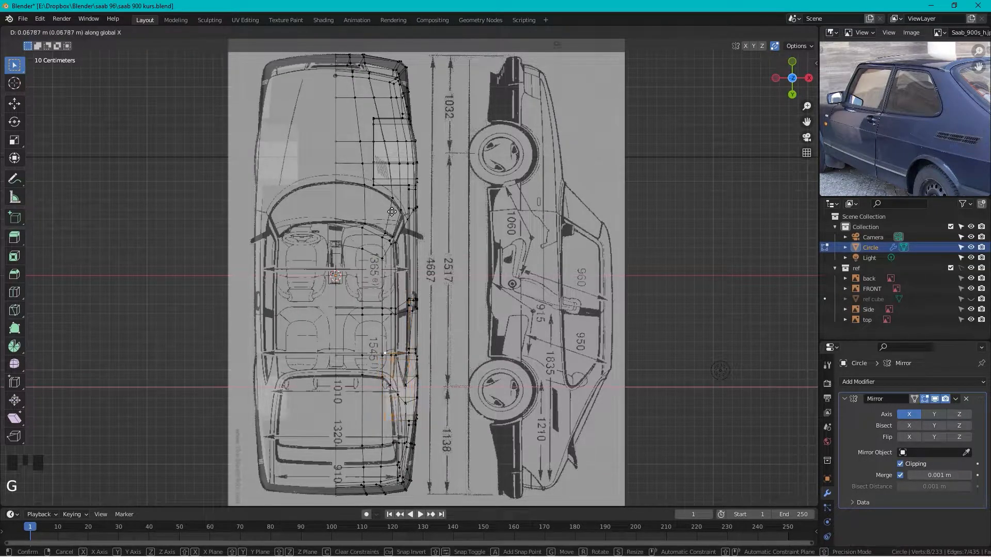
click(371, 198)
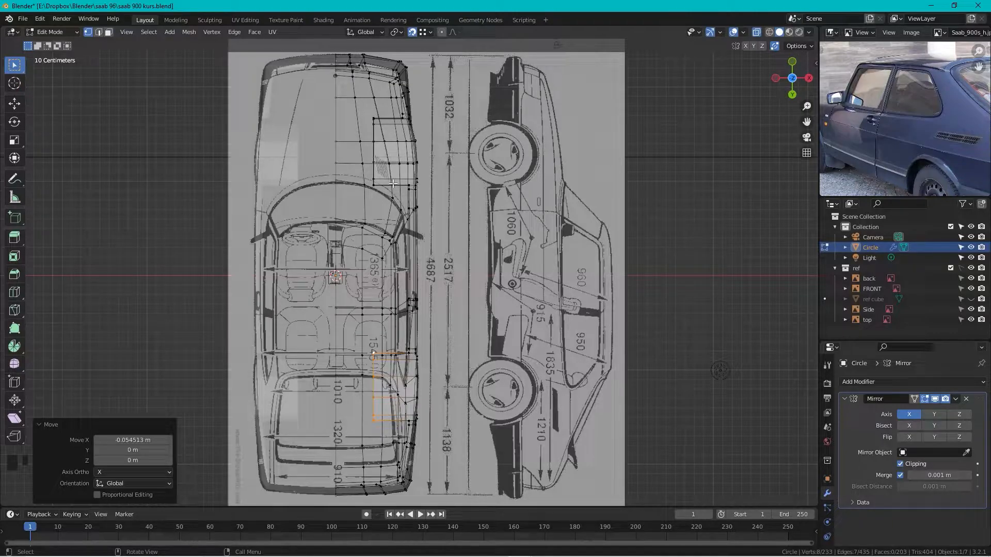
- Fill the inner wall of the rear wheel well with faces between its front and rear edges
middle_drag(690, 363, 586, 339)
scroll(586, 339, up, 4)
shift+middle_drag(599, 292, 388, 234)
shift+middle_drag(504, 148, 455, 243)
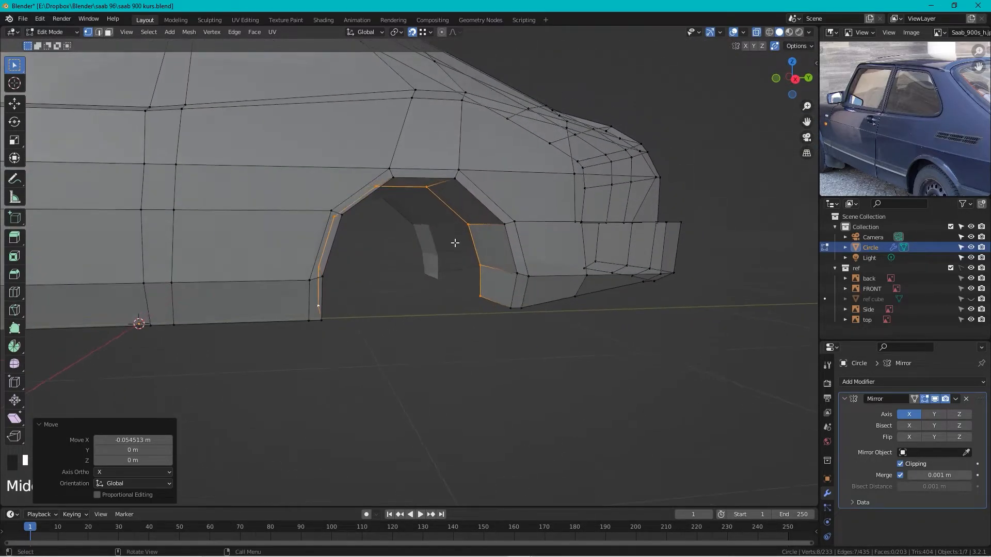
click(467, 225)
middle_drag(448, 202, 472, 212)
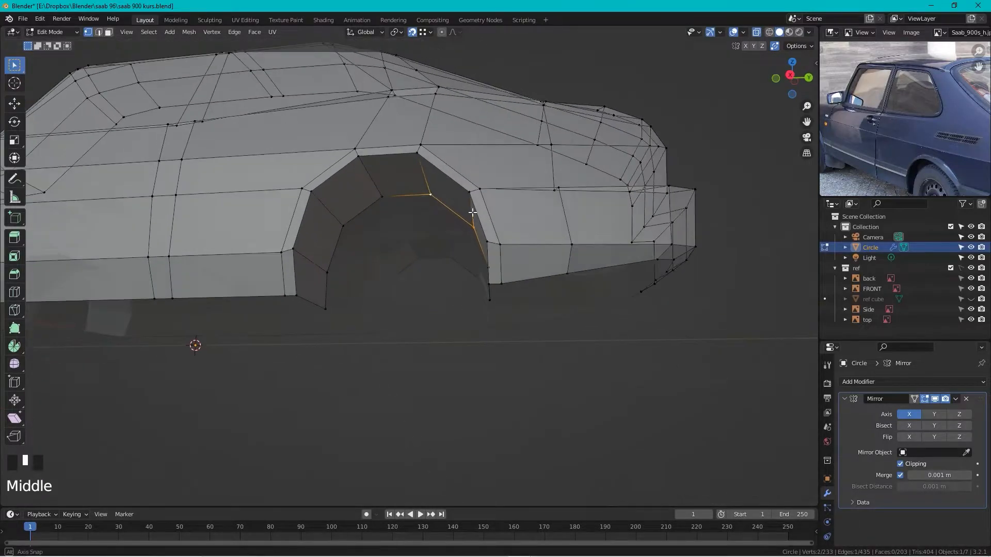
shift+click(362, 213)
middle_drag(362, 213, 385, 232)
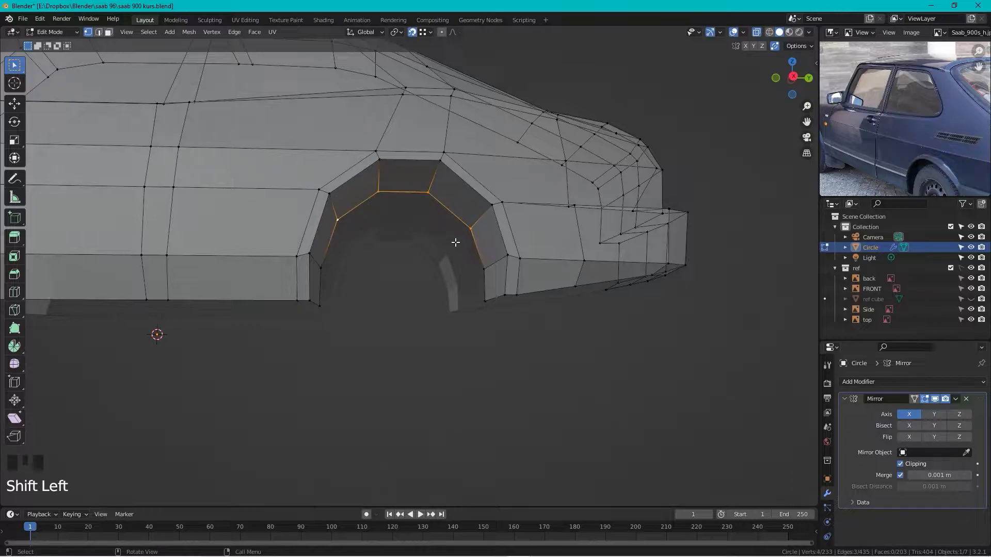
key(f)
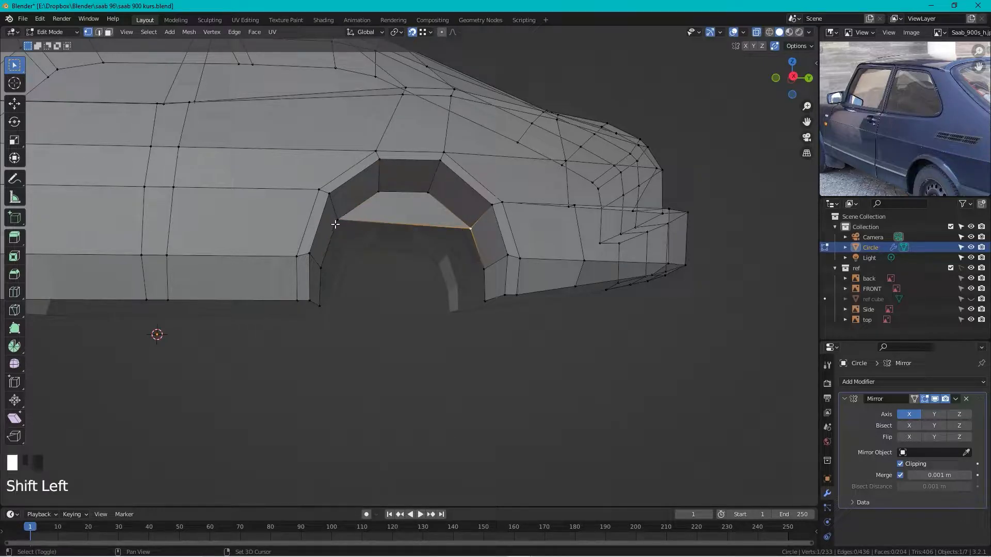
key(f)
key(f)
key(f)
- Select the body half's whole open bottom edge loop, including the wheel well edges, and fill the underside with one face
middle_drag(371, 269, 645, 301)
scroll(579, 316, down, 3)
scroll(553, 257, down, 1)
shift+middle_drag(655, 209, 504, 218)
scroll(514, 215, up, 3)
middle_drag(590, 226, 654, 259)
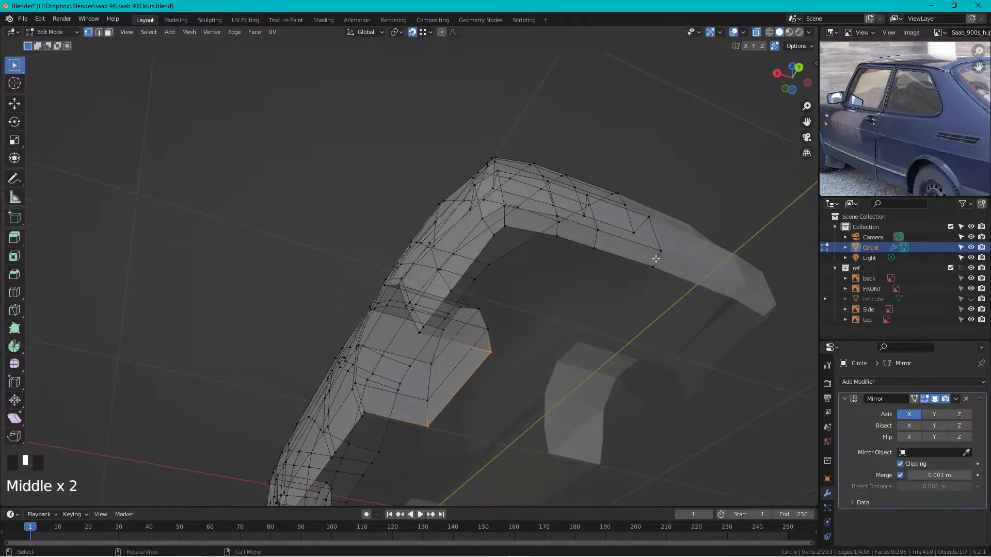
click(650, 268)
shift+click(593, 249)
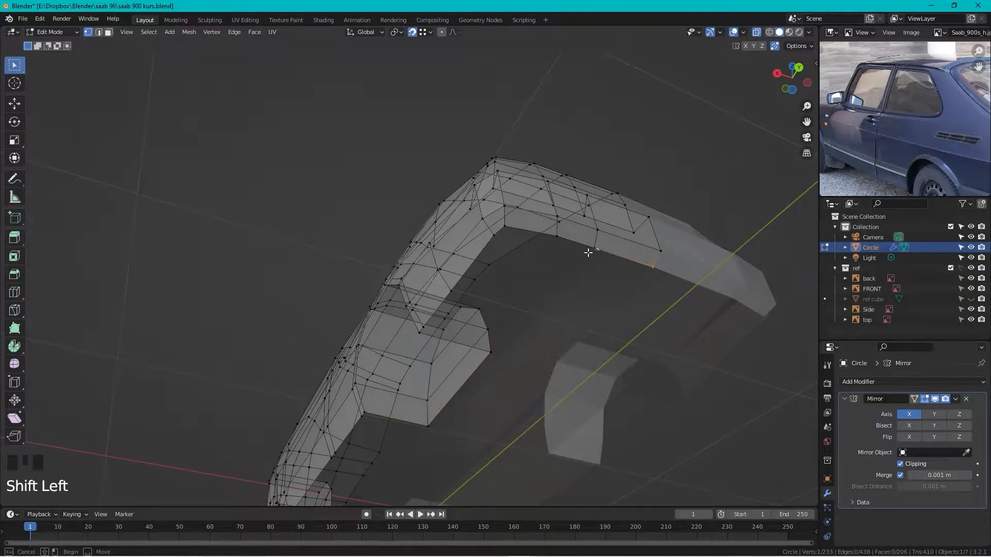
shift+click(592, 248)
scroll(500, 429, down, 5)
shift+middle_drag(500, 429, 645, 268)
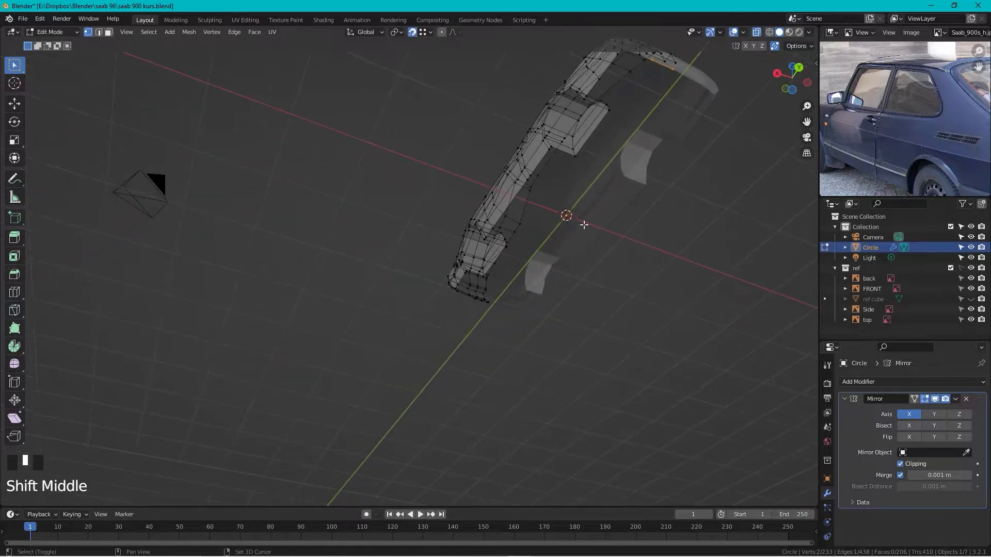
scroll(630, 385, up, 11)
shift+middle_drag(657, 378, 605, 329)
scroll(614, 336, up, 3)
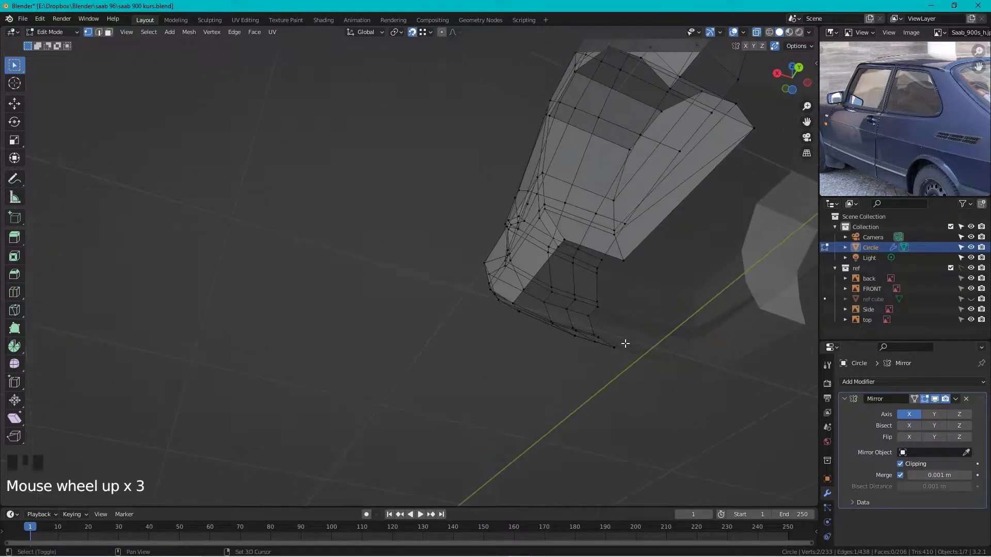
alt+click(606, 347)
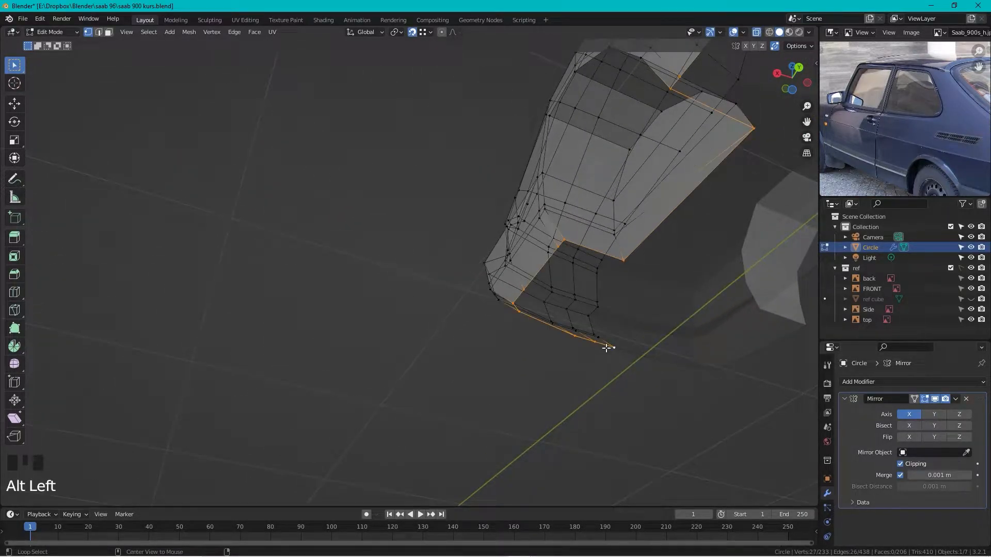
scroll(606, 348, down, 17)
shift+middle_drag(548, 124, 514, 183)
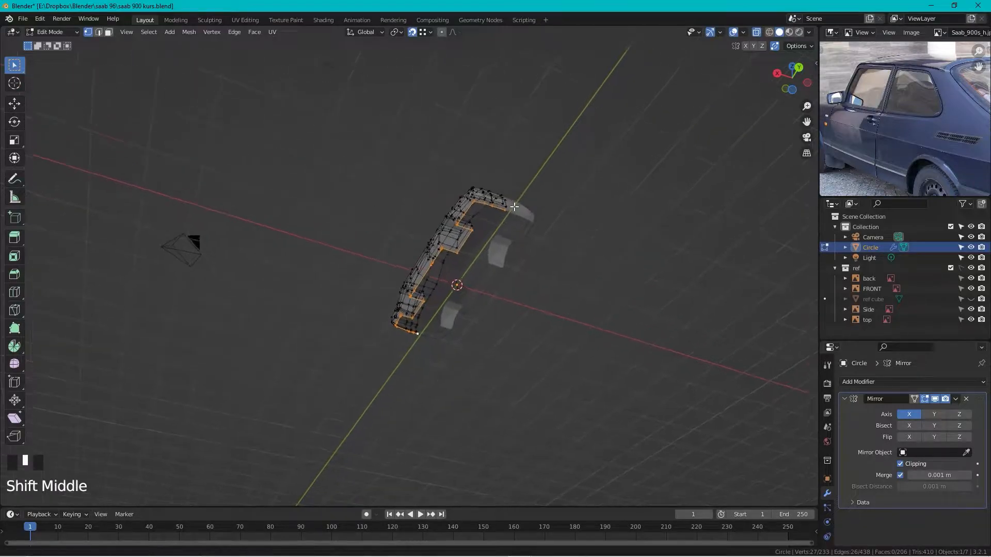
scroll(512, 238, up, 6)
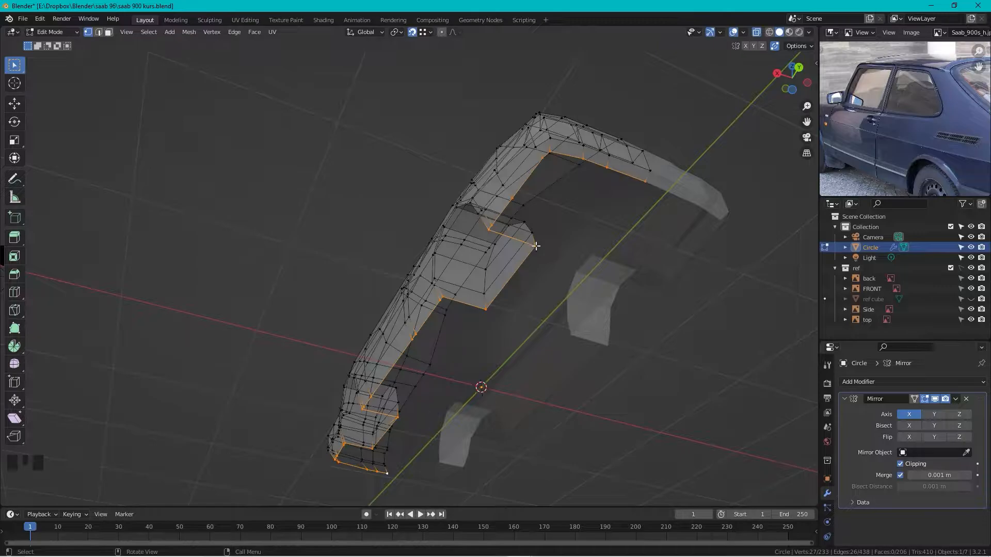
key(f)
middle_drag(536, 245, 666, 292)
shift+middle_drag(411, 279, 639, 181)
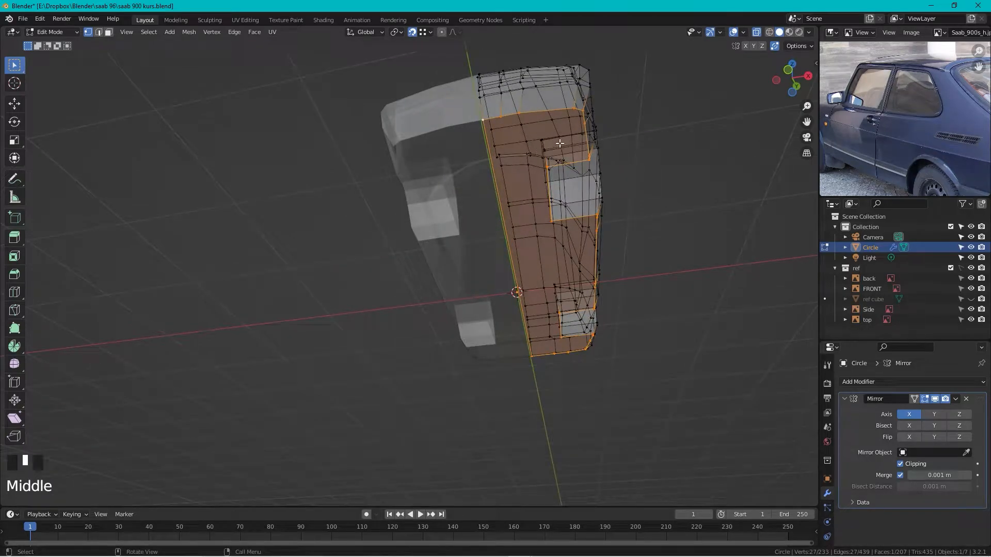
- Leave Edit Mode, deselect the body and turn off X-ray to inspect the closed shape from the side and rear
middle_drag(561, 144, 481, 228)
key(Tab)
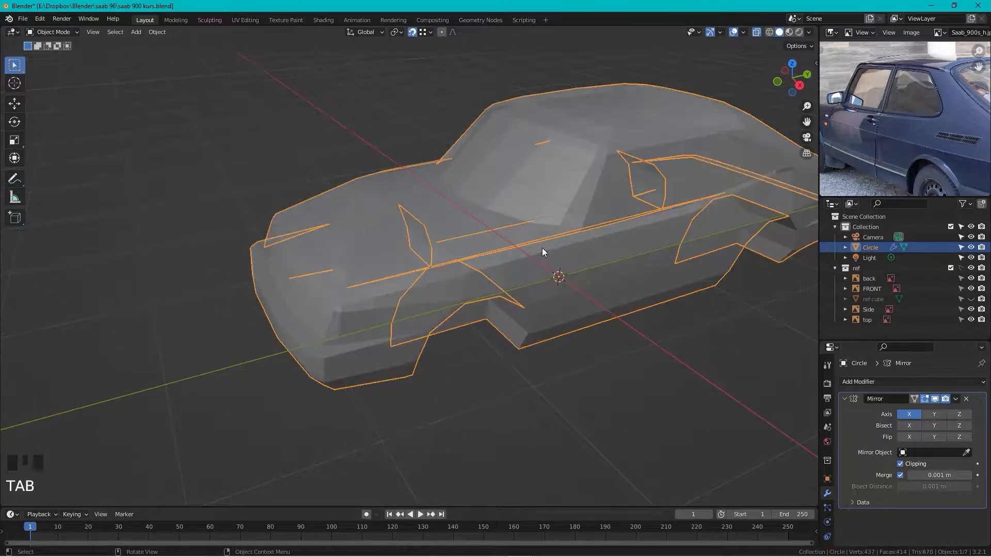
scroll(541, 248, down, 4)
click(622, 308)
click(756, 32)
middle_drag(449, 150, 479, 192)
scroll(551, 185, up, 4)
scroll(551, 186, down, 3)
scroll(495, 206, up, 4)
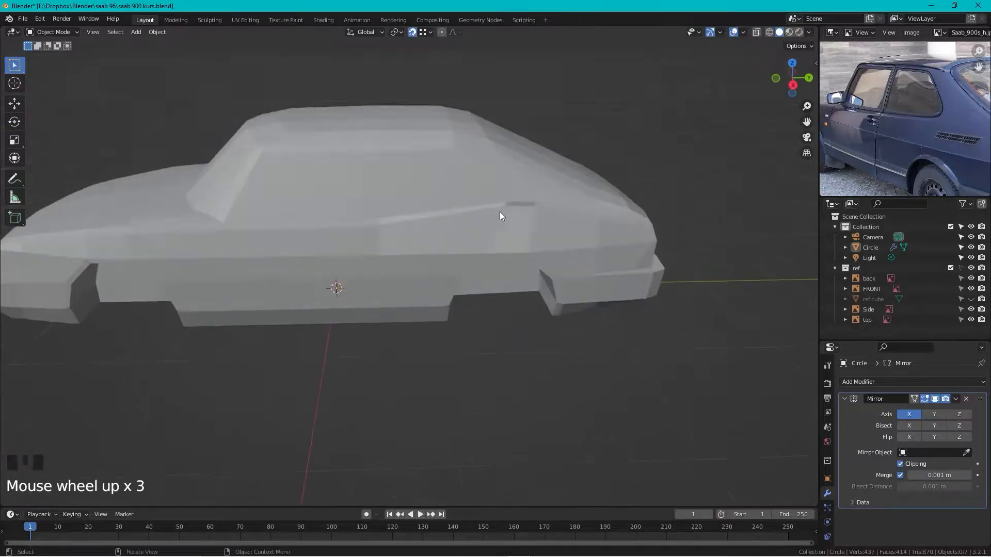
middle_drag(564, 181, 258, 171)
- Move the four vertices of the crease behind the rear side window about 0.04 m inward along X in top view
key(Tab)
scroll(478, 237, up, 3)
shift+middle_drag(258, 170, 521, 238)
middle_drag(521, 237, 456, 266)
shift+middle_drag(463, 219, 498, 244)
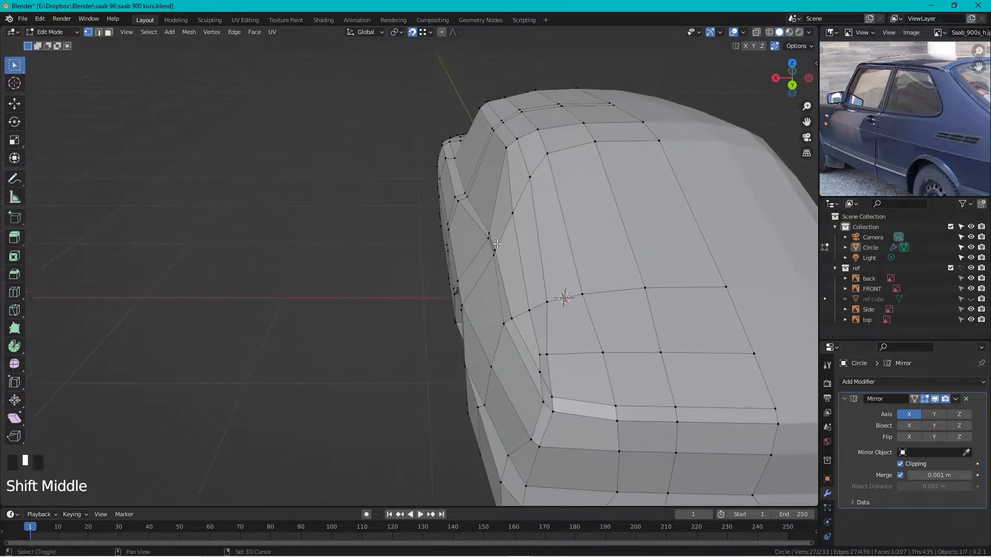
scroll(499, 244, up, 2)
click(537, 213)
shift+click(513, 240)
middle_drag(534, 253, 509, 309)
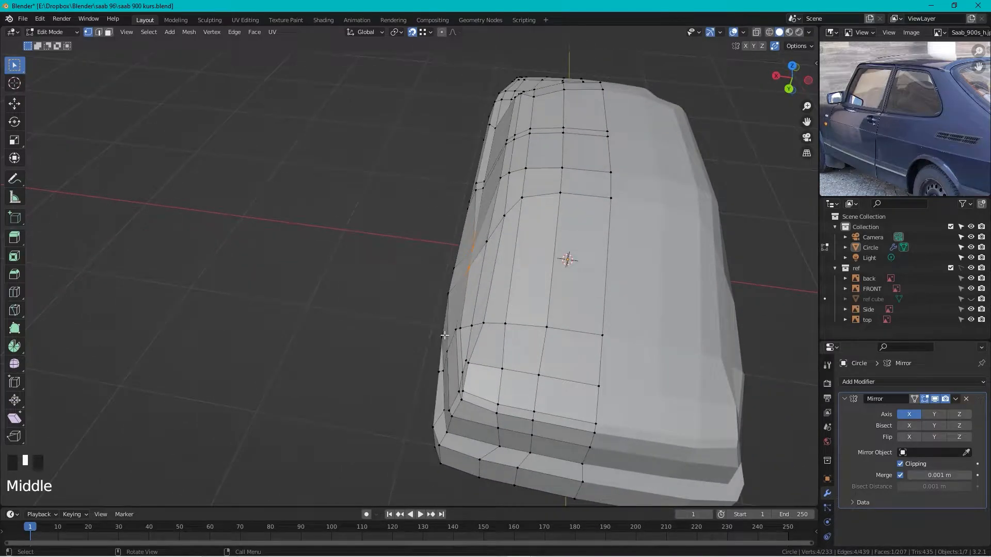
click(793, 67)
shift+middle_drag(390, 208, 371, 161)
scroll(424, 203, up, 4)
scroll(424, 204, down, 3)
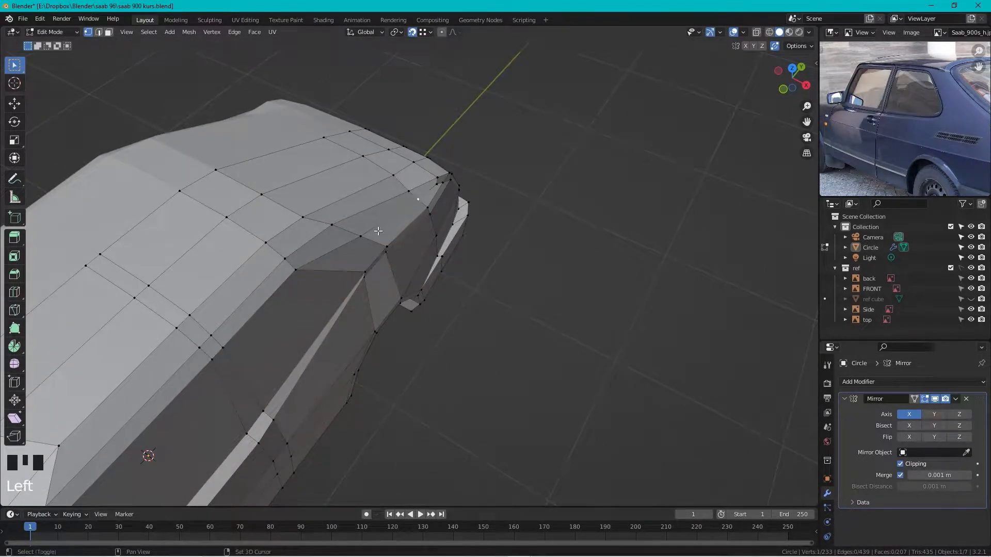
middle_drag(374, 235, 403, 226)
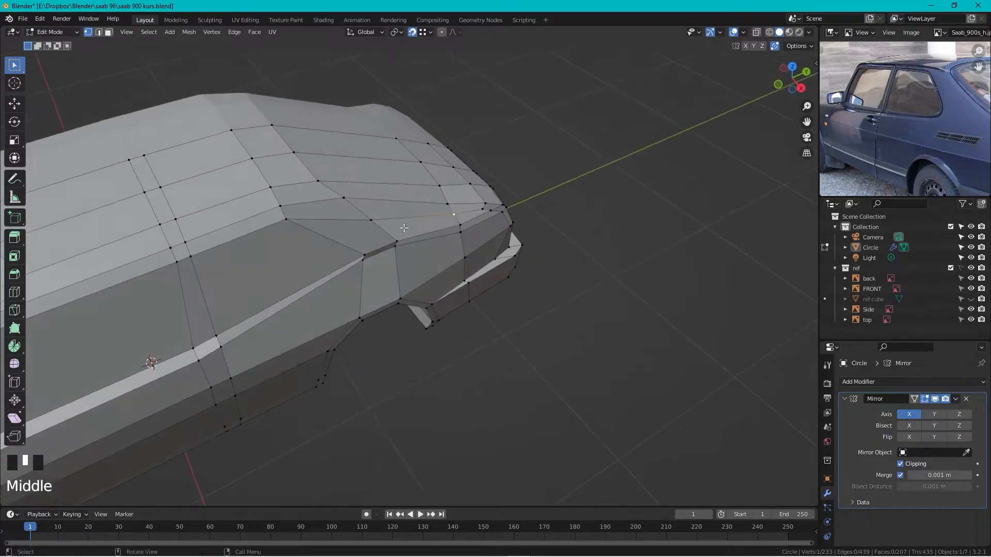
click(396, 242)
shift+click(460, 227)
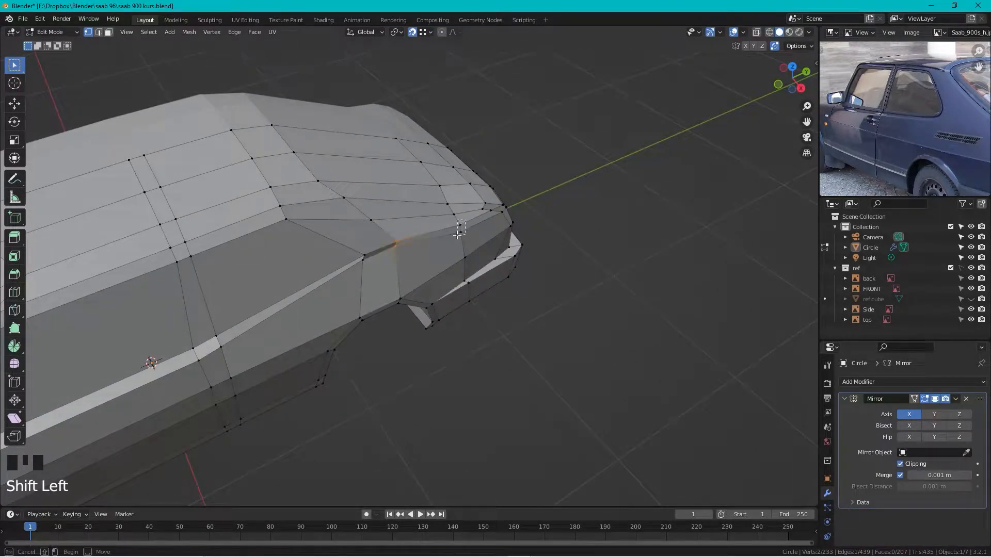
click(784, 68)
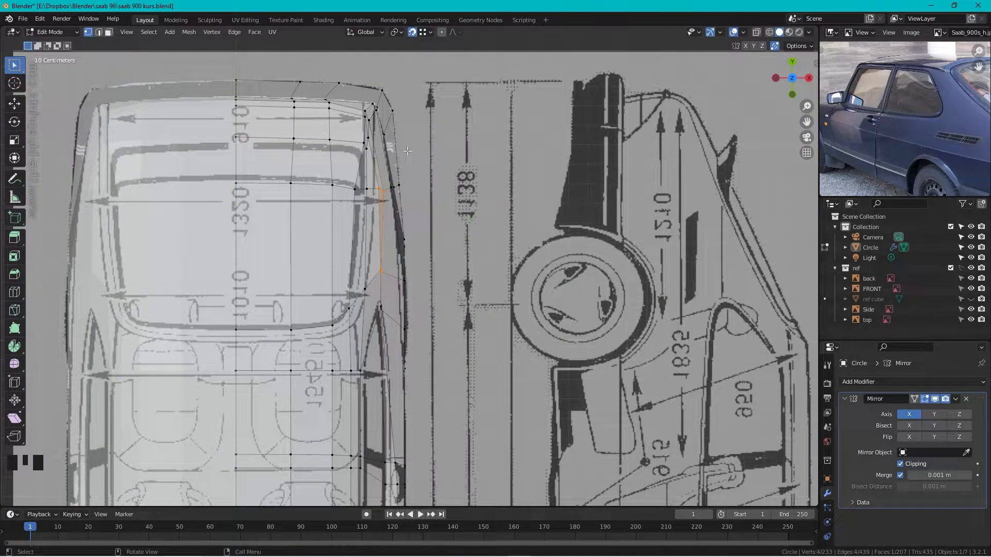
key(g)
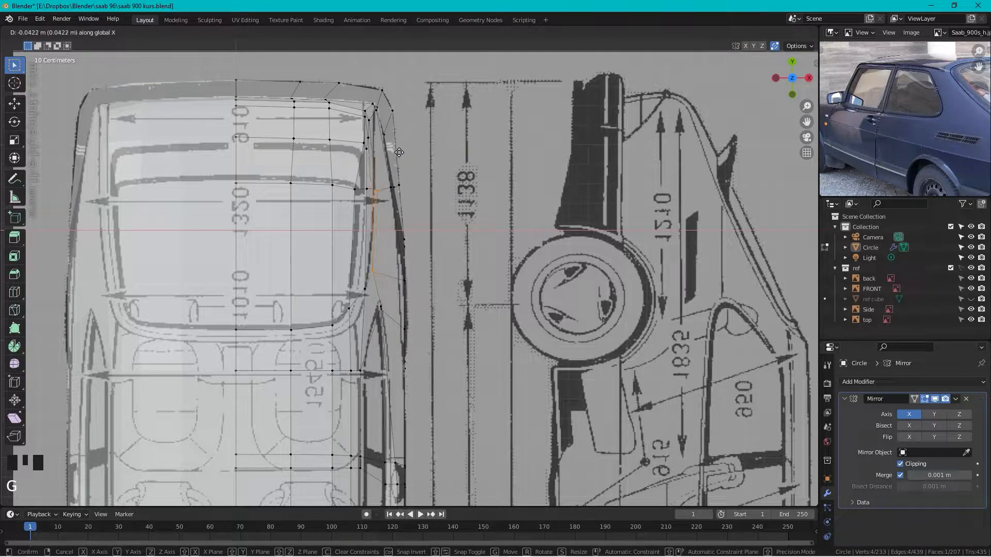
click(400, 152)
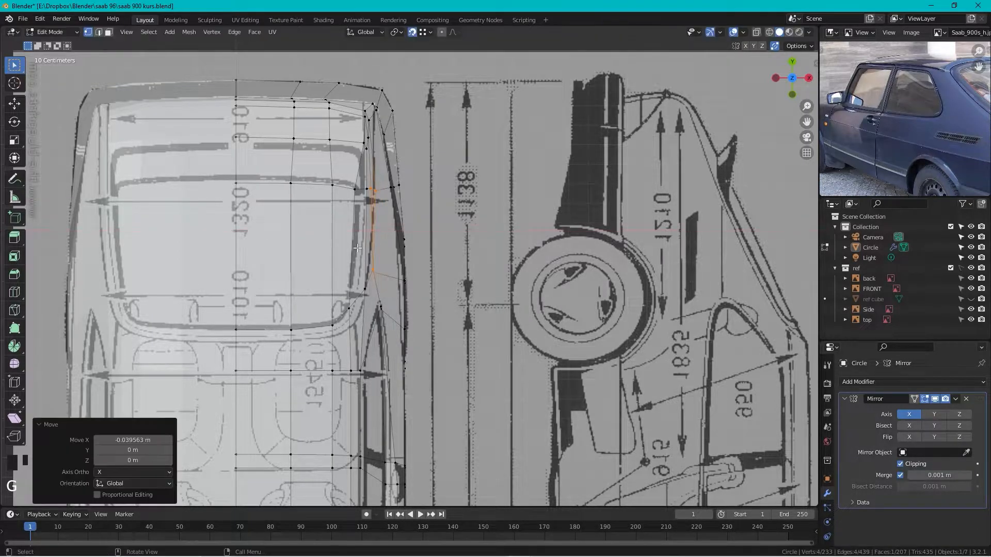
- Move the crease's front vertex pair at the rear pillar base about 0.013 m further inward along X
click(370, 277)
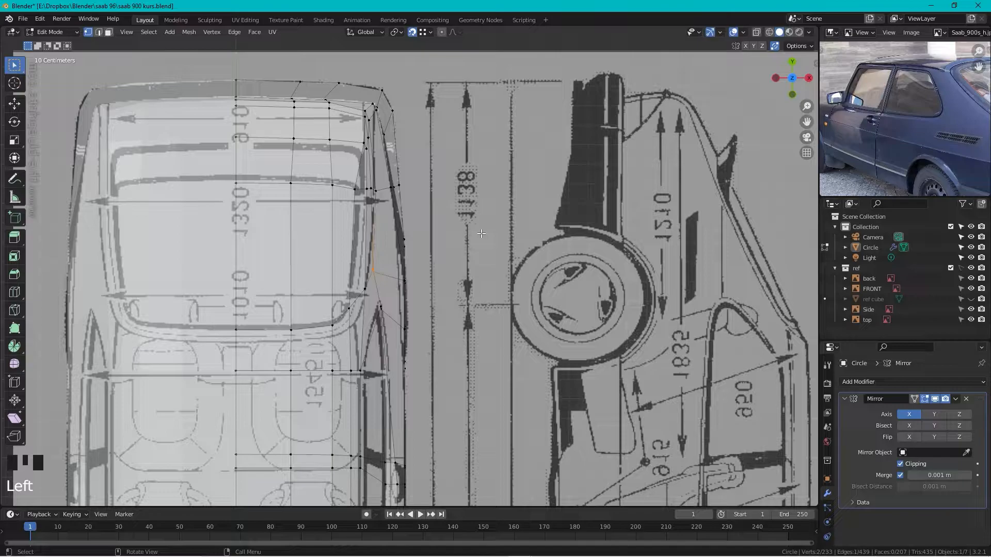
key(g)
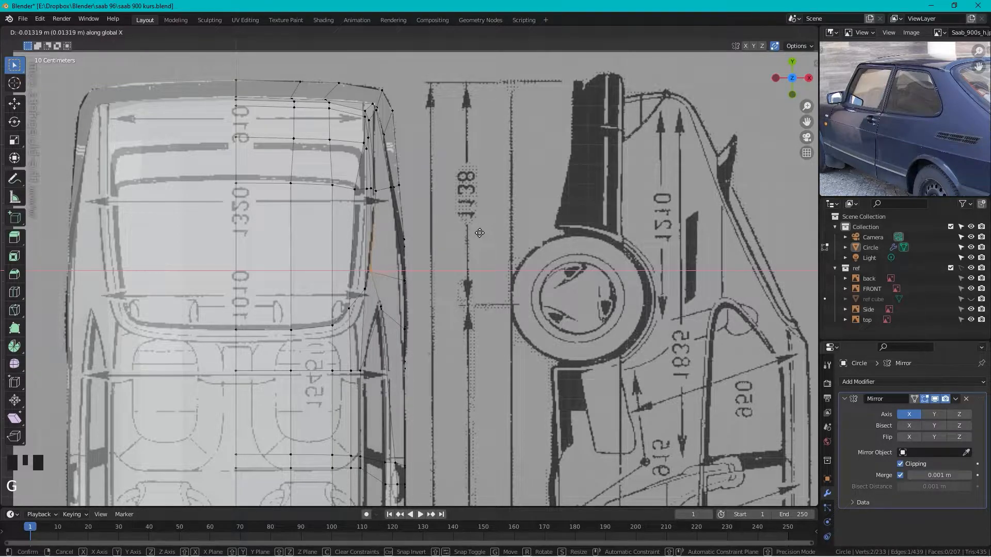
click(480, 233)
- Pan the reference photo to the car's rear quarter and compare the model's rear pillar and crease with it
middle_drag(480, 233, 407, 163)
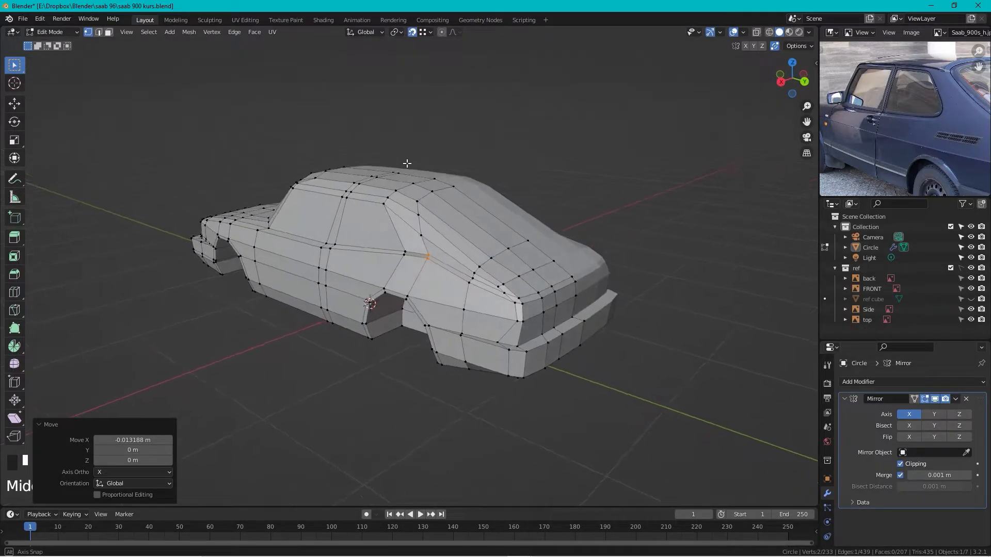
drag(977, 66, 878, 92)
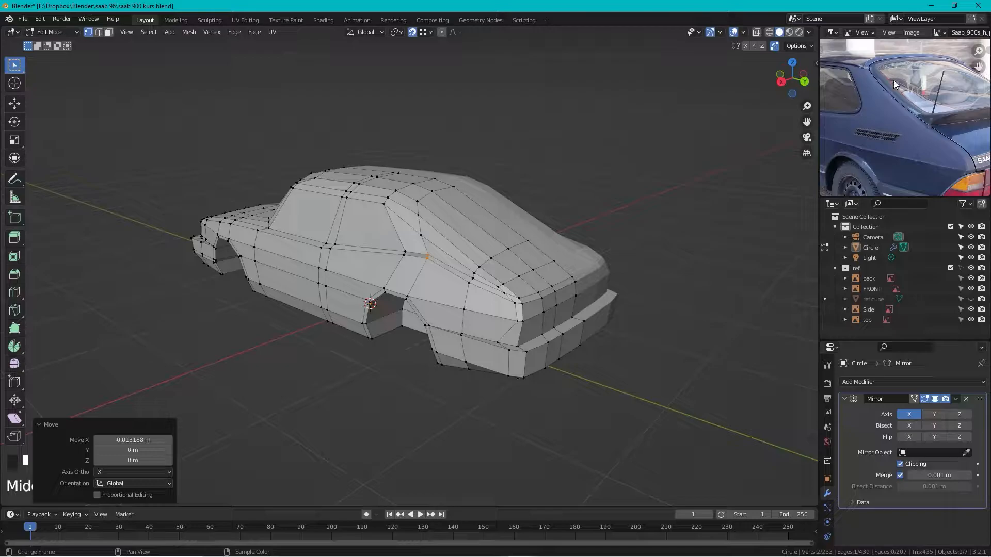
middle_drag(495, 243, 463, 258)
middle_drag(455, 238, 401, 332)
- Undo the latest edits to the rear crease vertices
key(Tab)
key(ctrl+z)
key(ctrl+z)
key(ctrl+z)
- Move the vertex pair at the base of the rear pillar about 0.017 m outward along X and check the surface in Object Mode
scroll(479, 339, up, 4)
click(439, 344)
scroll(424, 338, up, 2)
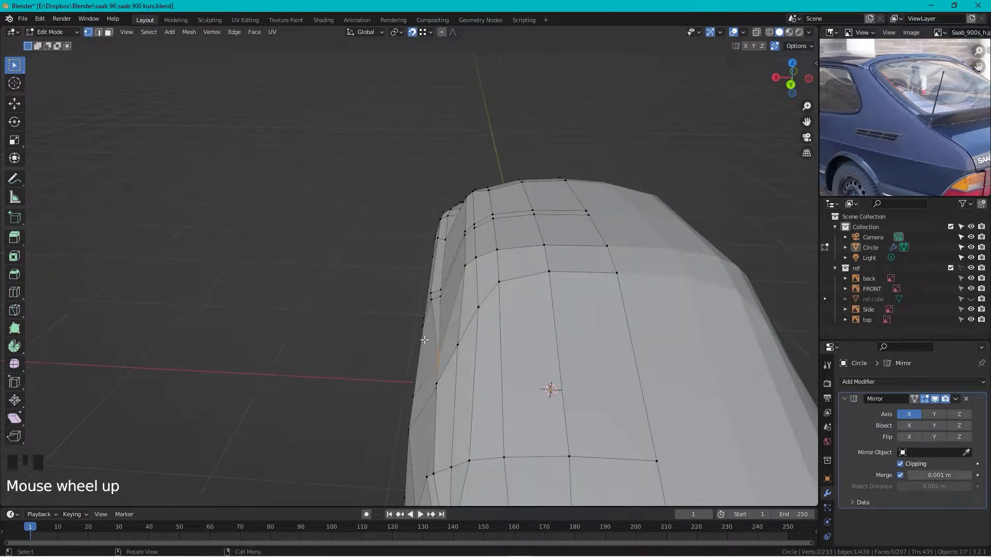
key(g)
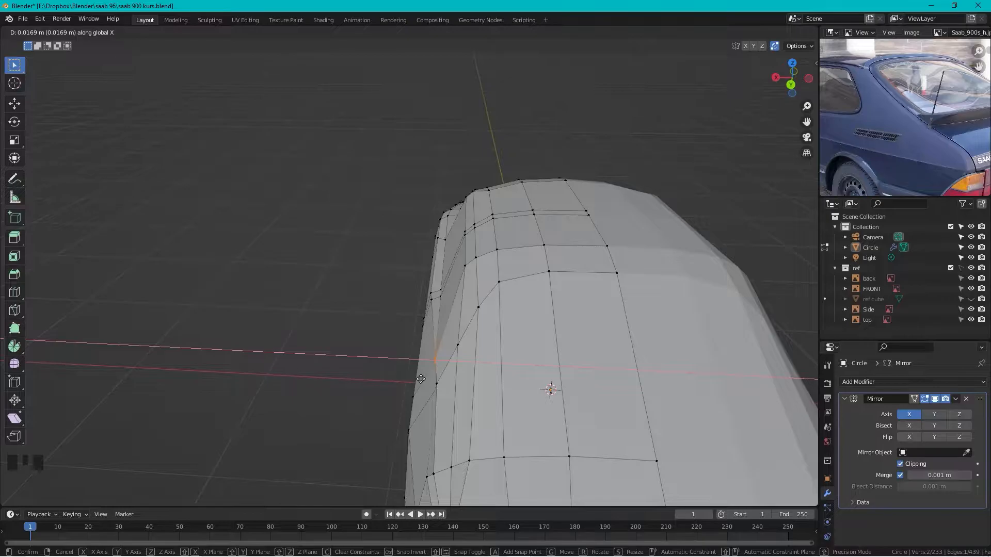
click(419, 379)
middle_drag(398, 394, 385, 372)
key(Tab)
key(Tab)
- Smooth the two upper crease vertices between the rear side window's corner and the rear pillar base, and check the shape
shift+middle_drag(458, 397, 456, 365)
click(454, 367)
shift+click(473, 377)
right_click(219, 233)
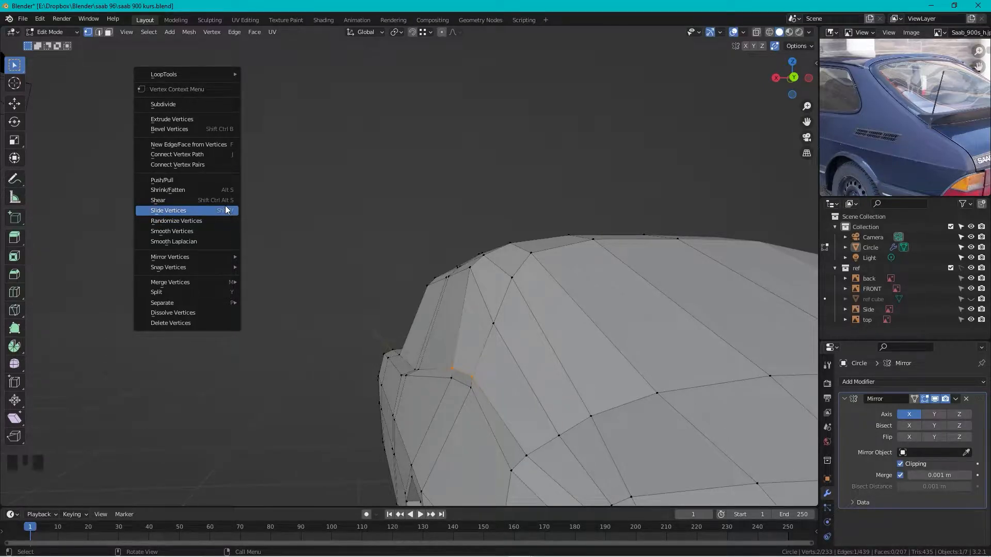
click(214, 232)
middle_drag(215, 231, 449, 325)
key(Tab)
scroll(478, 316, down, 1)
scroll(470, 317, up, 4)
key(Tab)
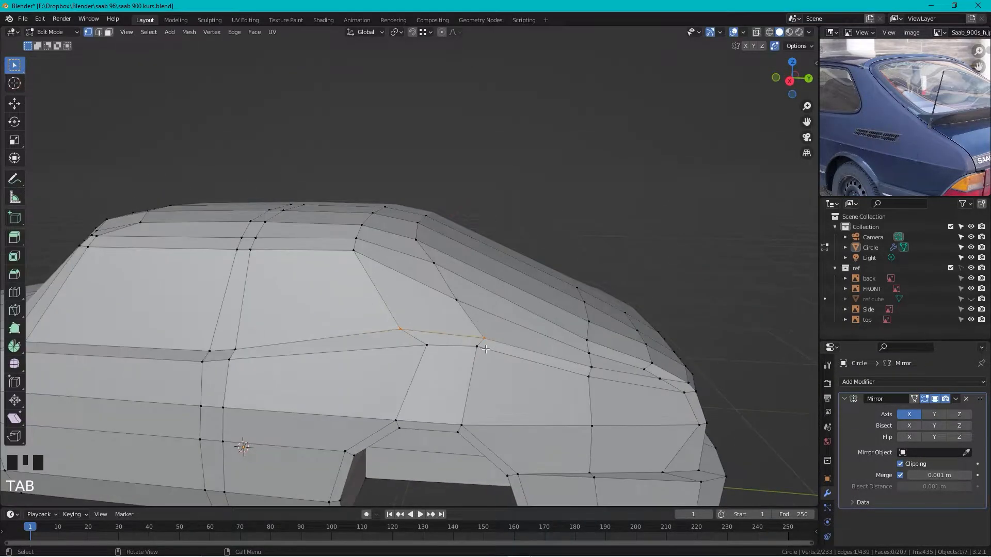
- Slide the lower crease vertex beneath the rear pillar base rearward along its edge, by a factor of about 0.12 and again about 0.14
click(472, 348)
key(g)
key(g)
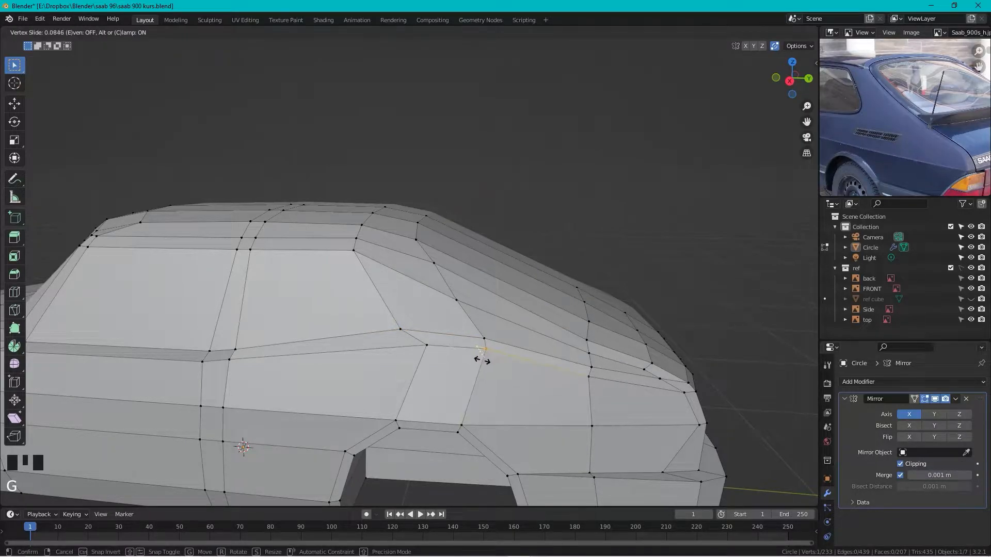
click(481, 360)
key(g)
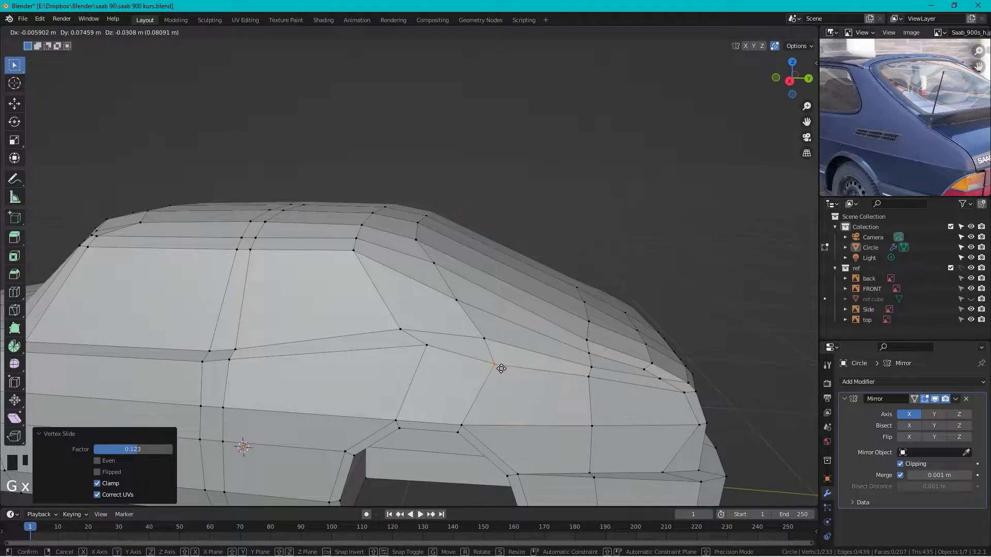
key(g)
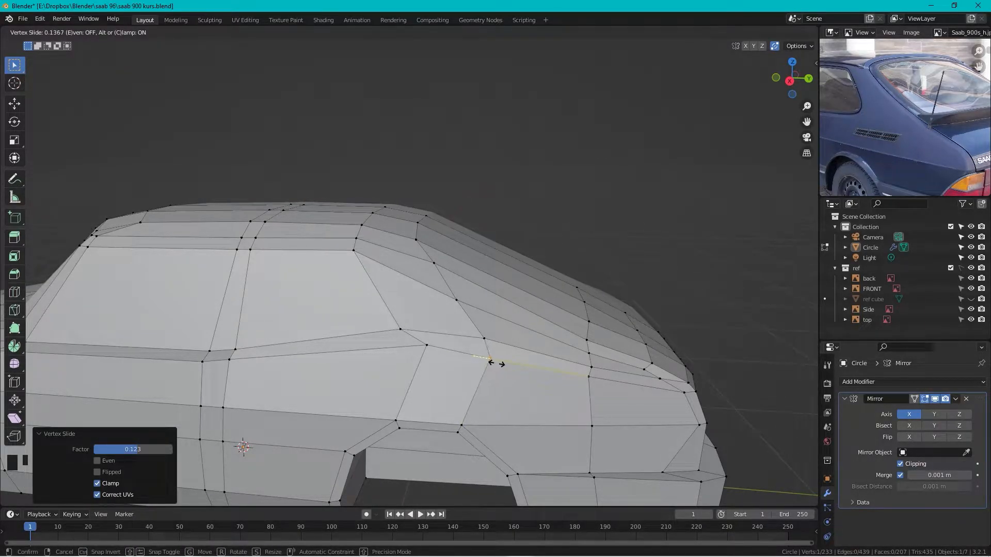
click(495, 364)
- Slide the lower crease vertex below the rear side window's corner along its connected edges to even out the topology
click(431, 344)
key(g)
key(g)
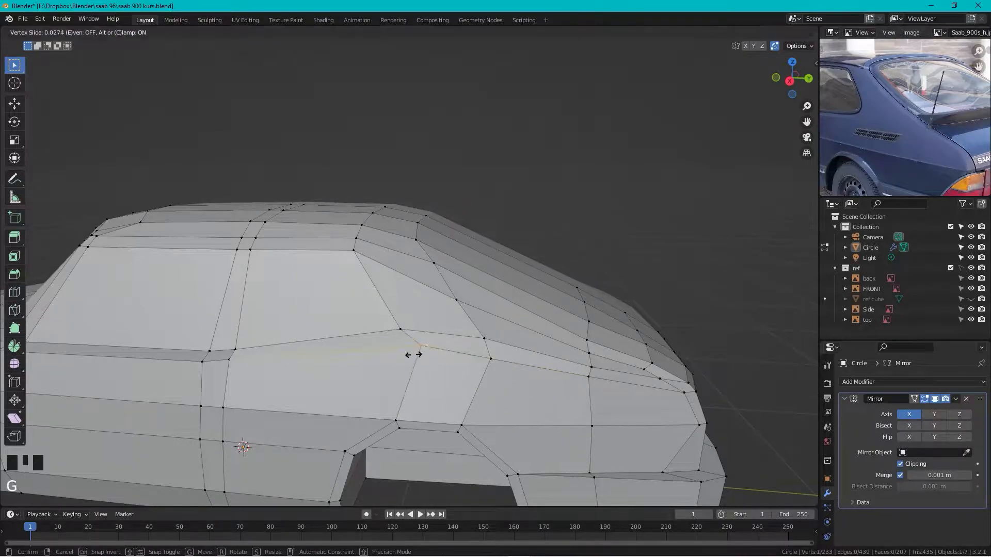
click(398, 360)
key(g)
key(g)
click(402, 371)
- Leave Edit Mode and place the 3D cursor at the centre of the front wheel on the side blueprint
key(Tab)
middle_drag(508, 366, 599, 329)
scroll(599, 329, down, 4)
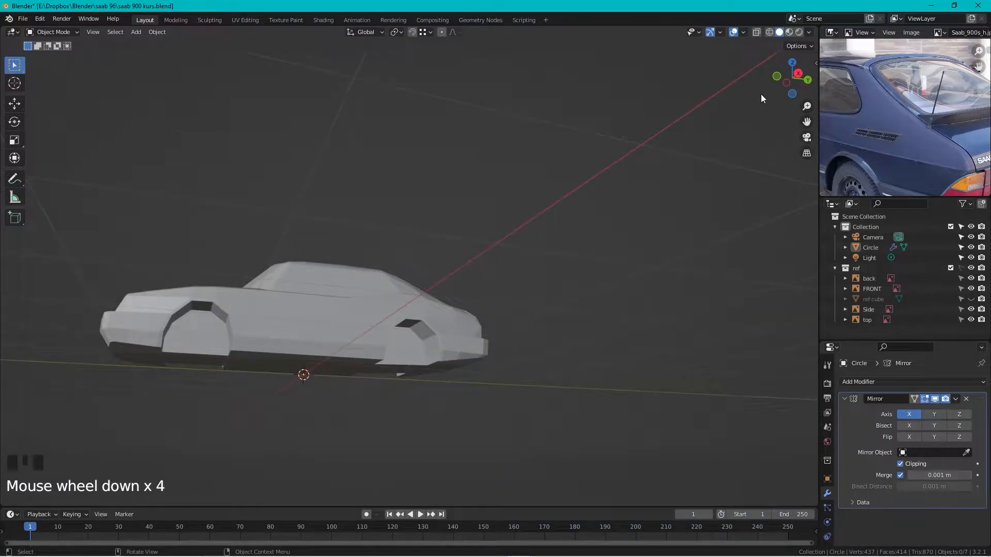
click(784, 83)
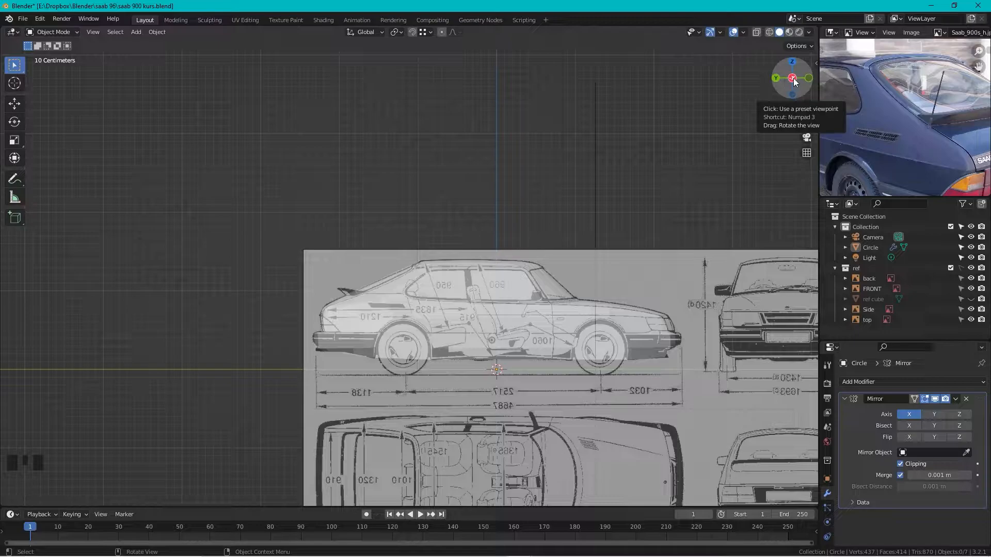
click(790, 79)
shift+middle_drag(535, 318, 446, 213)
scroll(529, 249, up, 5)
scroll(438, 214, up, 1)
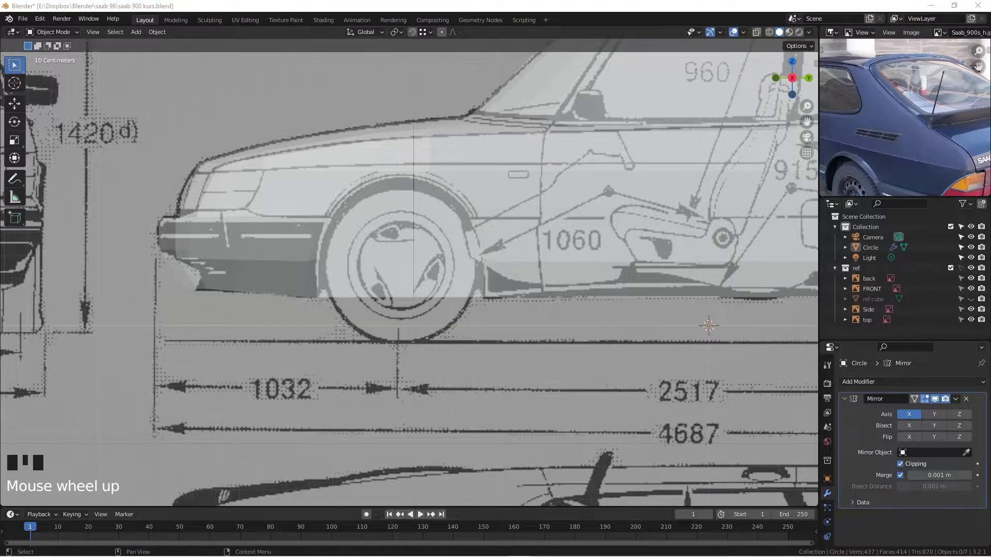
middle_drag(384, 239, 447, 238)
click(801, 79)
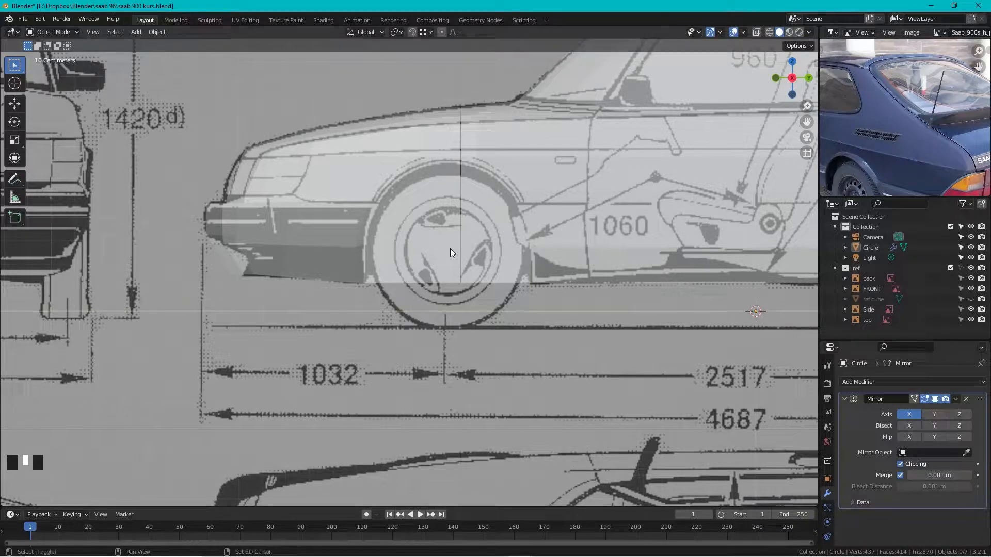
shift+right_click(450, 249)
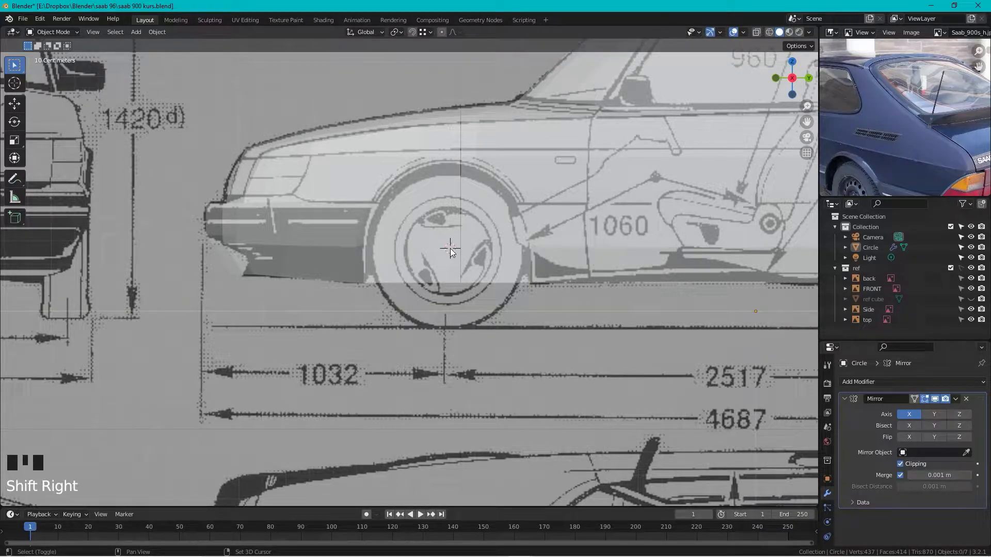
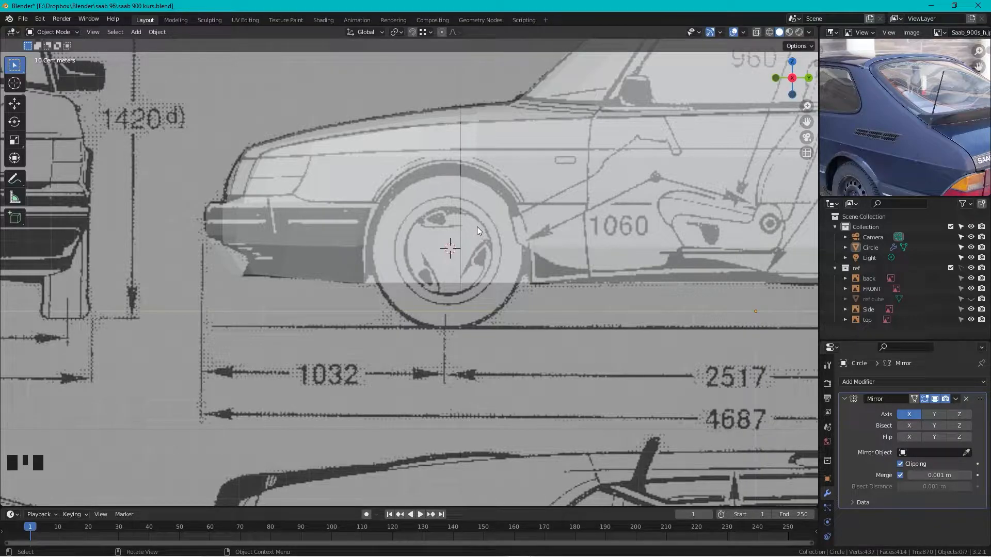
- Add a mesh circle at the 3D cursor on the front wheel and set its Y rotation to 90°
key(shift+a)
mouse_move(477, 227)
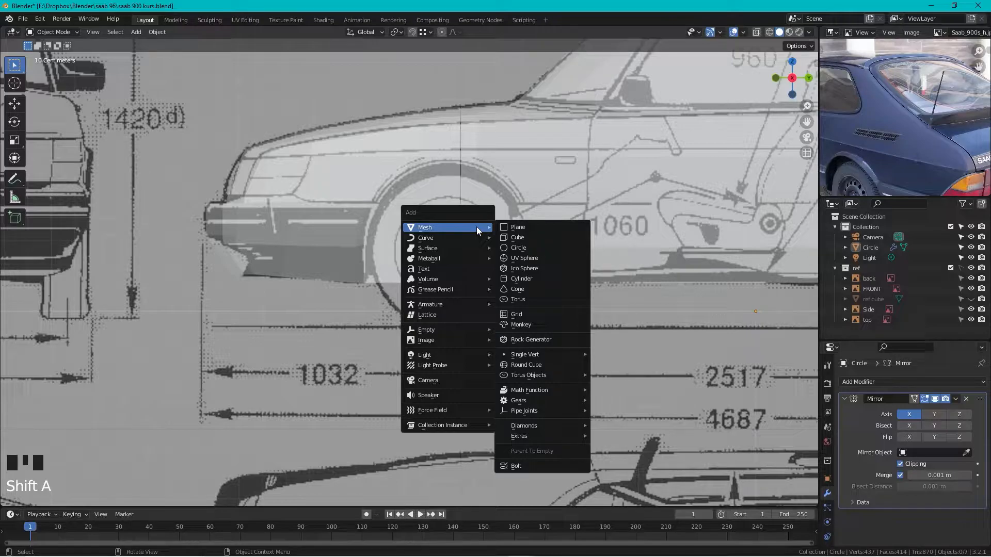
click(521, 247)
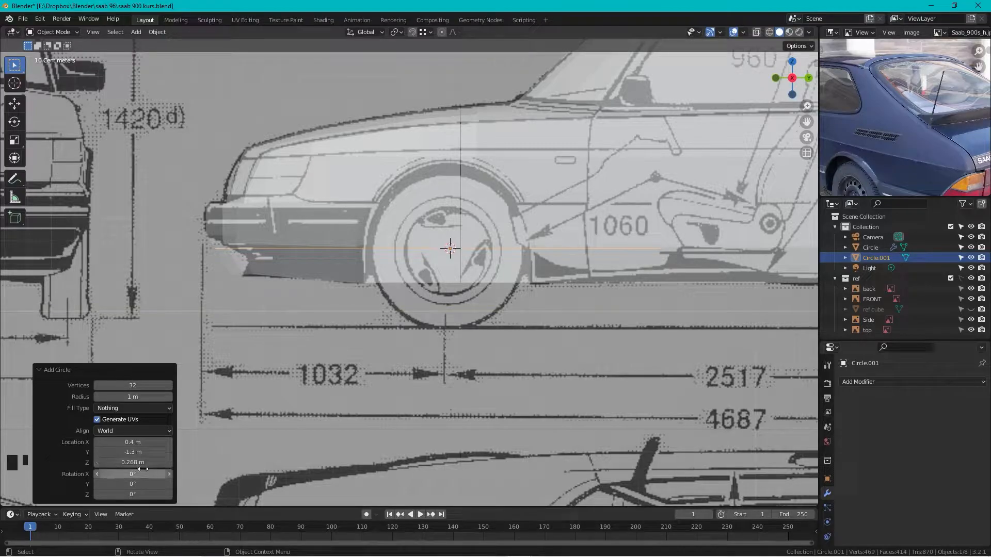
click(130, 485)
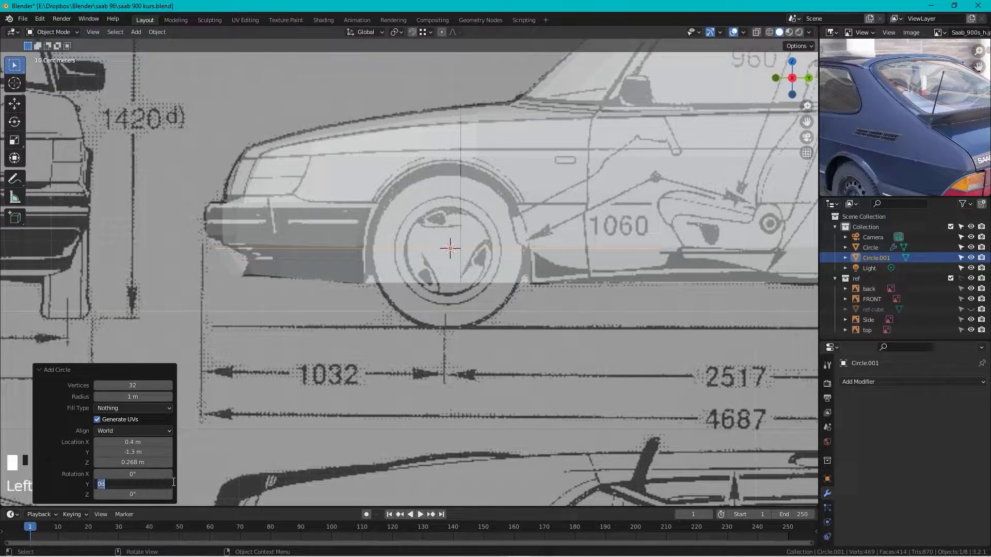
text(90)
key(Return)
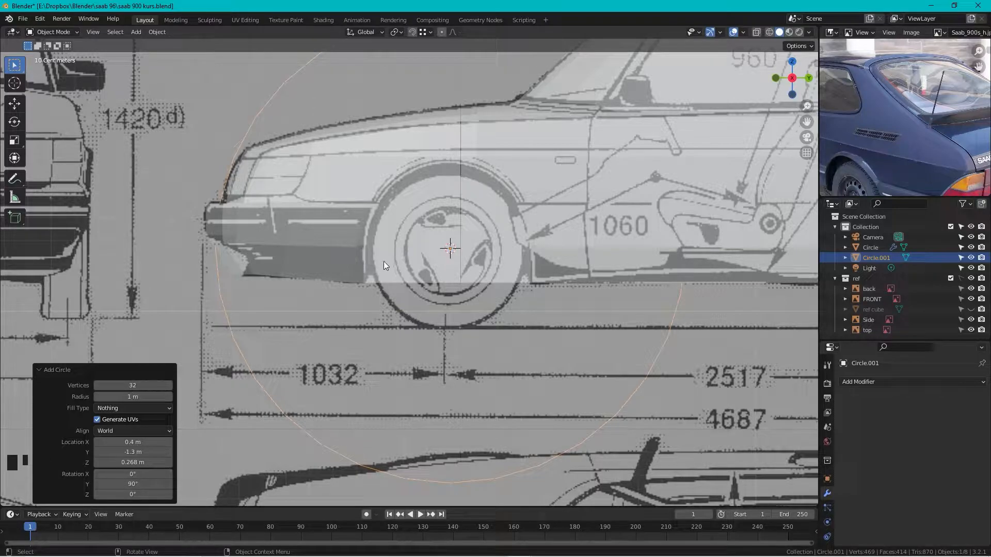
- Give the circle 12 vertices and a 0.32 m radius, and move it onto the tyre outline in the side blueprint
click(144, 386)
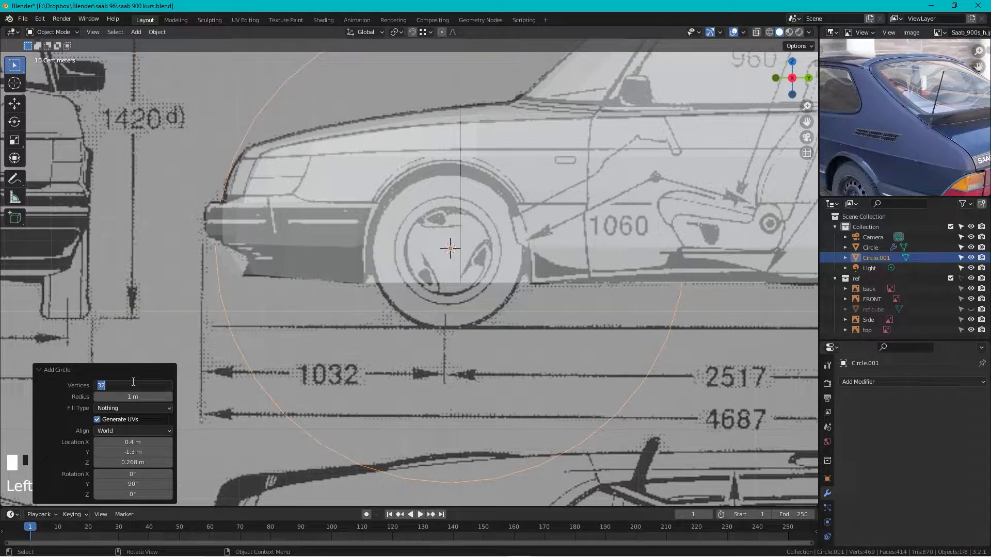
text(12)
key(Return)
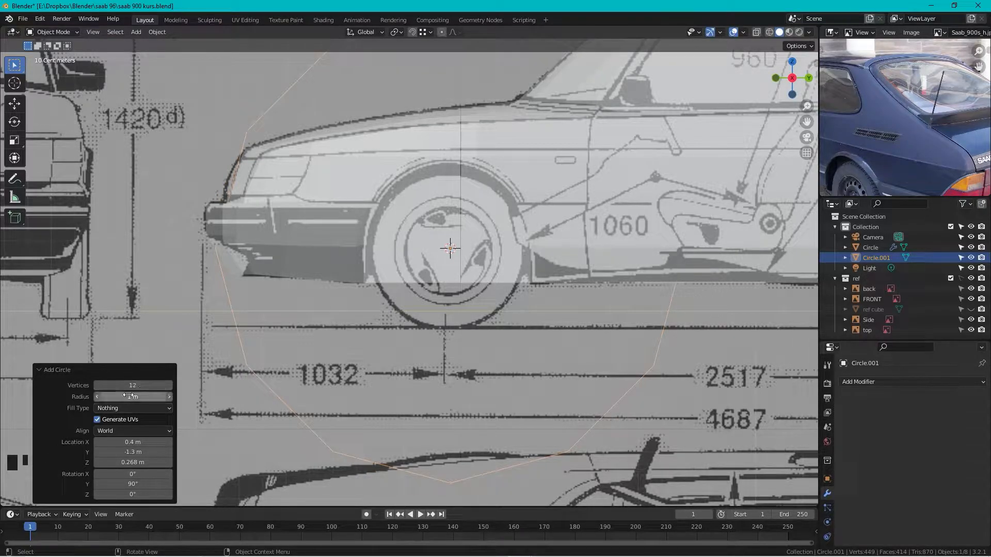
drag(147, 397, 109, 398)
key(g)
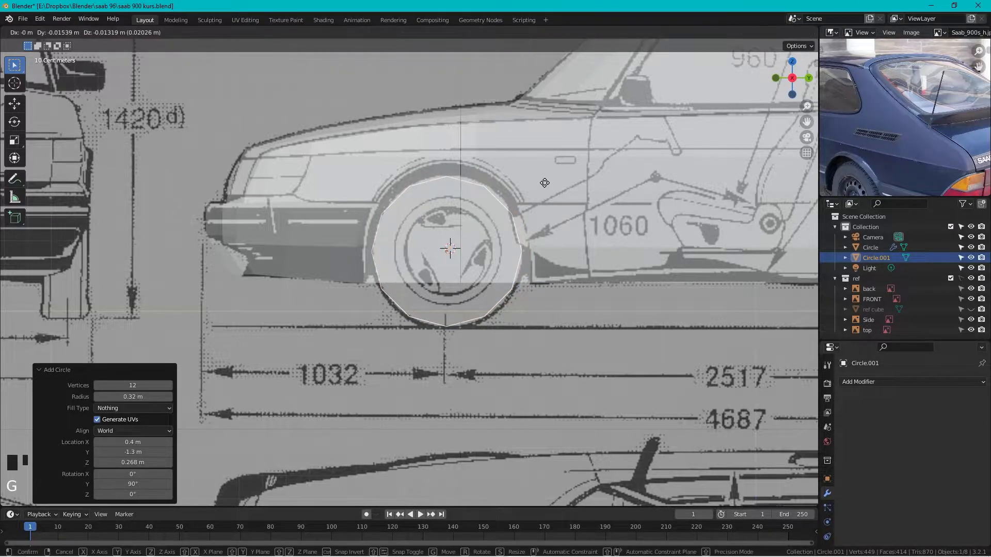
click(545, 183)
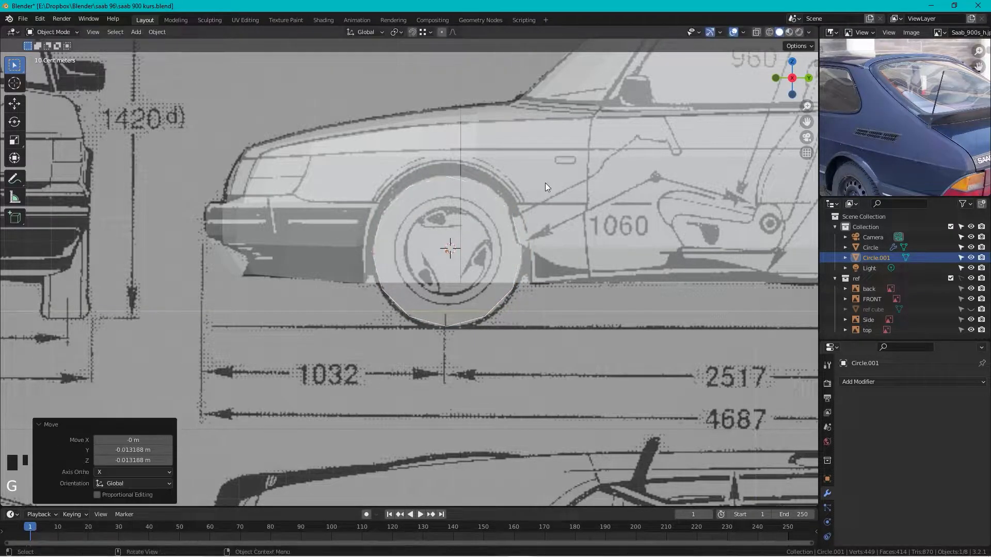
- Move the wheel circle outward along X by about 0.09 m
scroll(447, 199, down, 2)
middle_drag(447, 200, 509, 229)
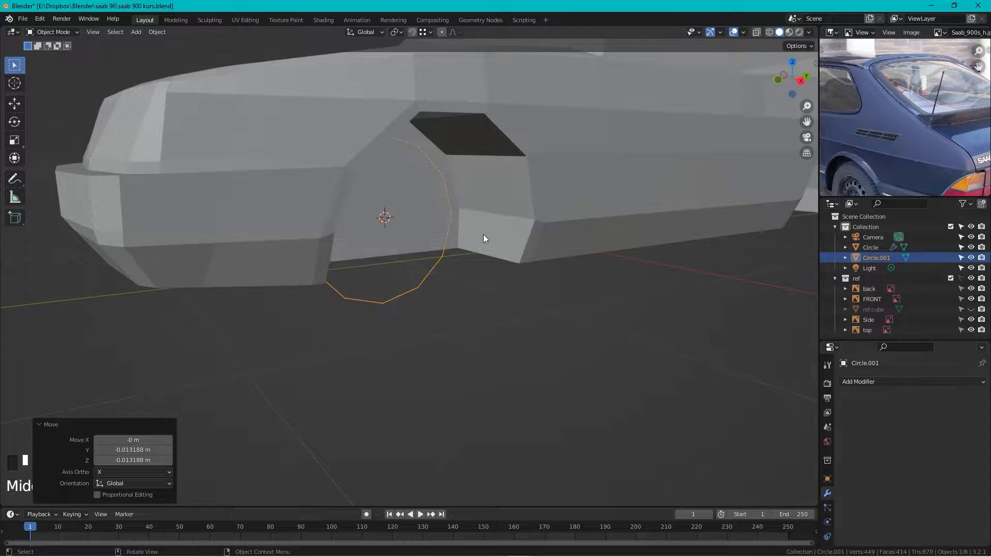
key(g)
key(x)
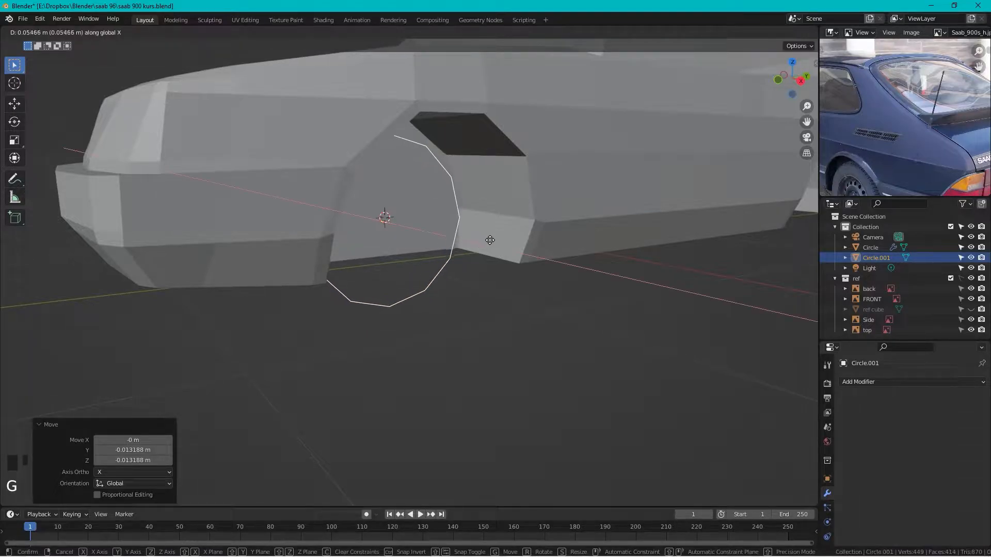
click(485, 246)
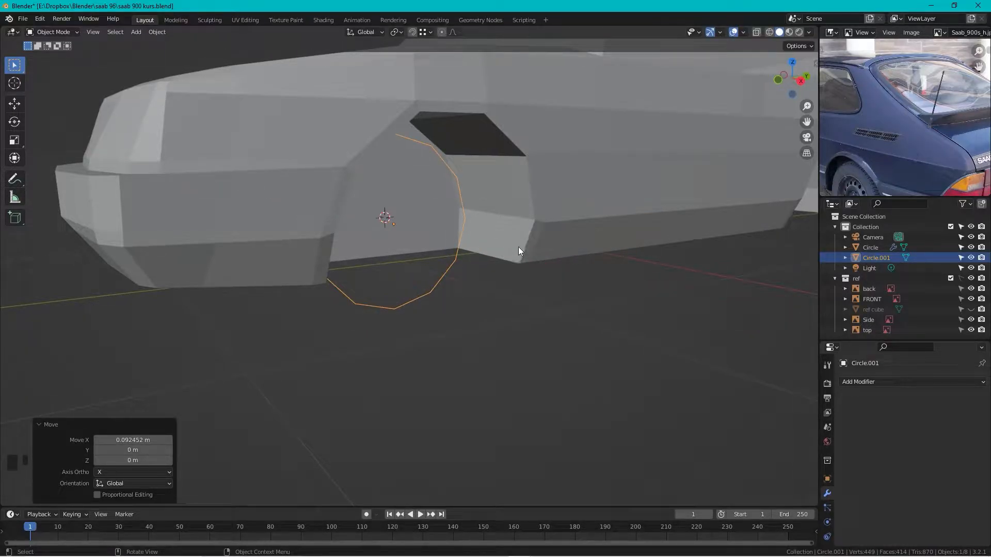
- Extrude the whole circle outward along X by about 0.35 m to form the tyre's tread band
key(Tab)
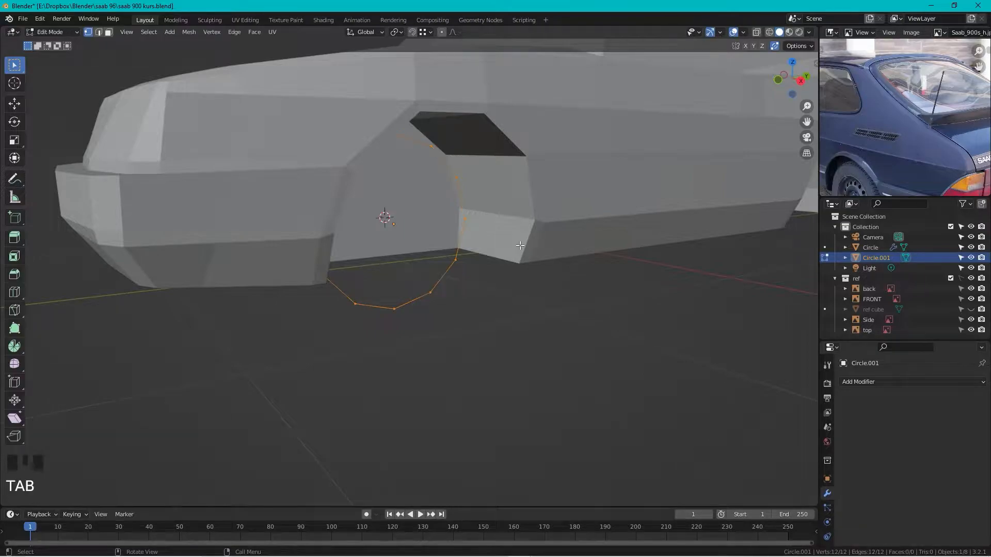
key(e)
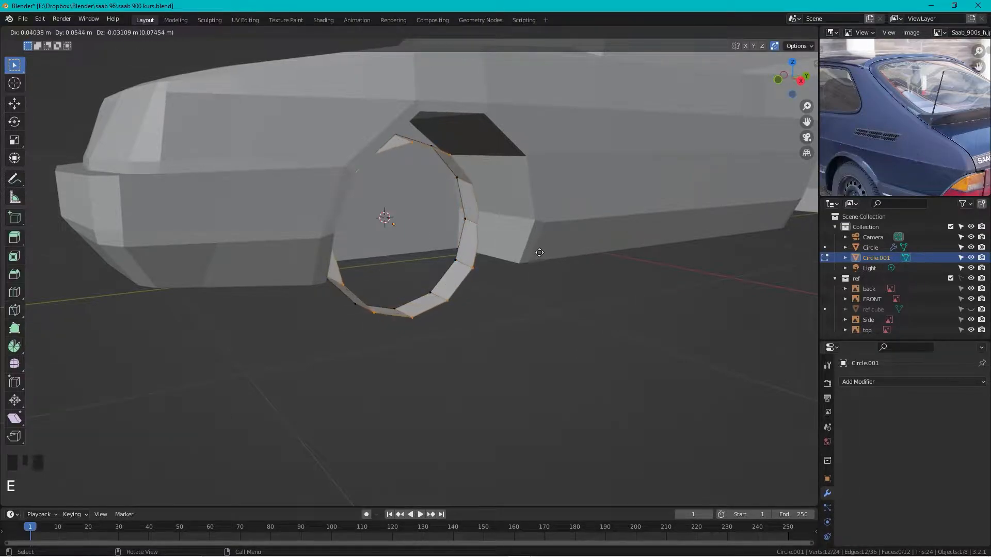
click(585, 240)
- With X-ray on in front view, move the band's inner ring of vertices outward along X by about 0.13 m towards the blueprint tyre
click(776, 79)
scroll(387, 298, down, 2)
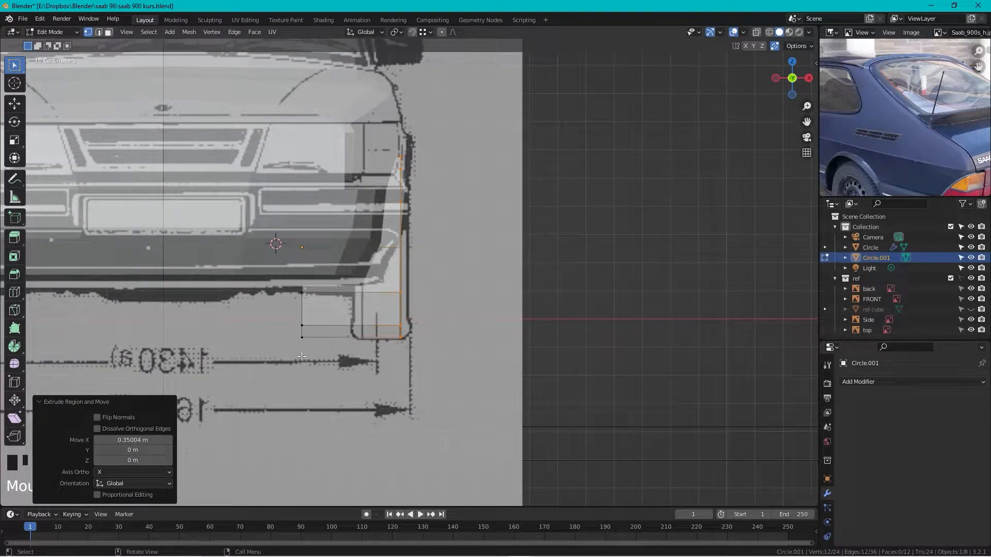
click(757, 32)
drag(302, 345, 331, 129)
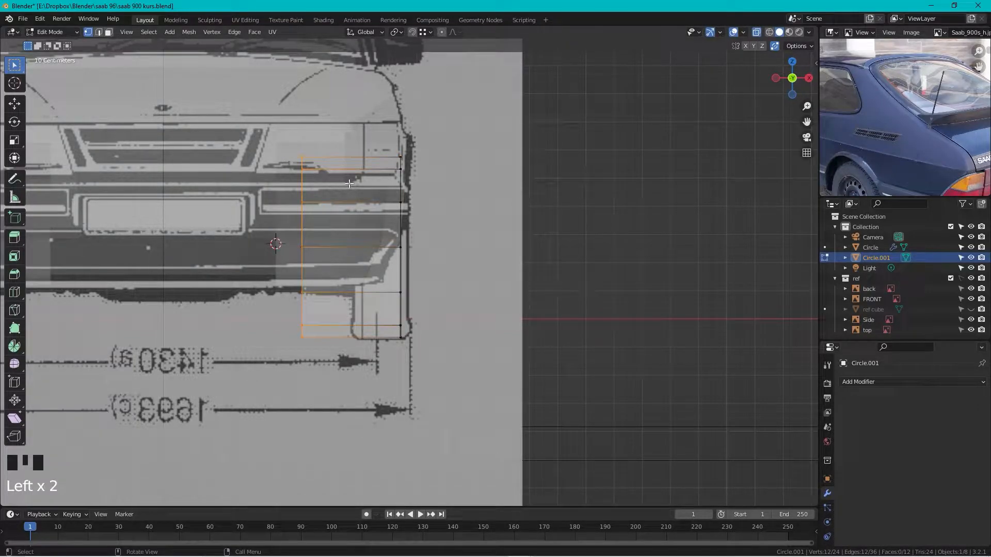
key(g)
key(x)
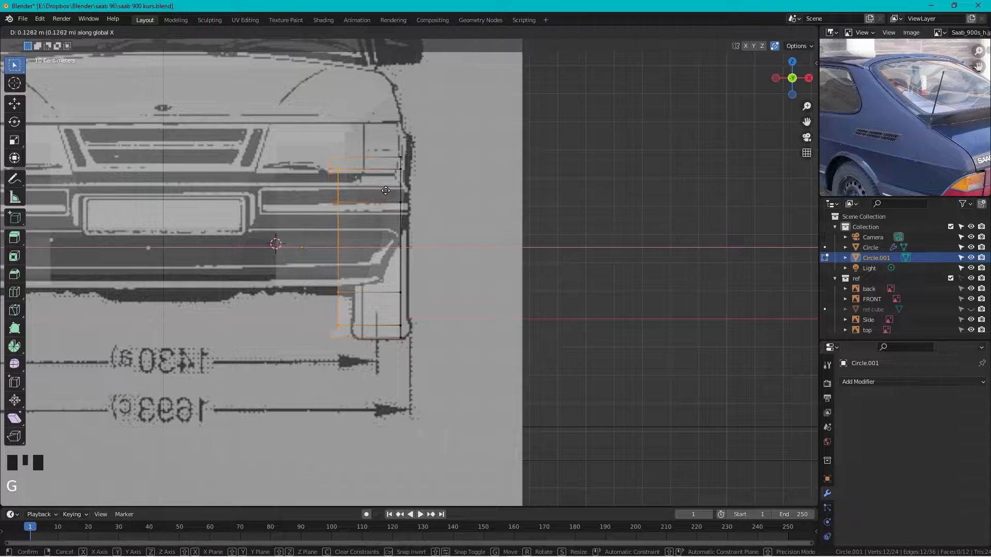
click(388, 190)
- Move the band's outer ring of vertices outward along X by about 0.033 m to match the front blueprint
drag(432, 132, 379, 339)
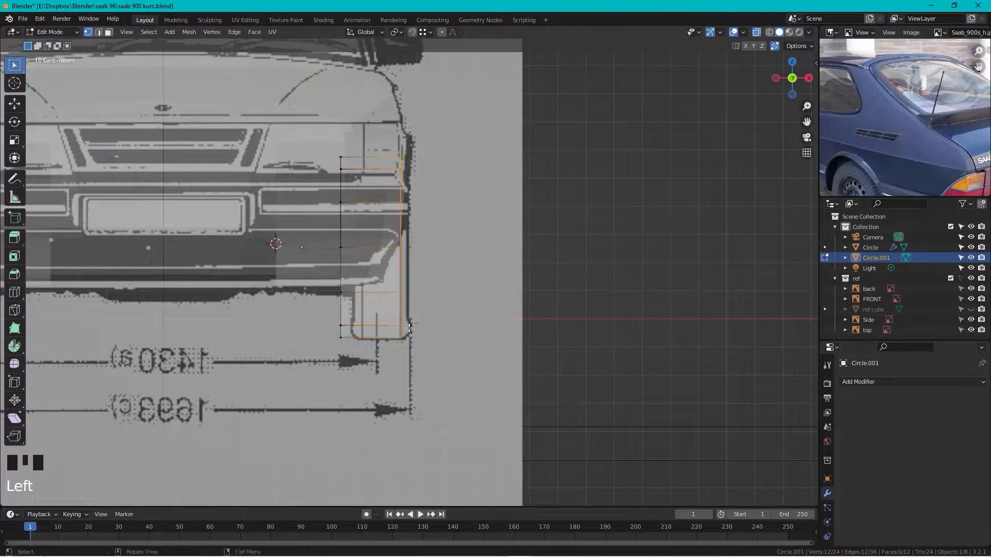
key(g)
key(x)
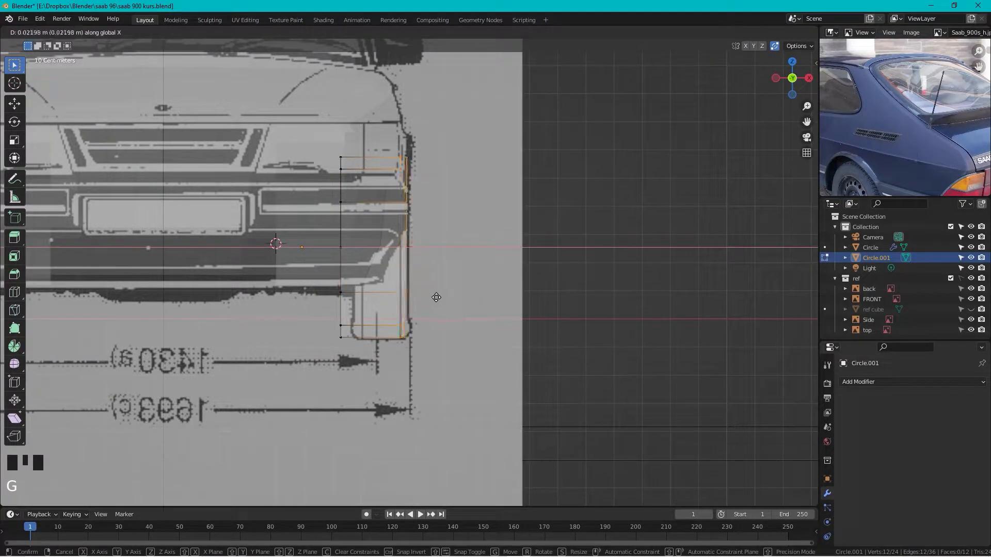
click(438, 295)
- Extrude the wheel's inner edge loop and scale it to about 0.41 to form the back face
scroll(471, 237, down, 3)
middle_drag(471, 236, 446, 234)
scroll(445, 234, up, 5)
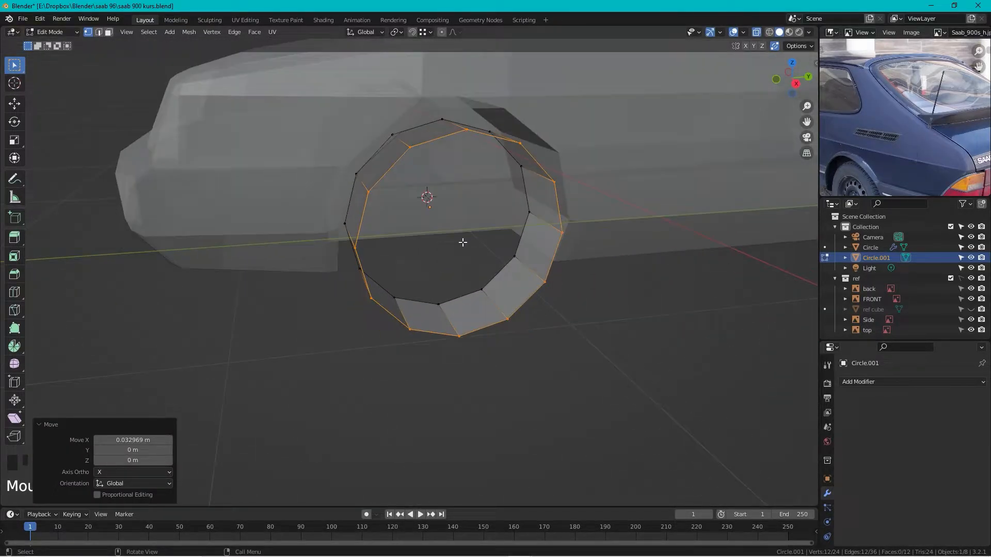
alt+click(487, 279)
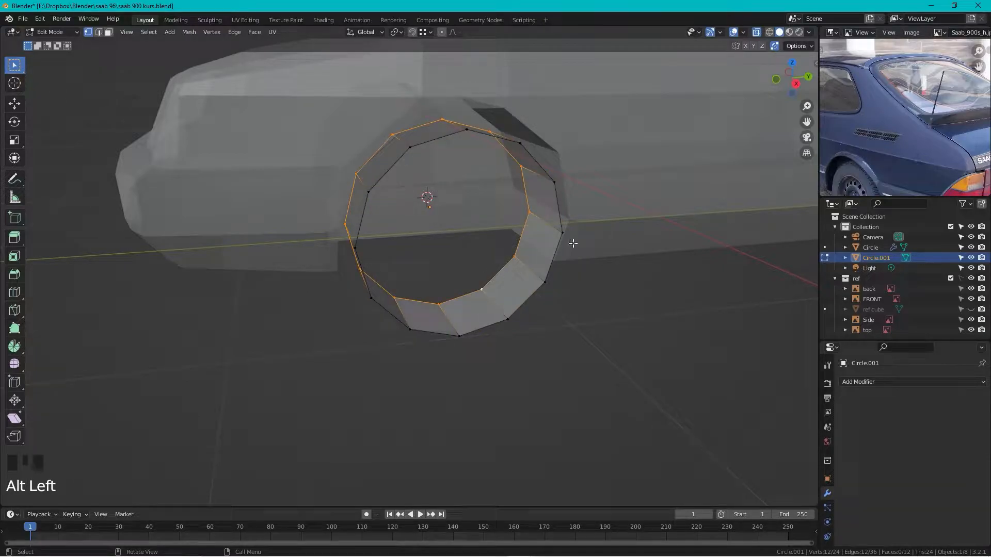
key(e)
key(s)
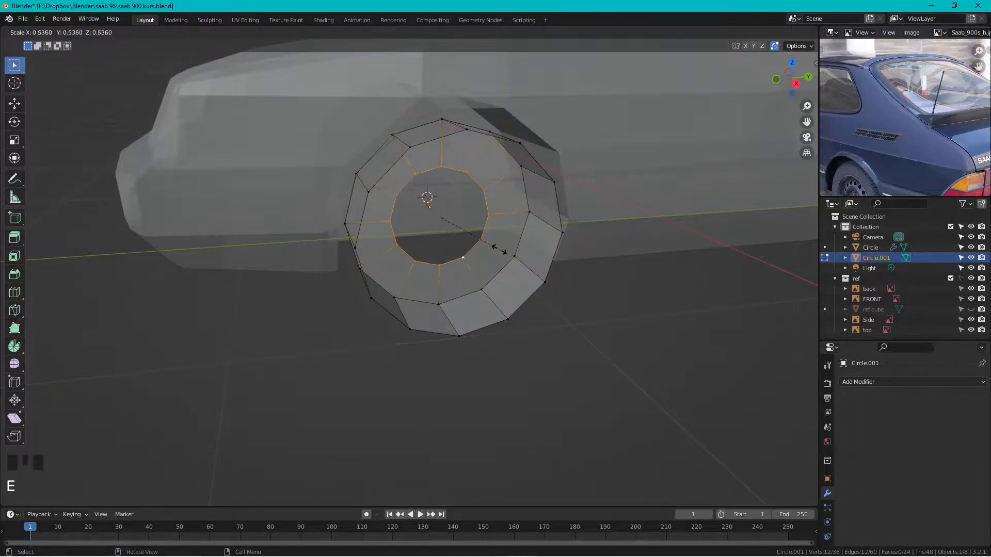
click(483, 207)
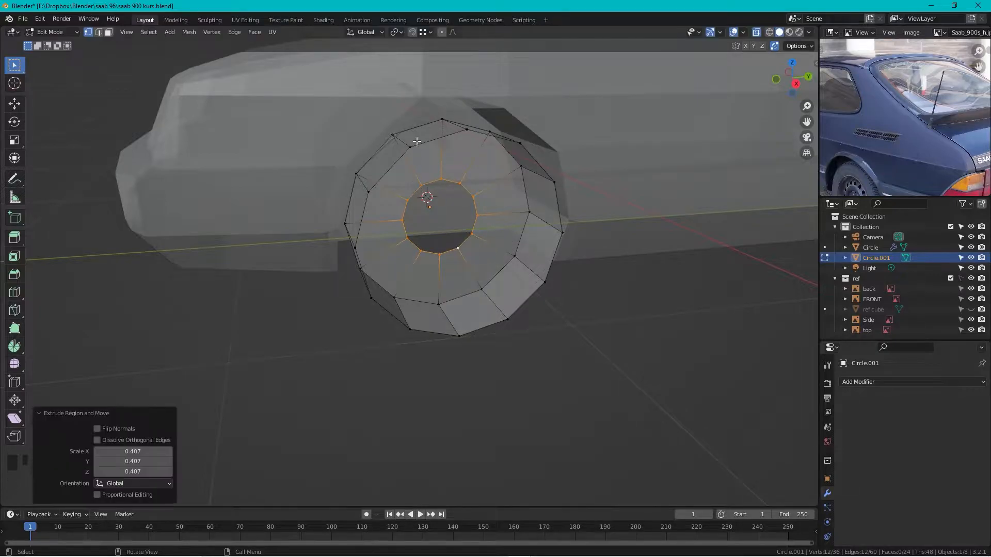
- Extrude the wheel's outer edge loop and scale it to about 0.73, matching the rim outline in the side blueprint
alt+click(434, 138)
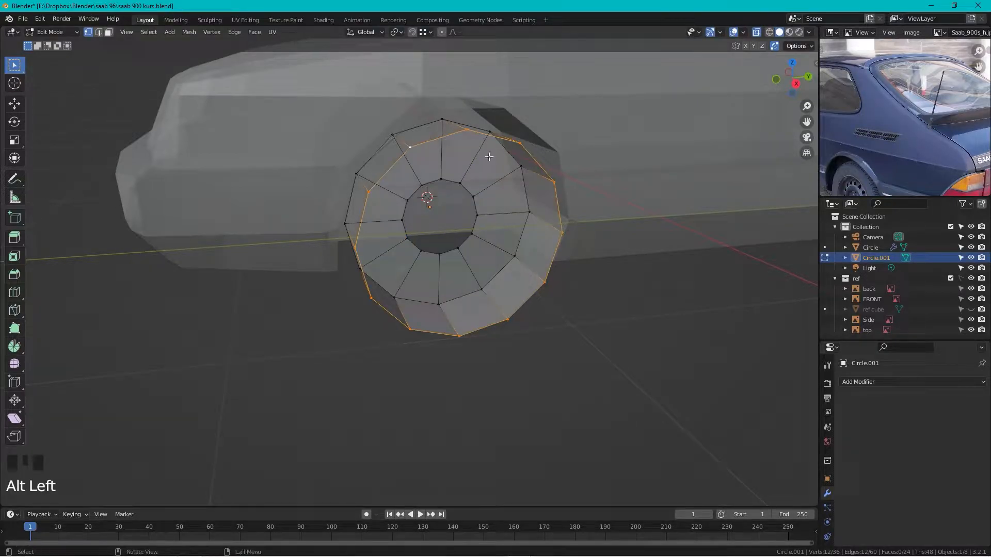
click(796, 84)
scroll(525, 113, up, 1)
key(e)
key(s)
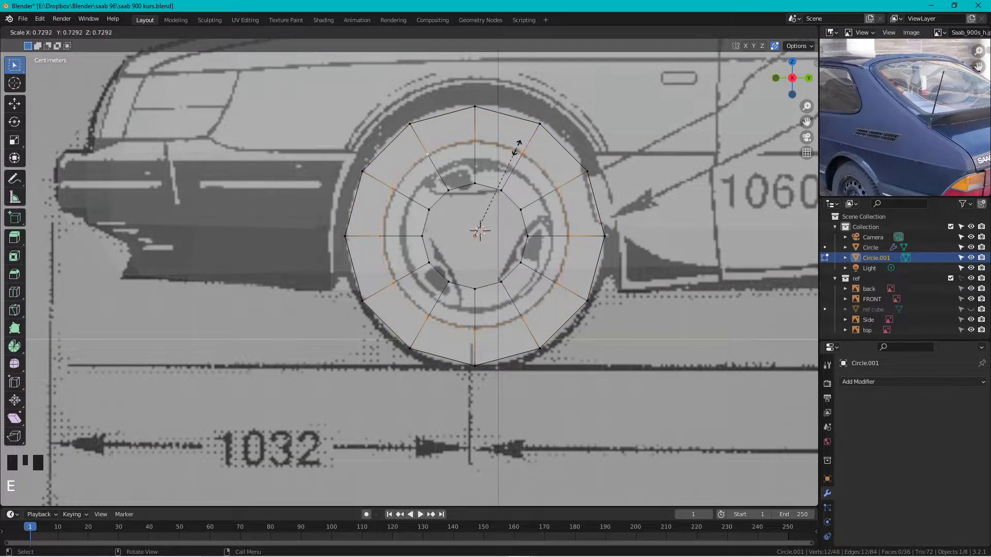
click(519, 149)
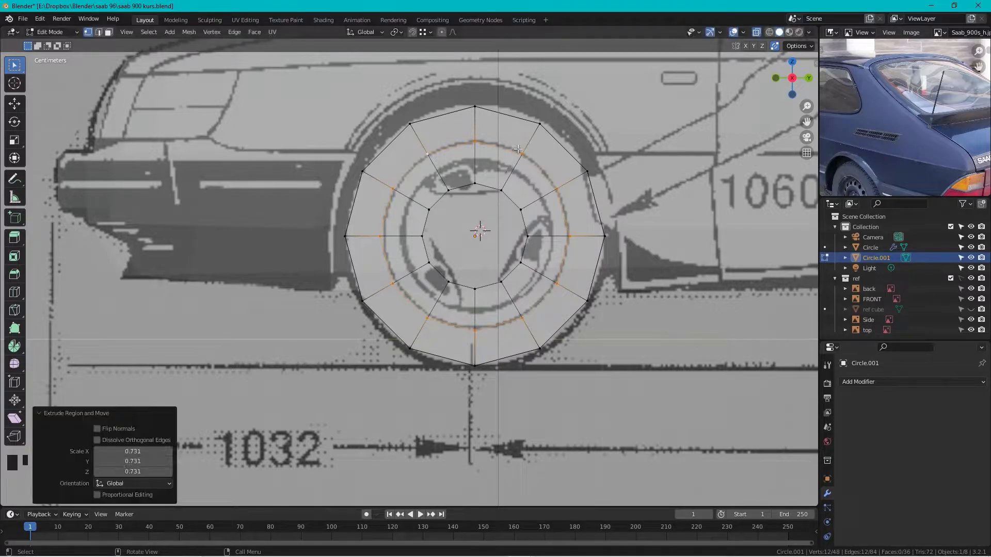
- Leave Edit Mode and hide the car body so only the wheel remains in view
scroll(518, 149, down, 2)
middle_drag(477, 118, 529, 124)
scroll(517, 160, up, 3)
scroll(518, 159, down, 2)
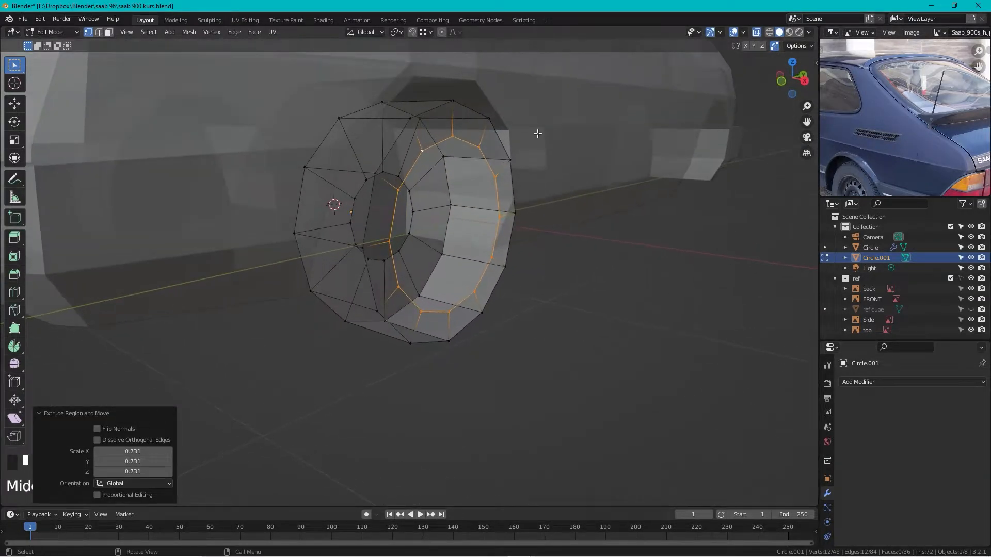
scroll(577, 152, down, 1)
scroll(578, 152, down, 3)
key(Tab)
click(557, 153)
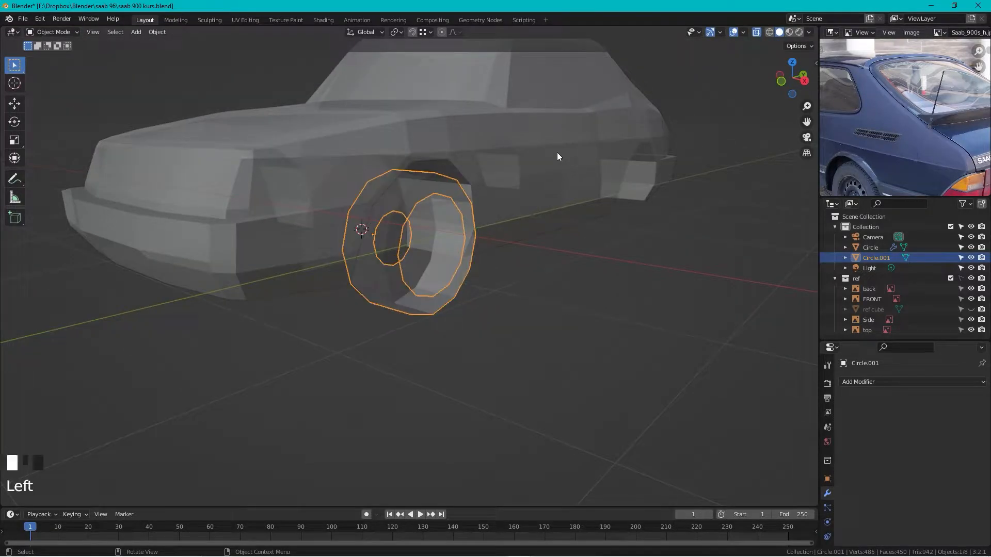
key(h)
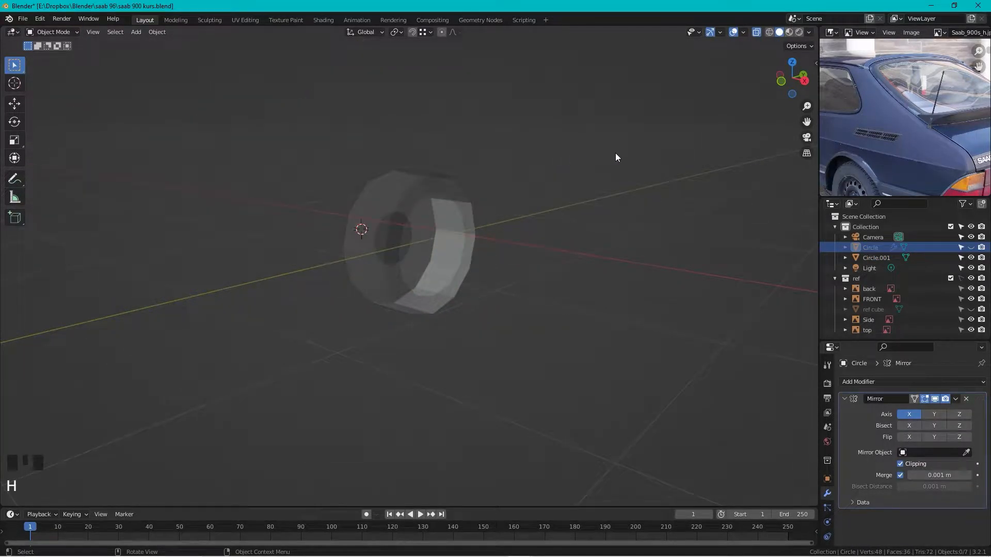
- Turn off X-ray display and select the wheel object
click(804, 81)
scroll(436, 178, up, 4)
scroll(436, 178, down, 4)
middle_drag(432, 156, 478, 175)
scroll(478, 175, up, 3)
key(Tab)
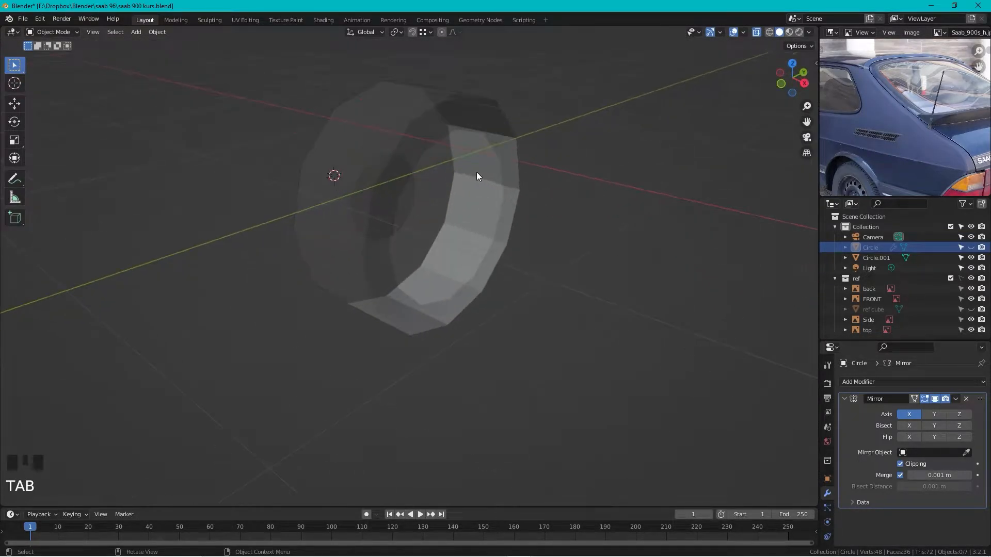
click(754, 32)
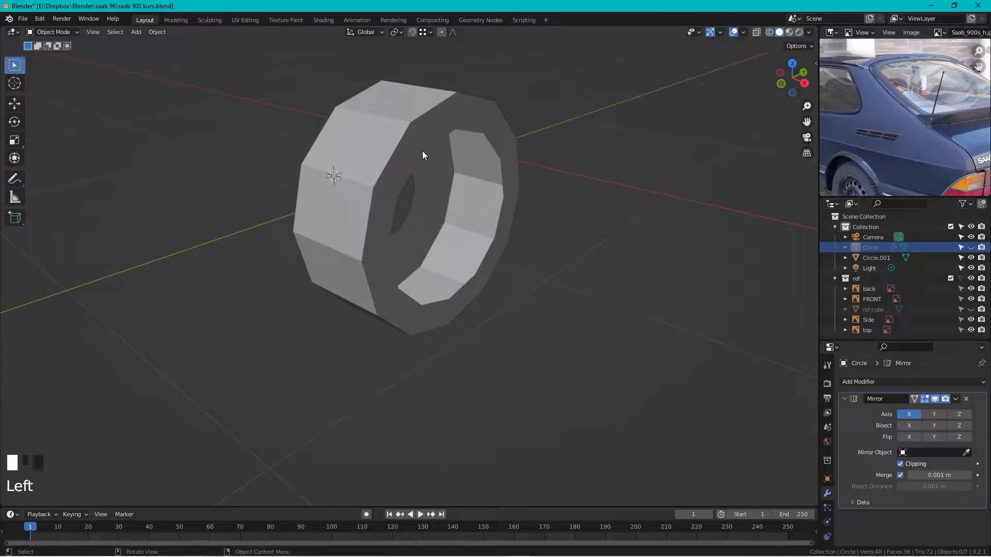
key(alt+x)
key(alt+x)
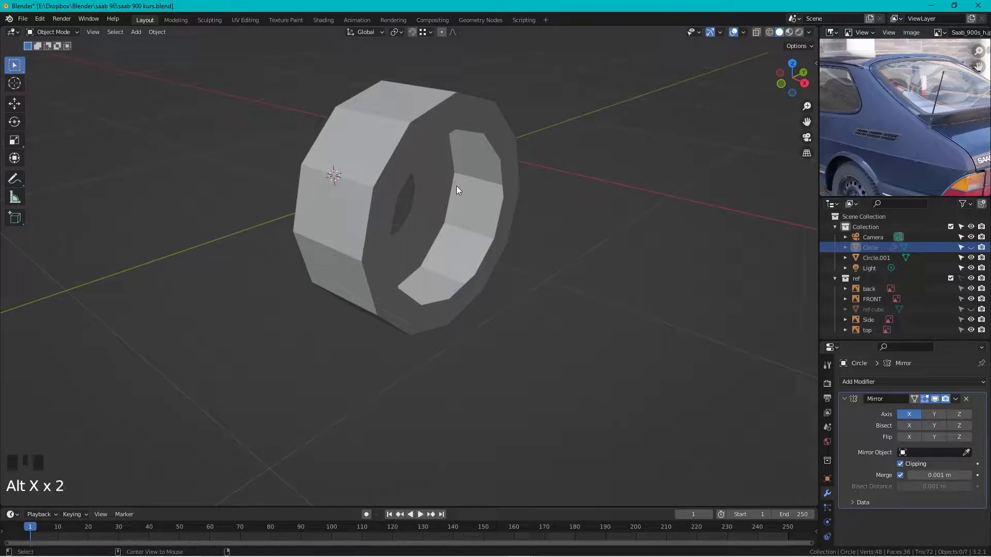
click(458, 113)
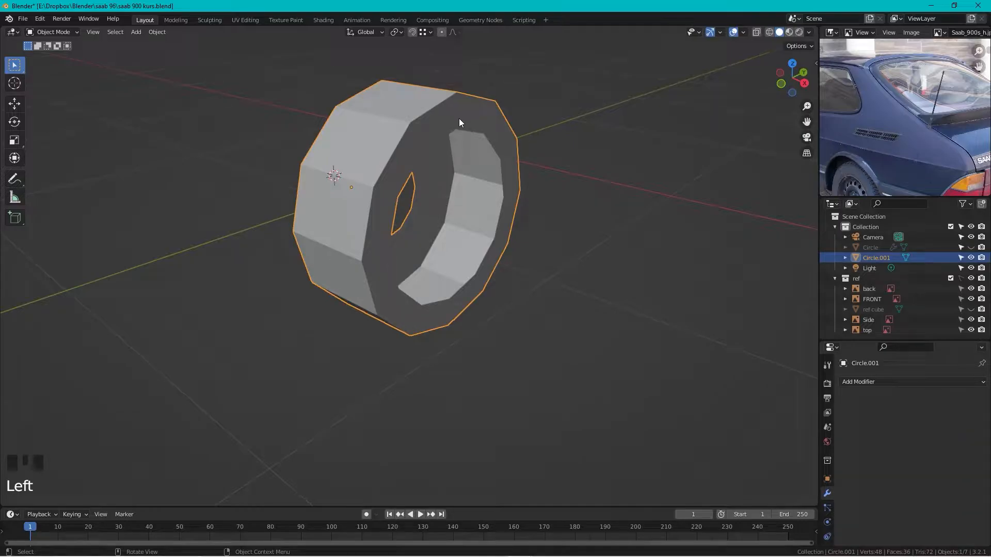
key(alt+z)
key(alt+z)
key(alt+z)
key(alt+z)
- Add a loop cut around the wheel's outer sidewall, slid close to the tread edge
middle_drag(484, 114, 518, 234)
scroll(534, 201, up, 2)
middle_drag(534, 201, 446, 203)
key(Tab)
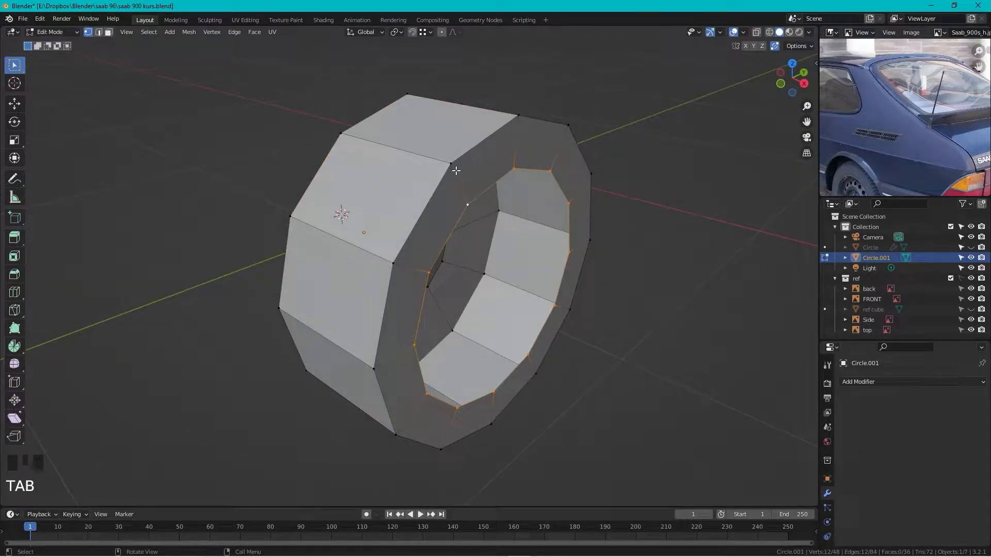
key(ctrl+r)
click(455, 179)
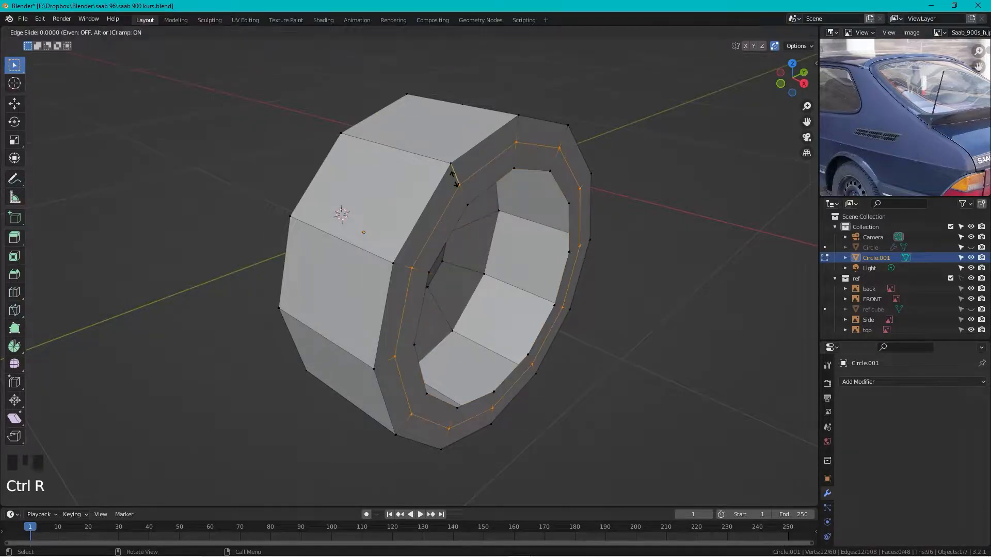
click(452, 163)
- Slide the tyre's outer tread edge loop inward across the tread by a factor of about 0.08 to bevel the shoulder
alt+click(476, 145)
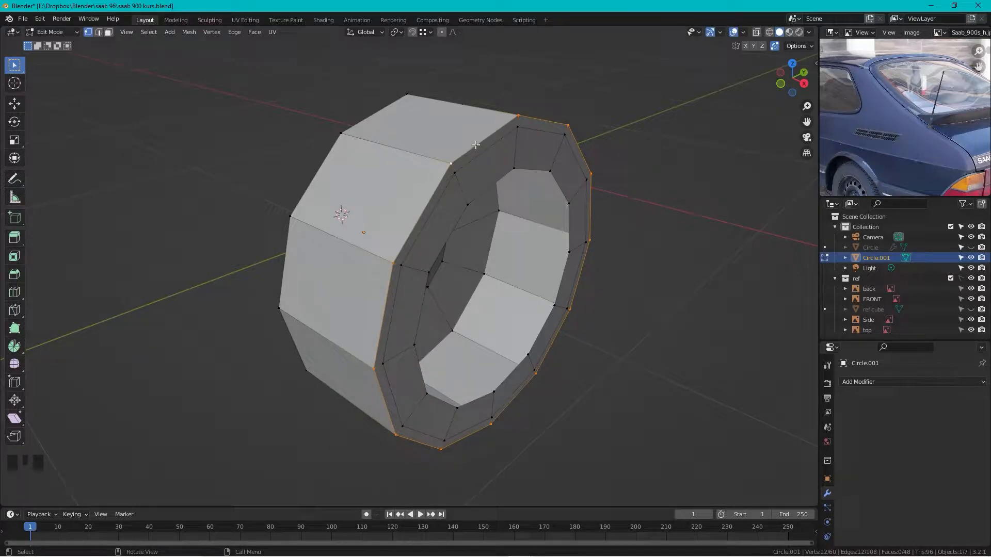
key(g)
key(g)
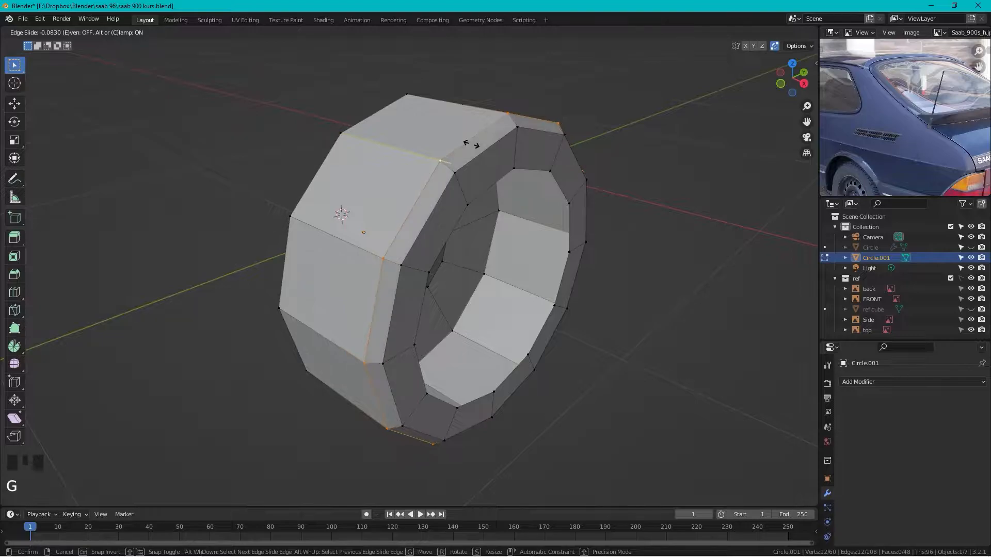
click(470, 145)
- Check the wheel's shape, and select the edge loop around the rim opening on its outer face in Edit Mode
scroll(615, 159, down, 3)
key(Tab)
middle_drag(590, 166, 552, 155)
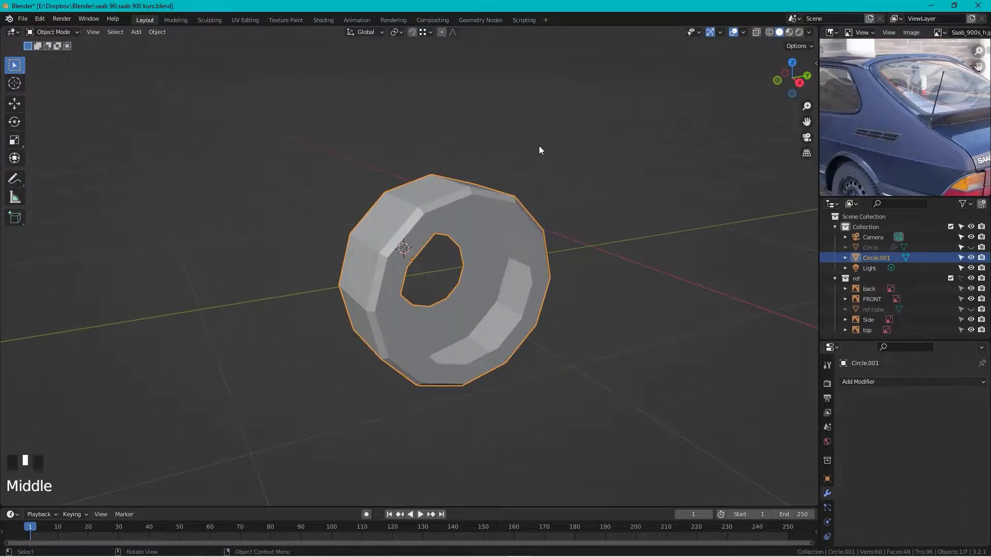
scroll(530, 359, up, 5)
key(Tab)
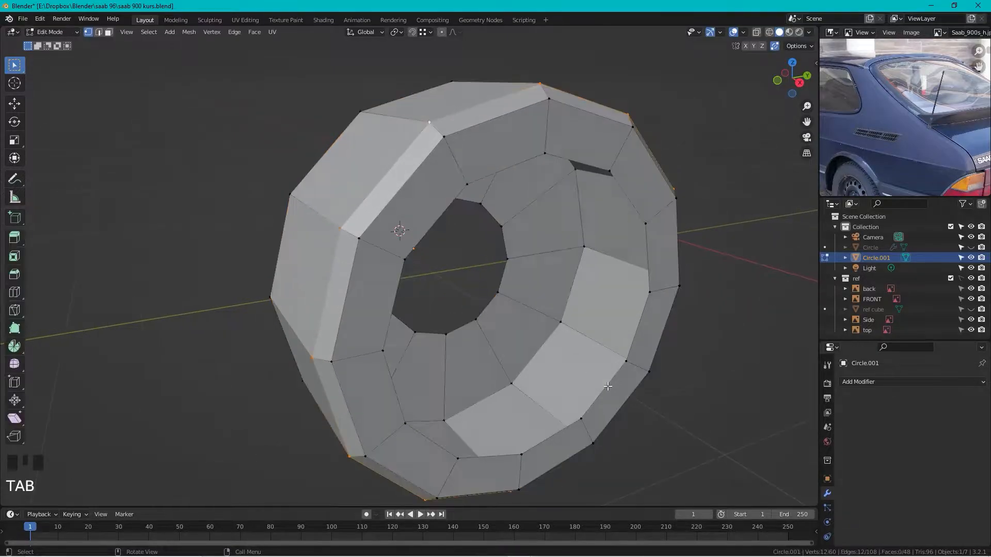
alt+click(608, 386)
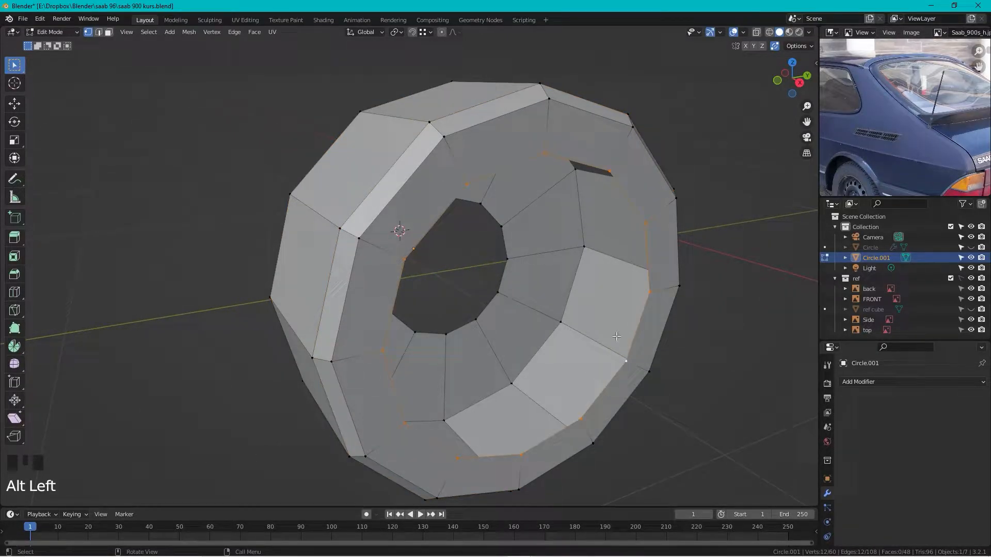
- Try to extrude the inner edge loop of the wheel inward along the X axis
key(e)
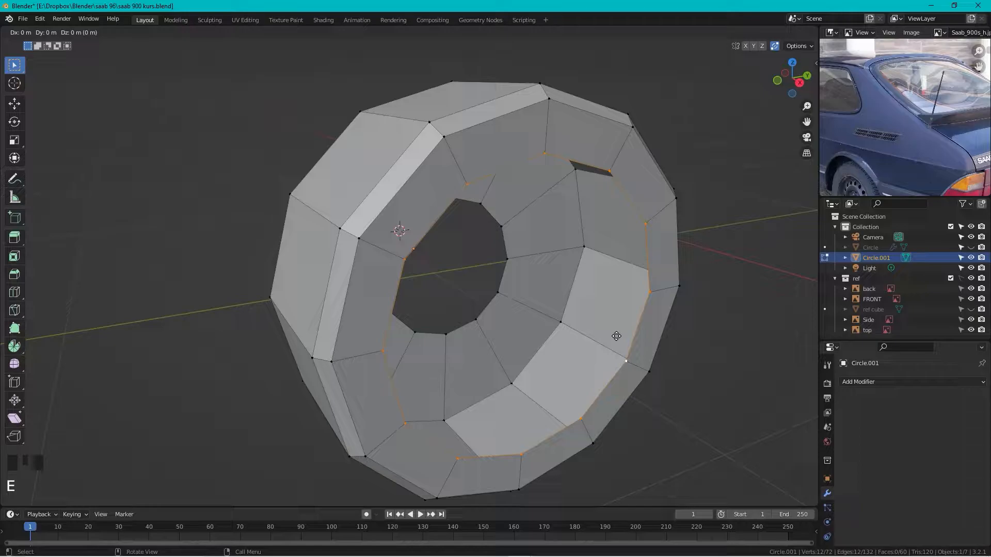
key(x)
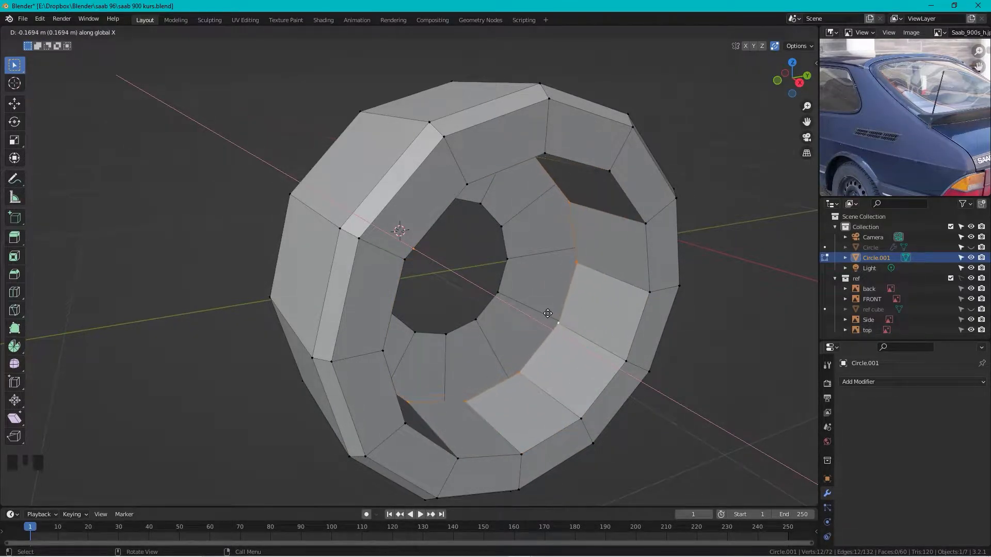
click(529, 310)
scroll(578, 279, down, 5)
middle_drag(578, 278, 476, 266)
key(ctrl+z)
- Extrude the wheel's inner edge loop inward along the X axis by about 0.152 m
scroll(476, 266, up, 4)
scroll(476, 265, down, 1)
key(e)
key(x)
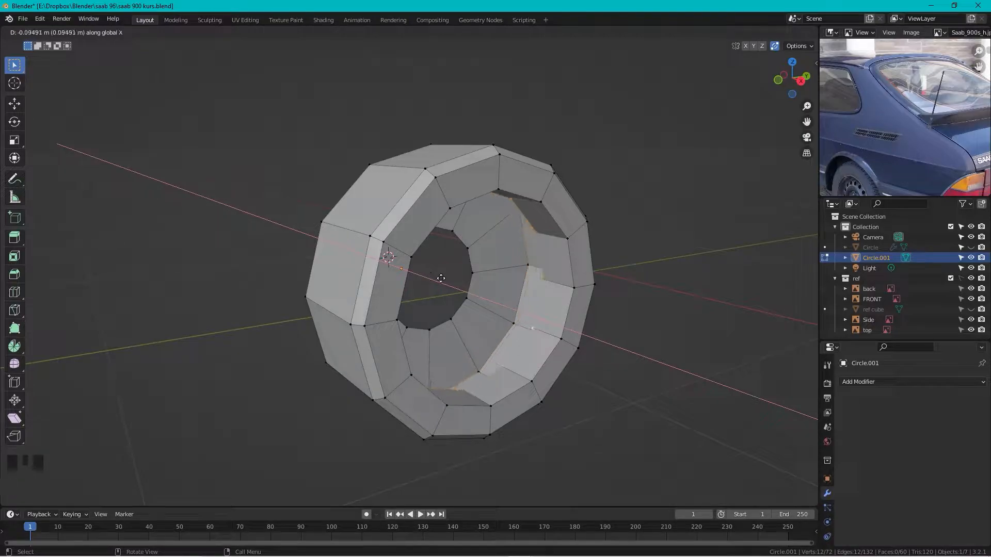
click(536, 296)
scroll(537, 297, down, 3)
middle_drag(537, 297, 563, 304)
scroll(565, 304, up, 4)
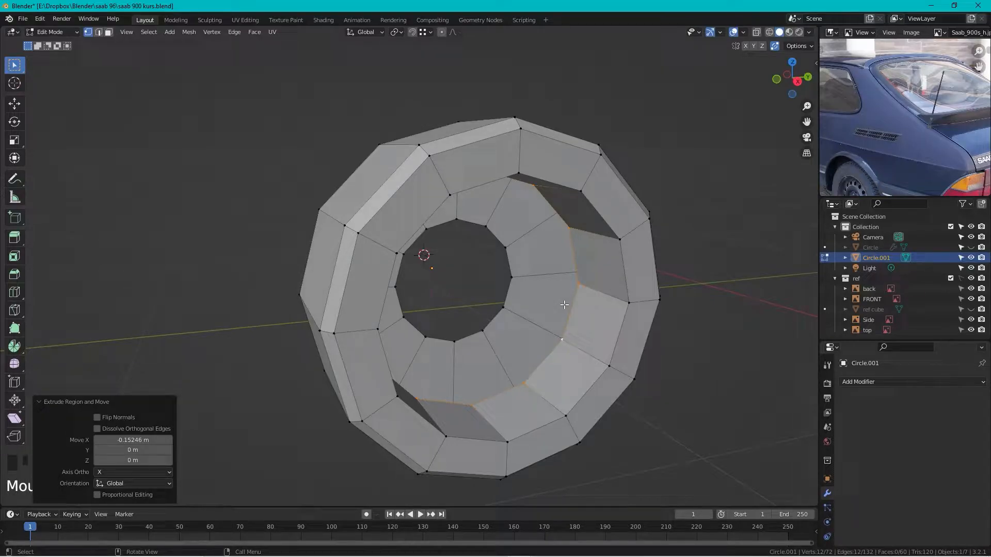
- Duplicate the edge loop around the wheel's front opening in place and separate it into its own object, then return to Object Mode
alt+click(598, 391)
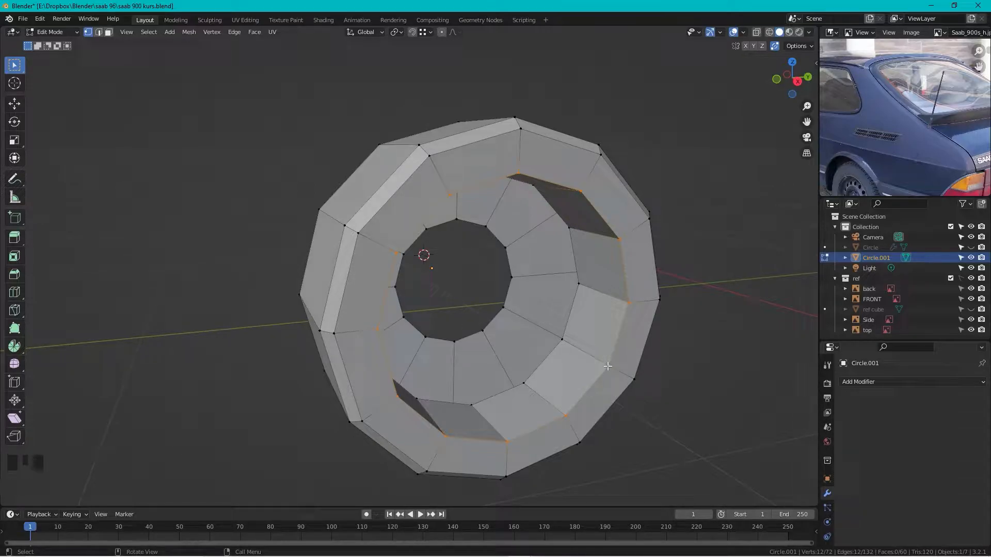
key(shift+d)
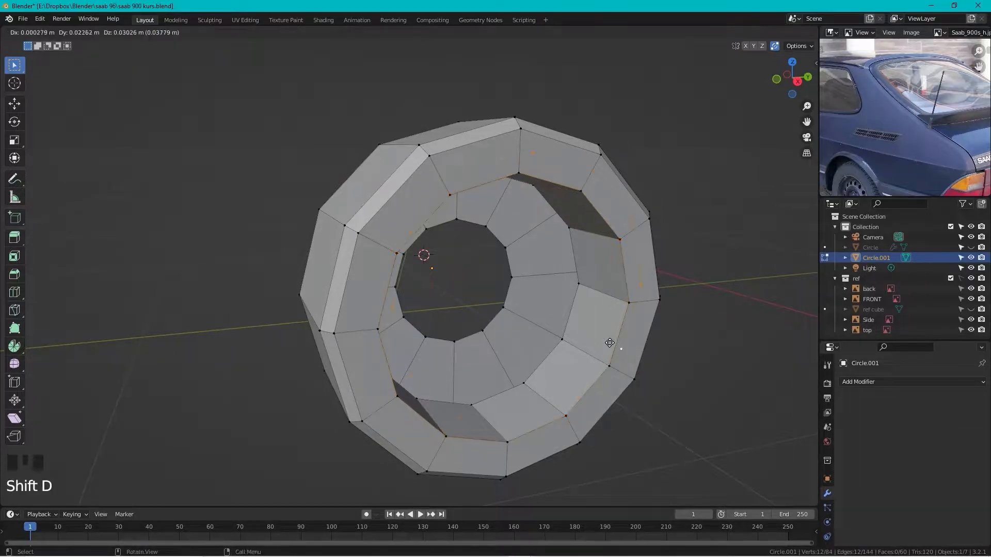
right_click(623, 338)
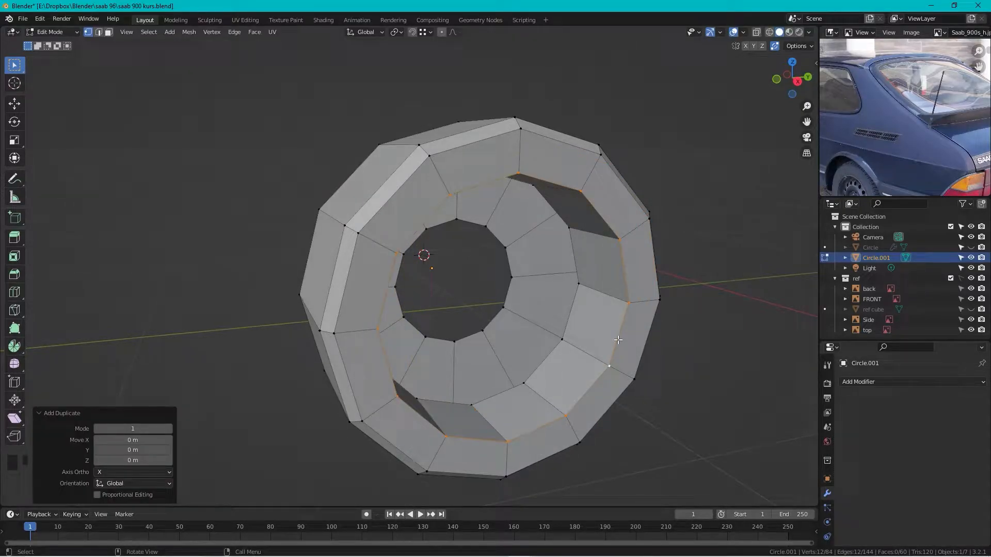
key(p)
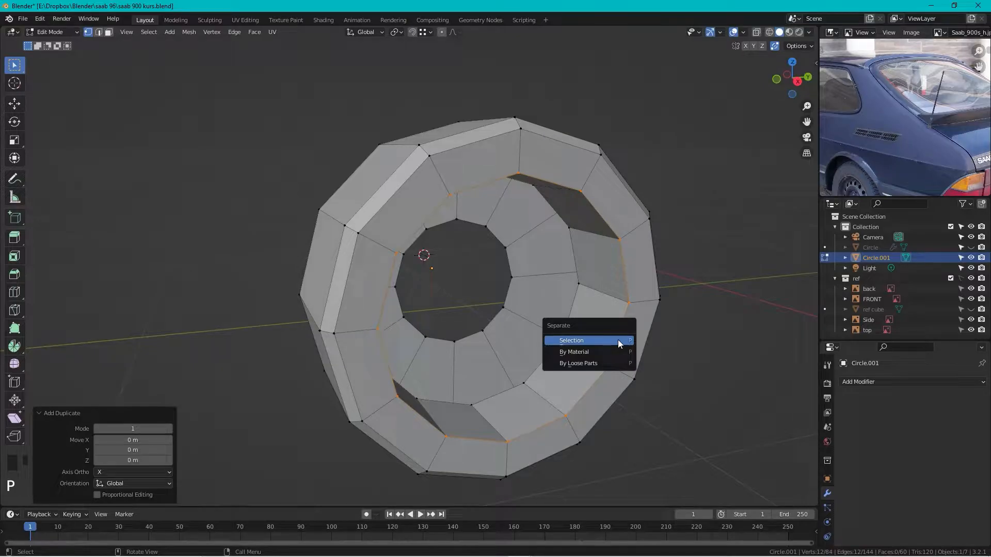
click(617, 339)
key(Tab)
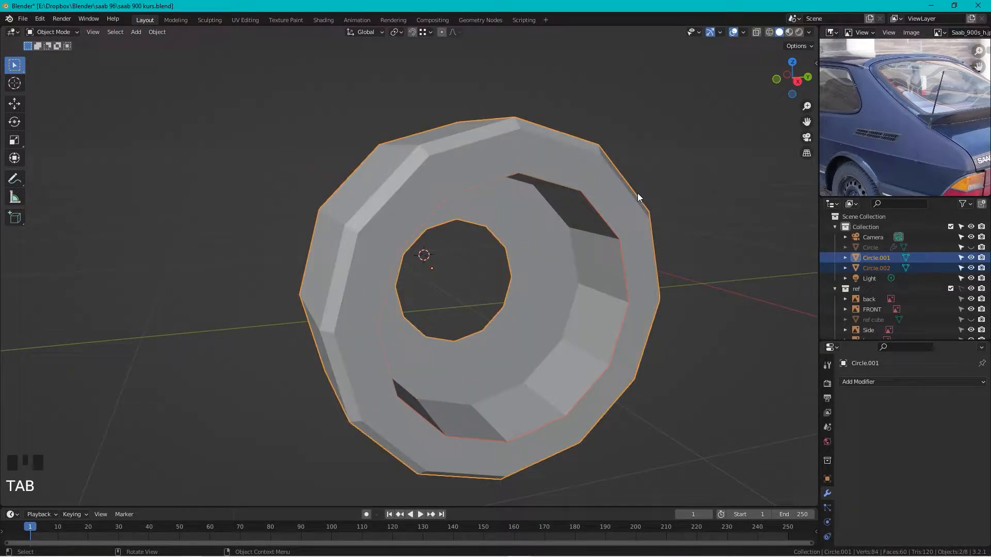
- Rename the separated ring object as rim and the original wheel object as tire
click(606, 221)
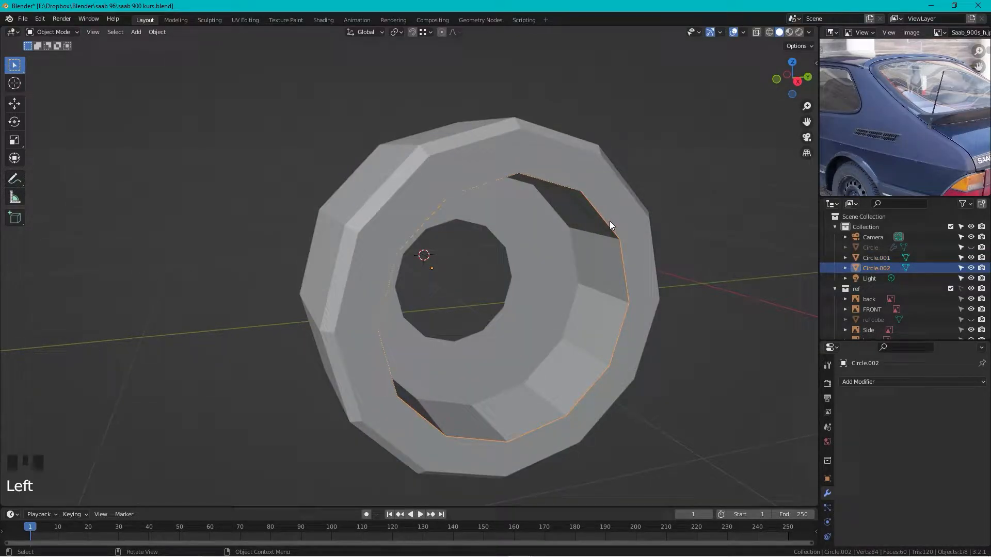
double_click(878, 265)
text(rim)
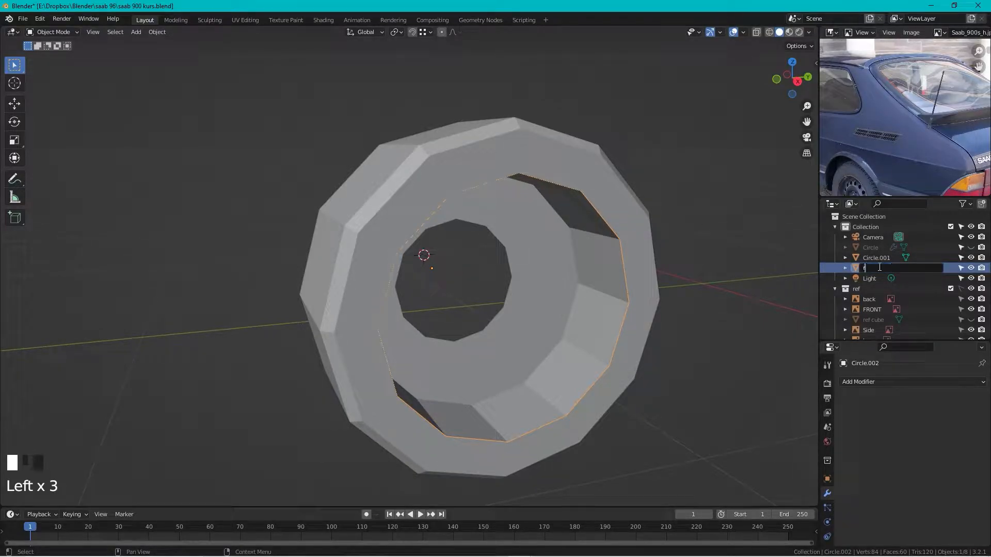
key(Return)
click(885, 257)
double_click(884, 258)
text(tire)
key(Return)
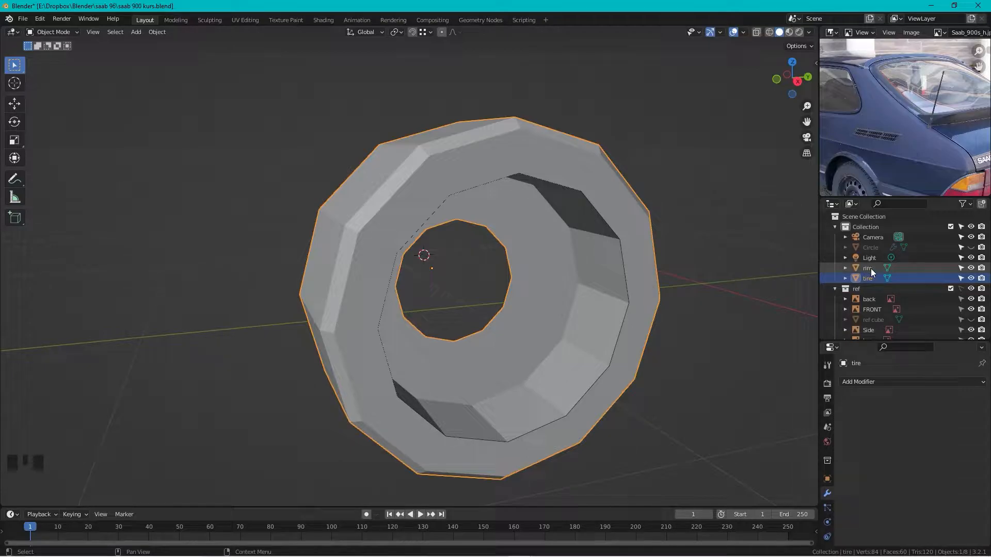
scroll(871, 268, down, 1)
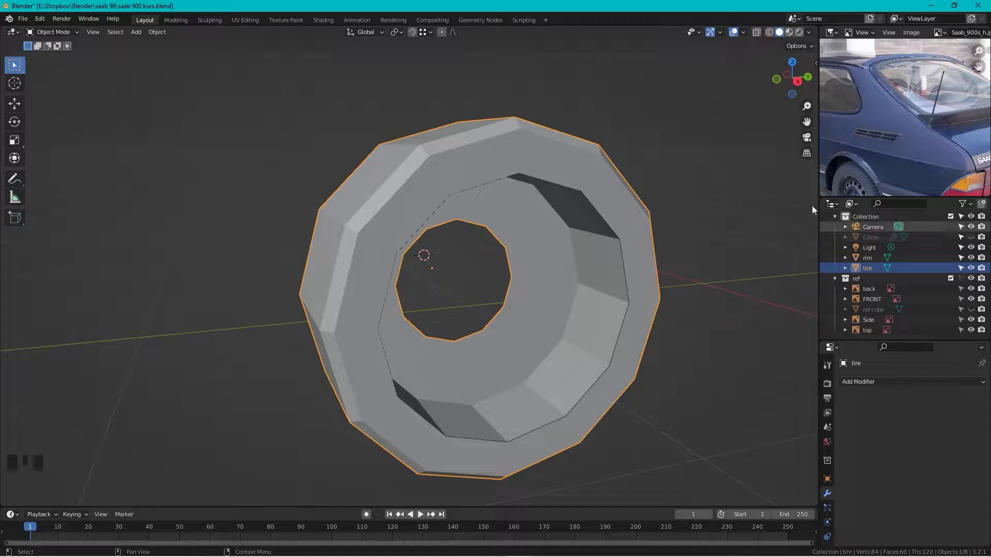
- Unhide all objects, and hide the ref collection in both the viewport and renders
key(alt+h)
click(706, 180)
scroll(705, 181, down, 7)
click(654, 189)
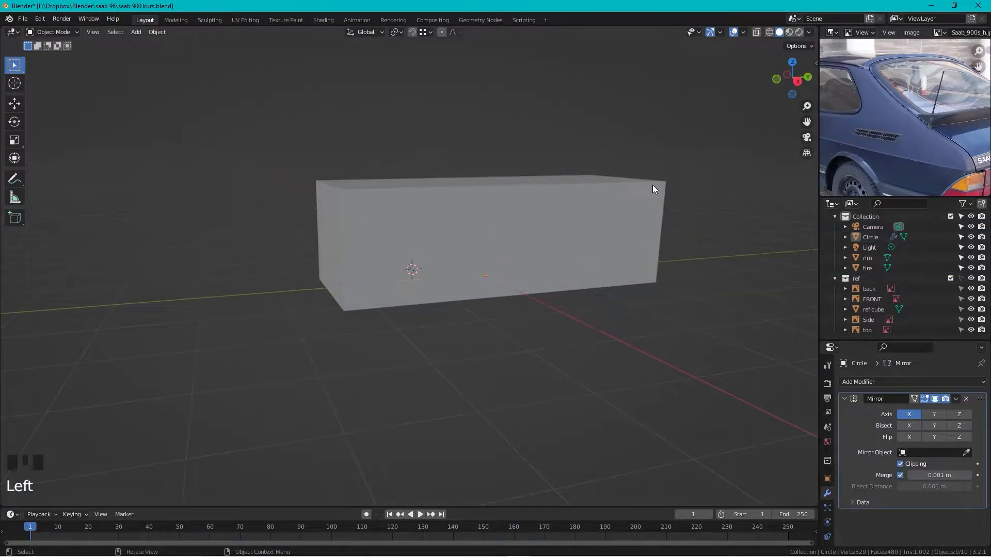
click(971, 278)
click(971, 279)
click(981, 278)
click(971, 278)
- Rename the car body object as body
click(600, 208)
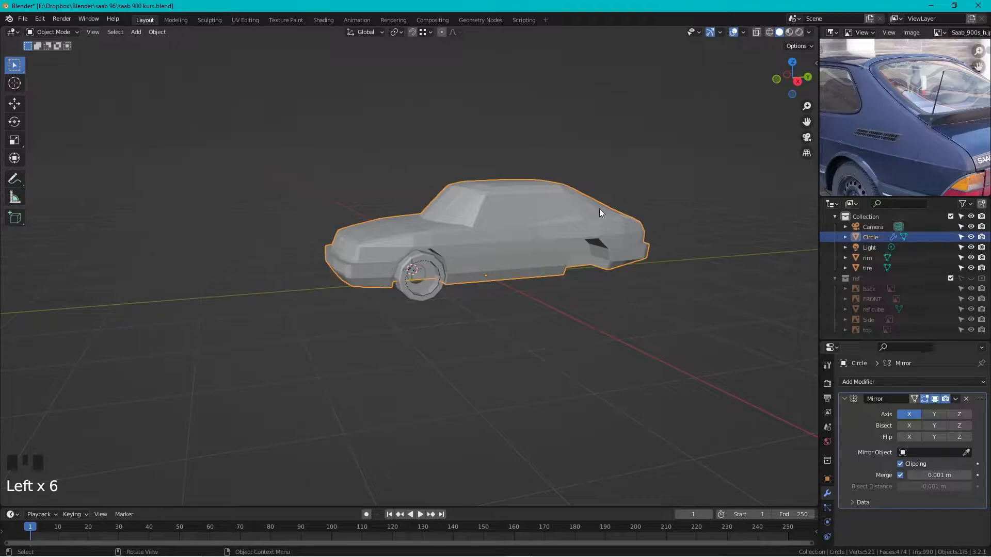
double_click(871, 239)
scroll(872, 239, up, 1)
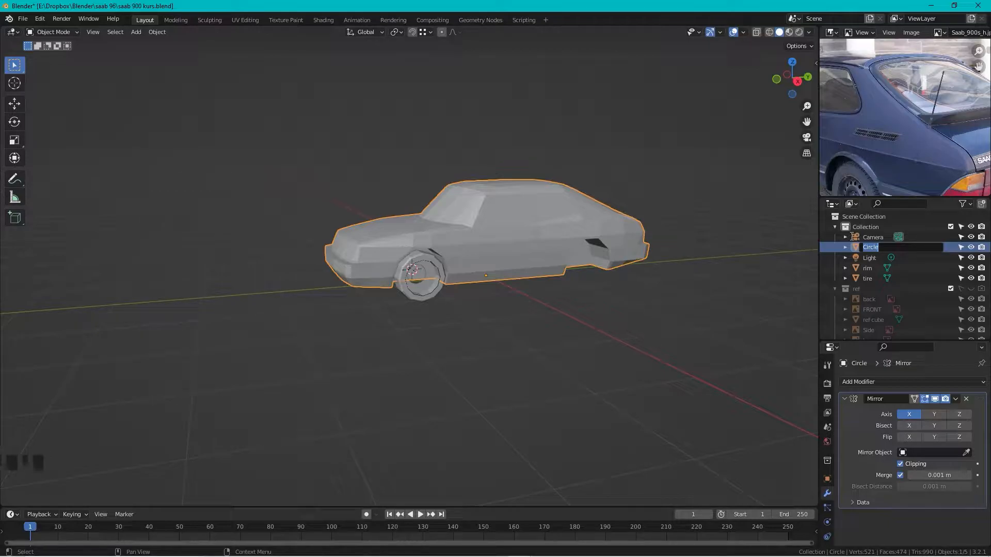
text(body)
key(Return)
key(semicolon)
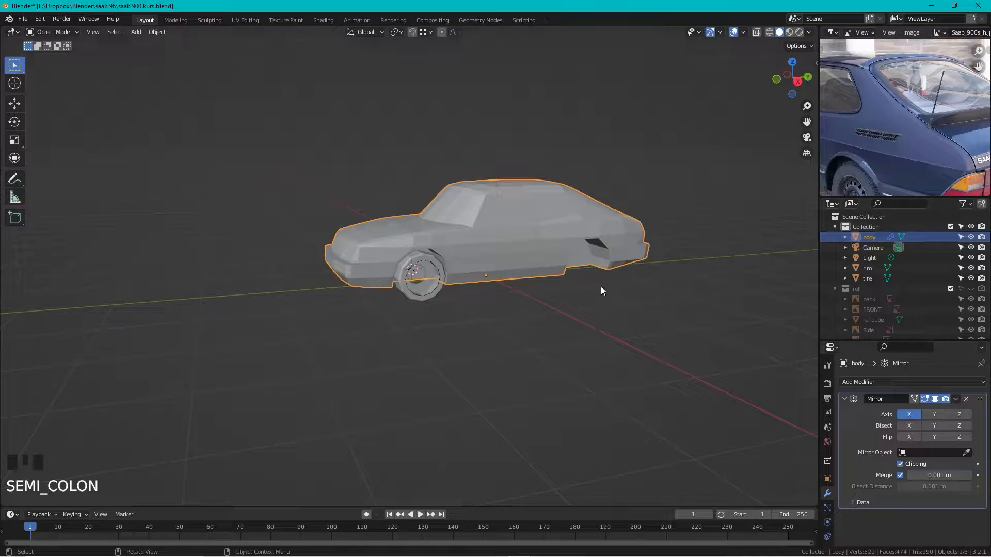
- Hide the car body and select the rim ring inside the wheel
scroll(407, 308, up, 8)
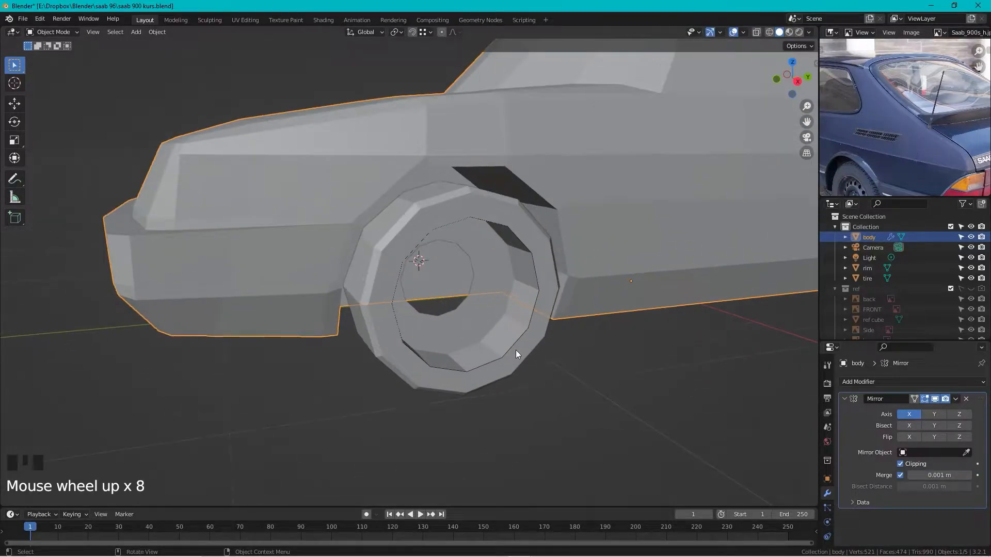
click(512, 349)
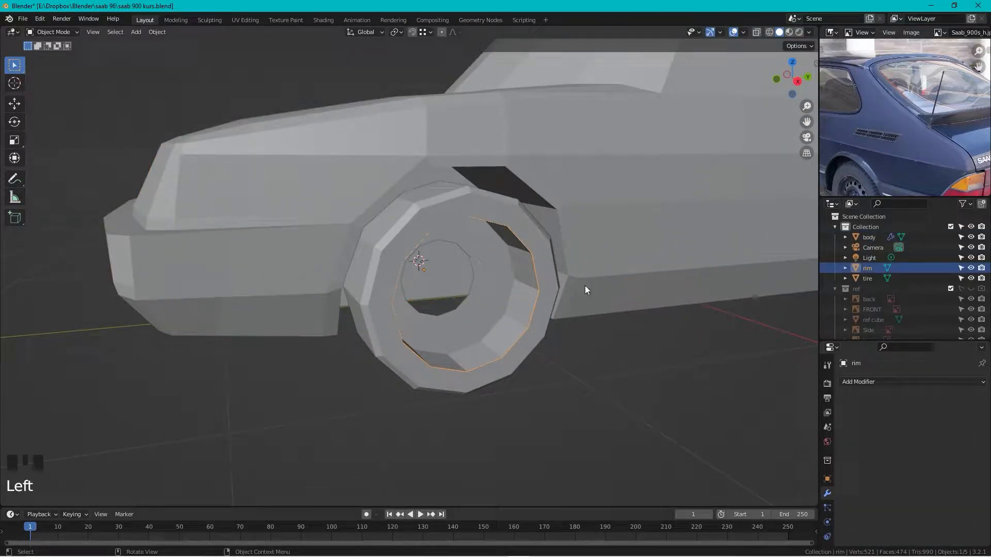
click(598, 284)
key(h)
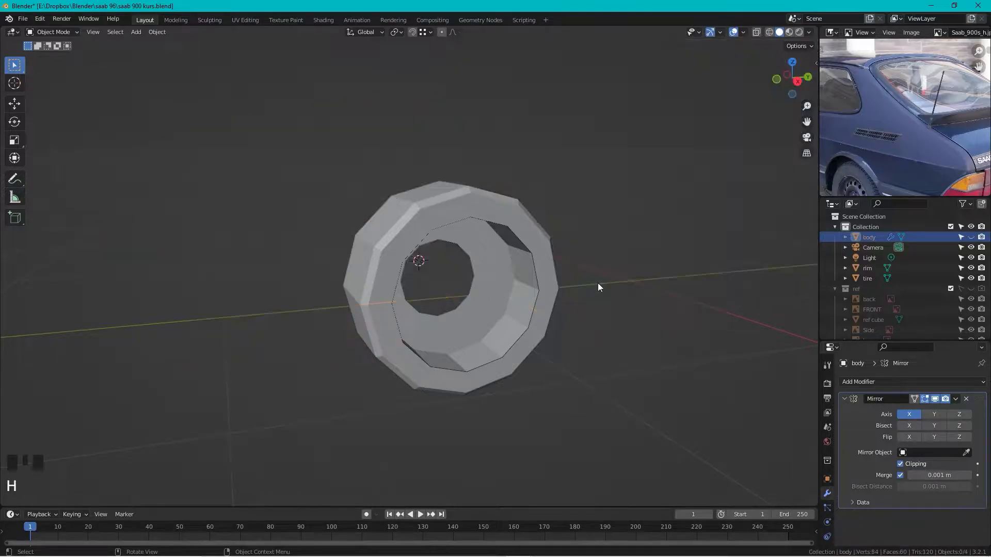
click(510, 351)
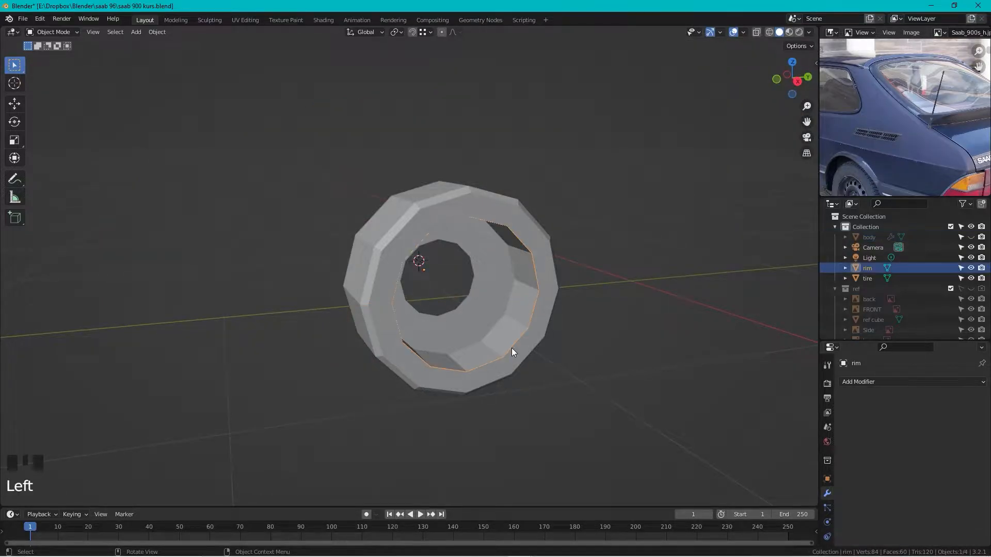
- Switch to the side view along the X axis and unhide the ref collection
click(798, 82)
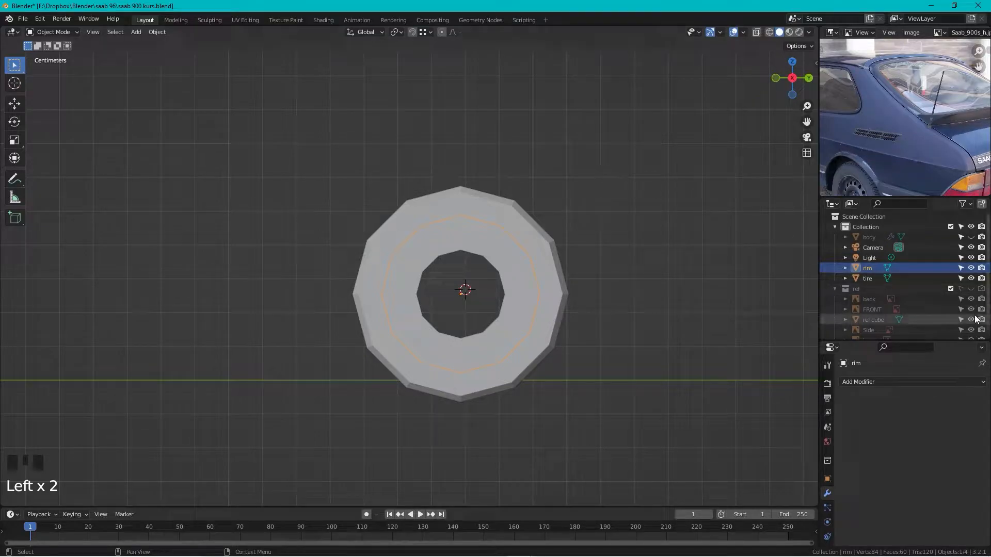
click(972, 295)
click(971, 290)
click(972, 297)
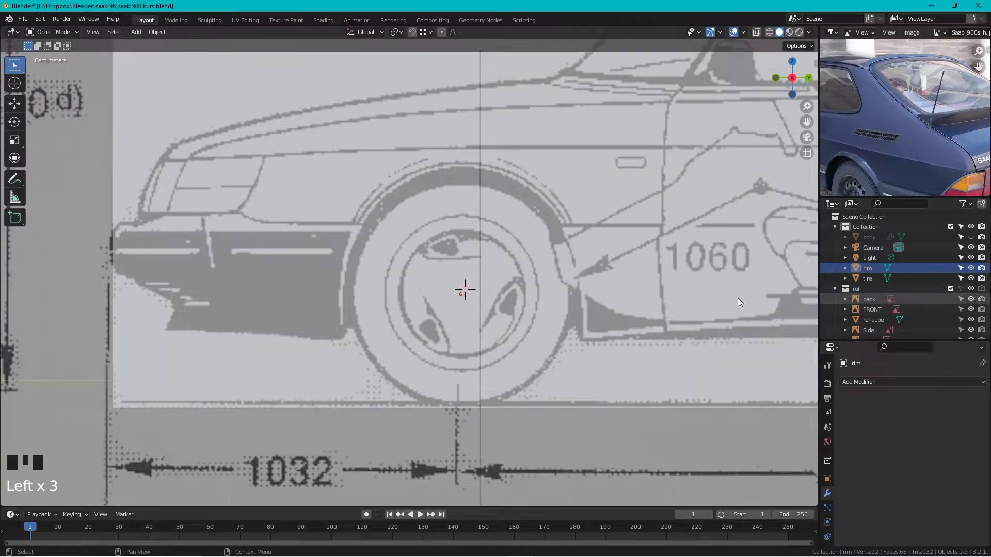
scroll(553, 195, down, 2)
shift+middle_drag(549, 196, 481, 144)
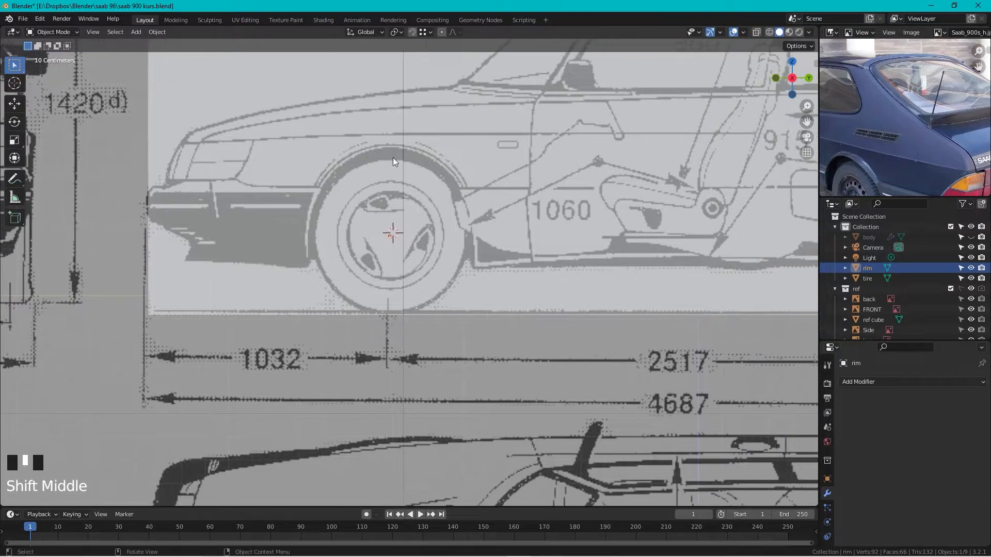
shift+middle_drag(388, 159, 445, 195)
- Hide the ref cube in the viewport and renders, and return to the side view at the front wheel
click(494, 304)
scroll(509, 247, down, 1)
middle_drag(510, 246, 531, 262)
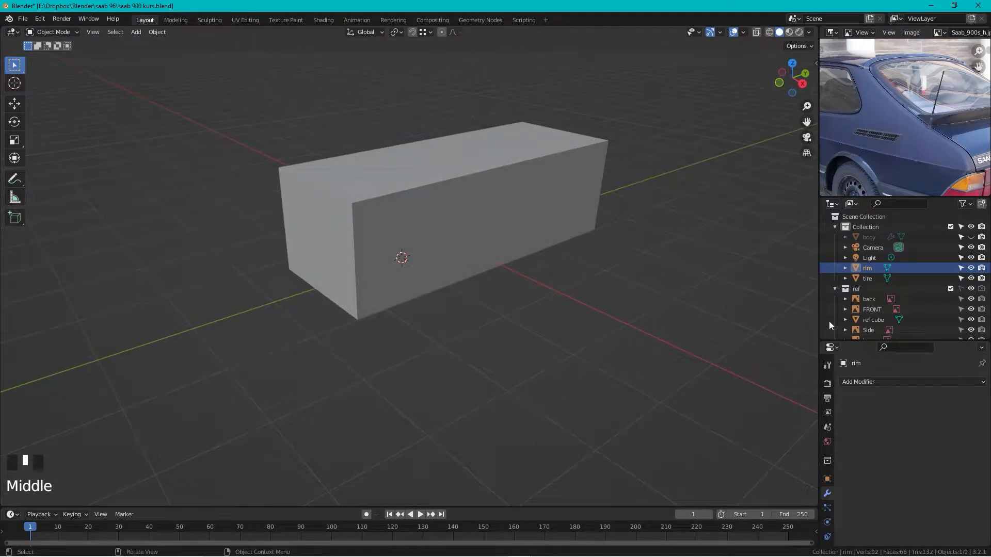
scroll(931, 308, down, 2)
click(970, 309)
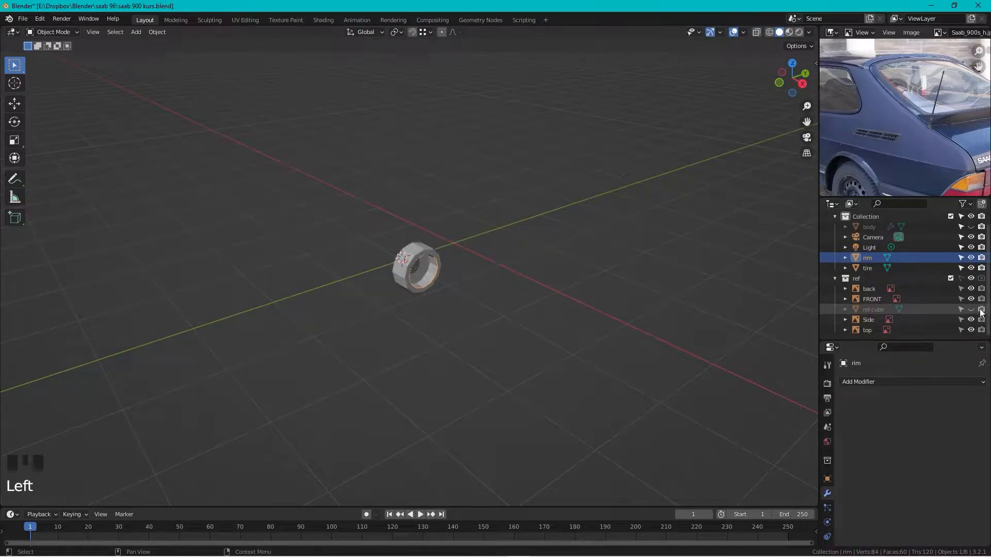
click(981, 309)
middle_drag(382, 233, 745, 101)
click(798, 85)
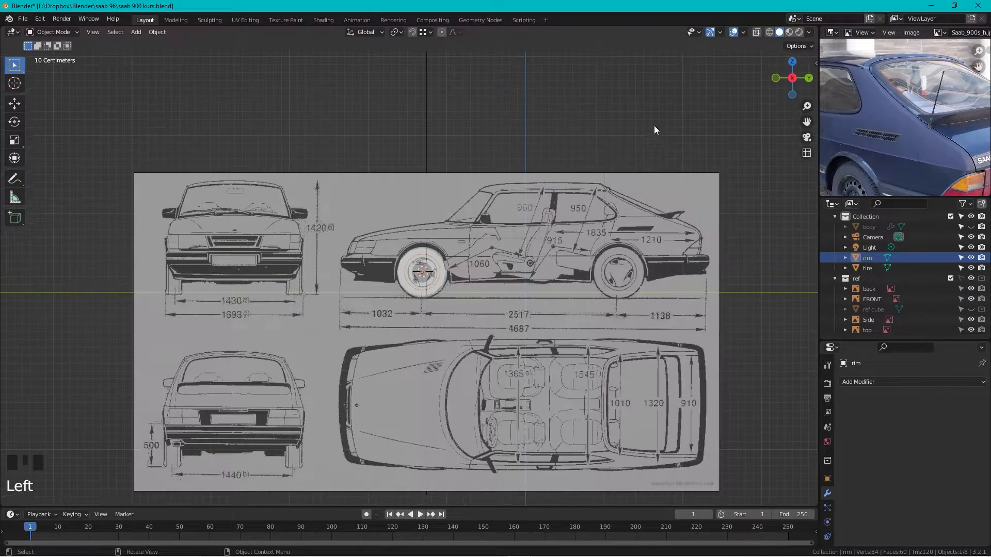
scroll(466, 257, up, 10)
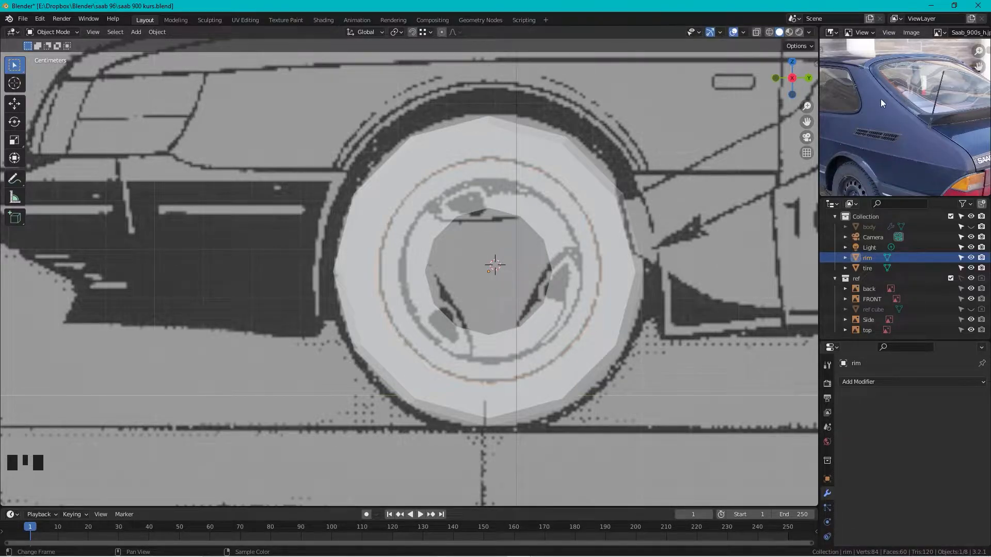
- Open the close-up wheel photo from the saab 96 folder as the reference image and frame the wheel in it
scroll(878, 102, down, 4)
scroll(898, 165, up, 3)
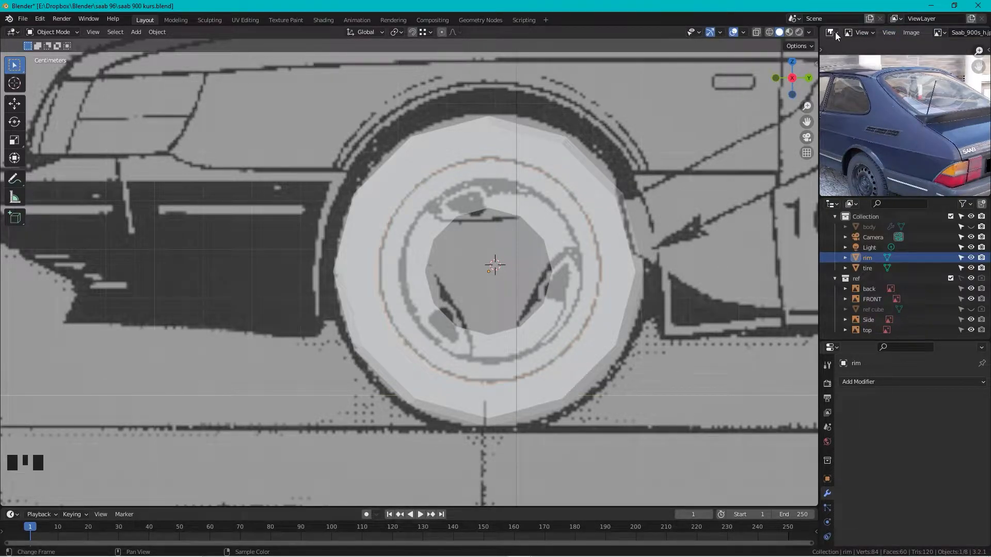
click(911, 32)
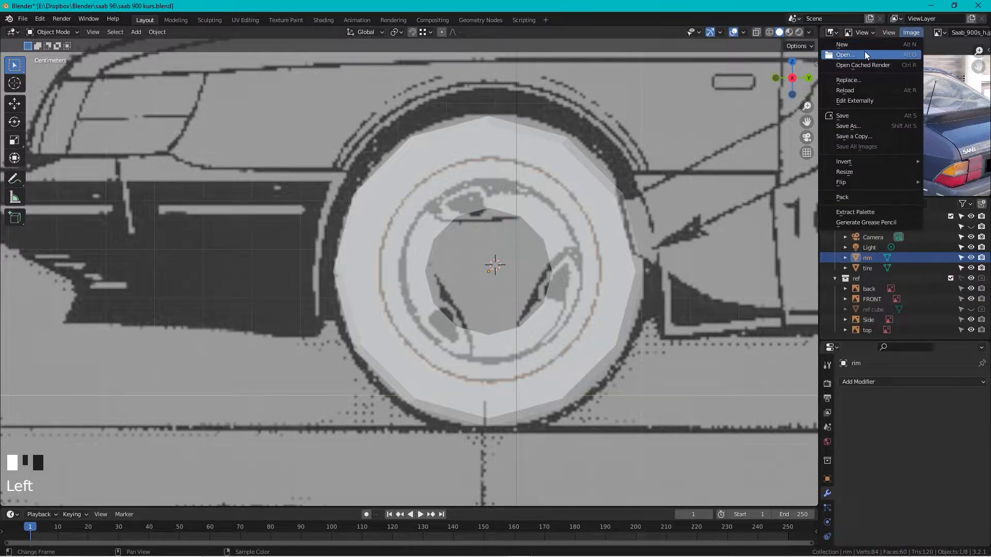
click(866, 55)
scroll(708, 201, down, 3)
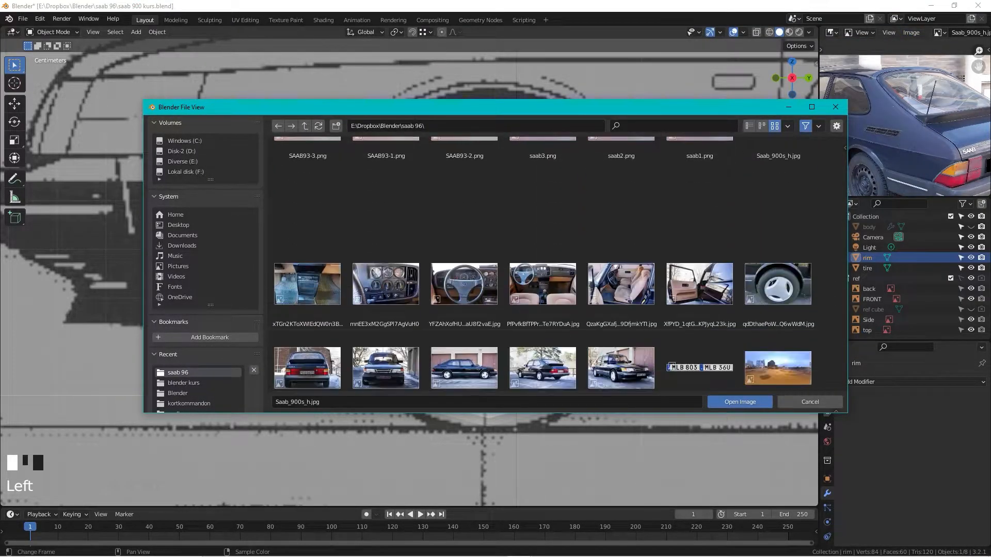
click(777, 285)
click(749, 405)
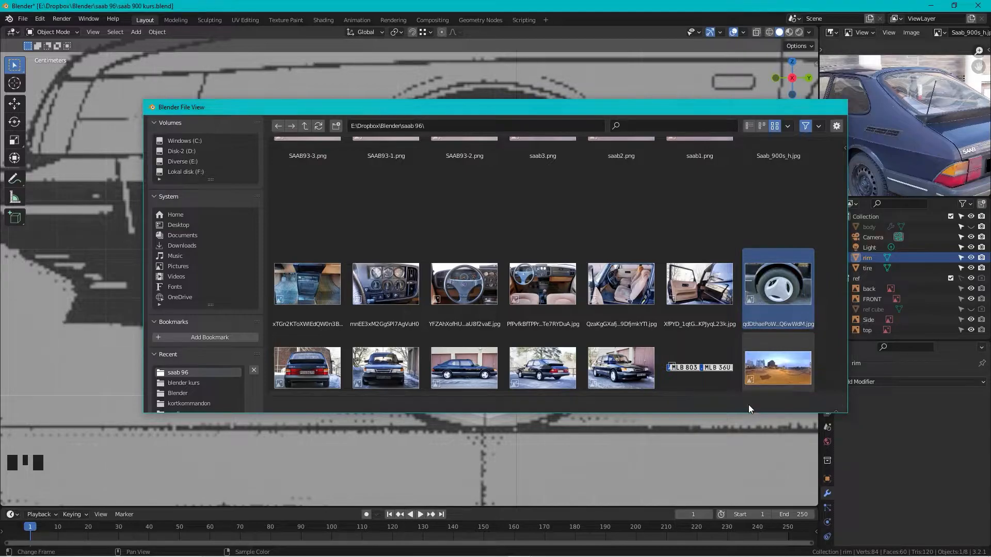
scroll(909, 149, up, 2)
scroll(908, 155, down, 2)
shift+middle_drag(909, 165, 908, 114)
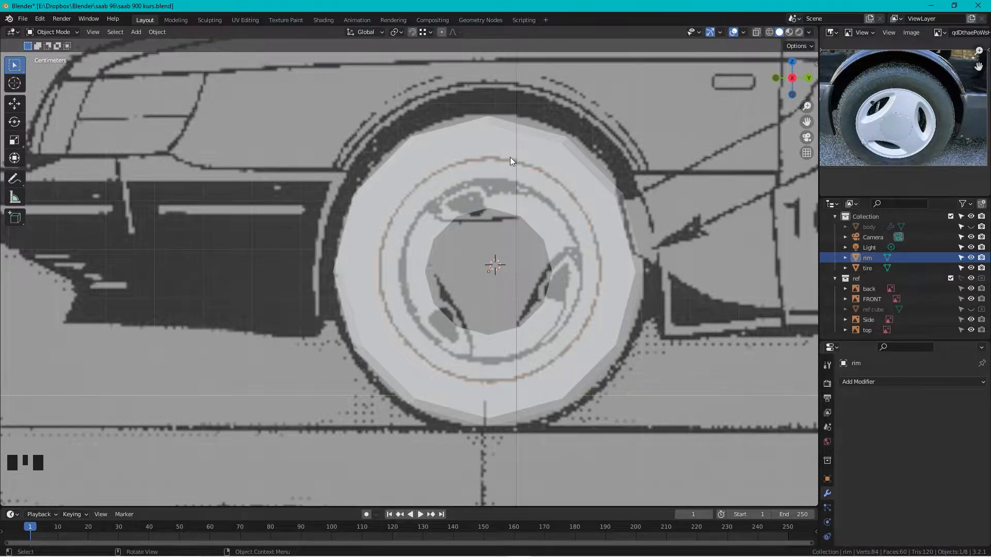
- Extrude the whole rim circle inward, scaled to about 0.856, to make the outer rim band
key(Tab)
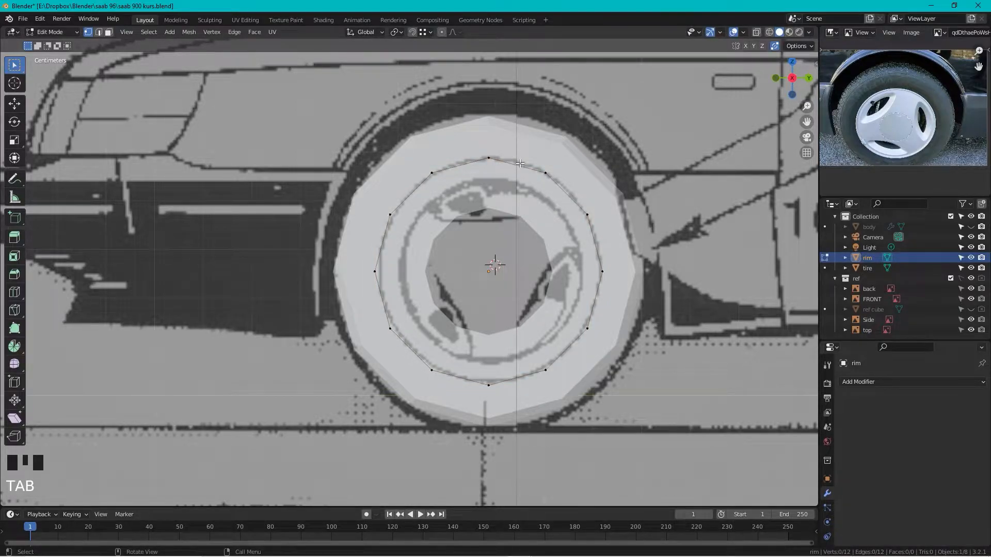
key(a)
key(e)
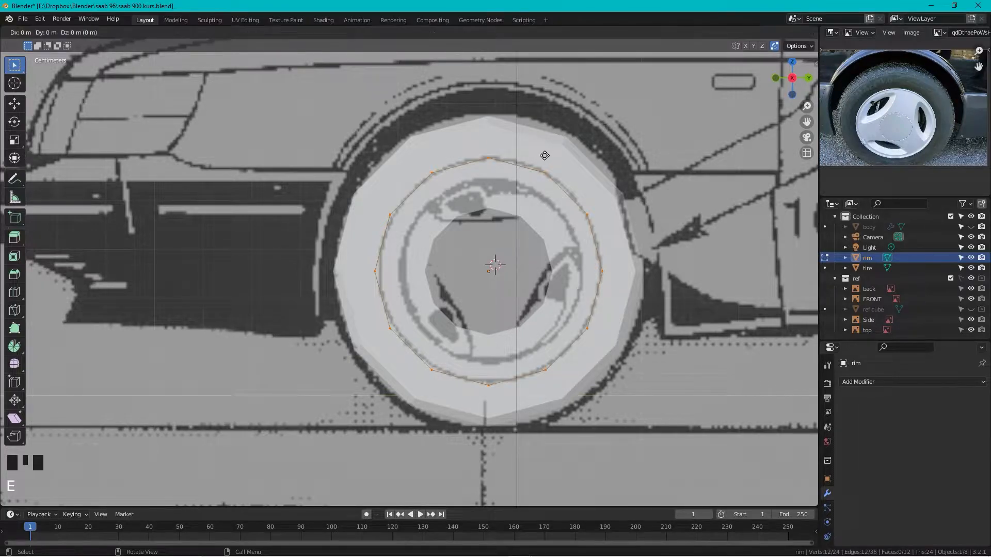
key(s)
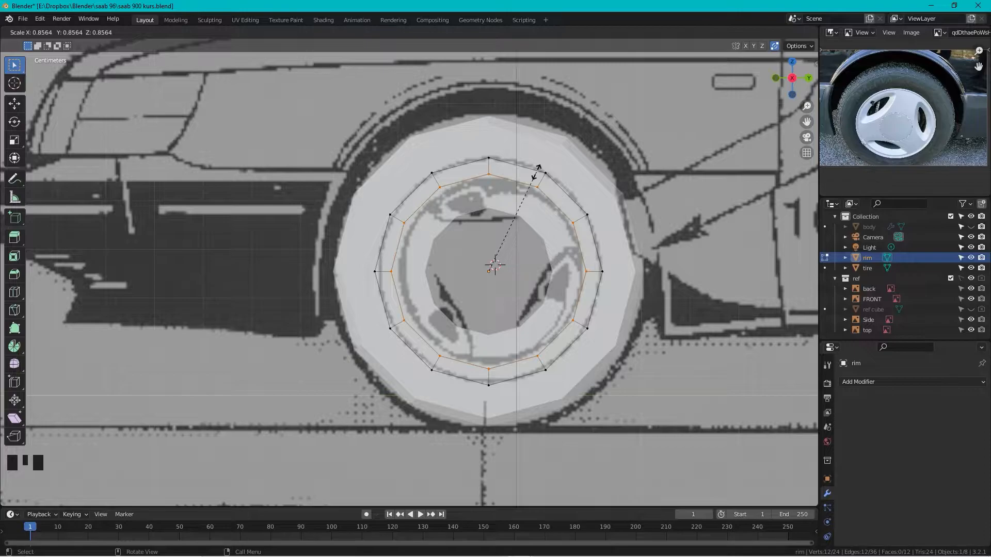
click(538, 168)
- Extrude the rim's inner edge inward twice, scaled to about 0.434 and 0.953, forming a wide disc and a narrow band
key(e)
key(s)
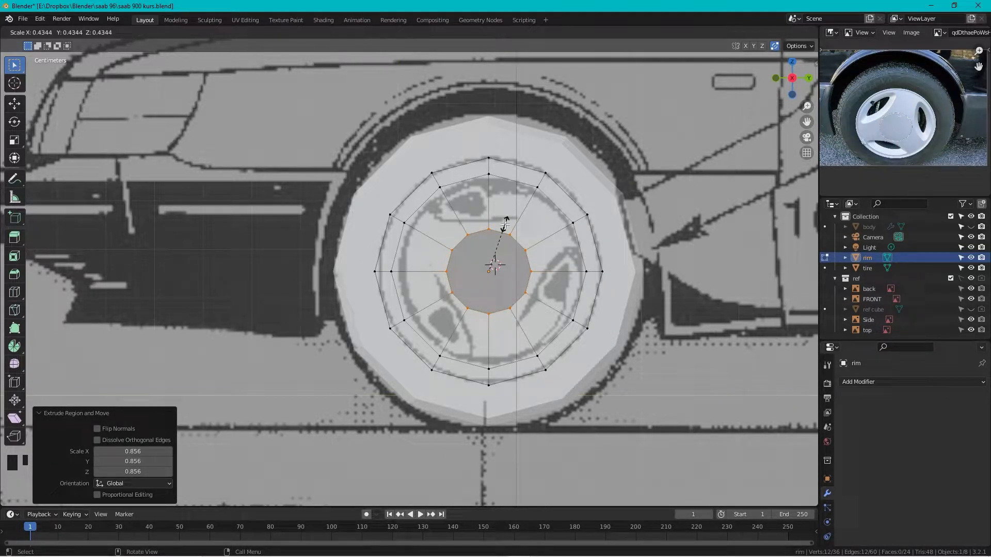
click(506, 219)
scroll(558, 258, up, 5)
scroll(491, 197, down, 1)
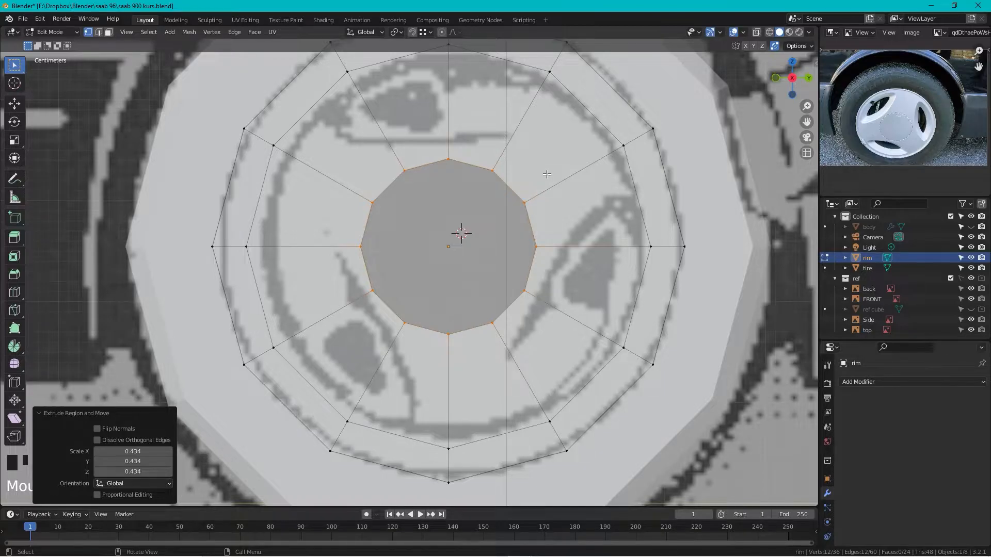
key(e)
key(s)
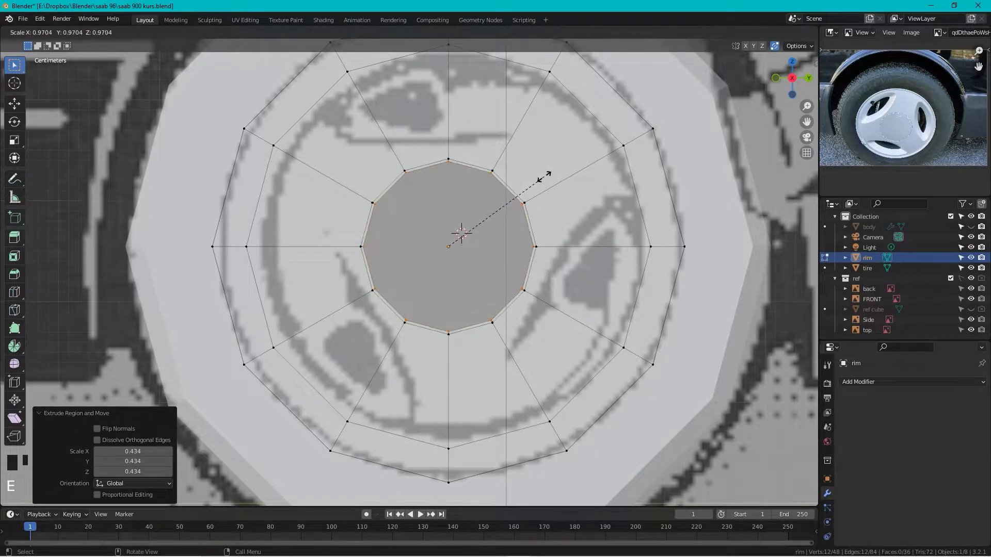
click(541, 178)
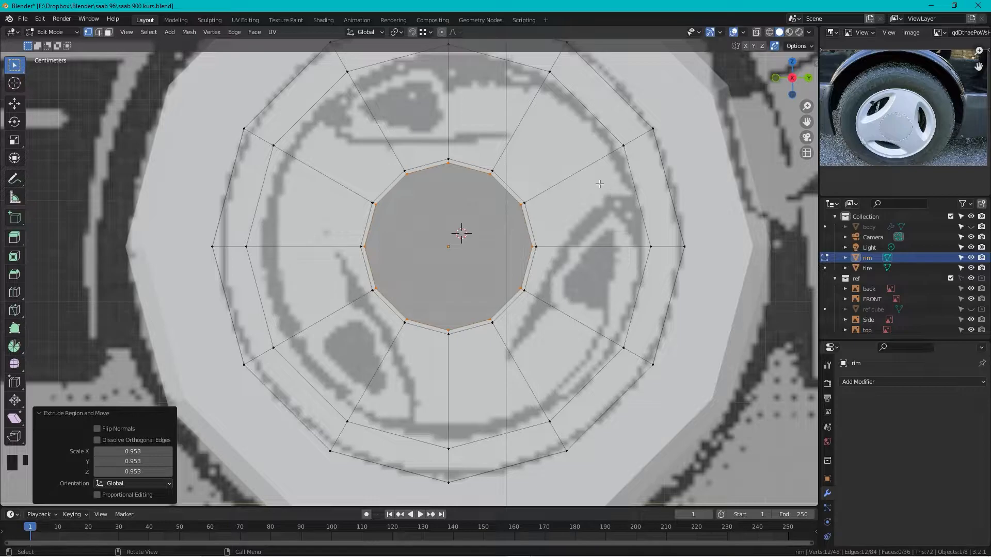
- Extrude the inner edge inward again, scaled to about 0.393, to leave a small hole at the hub
scroll(569, 192, down, 5)
middle_drag(570, 191, 511, 225)
scroll(519, 229, up, 6)
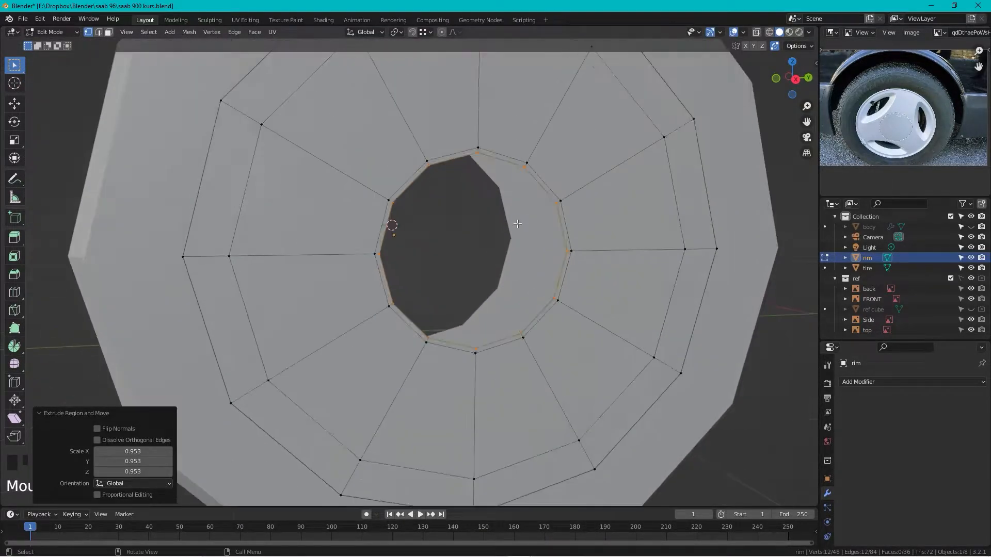
scroll(519, 229, down, 4)
shift+middle_drag(562, 211, 508, 204)
scroll(503, 208, up, 2)
scroll(501, 209, up, 2)
scroll(500, 210, down, 2)
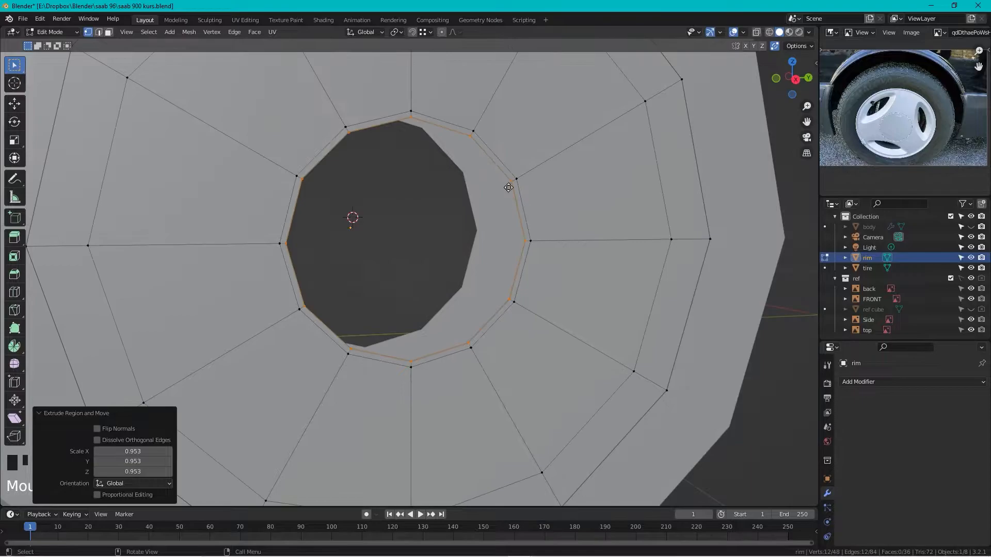
key(e)
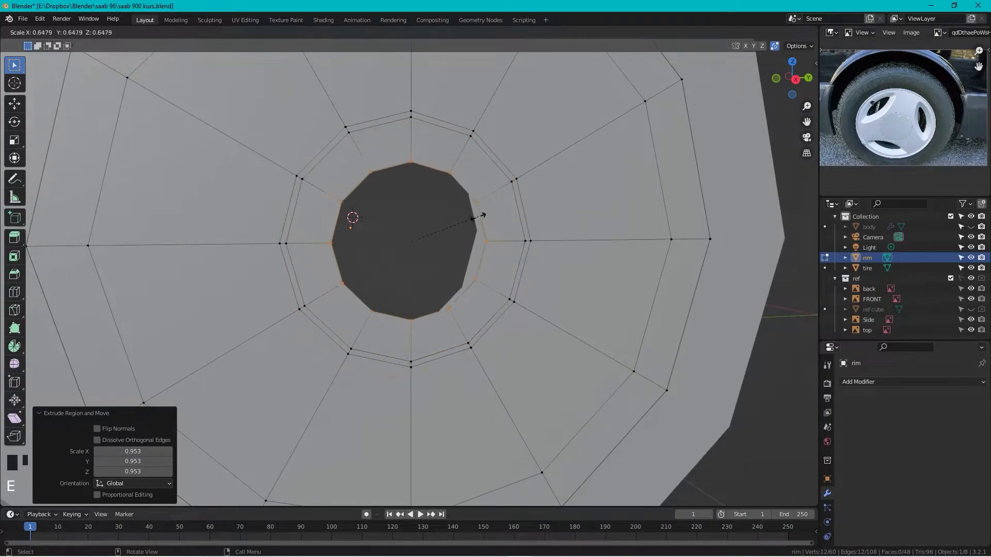
click(455, 230)
scroll(452, 233, up, 2)
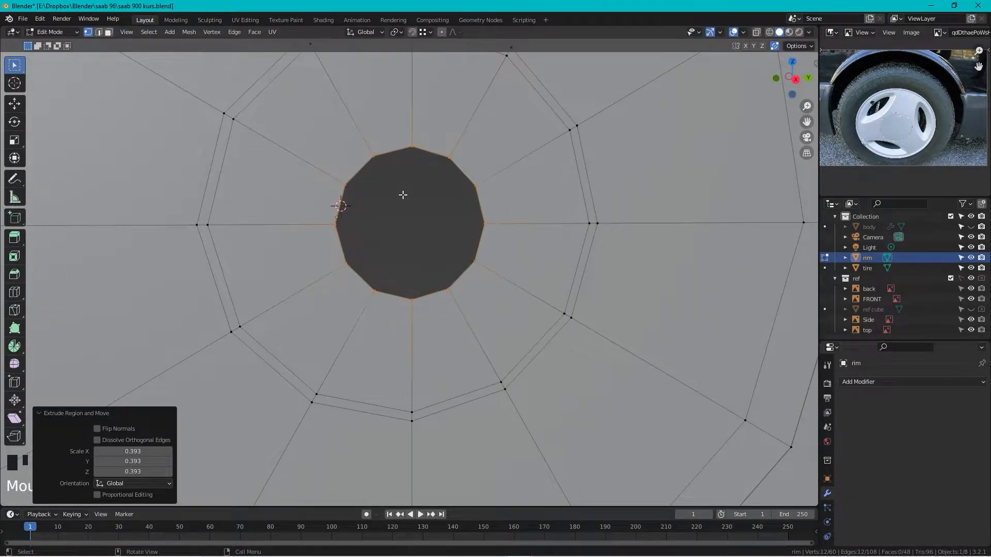
- Fill the hub hole with vertical face strips between opposite vertices, leaving the two narrow side gaps
drag(429, 131, 363, 313)
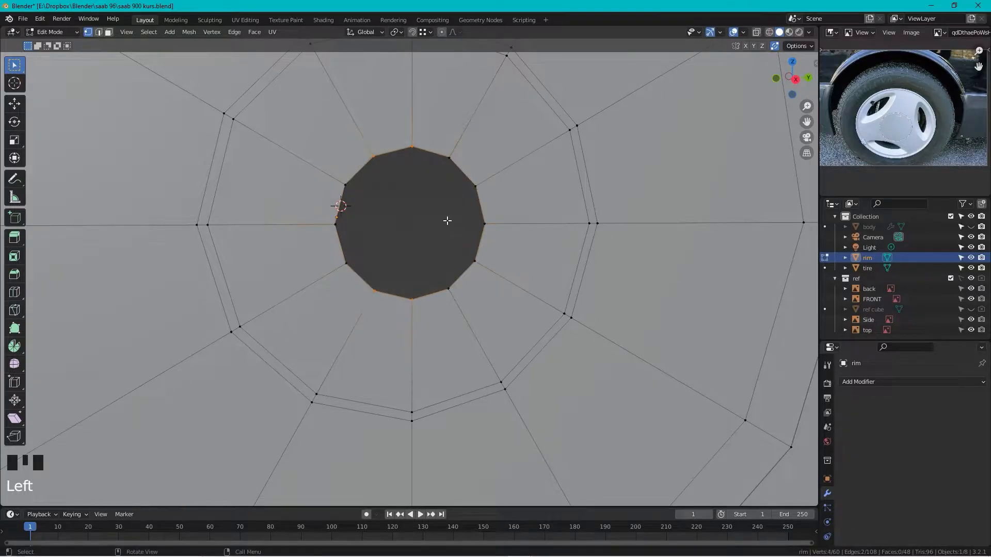
key(f)
drag(378, 144, 362, 302)
key(f)
drag(424, 136, 408, 320)
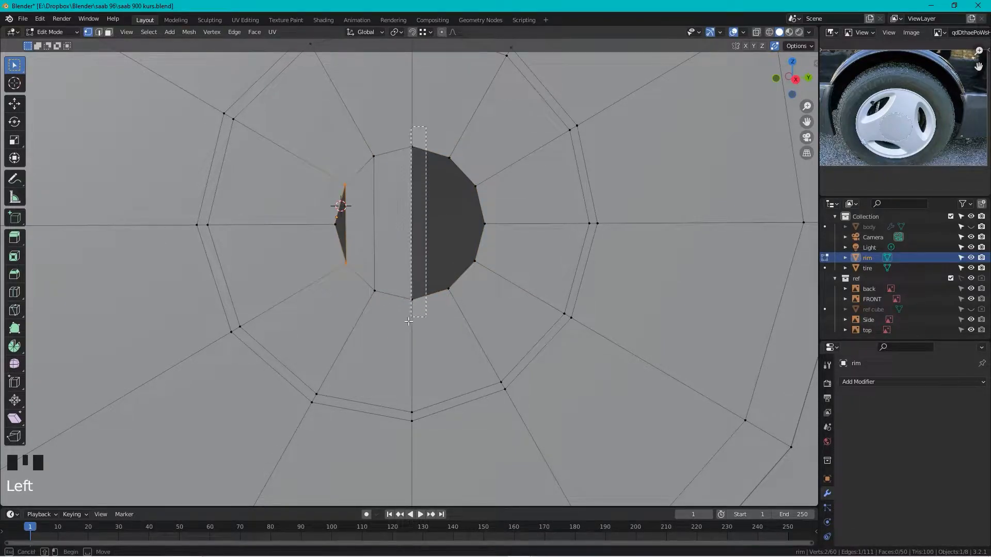
key(f)
key(f)
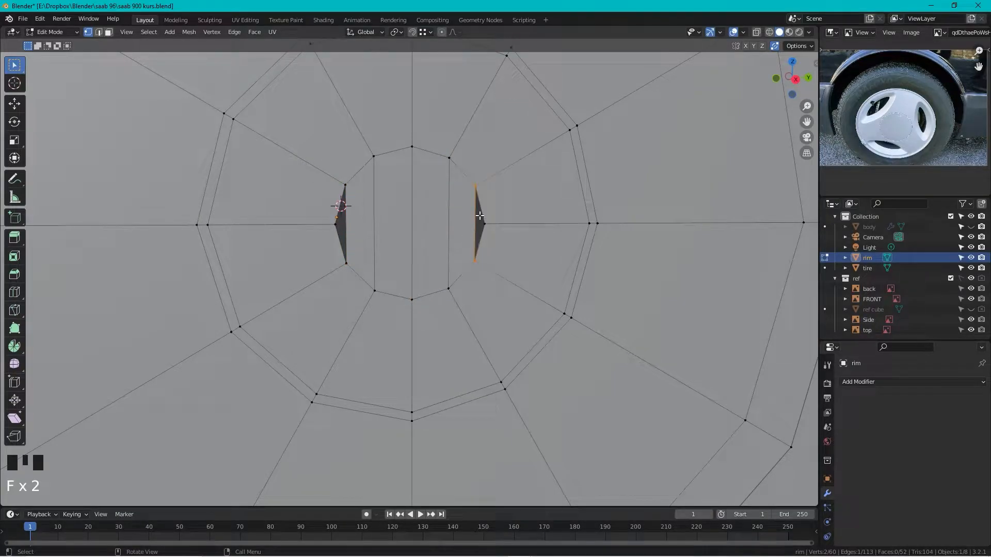
- Add one centred loop cut across the hub strips and fill the two remaining side gaps
key(ctrl+r)
click(452, 215)
right_click(453, 215)
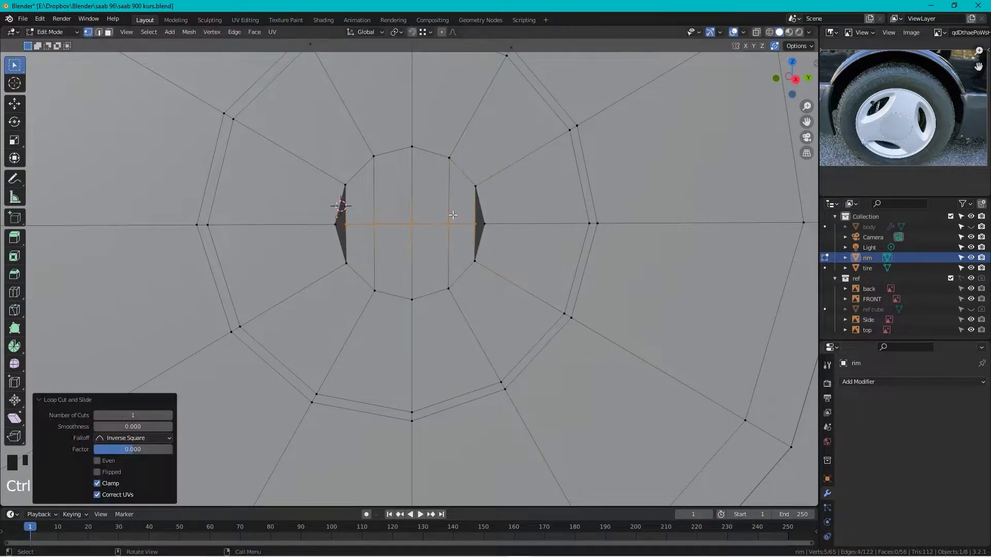
drag(510, 194, 474, 278)
key(f)
drag(356, 172, 333, 267)
key(f)
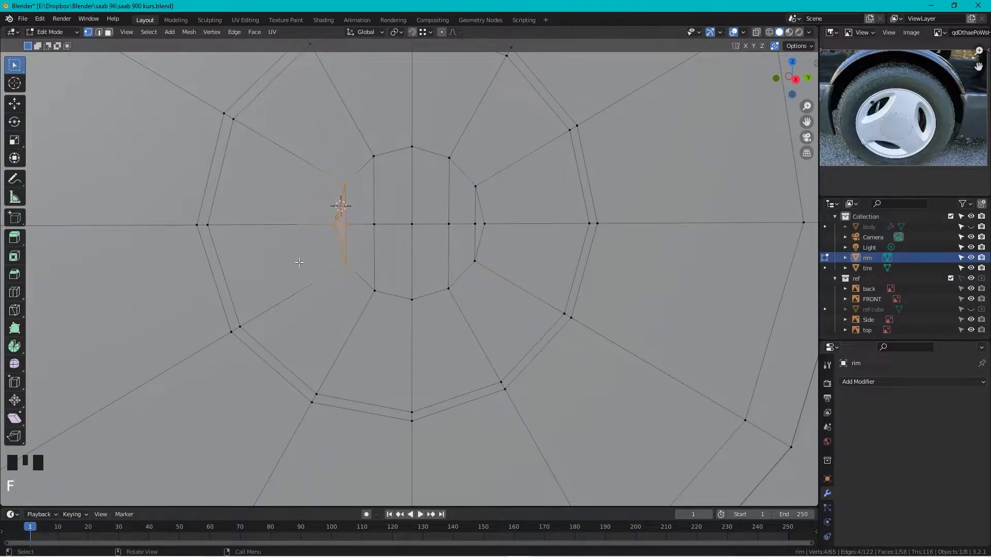
- Select the narrow ring of faces around the hub in face mode and extrude it slightly along the X axis
scroll(307, 264, down, 2)
alt+click(299, 177)
alt+click(300, 178)
alt+click(349, 130)
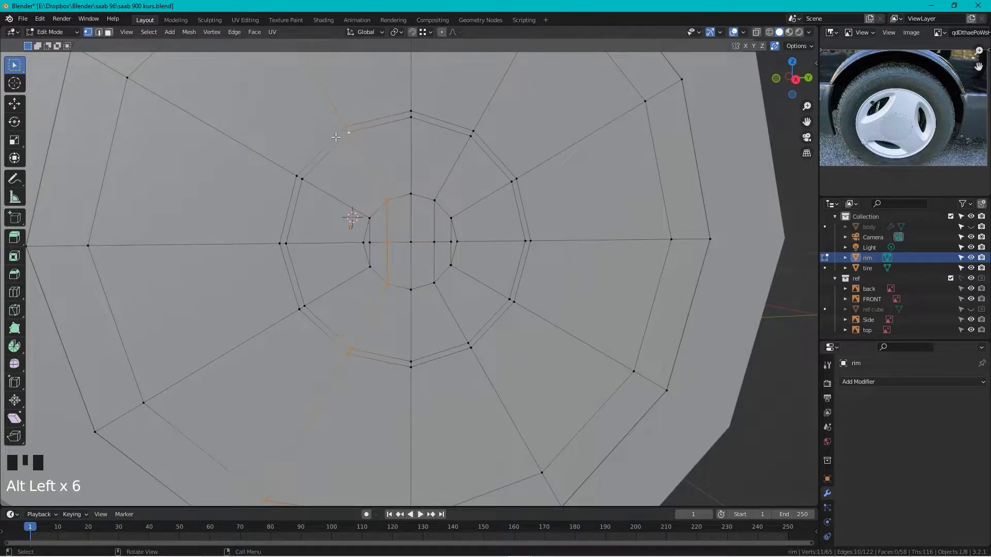
key(3)
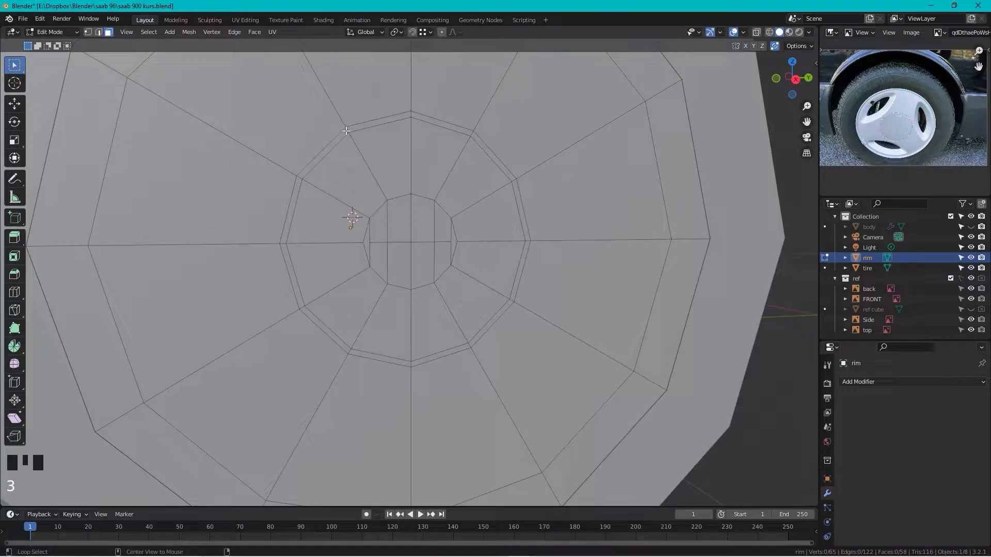
alt+click(346, 131)
scroll(328, 209, down, 3)
middle_drag(328, 210, 475, 245)
scroll(475, 245, up, 2)
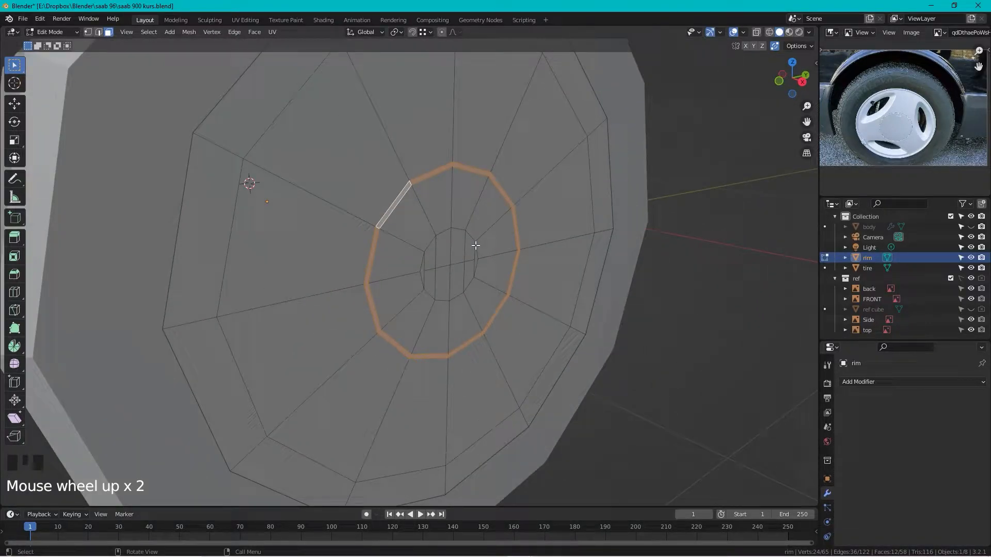
key(e)
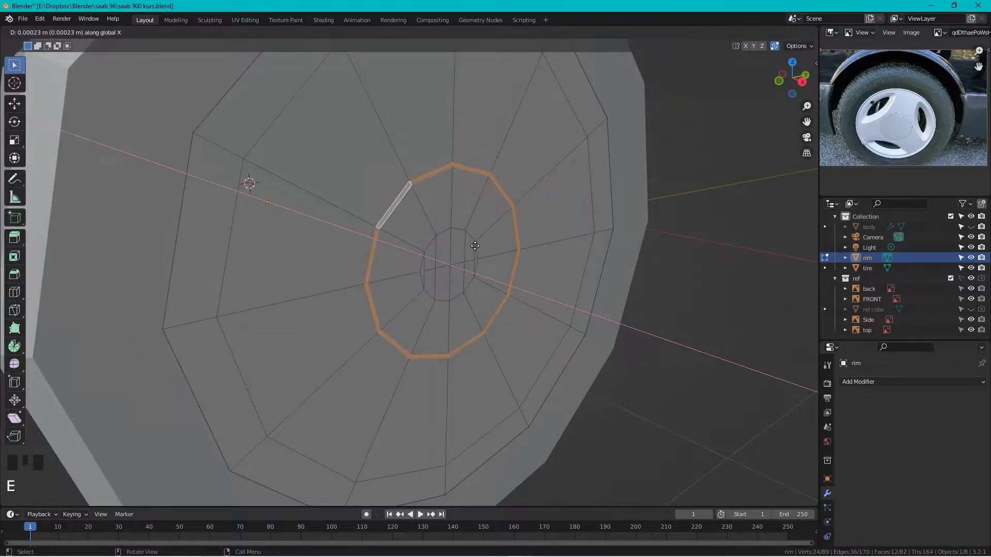
click(472, 246)
- Leave edit mode and examine the extruded hub ring on the wheel from several angles
scroll(554, 234, down, 4)
key(Tab)
middle_drag(575, 234, 448, 259)
scroll(363, 247, up, 2)
scroll(377, 246, down, 3)
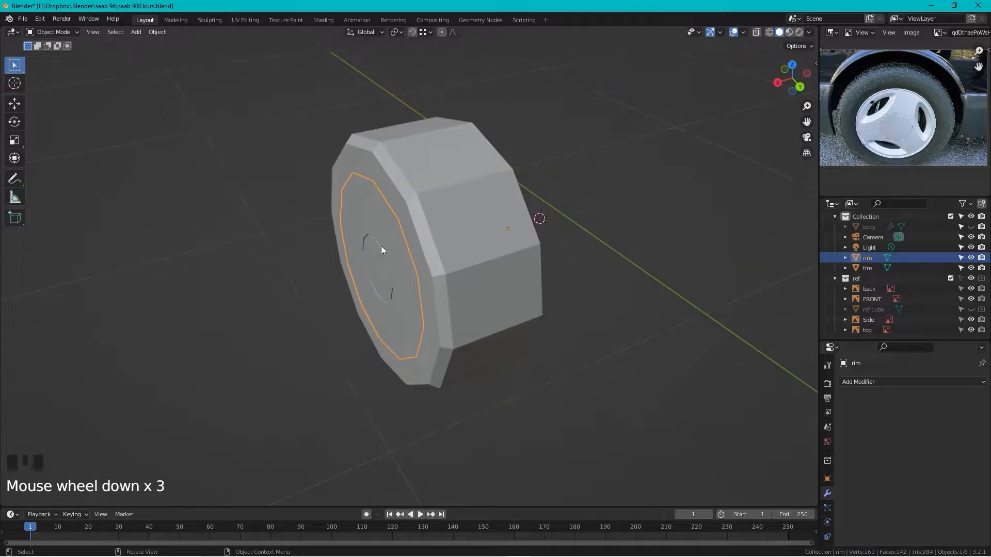
middle_drag(377, 247, 441, 236)
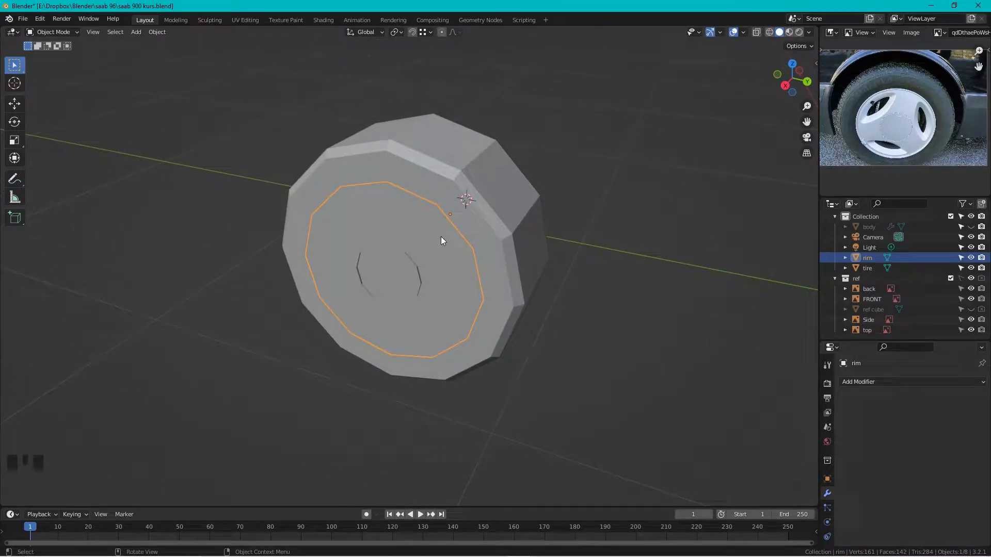
- Return to the side view along the X axis, deselect the rim and turn on X-ray to see the wheel blueprint through it
click(787, 85)
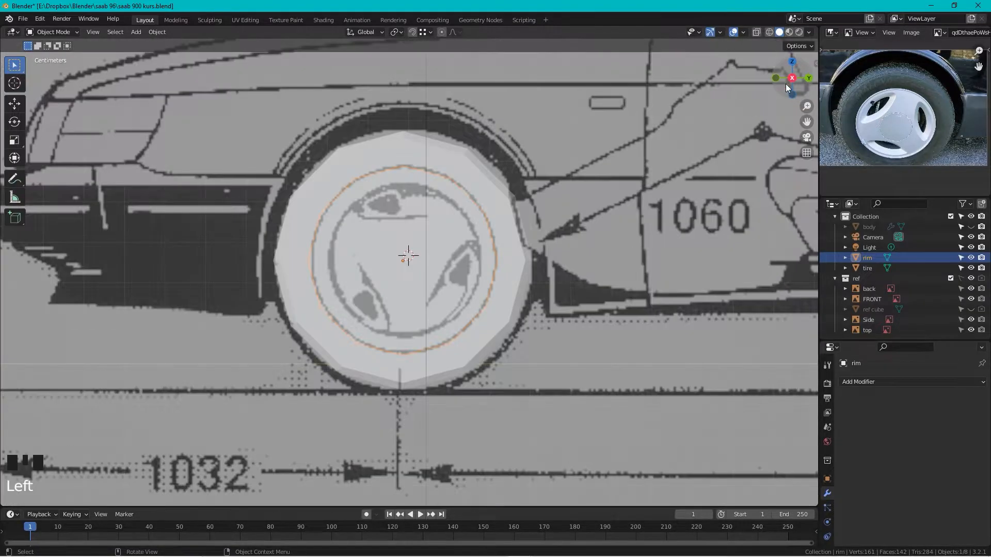
scroll(367, 175, up, 2)
scroll(369, 178, down, 2)
shift+middle_drag(368, 182, 420, 192)
scroll(420, 193, down, 10)
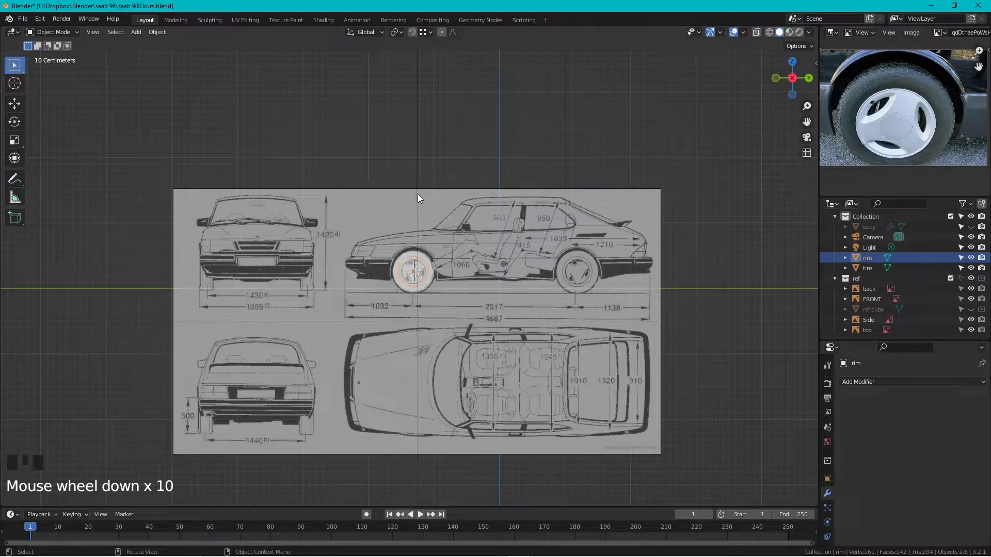
scroll(417, 196, up, 5)
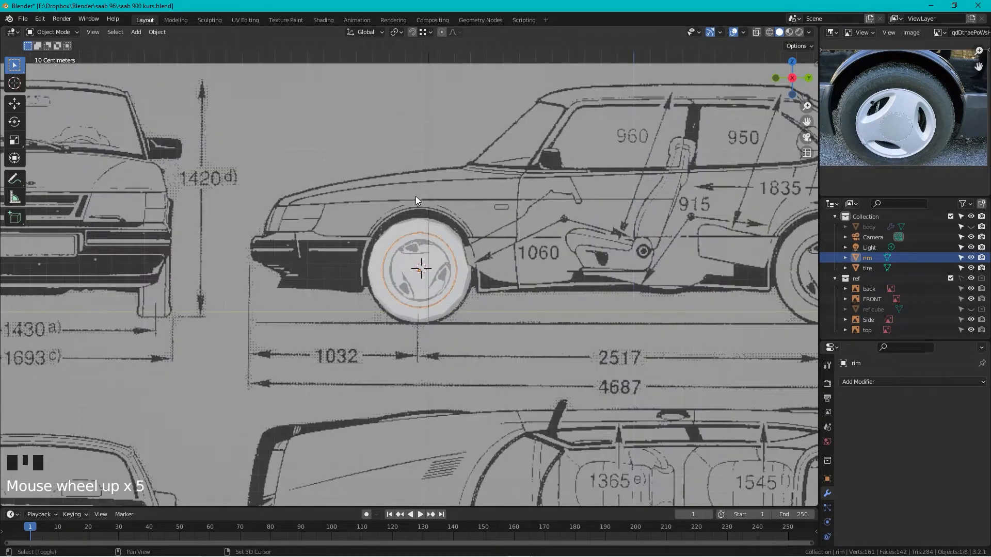
shift+middle_drag(442, 193, 368, 216)
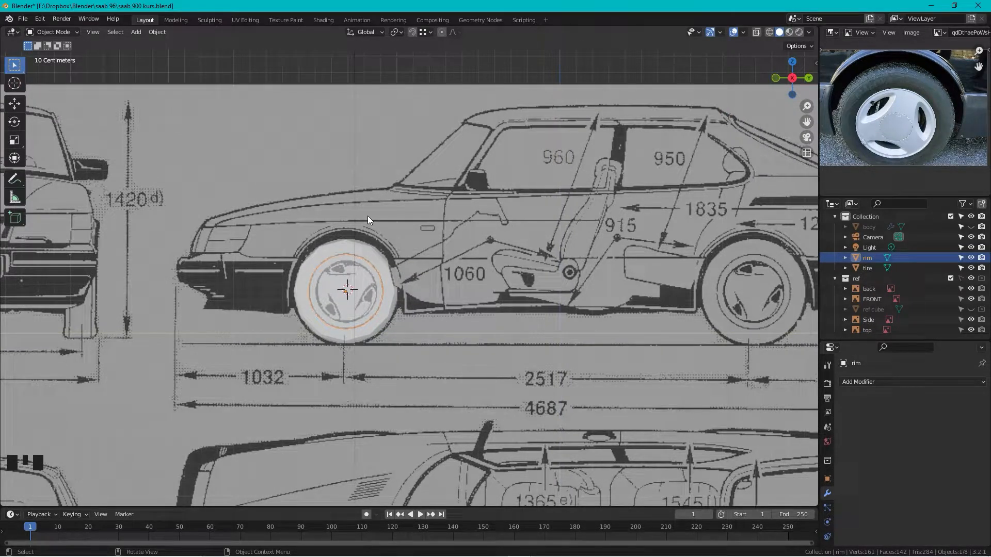
scroll(361, 268, up, 5)
shift+middle_drag(352, 268, 526, 253)
scroll(525, 253, up, 2)
scroll(525, 253, up, 3)
scroll(525, 253, down, 1)
scroll(525, 252, down, 1)
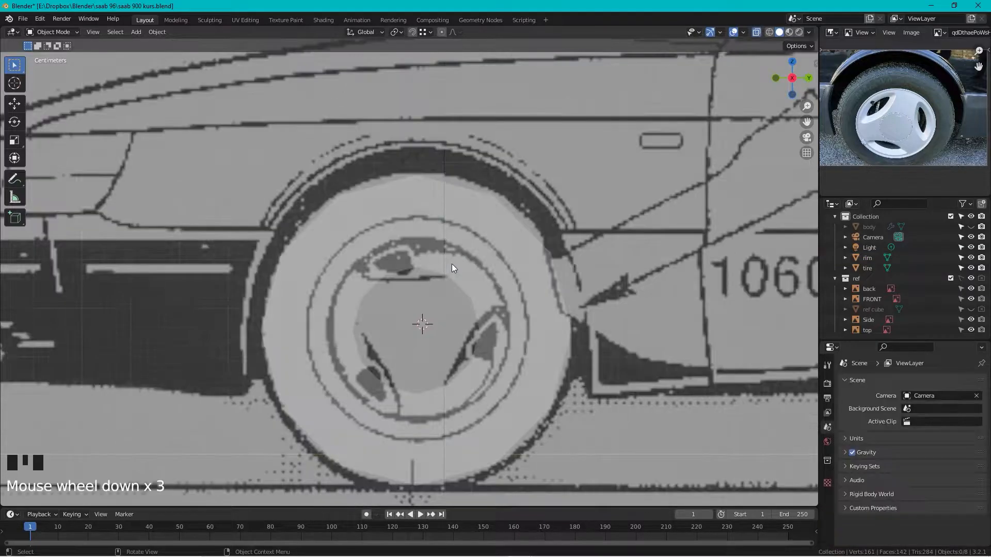
- Snap the 3D cursor to the centre of the rim's selected ring and return to object mode
click(441, 275)
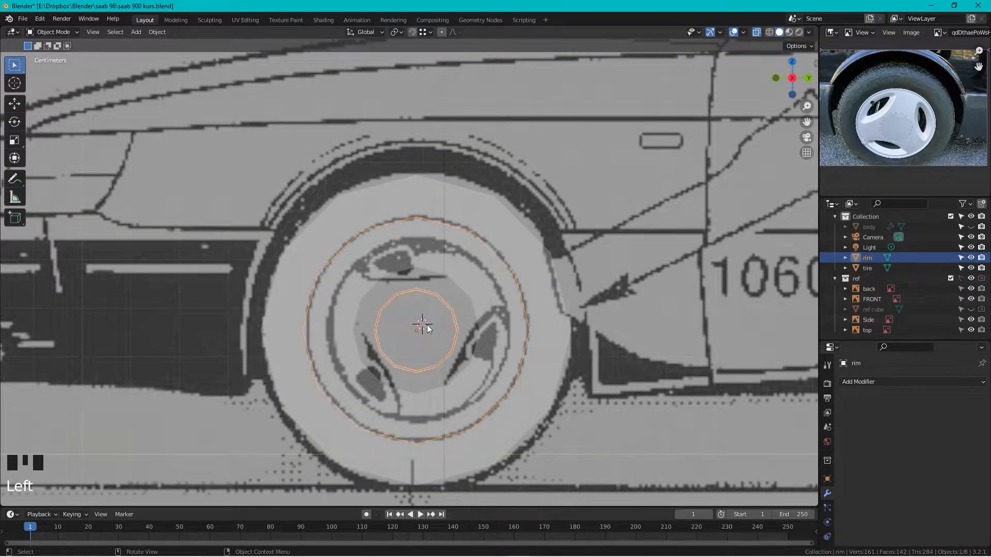
scroll(426, 325, up, 3)
scroll(427, 329, down, 1)
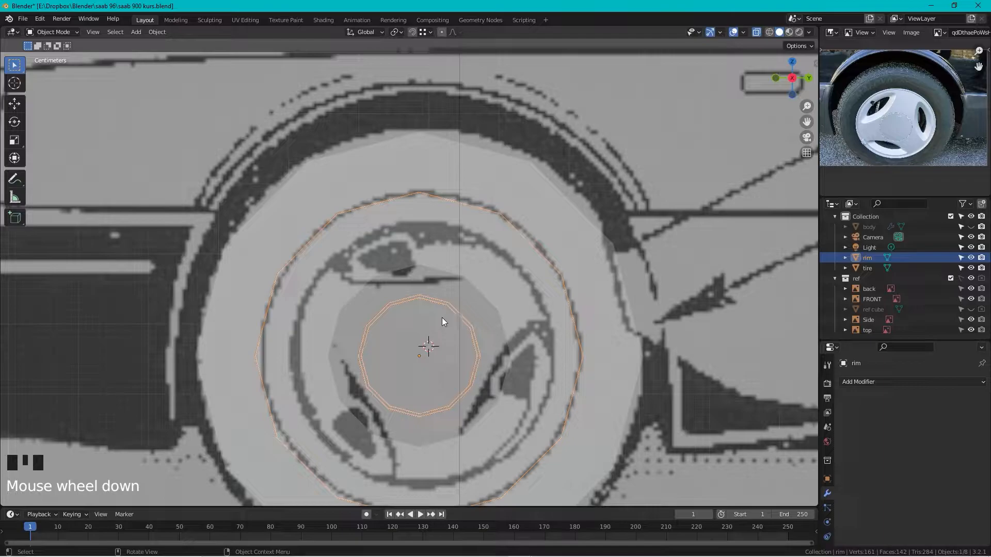
key(Tab)
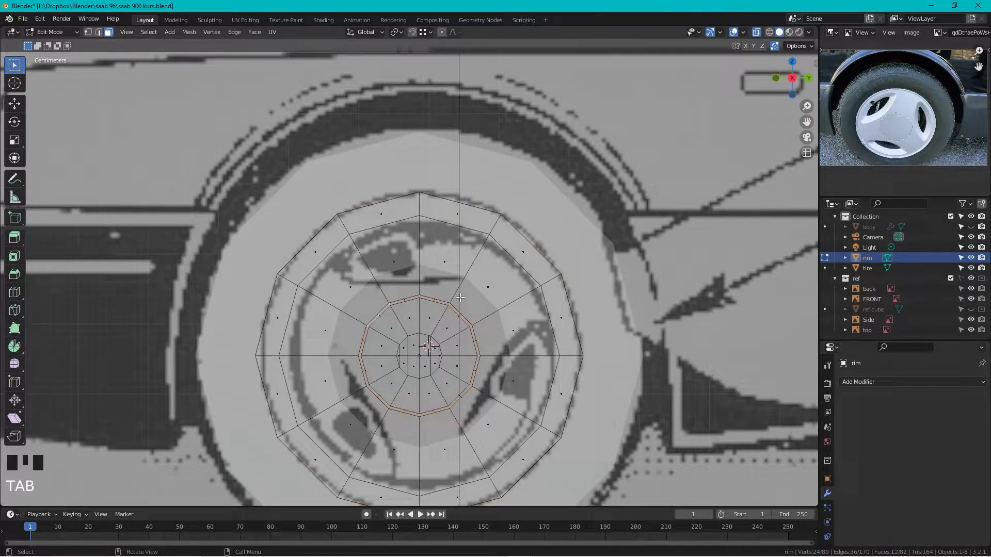
key(shift+s)
click(451, 357)
key(Tab)
- Add a mesh circle with 8 vertices at the rim's centre, rotated 90° about Y
scroll(419, 362, up, 2)
scroll(420, 364, down, 2)
shift+middle_drag(419, 363, 500, 236)
key(shift+a)
mouse_move(500, 236)
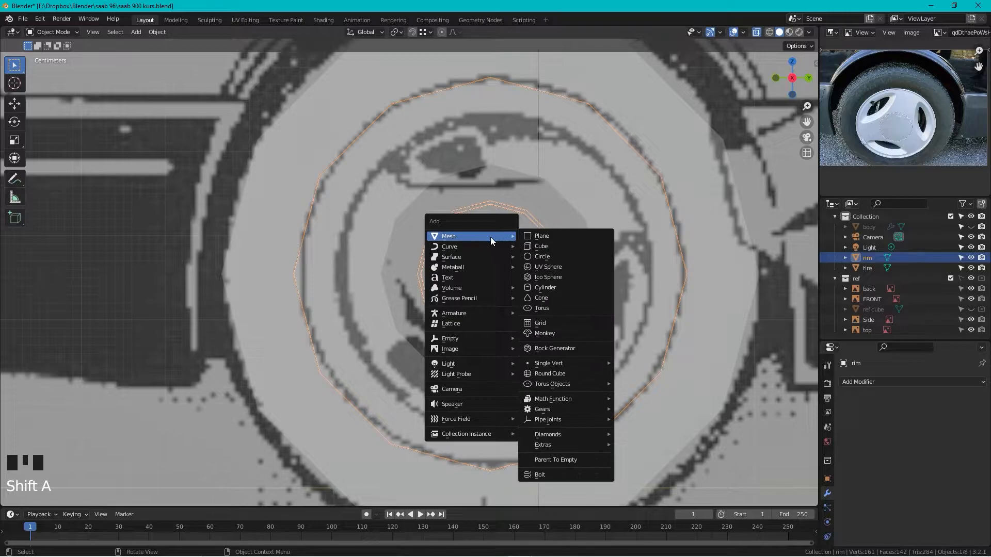
click(558, 257)
click(132, 385)
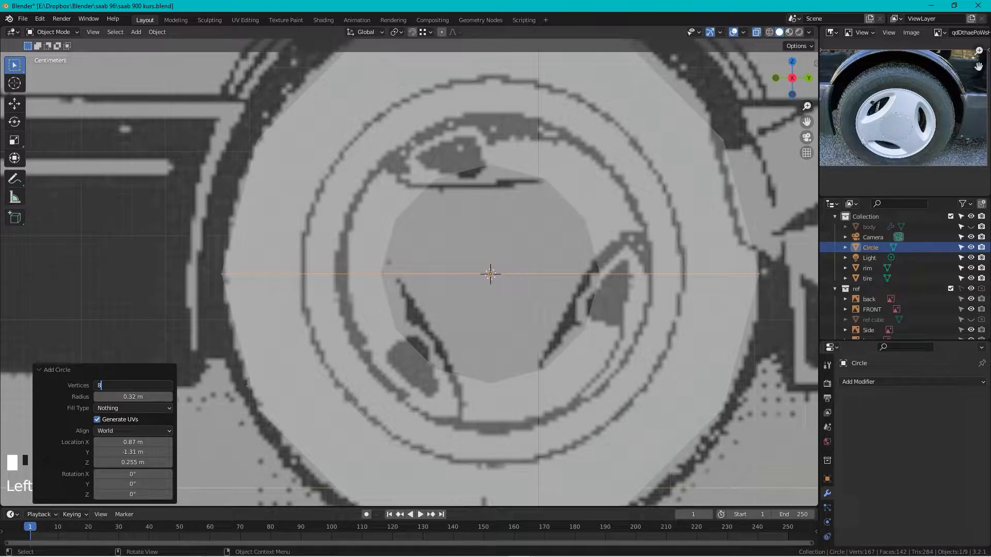
click(132, 484)
text(9)
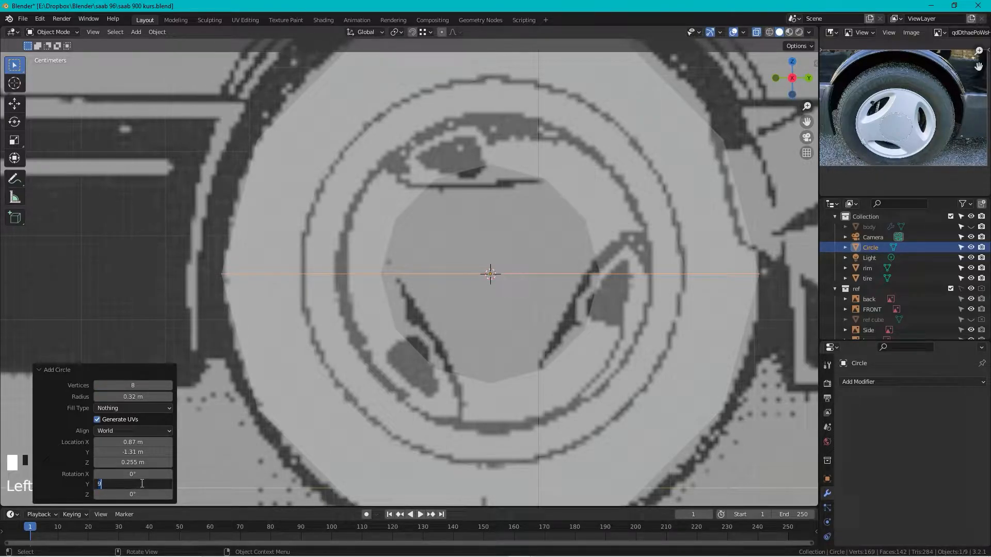
text(0)
key(Return)
scroll(237, 439, down, 4)
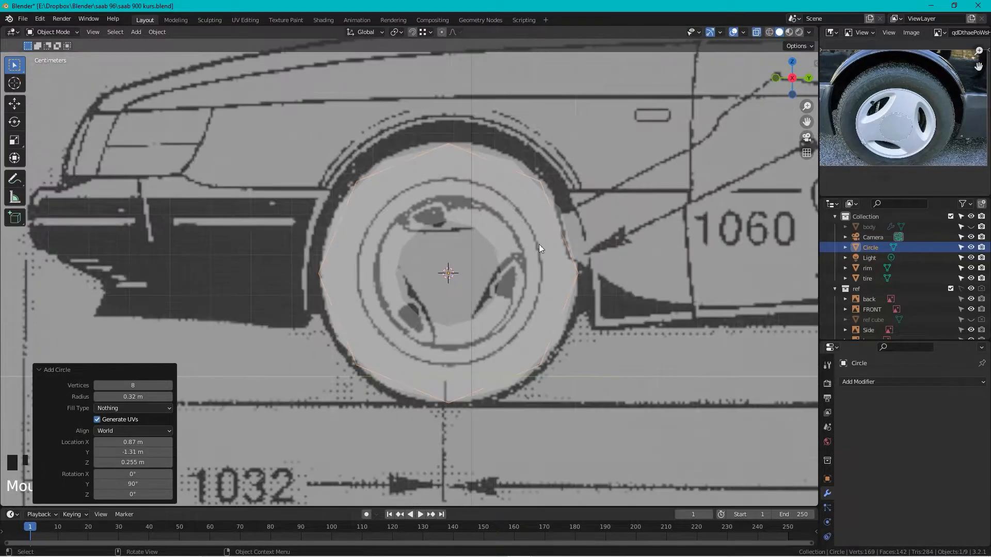
- Scale the circle to 0.25 and flatten it along Z to about 0.337
text(s.25)
key(Return)
scroll(451, 218, up, 3)
key(s)
key(z)
click(500, 249)
- Move the flattened circle up along Z by about 0.167 m onto the rim's upper opening in the blueprint
key(g)
key(z)
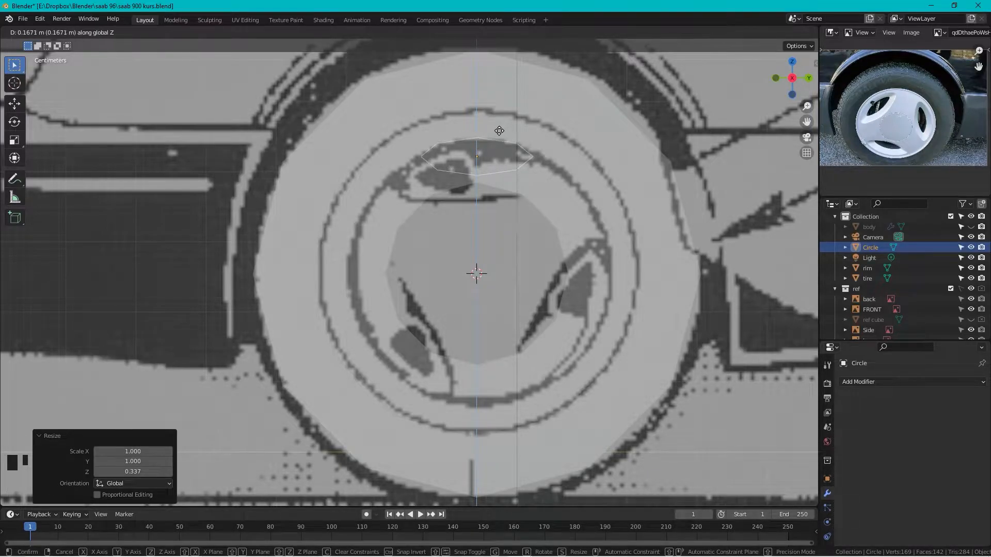
click(497, 132)
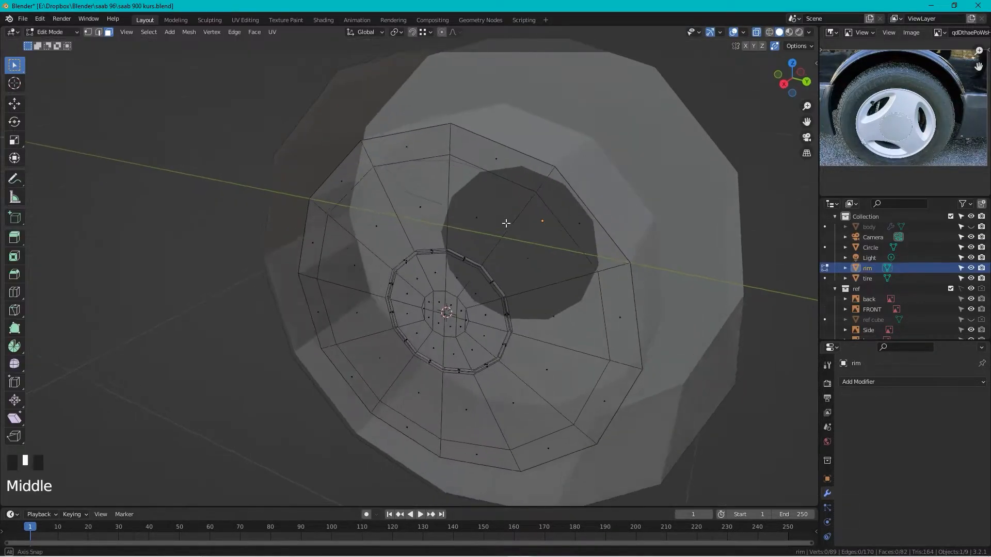
- Return to object mode with the rim selected and add a Solidify modifier to it
middle_drag(506, 223, 514, 224)
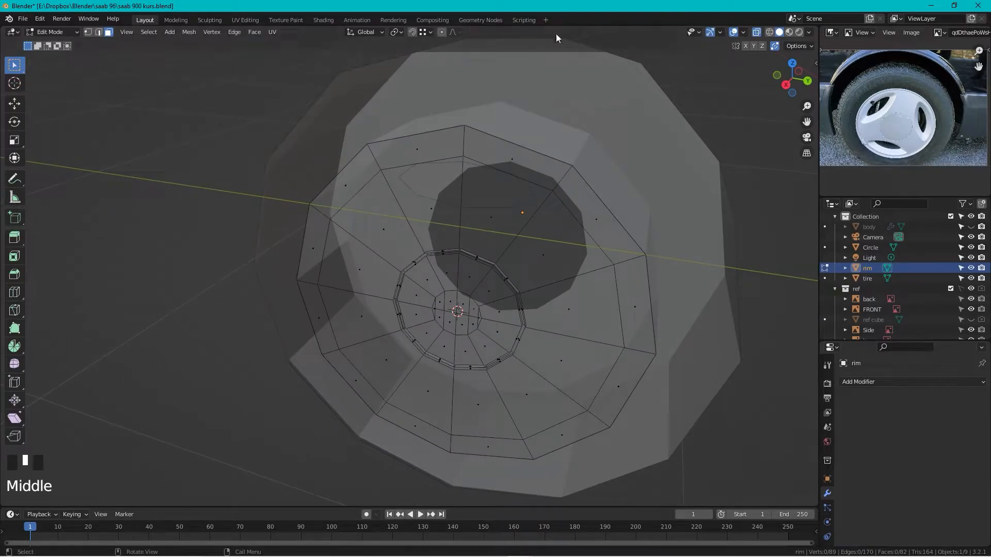
key(Tab)
click(502, 207)
click(506, 278)
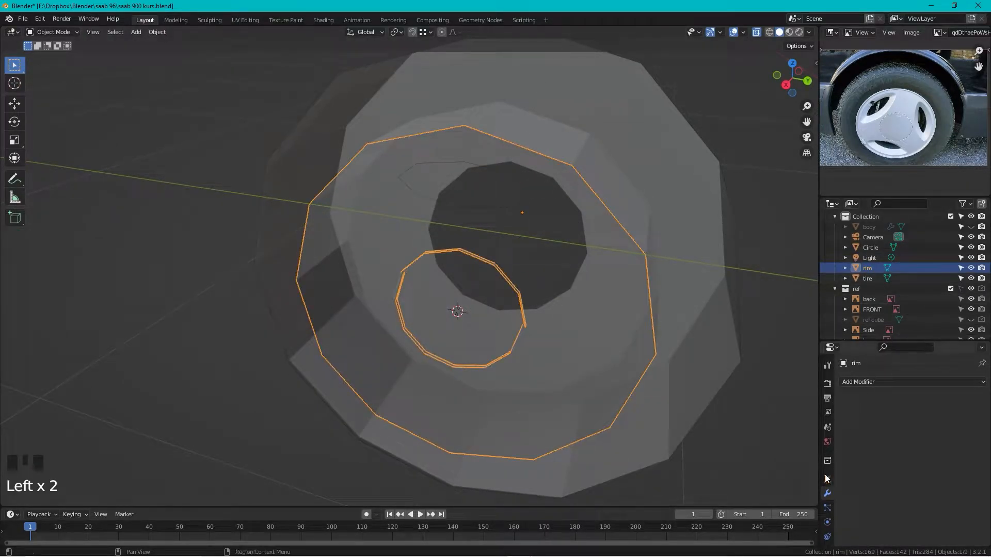
click(888, 382)
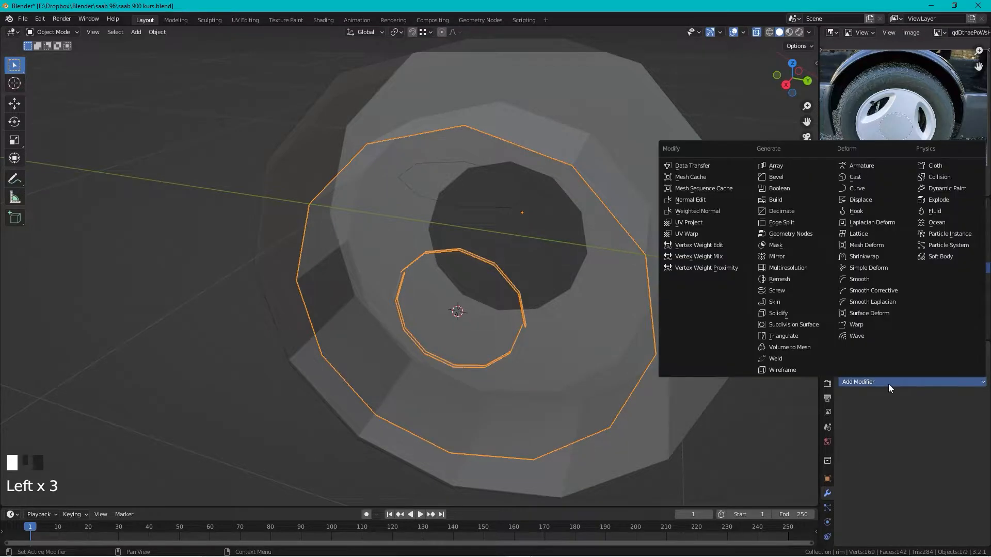
click(787, 315)
scroll(589, 185, down, 2)
middle_drag(588, 187, 512, 212)
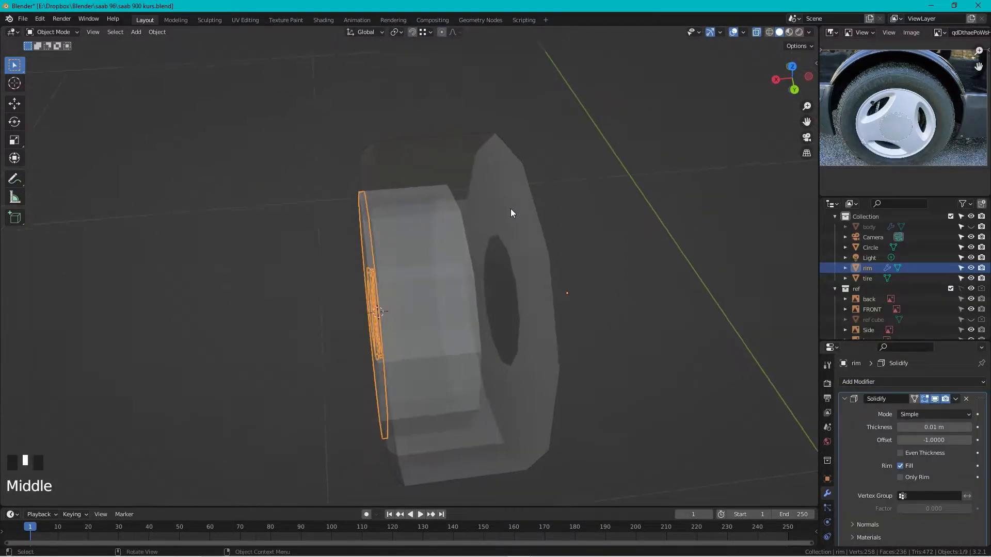
- Set the rim's Solidify offset to 1 and its thickness to 0.02 m
click(932, 440)
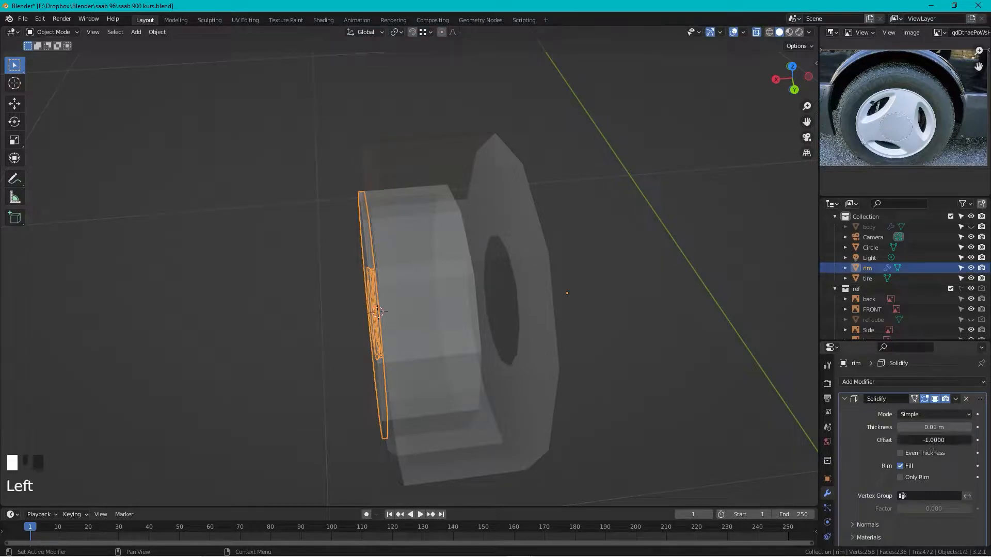
text(1)
key(Return)
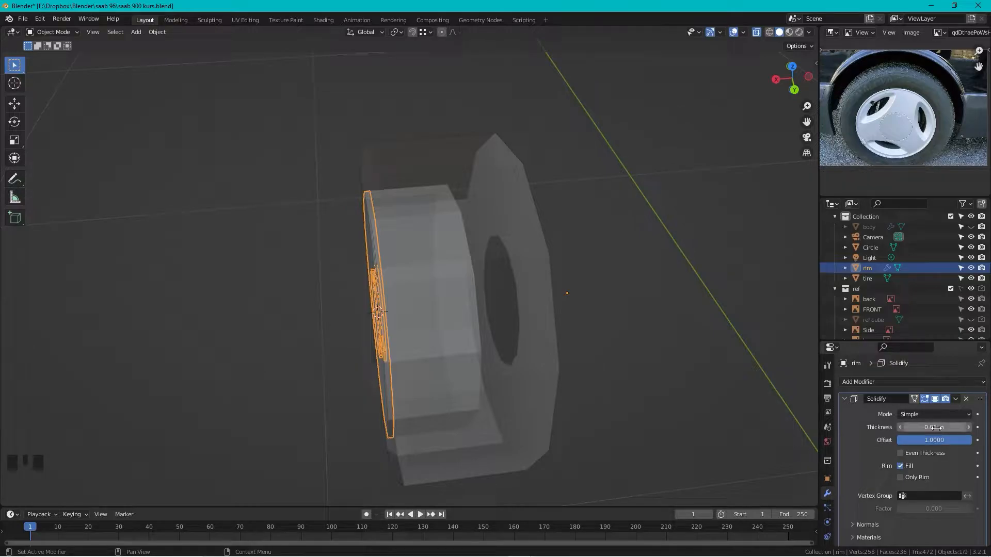
click(935, 428)
key(BackSpace)
text(.02)
key(Return)
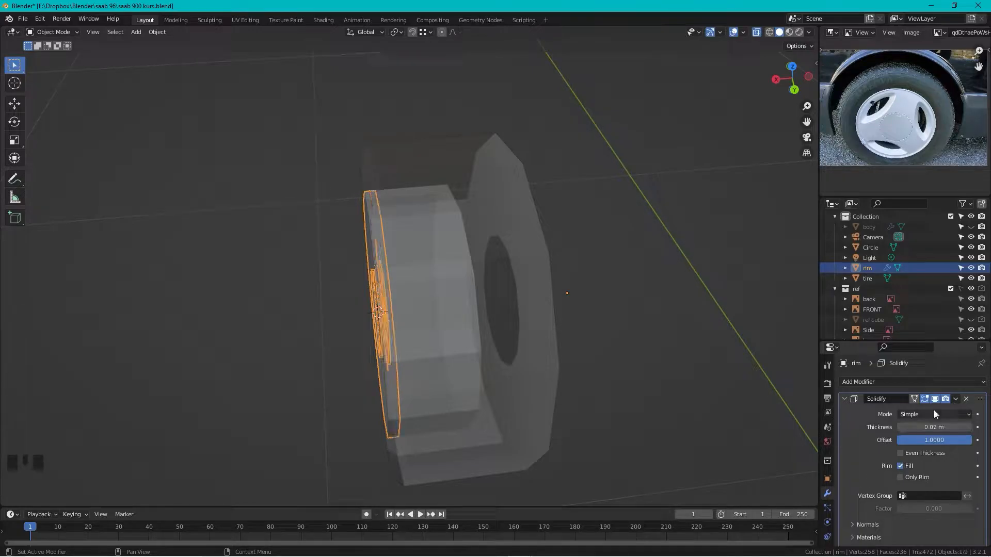
- Select the flattened circle, return to the side view and open the circle for vertex editing
middle_drag(310, 320, 458, 207)
scroll(432, 228, up, 4)
scroll(442, 201, down, 2)
click(431, 197)
middle_drag(389, 206, 399, 295)
click(805, 84)
scroll(432, 277, up, 1)
scroll(436, 277, down, 1)
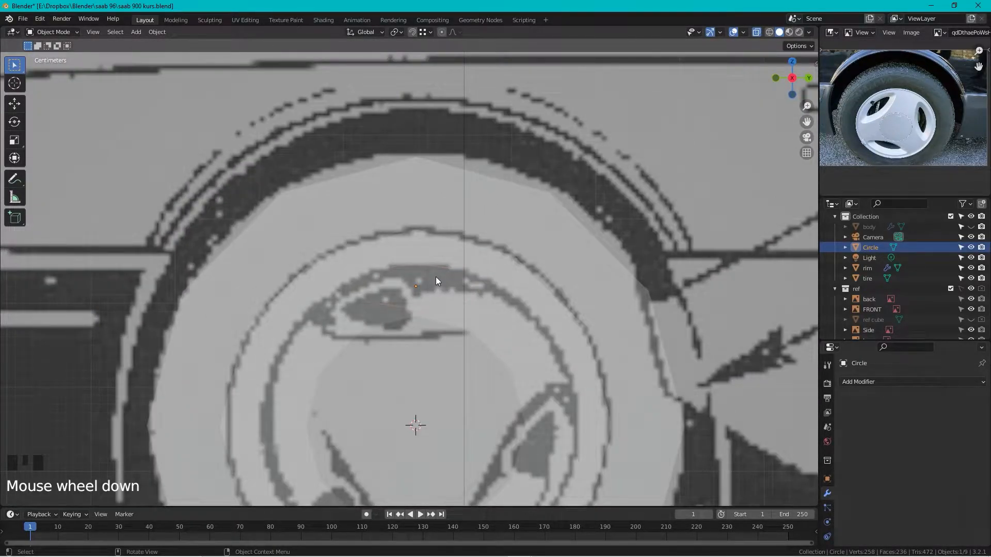
key(Tab)
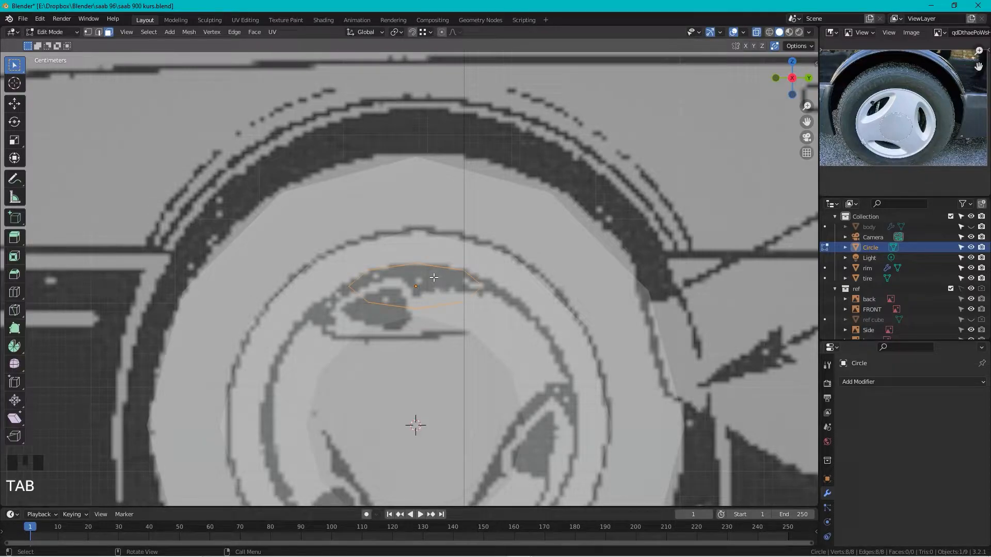
key(1)
- Duplicate the eight-vertex ring in place and scale the copy to about 1.304
key(shift+d)
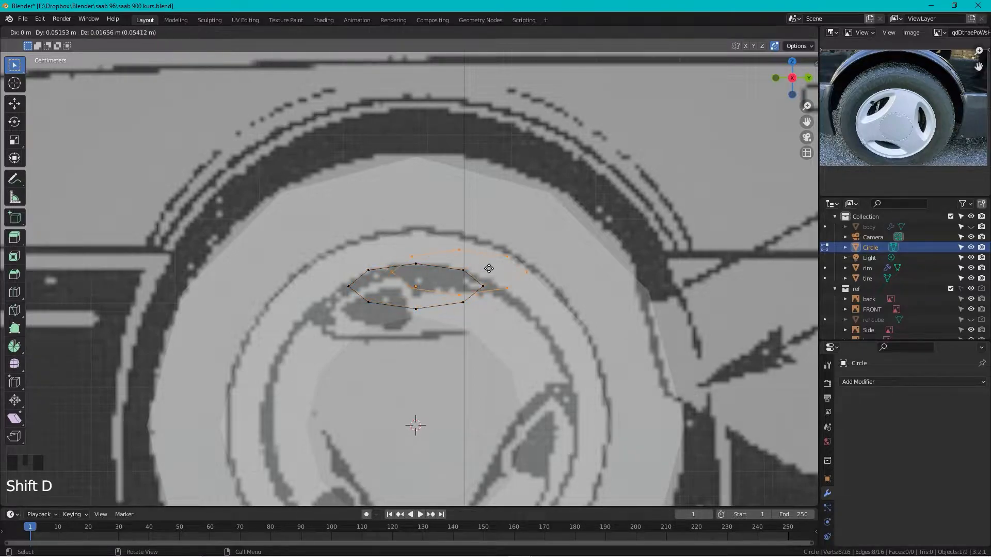
right_click(491, 269)
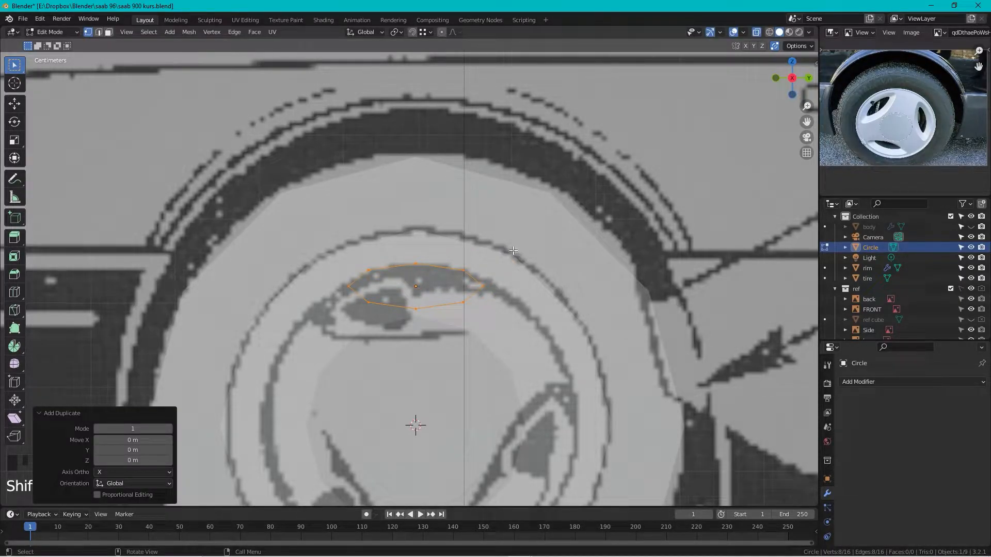
key(s)
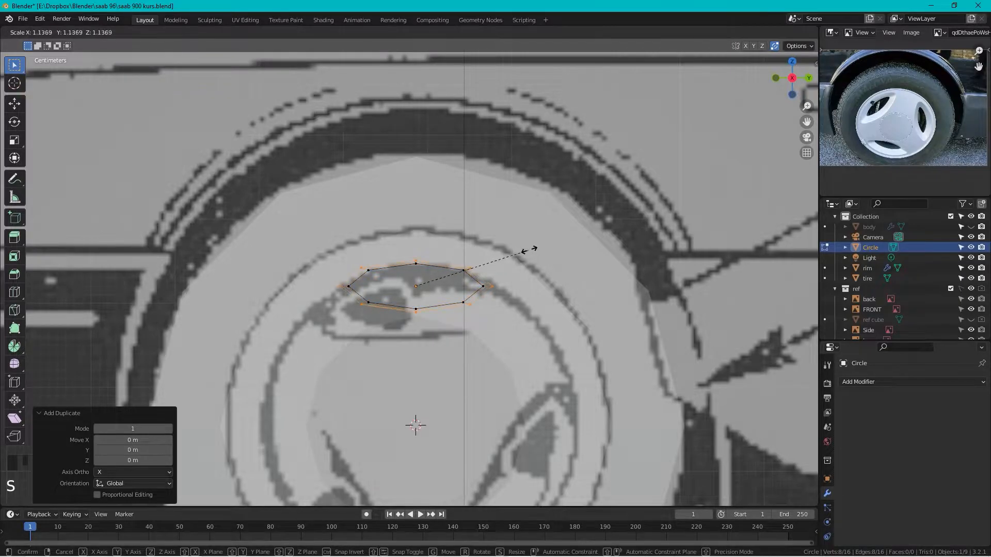
click(544, 245)
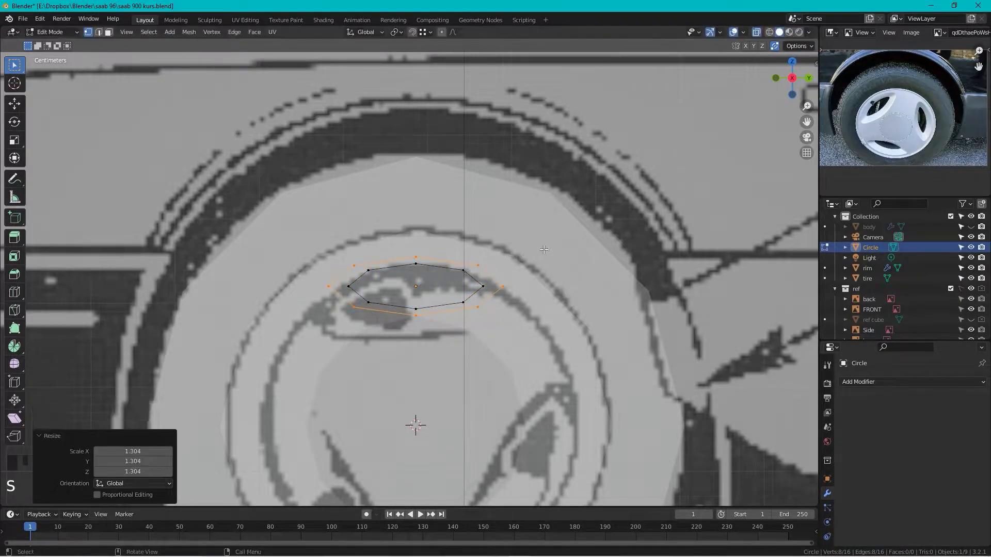
- Move the enlarged ring along X by about 0.00715 m, away from the smaller ring
scroll(433, 254, down, 3)
middle_drag(433, 254, 468, 279)
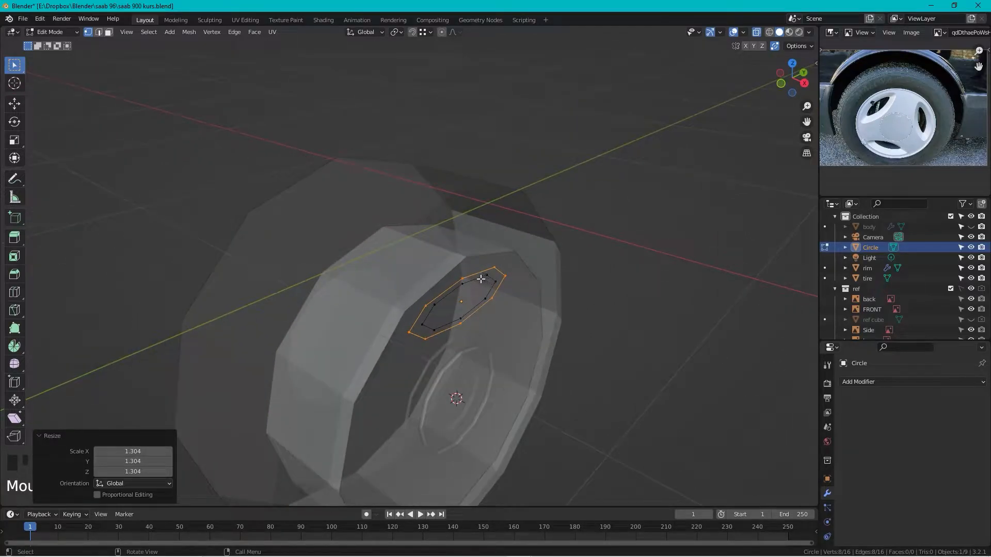
key(g)
key(x)
click(486, 278)
middle_drag(489, 260, 363, 332)
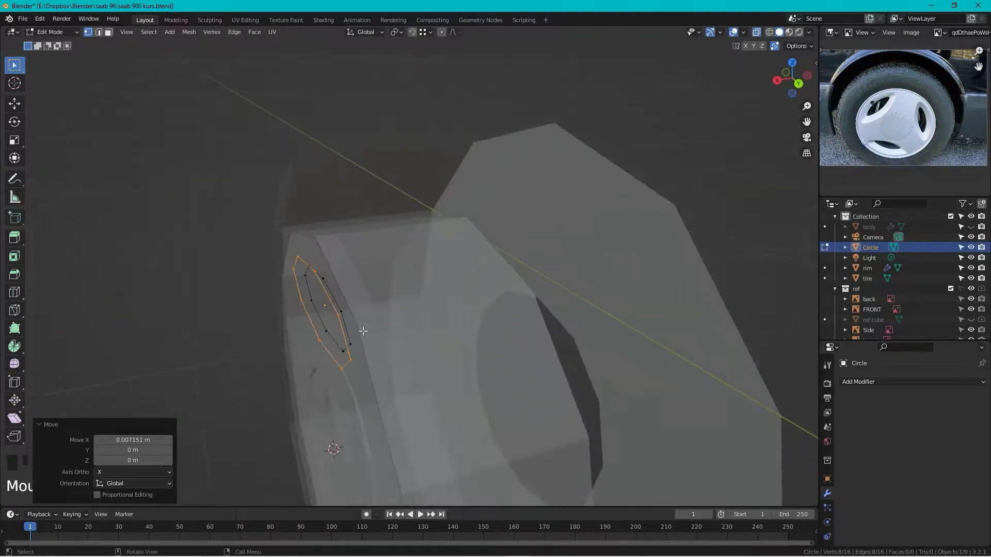
- Fill faces all the way around between the smaller and the larger ring to form the side wall
click(338, 323)
shift+click(347, 351)
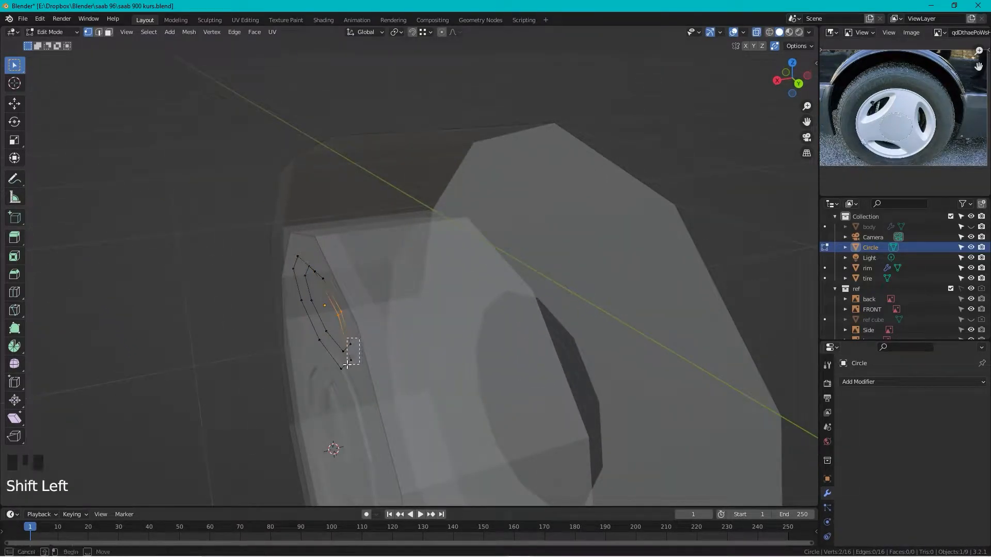
key(f)
click(348, 308)
key(f)
key(f)
key(f)
key(f)
key(f)
key(f)
key(f)
key(f)
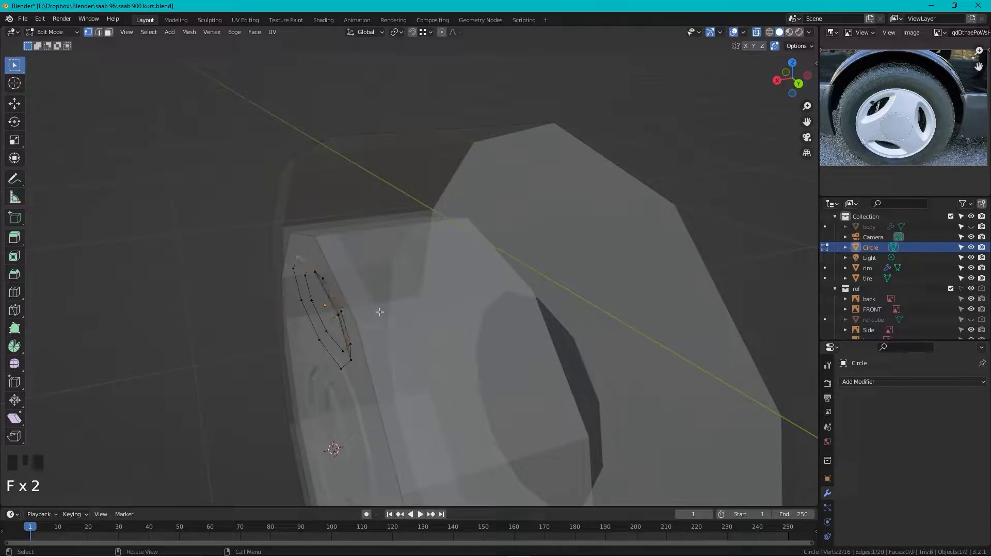
middle_drag(372, 315, 500, 287)
key(f)
- Fill the middle of the larger ring with two four-sided faces
click(473, 242)
shift+click(537, 259)
shift+click(539, 314)
shift+click(472, 326)
key(f)
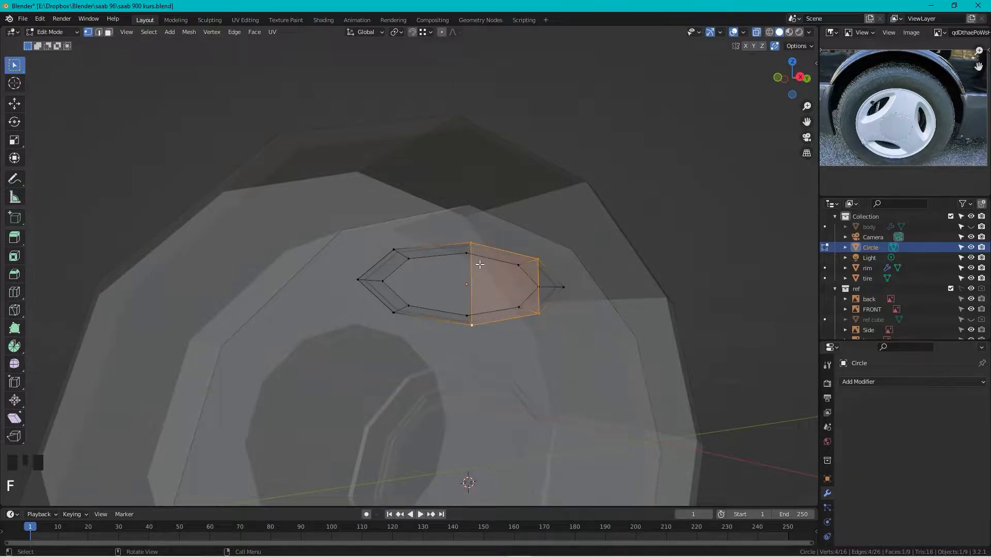
click(473, 334)
shift+click(469, 331)
key(f)
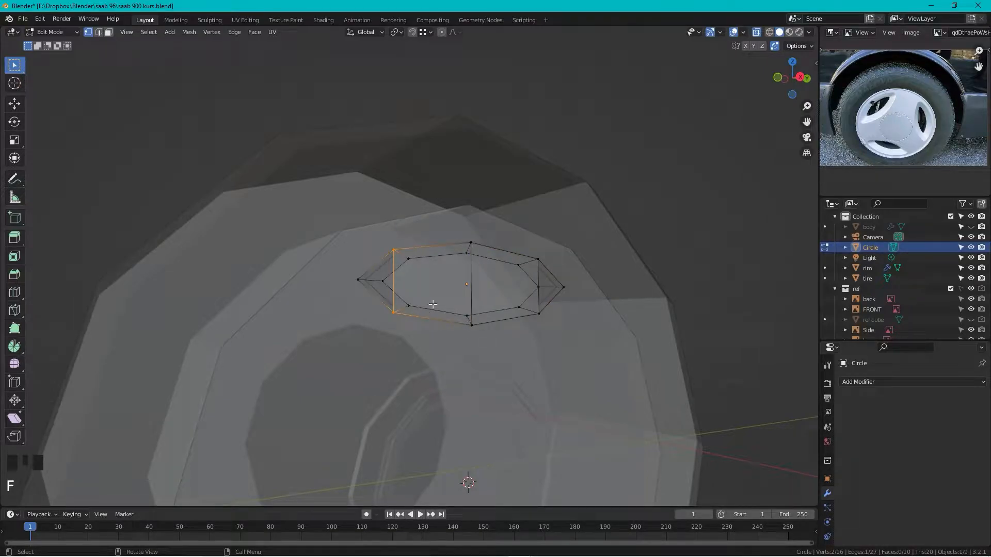
- Add a lengthwise loop cut through the larger ring's middle faces and fill the ring's -Y tip
key(ctrl+r)
click(407, 281)
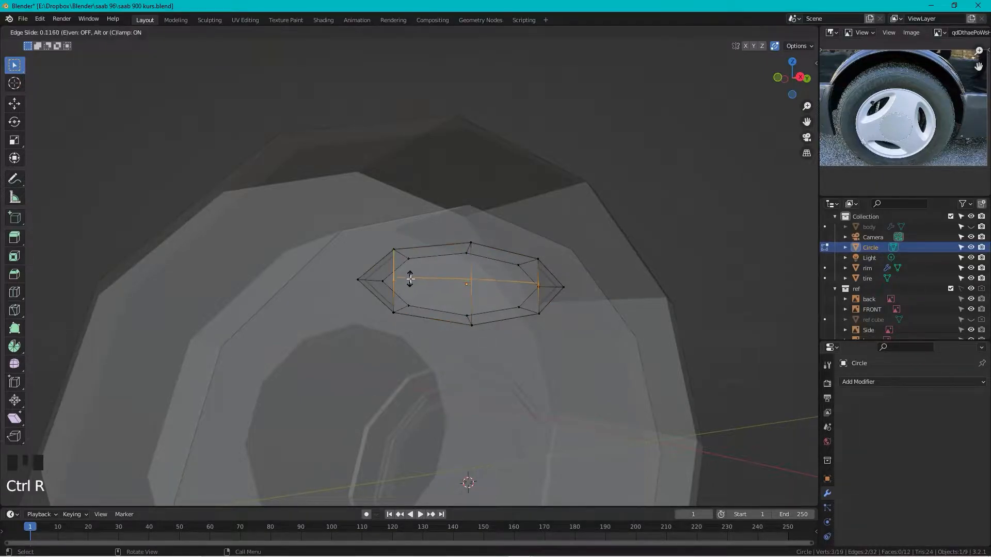
click(410, 278)
click(394, 250)
shift+click(395, 282)
shift+click(358, 280)
shift+click(394, 312)
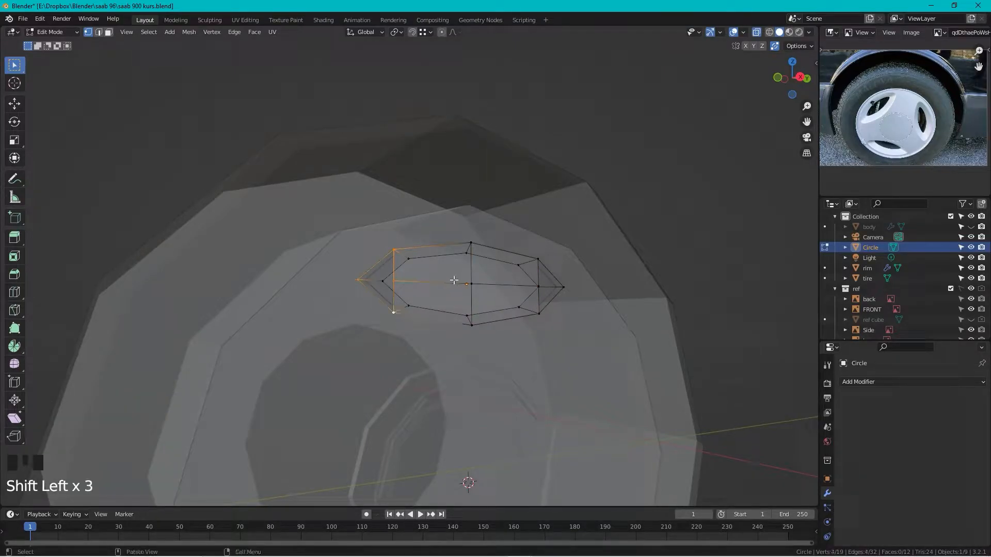
key(f)
- Fill the +Y tip of the larger ring with a face to complete its cap
middle_drag(568, 269, 548, 276)
scroll(510, 295, up, 2)
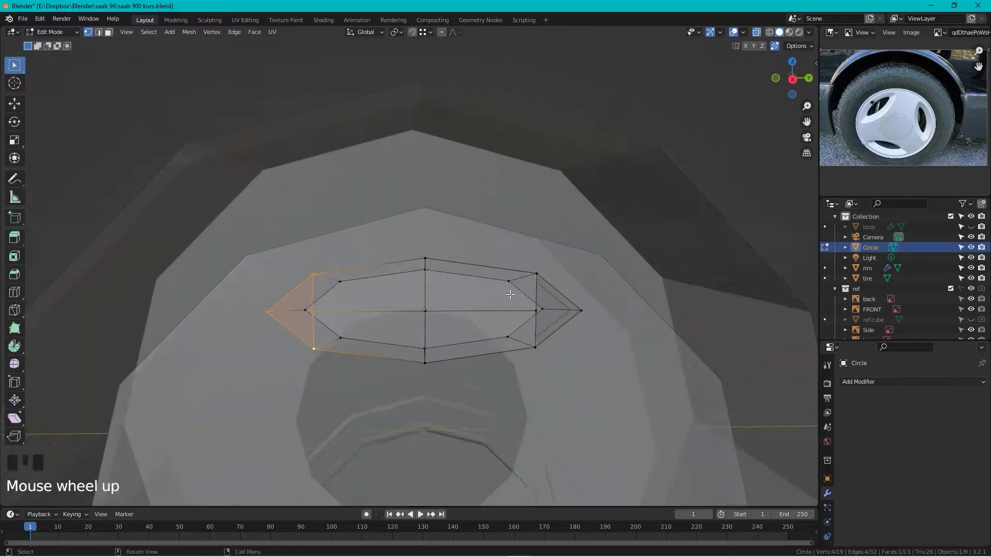
scroll(510, 294, up, 1)
click(570, 274)
shift+click(563, 324)
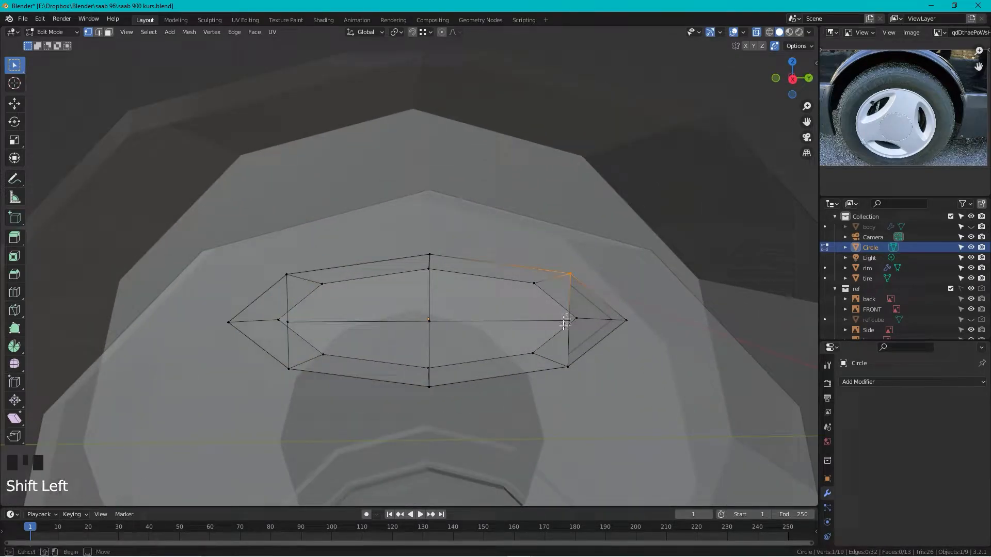
shift+click(567, 377)
shift+click(570, 365)
shift+click(626, 321)
key(f)
- Fill the middle of the smaller ring with two four-sided faces
scroll(580, 297, down, 3)
middle_drag(435, 312, 442, 320)
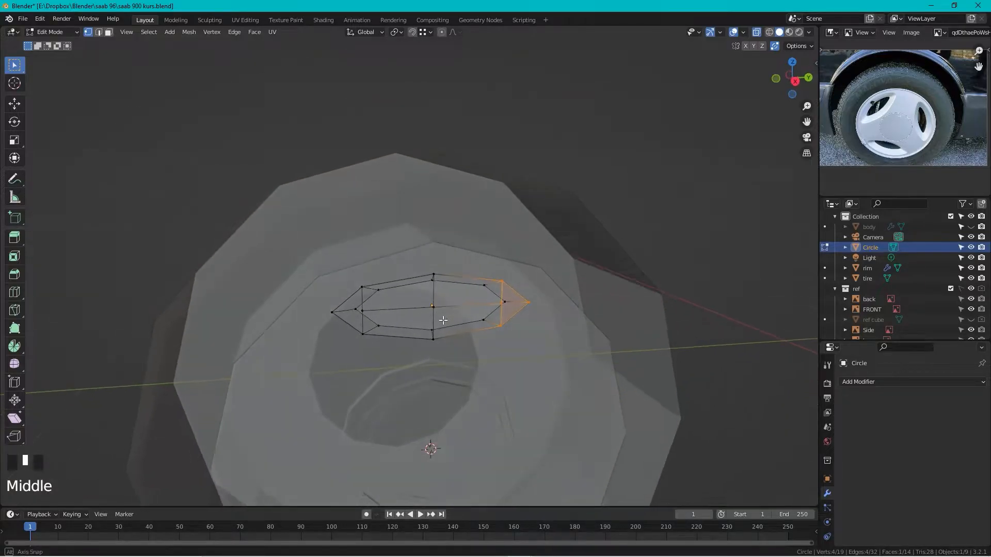
scroll(441, 320, up, 2)
click(445, 284)
shift+click(447, 360)
shift+click(522, 344)
shift+click(524, 292)
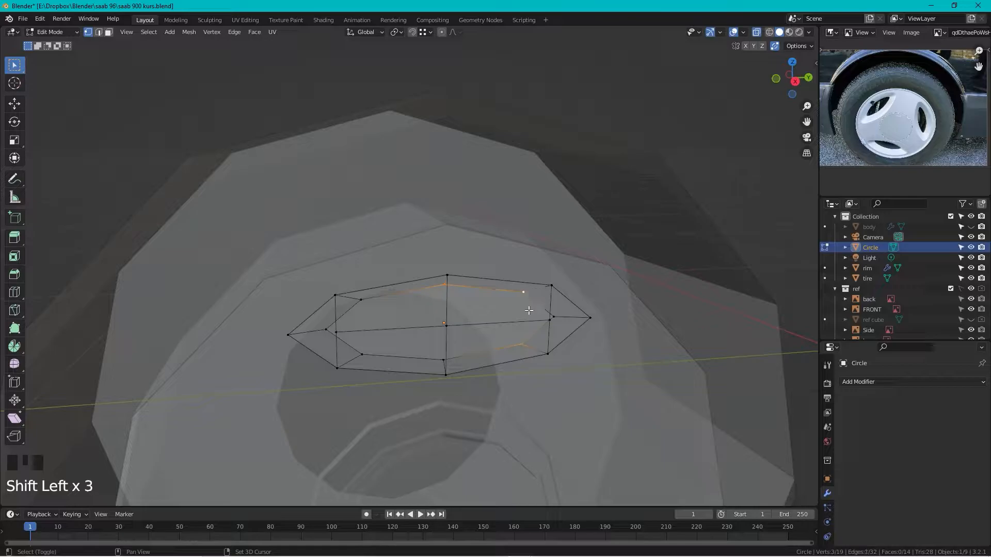
shift+click(442, 361)
key(f)
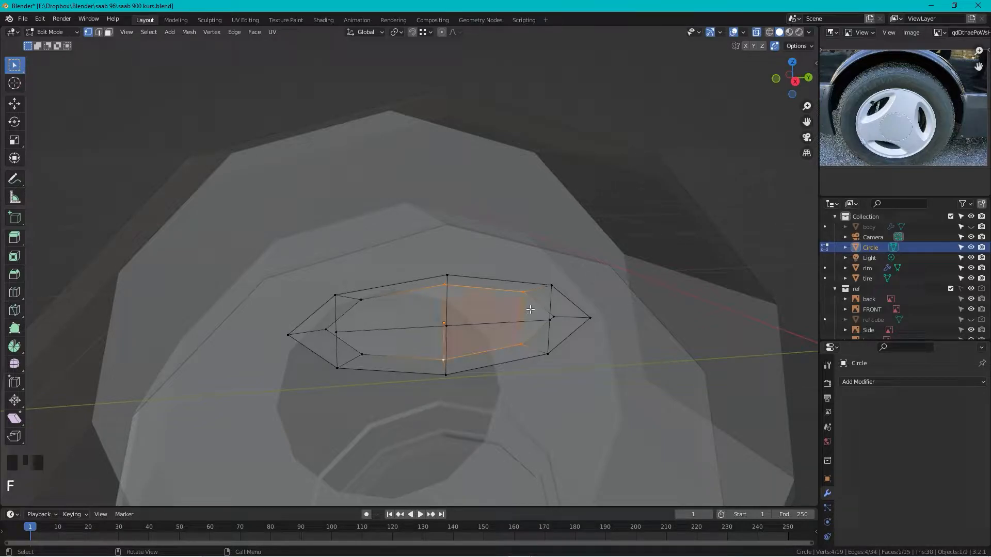
click(361, 300)
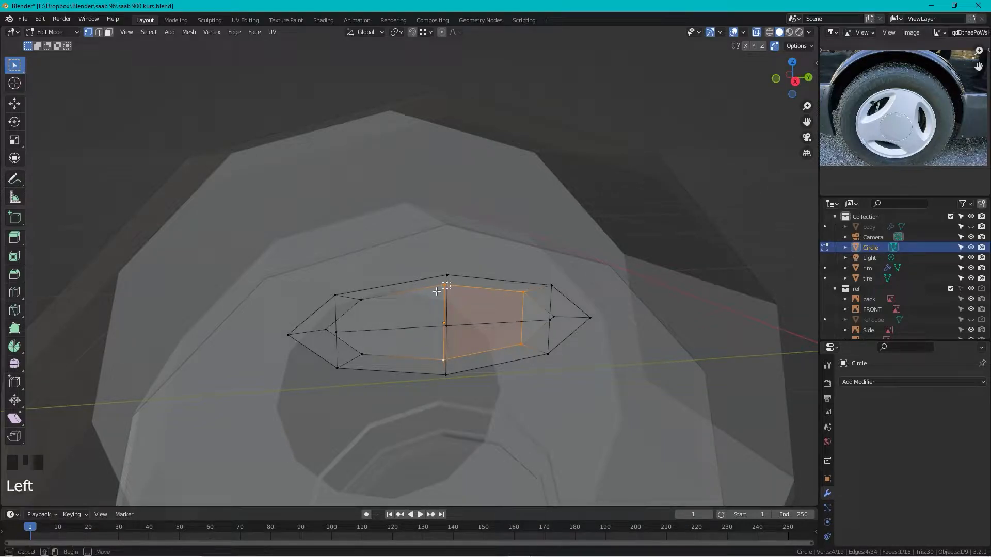
shift+click(362, 355)
key(f)
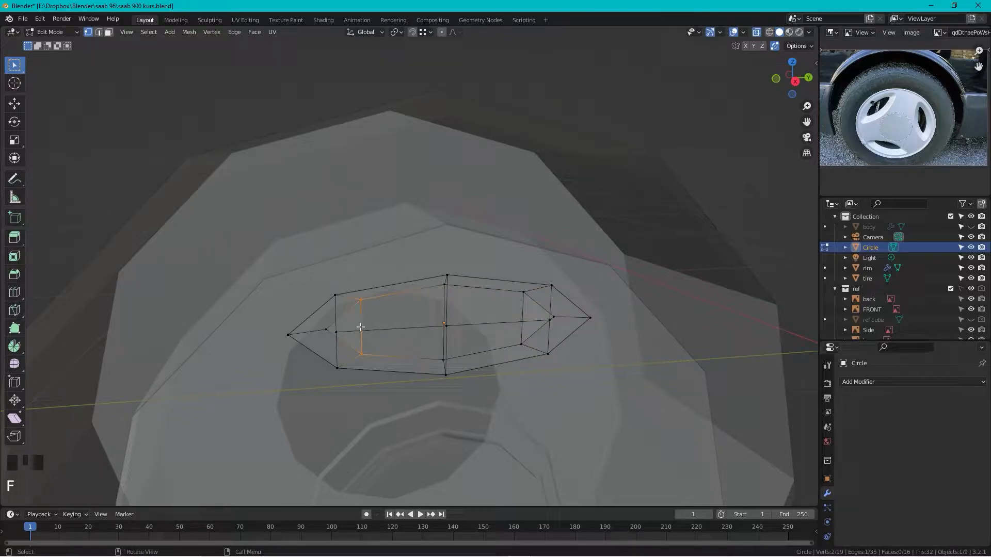
- Add a centred lengthwise loop cut through the smaller ring's middle faces and fill the ring's -Y tip
key(ctrl+r)
click(370, 315)
click(370, 315)
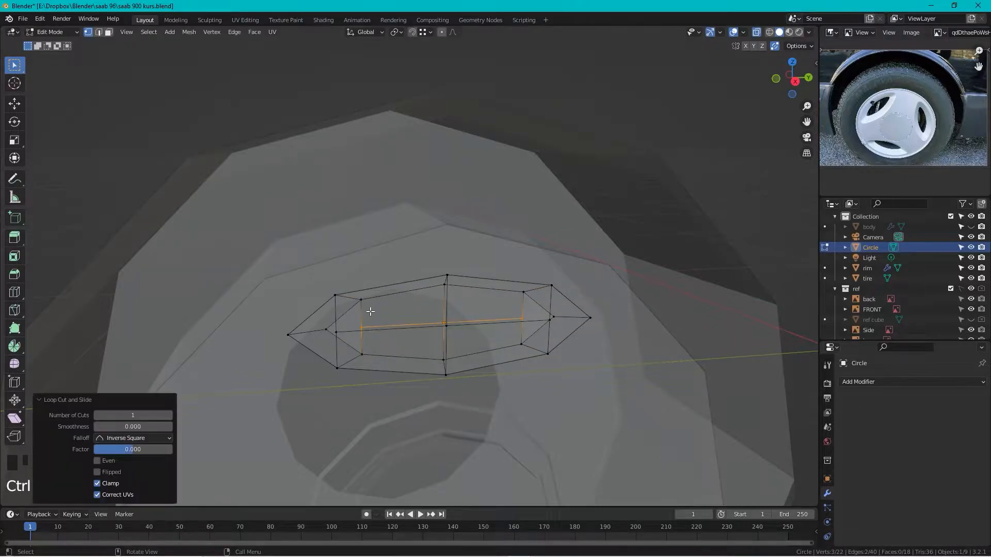
drag(366, 295, 346, 356)
shift+click(325, 329)
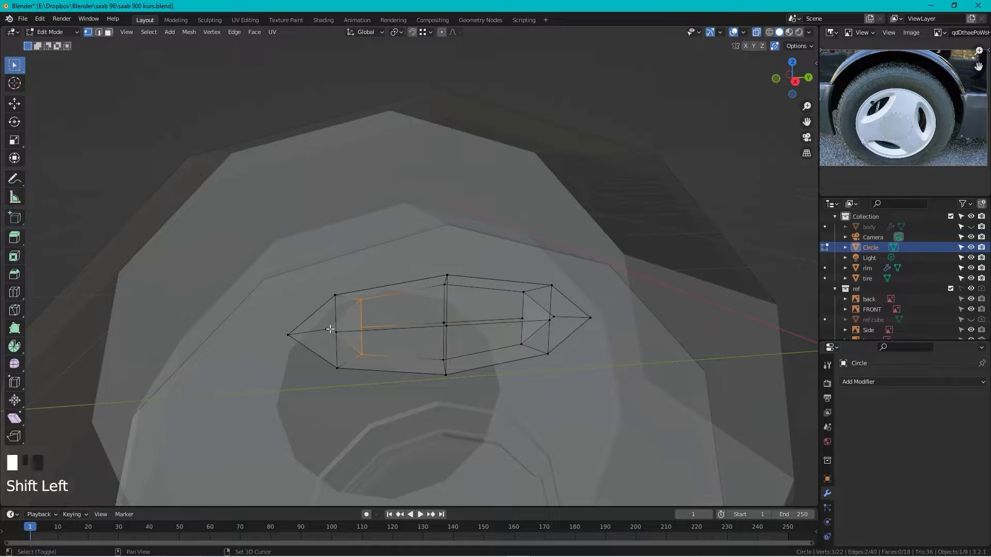
key(f)
- Fill the +Y tip of the smaller ring with a face to close the shape
click(524, 293)
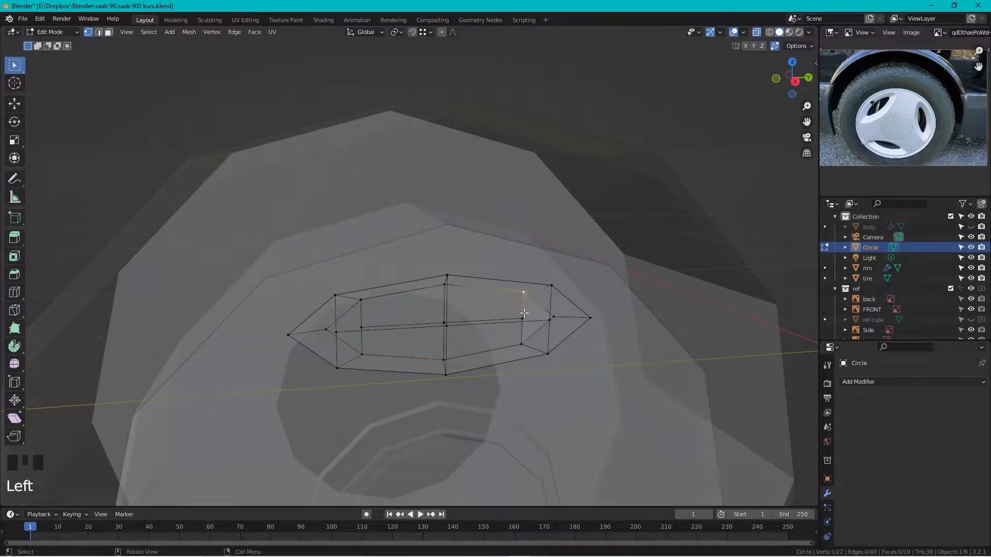
shift+click(521, 344)
shift+click(523, 320)
shift+click(554, 316)
key(f)
- Leave mesh editing of the opening shape and hide the tire object
middle_drag(560, 316, 458, 306)
key(Tab)
scroll(477, 335, down, 3)
scroll(490, 307, down, 2)
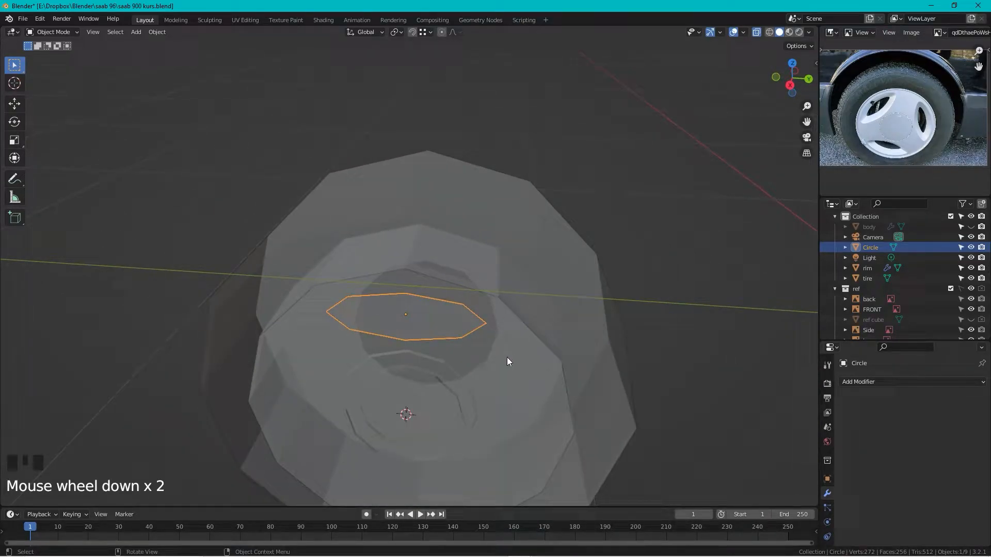
click(539, 339)
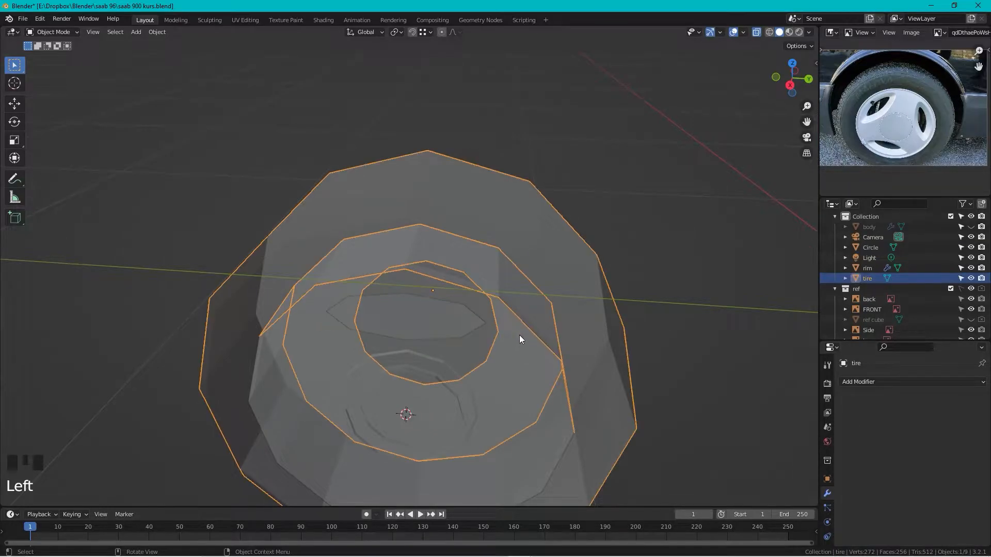
scroll(510, 345, down, 2)
click(495, 395)
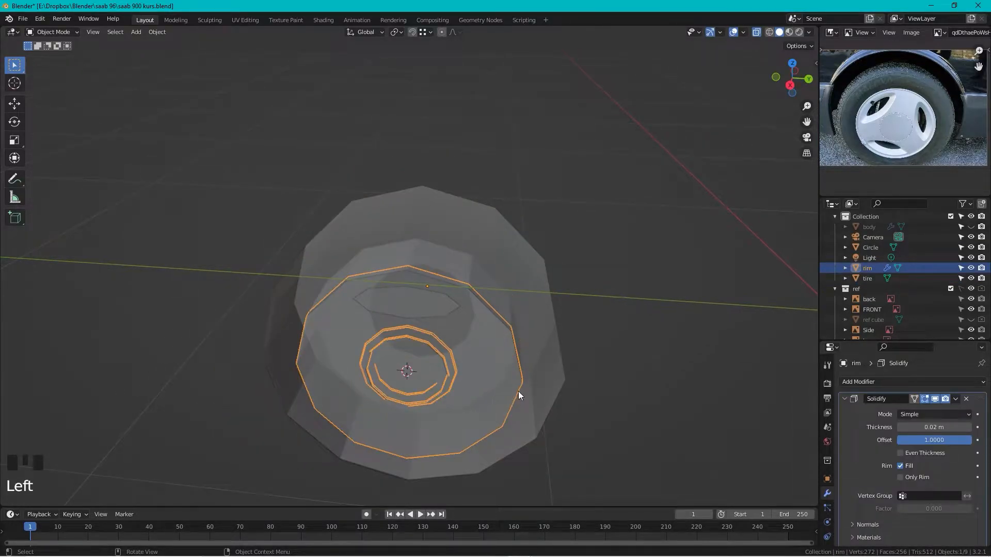
click(532, 389)
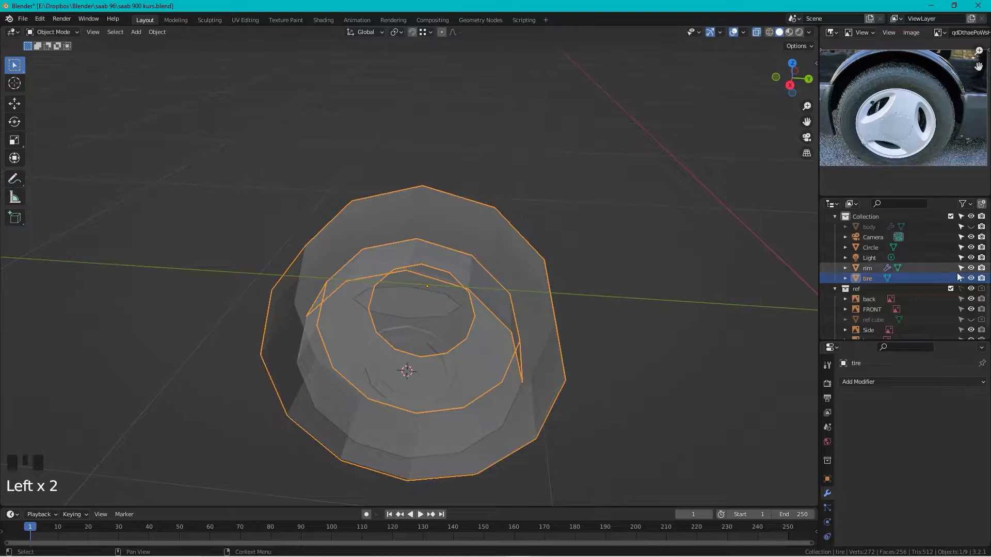
click(971, 278)
- Set the thickness of the rim's Solidify modifier to 0.012 m
click(425, 310)
middle_drag(425, 310, 389, 283)
scroll(312, 254, up, 5)
middle_drag(312, 255, 453, 200)
scroll(507, 194, up, 1)
scroll(506, 197, down, 2)
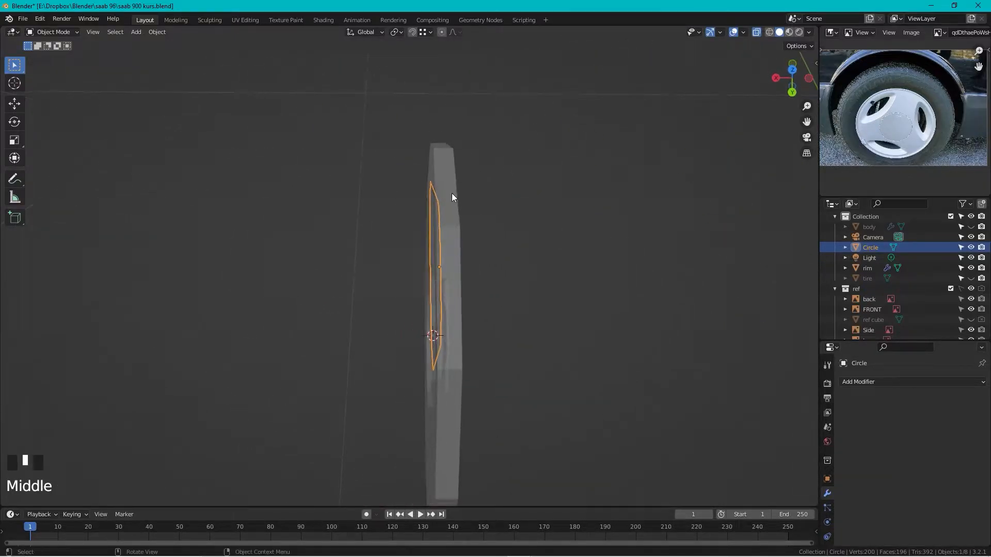
click(449, 185)
click(942, 430)
click(942, 428)
key(BackSpace)
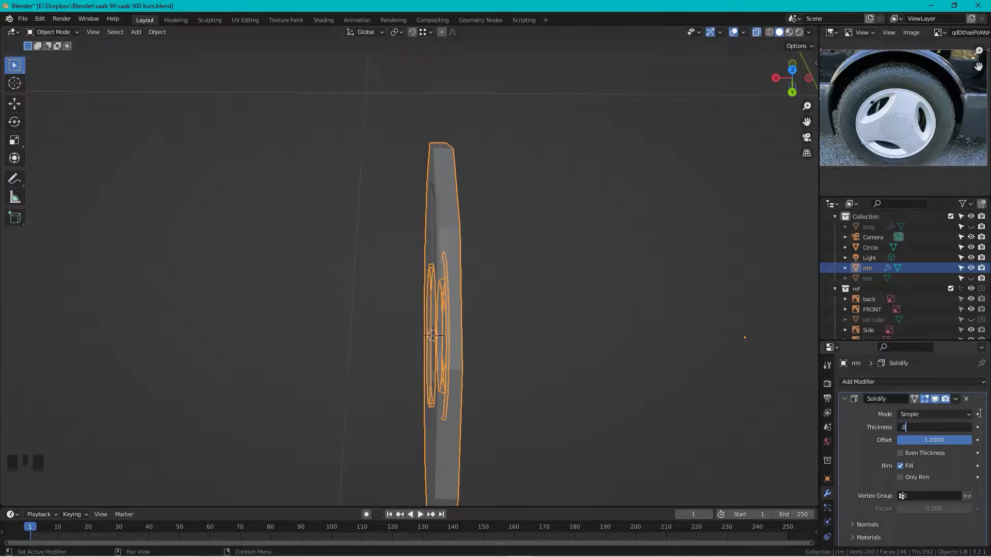
text(.012)
key(Return)
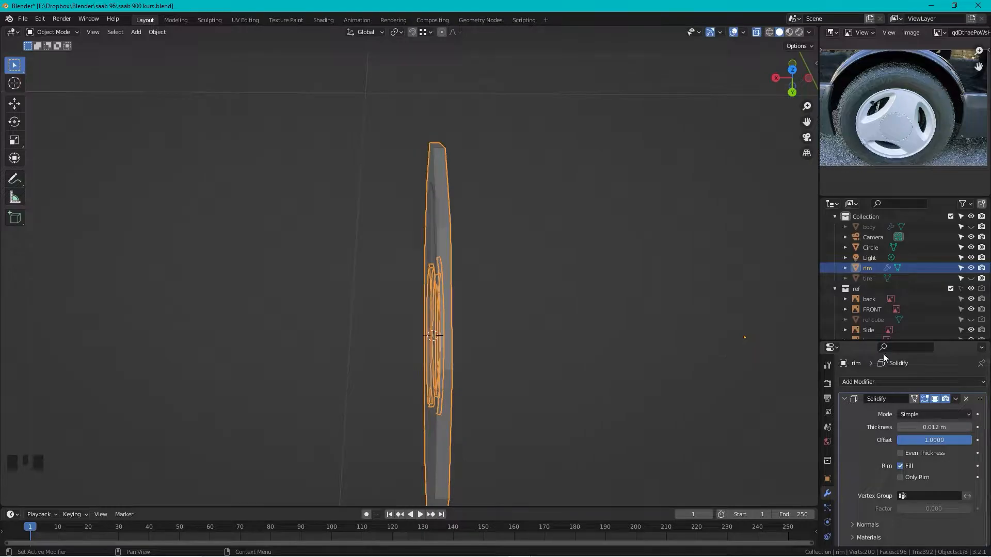
- Move the -X side vertices of the Circle opening shape about 0.011 m along -X to extend it through the rim
shift+middle_drag(588, 273, 504, 187)
click(380, 295)
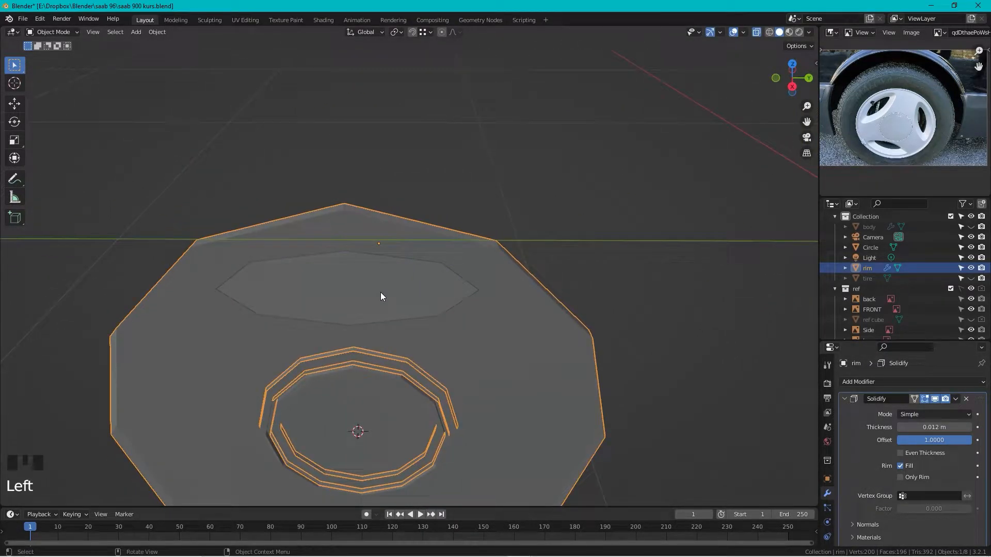
click(303, 276)
middle_drag(305, 278, 204, 211)
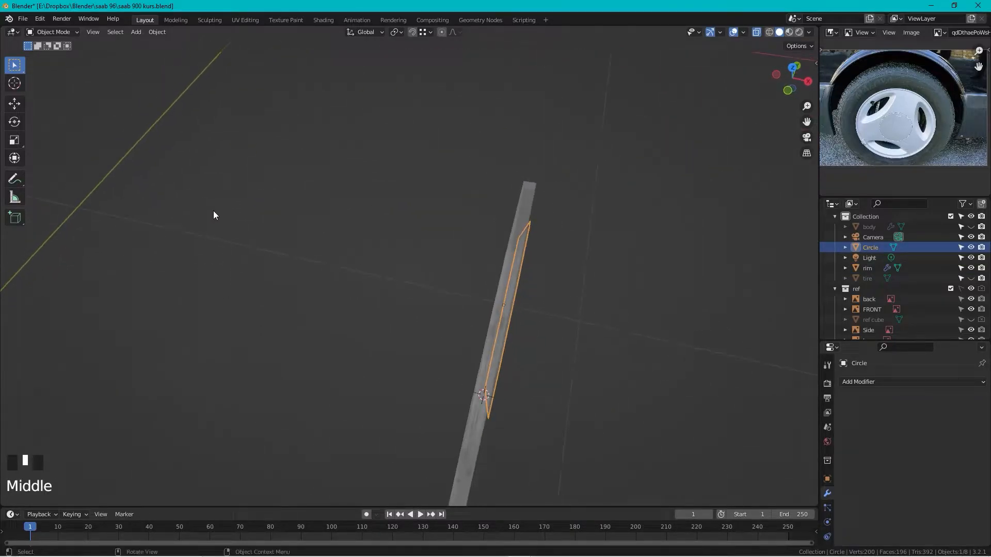
scroll(536, 236, up, 2)
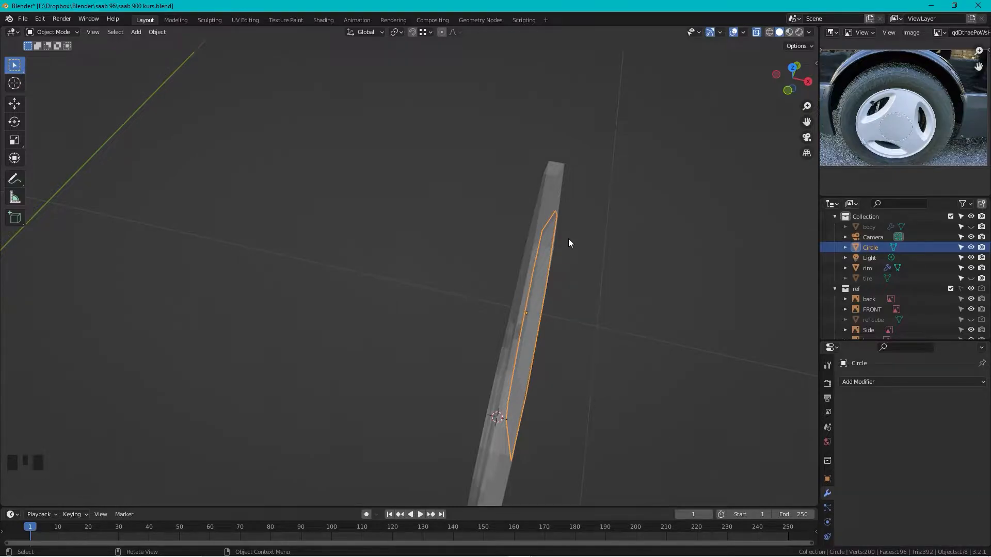
key(Tab)
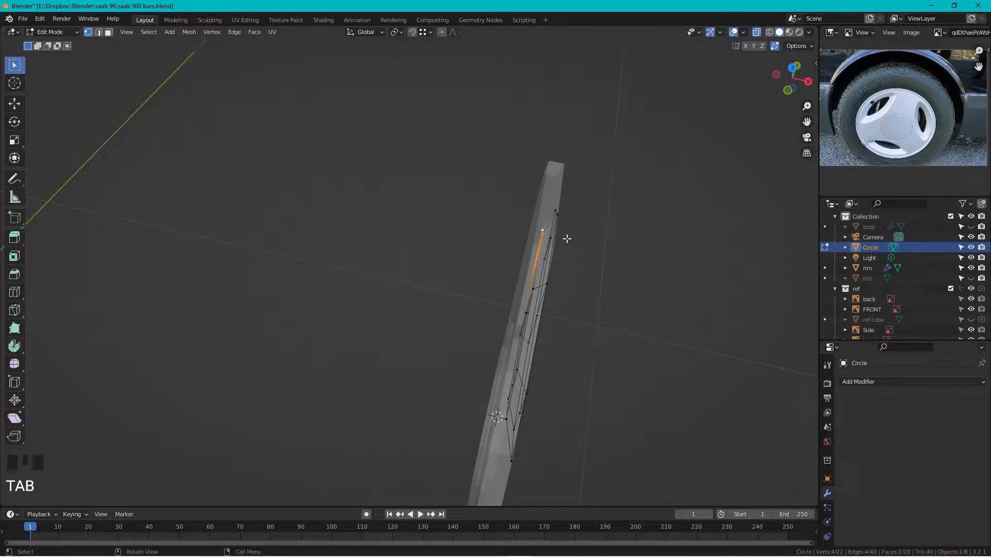
click(794, 66)
drag(498, 203, 531, 446)
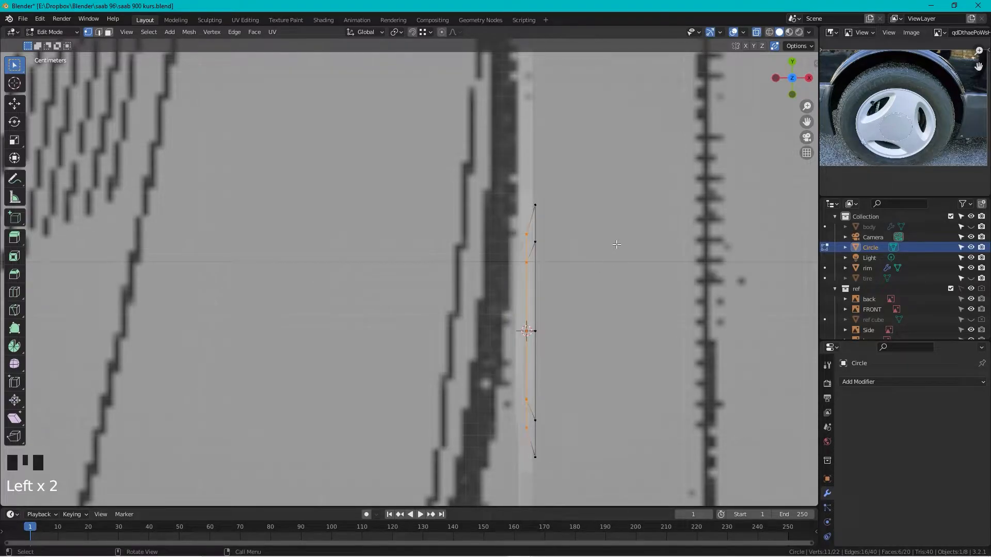
key(g)
key(x)
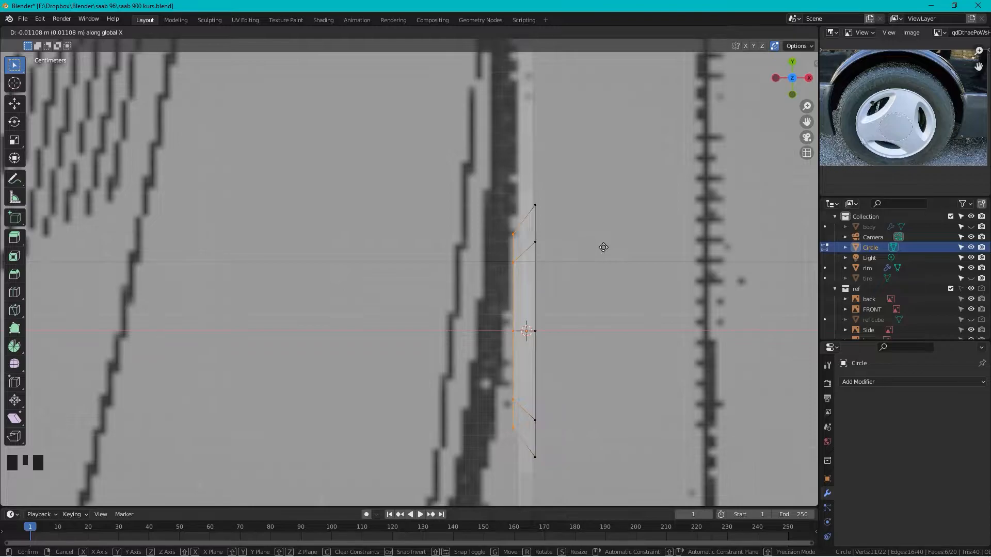
click(602, 247)
key(Tab)
- Turn off X-ray display and select the rim
scroll(581, 231, down, 4)
middle_drag(582, 230, 442, 197)
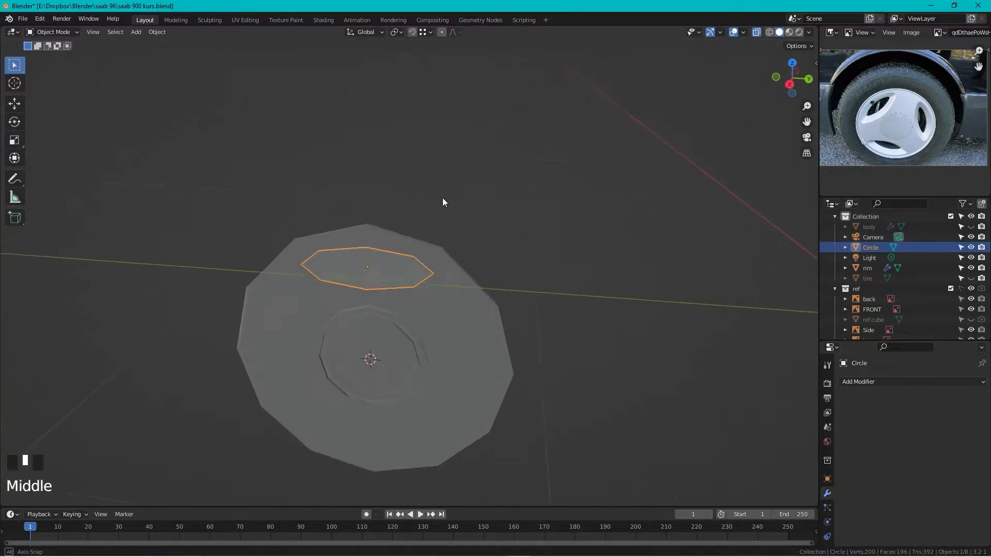
scroll(413, 256, up, 3)
shift+middle_drag(413, 256, 432, 232)
scroll(512, 232, down, 2)
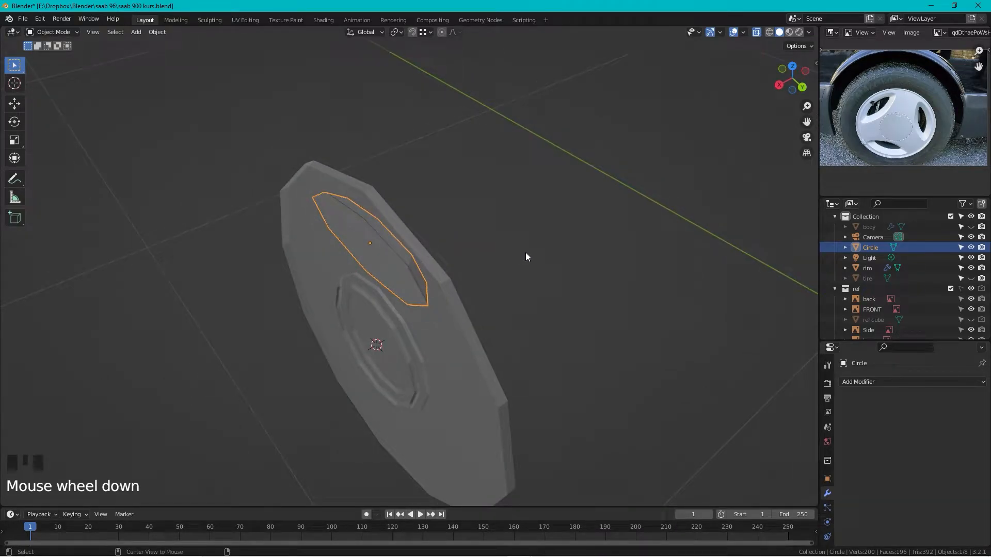
key(alt+z)
mouse_move(498, 271)
middle_down()
mouse_move(544, 256)
mouse_move(518, 275)
middle_up()
click(534, 268)
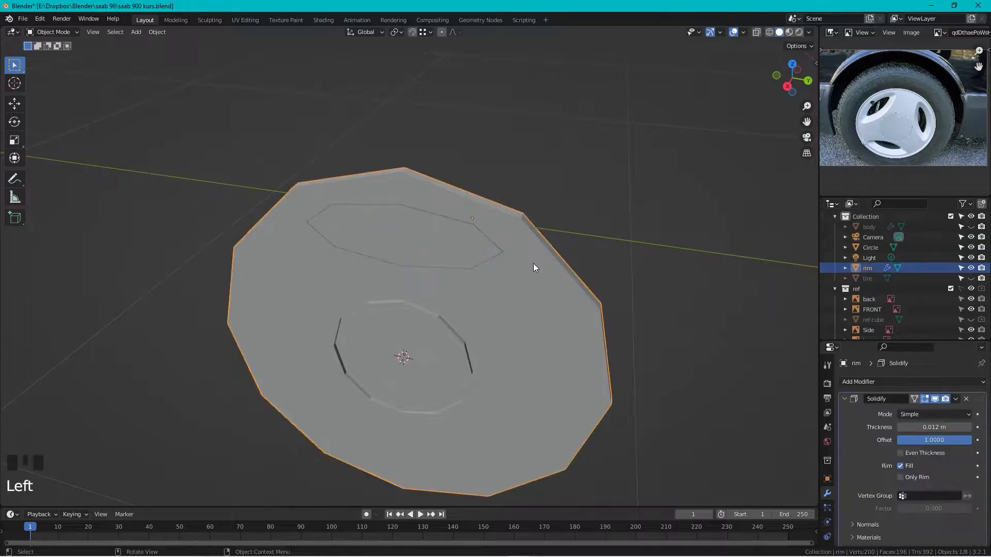
- Add a Boolean modifier in Difference mode to the rim with Circle as the cutting object
scroll(875, 336, down, 6)
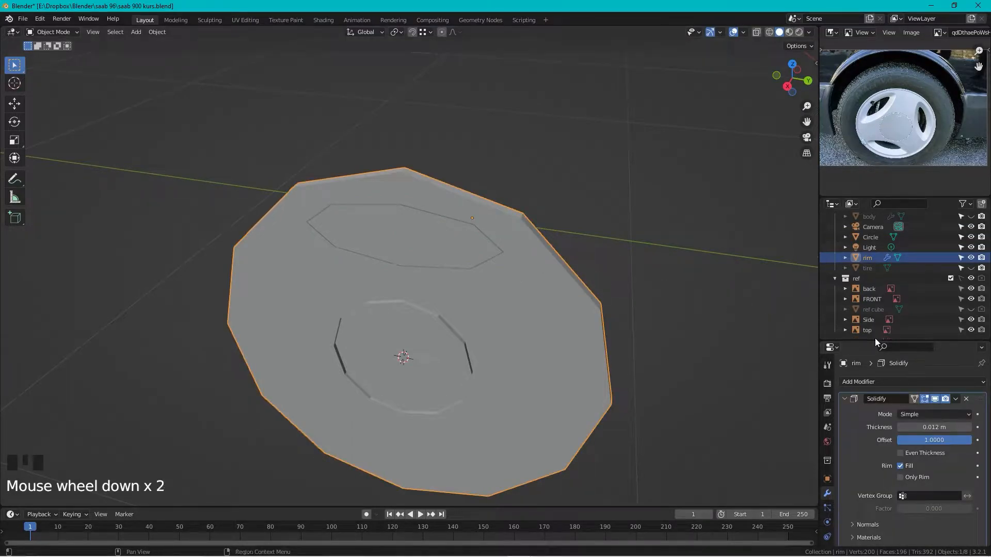
click(907, 382)
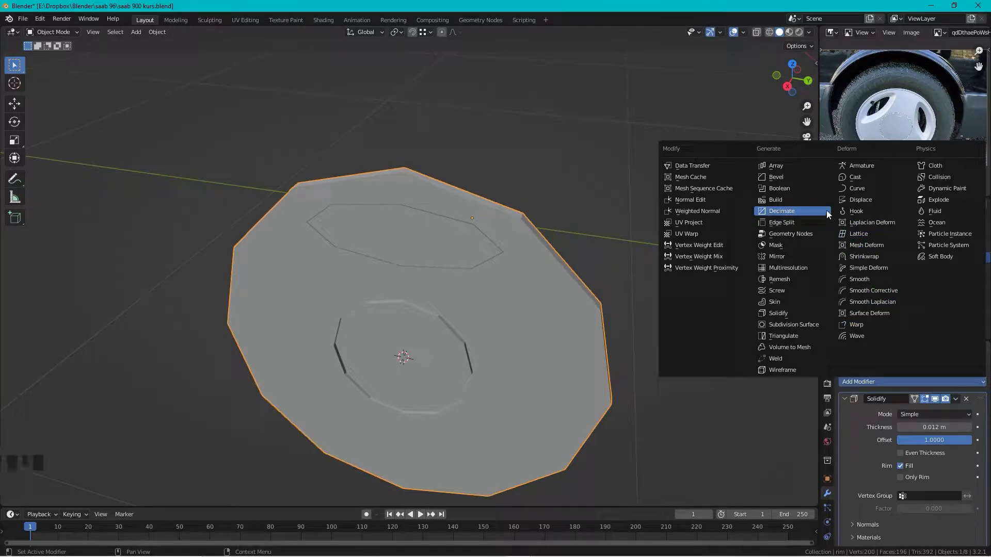
click(788, 188)
scroll(937, 380, down, 9)
scroll(937, 413, down, 2)
click(967, 510)
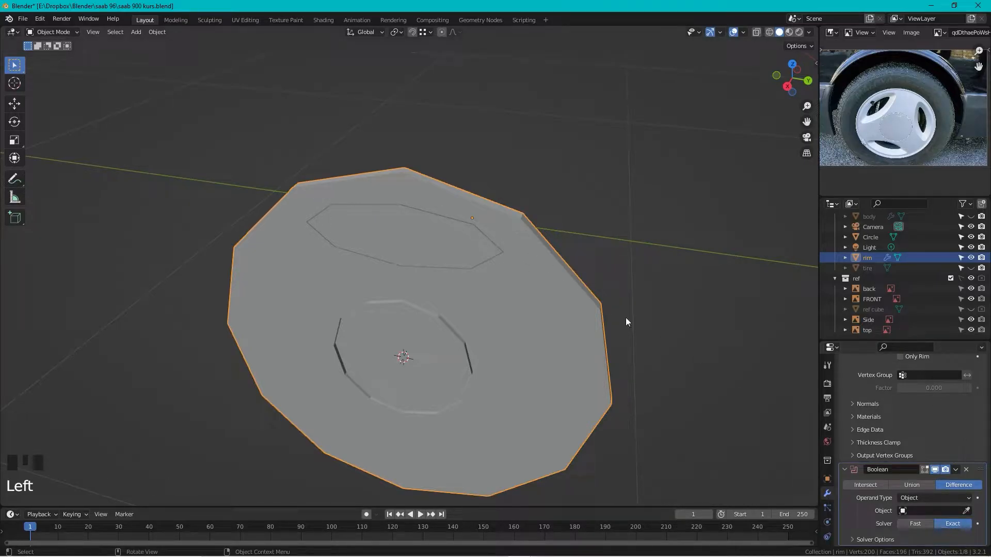
click(966, 511)
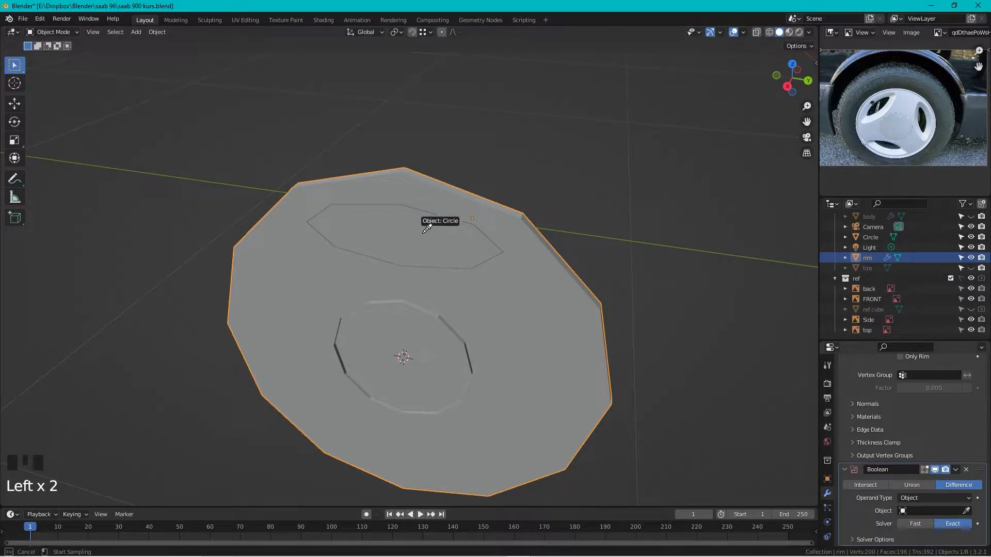
click(423, 234)
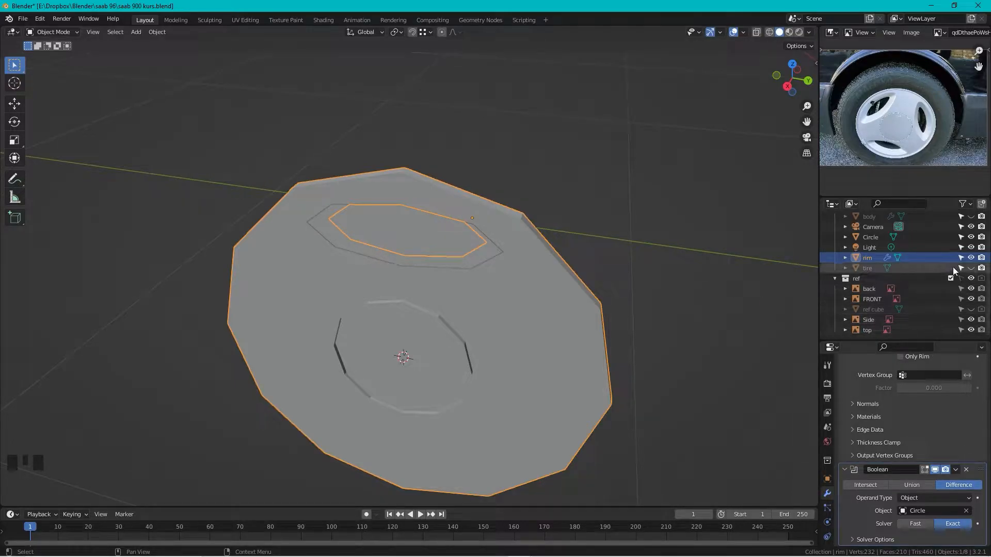
- Rename the Circle object as "cut boolean" and hide it
double_click(870, 237)
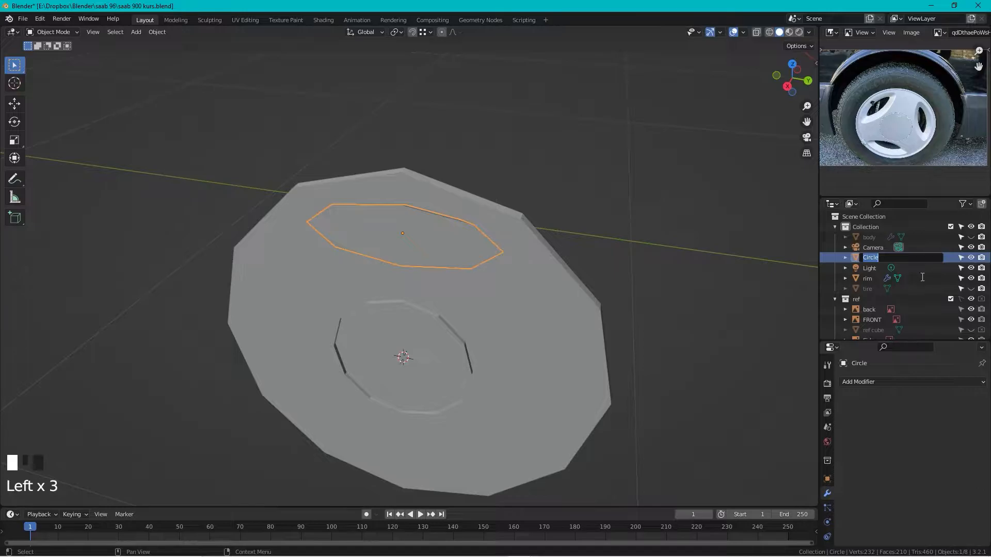
text(cut boolean)
key(Return)
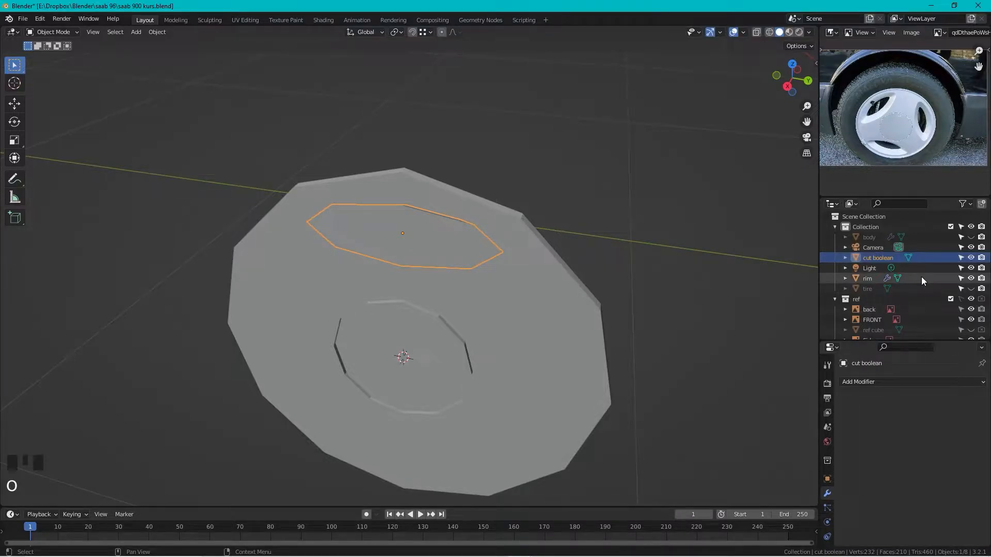
click(970, 258)
- Examine the opening cut through the rim and compare it with the side reference image
middle_drag(309, 207, 547, 248)
scroll(481, 214, down, 2)
scroll(439, 265, up, 2)
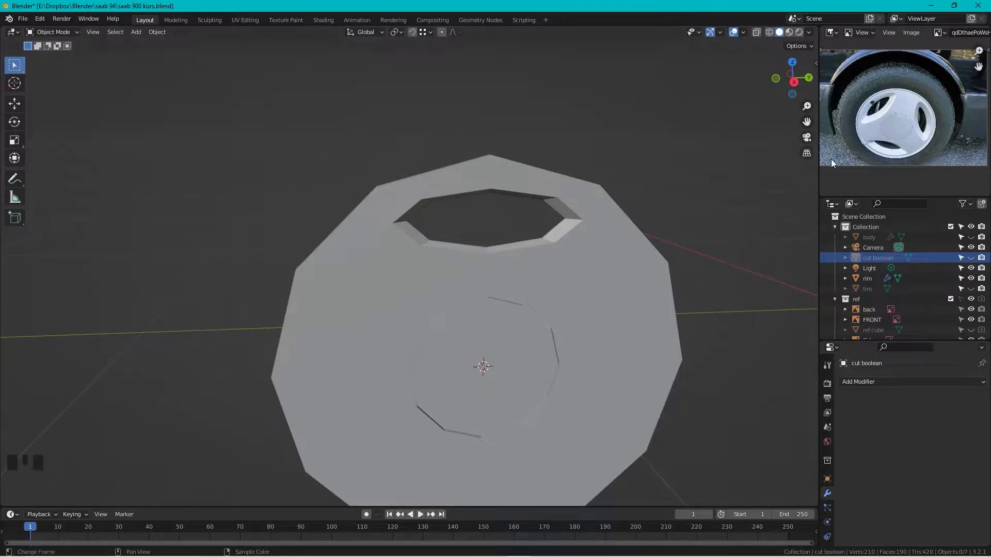
click(794, 84)
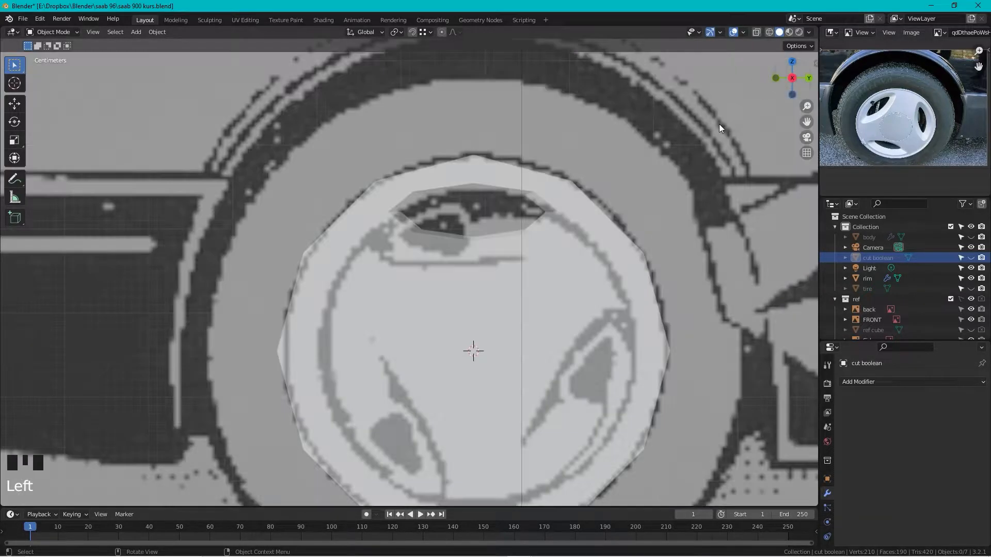
middle_drag(500, 247, 478, 219)
key(Tab)
key(Tab)
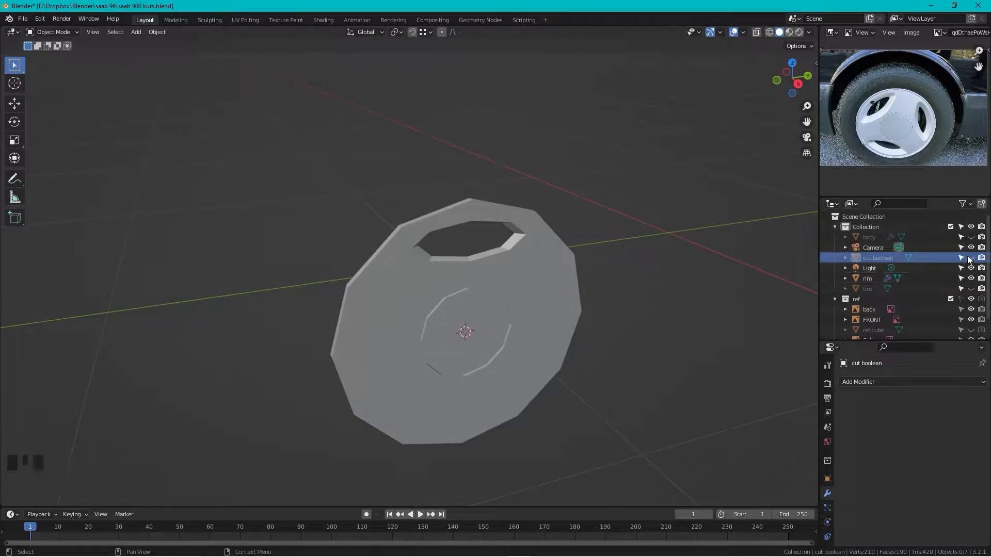
click(520, 252)
scroll(504, 225, up, 4)
scroll(482, 222, down, 2)
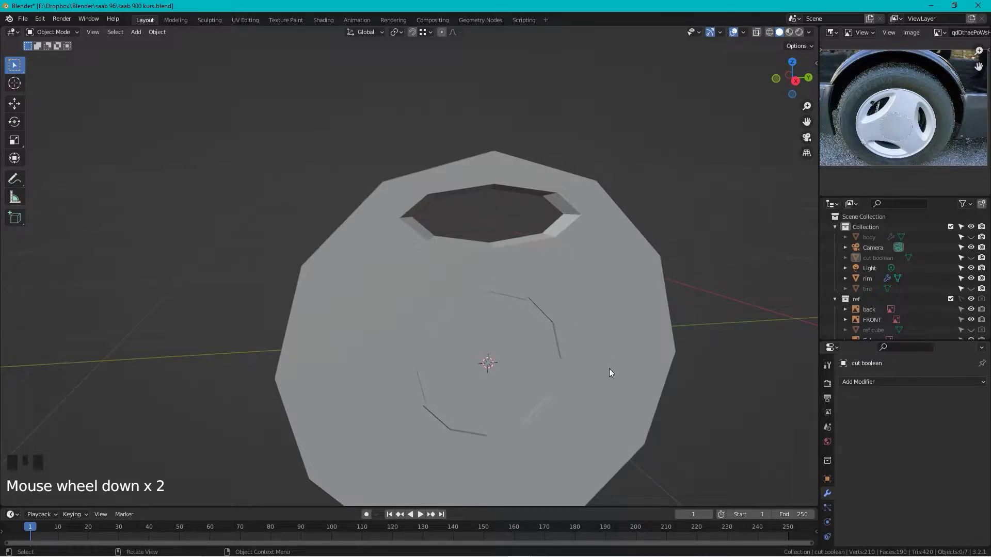
key(Tab)
scroll(494, 187, up, 3)
scroll(494, 187, down, 2)
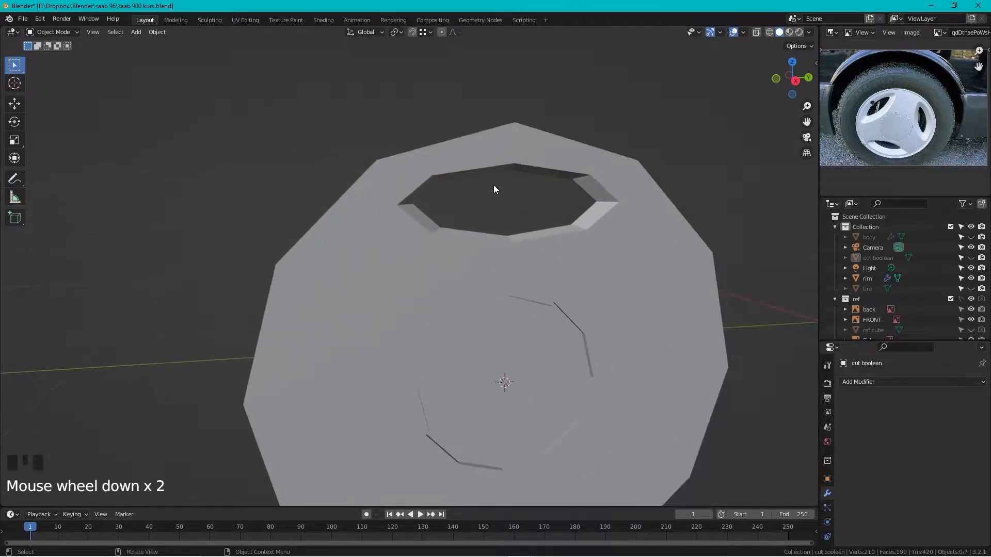
- Unhide the cut boolean object and scale it uniformly by about 1.225
click(971, 258)
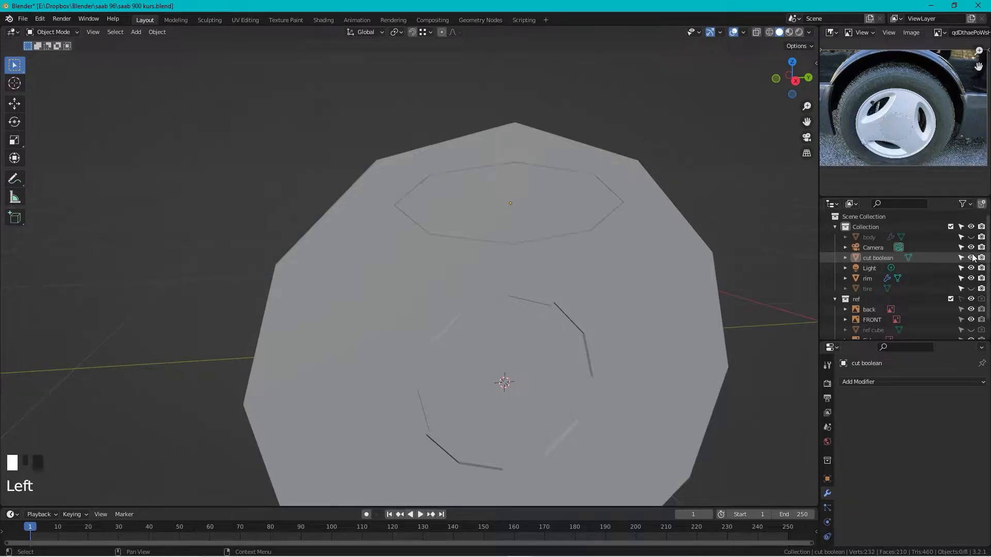
click(486, 195)
shift+middle_drag(546, 210, 518, 243)
key(s)
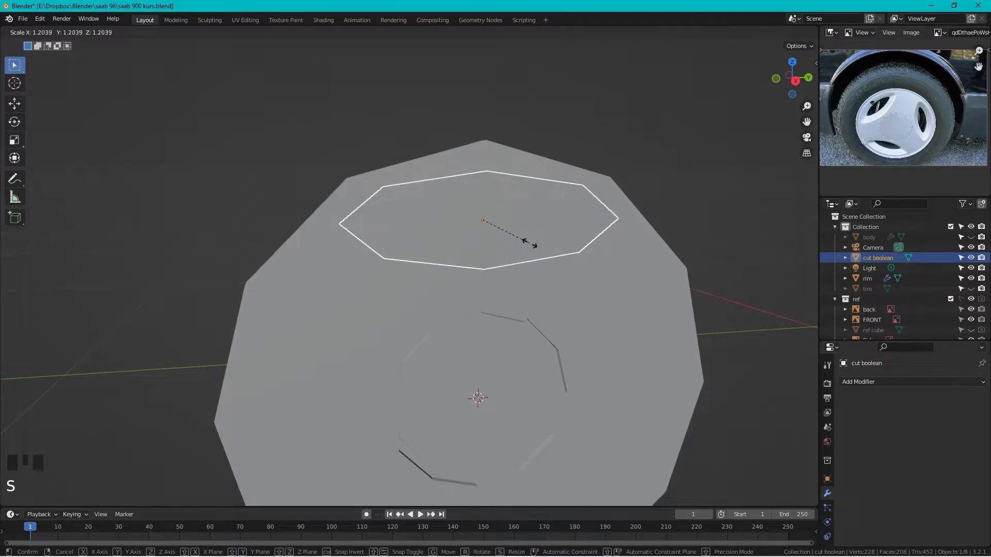
click(529, 243)
- Lower the cut boolean object about 0.038 m along Z to match the upper opening in the side reference
click(793, 86)
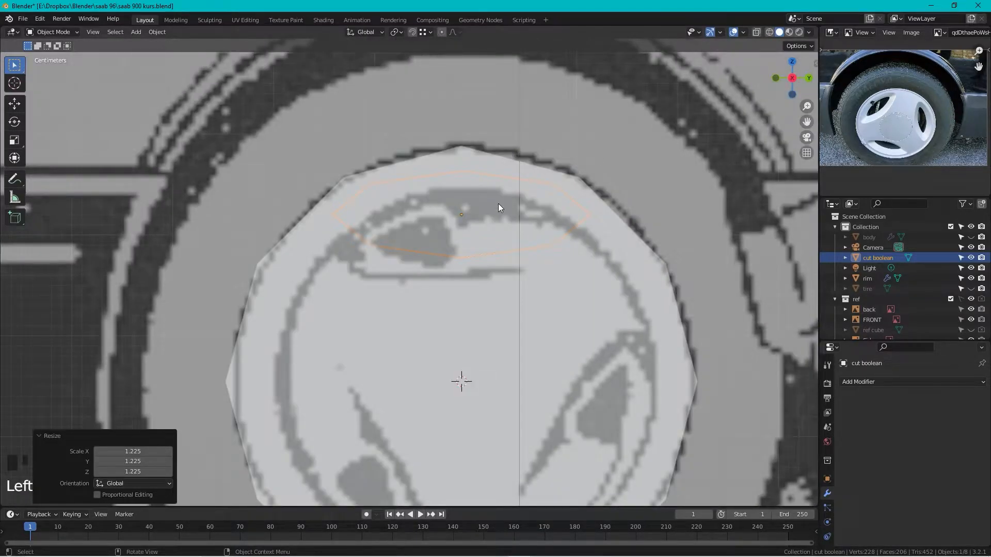
key(g)
key(z)
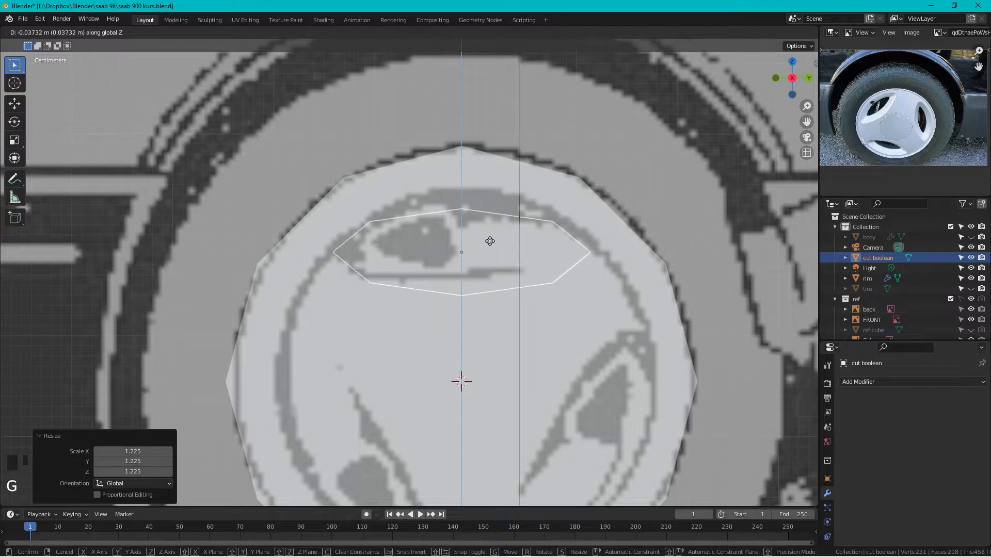
click(493, 239)
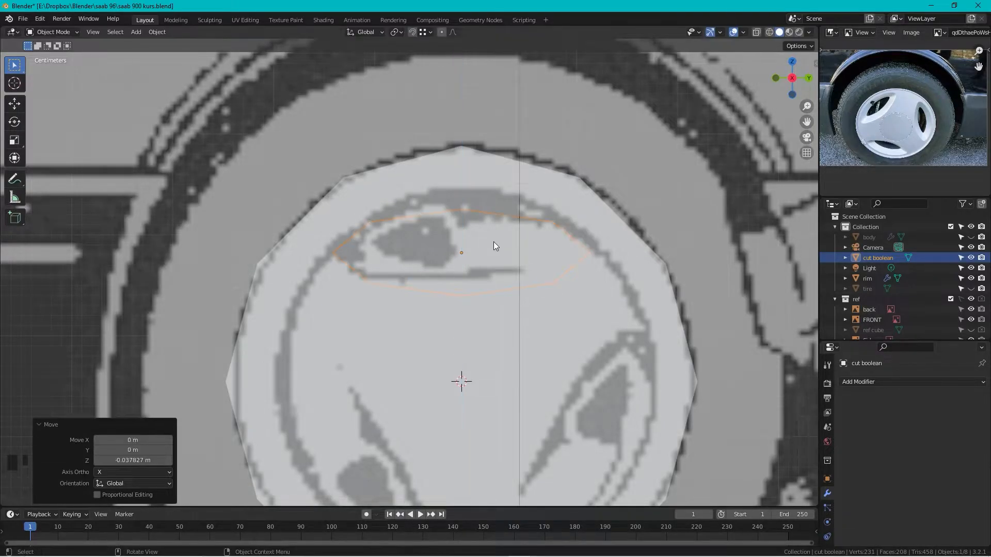
- Raise the cut boolean object about 0.020 m along Z
scroll(494, 241, down, 4)
mouse_move(459, 237)
middle_down()
mouse_move(439, 234)
mouse_move(444, 244)
mouse_move(473, 234)
middle_up()
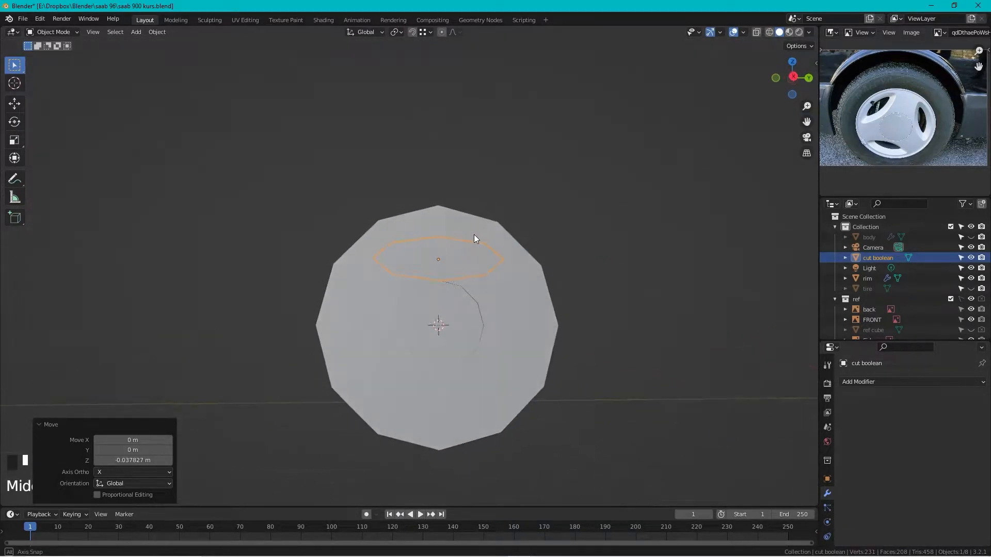
scroll(475, 235, up, 2)
key(g)
key(z)
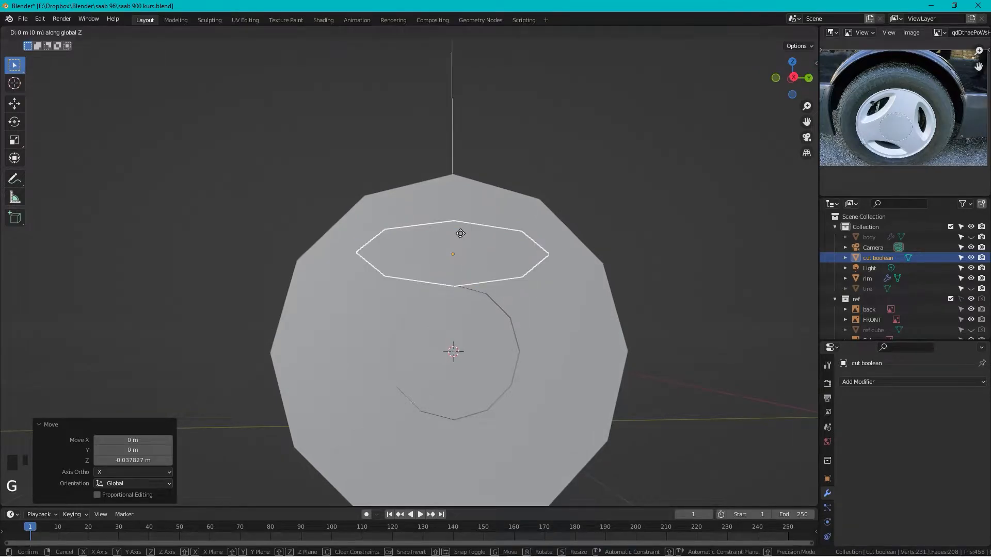
click(463, 219)
- Hide the cut boolean object, check the upper opening in the rim, and save the file
scroll(454, 211, down, 3)
middle_drag(449, 206, 598, 239)
click(971, 258)
scroll(484, 228, up, 5)
scroll(464, 235, down, 4)
scroll(596, 239, up, 4)
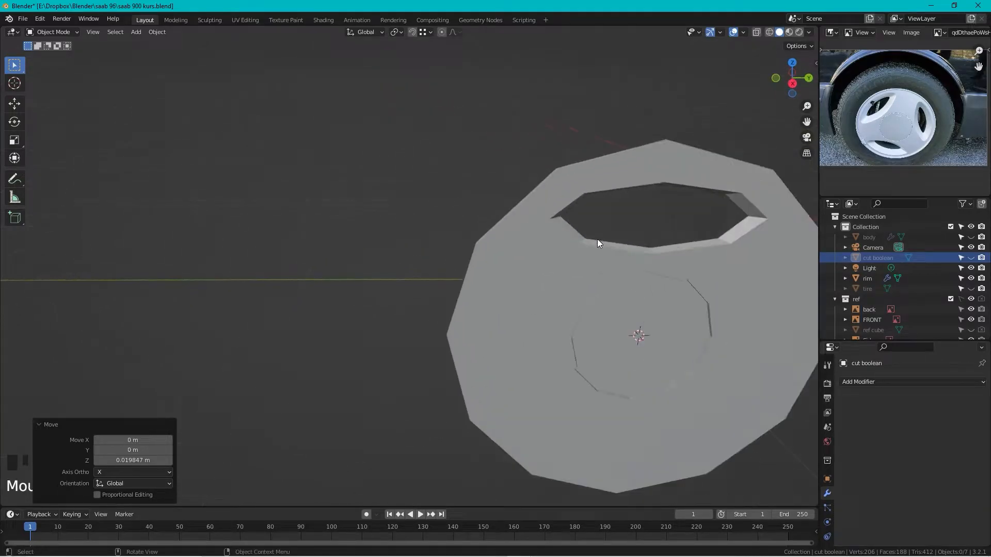
shift+middle_drag(681, 240, 551, 236)
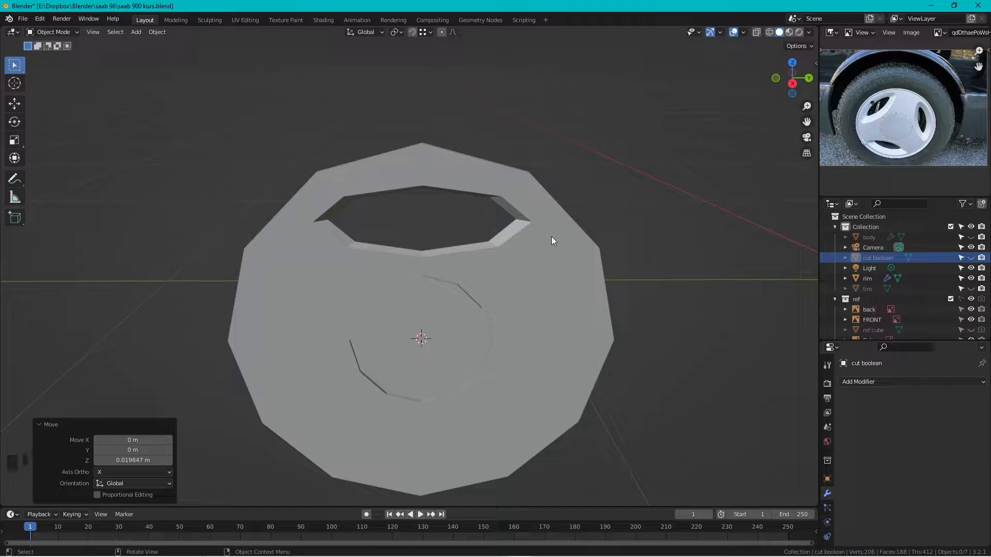
click(680, 181)
key(ctrl+s)
click(667, 176)
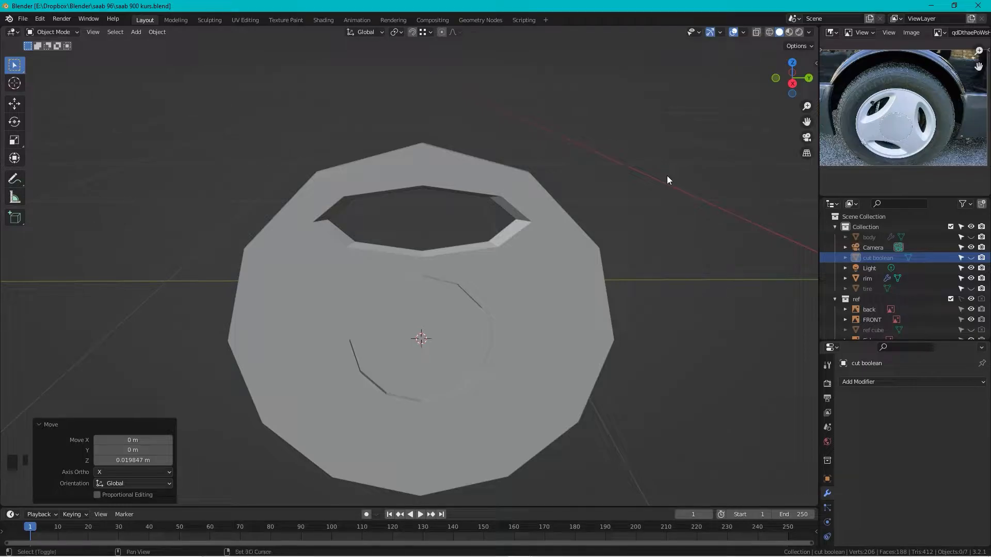
- Add a Plain Axes empty at the 3D cursor in the centre of the rim
key(shift+a)
mouse_move(668, 176)
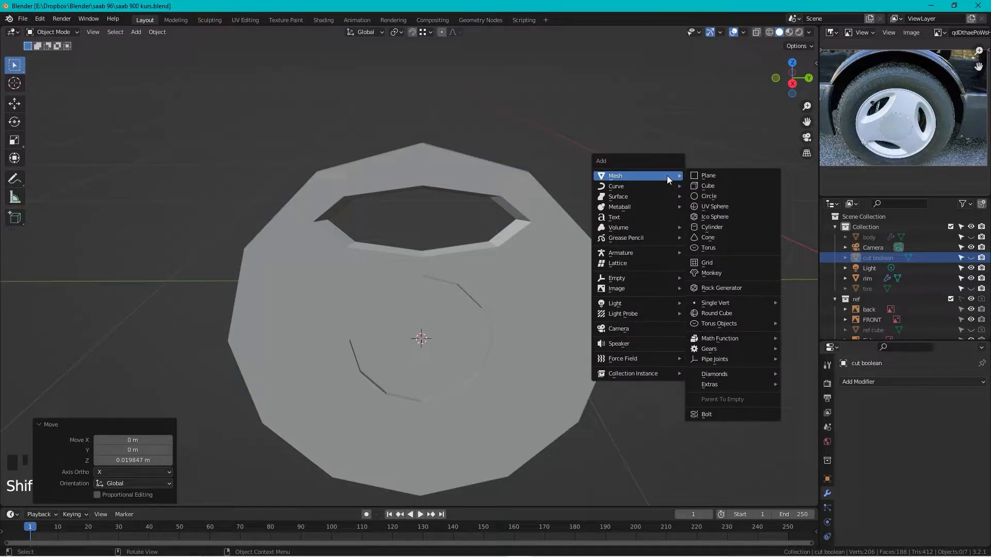
mouse_move(653, 277)
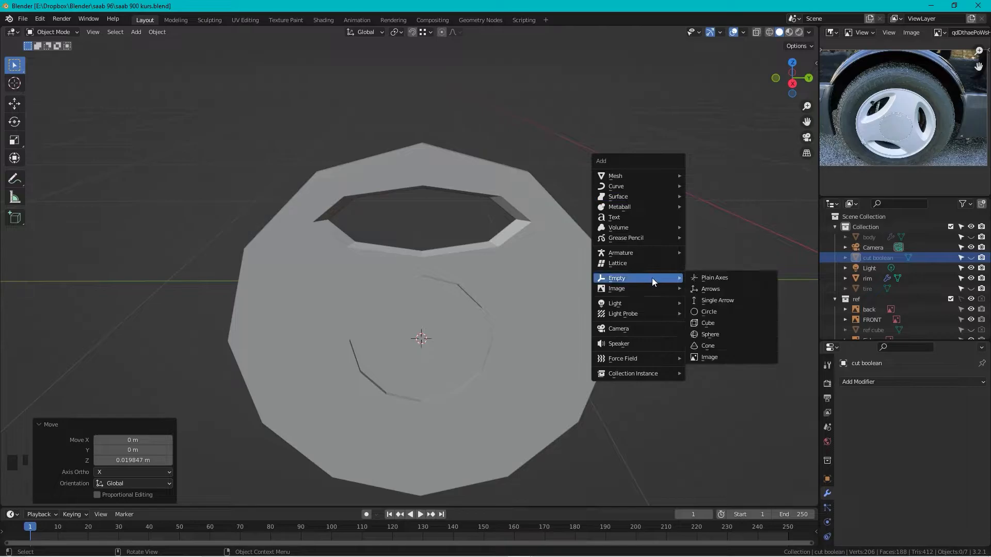
click(701, 277)
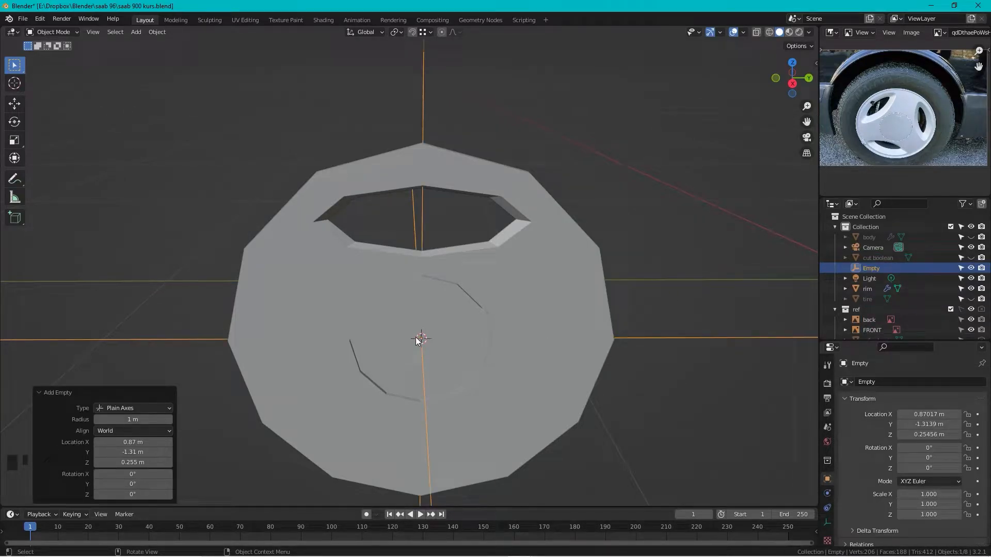
- Add an Array modifier to the cut boolean object with a count of 3 and Relative Offset turned off
click(891, 258)
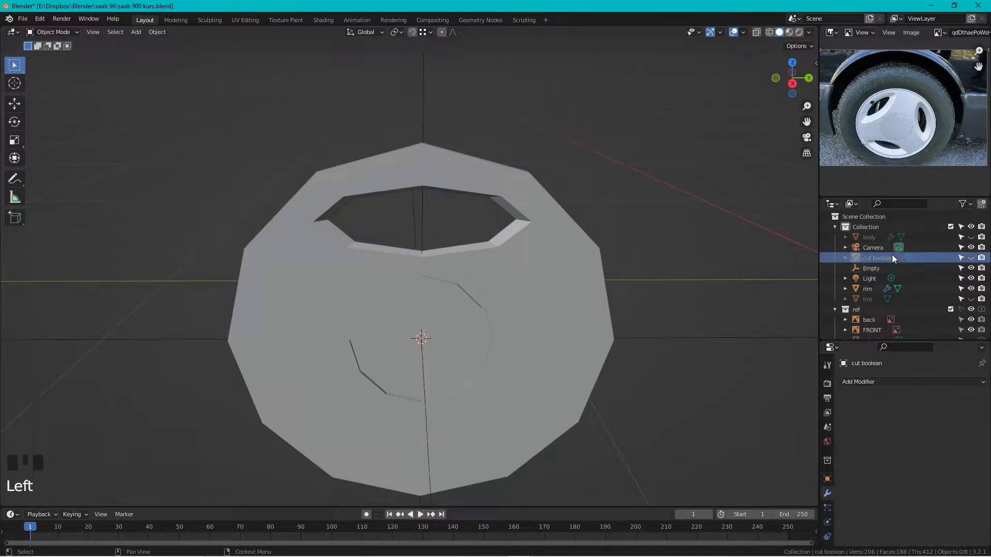
click(873, 383)
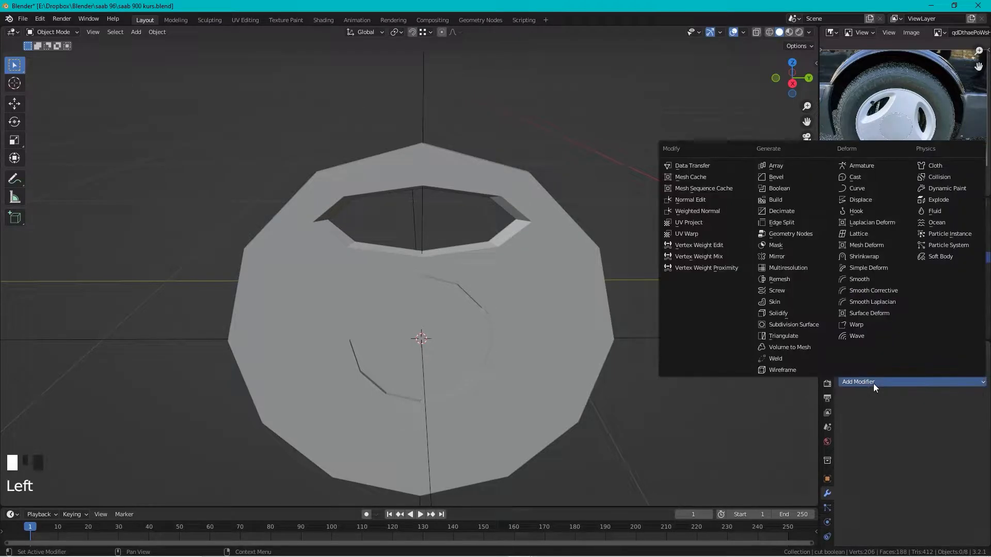
click(781, 165)
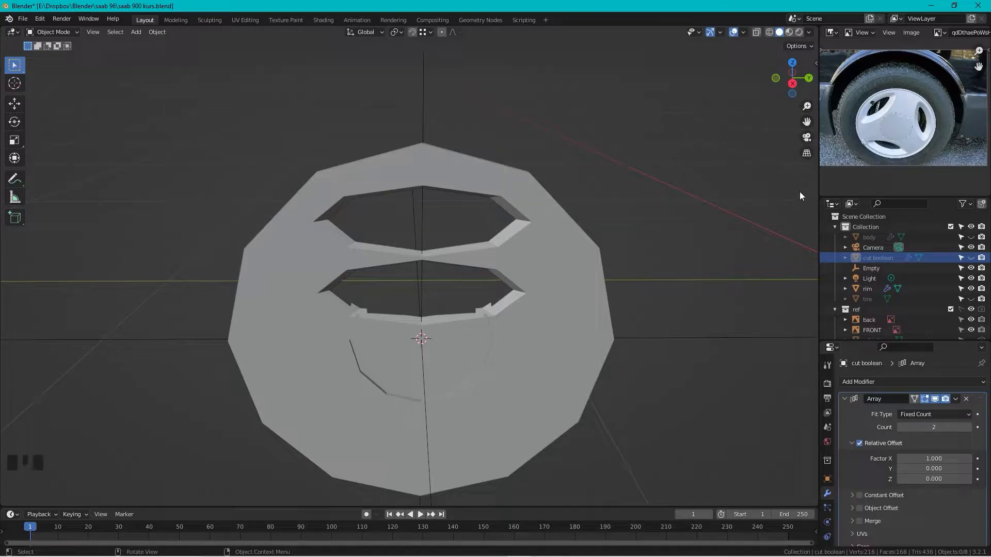
drag(959, 426, 934, 430)
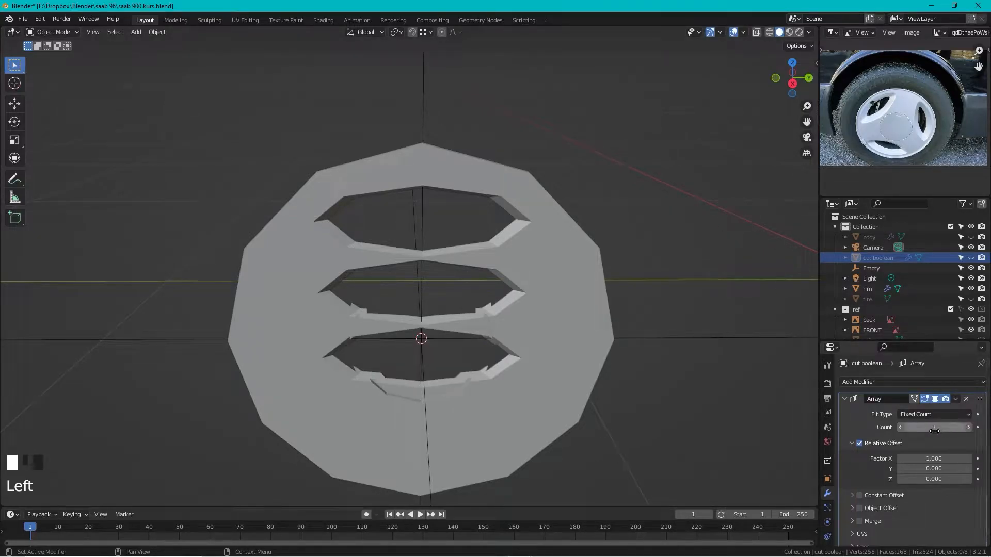
scroll(935, 431, down, 6)
click(859, 437)
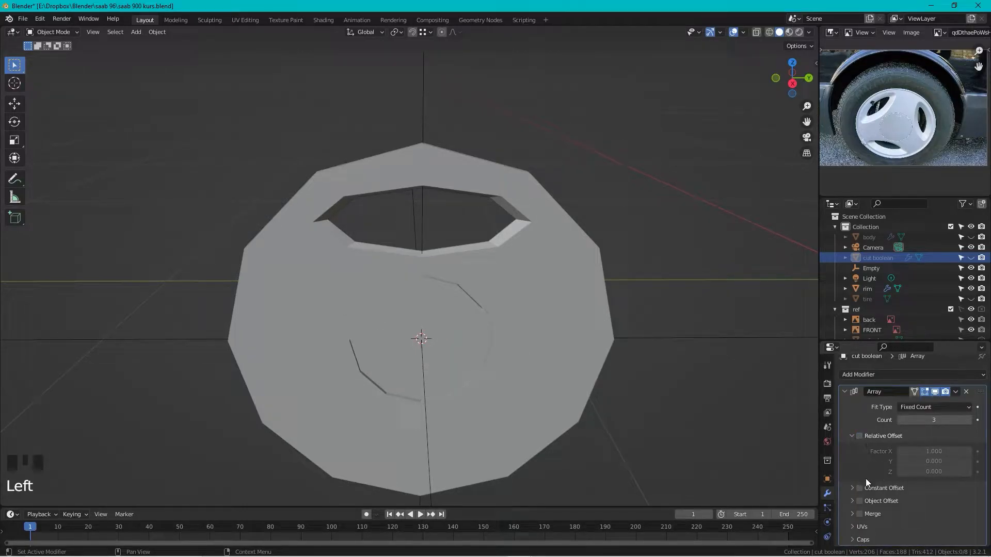
- Enable Object Offset in the cut boolean's Array modifier and assign the Empty as its offset object
click(853, 501)
scroll(868, 482, down, 3)
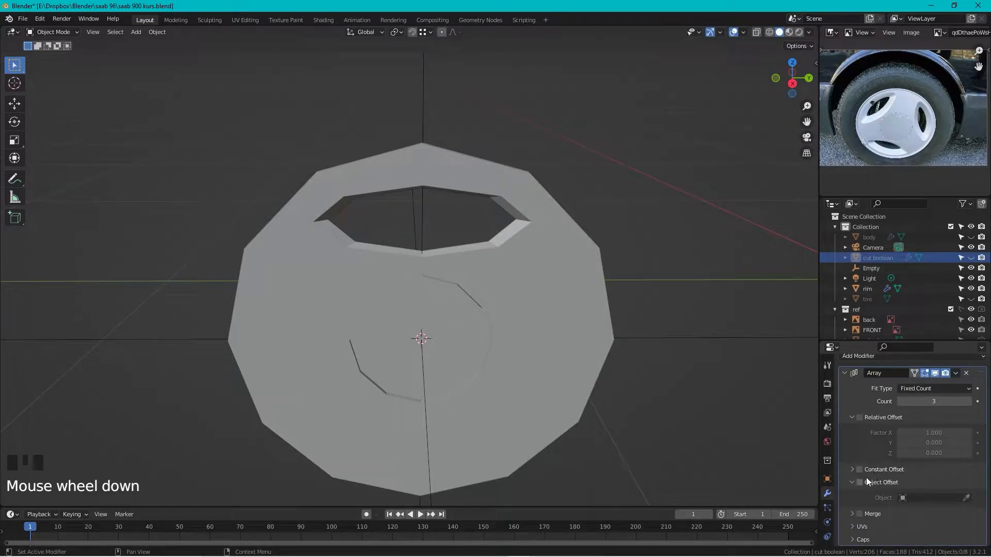
click(857, 484)
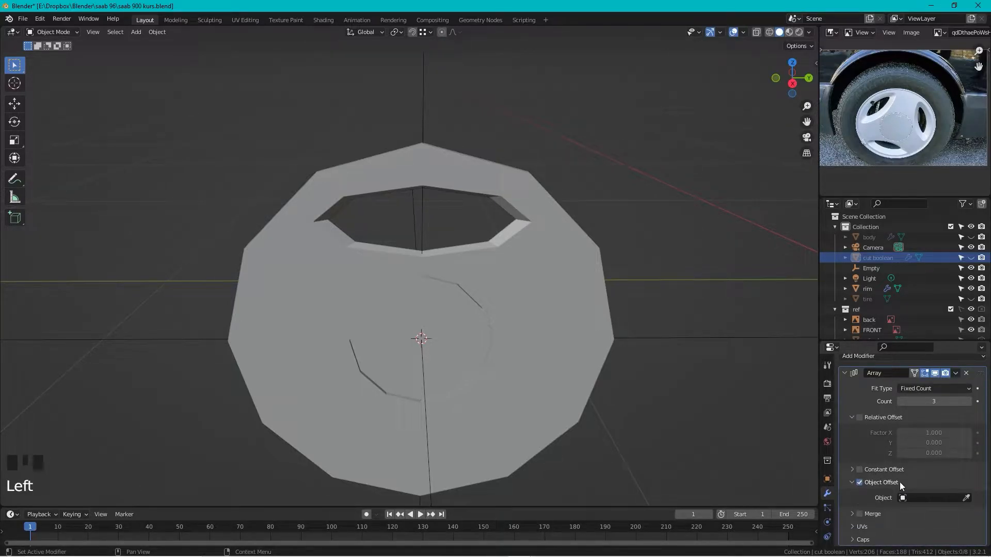
click(873, 270)
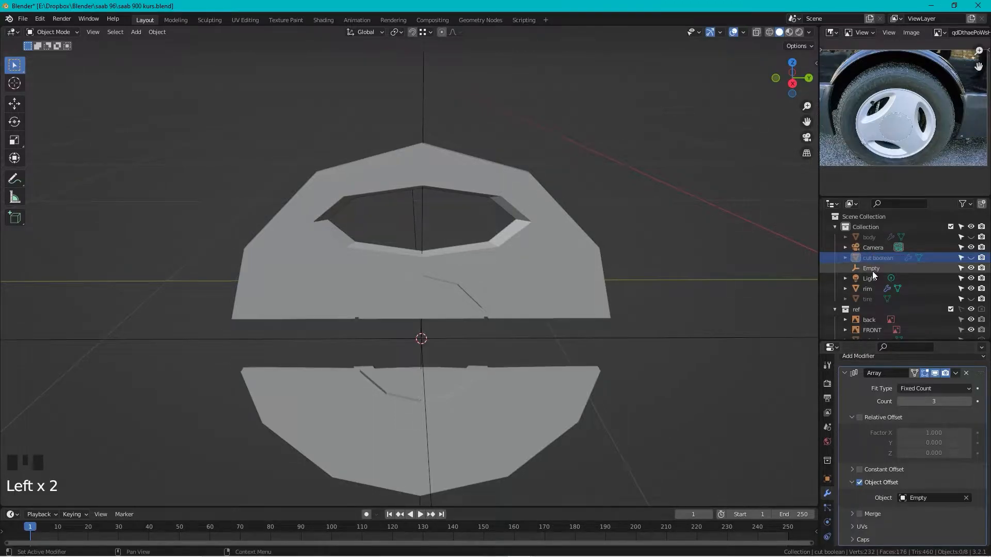
- Unhide the cut boolean object and apply its rotation and scale to fix the oversized array copies
scroll(619, 289, down, 6)
middle_drag(621, 289, 610, 252)
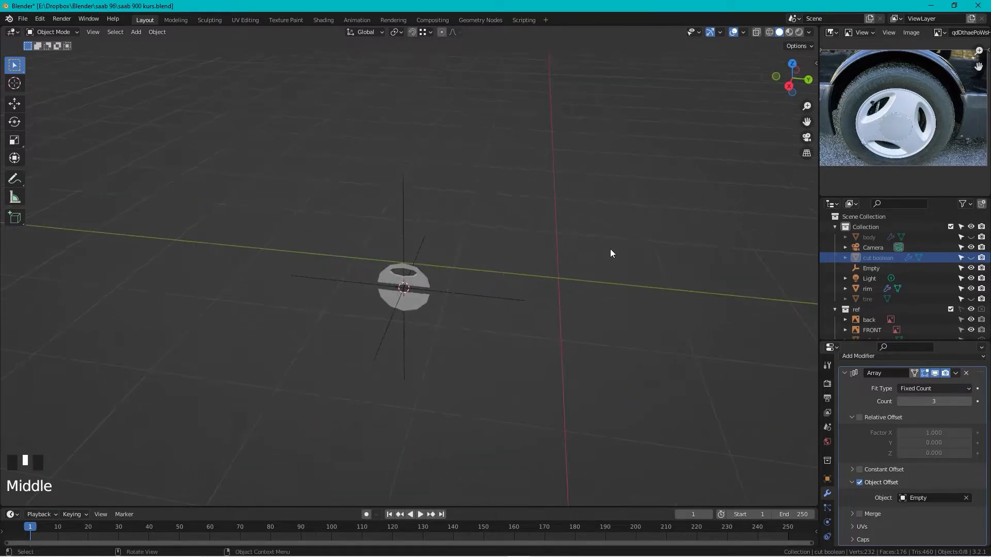
click(971, 257)
scroll(368, 225, down, 3)
middle_drag(367, 222, 555, 219)
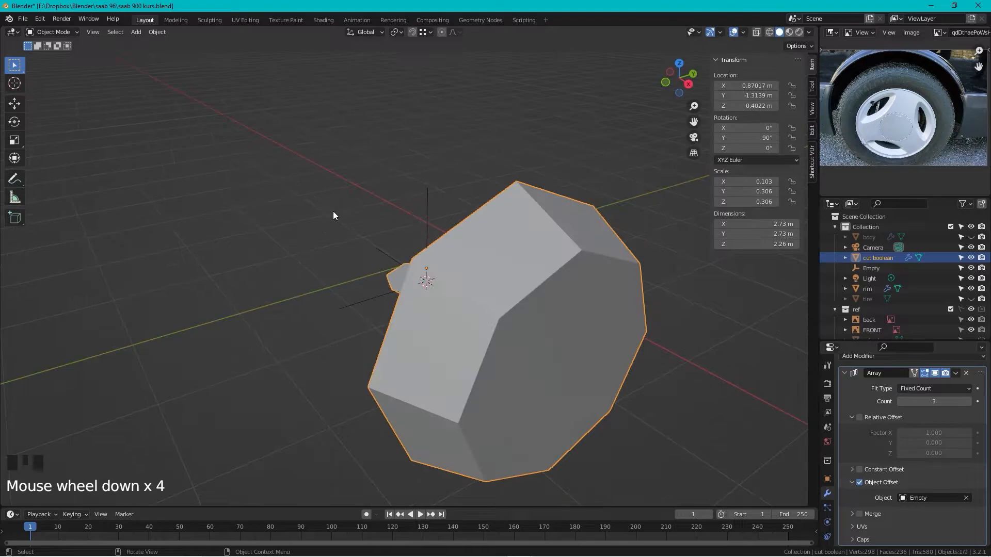
middle_drag(332, 212, 371, 222)
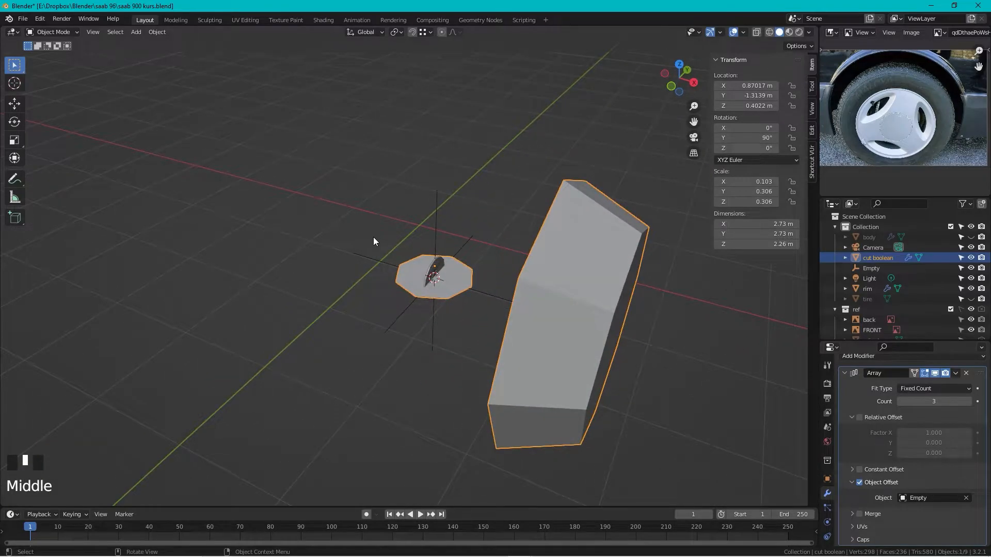
key(ctrl+a)
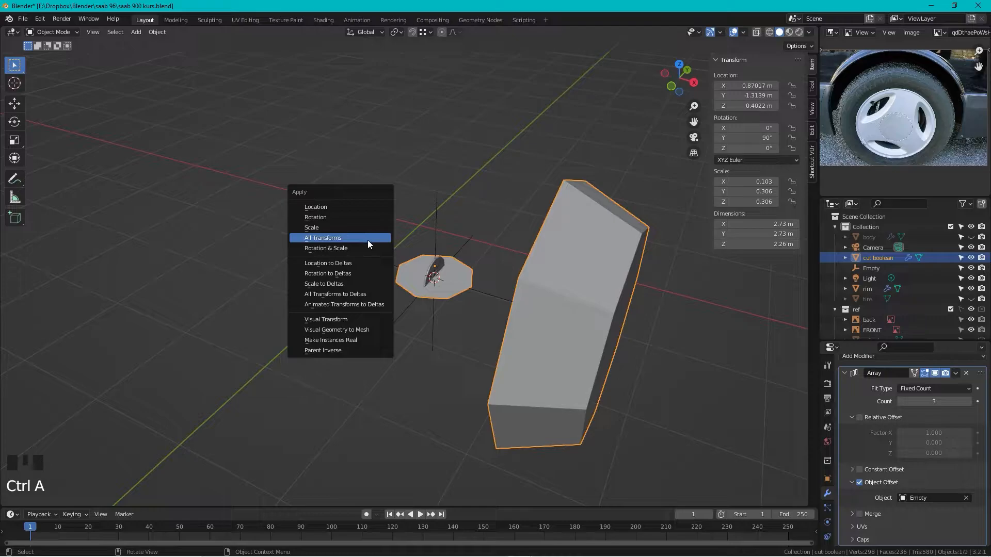
click(367, 248)
middle_drag(367, 250, 389, 253)
scroll(451, 284, up, 4)
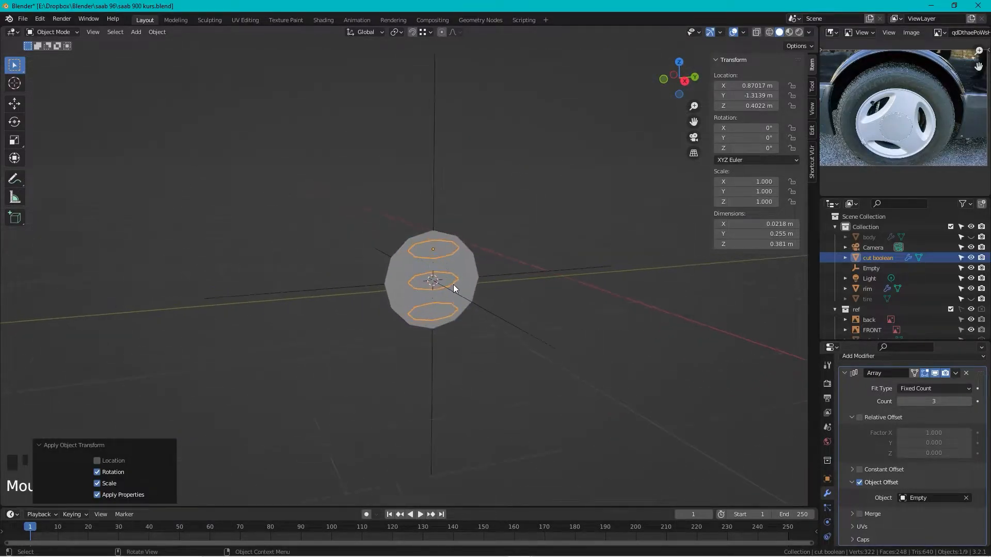
- Rotate the Empty 360/3 (120°) about X to spread the array copies around the wheel
middle_drag(452, 280, 451, 184)
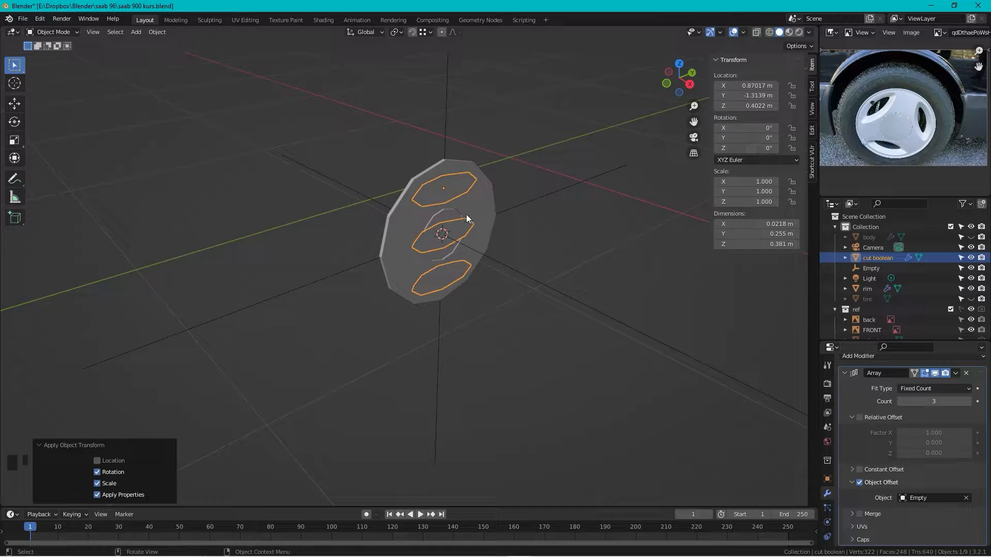
click(523, 204)
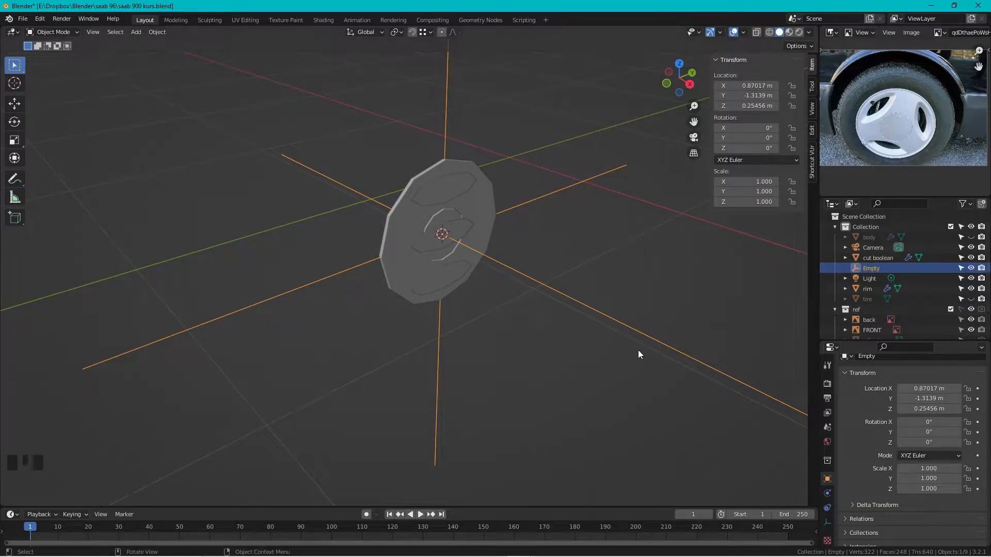
click(926, 421)
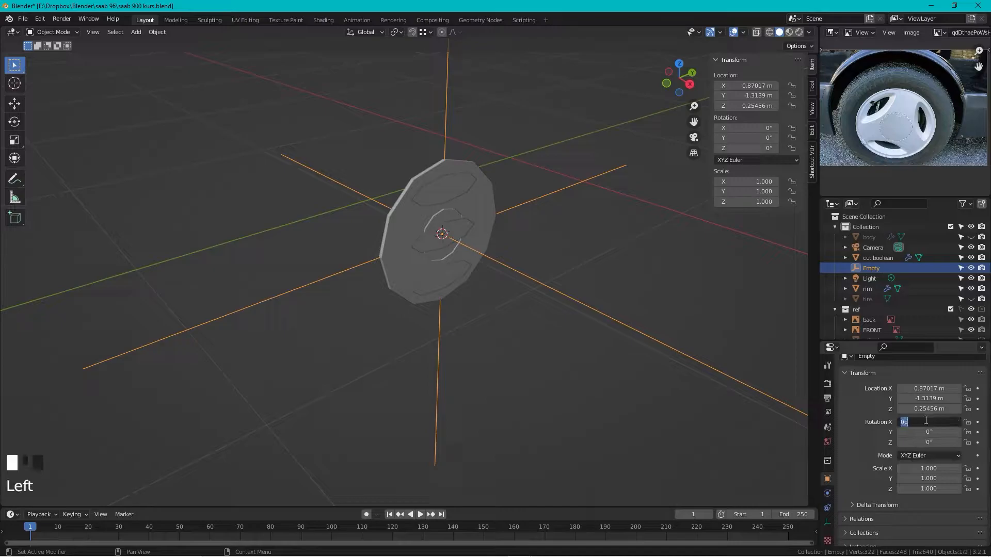
text(360/3)
key(Return)
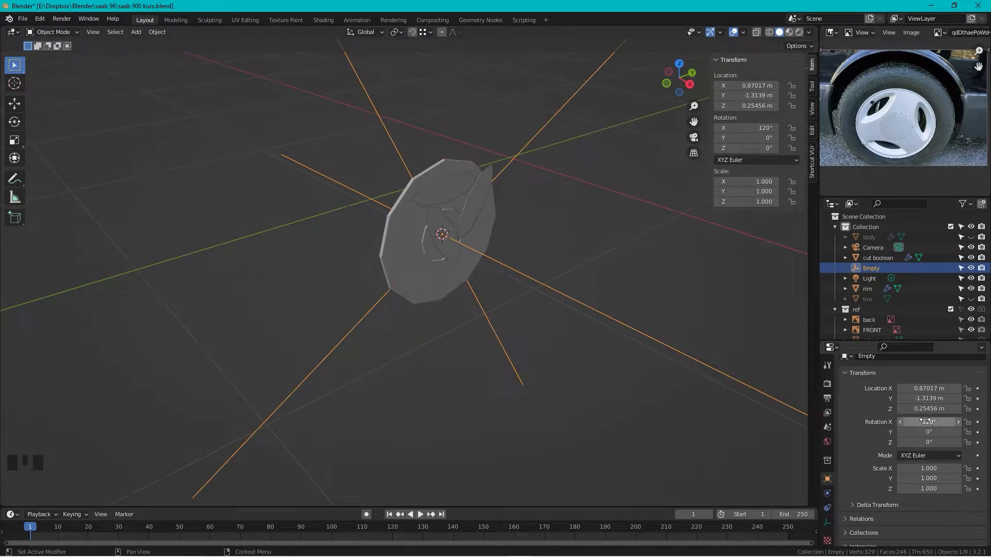
middle_drag(628, 289, 506, 159)
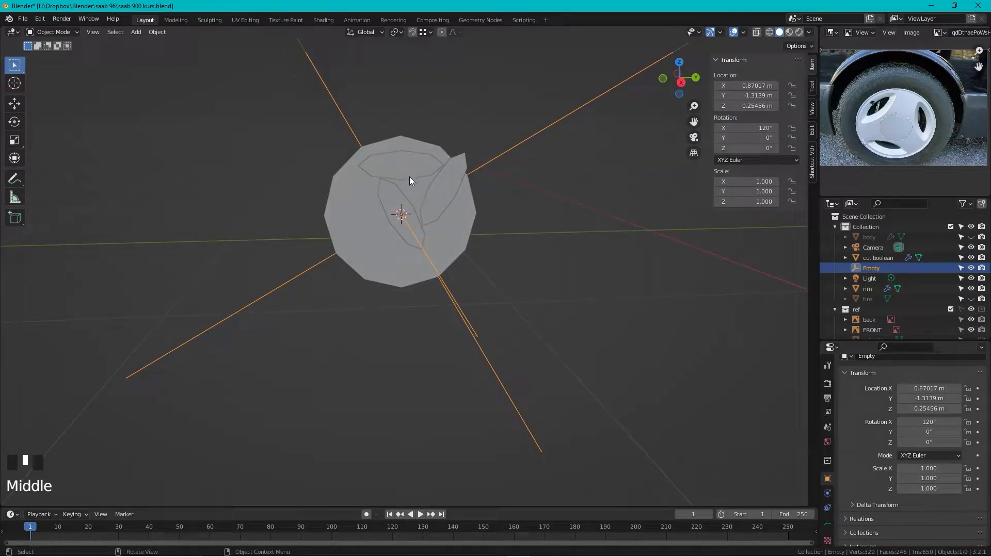
shift+middle_drag(414, 152, 556, 187)
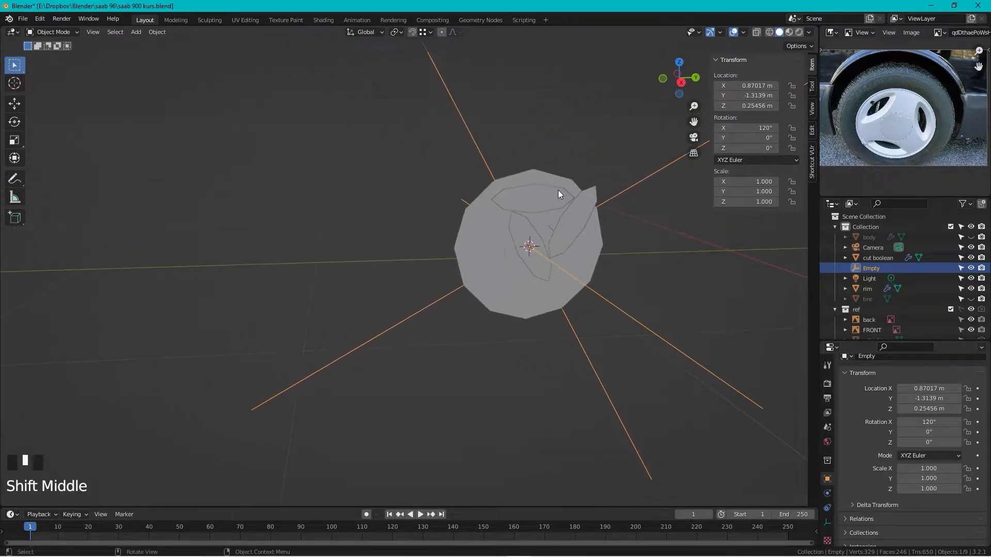
- Set the cut boolean object's origin to the 3D cursor at the wheel centre
click(596, 204)
shift+middle_drag(597, 199, 491, 208)
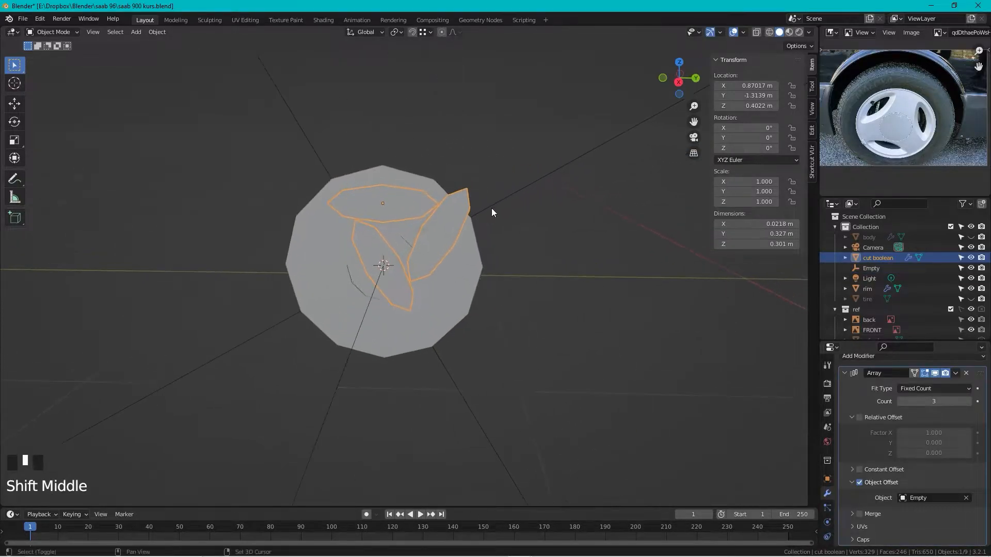
shift+middle_drag(394, 200, 479, 215)
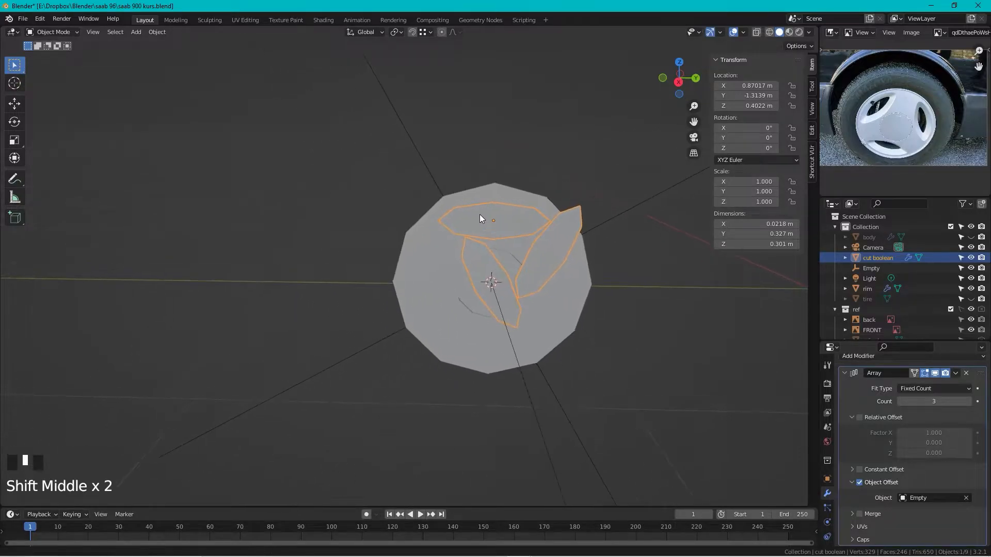
click(611, 220)
click(530, 221)
click(154, 32)
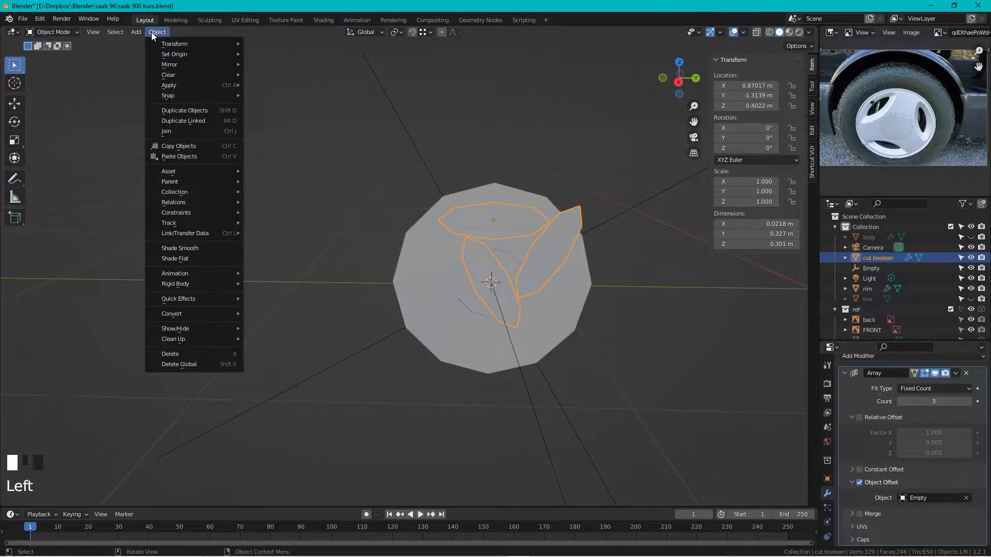
mouse_move(203, 53)
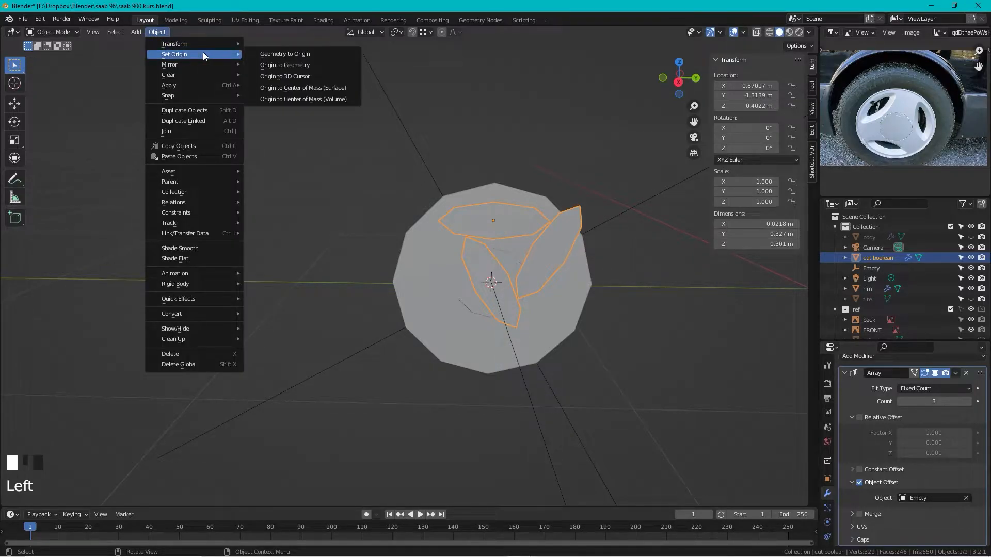
click(321, 74)
middle_drag(574, 180, 416, 177)
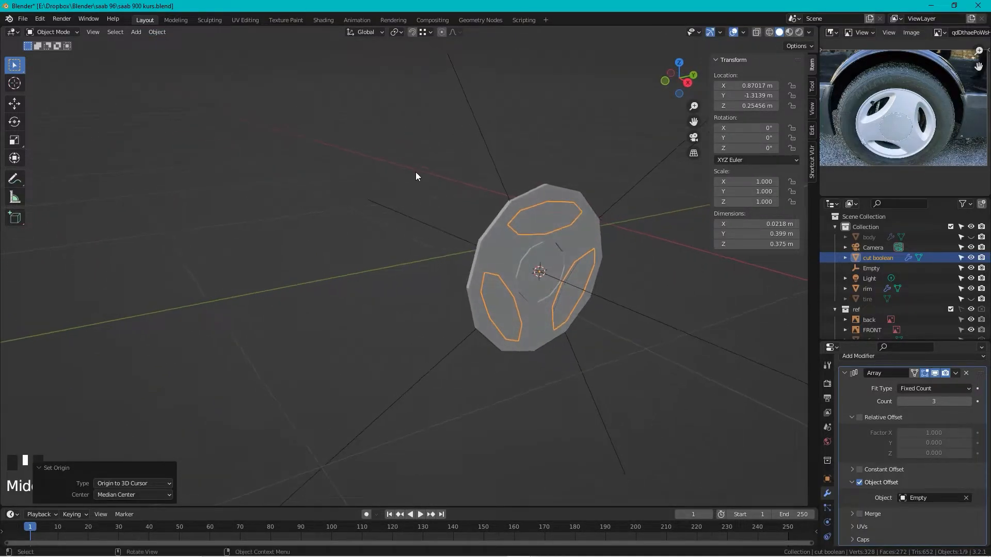
- Hide the cut boolean object and inspect the three openings cut through the rim
click(971, 258)
middle_drag(623, 245, 651, 142)
scroll(476, 271, up, 3)
middle_drag(476, 271, 521, 256)
scroll(499, 266, down, 3)
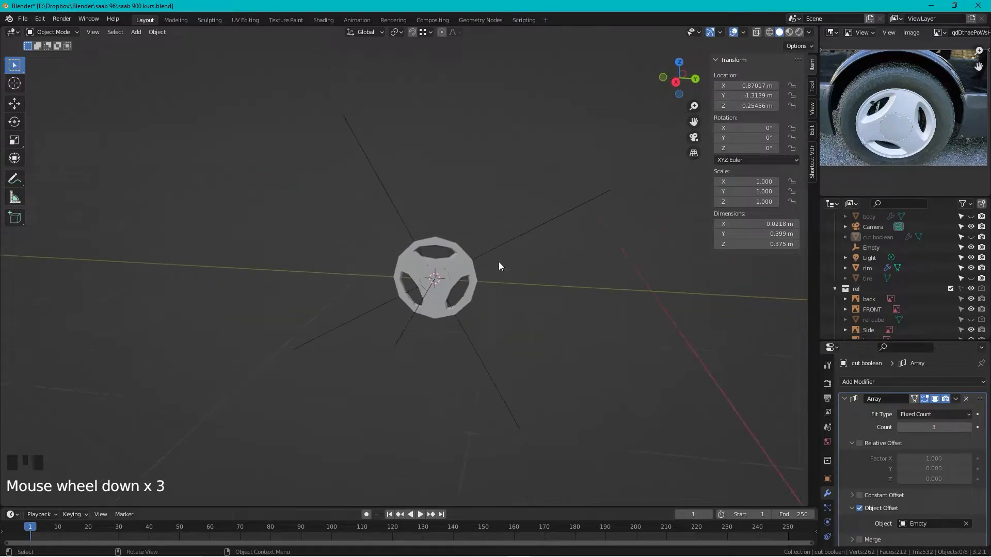
- Unhide the tire and delete the vertices of the smallest inner edge loop on its back side
click(971, 279)
middle_drag(642, 303, 455, 243)
scroll(460, 242, up, 3)
scroll(464, 241, up, 4)
middle_drag(587, 248, 748, 224)
shift+middle_drag(475, 208, 476, 217)
scroll(493, 319, up, 3)
shift+middle_drag(480, 336, 449, 259)
click(449, 260)
click(434, 281)
key(Tab)
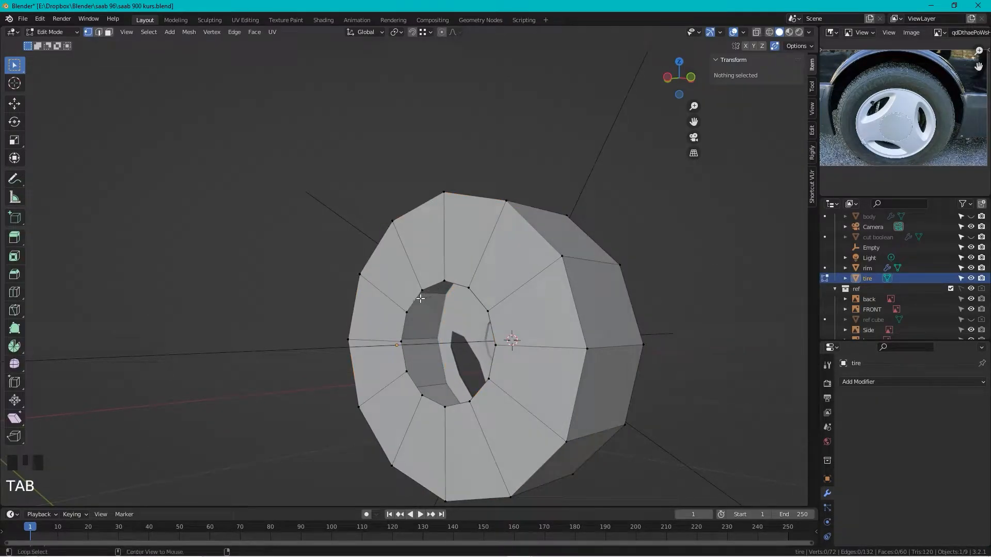
alt+click(416, 299)
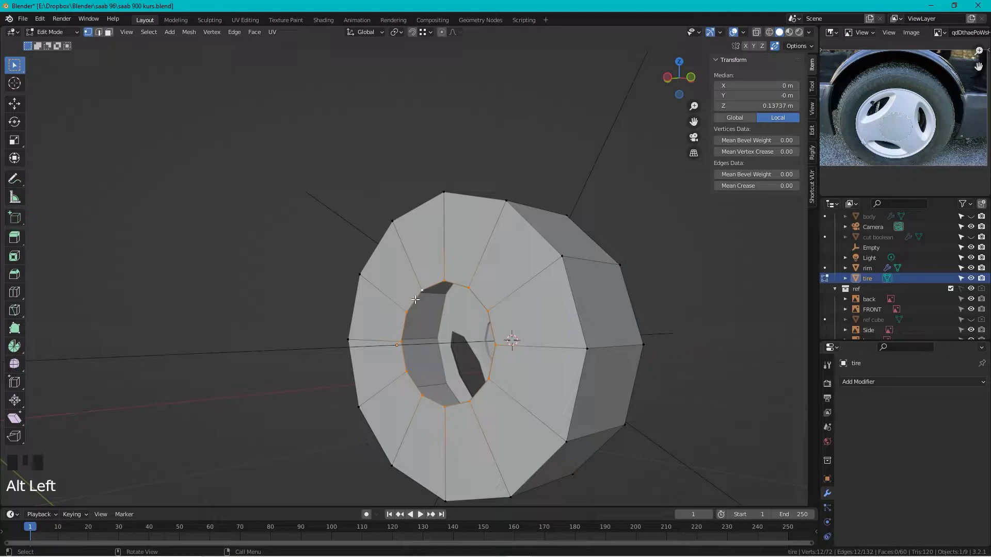
key(x)
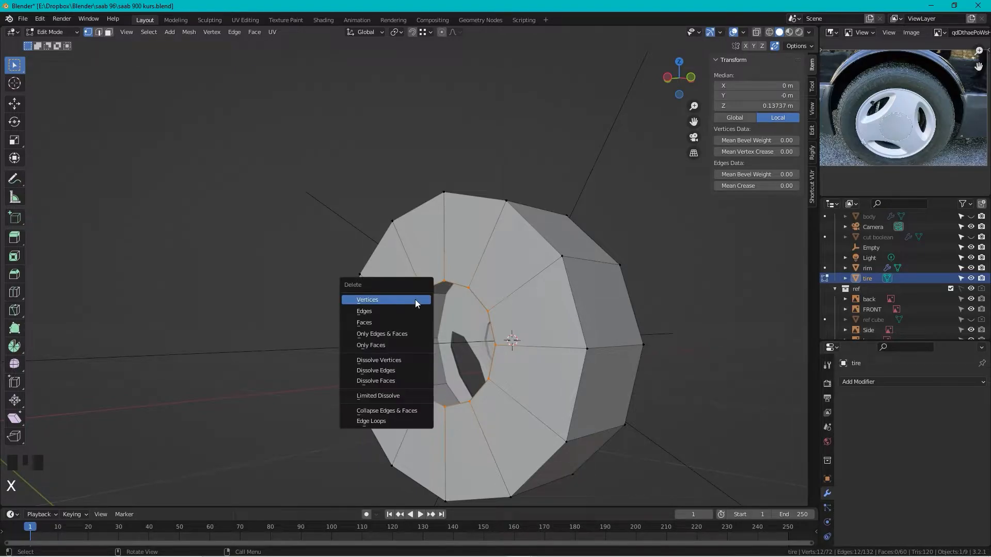
click(415, 299)
- Enable snapping and move the tire's open inner edge loop along X to align with its outer back edge, about -0.093 m
alt+click(494, 241)
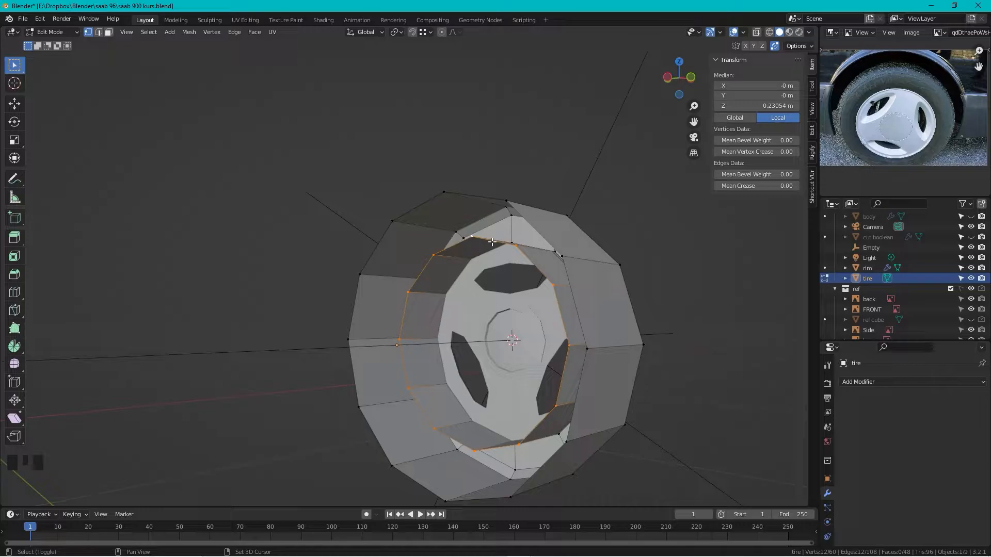
key(shift+Tab)
key(g)
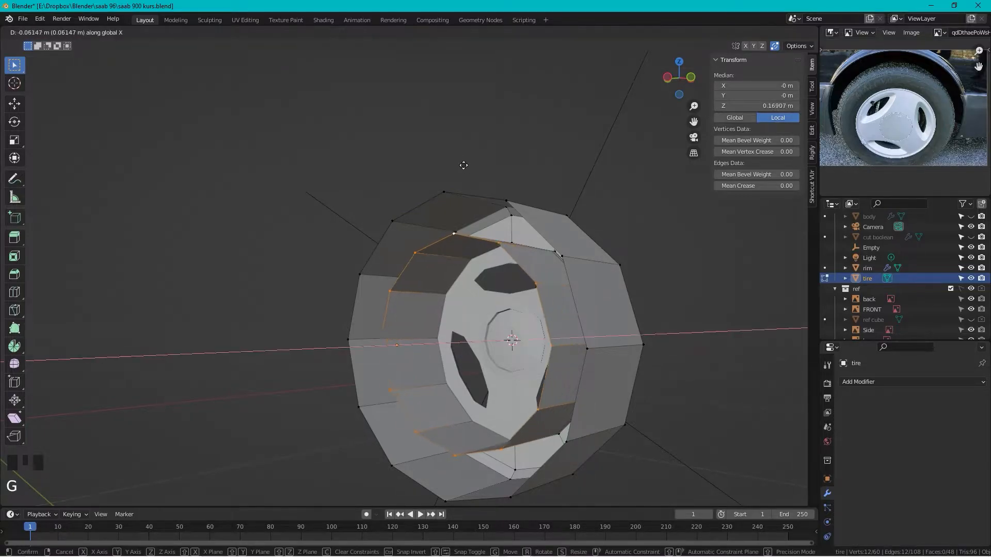
click(446, 194)
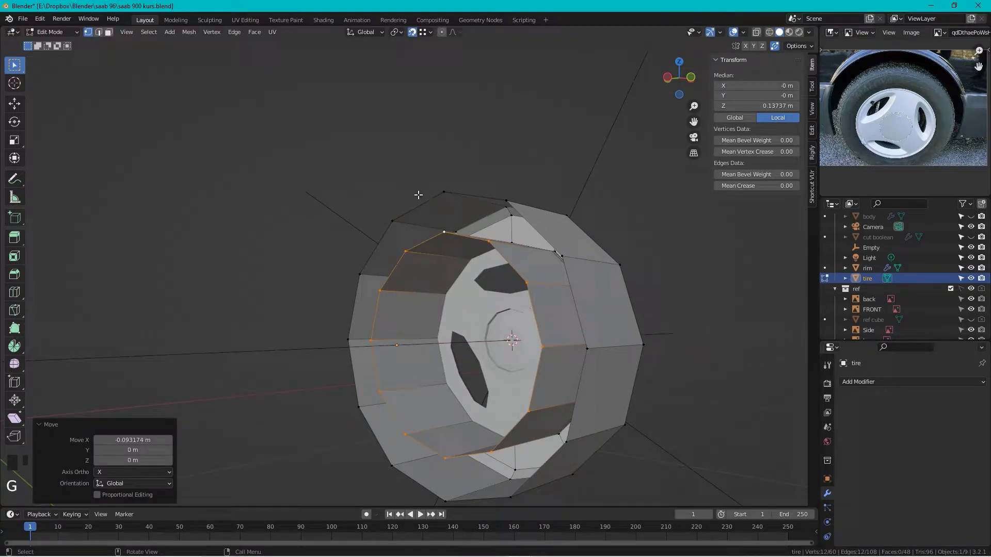
drag(453, 178, 382, 253)
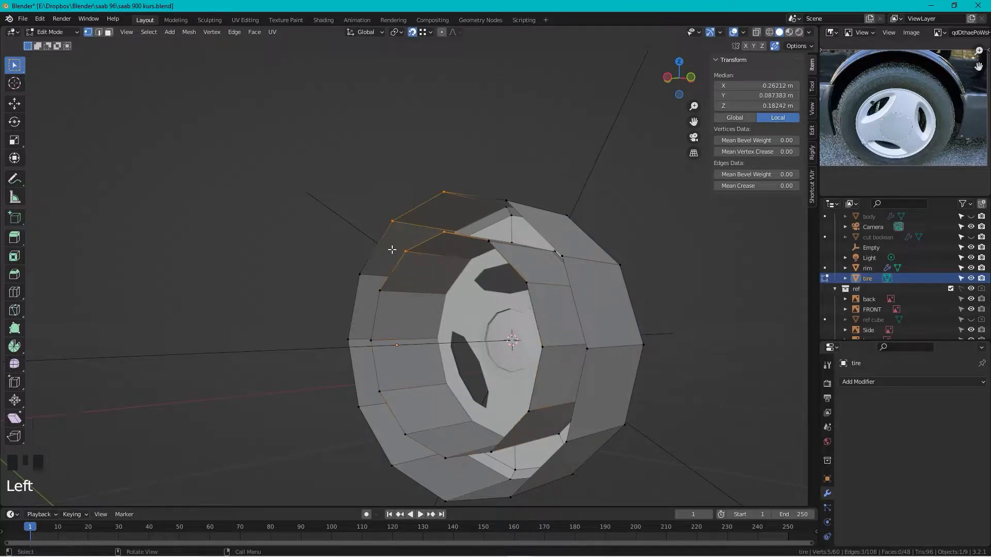
key(f)
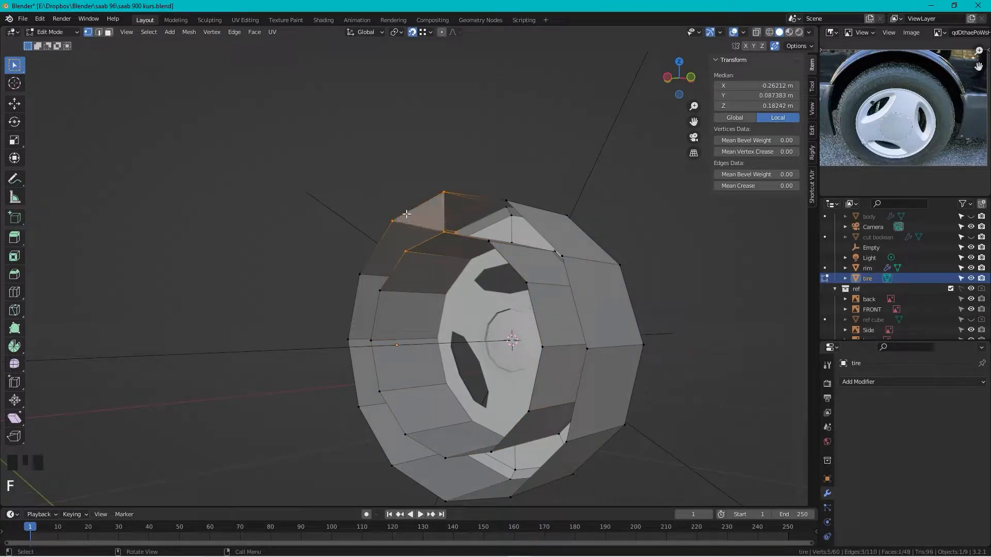
key(ctrl+z)
- Fill the ring between the tire's outer and inner back edge loops with faces, starting from one four-vertex segment, and return to Object Mode
middle_drag(458, 179, 483, 161)
drag(494, 144, 432, 236)
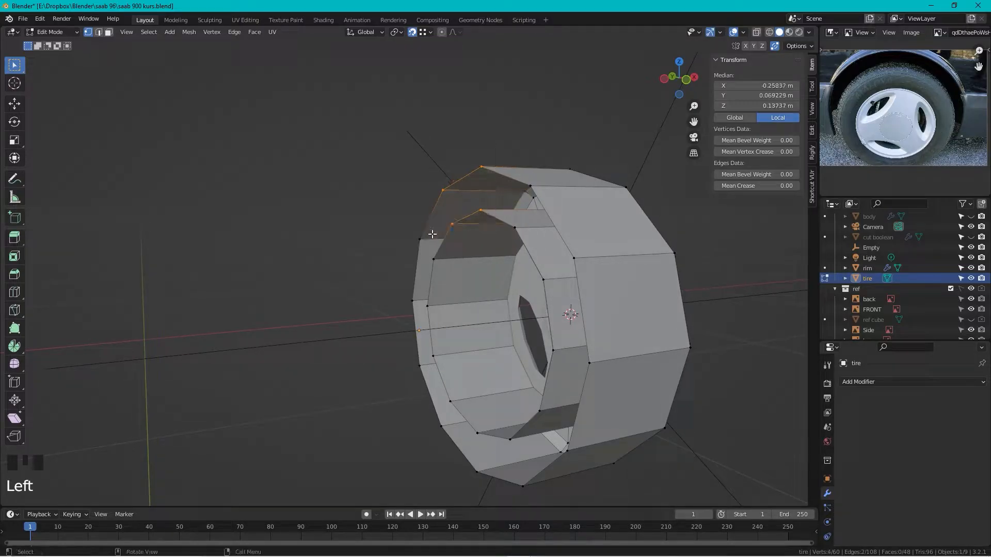
key(f)
click(434, 232)
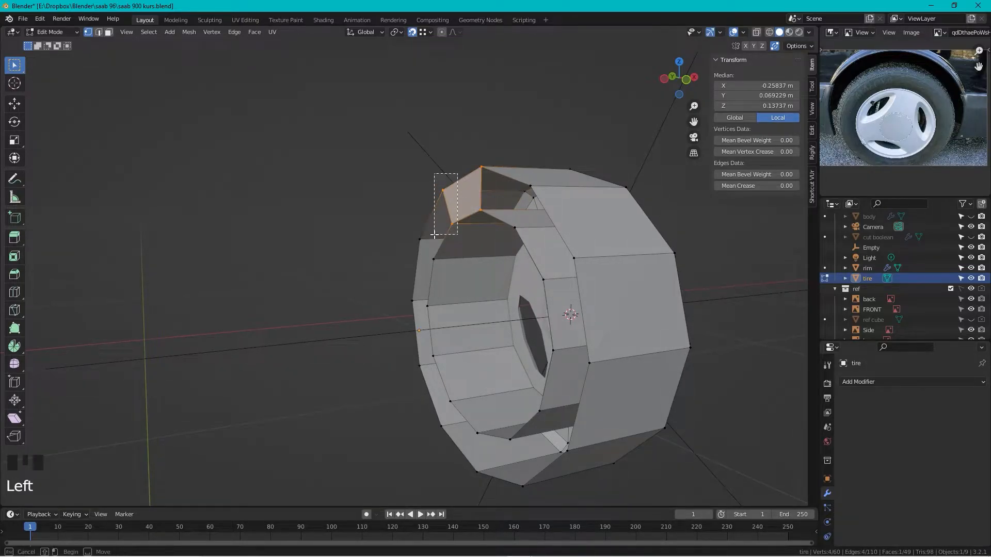
key(f)
key(f)
key(f)
key(f)
key(f)
key(f)
key(f)
key(f)
key(f)
key(f)
key(f)
key(f)
key(f)
key(f)
key(f)
key(f)
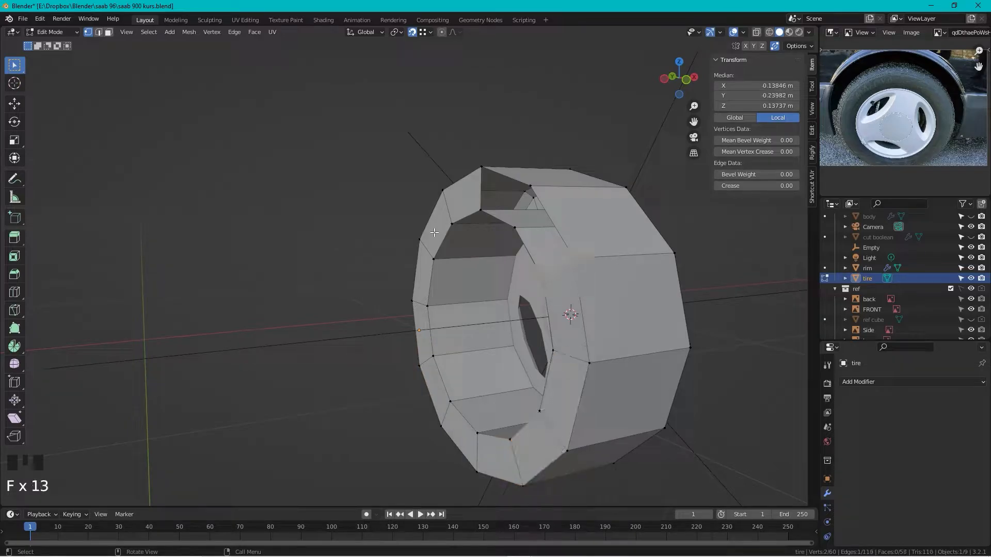
key(Tab)
- Parent the rim to the tire using the Object parent type
middle_drag(434, 233, 672, 101)
click(692, 80)
scroll(468, 203, down, 5)
middle_drag(468, 204, 442, 223)
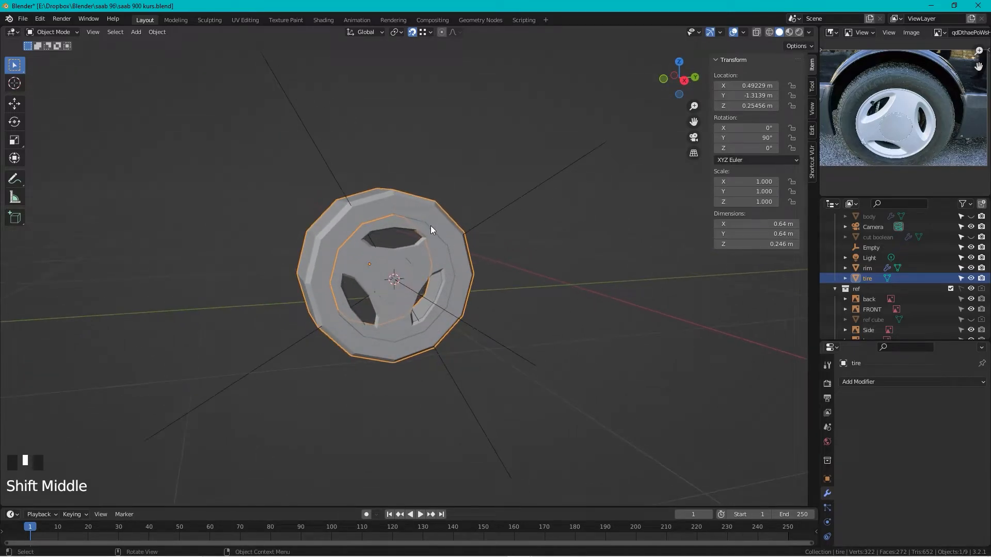
scroll(432, 215, up, 3)
scroll(444, 248, down, 2)
click(422, 262)
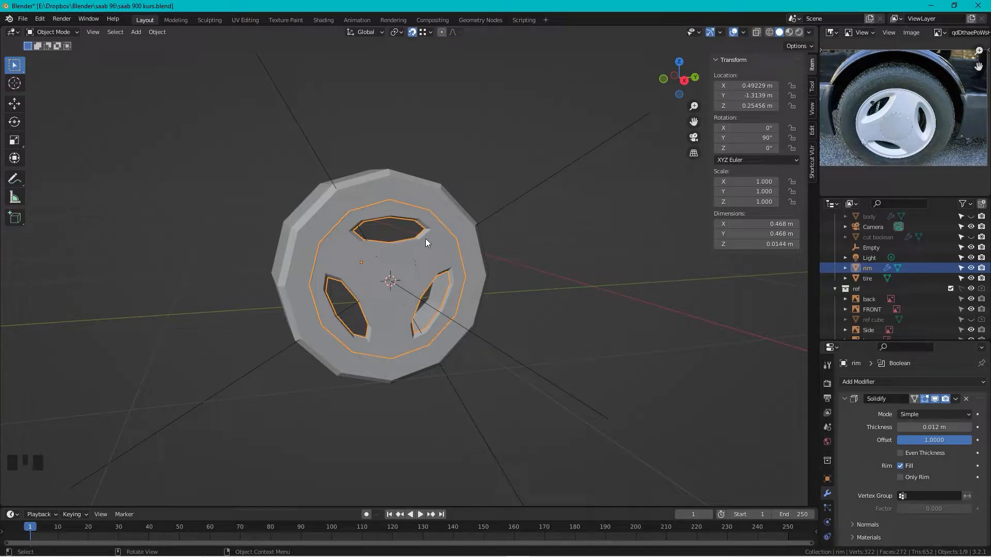
shift+click(422, 191)
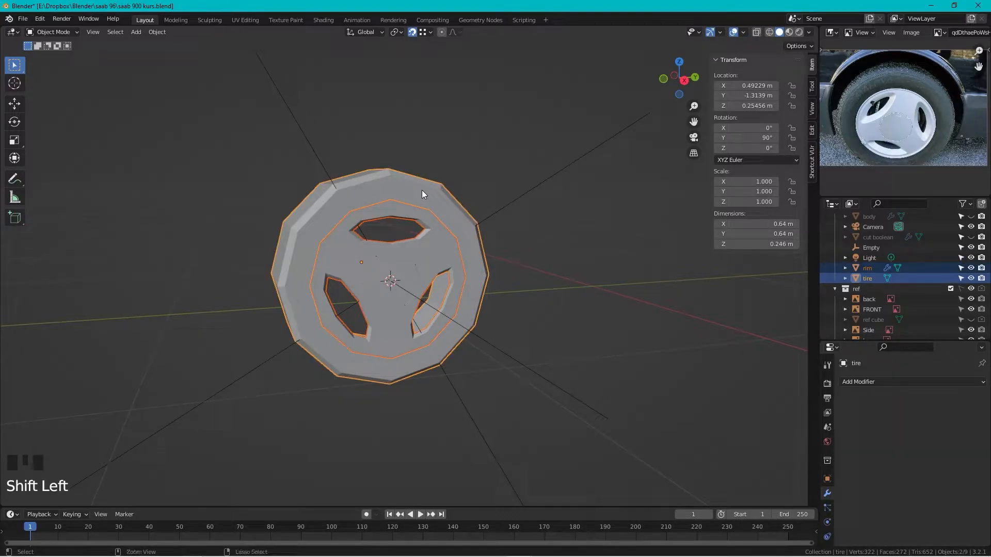
key(ctrl+p)
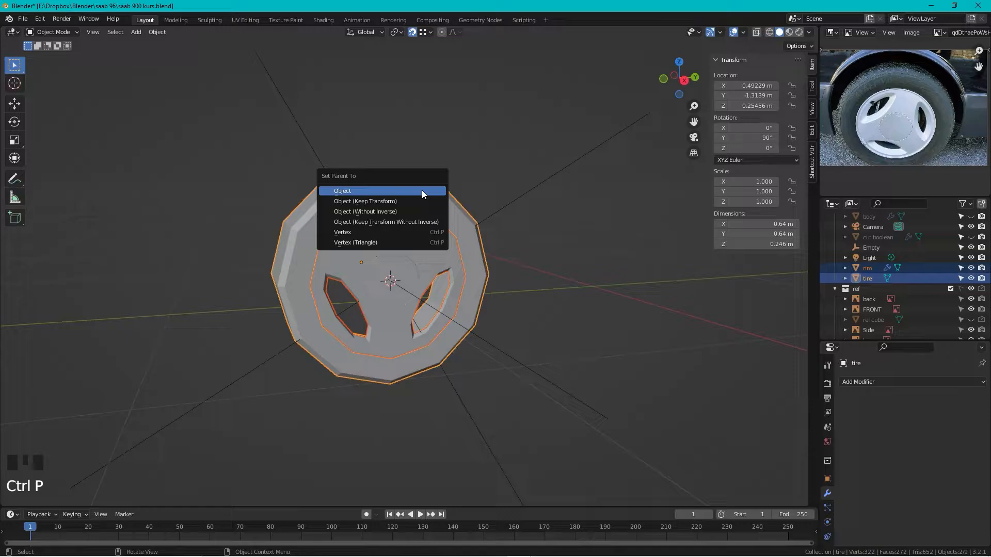
click(422, 191)
- Move the tire freely to test the rim parenting, and undo the move
click(479, 203)
click(449, 207)
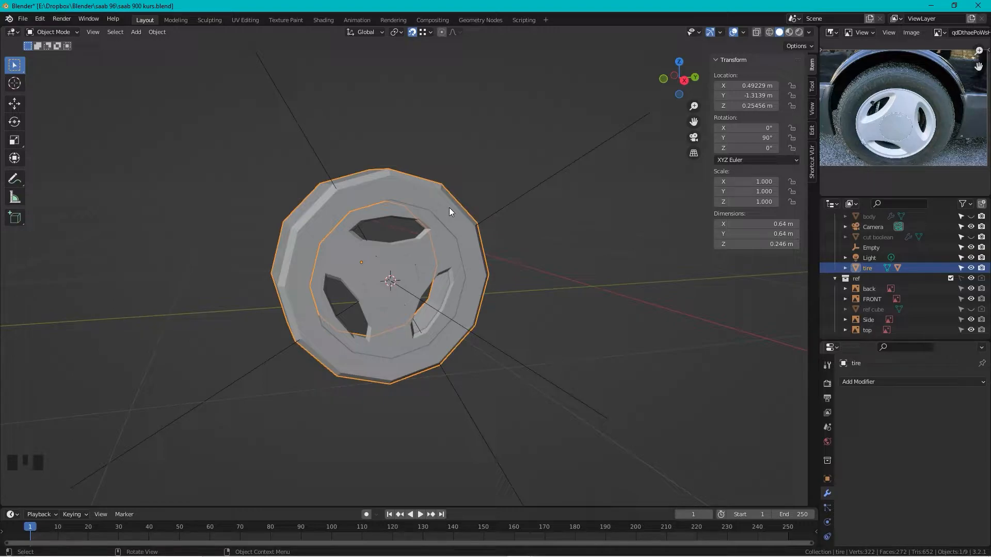
key(g)
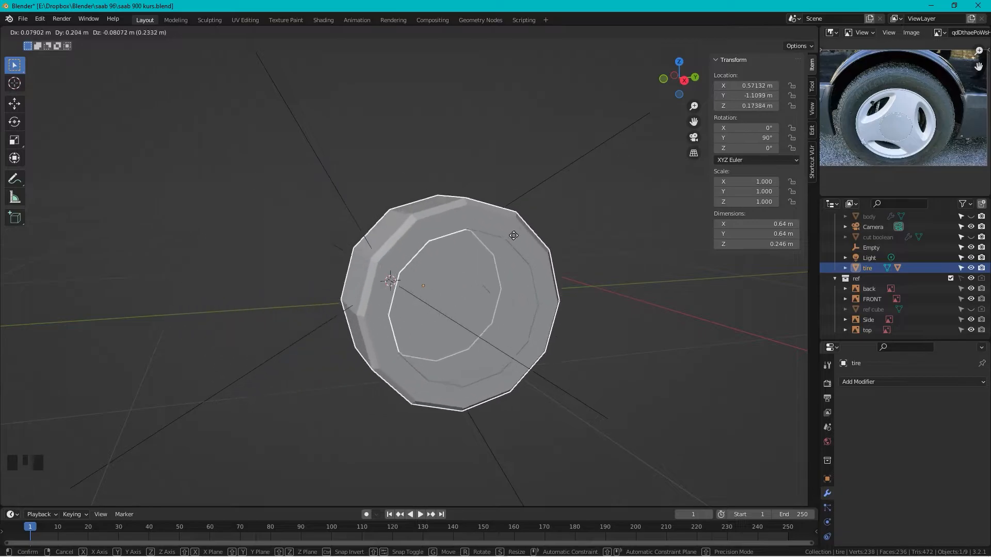
click(473, 204)
key(ctrl+z)
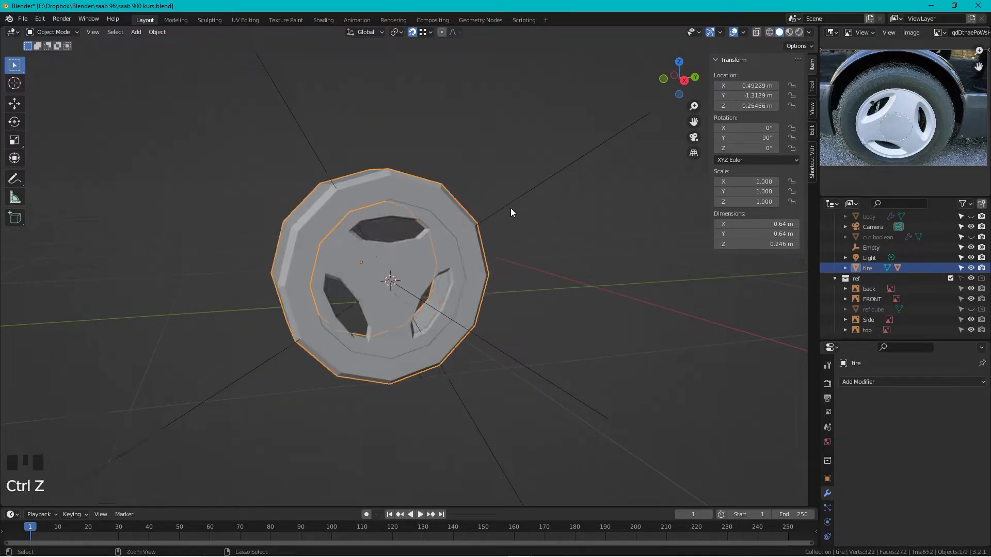
- Unhide the cut boolean object and parent it to the tire as Object
click(970, 237)
click(882, 237)
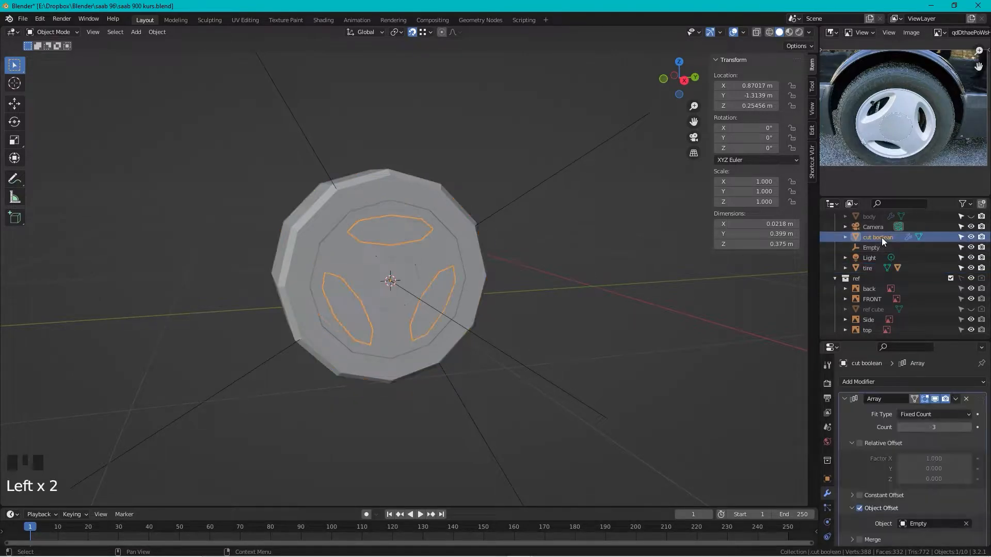
ctrl+click(459, 203)
ctrl+click(457, 208)
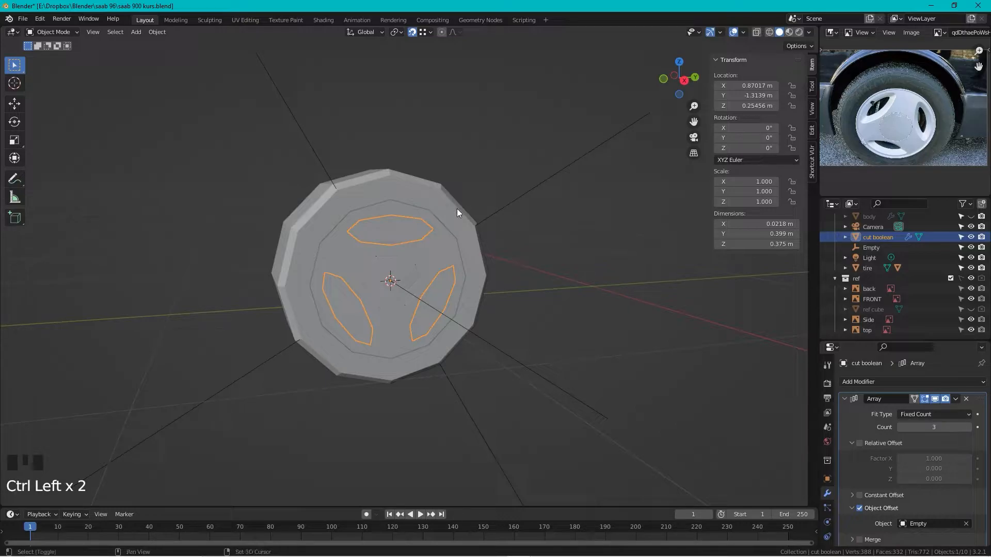
shift+click(456, 209)
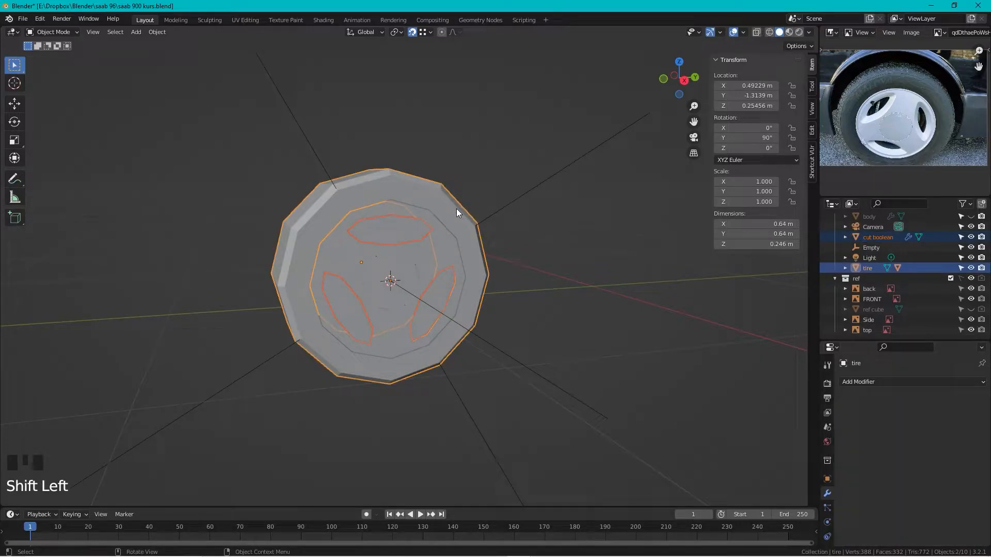
key(ctrl+p)
click(454, 209)
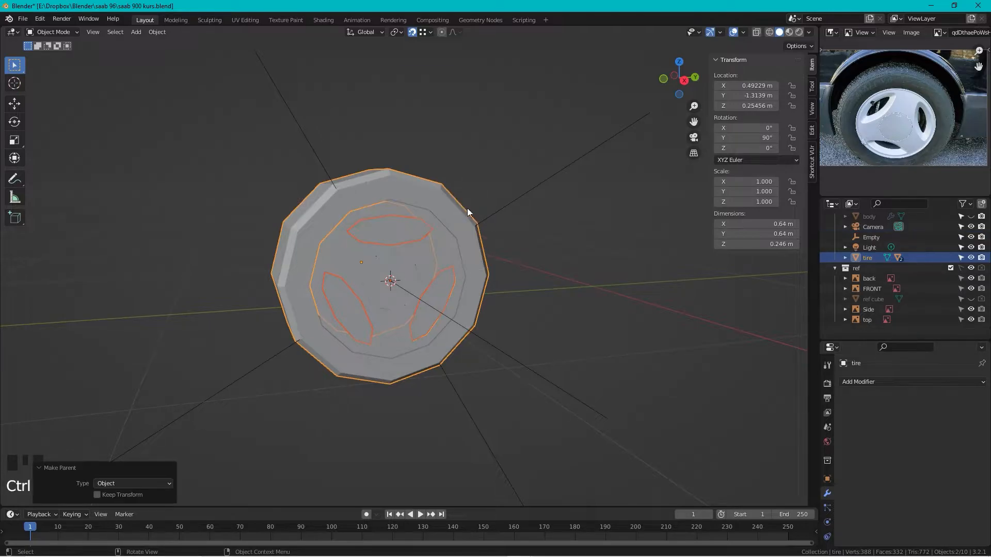
- Move the tire to test whether the cut boolean copies follow it, and undo the move
key(Tab)
key(Tab)
click(457, 207)
click(457, 206)
key(g)
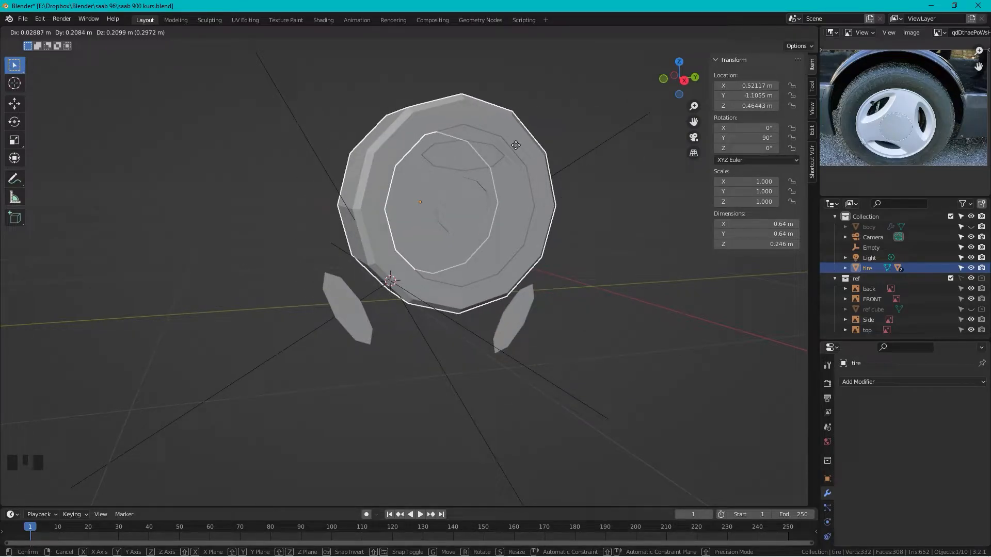
key(ctrl)
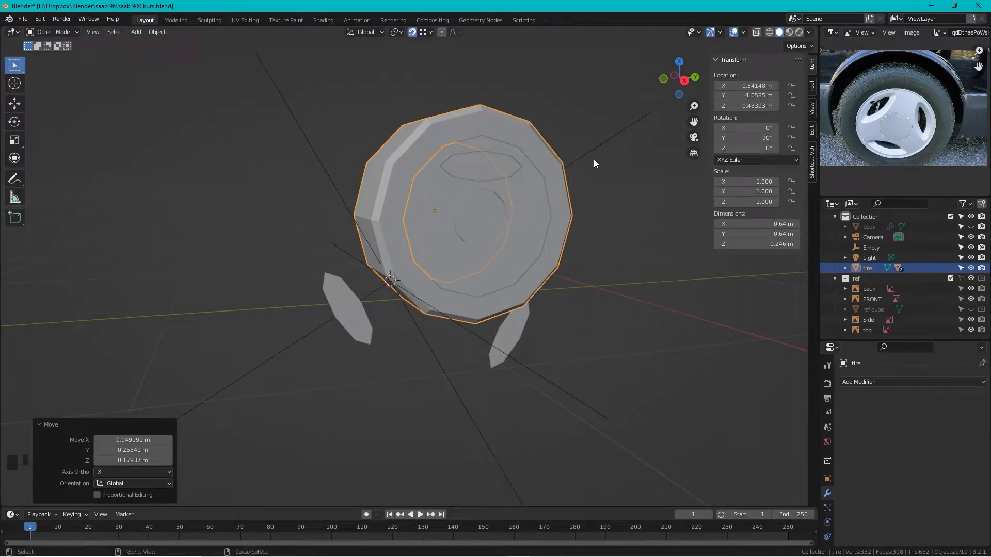
key(ctrl+z)
- Parent the Empty that controls the array to the tire as Object
click(555, 177)
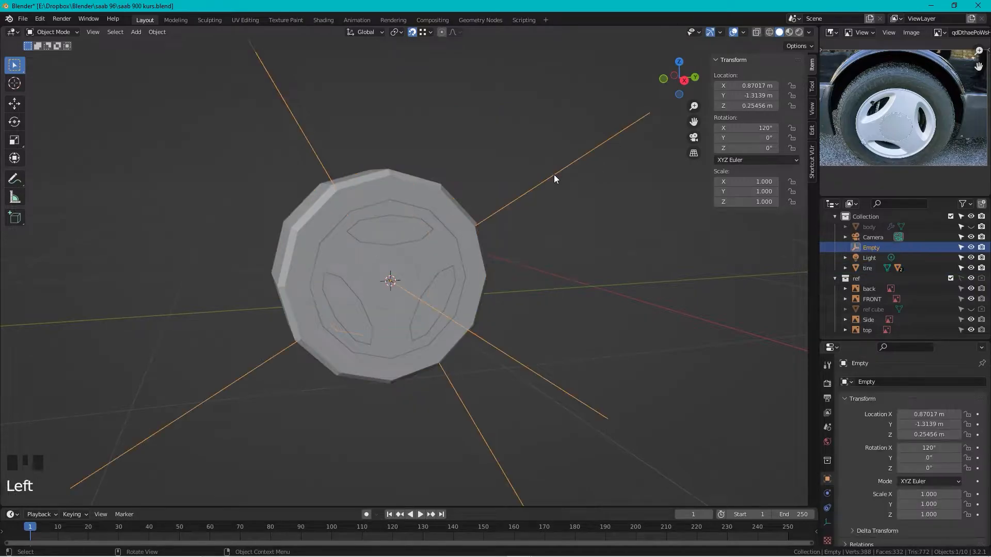
key(shift)
shift+click(431, 198)
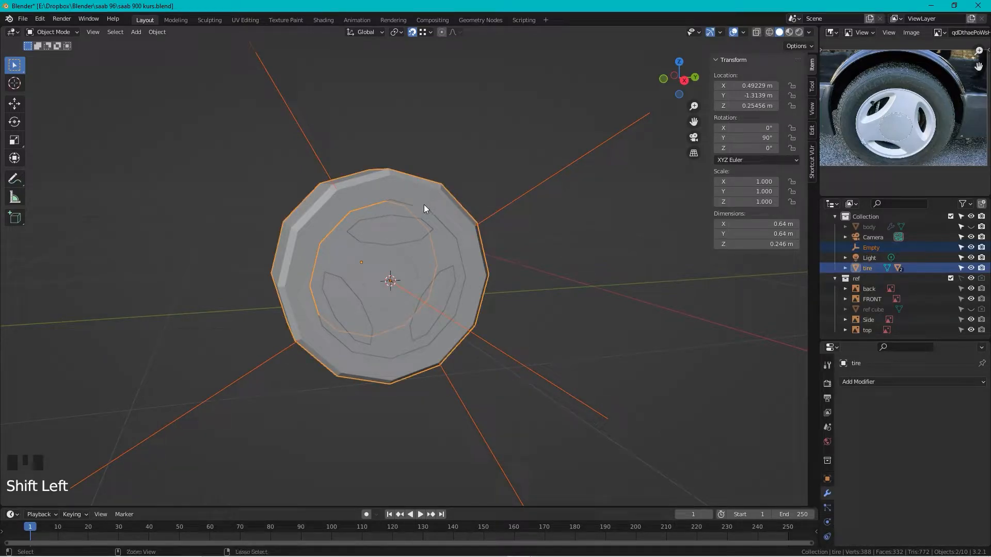
key(ctrl+p)
click(419, 206)
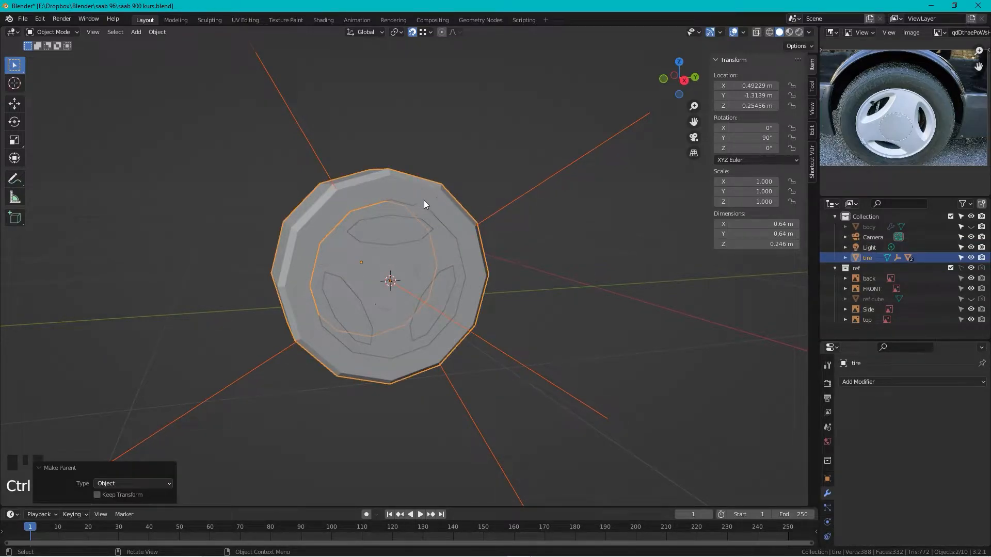
- Move the tire to test the whole parented wheel assembly, and undo the move
click(500, 171)
click(530, 194)
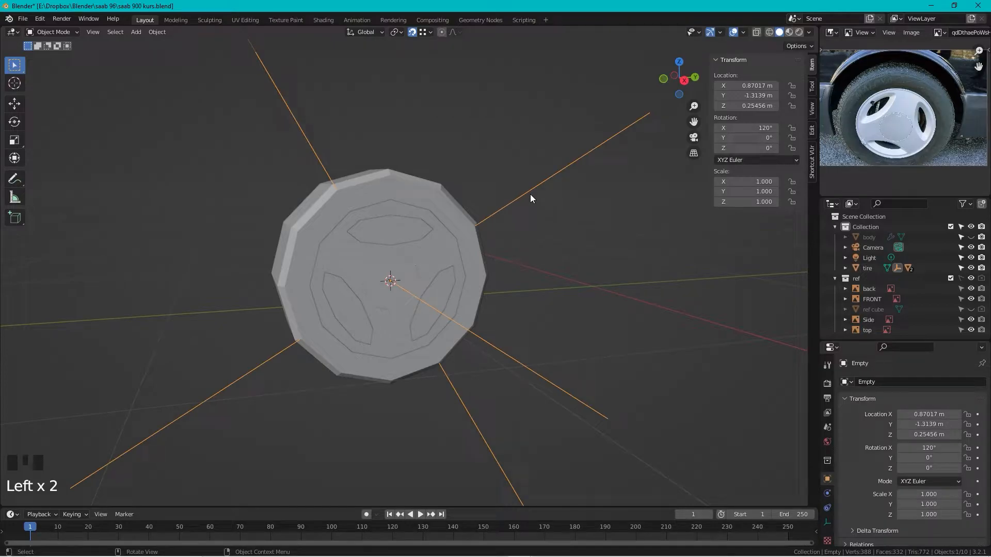
click(429, 184)
key(g)
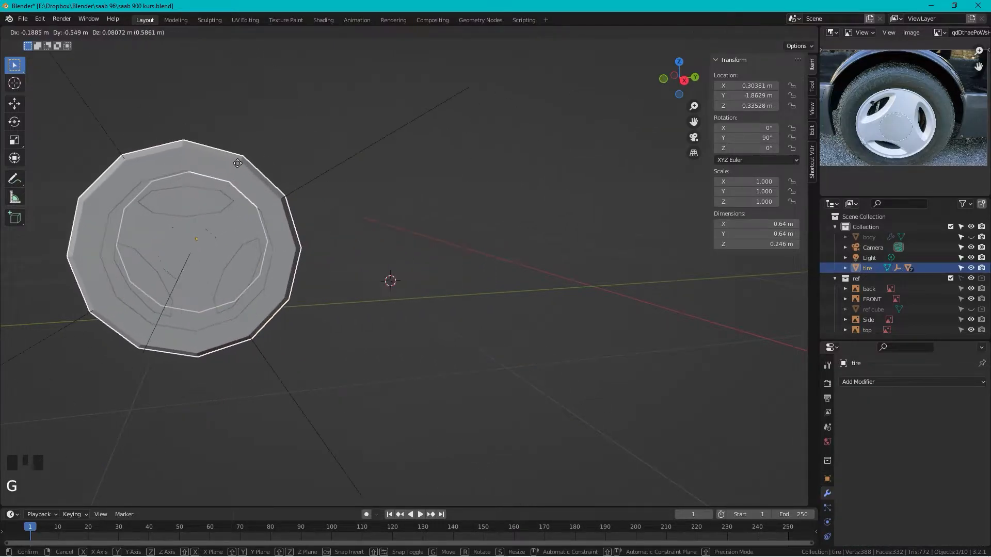
key(ctrl+z)
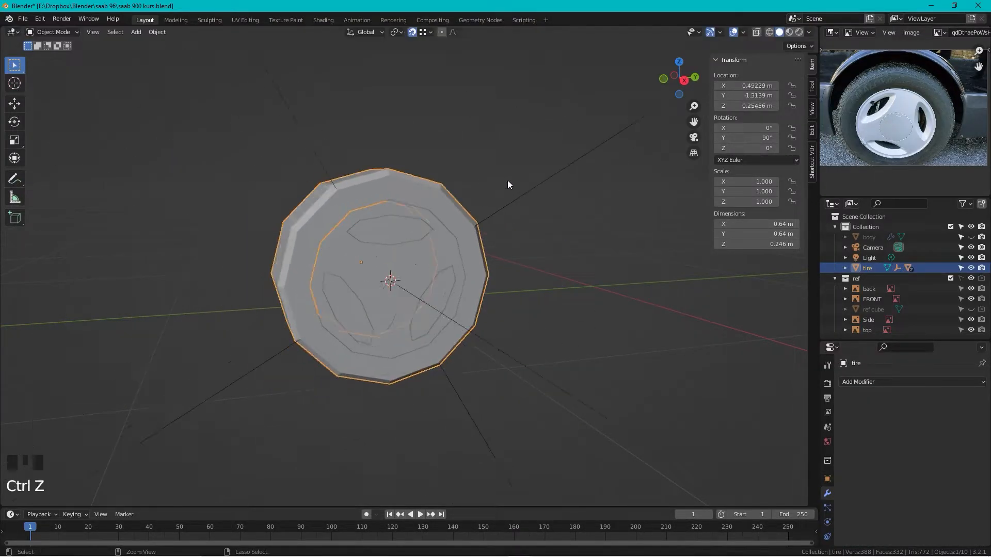
- Expand the tire's child objects, hide the cut boolean object, and deselect everything to view the finished wheel
click(846, 267)
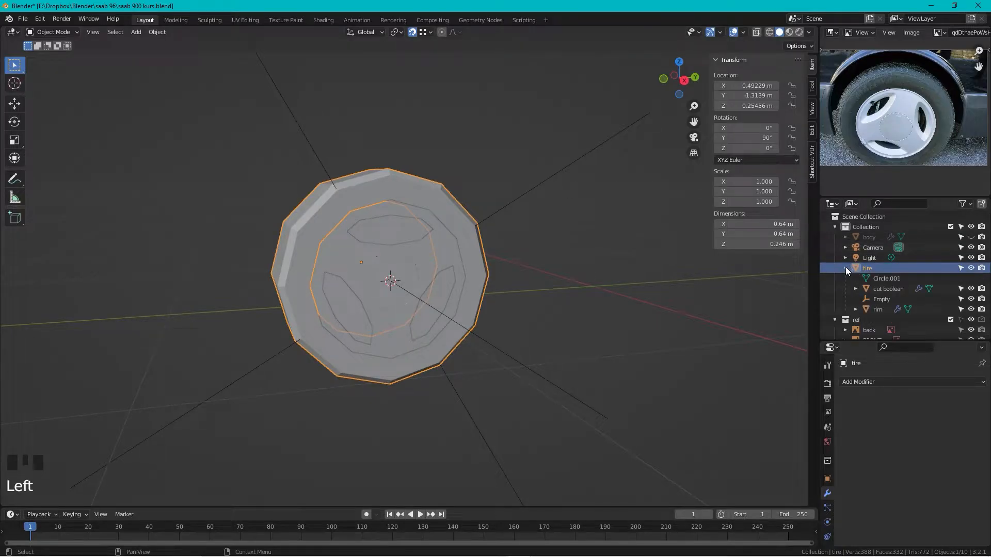
click(971, 289)
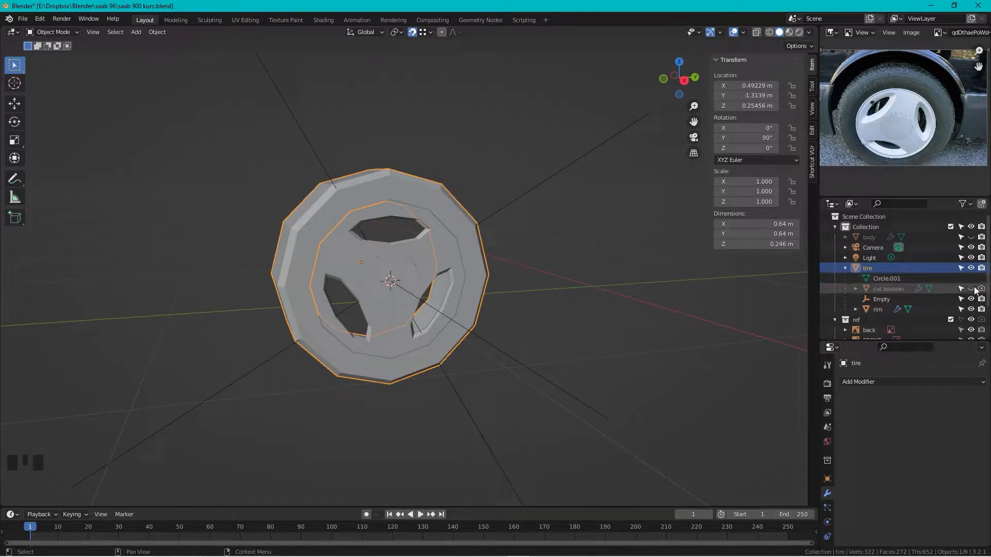
click(496, 196)
mouse_move(499, 199)
middle_down()
mouse_move(442, 199)
mouse_move(479, 197)
middle_up()
key(Tab)
key(Tab)
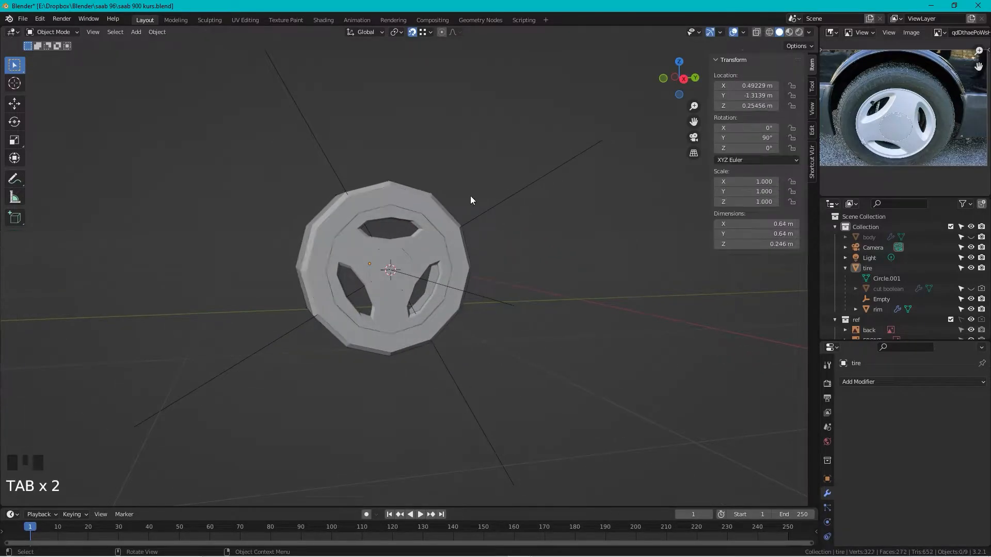
- Reveal all hidden objects, including the car body
scroll(480, 174, down, 2)
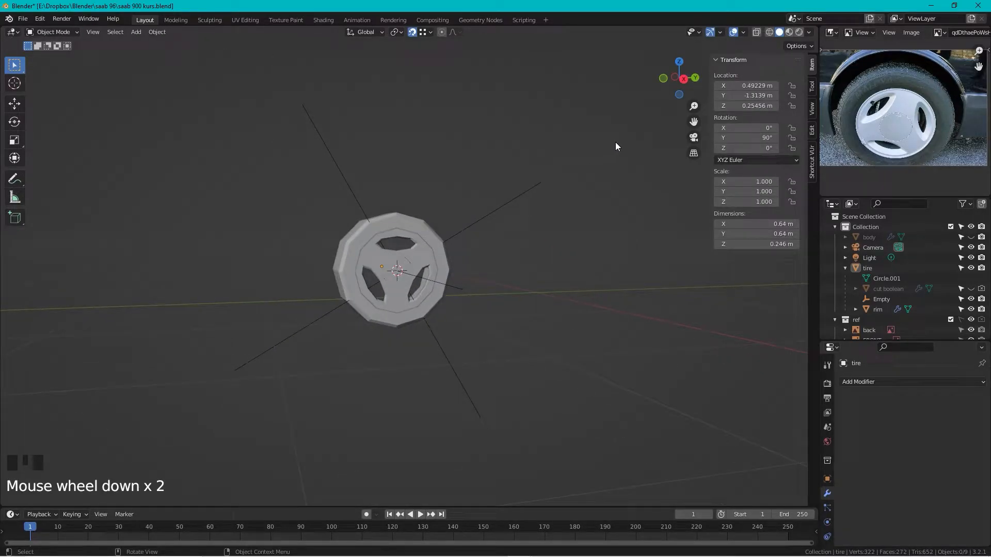
key(alt+h)
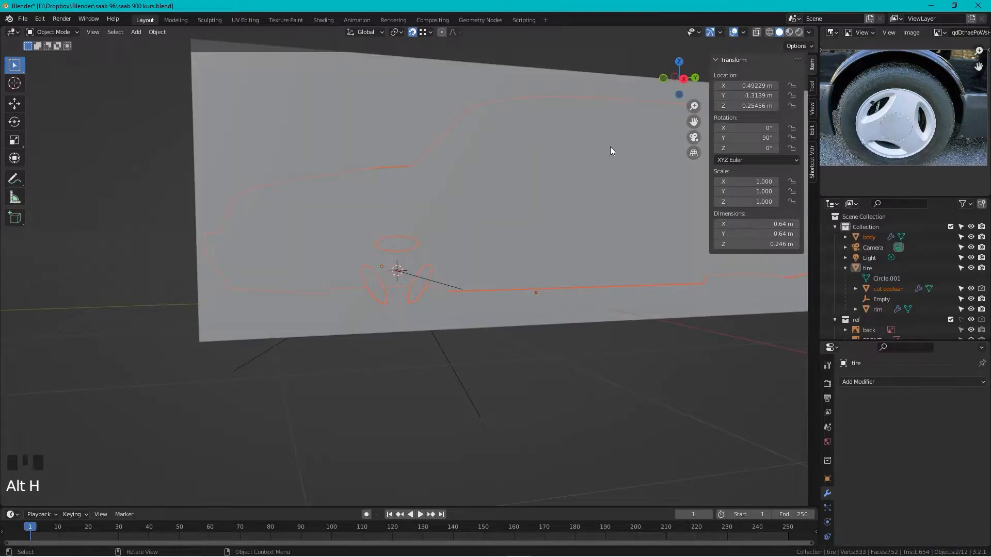
- Deselect everything and hide the ref cube object that covers the car
click(368, 113)
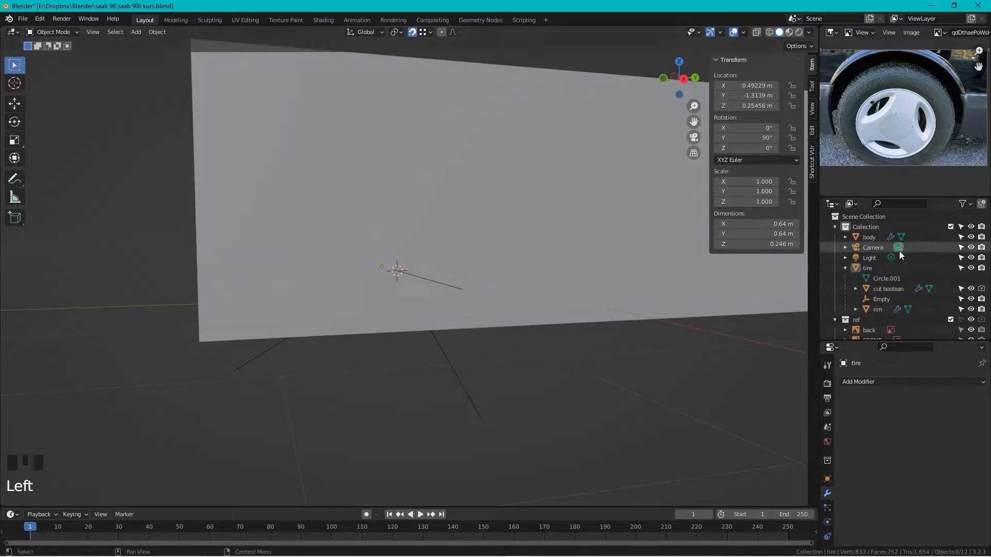
scroll(924, 263, down, 2)
scroll(924, 264, down, 2)
click(971, 309)
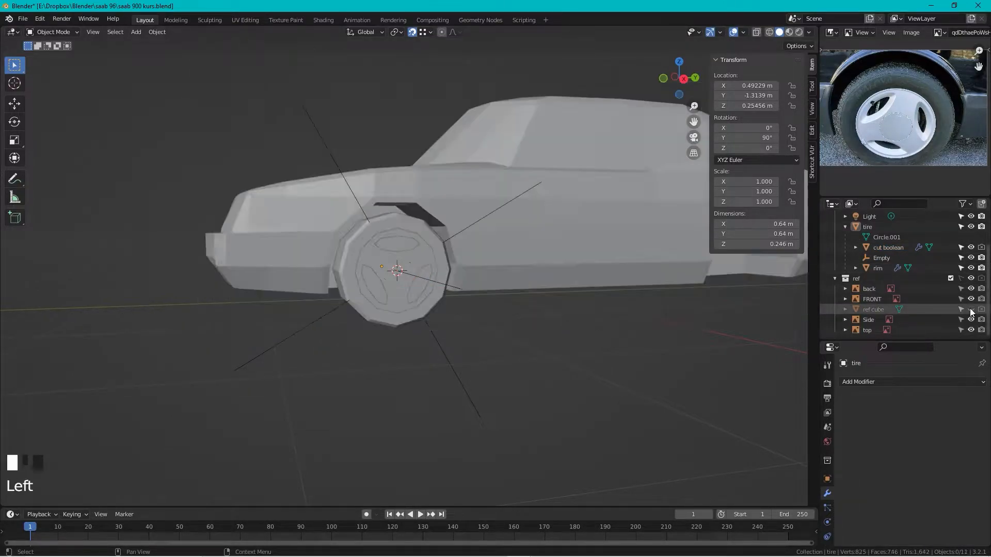
- Select the cut boolean object in the rim's openings and hide it
scroll(448, 252, down, 3)
middle_drag(448, 252, 388, 249)
scroll(429, 261, up, 5)
scroll(383, 250, up, 3)
click(347, 196)
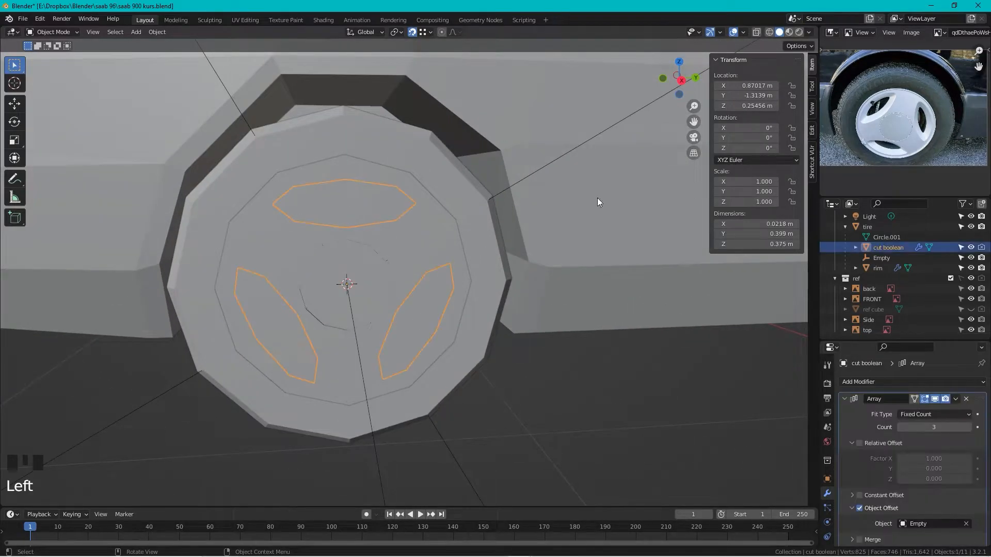
click(971, 248)
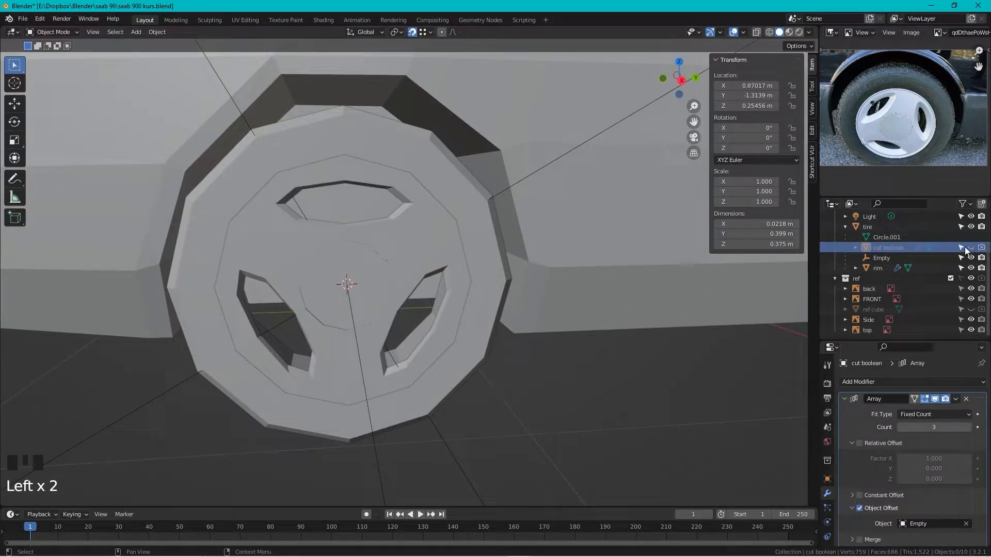
- Examine the wheel's fit in the front arch, and compare its size with the blueprint in the right orthographic view
middle_drag(433, 222, 465, 246)
scroll(465, 246, down, 3)
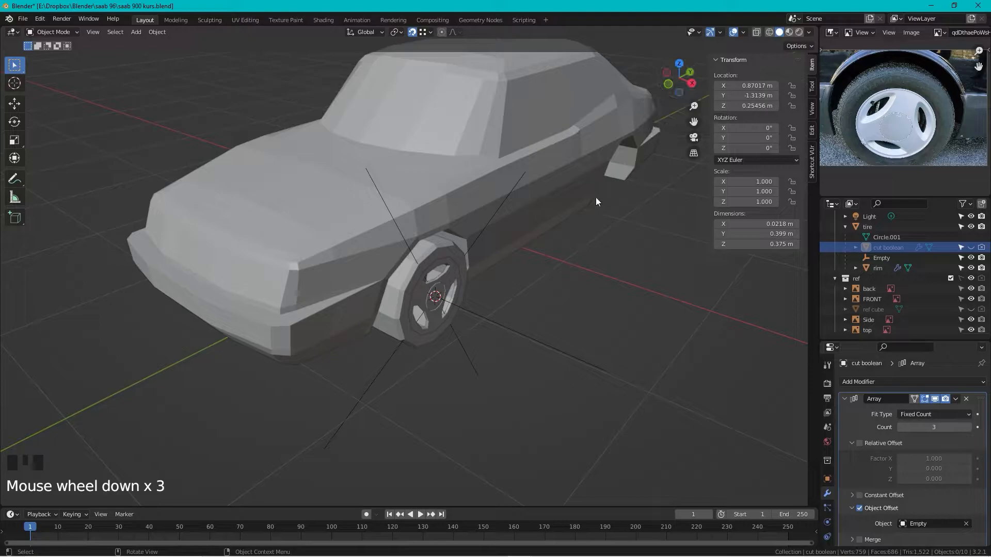
middle_drag(553, 303, 615, 159)
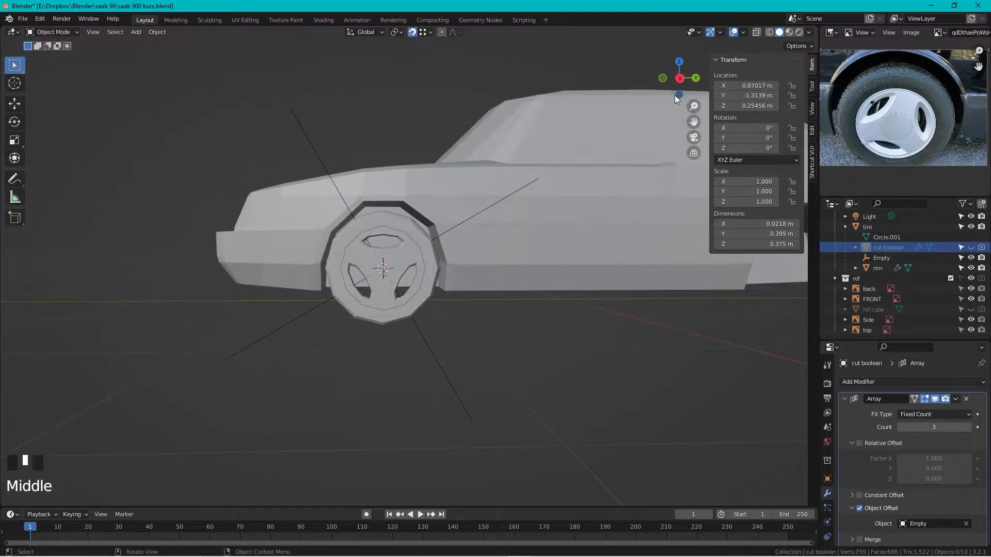
click(682, 80)
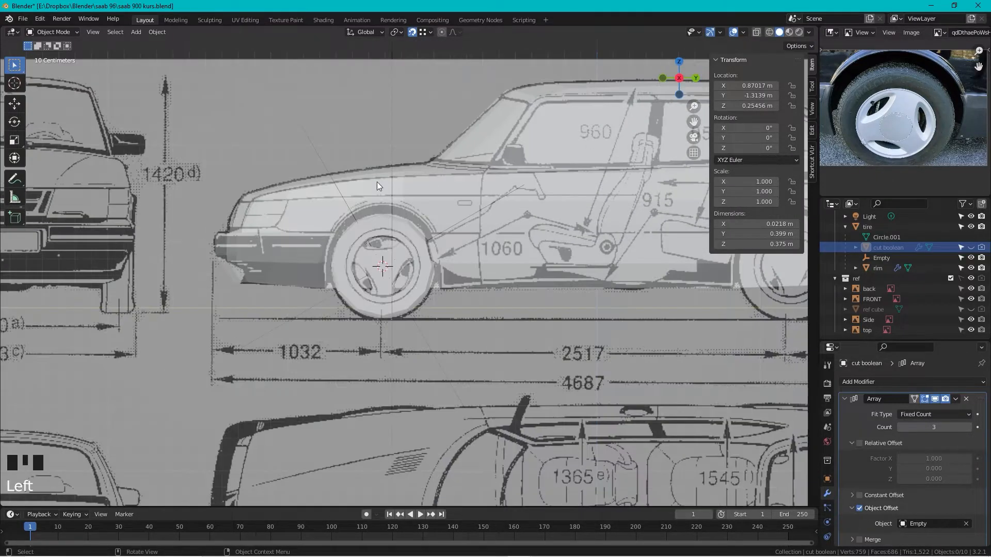
scroll(346, 202, up, 3)
scroll(346, 202, up, 1)
scroll(346, 202, down, 6)
middle_drag(351, 208, 397, 234)
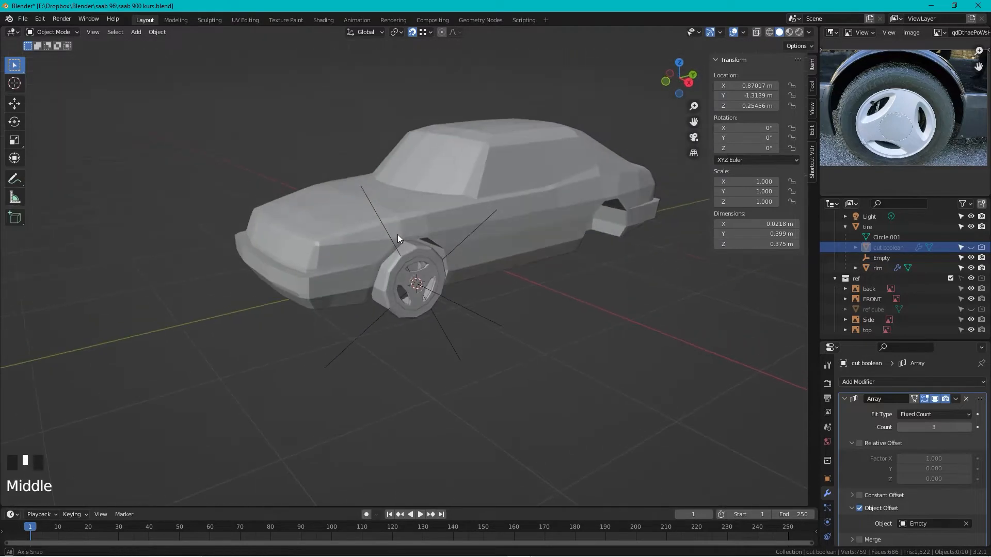
- Scale the tire with its child objects to about 1.032 so it matches the front wheel in the side blueprint
scroll(435, 246, up, 4)
scroll(435, 240, down, 2)
click(454, 234)
click(694, 89)
scroll(452, 173, up, 3)
key(s)
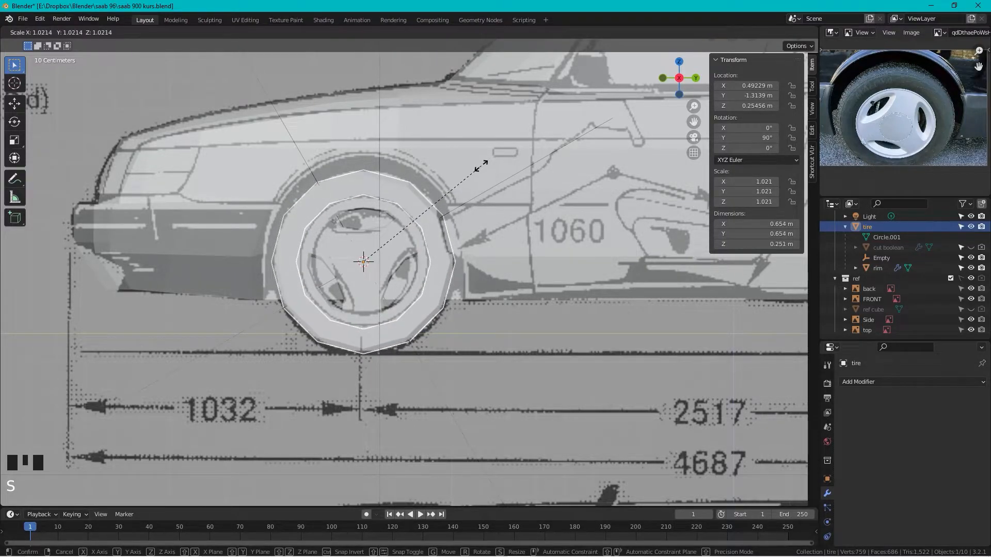
click(484, 165)
scroll(468, 165, down, 5)
middle_drag(467, 165, 428, 194)
key(Tab)
key(Tab)
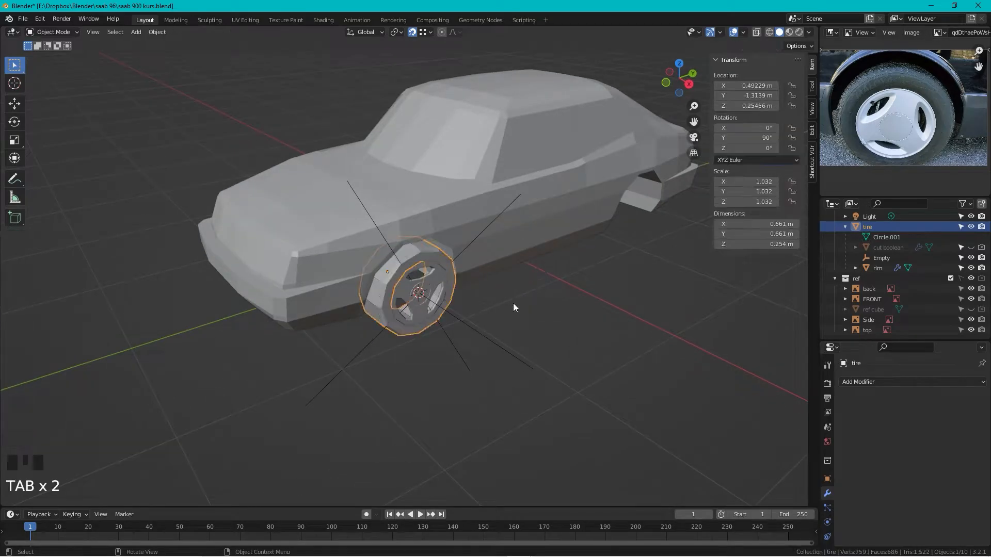
- Move the tire inward along the global X axis to about X 0.461 m so the wheel sits inside the arch
click(403, 305)
middle_drag(403, 305, 273, 286)
scroll(320, 234, up, 3)
click(325, 246)
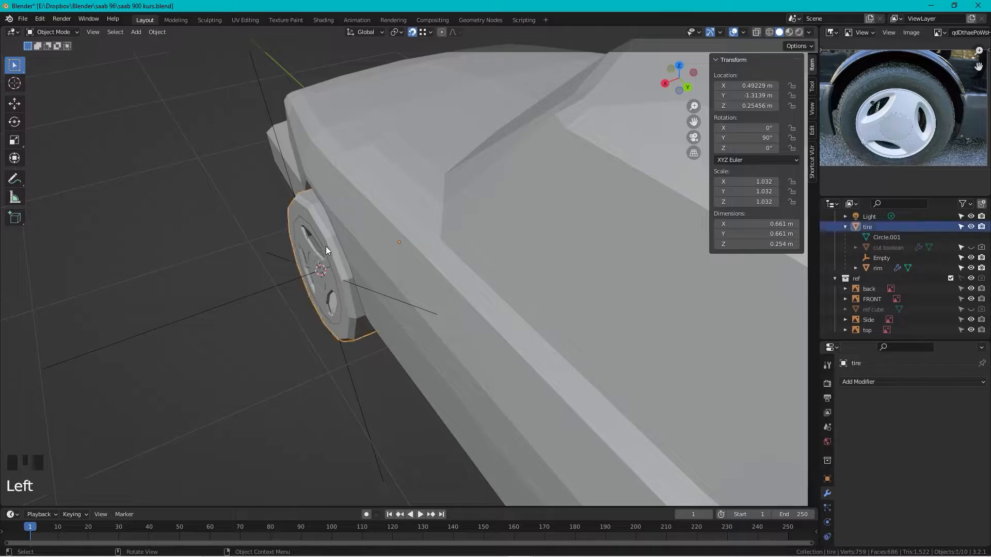
key(g)
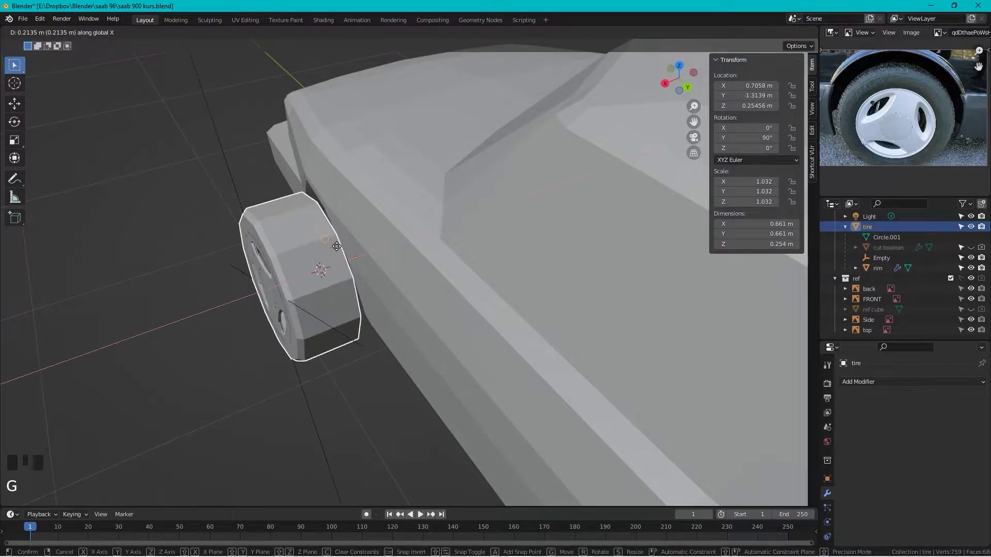
middle_click(369, 237)
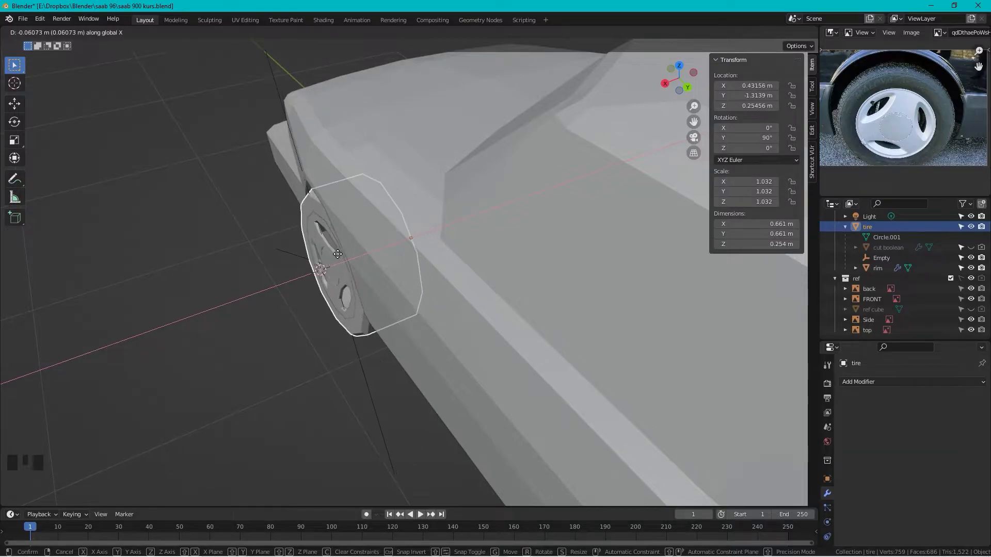
click(333, 256)
middle_drag(332, 256, 478, 198)
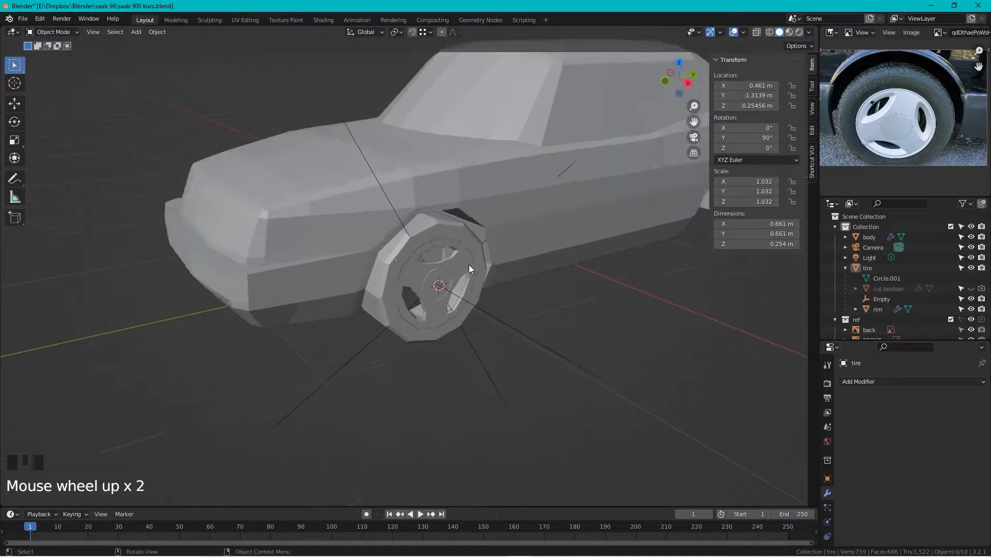
- Duplicate the tire together with its Empty and rim, keeping the copies in place
scroll(469, 265, down, 2)
shift+middle_drag(469, 265, 413, 289)
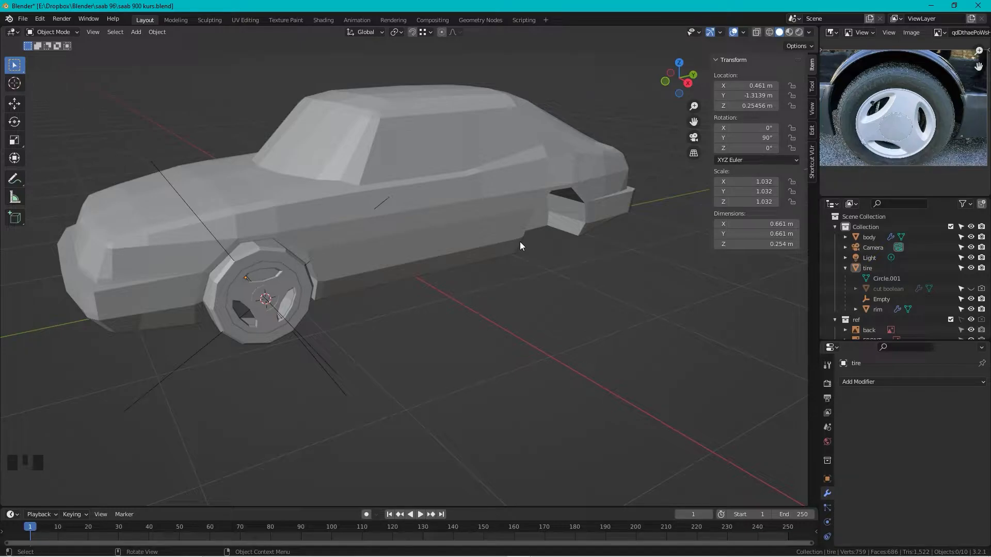
shift+middle_drag(336, 288, 474, 281)
scroll(494, 305, up, 4)
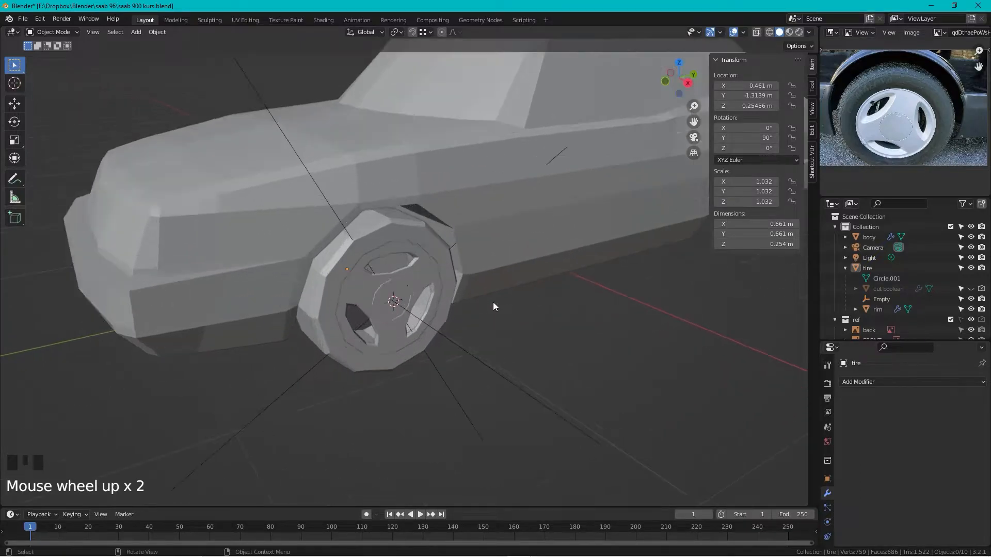
scroll(494, 306, down, 1)
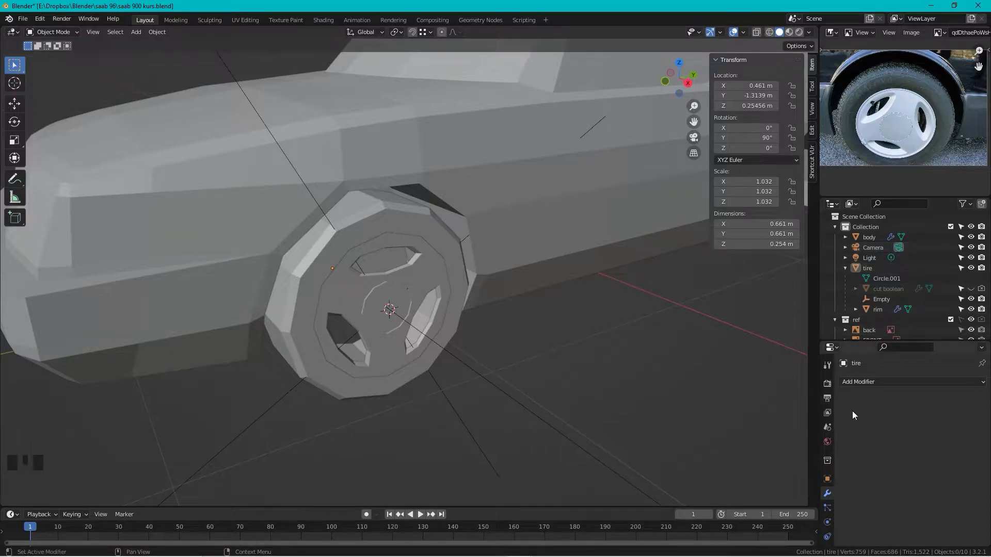
click(426, 276)
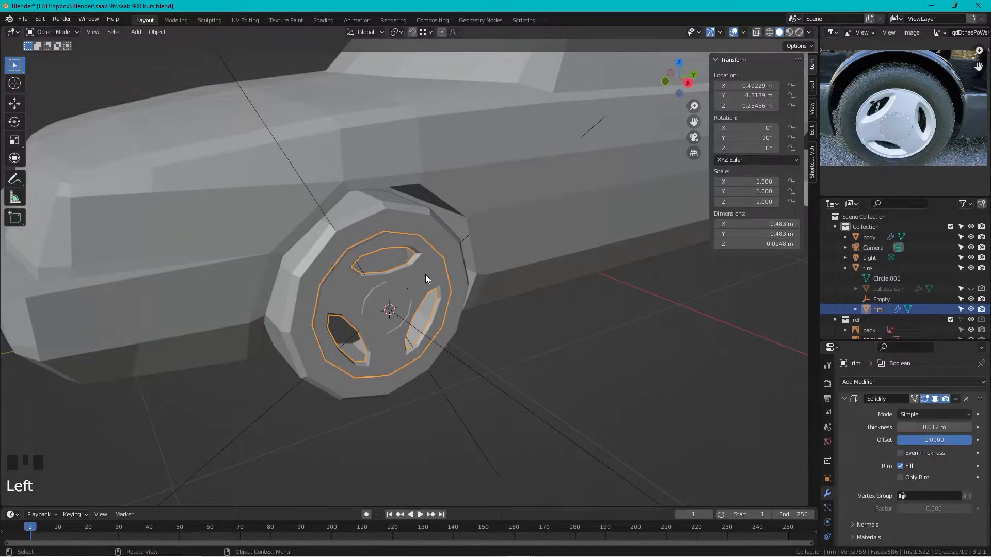
click(888, 266)
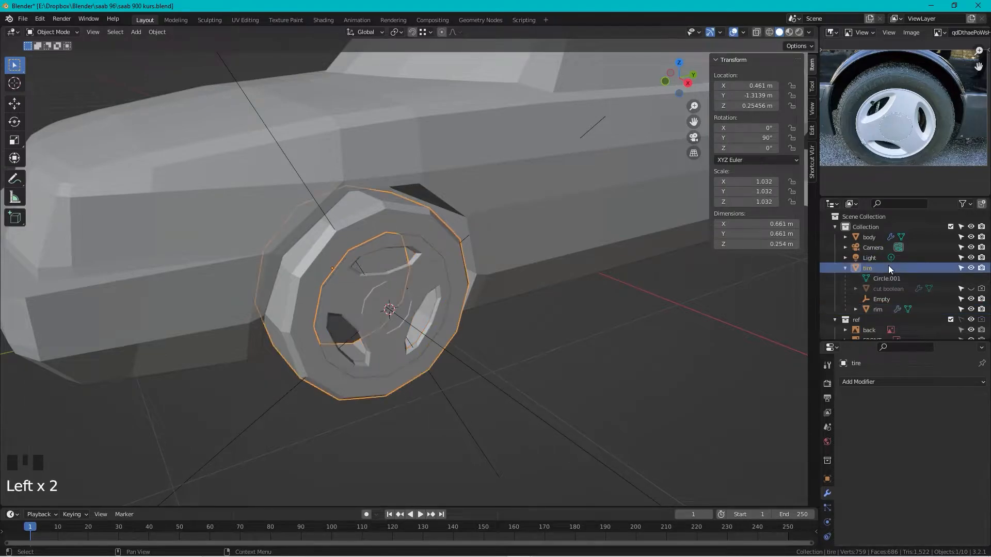
shift+click(887, 311)
scroll(879, 271, down, 1)
scroll(639, 295, down, 4)
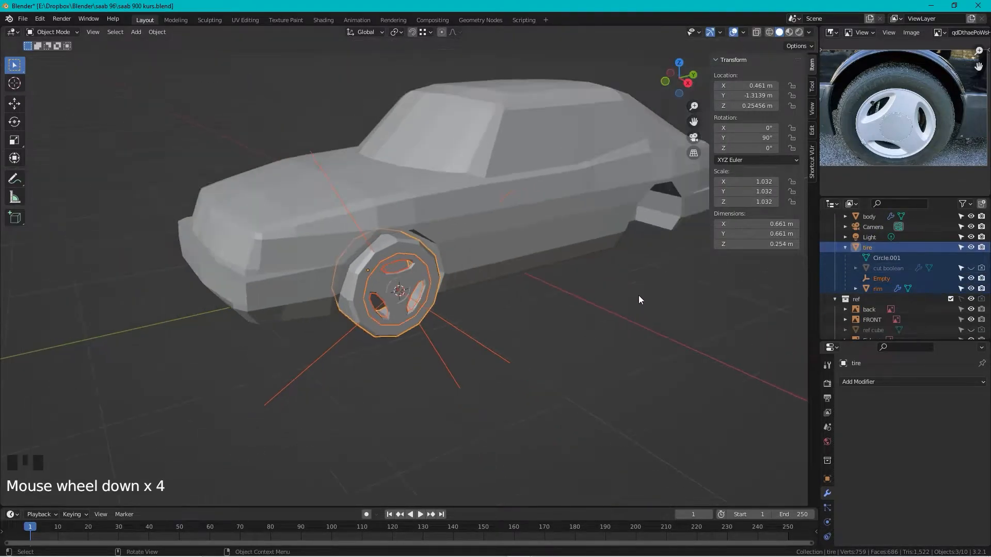
key(shift+d)
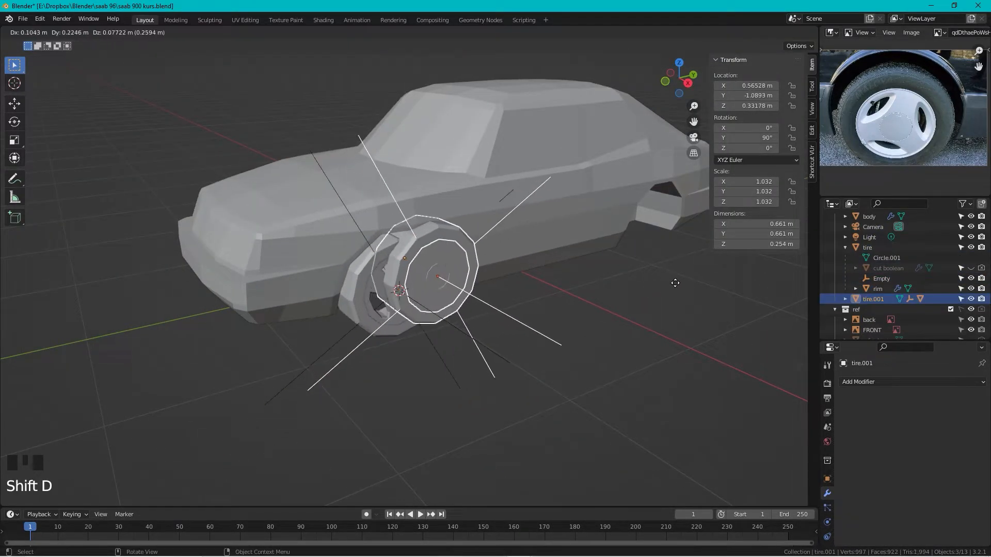
right_click(675, 283)
- Move only the duplicated tire to a new collection named backup, and hide that collection
scroll(924, 266, down, 2)
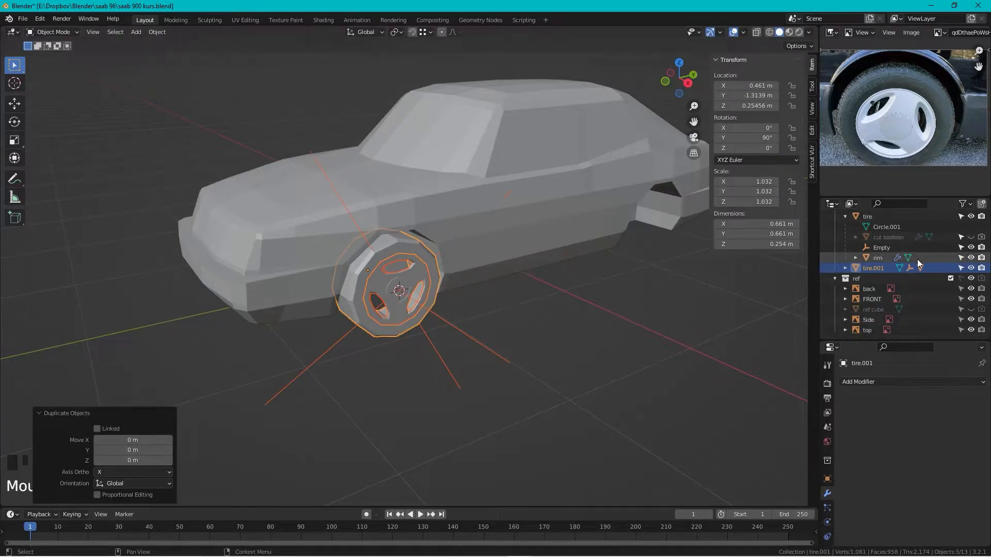
scroll(896, 288, up, 1)
scroll(896, 288, down, 1)
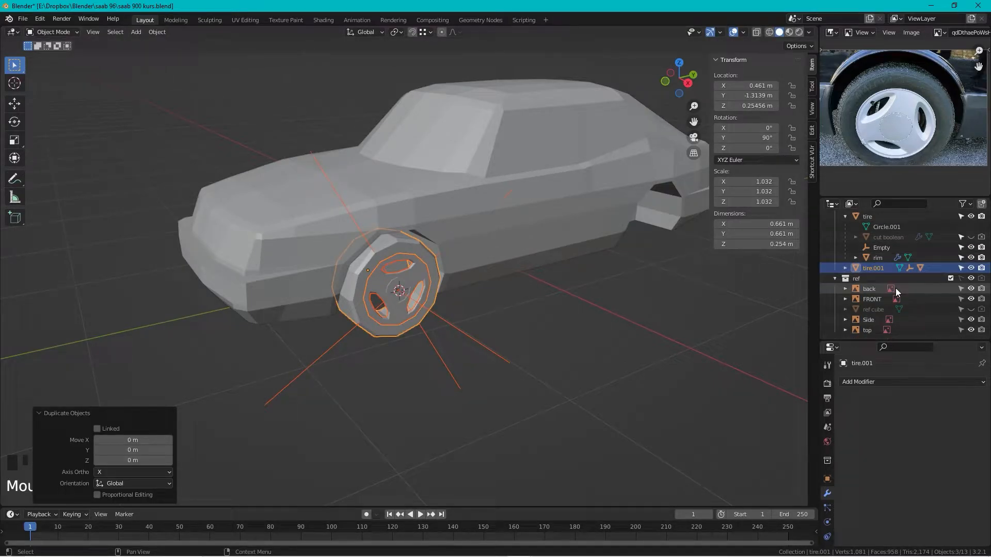
click(870, 267)
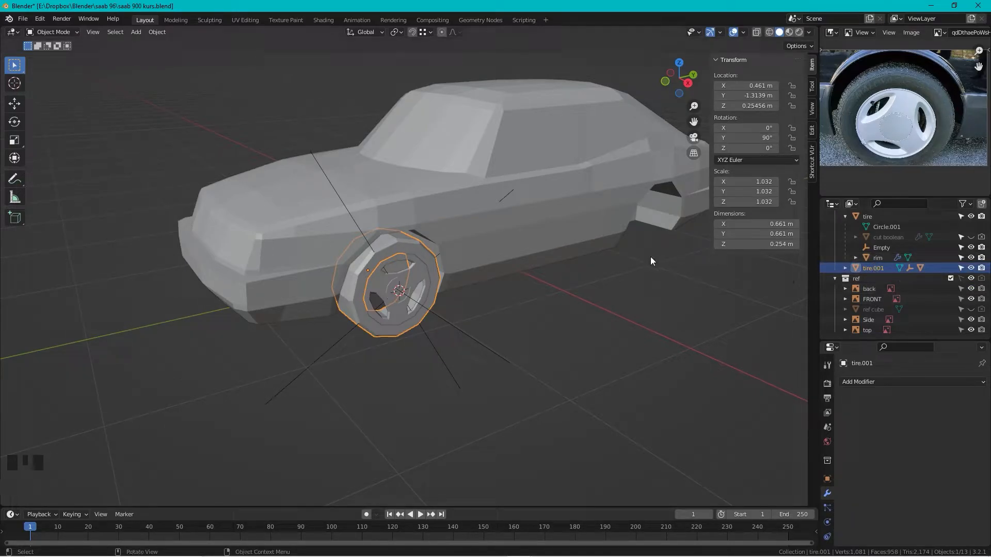
key(m)
click(605, 260)
text(backup)
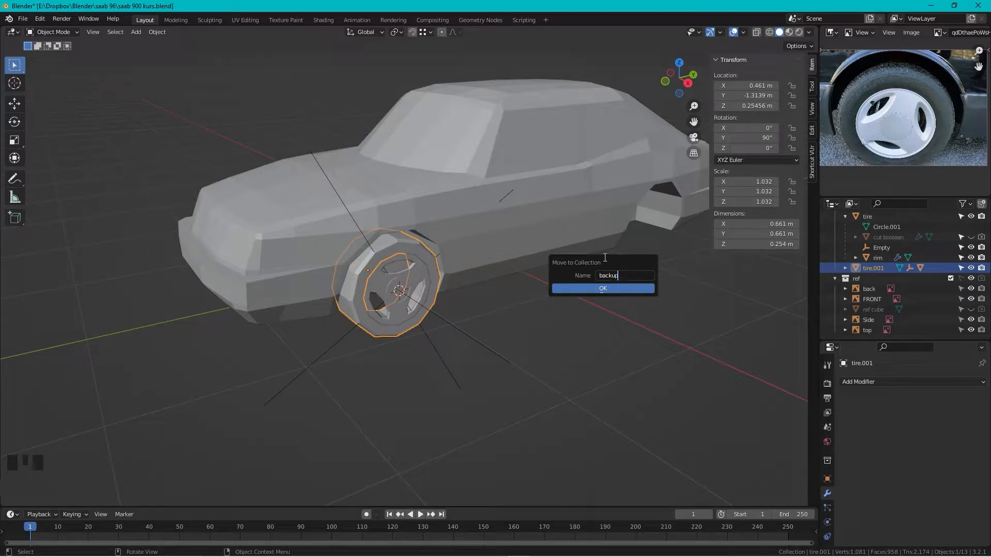
click(613, 290)
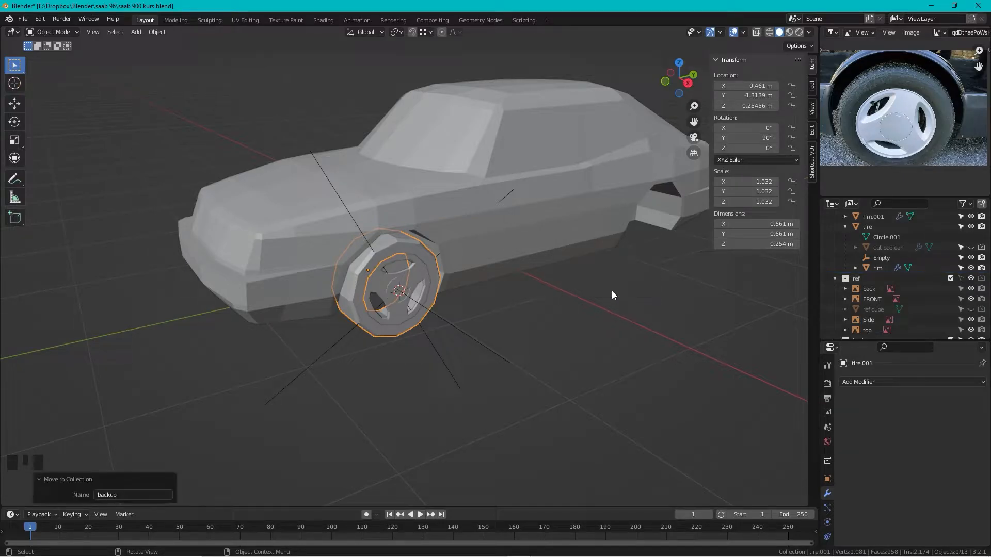
scroll(908, 248, down, 2)
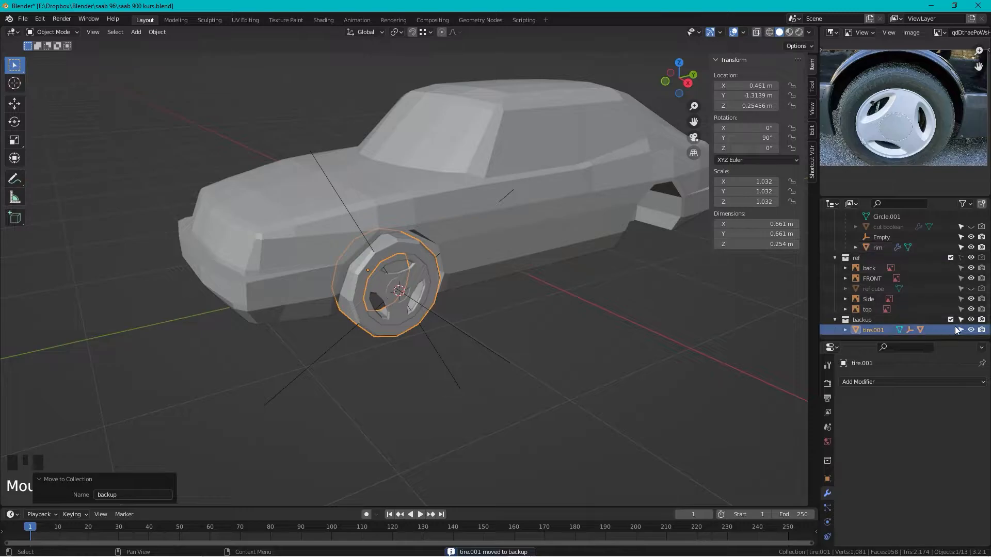
click(971, 320)
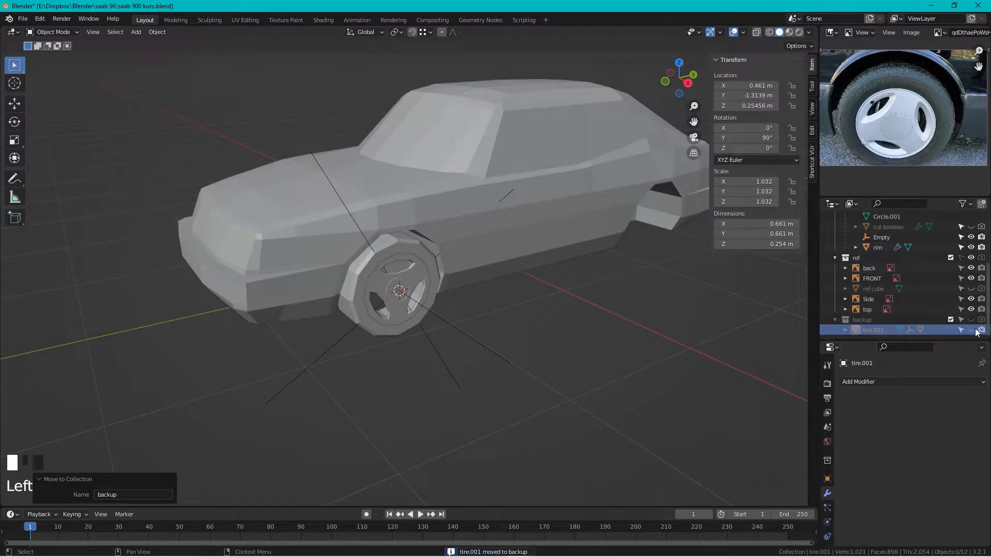
- Apply the Solidify and Boolean modifiers on the original rim
click(407, 253)
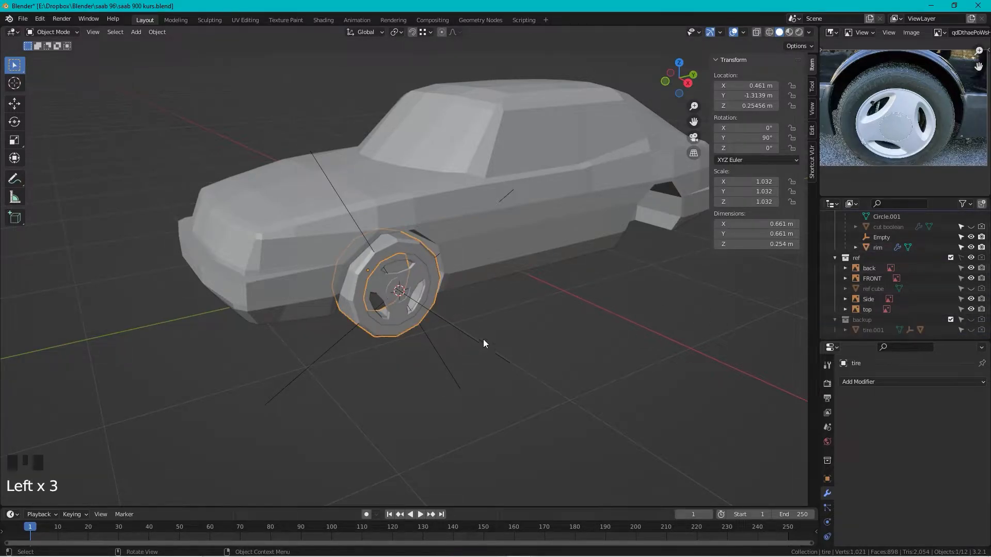
scroll(340, 238, up, 4)
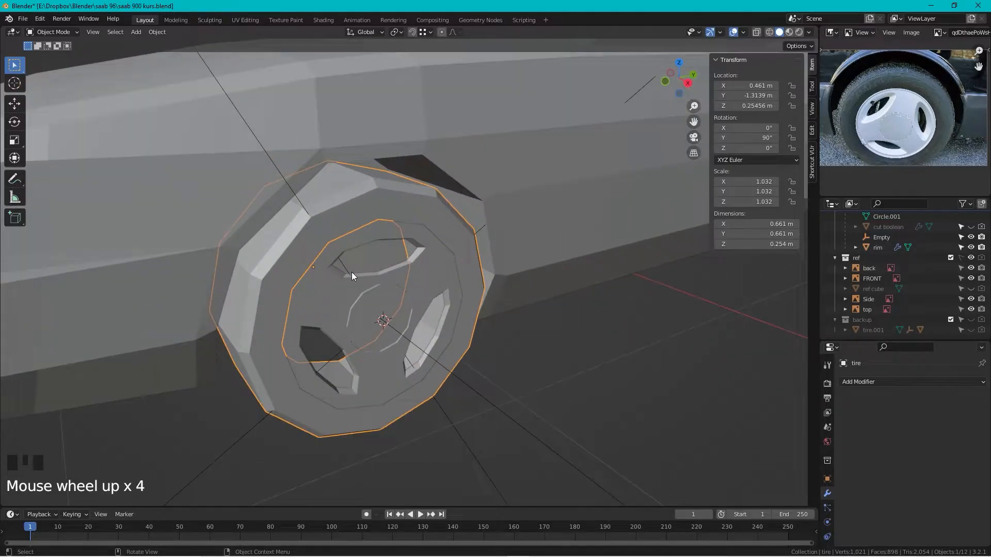
click(428, 271)
scroll(862, 438, down, 5)
scroll(860, 413, down, 1)
scroll(858, 417, up, 2)
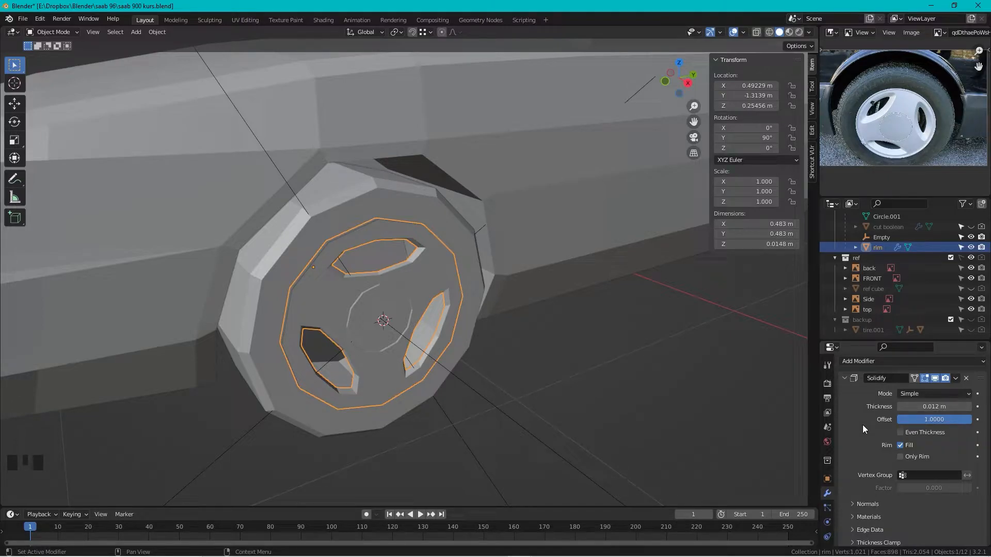
key(ctrl+a)
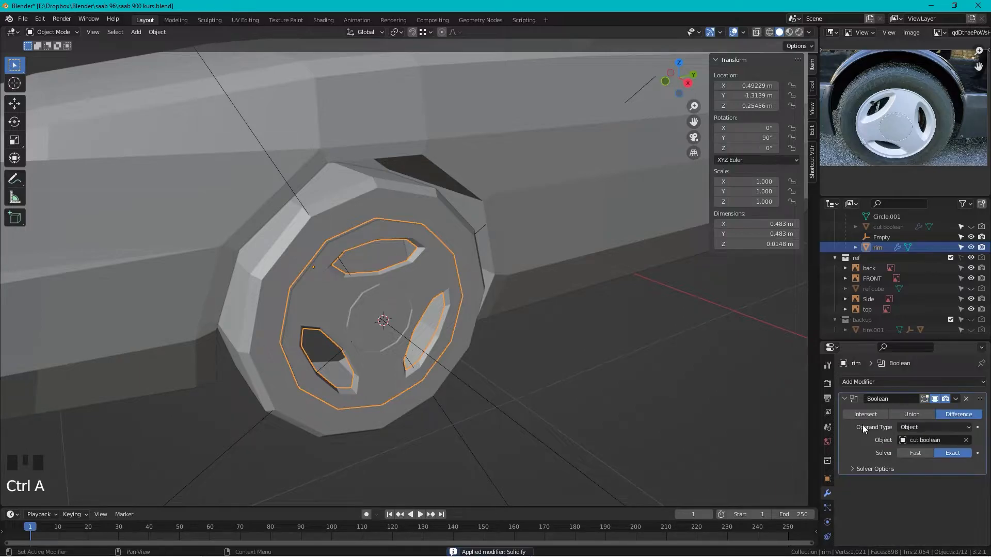
key(ctrl+a)
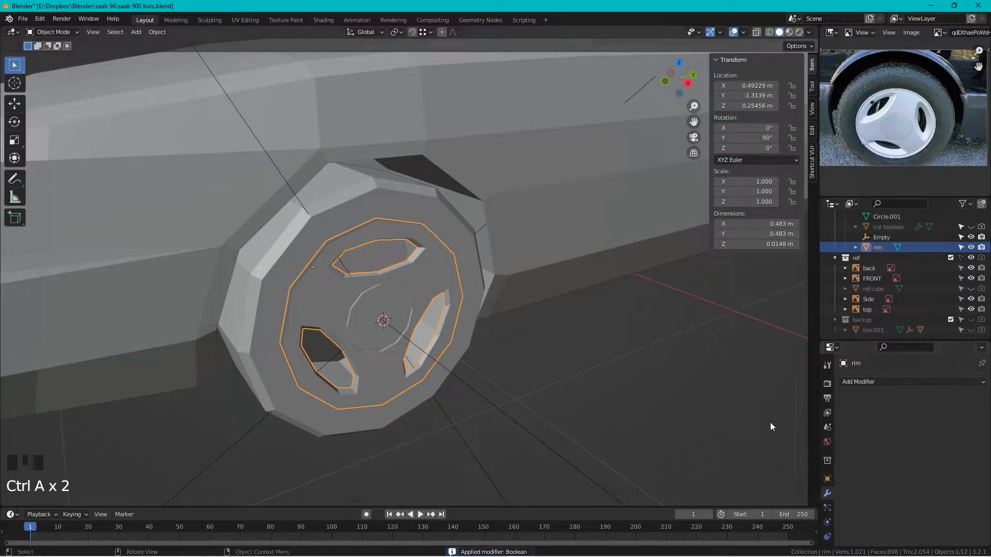
- Delete both Empties and the duplicated rim that overlaps the original front wheel
click(522, 433)
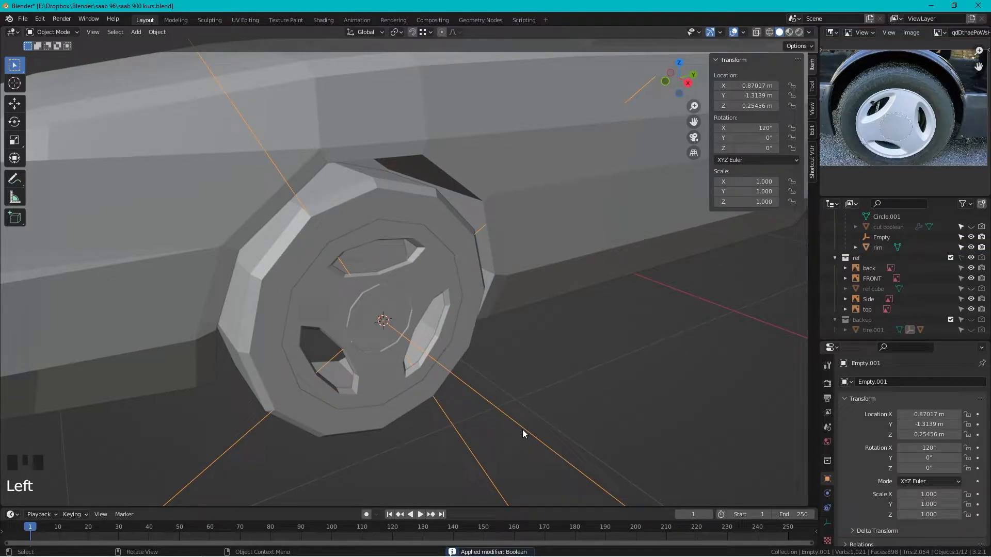
key(Delete)
click(466, 423)
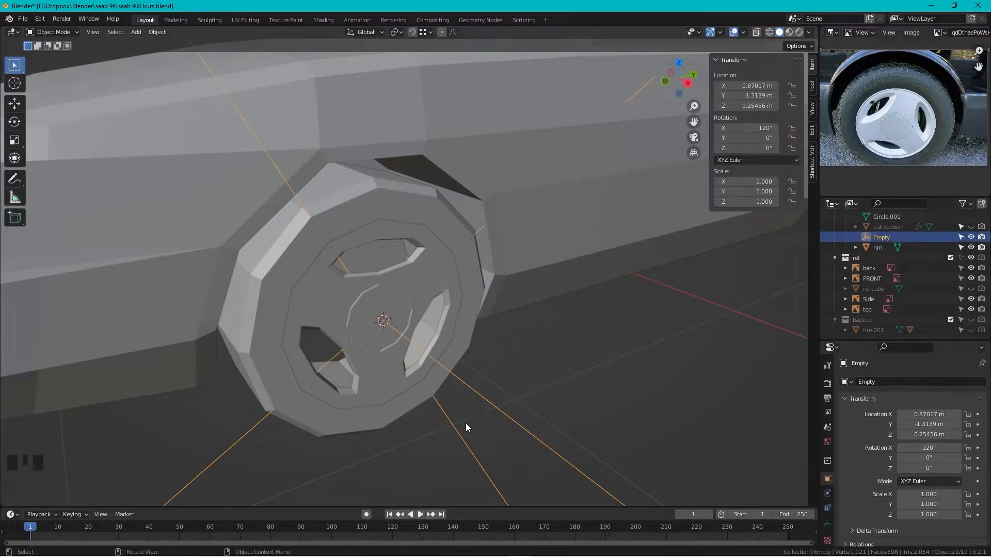
key(Delete)
middle_drag(496, 403, 437, 295)
scroll(893, 253, down, 2)
key(Delete)
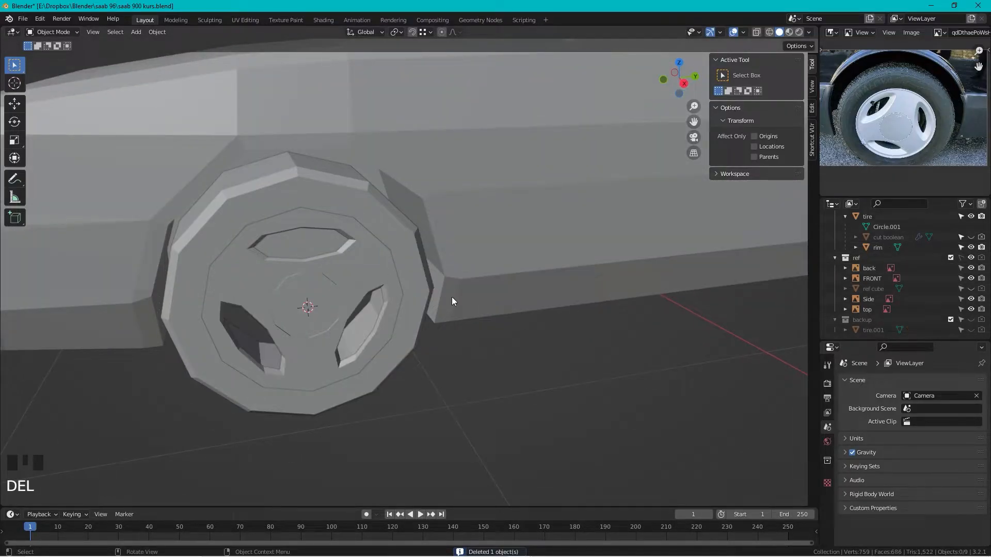
click(972, 320)
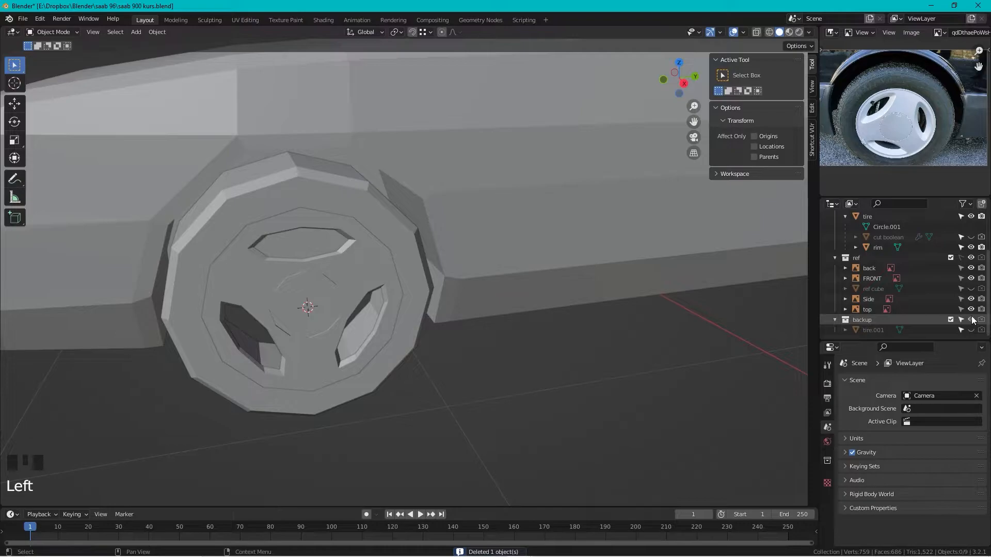
click(971, 320)
scroll(519, 241, down, 5)
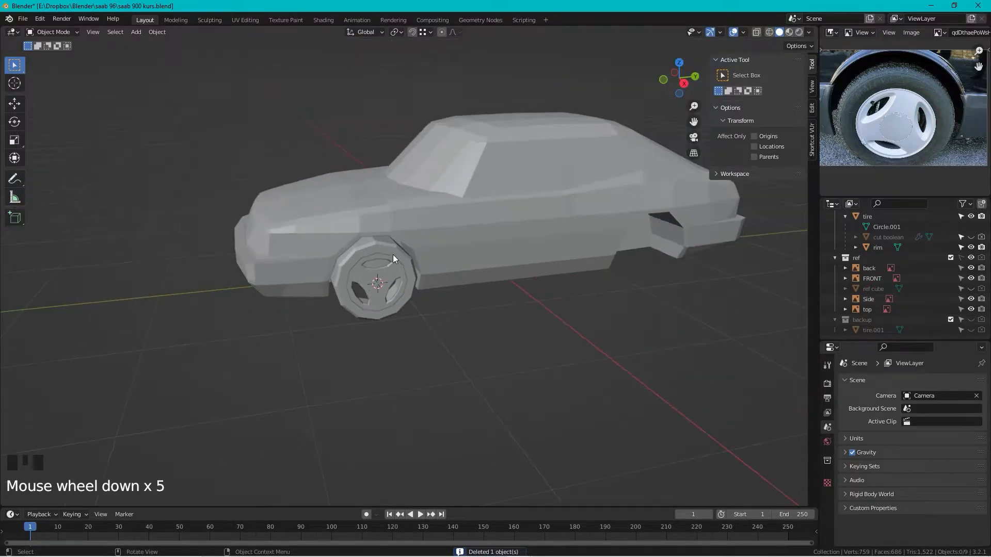
click(413, 268)
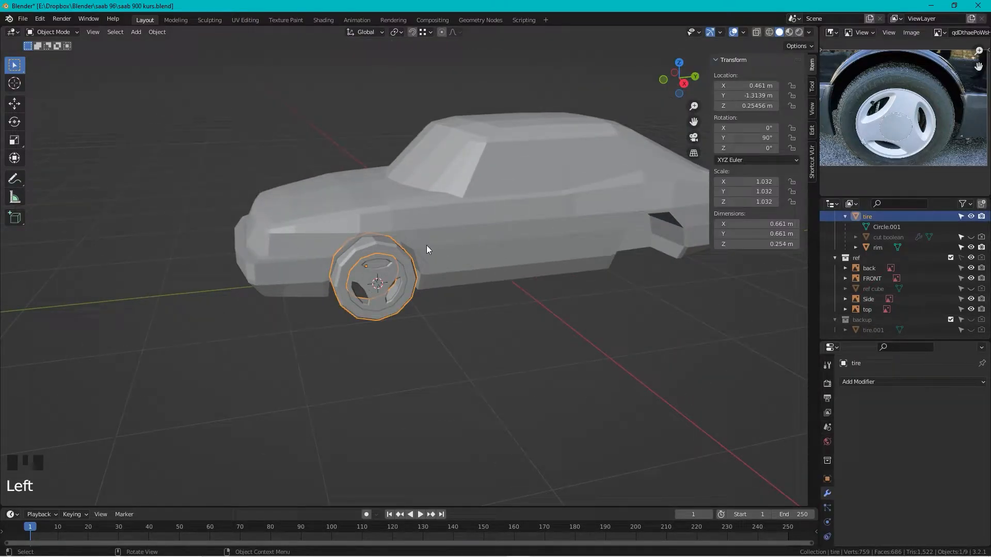
key(g)
click(579, 276)
key(ctrl+z)
shift+middle_drag(607, 157, 404, 241)
click(684, 83)
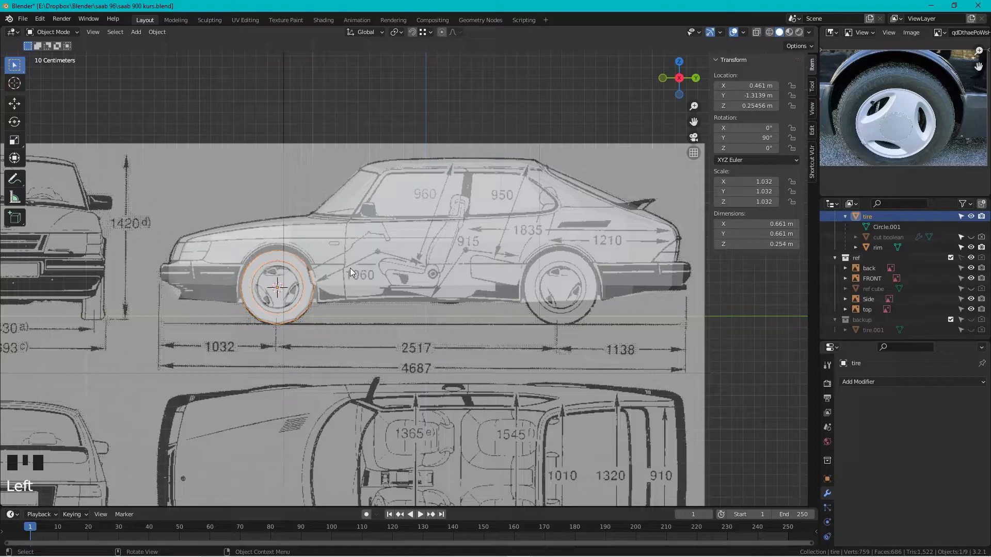
key(shift+d)
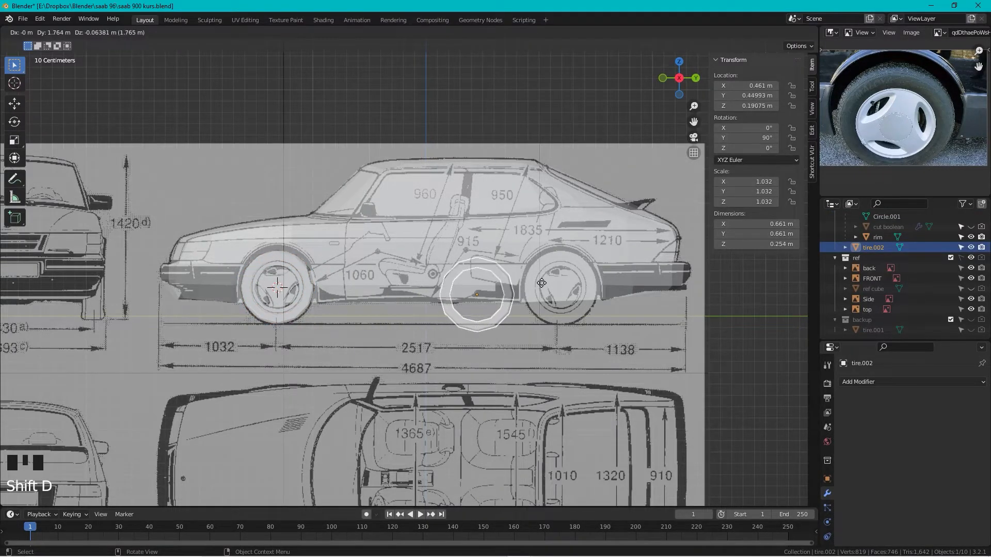
right_click(574, 281)
key(ctrl+z)
- Duplicate the front tire and rim together about 2.507 m along global Y to the rear wheel, and rotate the copies about -52.7° in side view
middle_drag(246, 224, 318, 301)
scroll(317, 310, up, 2)
shift+click(288, 352)
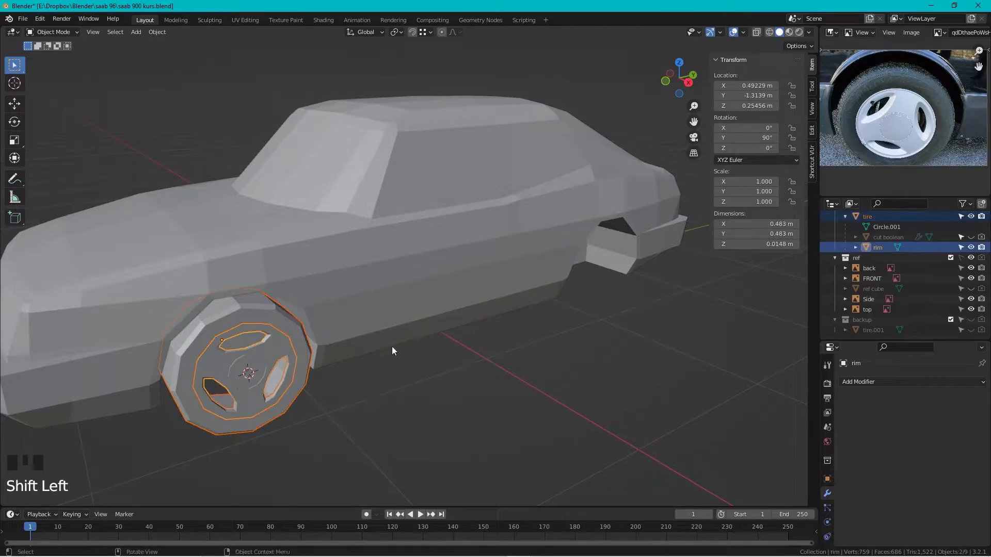
click(688, 83)
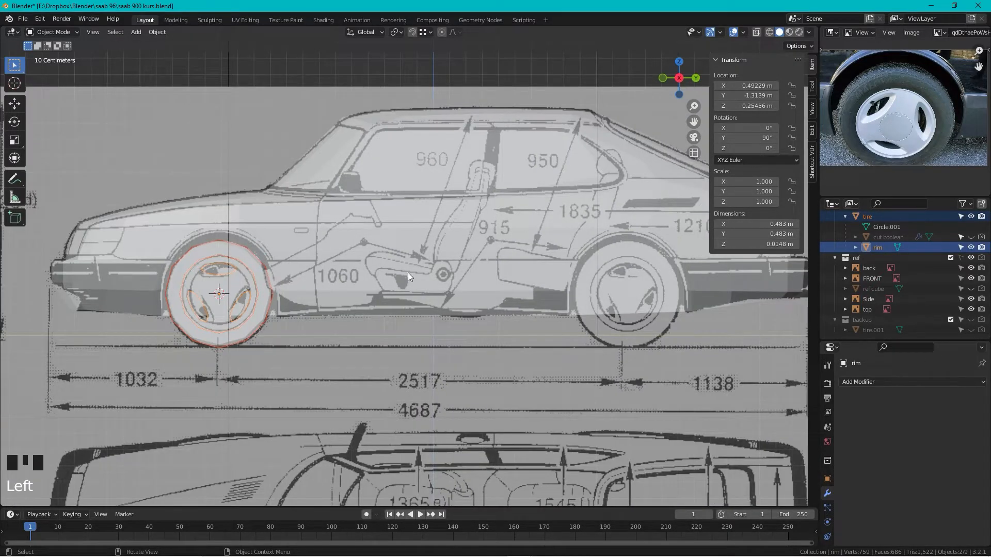
key(shift+d)
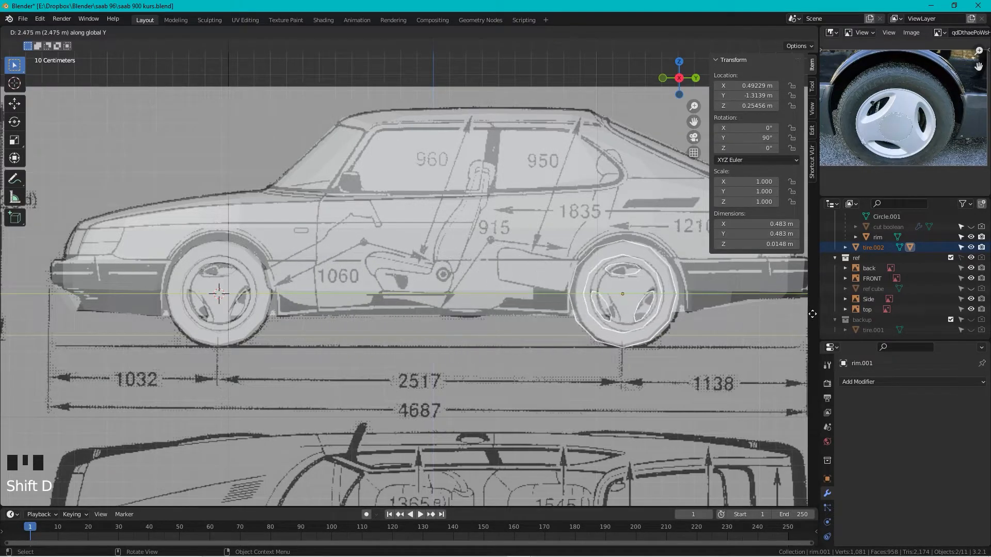
click(804, 320)
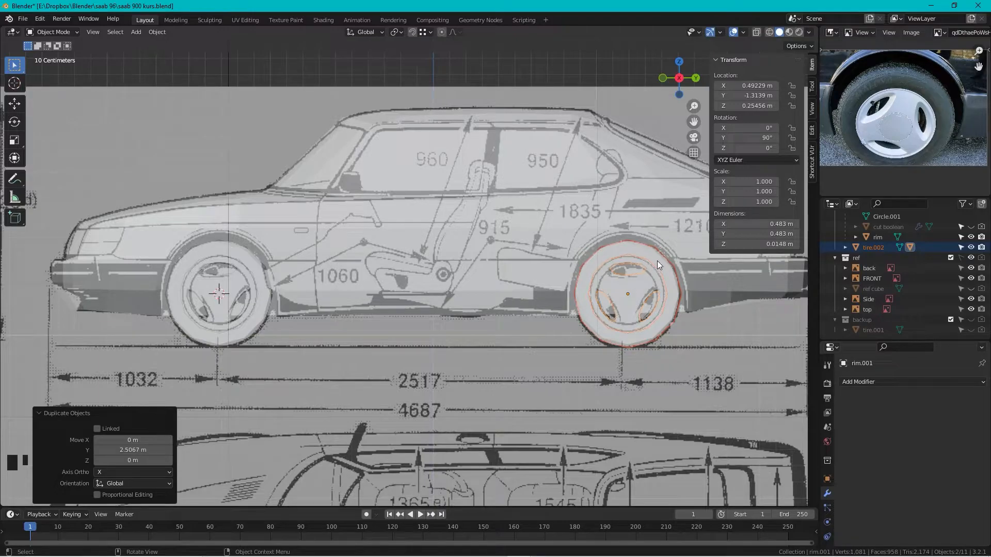
key(r)
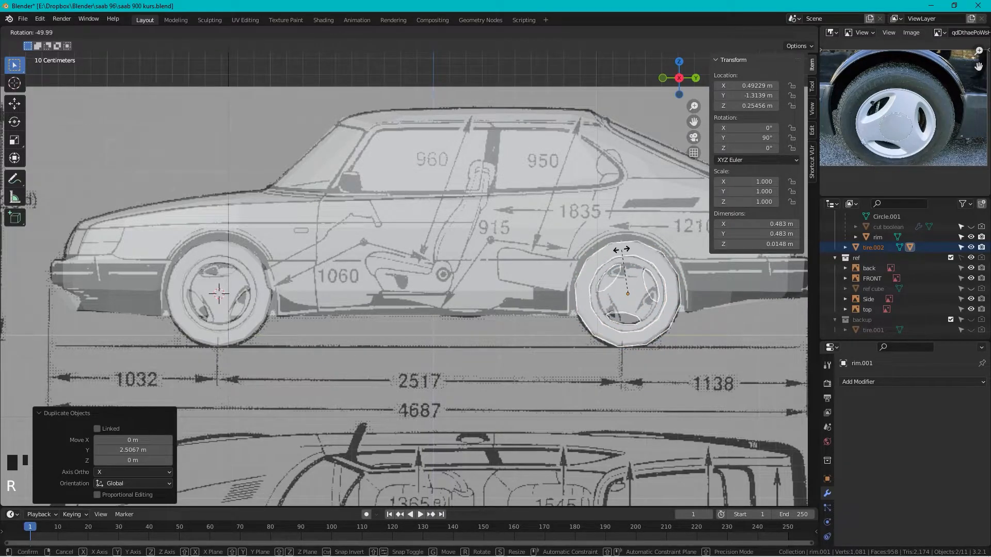
click(619, 250)
scroll(621, 252, down, 5)
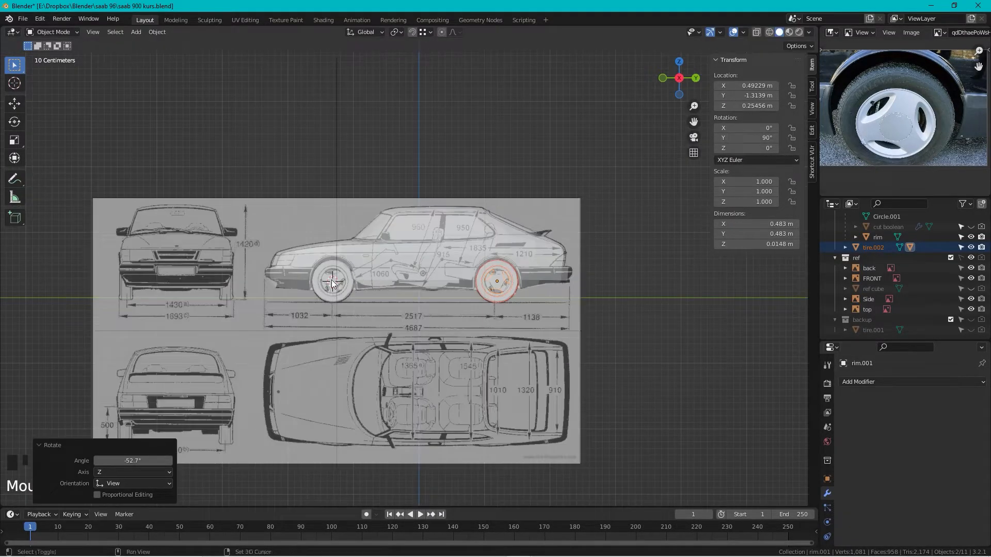
shift+click(344, 287)
shift+click(352, 292)
middle_drag(332, 241, 381, 246)
scroll(398, 285, up, 4)
scroll(398, 285, down, 2)
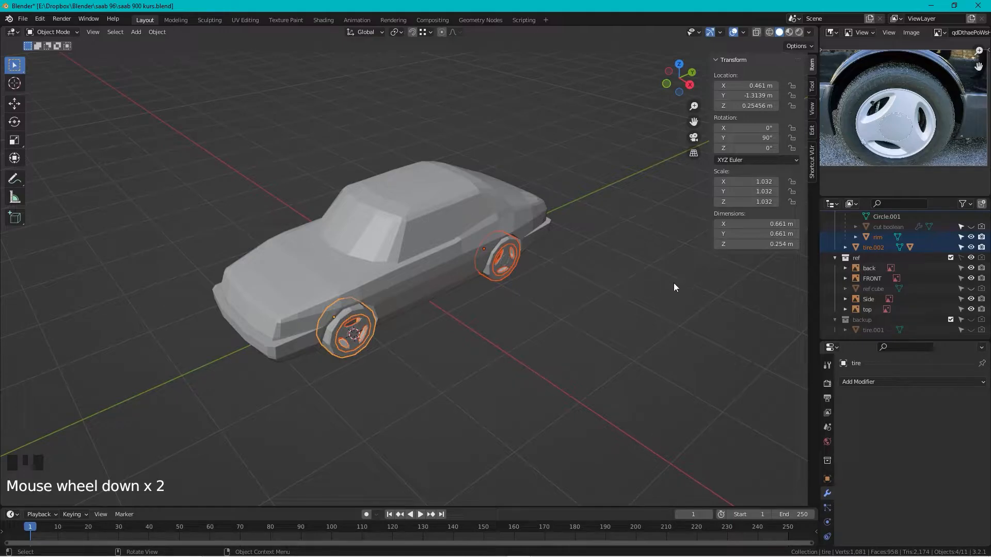
click(705, 336)
- Add a Mirror modifier to the front tire on the X axis with the body as mirror object
scroll(881, 258, up, 2)
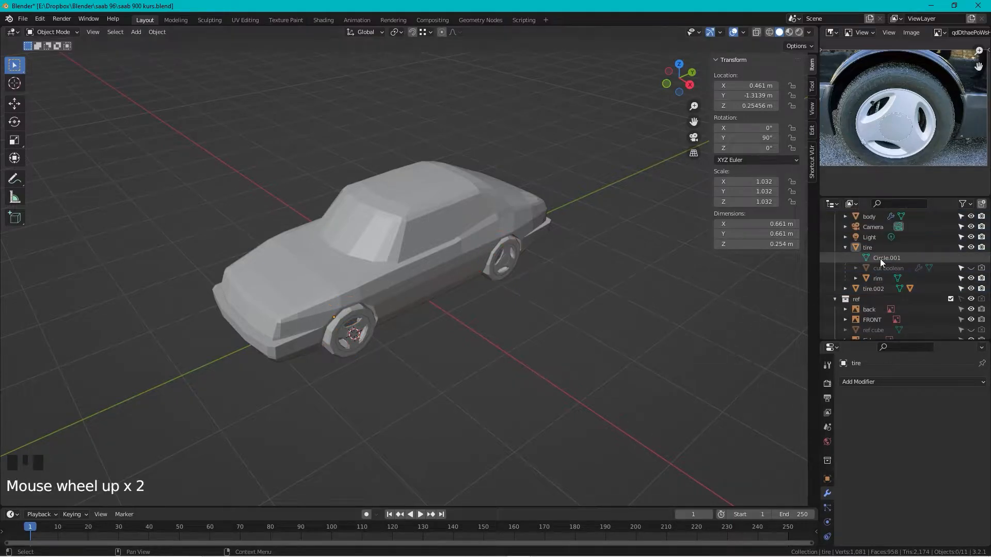
click(874, 249)
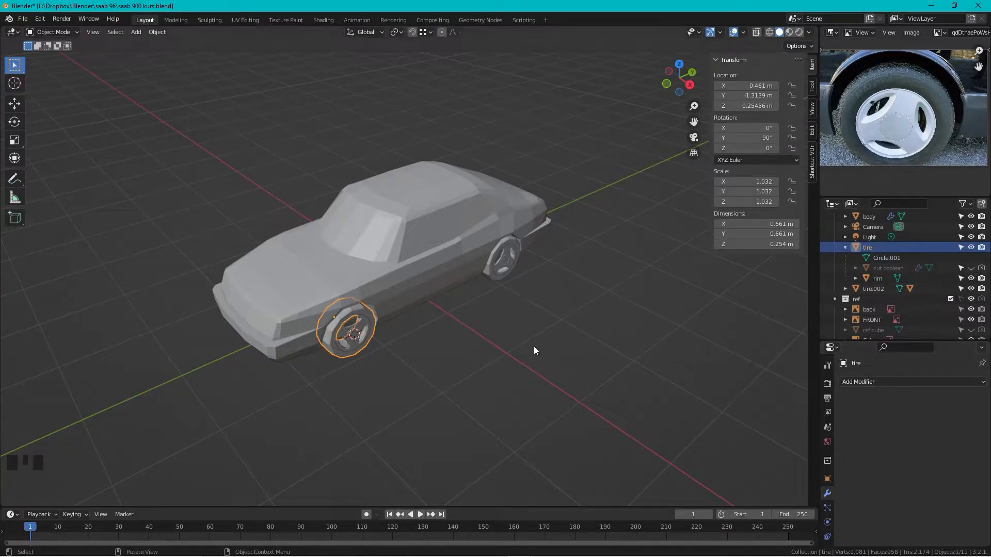
click(881, 381)
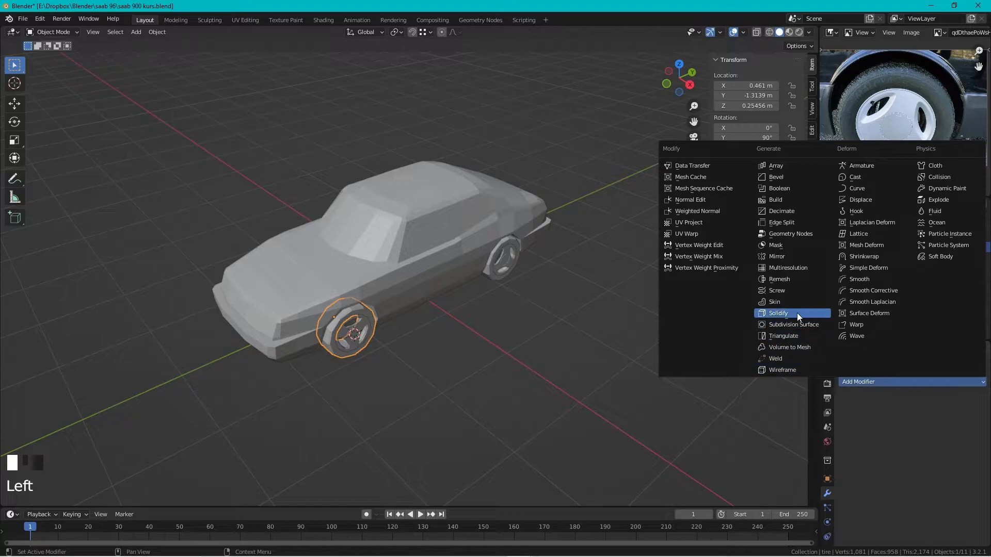
click(781, 256)
click(965, 453)
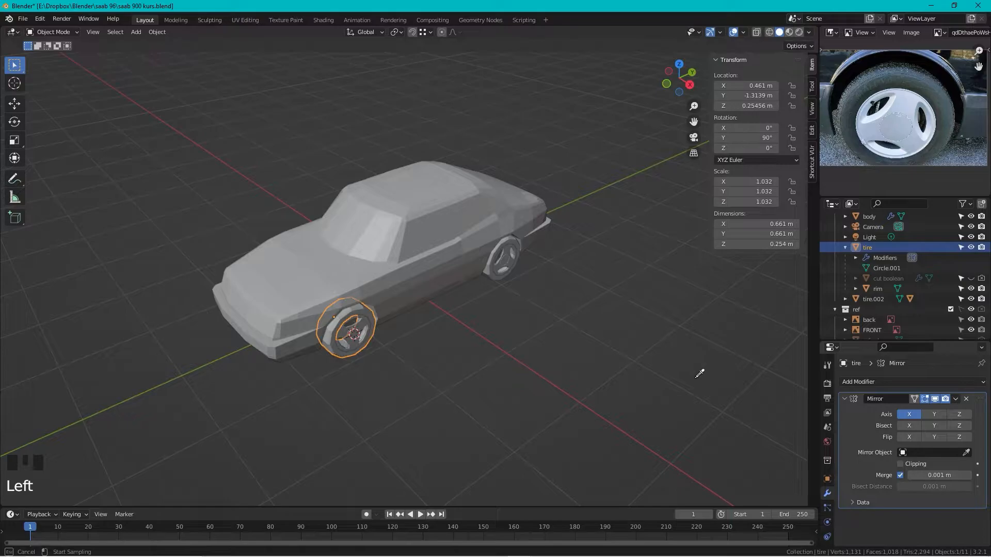
- Add a Mirror modifier to the front rim with the body as mirror object
click(361, 331)
click(862, 388)
click(863, 383)
click(779, 256)
click(967, 453)
click(457, 263)
- Add a Mirror modifier to the rear tire with the body as mirror object
click(497, 271)
click(873, 382)
click(779, 256)
click(967, 453)
click(454, 258)
- Add a Mirror modifier to the rear rim with the body as mirror object and deselect everything
click(504, 261)
click(873, 383)
click(776, 256)
click(967, 453)
click(449, 217)
click(328, 199)
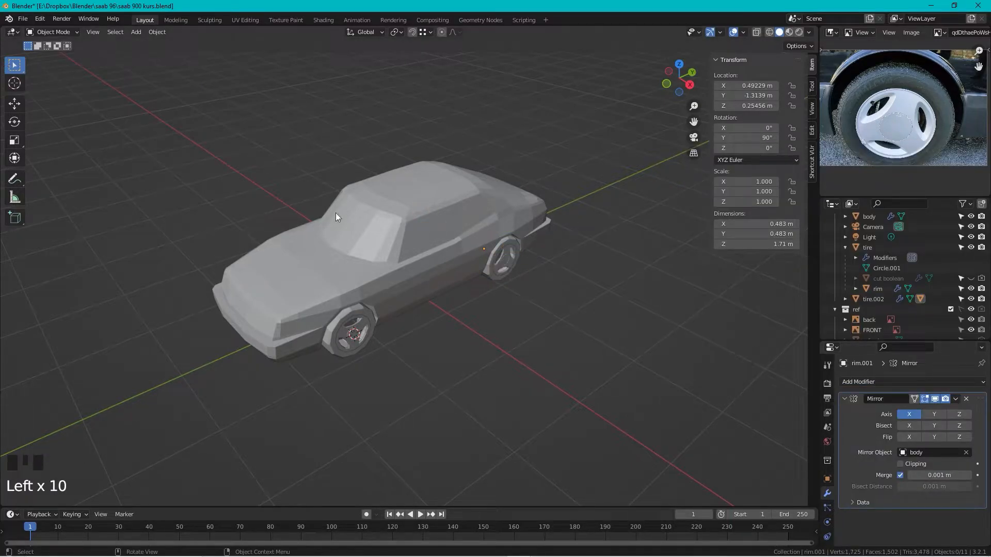
- Select the car body, shrink the reference image area and enlarge the properties editor
scroll(311, 308, down, 2)
middle_drag(311, 308, 455, 318)
scroll(349, 301, up, 4)
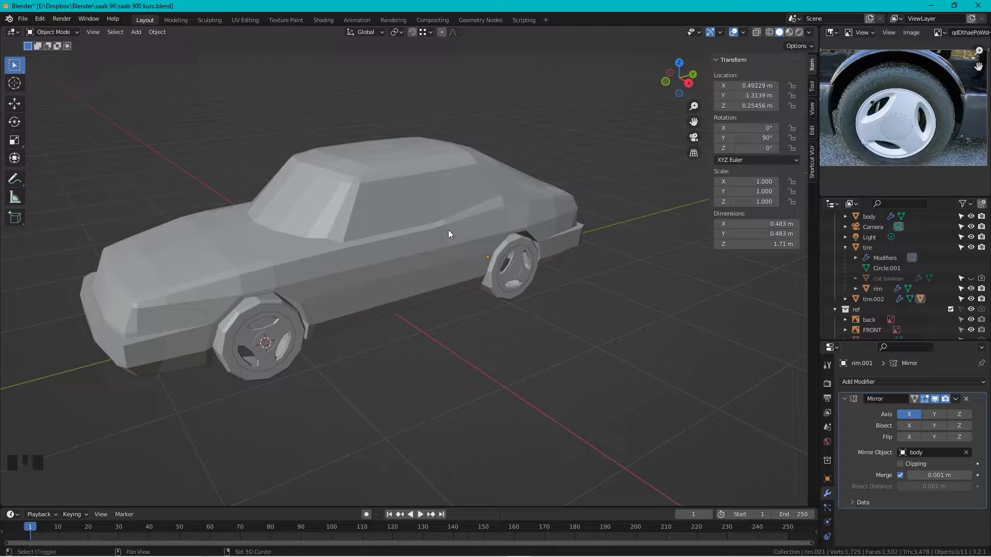
shift+middle_drag(449, 235, 522, 256)
middle_drag(420, 327, 423, 301)
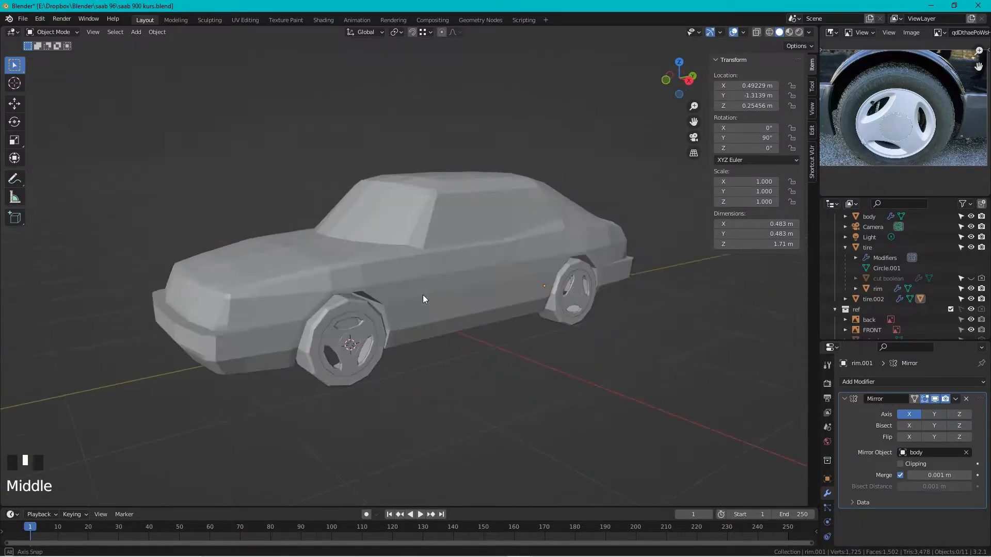
click(473, 292)
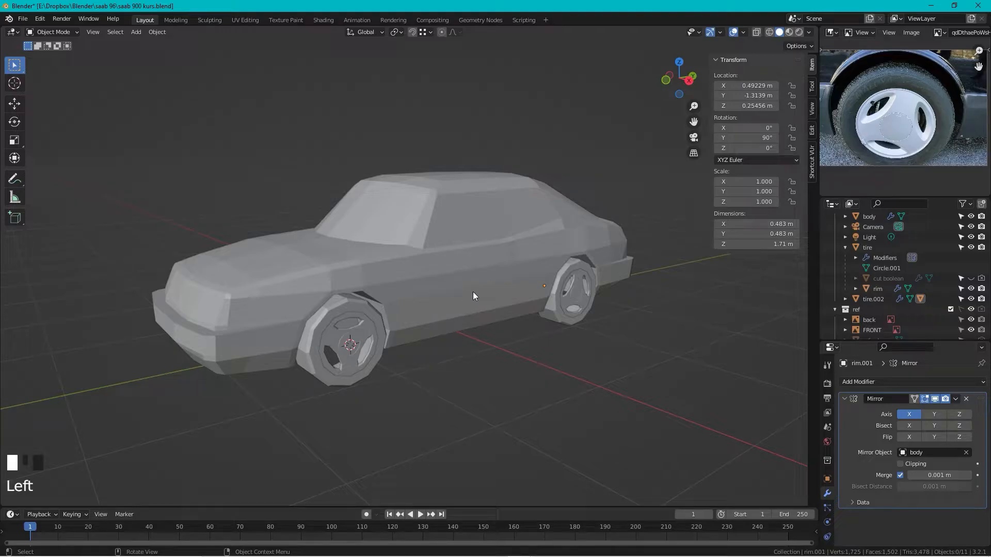
scroll(813, 387, down, 4)
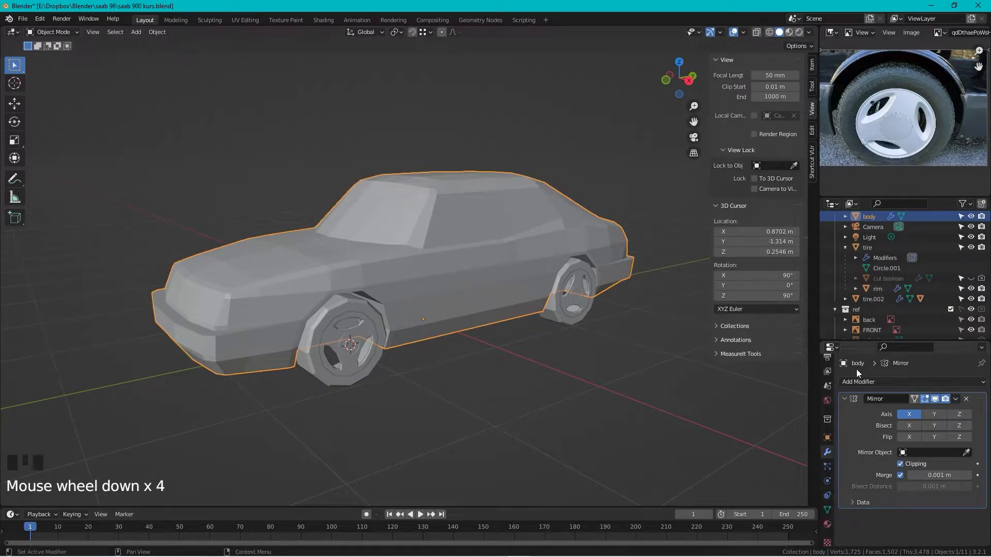
drag(925, 197, 925, 40)
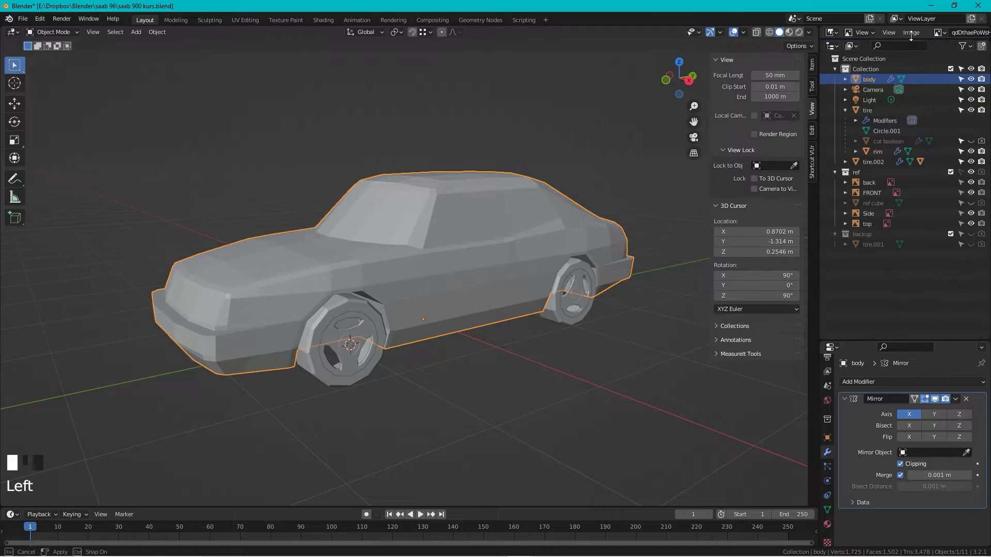
drag(949, 341, 949, 179)
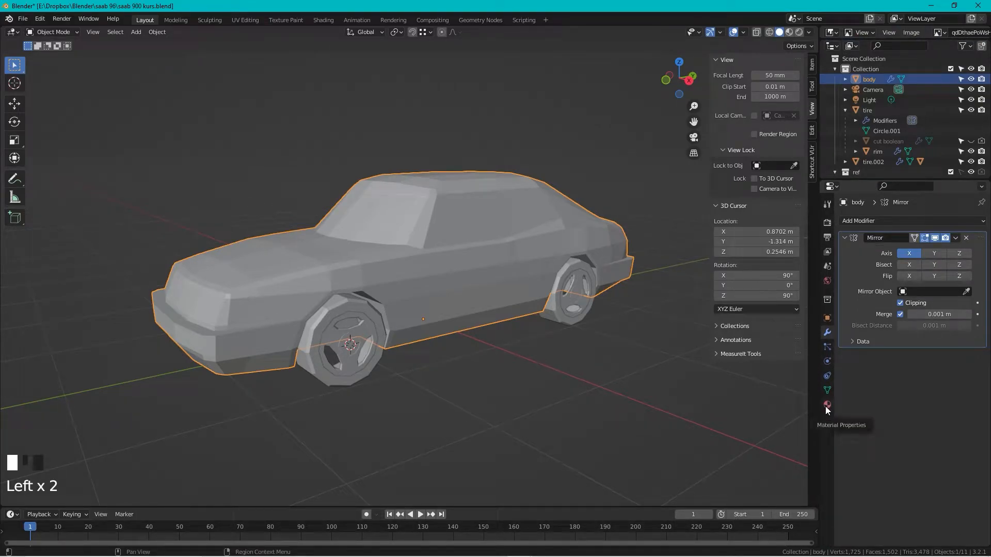
- Create a new material on the body and name it carpaint
click(827, 406)
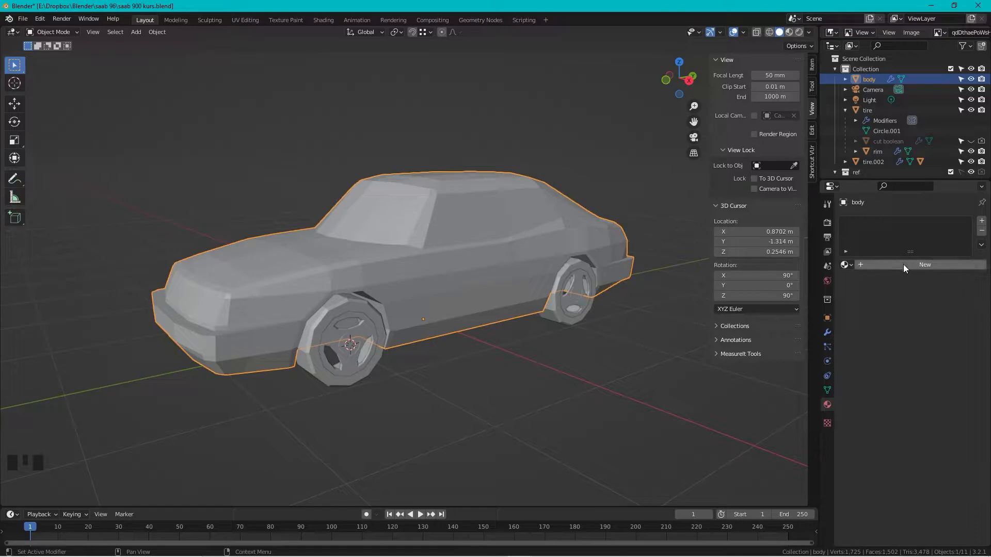
click(904, 264)
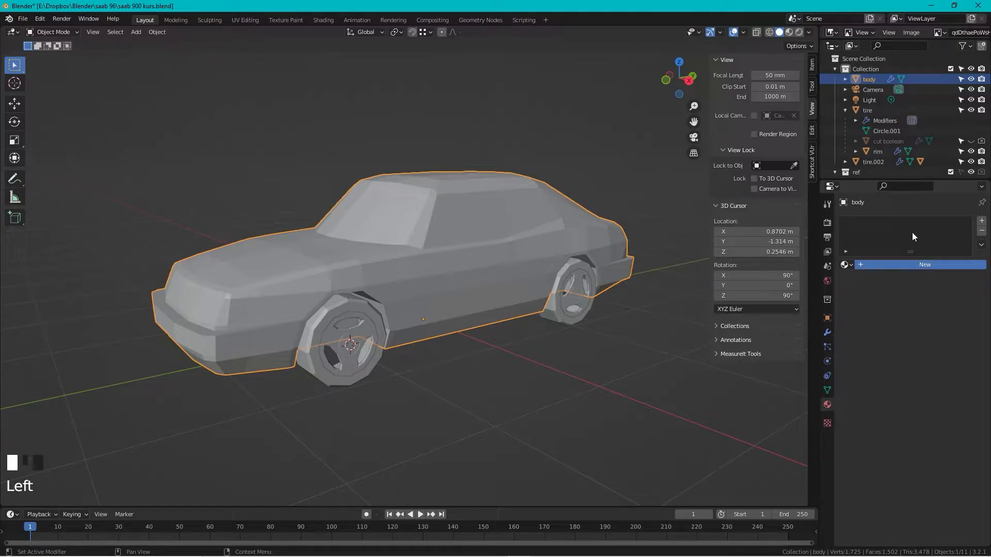
double_click(919, 265)
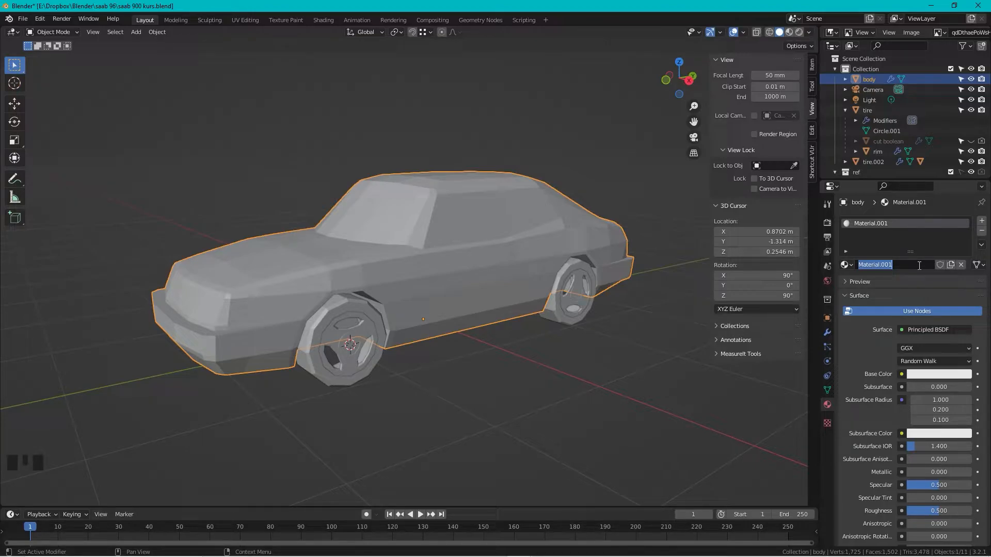
text(carpaint)
key(Return)
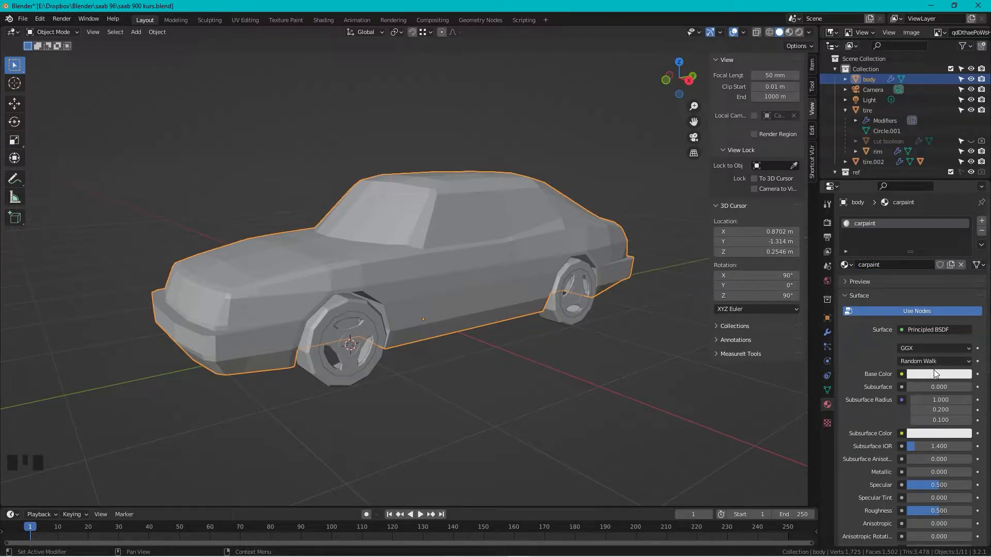
- In material preview shading, give the carpaint material a light blue base color and set Metallic to about 0.709
click(789, 32)
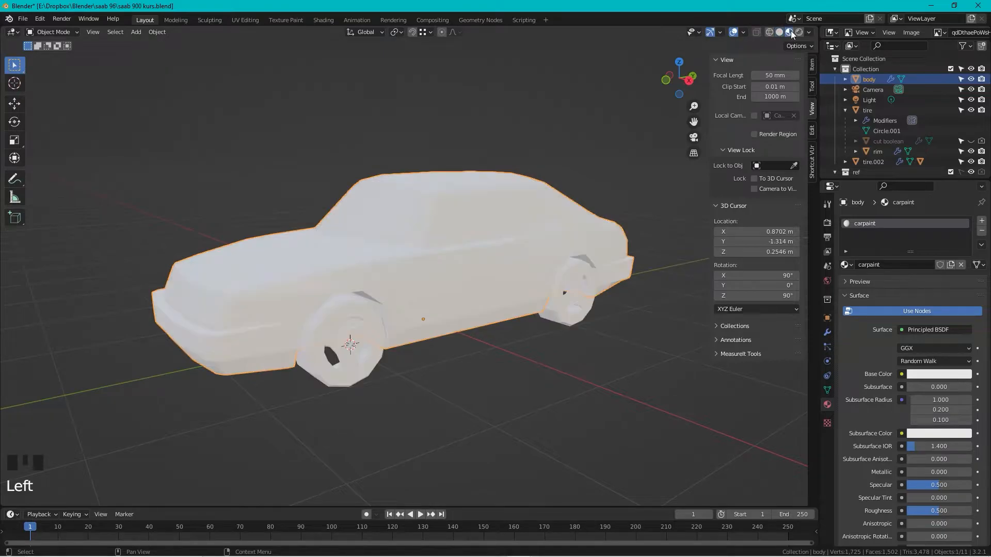
click(939, 375)
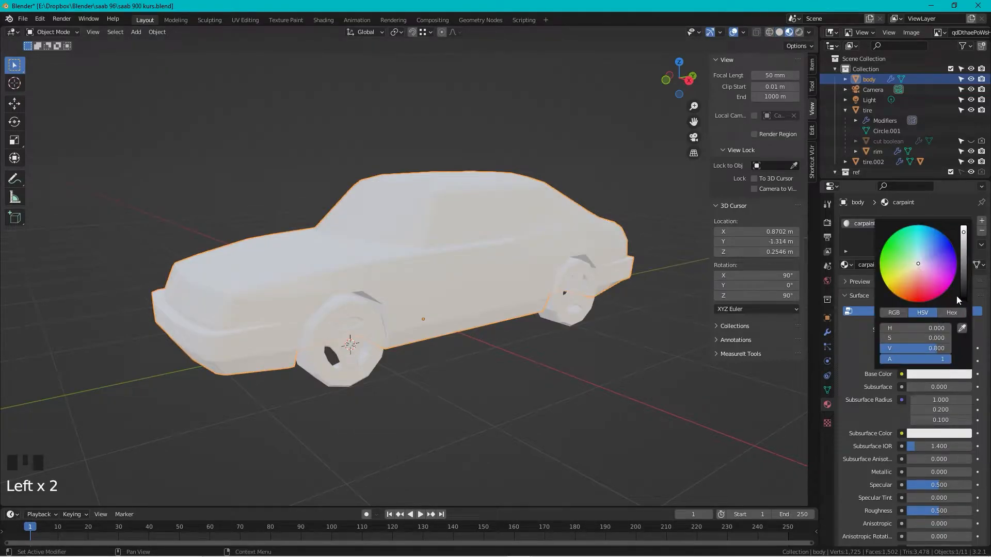
drag(917, 280, 923, 251)
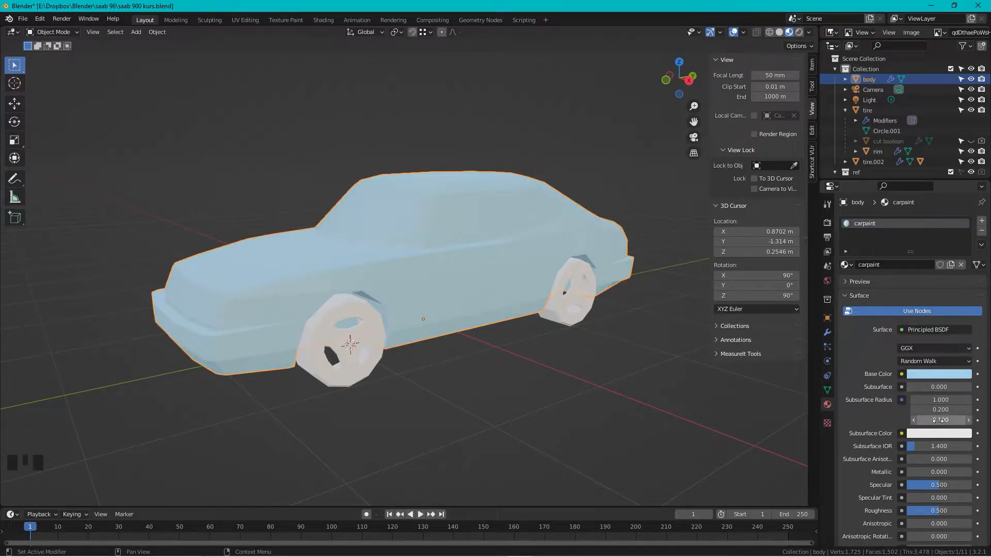
mouse_move(927, 467)
mouse_down()
mouse_move(966, 467)
mouse_move(953, 472)
mouse_up()
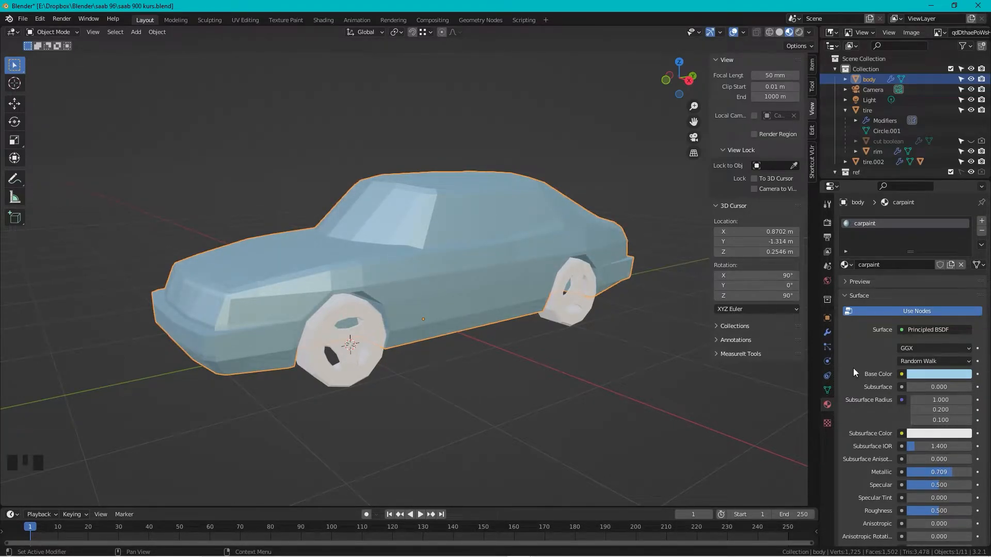
scroll(868, 356, down, 1)
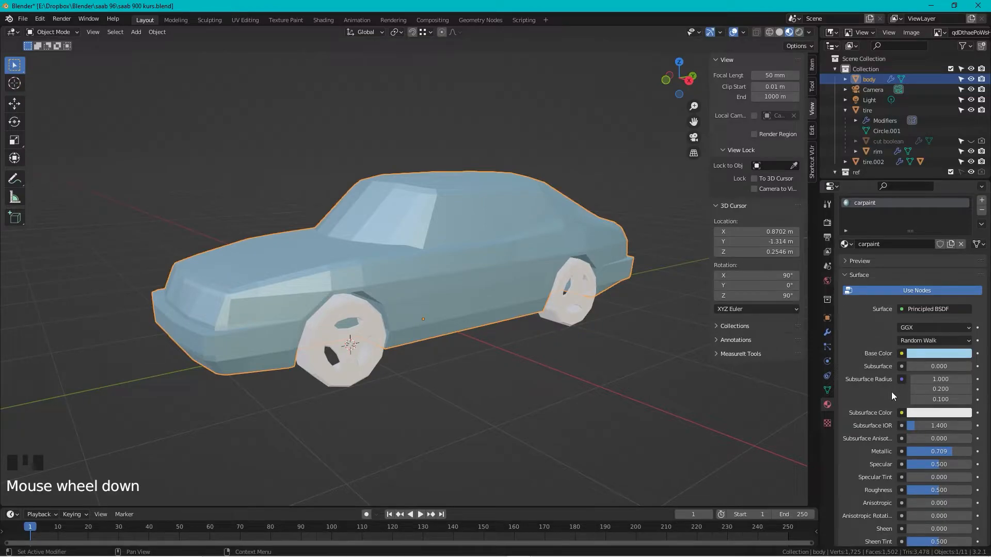
- Set the carpaint material's Roughness to about 0.248
scroll(900, 398, up, 2)
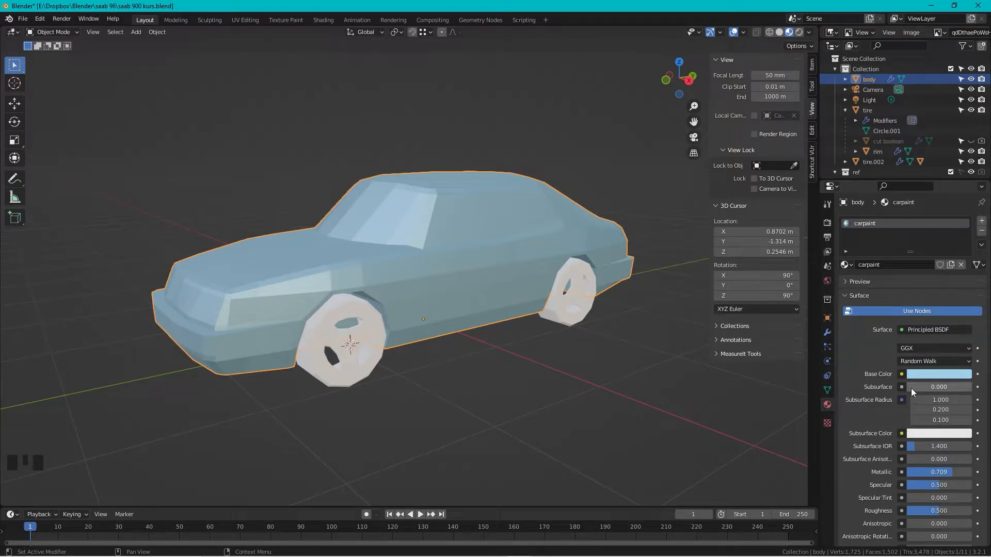
mouse_move(937, 512)
mouse_down()
mouse_move(957, 512)
mouse_move(921, 511)
mouse_up()
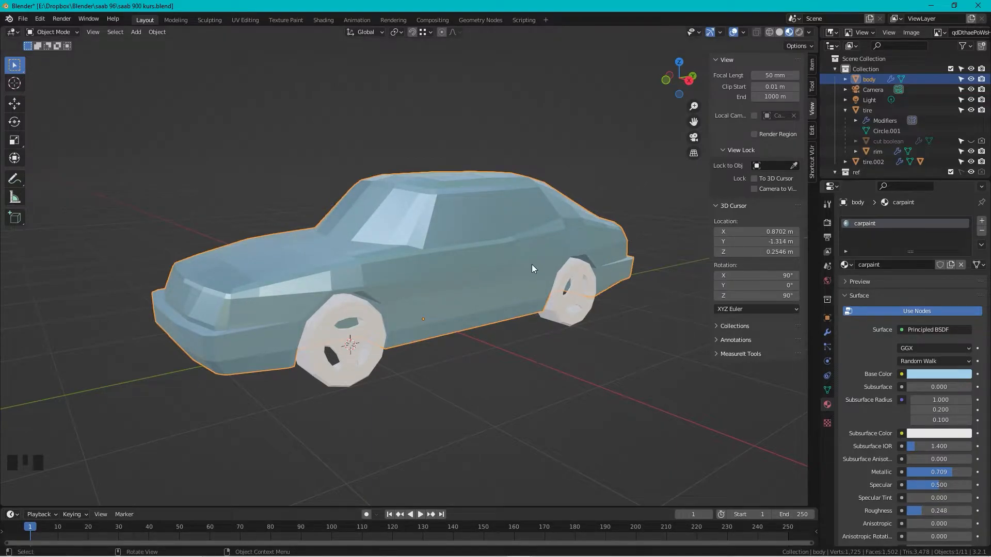
shift+middle_drag(485, 299, 444, 293)
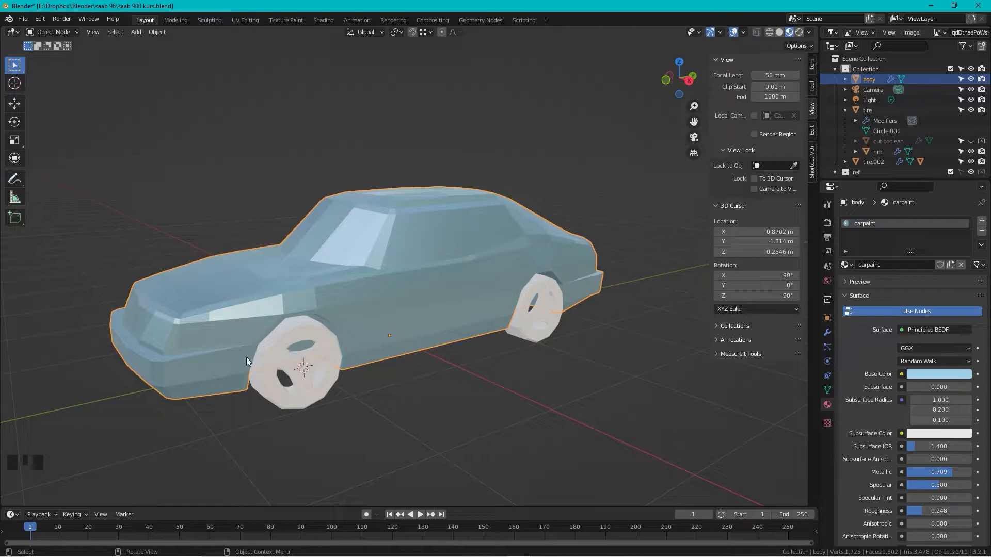
- Edit the car body in face select mode and add a second material slot with a new material named bumper
click(411, 313)
key(Tab)
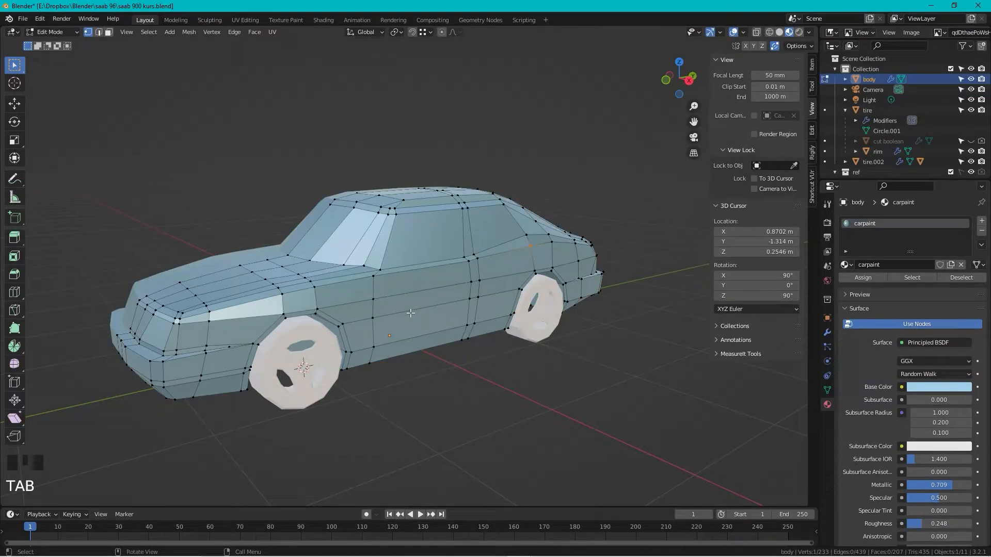
click(108, 32)
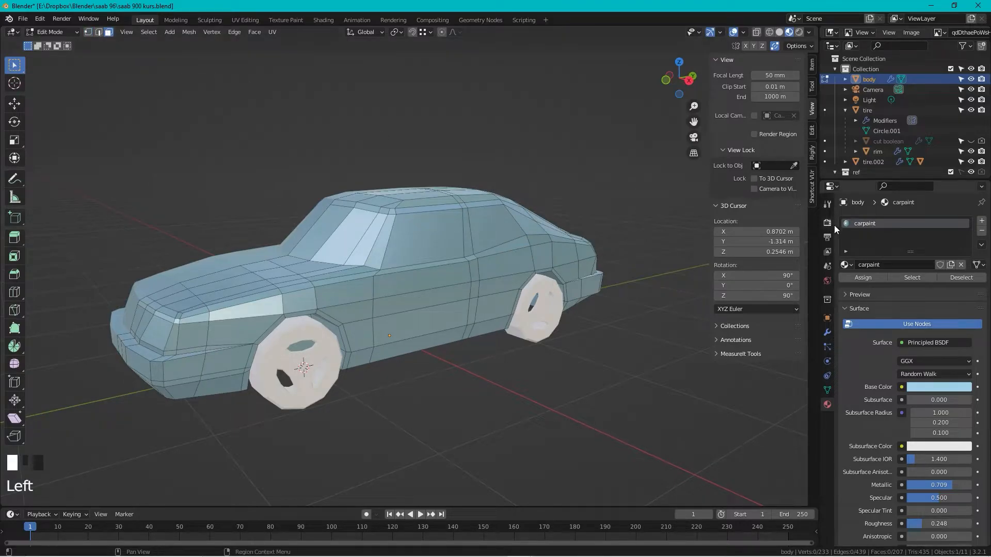
click(983, 221)
click(926, 282)
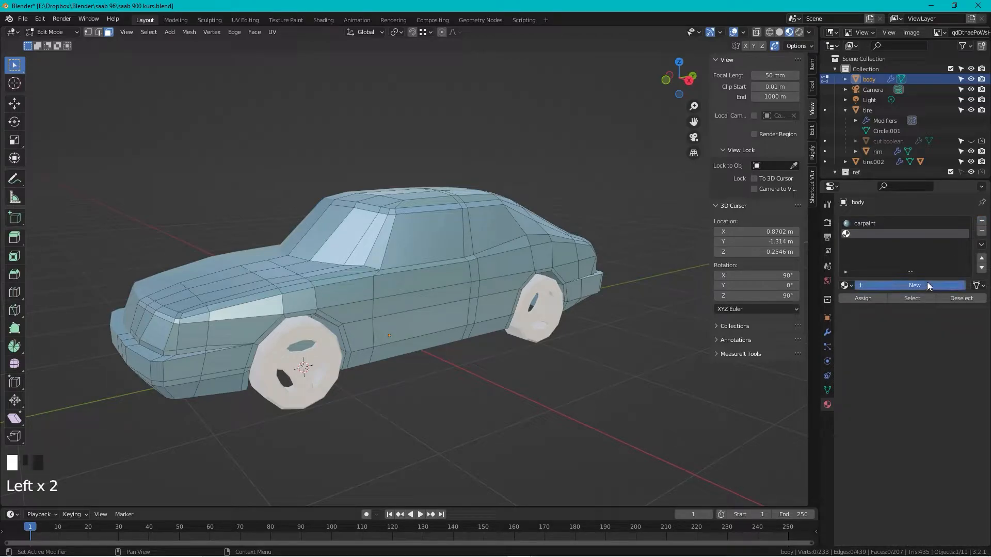
click(906, 286)
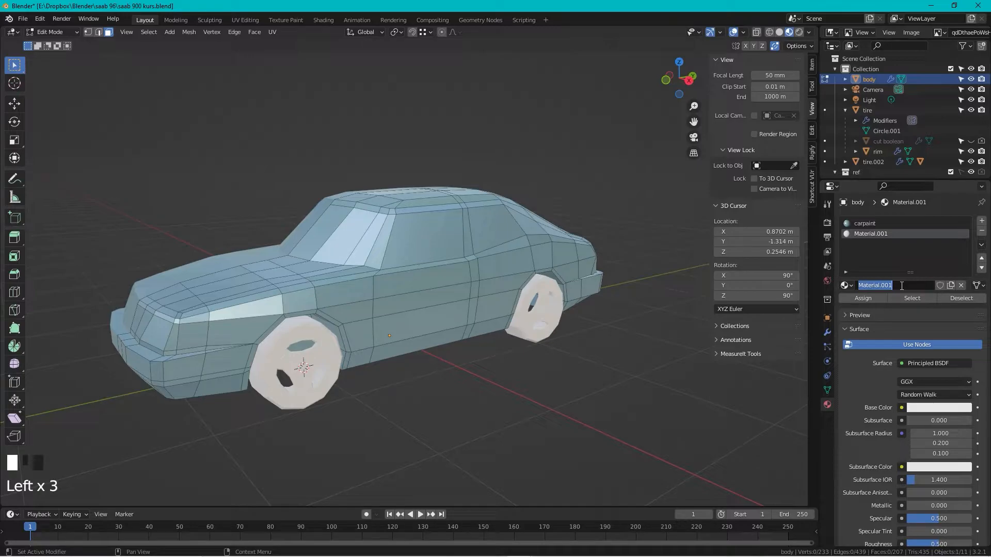
text(bumper)
key(Return)
- Darken the bumper material's base color to near black
click(946, 411)
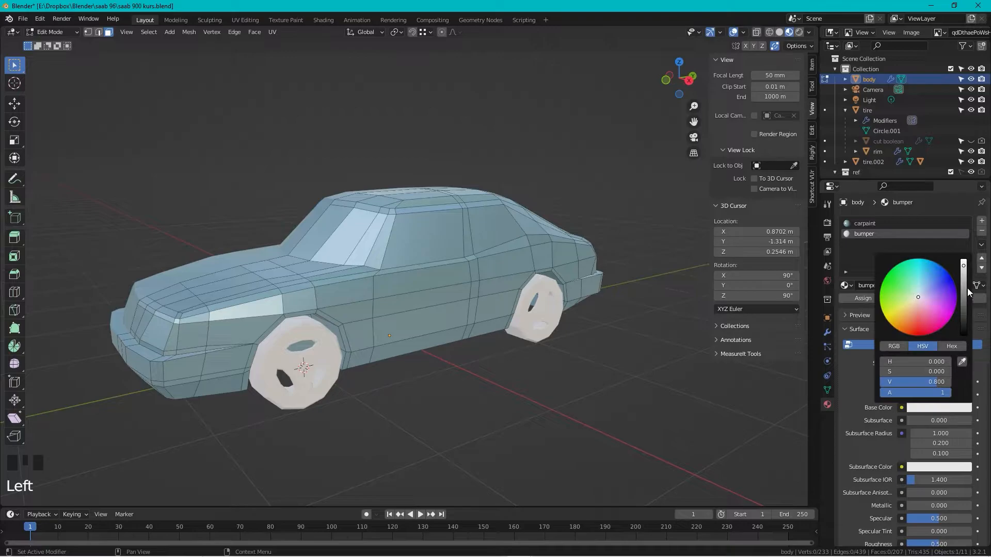
click(963, 286)
drag(963, 286, 963, 326)
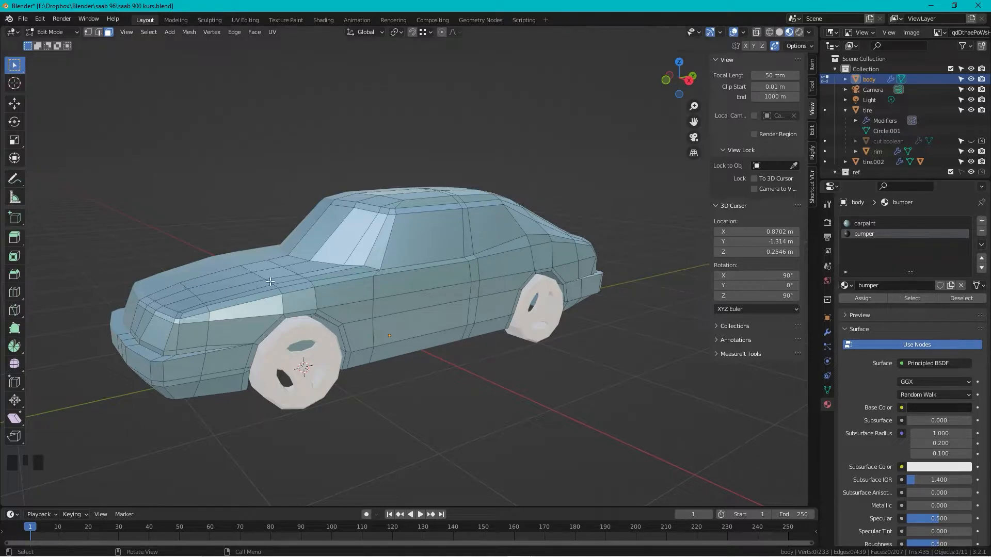
- Select the face loops around the lower body, including the bumper sides and sills, and assign the bumper material to them
alt+click(169, 366)
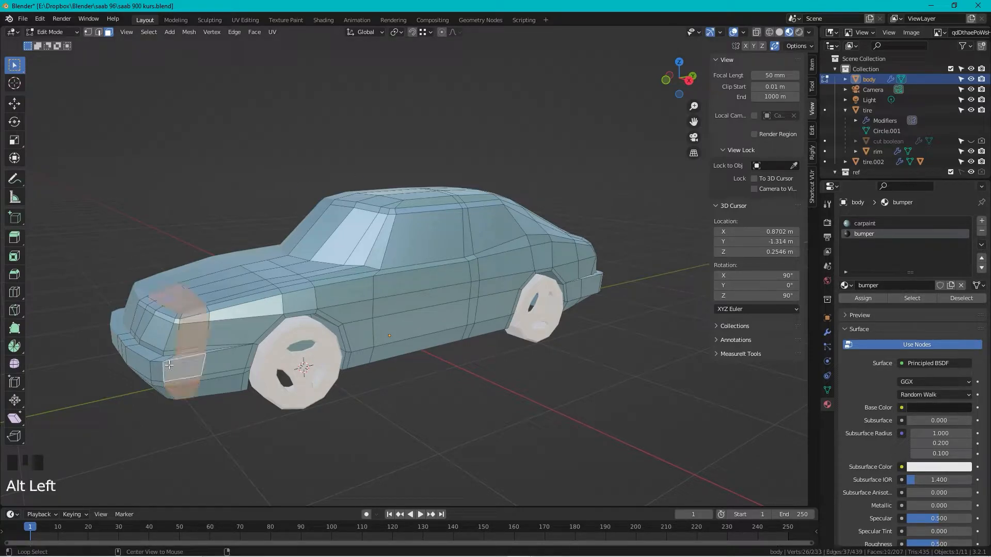
alt+click(161, 370)
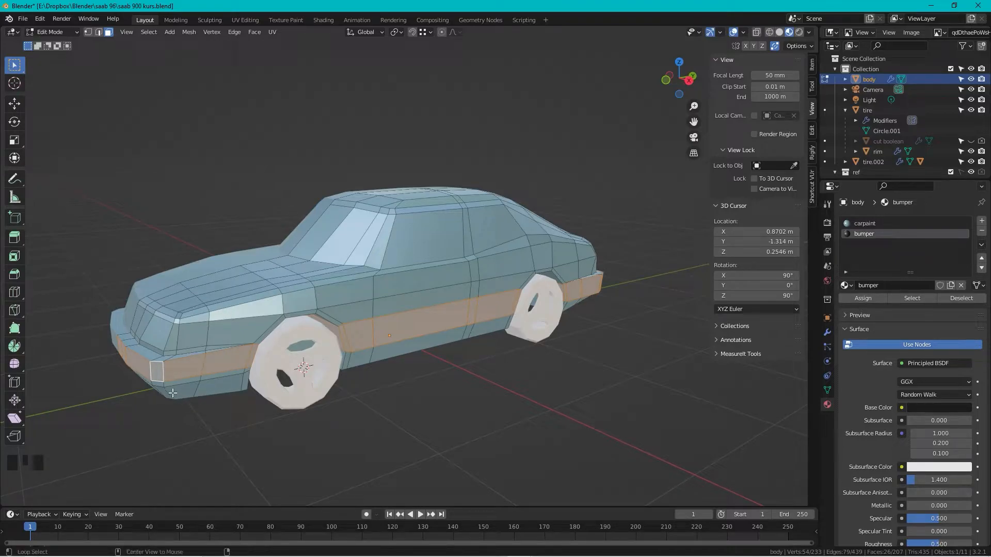
alt+shift+click(371, 356)
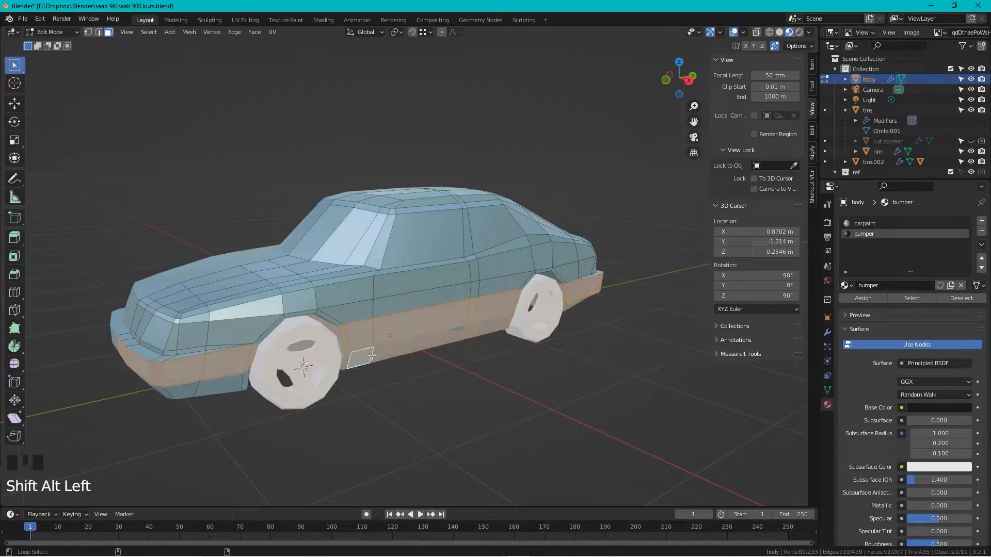
alt+shift+click(200, 391)
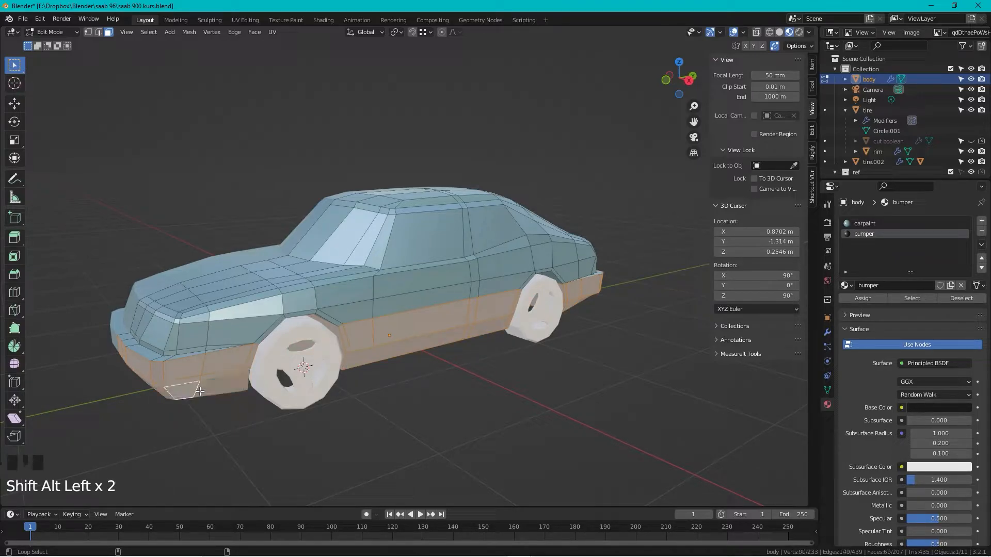
alt+shift+click(133, 345)
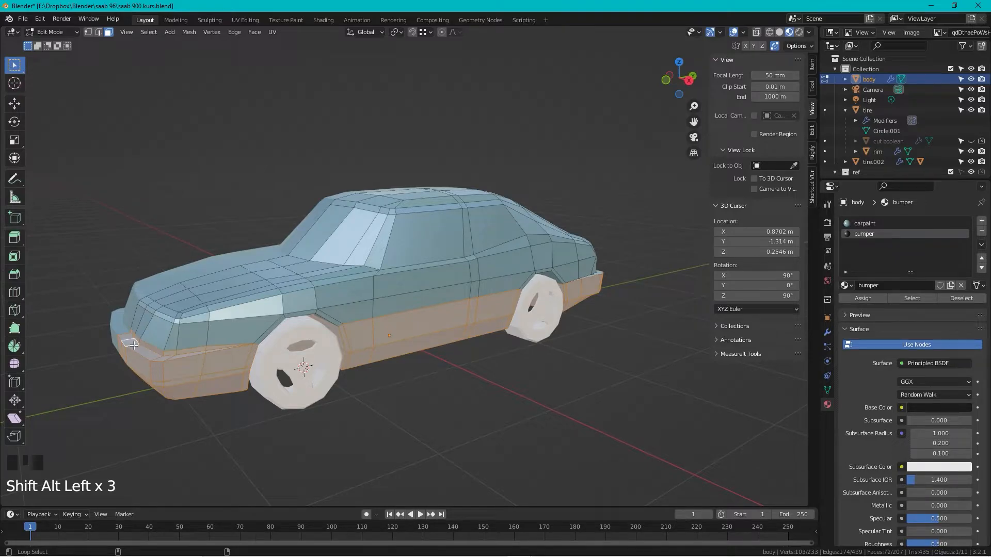
key(ctrl+z)
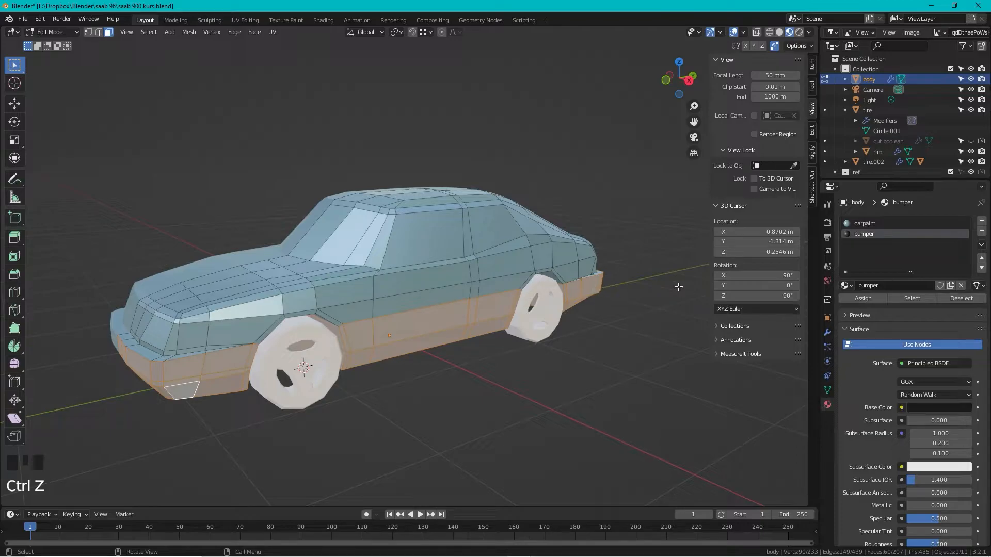
click(850, 298)
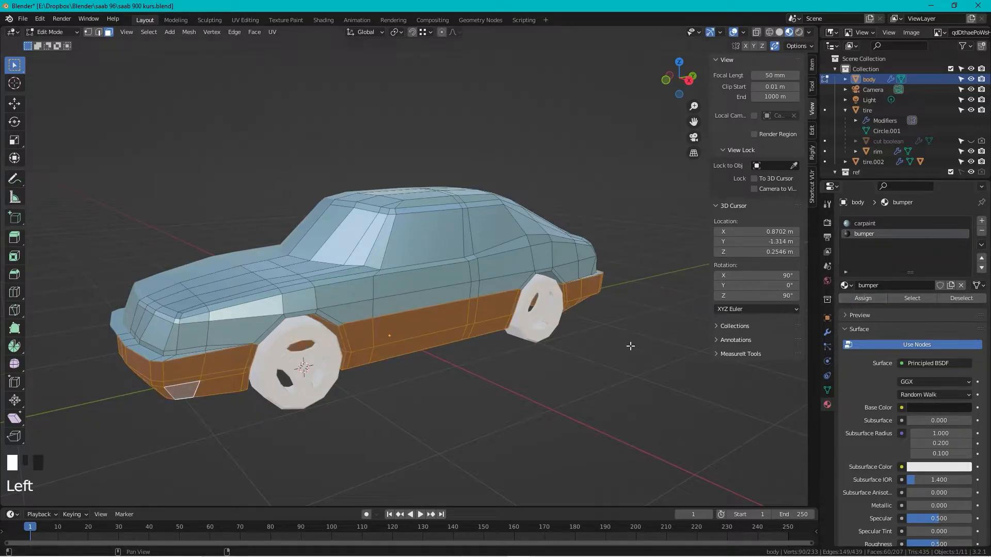
- Select the narrow faces on the upper ledge of the front bumper
middle_drag(214, 333, 162, 387)
click(371, 377)
scroll(443, 341, up, 2)
alt+click(162, 387)
alt+click(160, 392)
click(158, 390)
click(156, 385)
shift+click(161, 393)
shift+click(196, 424)
shift+click(246, 442)
shift+click(309, 421)
shift+click(351, 410)
- Add the upper ledge faces of the rear bumper to the selection and assign the bumper material
shift+middle_drag(655, 343, 507, 299)
scroll(342, 276, up, 2)
scroll(342, 276, up, 2)
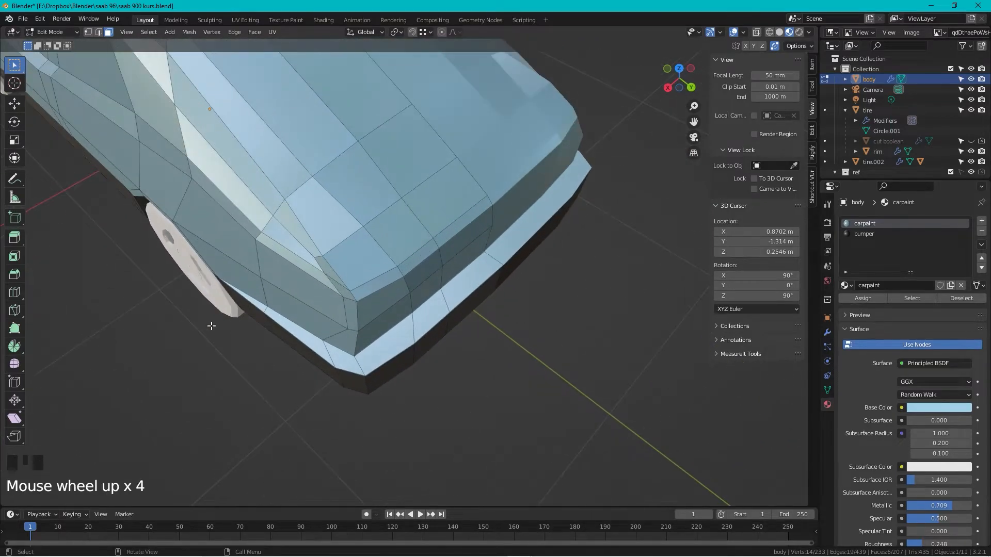
shift+click(260, 306)
shift+click(310, 340)
shift+click(380, 353)
shift+click(418, 327)
shift+click(360, 361)
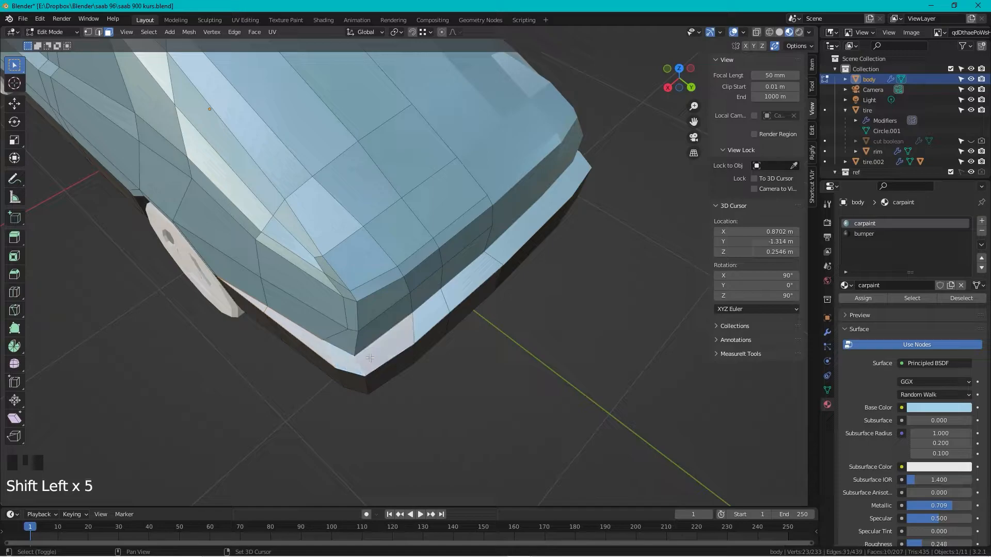
shift+click(433, 305)
shift+click(472, 283)
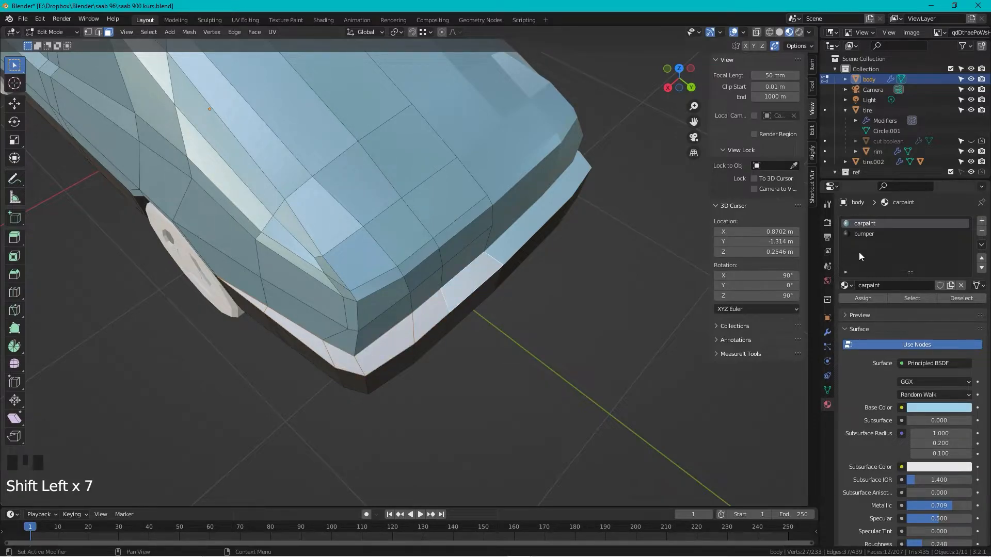
click(859, 235)
click(862, 298)
- Select the pillar face between the two side windows and assign the bumper material to it
scroll(243, 294, down, 4)
middle_drag(243, 295, 375, 219)
scroll(454, 222, down, 2)
scroll(375, 219, up, 4)
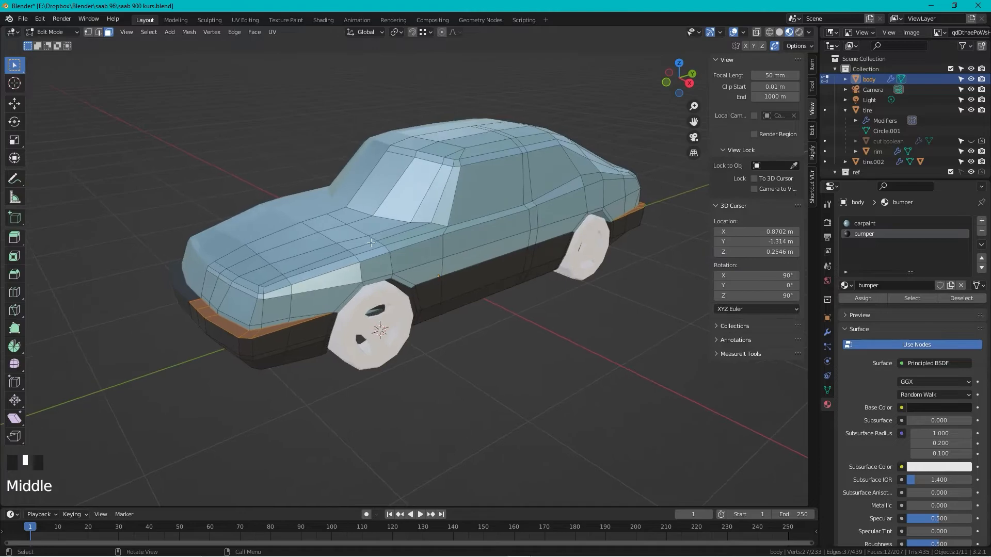
shift+middle_drag(518, 172, 398, 211)
click(382, 215)
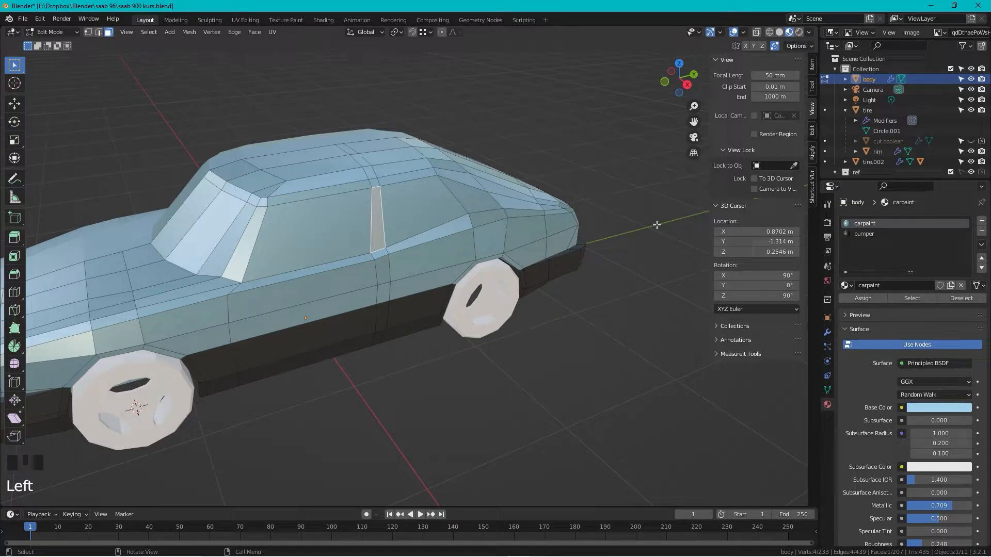
click(864, 296)
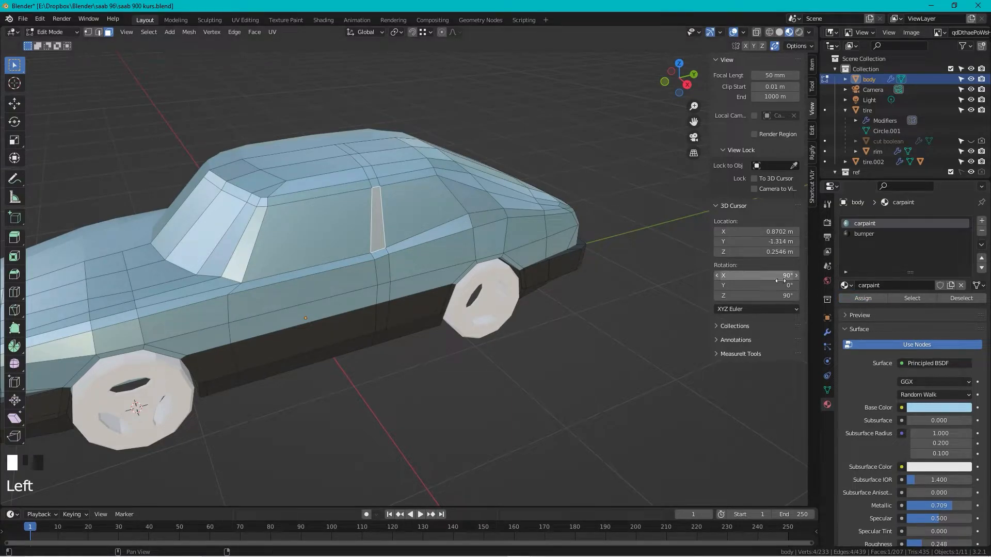
click(861, 235)
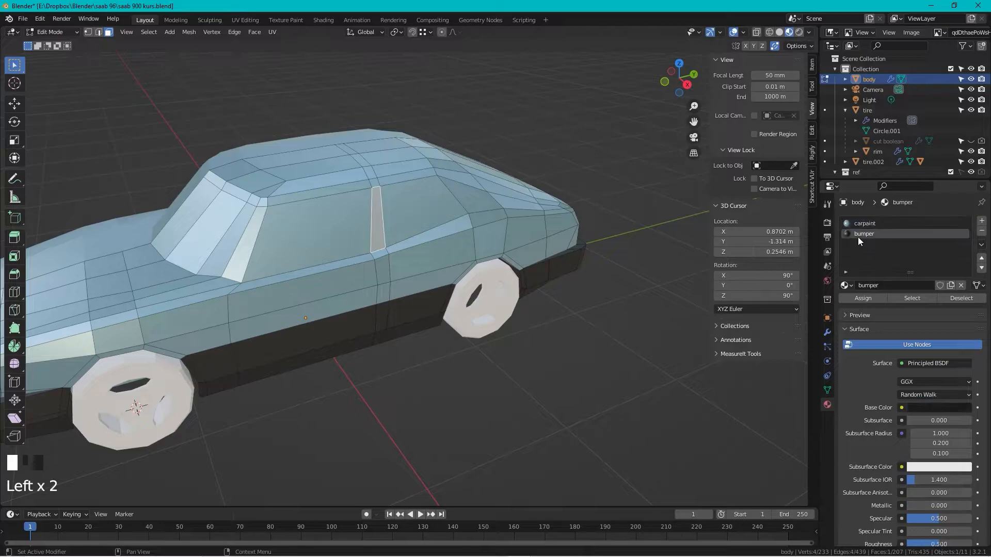
click(861, 299)
- Add a third material slot to the body with a new material named window
middle_drag(593, 217, 514, 208)
shift+middle_drag(331, 234, 374, 264)
scroll(373, 264, up, 1)
scroll(373, 263, down, 1)
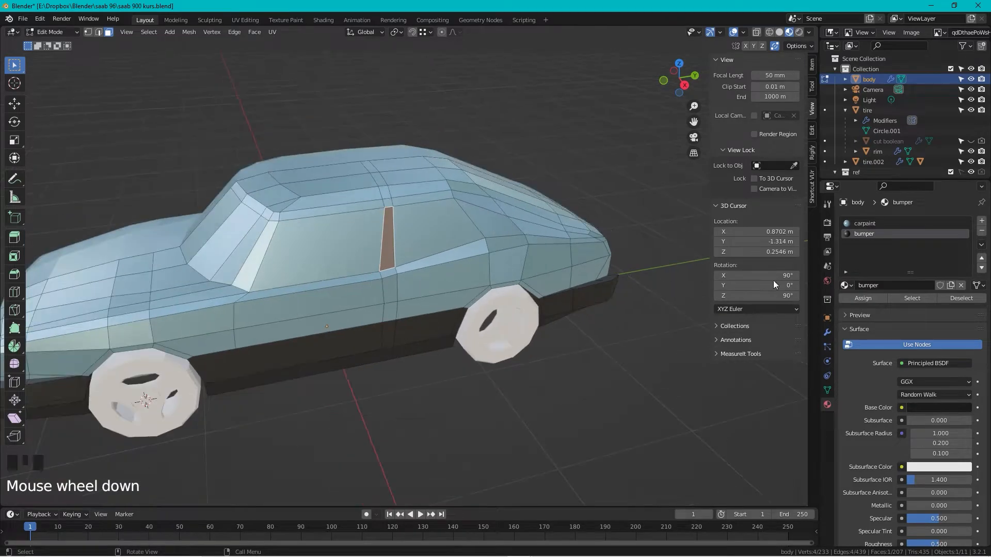
click(983, 221)
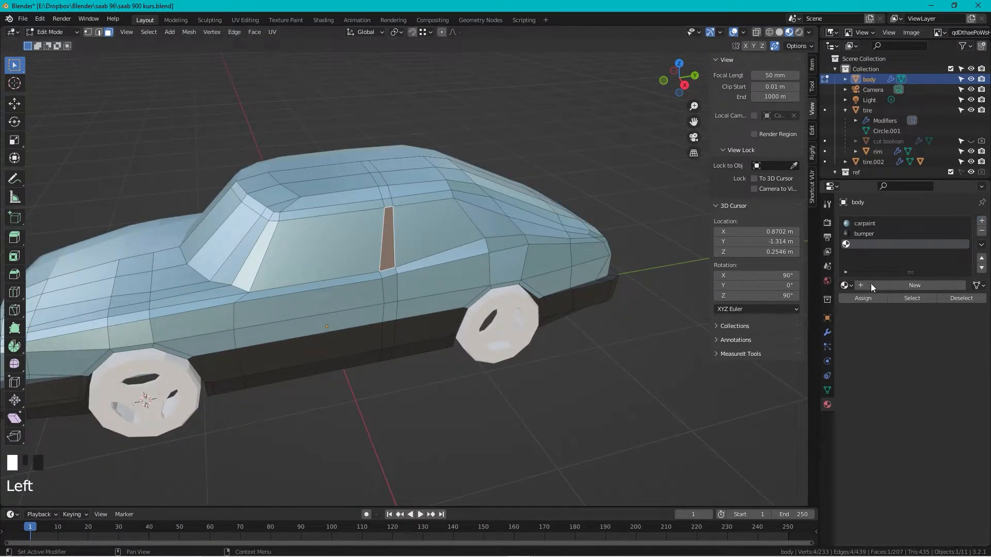
click(889, 287)
click(889, 287)
text(window)
key(Return)
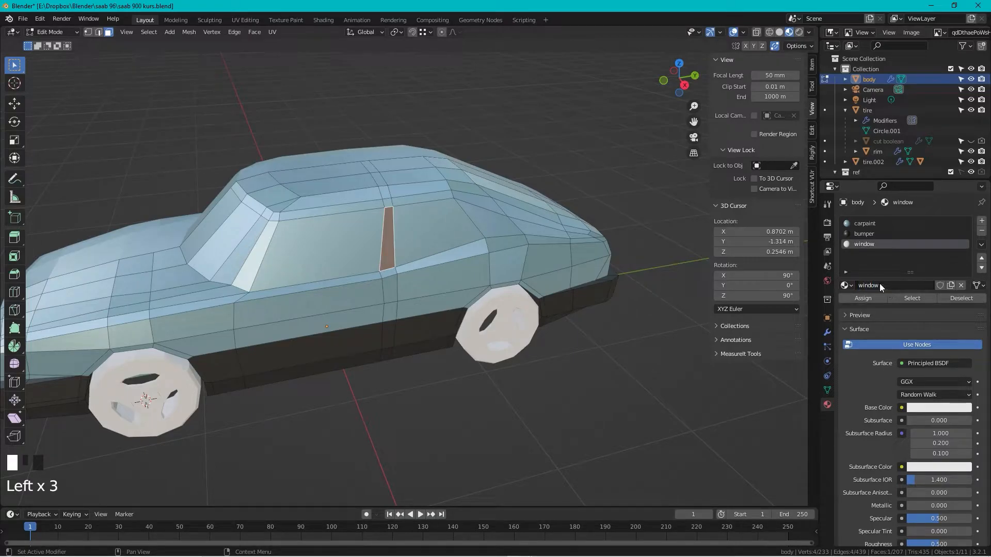
- Give the window material a black base color and set its Roughness to about 0.193
click(949, 408)
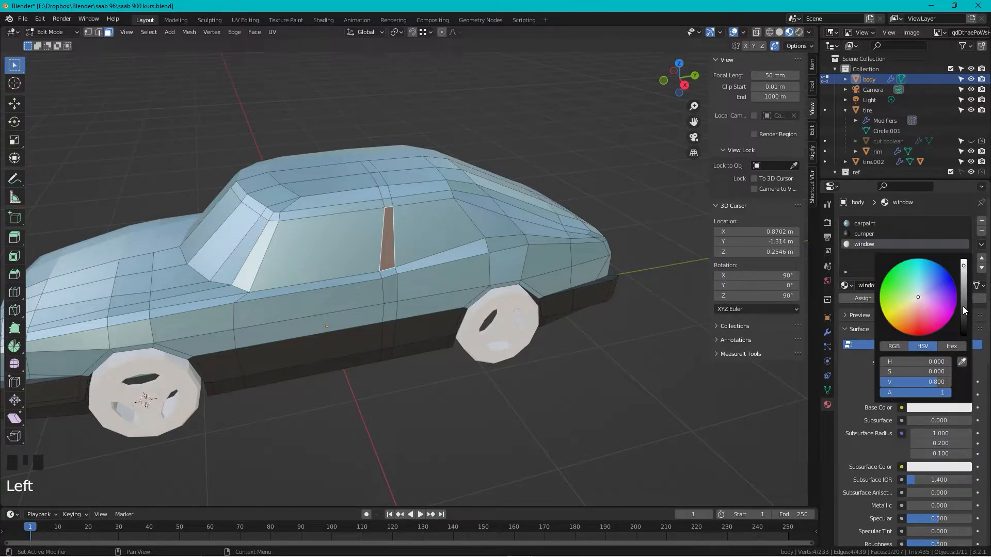
drag(962, 306, 962, 337)
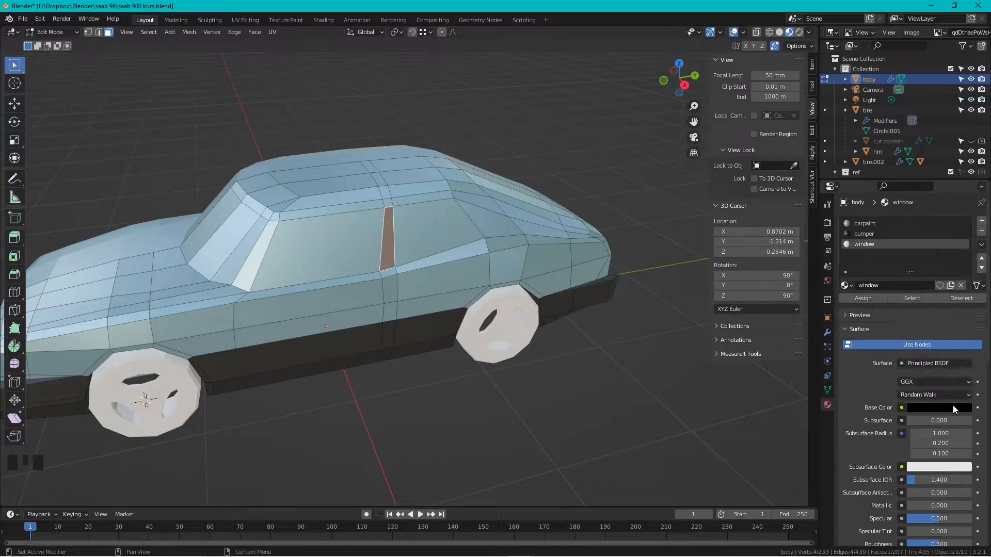
scroll(953, 407, down, 5)
drag(932, 441, 912, 442)
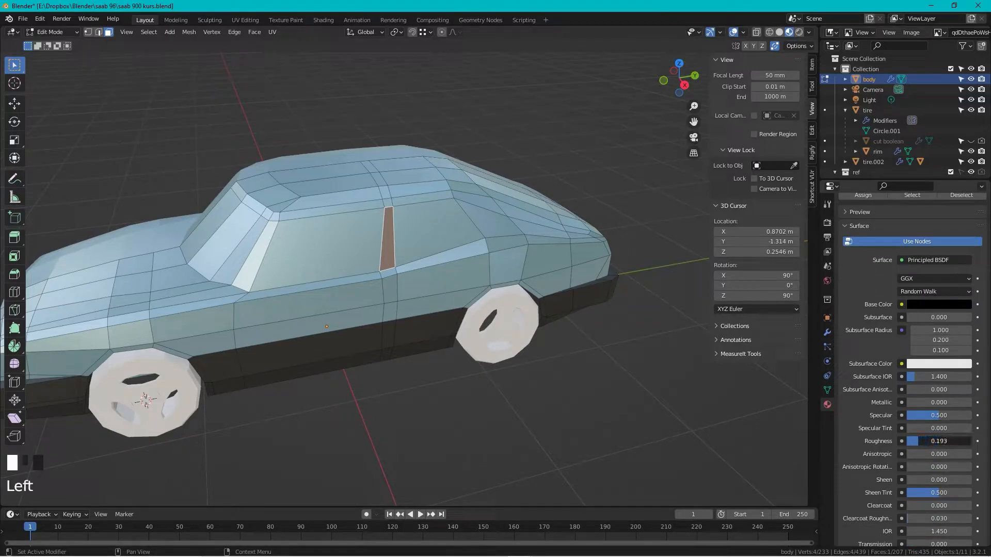
- Select the two side window faces and the three windshield faces
click(442, 227)
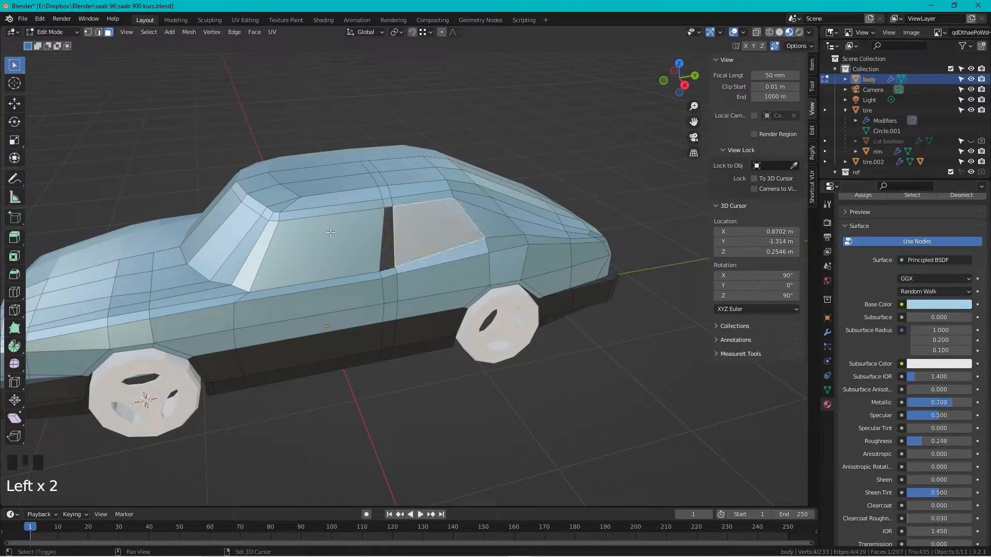
shift+click(364, 231)
middle_drag(220, 248, 383, 225)
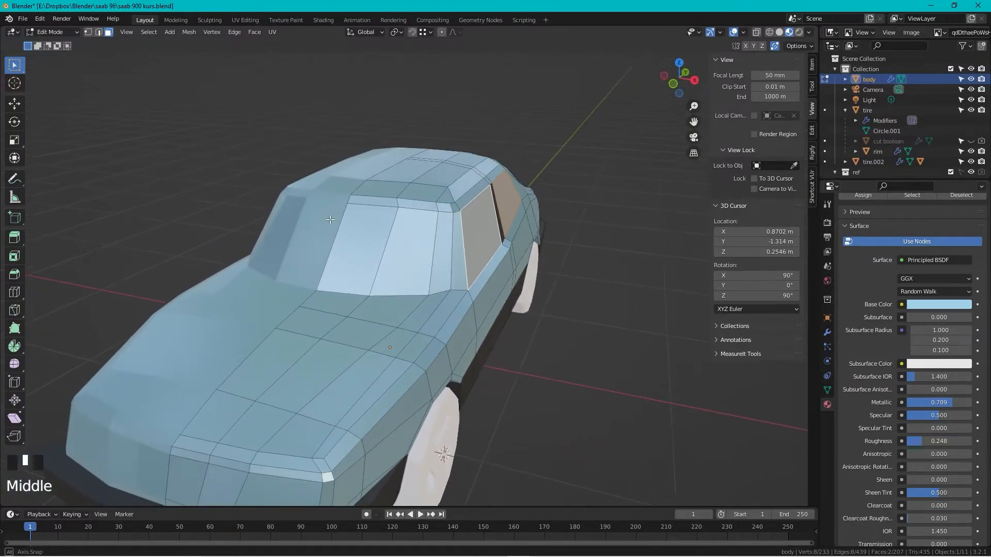
shift+click(440, 227)
shift+click(379, 233)
shift+click(379, 234)
- Add the three rear window faces to the current selection of side window and windshield faces
middle_drag(379, 234, 429, 253)
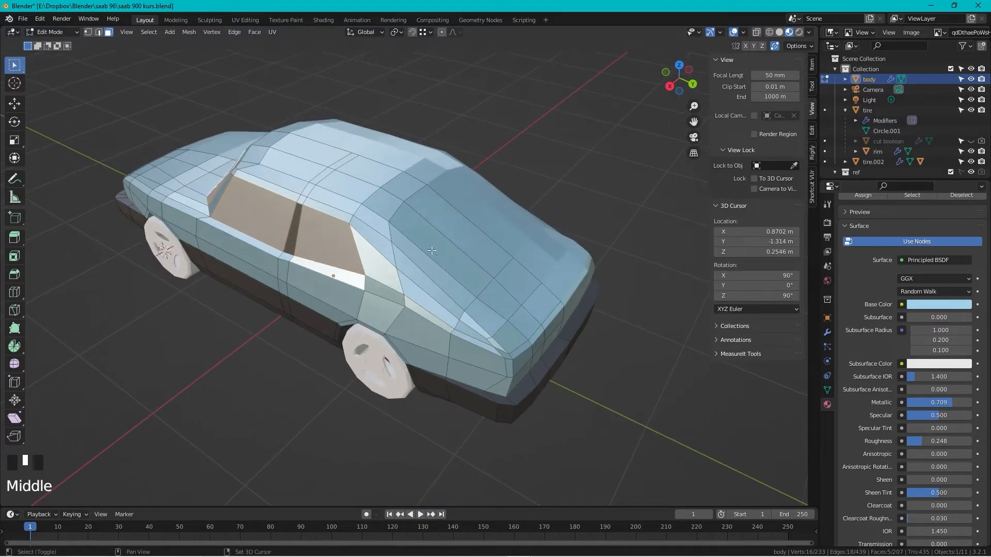
shift+click(459, 227)
shift+click(442, 249)
shift+click(437, 269)
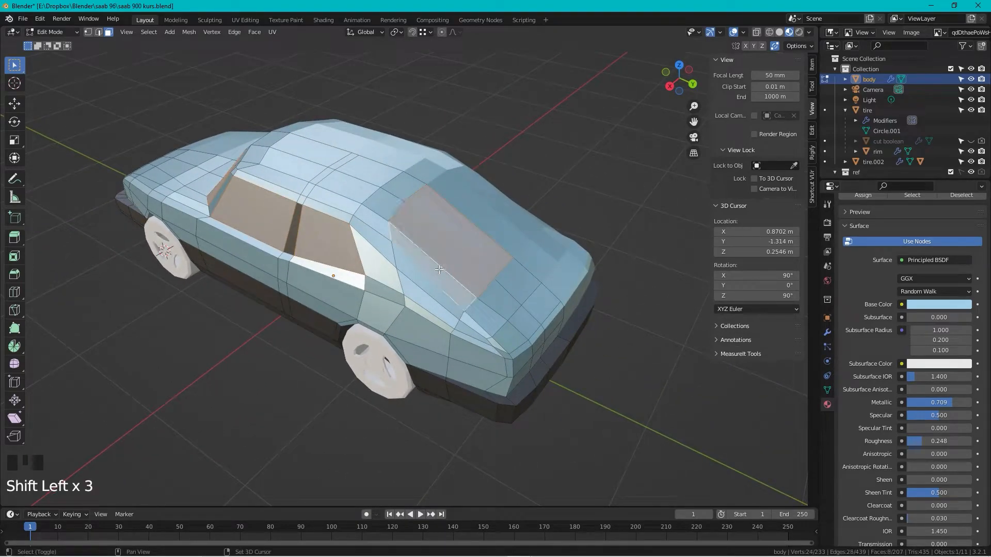
click(679, 65)
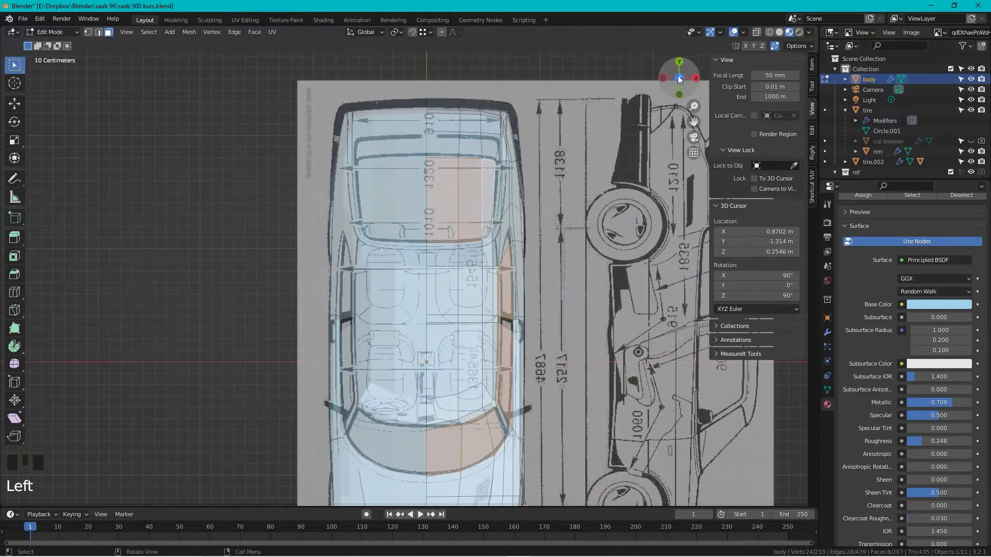
middle_drag(503, 190, 568, 119)
- Assign the window material to the selected glass faces and clear the selection
scroll(924, 292, up, 10)
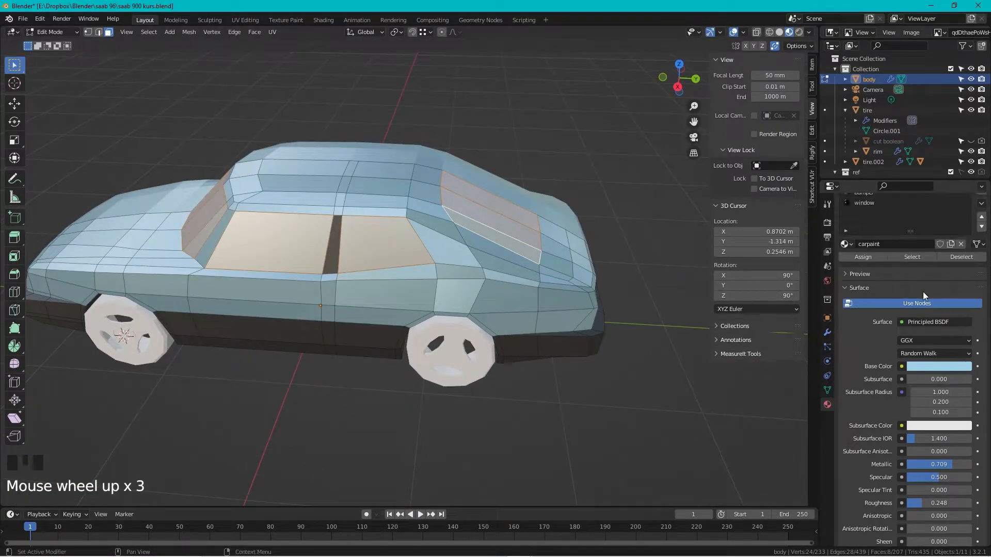
click(866, 244)
click(862, 298)
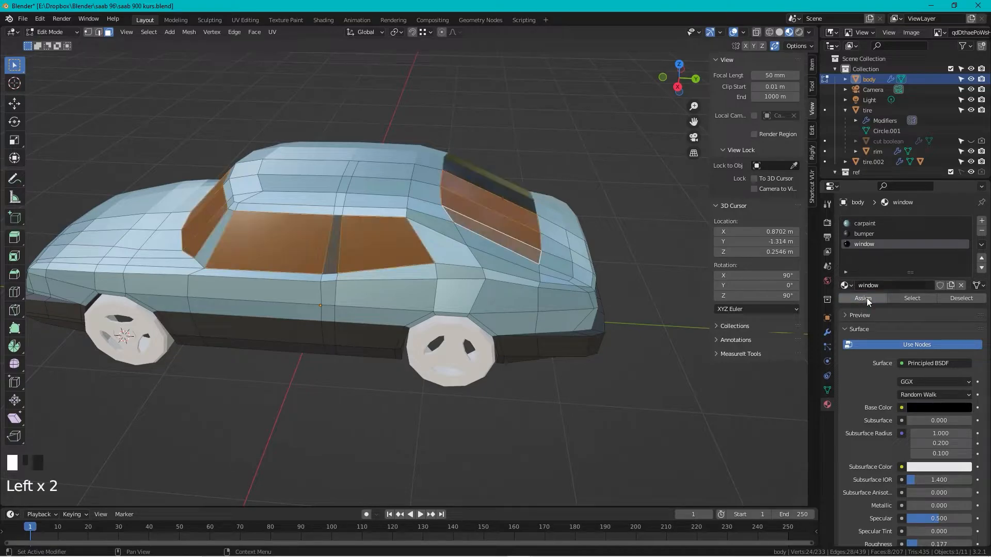
shift+middle_drag(312, 233, 432, 245)
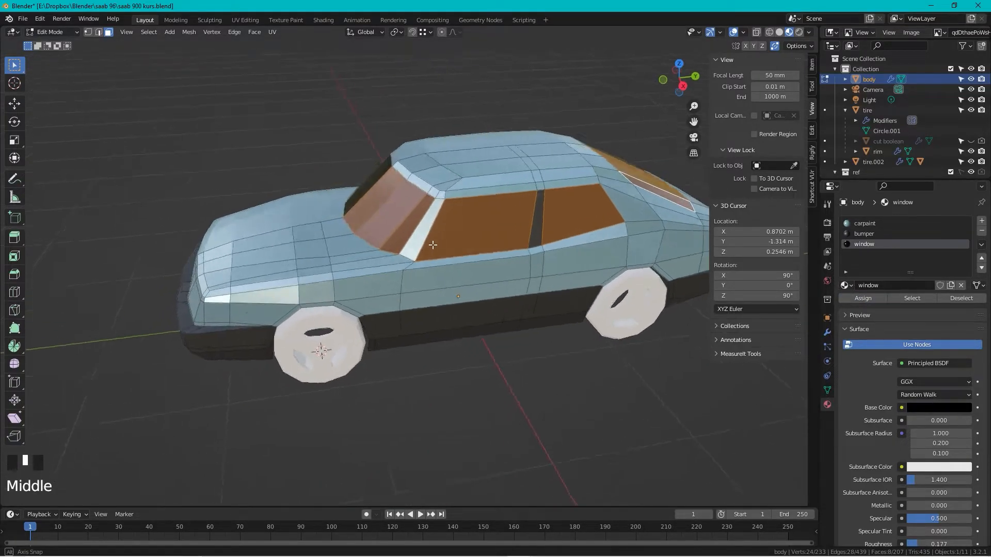
click(354, 127)
- Select the loop of inner wheel-well faces around the front wheel
middle_drag(513, 206, 488, 232)
shift+middle_drag(374, 232, 484, 249)
middle_drag(381, 266, 359, 310)
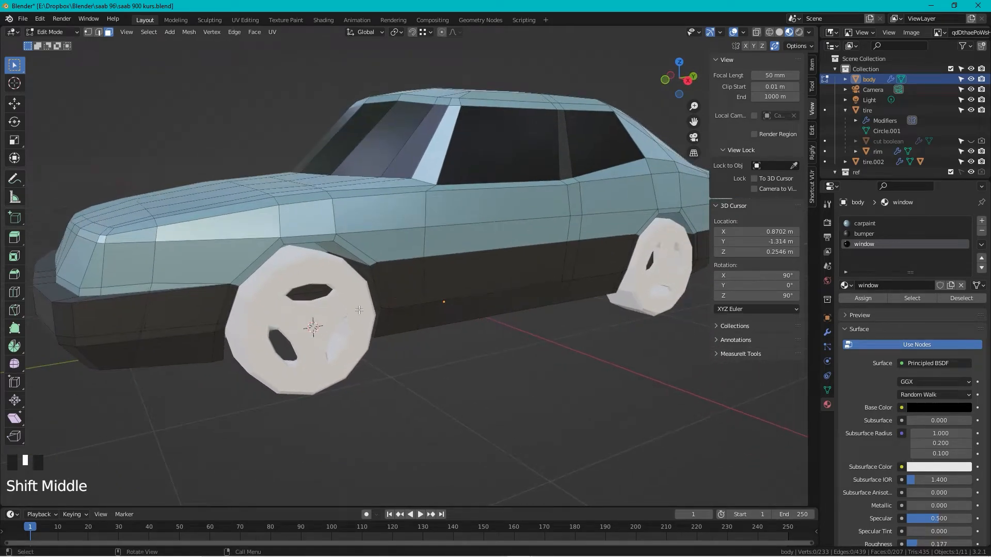
click(336, 262)
click(325, 266)
middle_drag(326, 240, 379, 277)
scroll(362, 269, up, 2)
alt+click(404, 303)
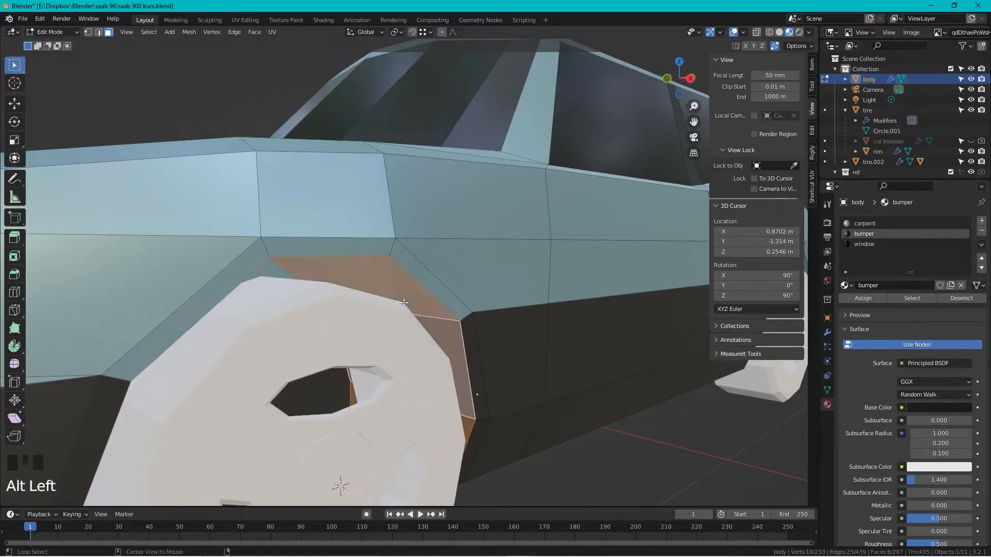
- Add a fourth material slot to the body with a new material named wheel house and give it a black base color
click(980, 223)
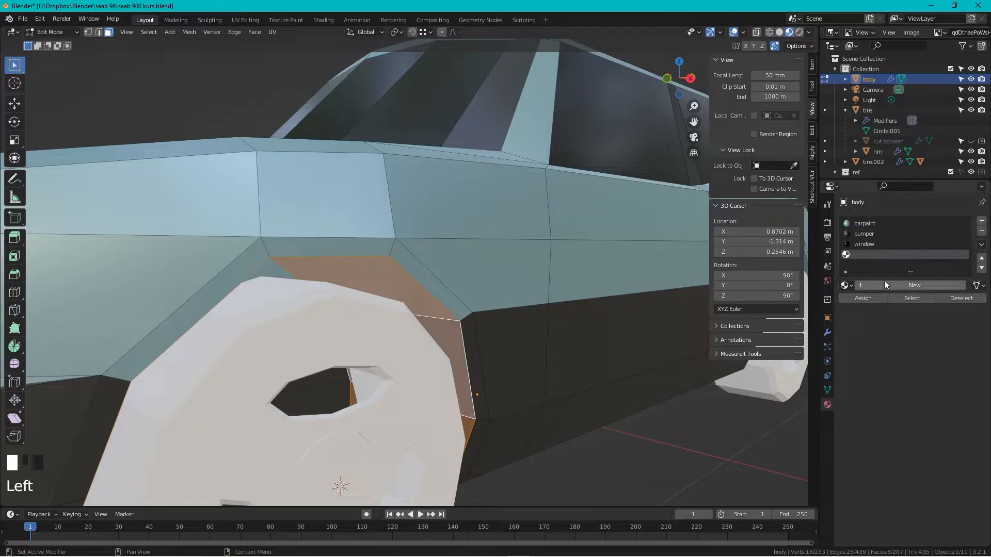
click(897, 284)
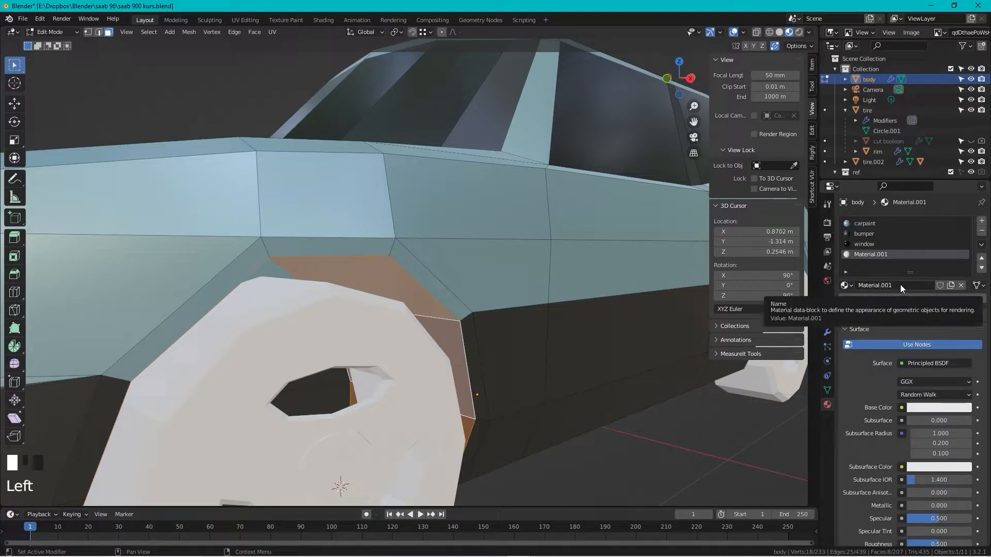
double_click(902, 285)
text(wheel)
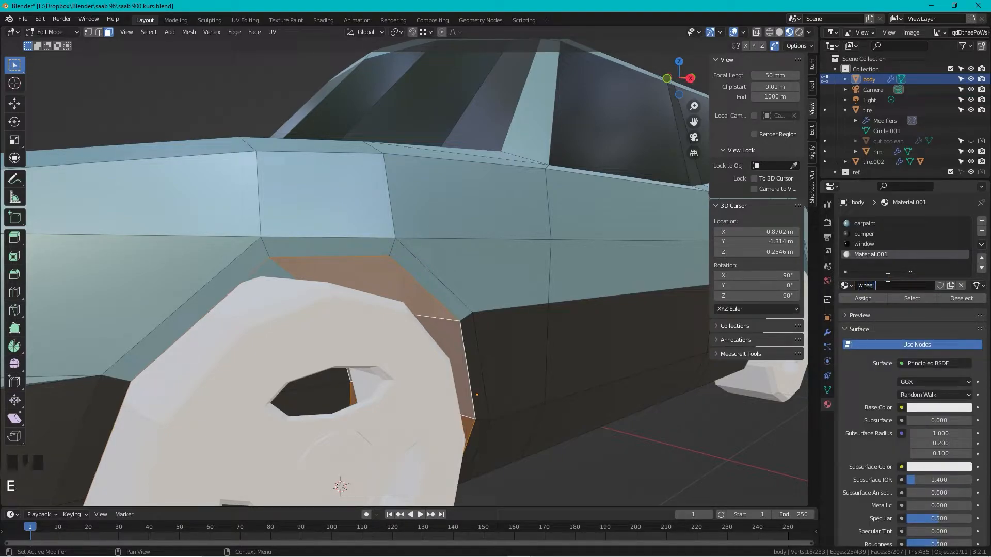
text( house)
key(Return)
click(949, 408)
drag(963, 296, 963, 336)
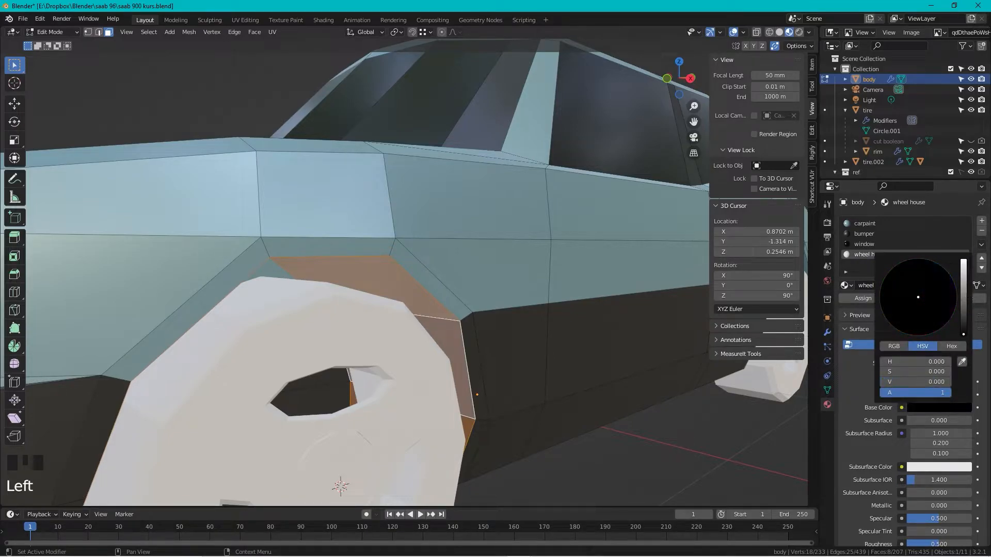
- Set the wheel house material's roughness to 0.854 and assign the material to the selected front wheel-arch faces
scroll(911, 470, down, 3)
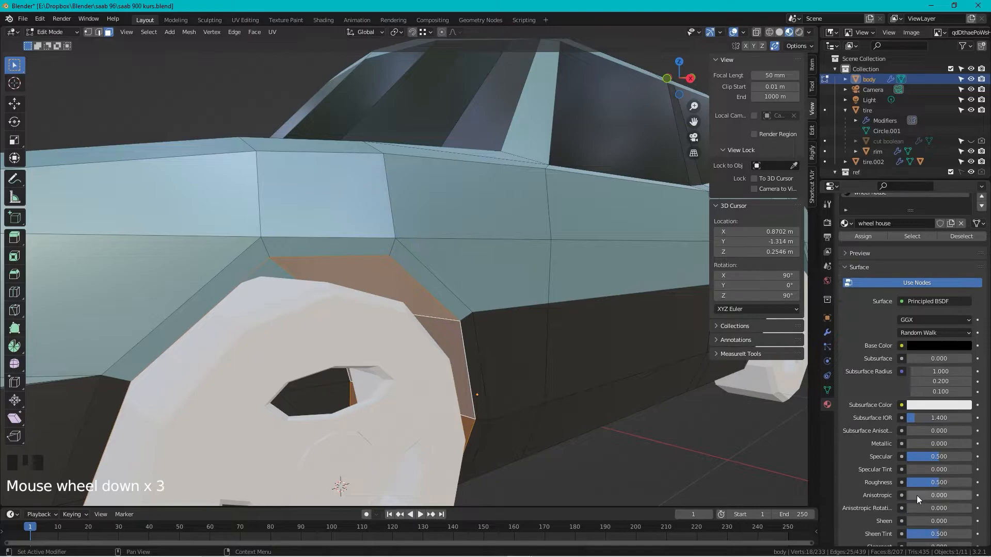
drag(924, 485, 961, 485)
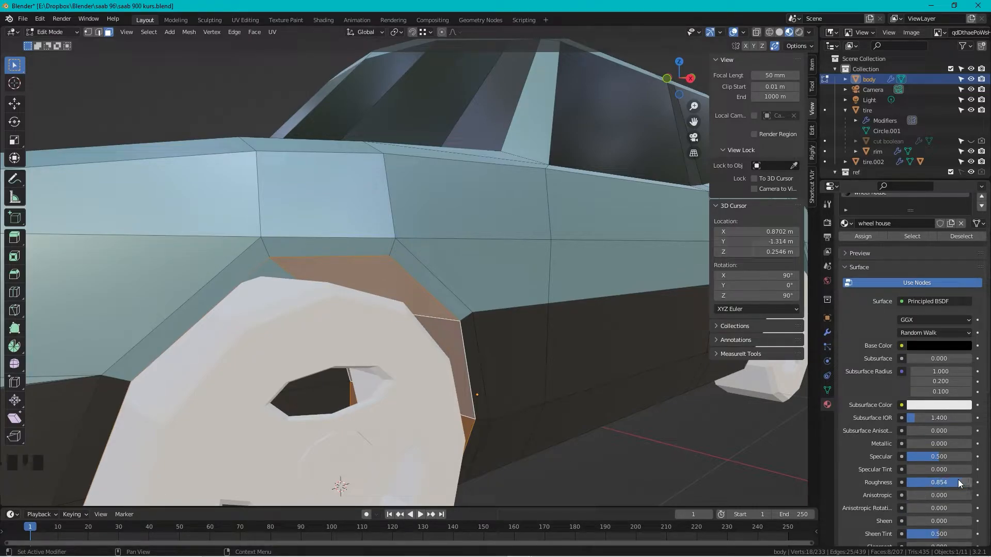
scroll(583, 307, down, 2)
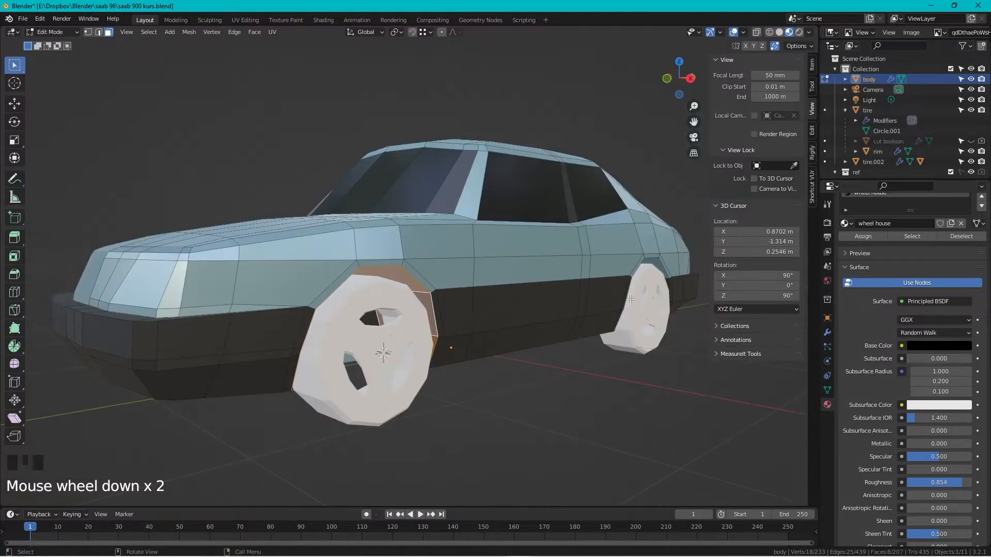
scroll(898, 248, up, 5)
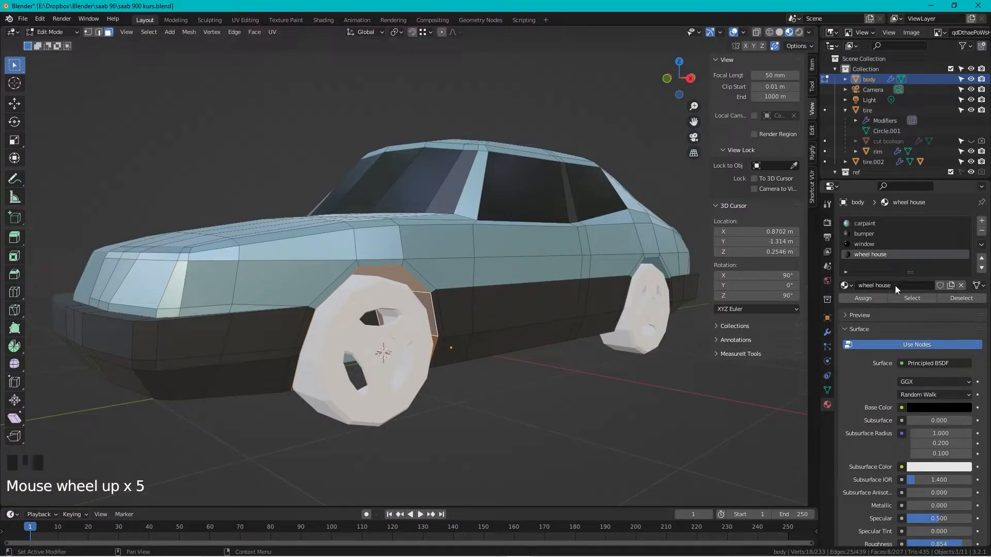
click(866, 298)
- Assign the wheel house material to the underside of the car body
middle_drag(392, 294, 389, 268)
scroll(388, 268, up, 2)
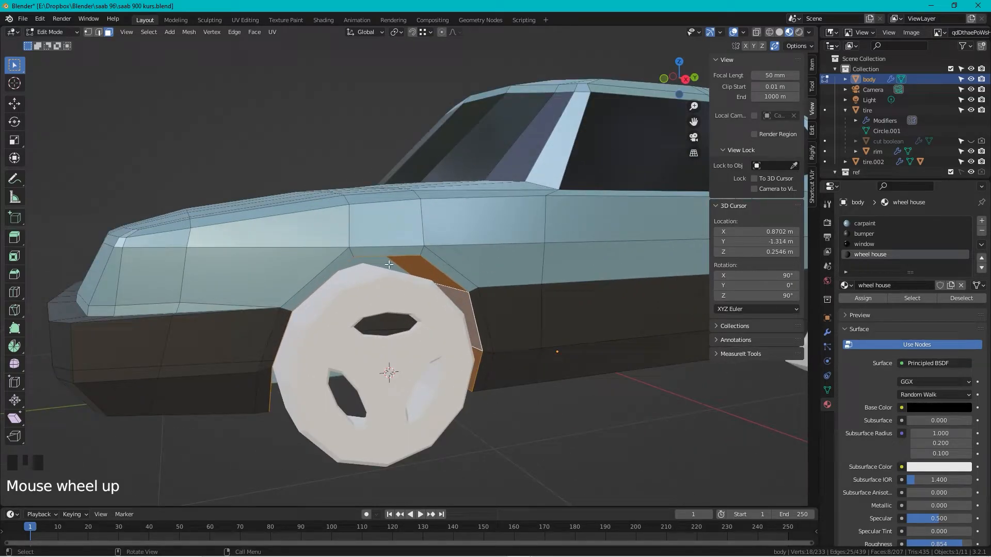
click(389, 265)
middle_drag(349, 357, 294, 223)
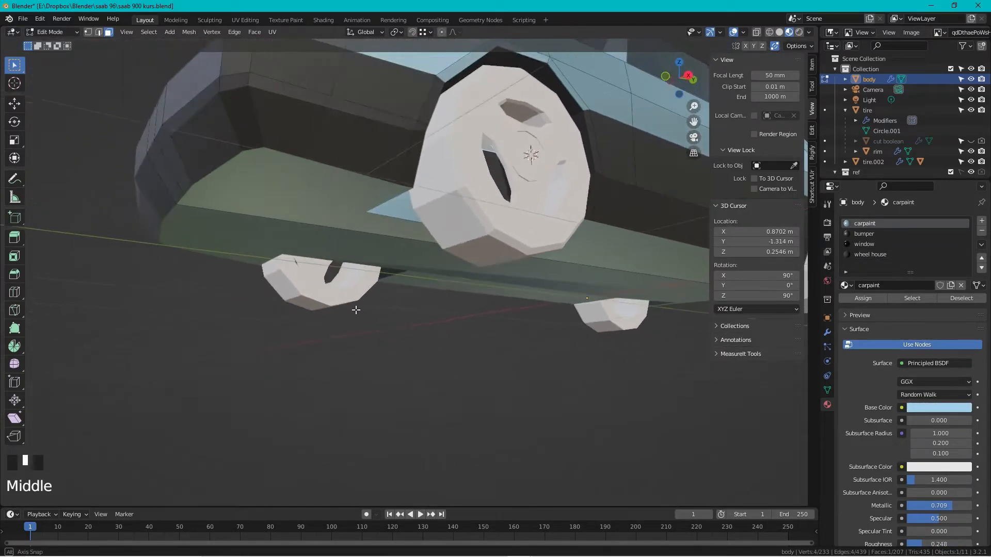
shift+click(294, 223)
shift+click(295, 185)
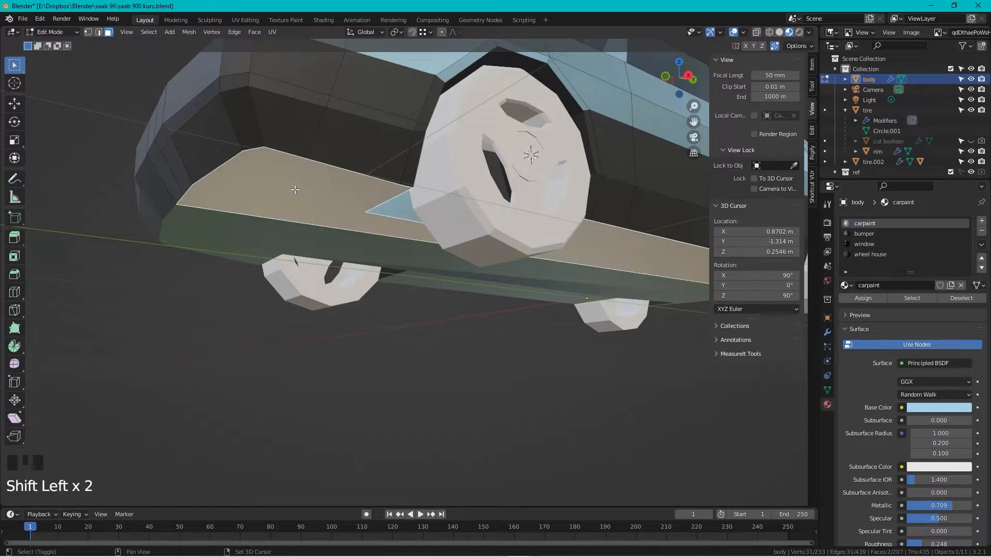
click(877, 255)
click(863, 298)
- Collapse the tire hierarchy and hide the tire and tire.002 objects to expose the wheel wells
middle_drag(388, 209, 307, 193)
alt+click(376, 184)
scroll(307, 193, down, 4)
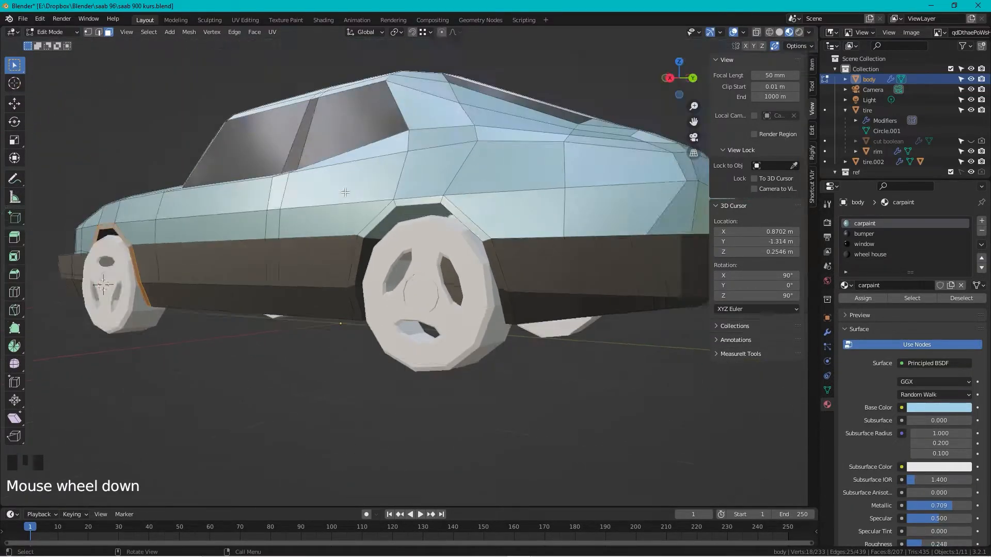
click(846, 109)
click(846, 110)
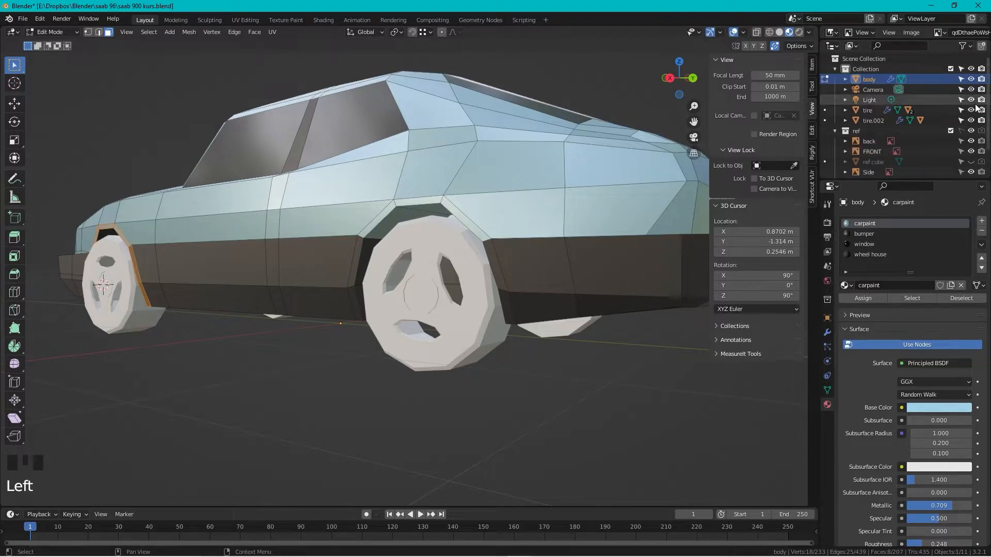
drag(971, 111, 971, 122)
- Select the rear wheel-arch face loop and the inner wheel-well faces, and assign them the wheel house material
middle_drag(513, 240, 532, 243)
scroll(532, 243, up, 3)
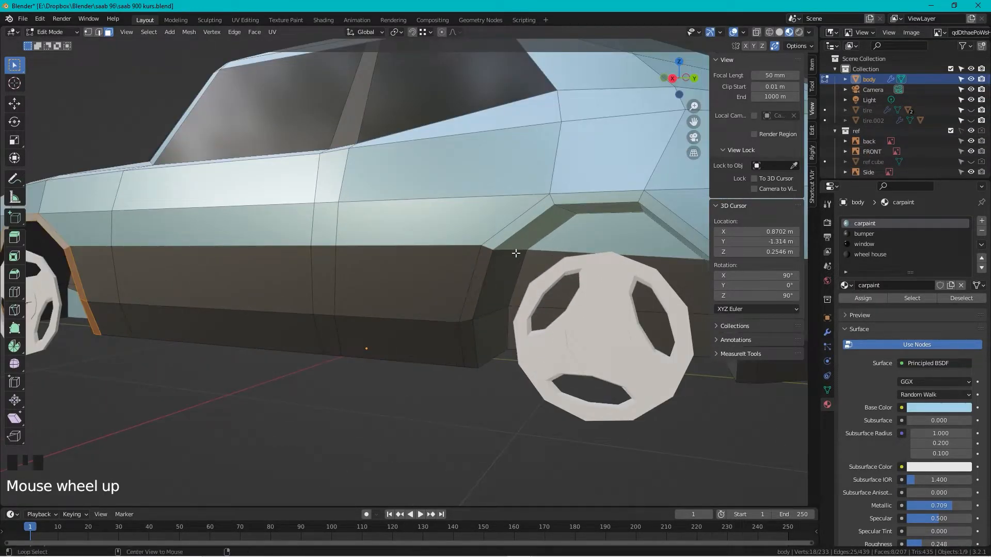
alt+click(518, 252)
shift+click(516, 255)
shift+click(540, 255)
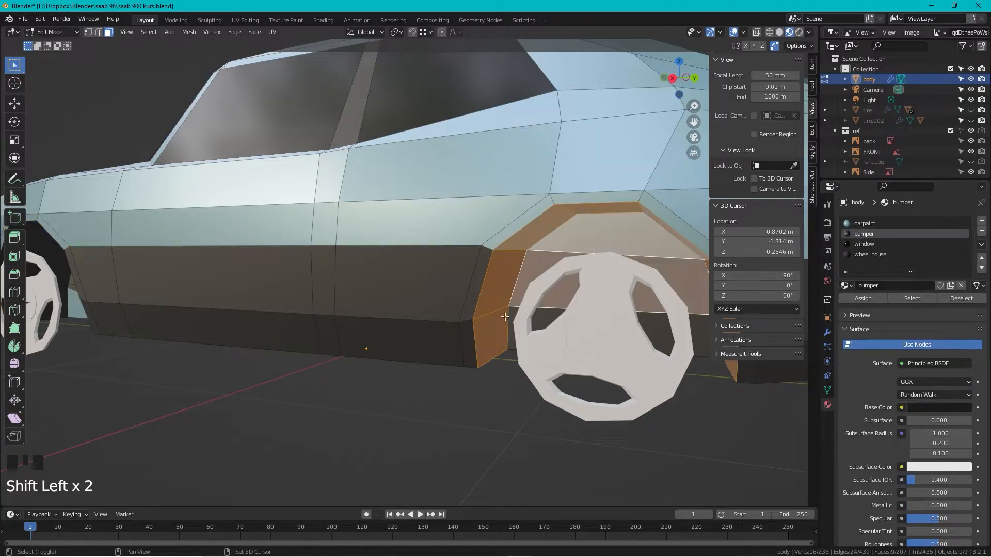
shift+click(697, 350)
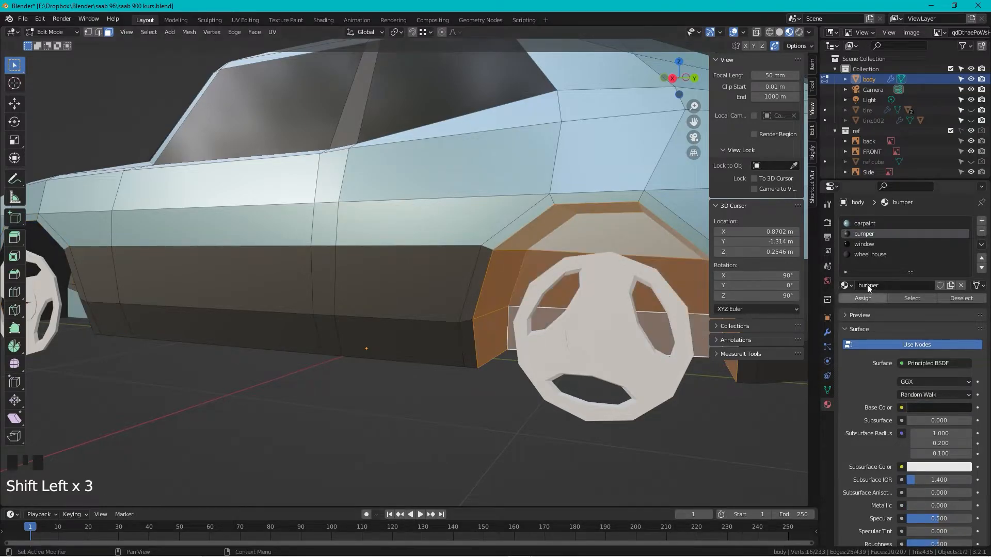
click(881, 260)
click(875, 297)
- Assign the wheel house material to the inner faces of the front wheel well, including the remaining light-blue one
scroll(279, 282, down, 2)
shift+middle_drag(278, 282, 535, 248)
scroll(644, 278, up, 3)
click(557, 210)
shift+click(673, 232)
click(630, 209)
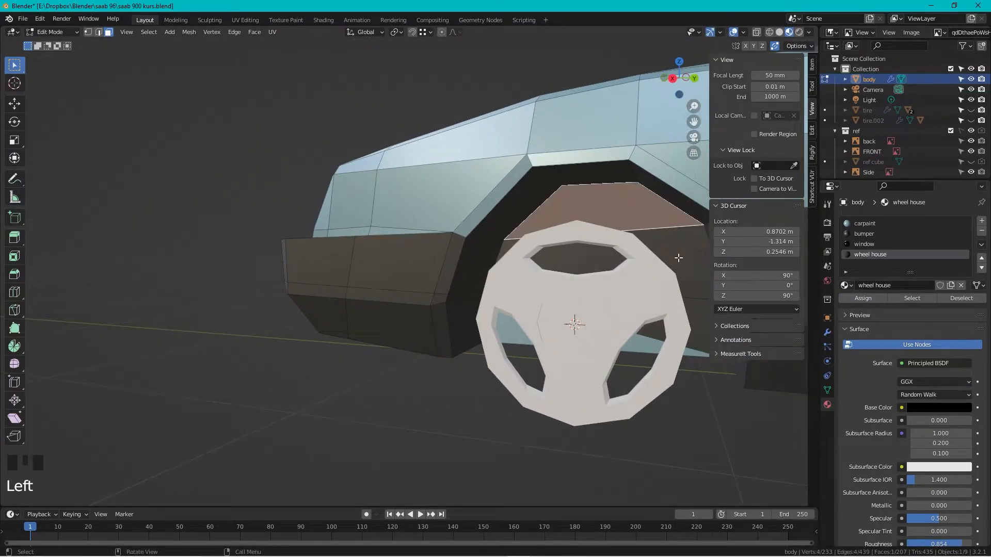
shift+click(675, 257)
shift+click(674, 343)
shift+click(512, 336)
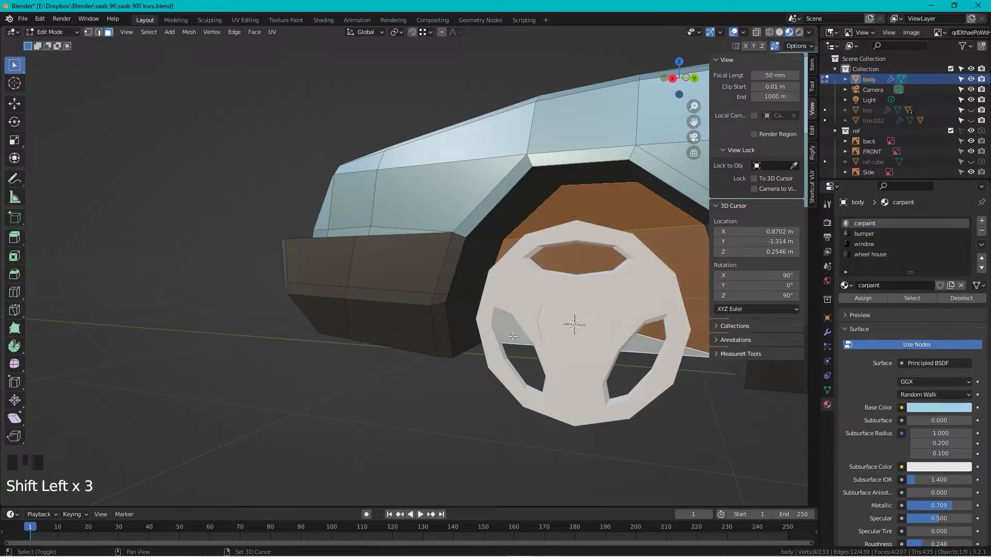
click(871, 255)
click(869, 298)
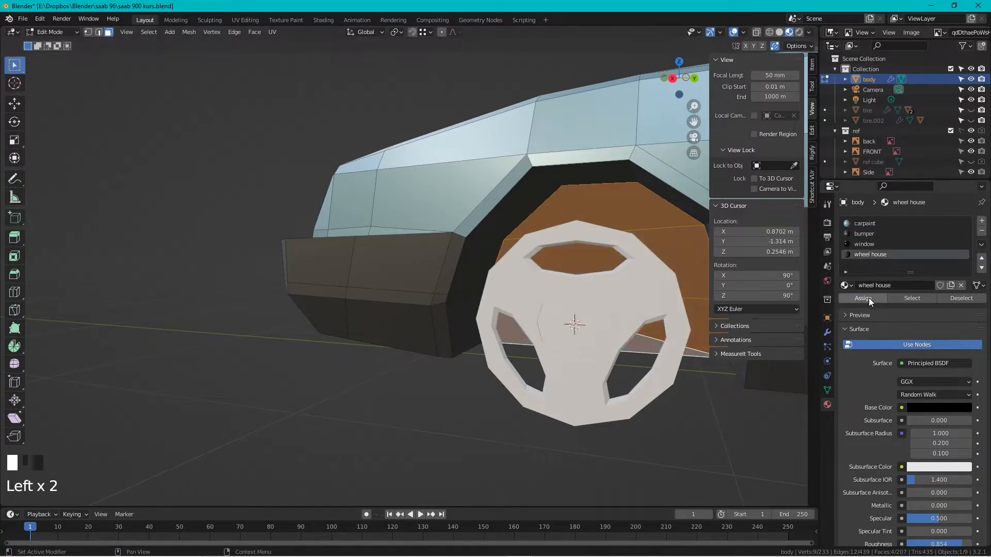
- Leave mesh editing of the body and unhide the tire and tire.002 objects
scroll(504, 257, down, 4)
middle_drag(490, 261, 504, 258)
key(Tab)
shift+middle_drag(558, 284, 255, 255)
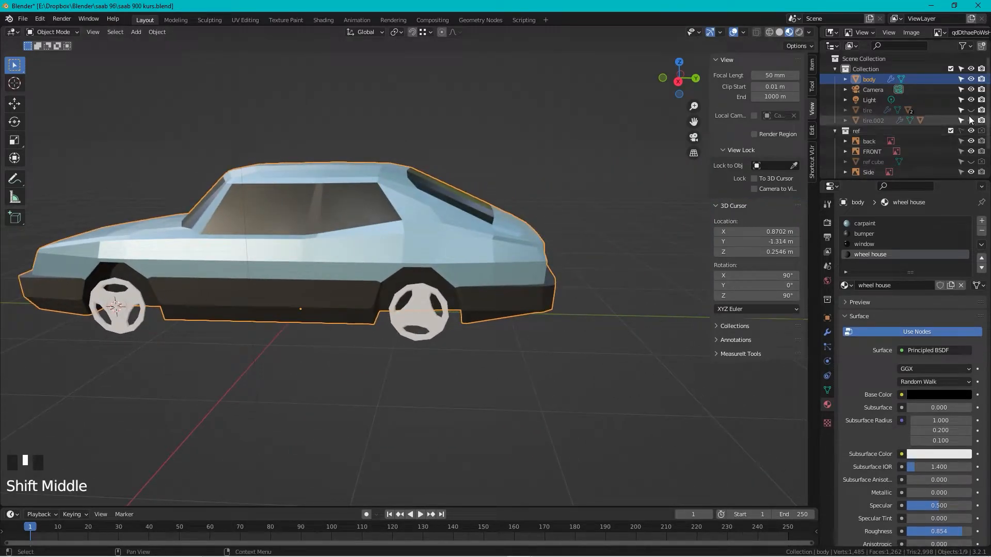
drag(972, 111, 972, 120)
- Create a new material named rubber on the rear tire
shift+middle_drag(327, 258, 384, 272)
scroll(384, 272, up, 3)
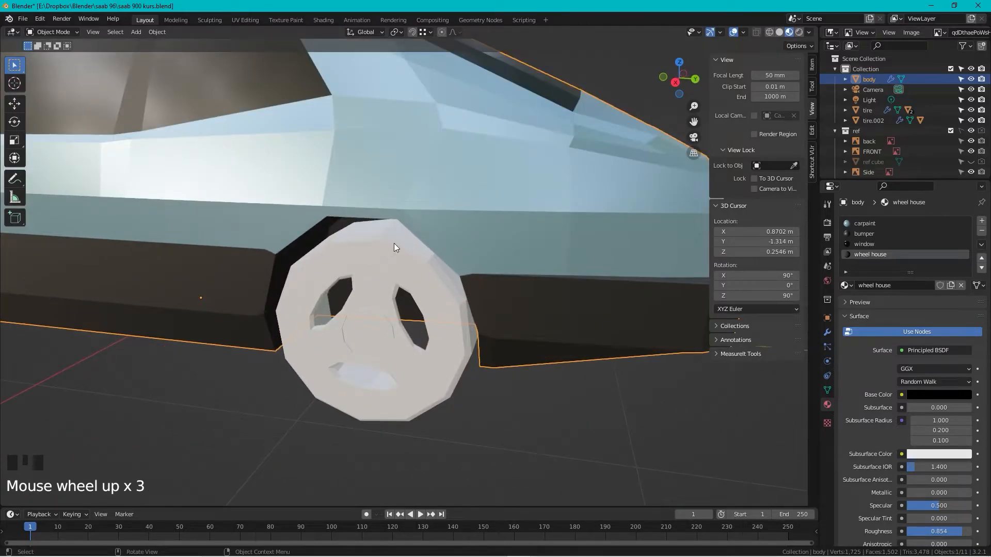
scroll(388, 246, down, 4)
middle_drag(405, 237, 370, 253)
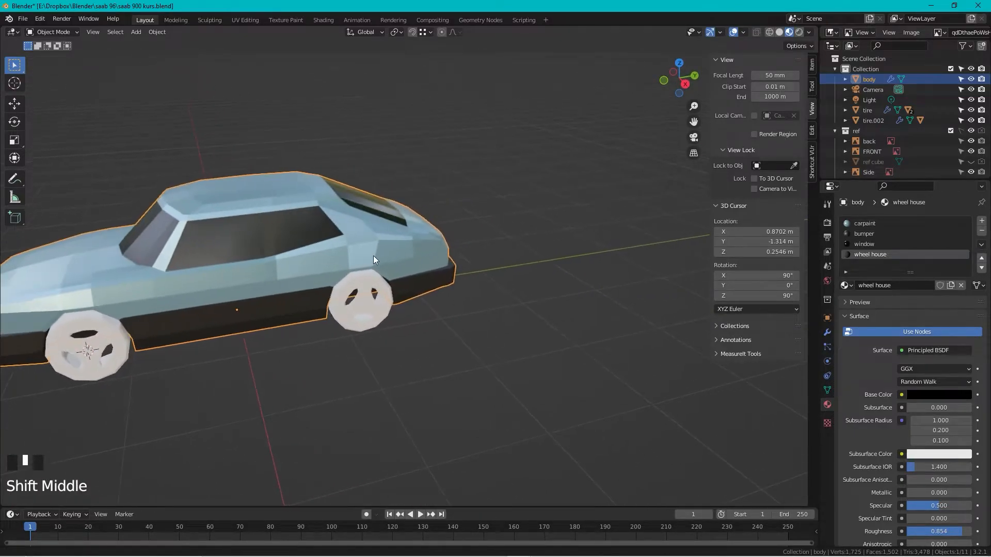
scroll(401, 285, up, 3)
shift+middle_drag(402, 284, 412, 264)
click(414, 261)
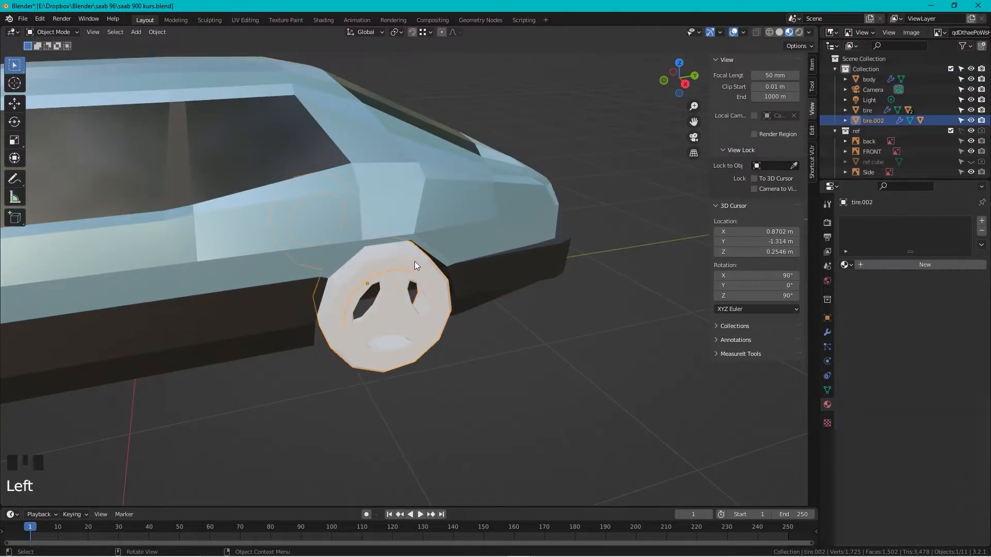
click(926, 266)
click(898, 266)
text(rubbe)
- Set the rubber material's base color to black and deselect the rear tire
click(931, 374)
drag(965, 253, 963, 300)
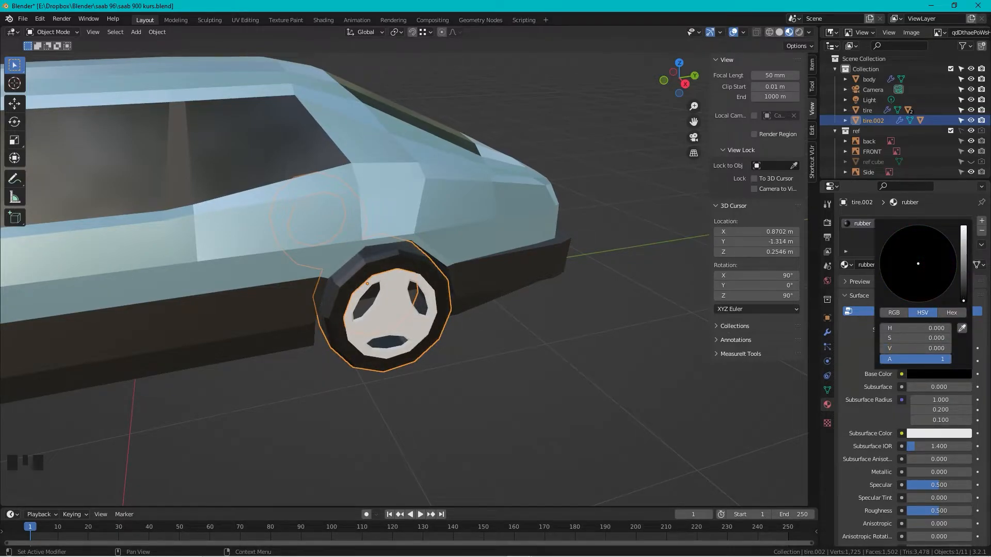
click(419, 379)
- Assign the existing rubber material to the front tire
middle_drag(400, 284, 500, 228)
scroll(598, 204, up, 2)
scroll(598, 205, down, 1)
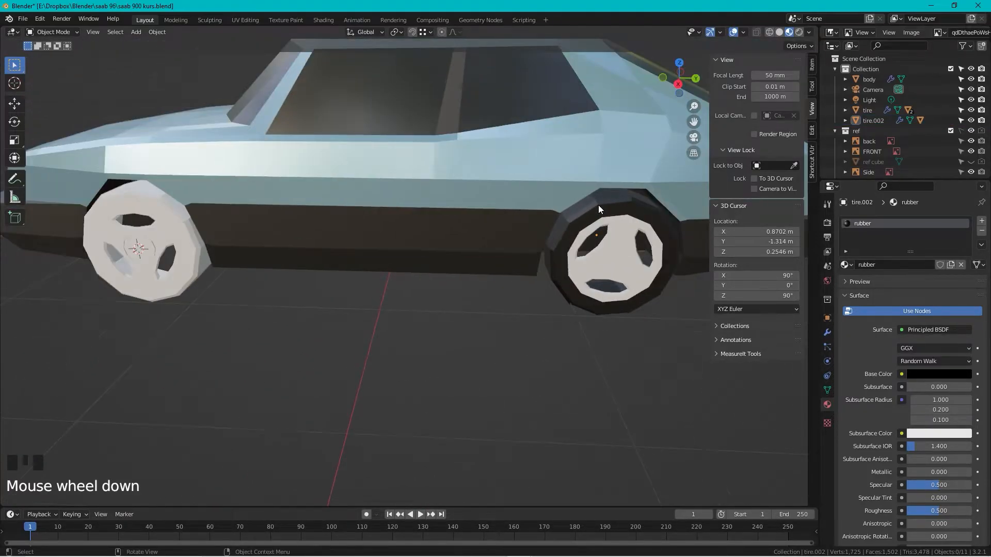
shift+middle_drag(261, 227, 241, 250)
click(232, 225)
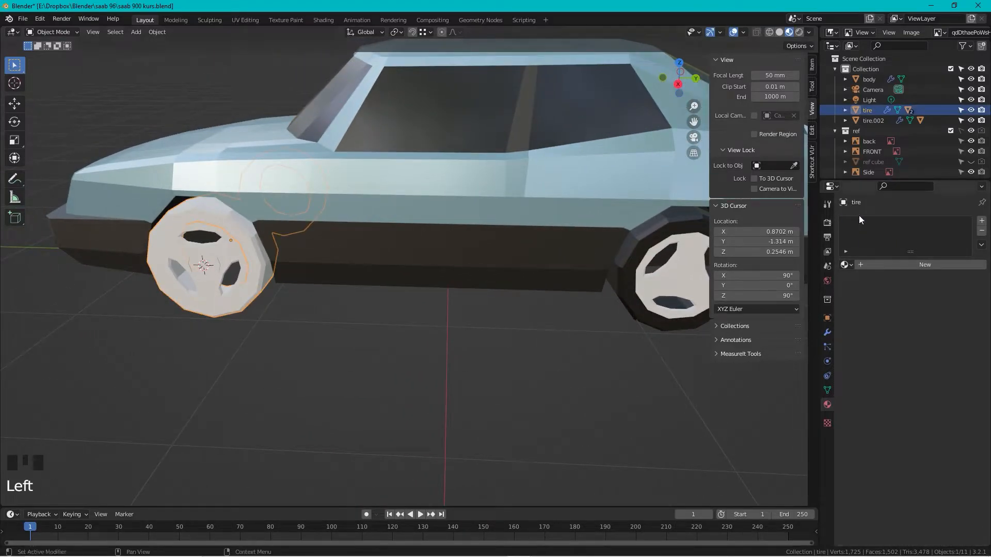
click(847, 264)
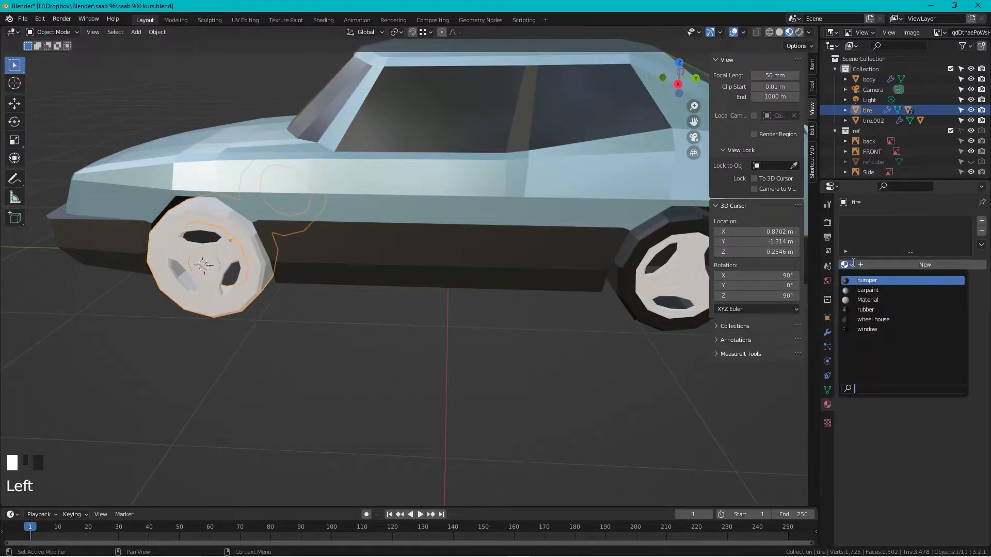
click(875, 309)
- Create a new material named steel on the front rim and set its Metallic value to 1.000
scroll(335, 279, down, 2)
middle_drag(333, 260, 395, 244)
scroll(394, 250, up, 2)
click(399, 257)
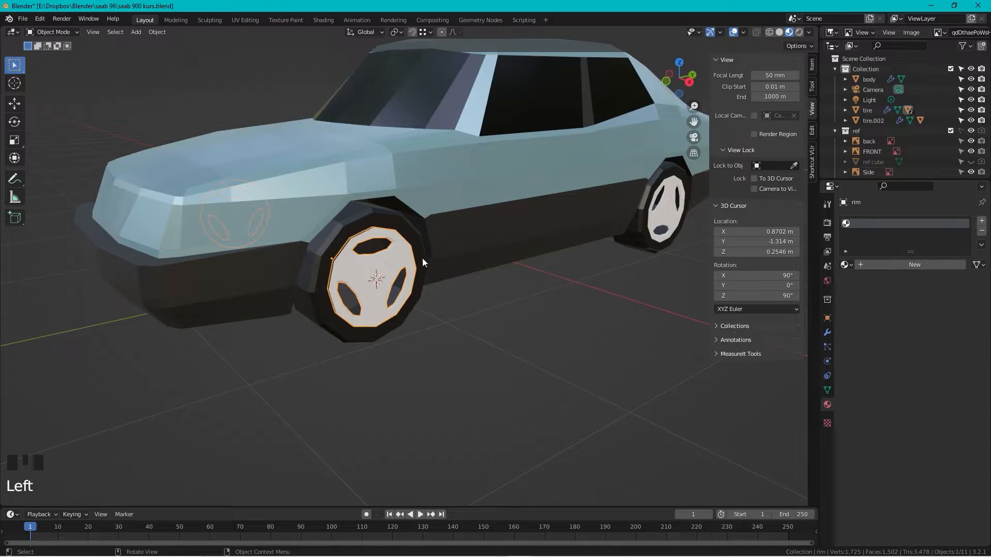
click(875, 264)
click(888, 265)
text(steel)
key(Return)
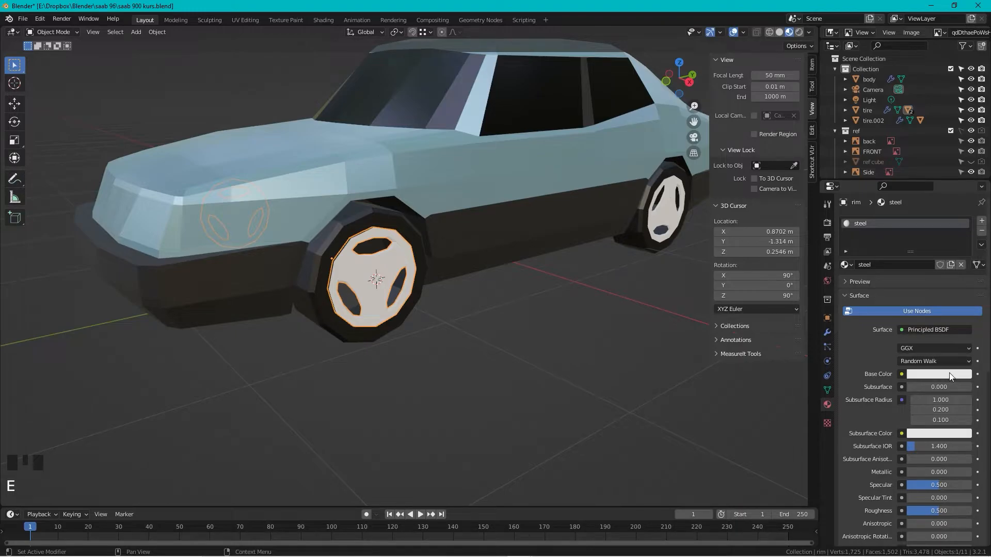
drag(918, 476, 970, 476)
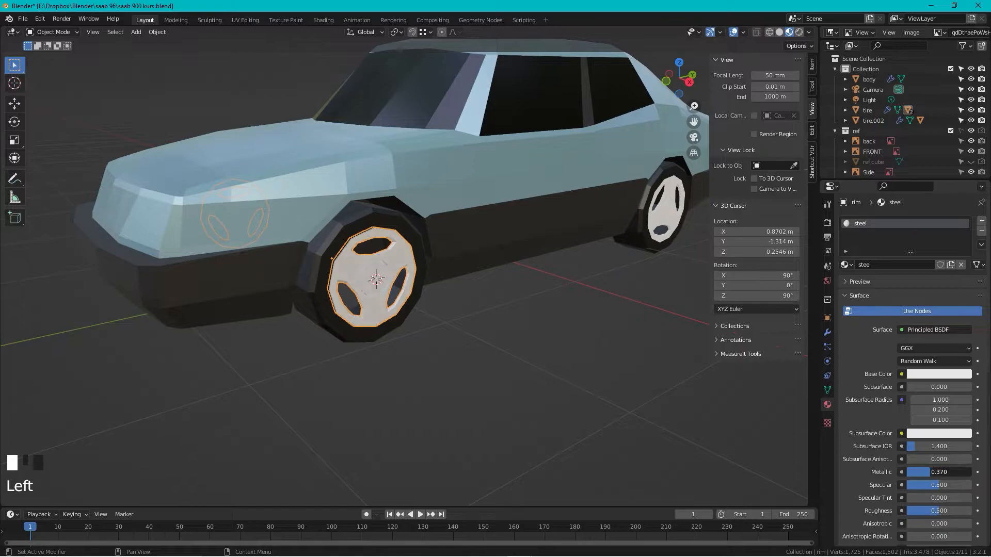
- Assign the existing steel material to the rear rim
scroll(519, 319, down, 2)
middle_drag(518, 316, 438, 268)
scroll(414, 267, up, 2)
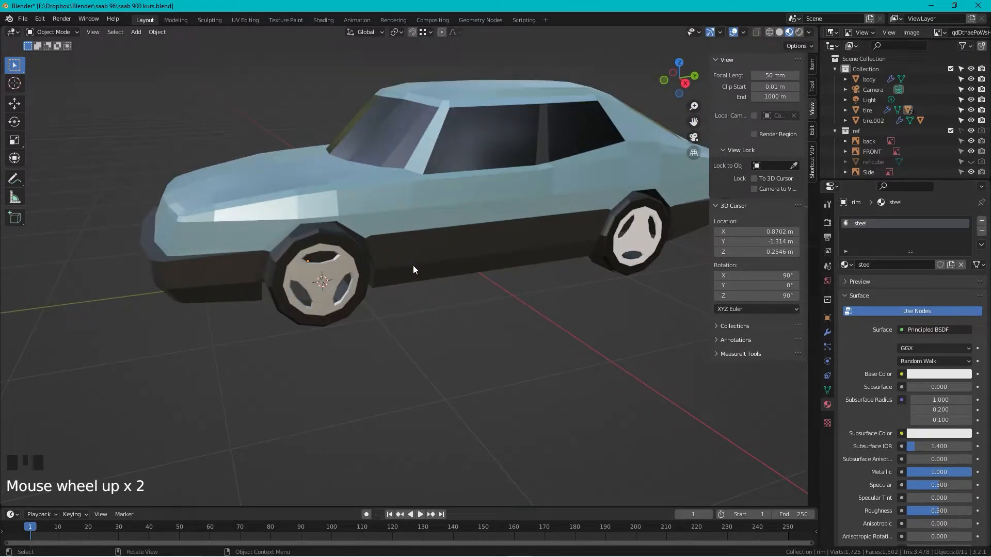
click(635, 243)
click(846, 265)
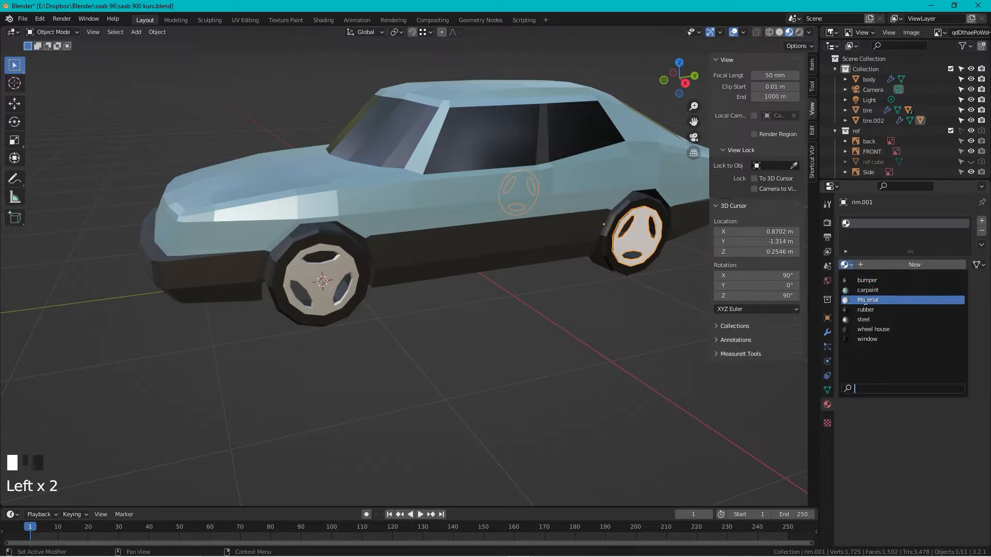
click(863, 319)
- Switch to the front view in solid shading and open the car body for mesh editing
middle_drag(510, 318, 500, 277)
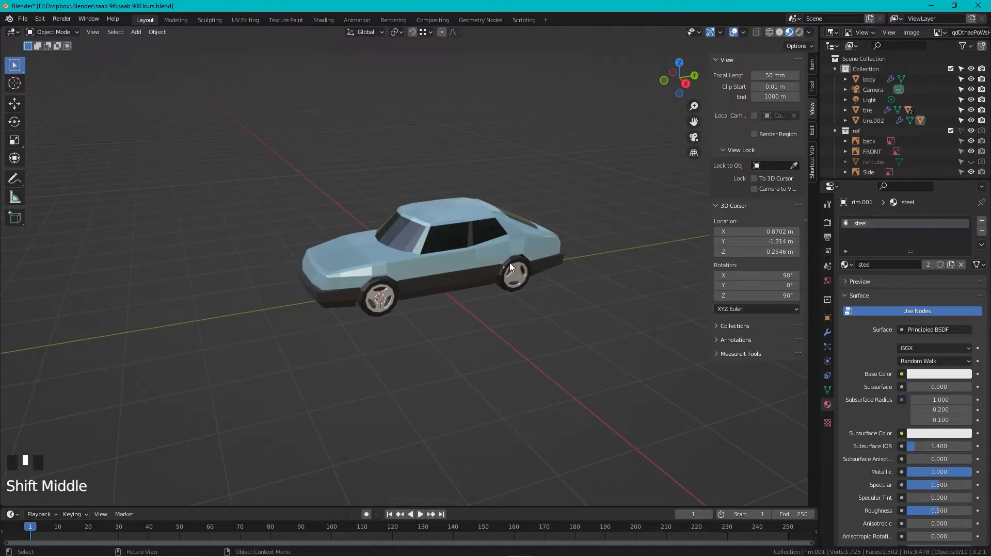
scroll(323, 281, up, 4)
shift+middle_drag(246, 290, 212, 274)
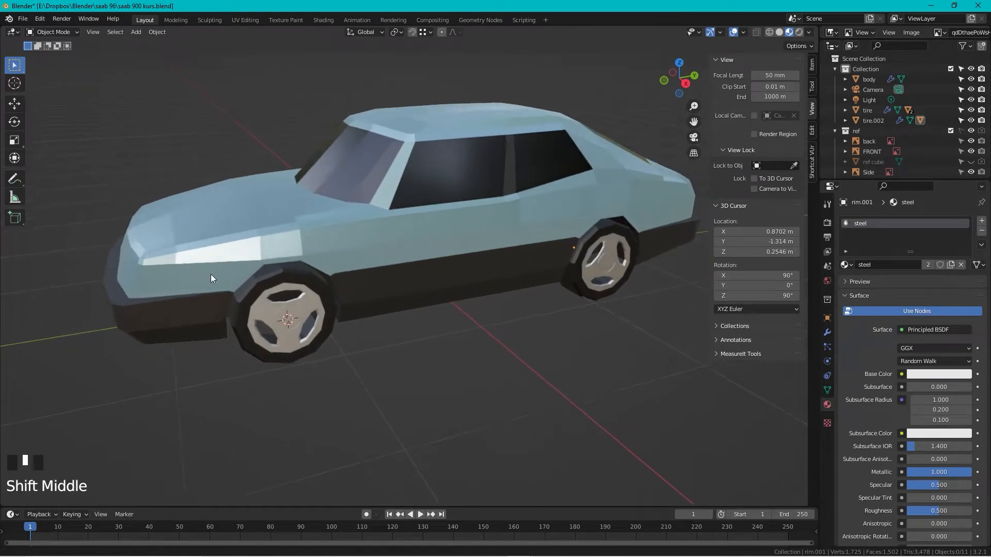
click(365, 260)
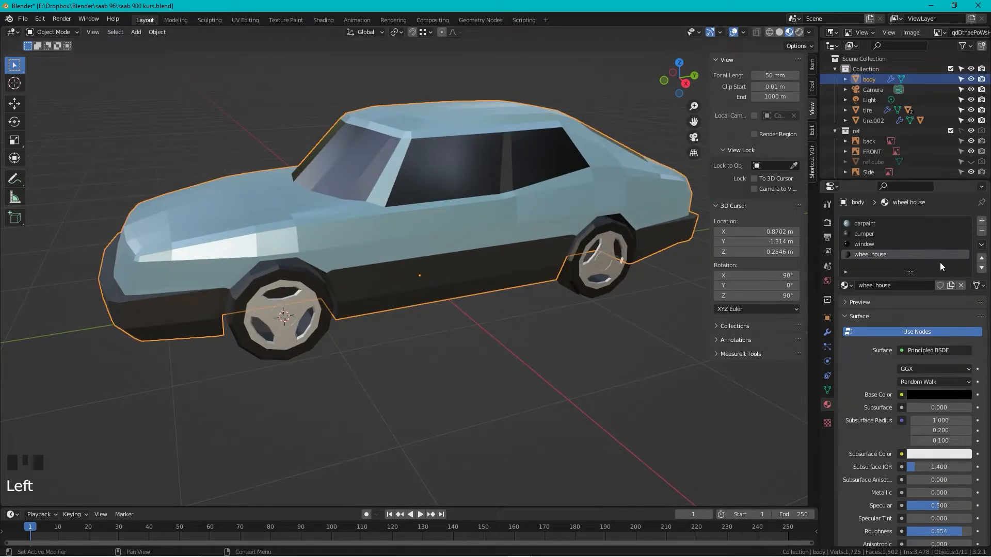
shift+middle_drag(246, 287, 414, 307)
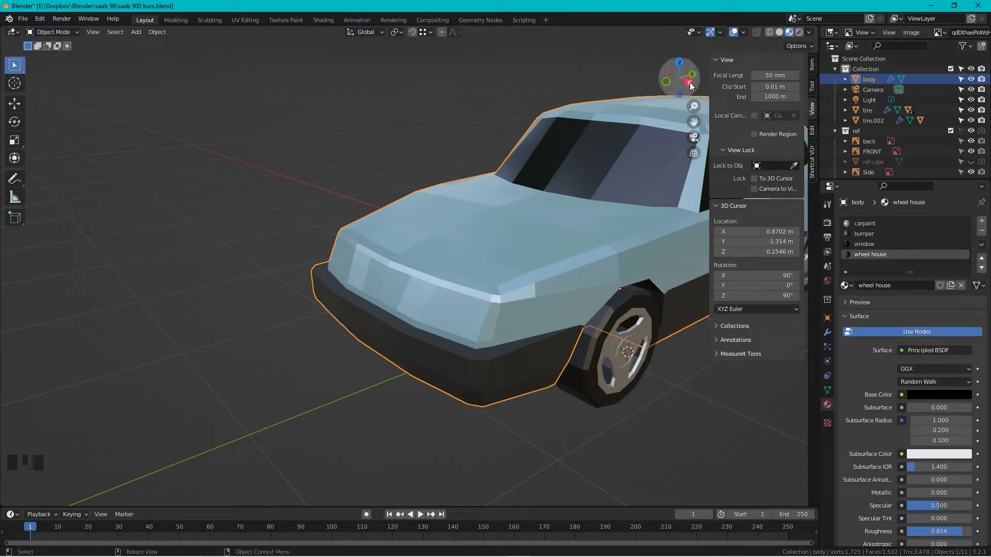
click(666, 81)
click(779, 32)
scroll(664, 181, up, 3)
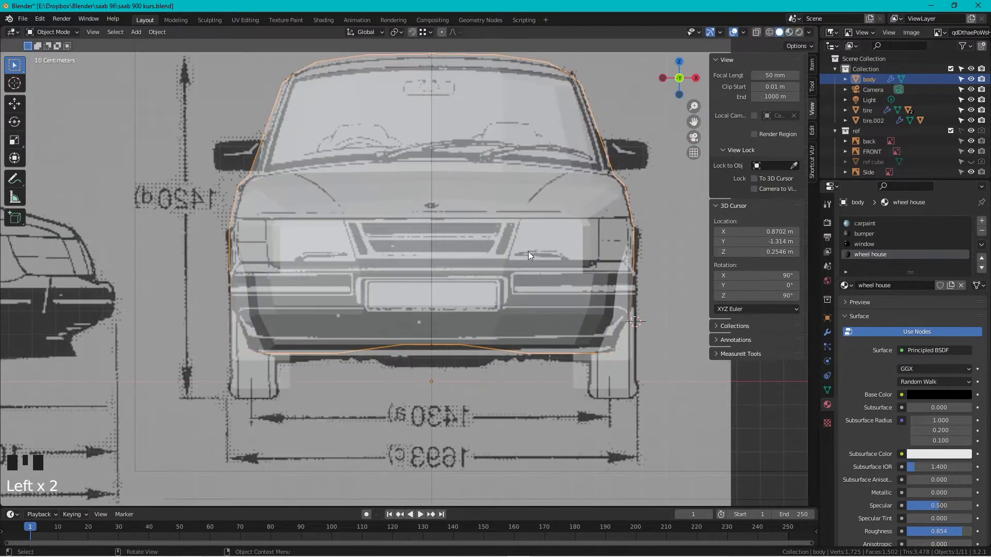
key(Tab)
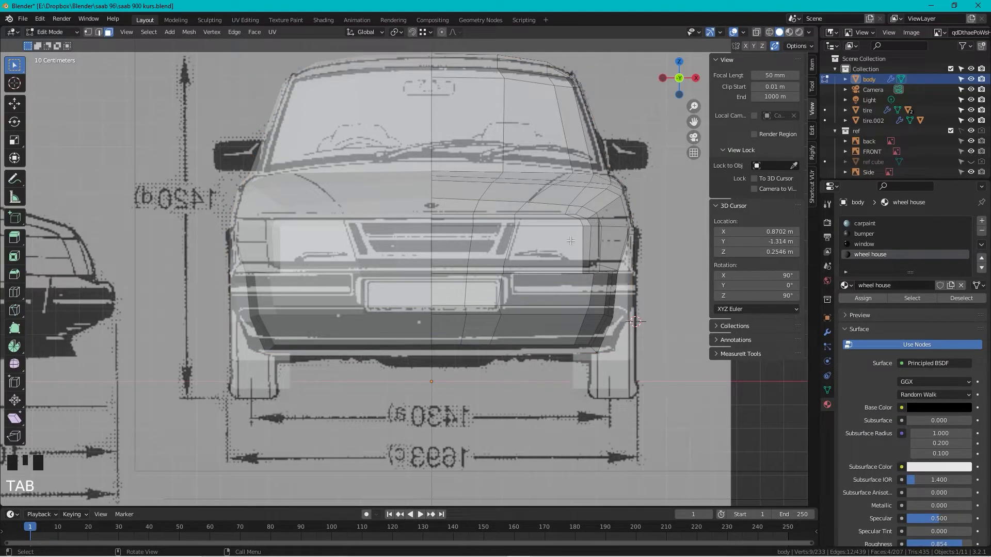
- Select only the headlight's large front face and the narrow corner face next to it on the car body
click(570, 241)
shift+click(589, 243)
shift+click(596, 242)
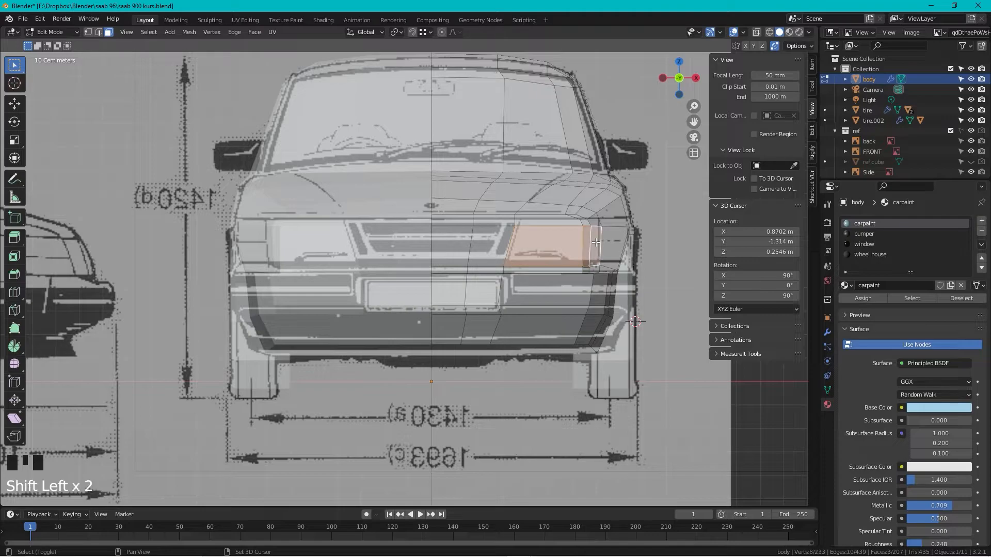
scroll(596, 242, down, 3)
middle_drag(596, 243, 517, 233)
scroll(494, 265, up, 3)
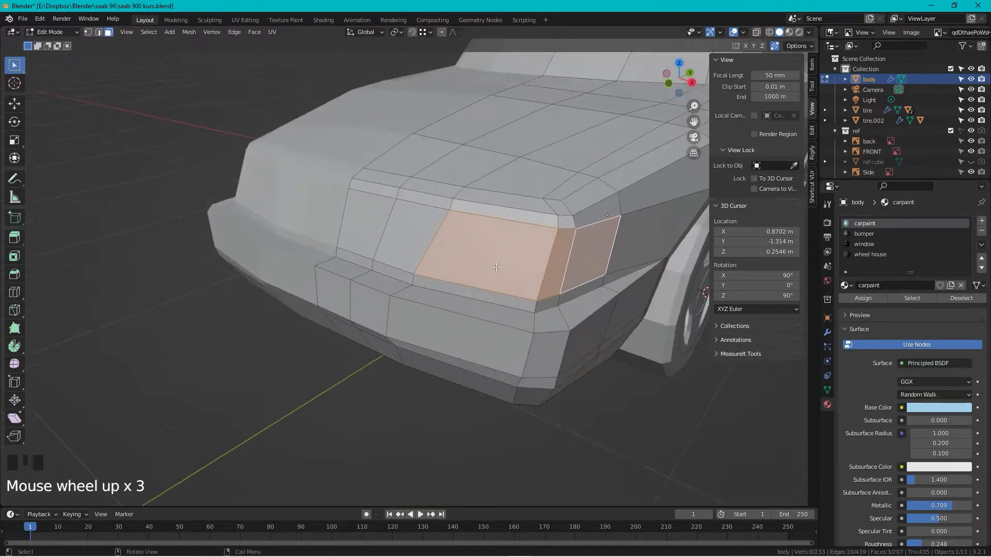
shift+click(605, 244)
scroll(577, 244, down, 3)
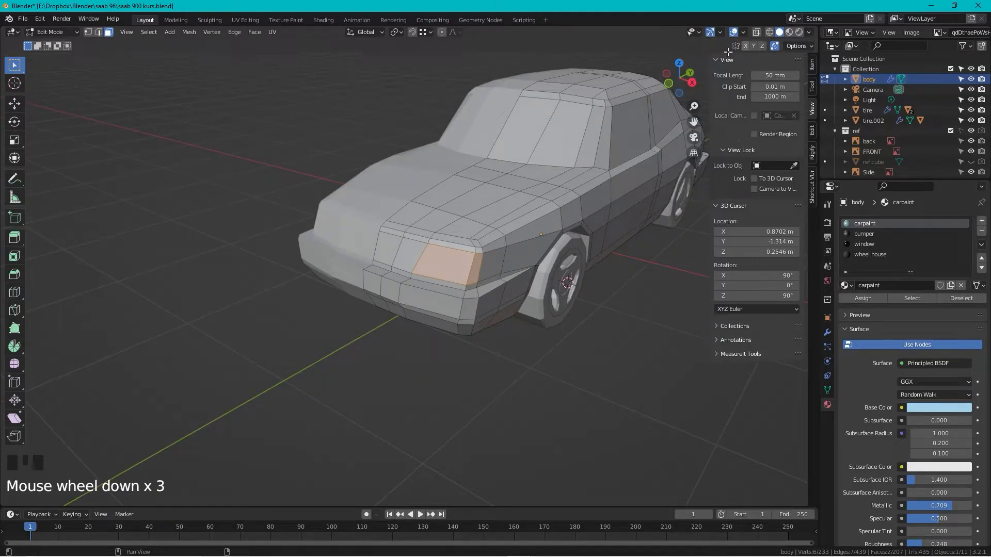
click(667, 84)
click(670, 88)
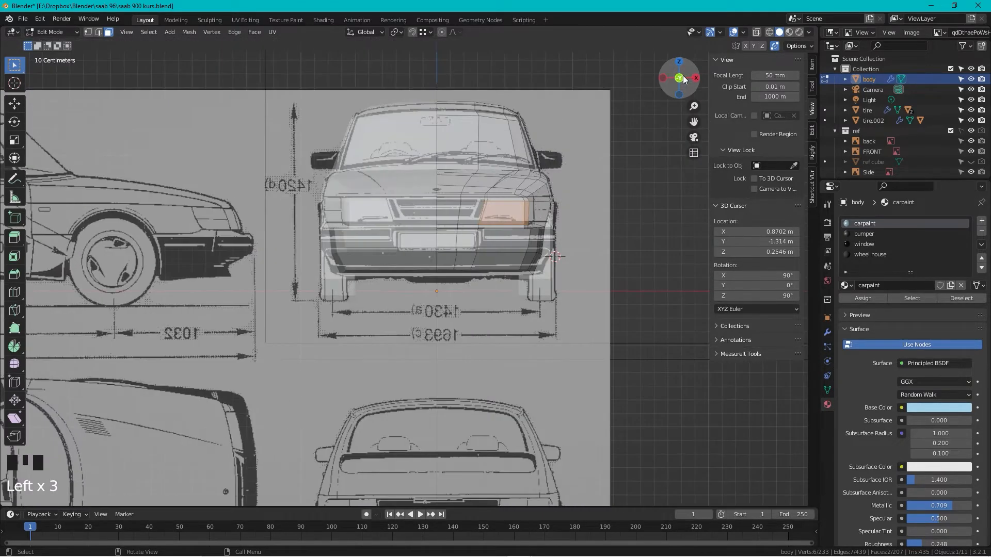
middle_drag(522, 124, 488, 240)
scroll(507, 228, up, 2)
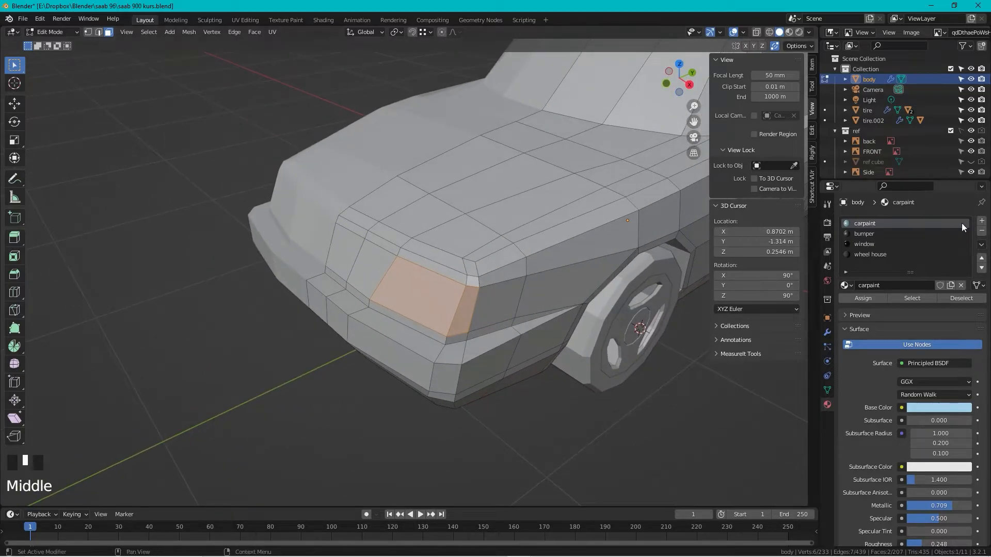
- Add a new material named front light to the body and set its base color to pure white
click(982, 222)
click(889, 285)
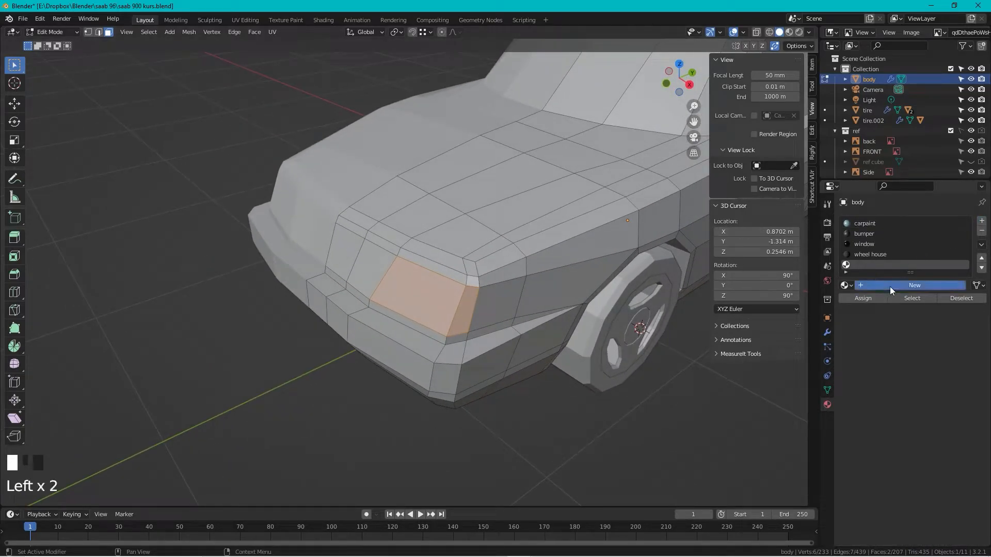
click(889, 286)
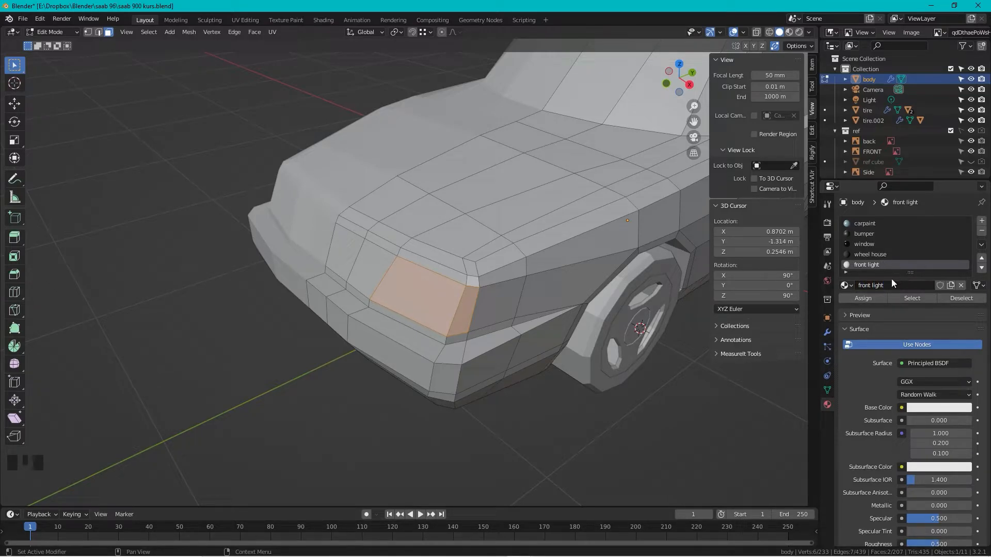
click(966, 409)
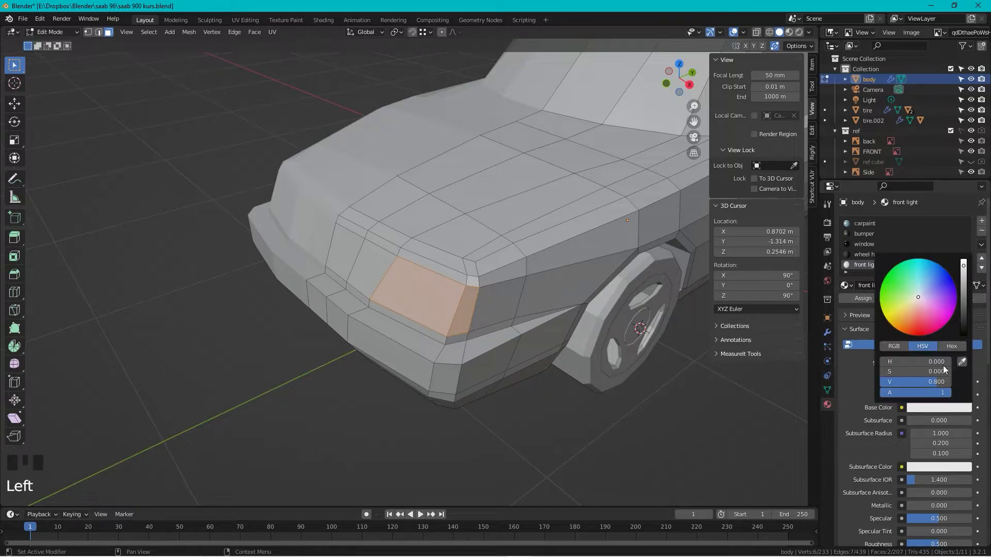
scroll(875, 361, down, 12)
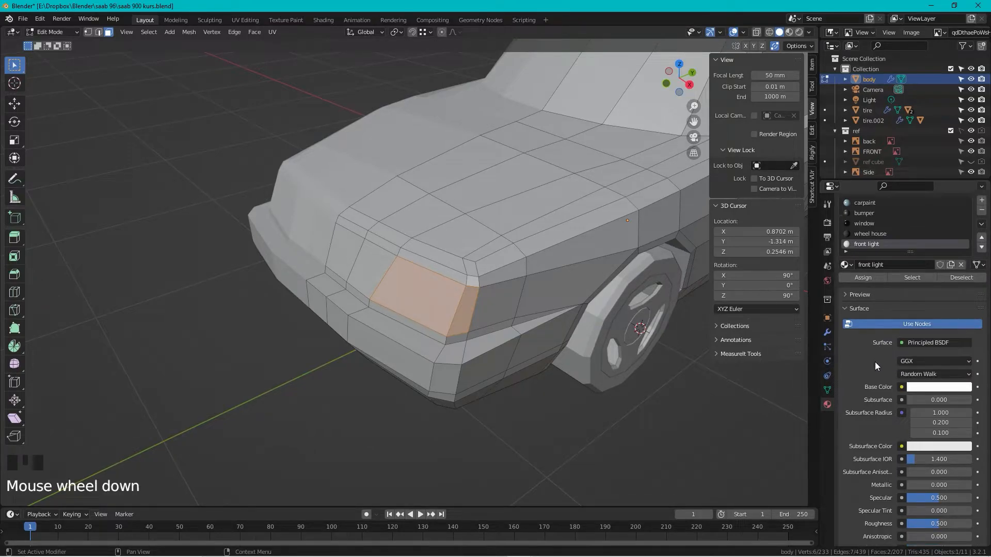
- Give the front light material a pale yellow emission color at full brightness and assign it to the selected headlight faces
click(934, 429)
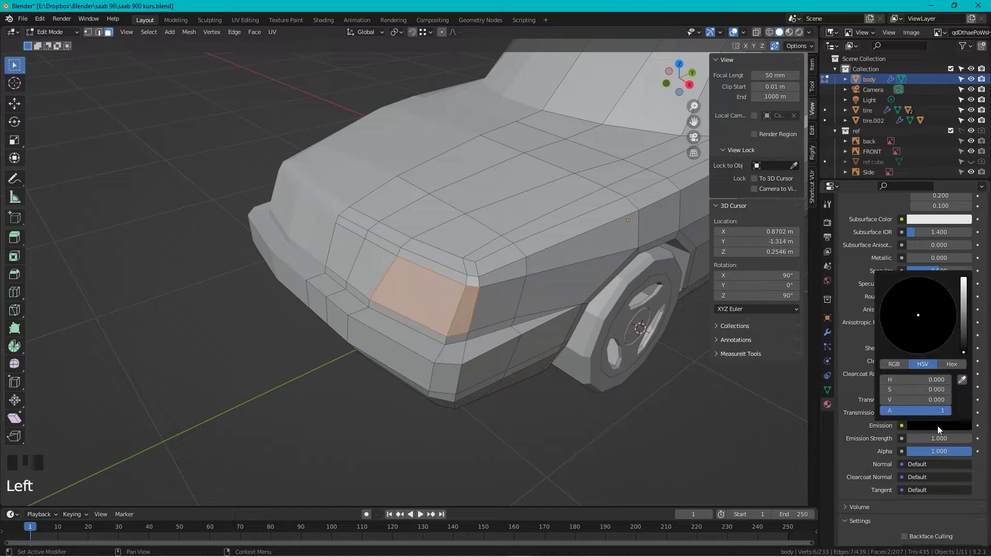
drag(964, 332, 963, 279)
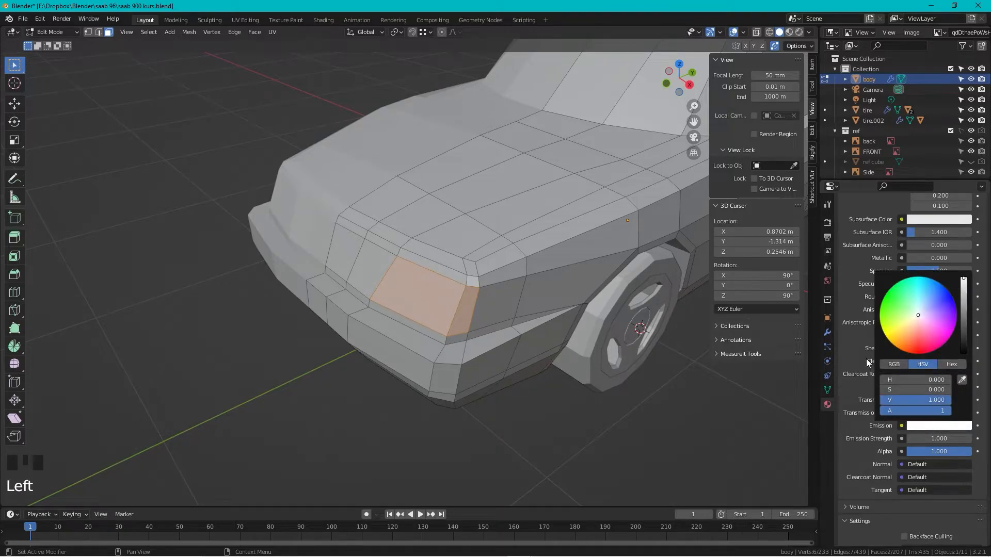
drag(917, 317, 914, 318)
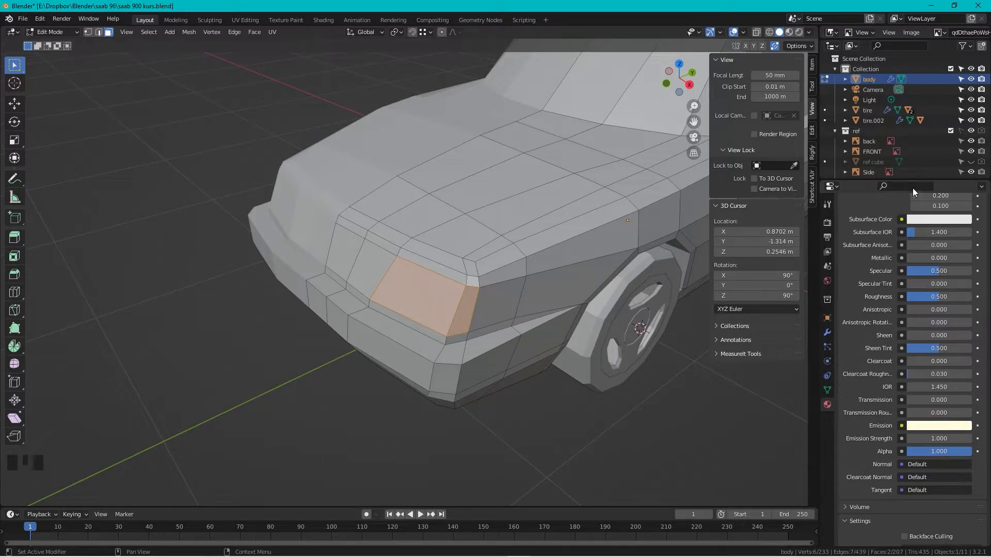
scroll(919, 329, up, 16)
click(868, 299)
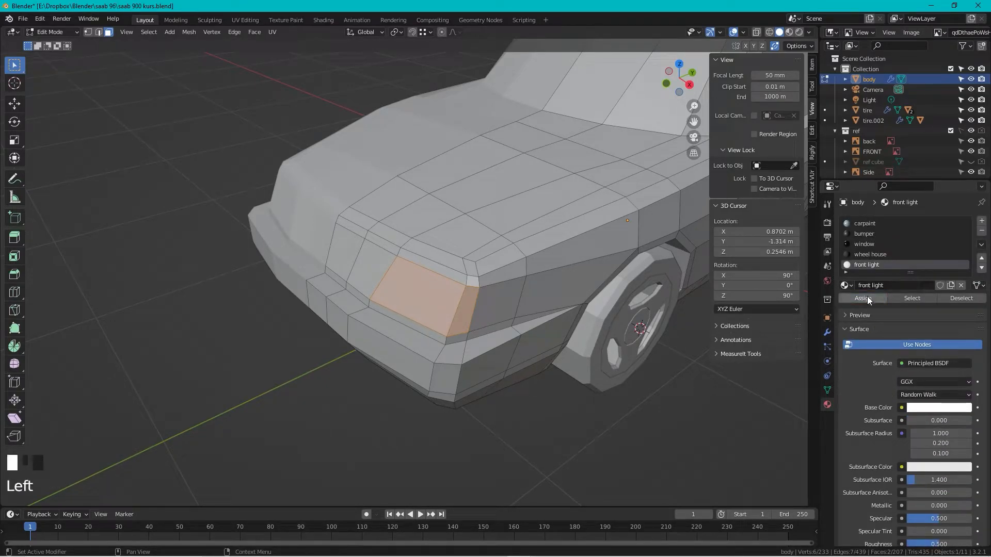
- Display the car in material preview shading and enable Bloom in the Eevee render settings
click(789, 32)
scroll(599, 367, down, 2)
click(649, 381)
middle_drag(391, 250, 405, 227)
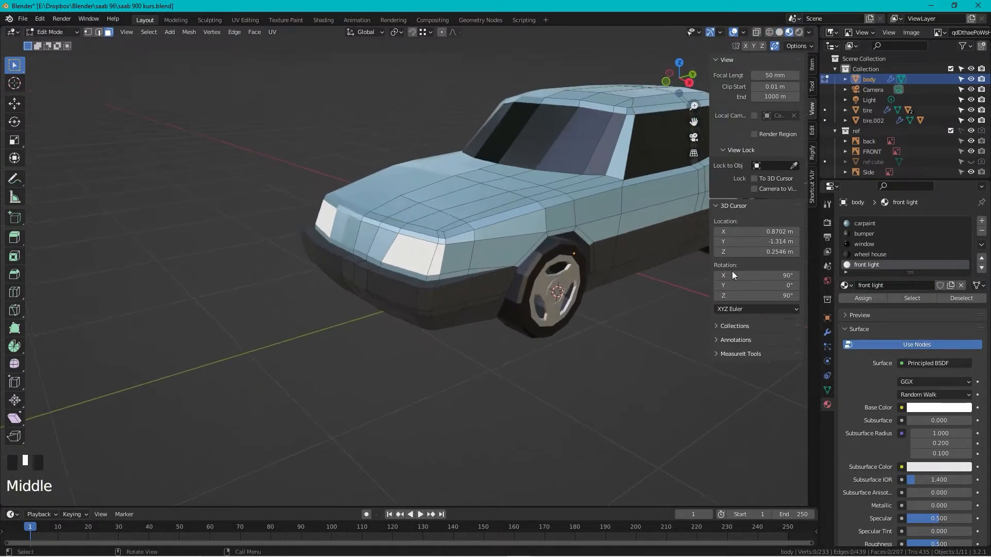
click(828, 222)
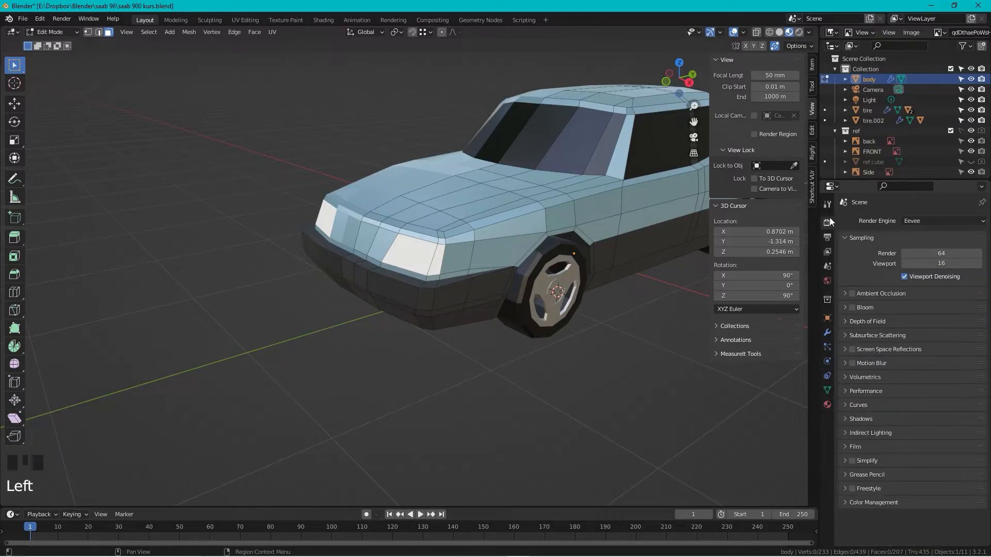
click(853, 307)
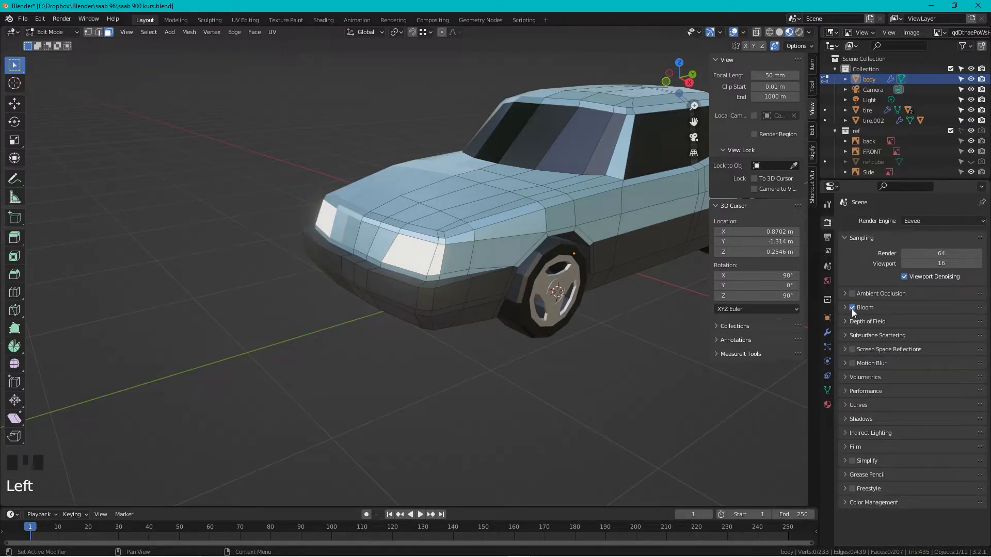
middle_drag(466, 222, 378, 272)
scroll(466, 222, down, 2)
scroll(466, 222, down, 1)
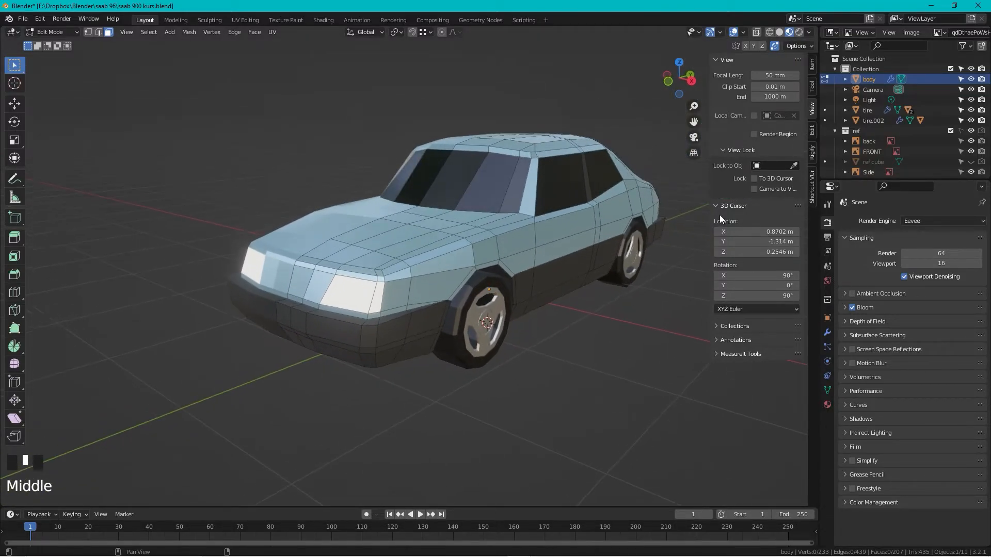
- Set the front light material's Emission Strength to 10
click(369, 293)
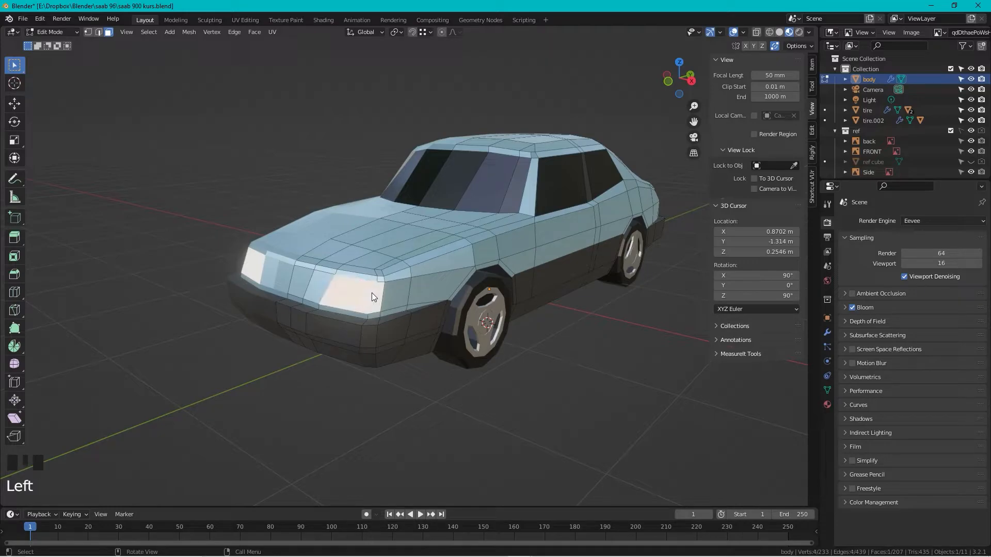
click(828, 405)
scroll(907, 398, down, 13)
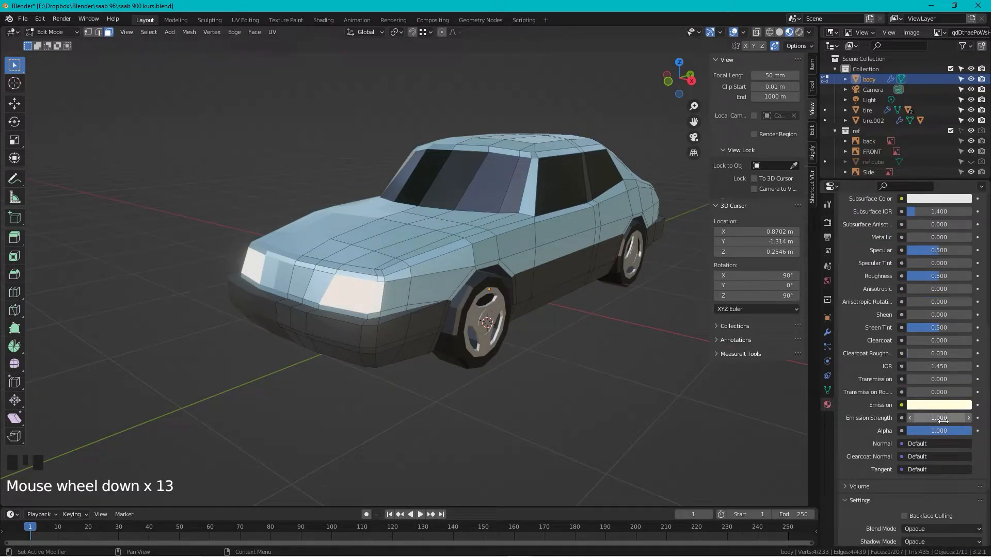
click(943, 418)
text(10)
key(Return)
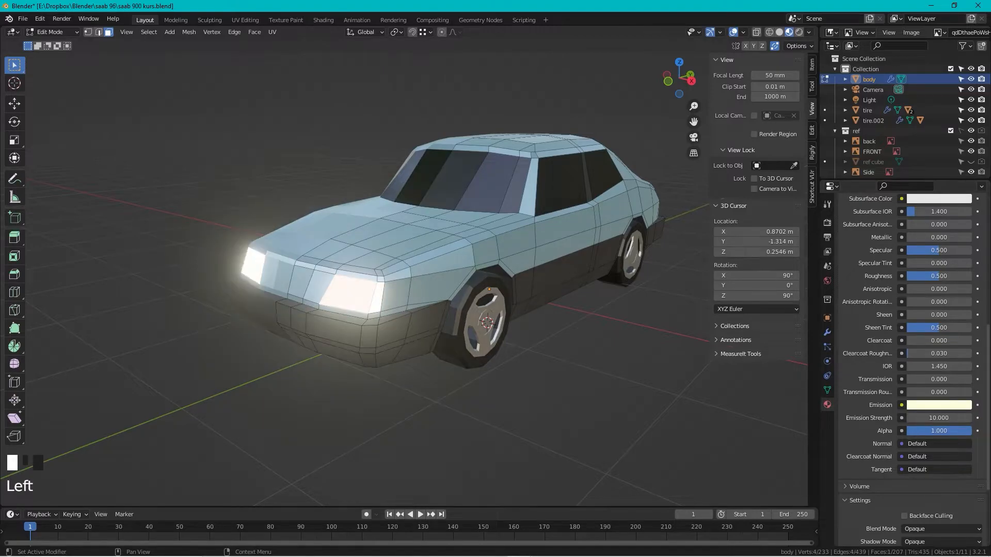
- Compare the headlight with the side reference drawing and select the body face that continues it around the corner
mouse_move(465, 336)
middle_down()
mouse_move(566, 342)
mouse_move(351, 303)
mouse_move(464, 326)
middle_up()
scroll(351, 303, up, 2)
scroll(424, 282, up, 2)
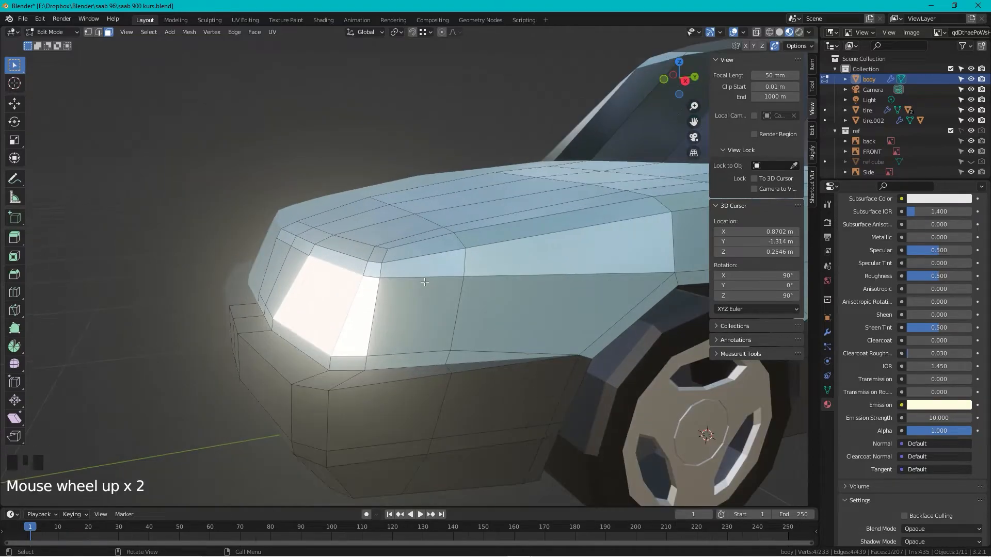
click(685, 81)
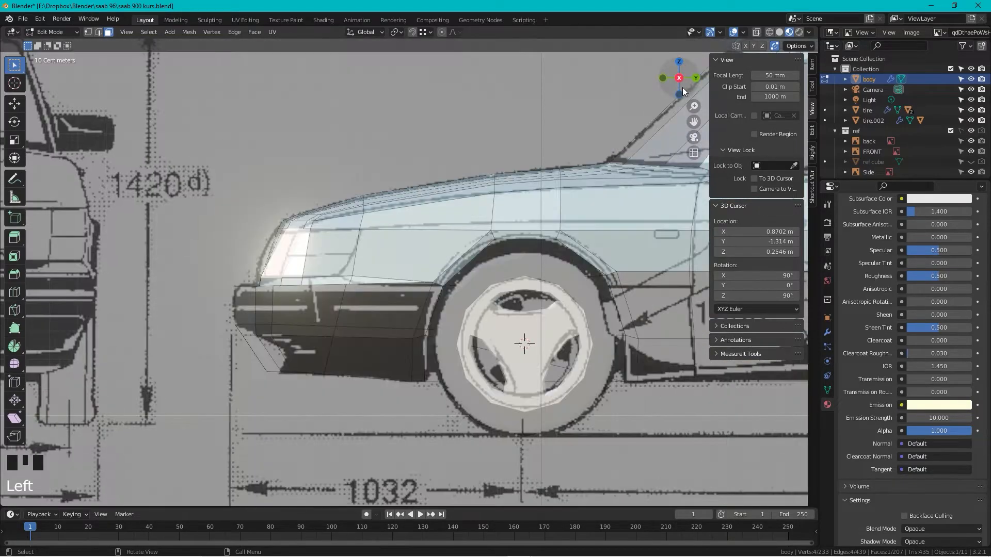
middle_drag(297, 227, 532, 320)
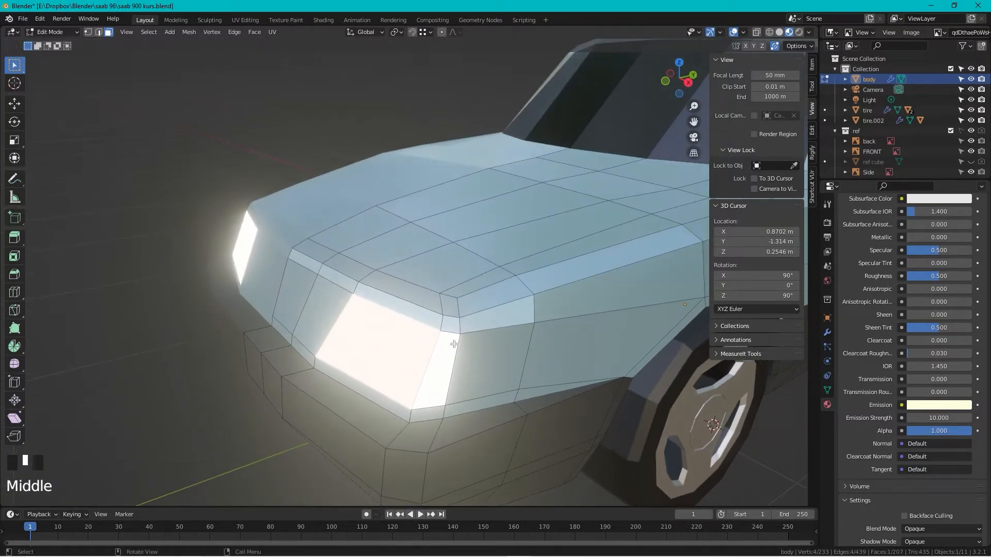
click(534, 319)
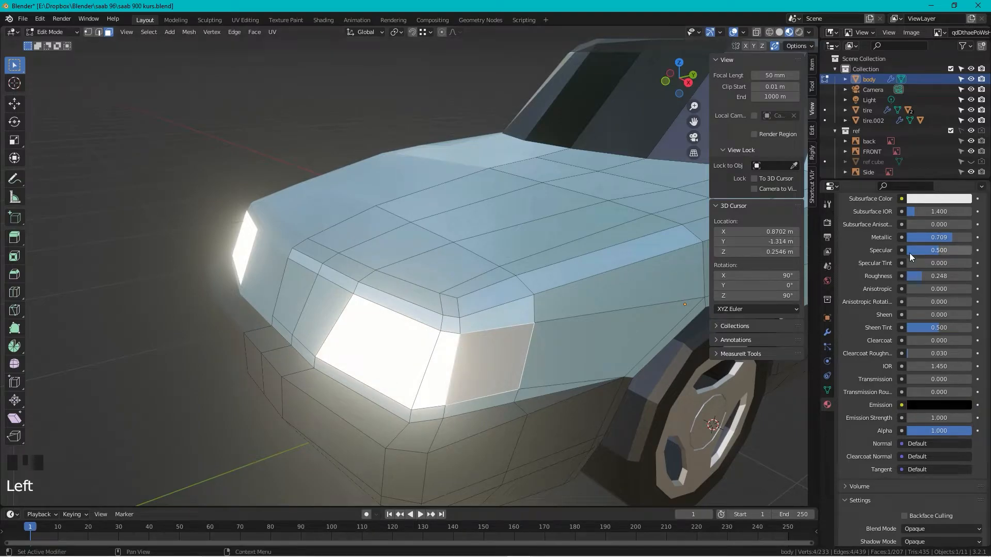
scroll(922, 309, up, 6)
scroll(921, 308, up, 16)
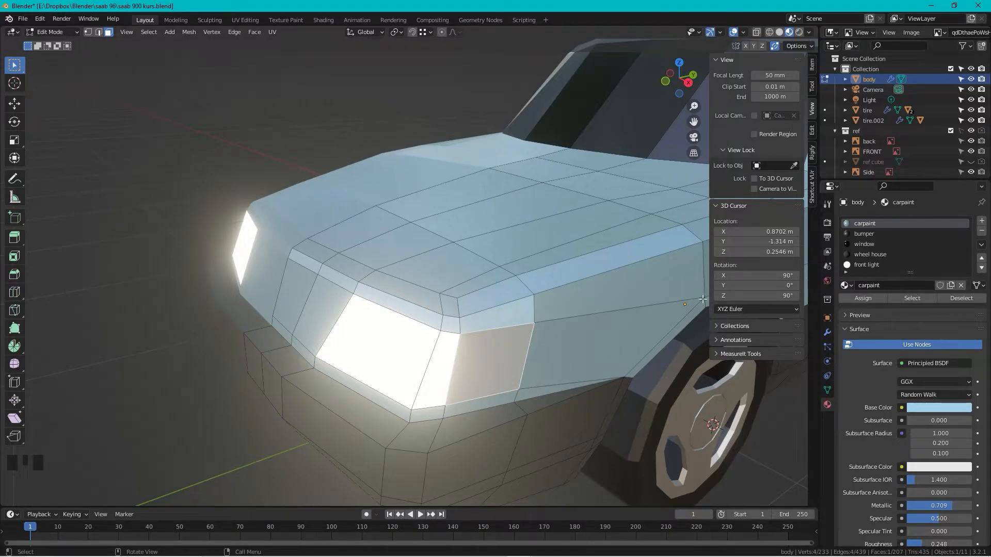
- Enlarge the outliner and the reference image area above it
drag(938, 179, 938, 262)
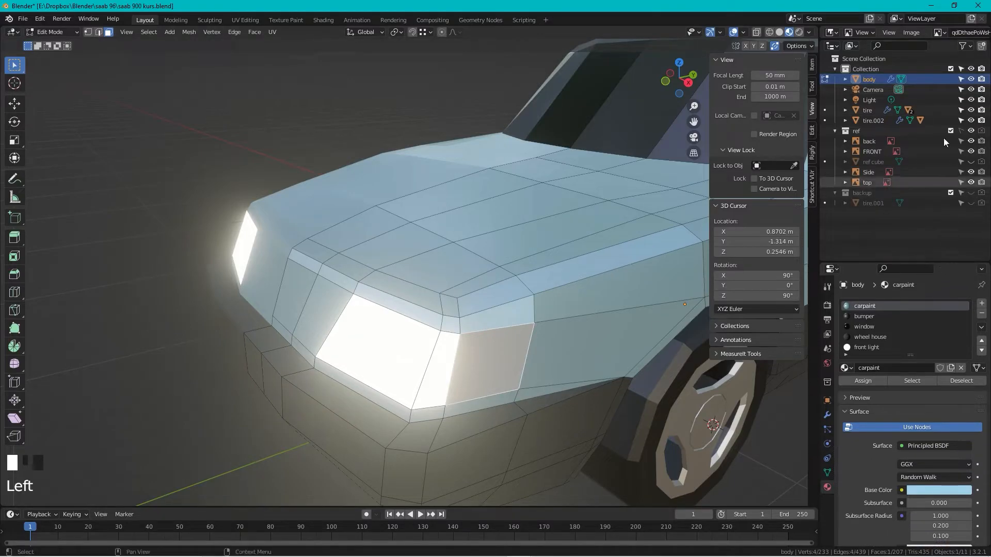
drag(935, 37, 934, 194)
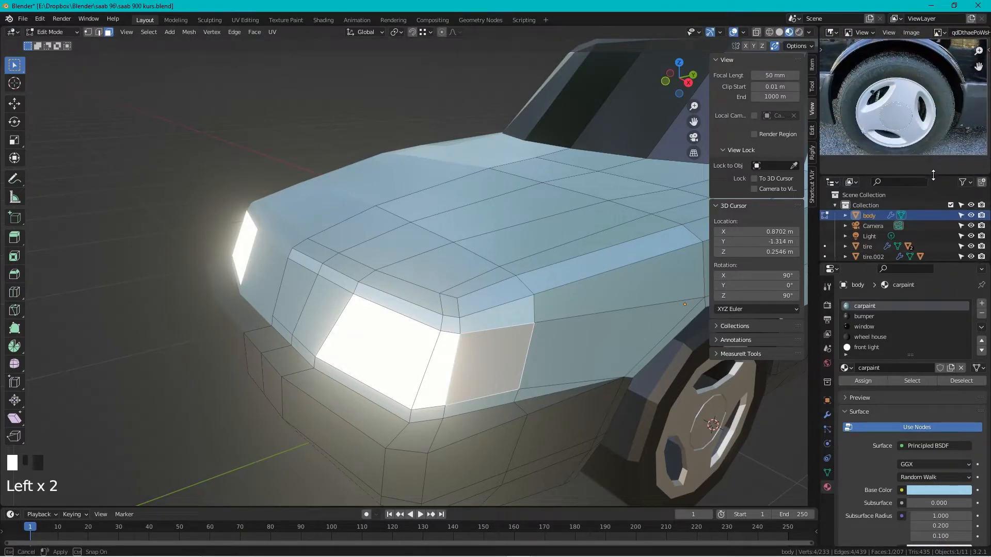
scroll(929, 111, down, 4)
scroll(927, 66, up, 3)
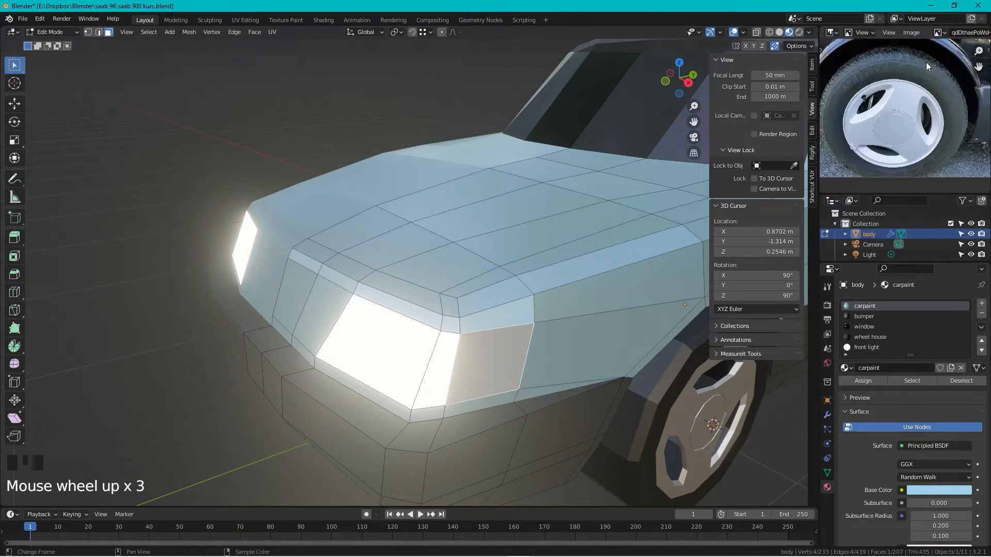
- Open SAAB 900.JPG as the reference photo and centre it on the car's front end
click(912, 36)
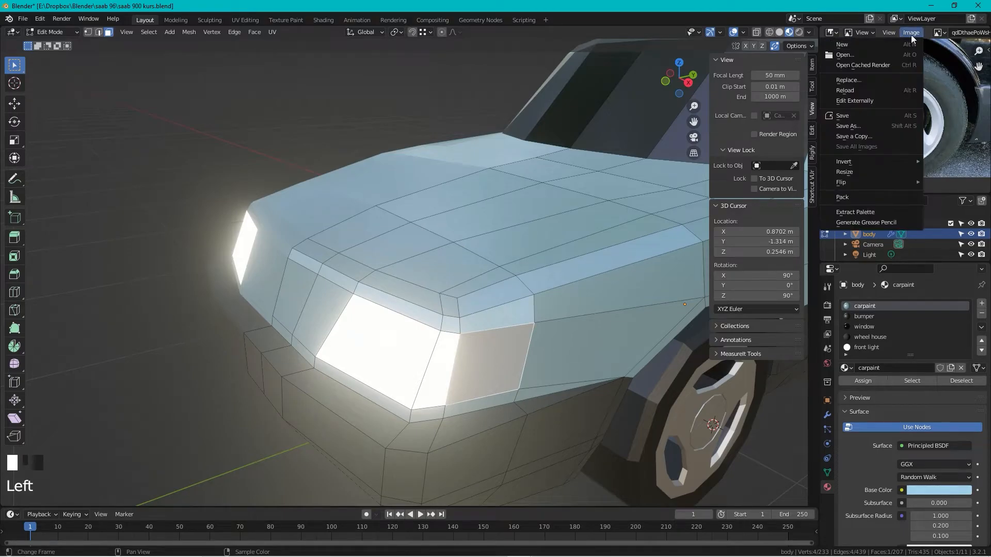
click(886, 51)
scroll(748, 164, down, 3)
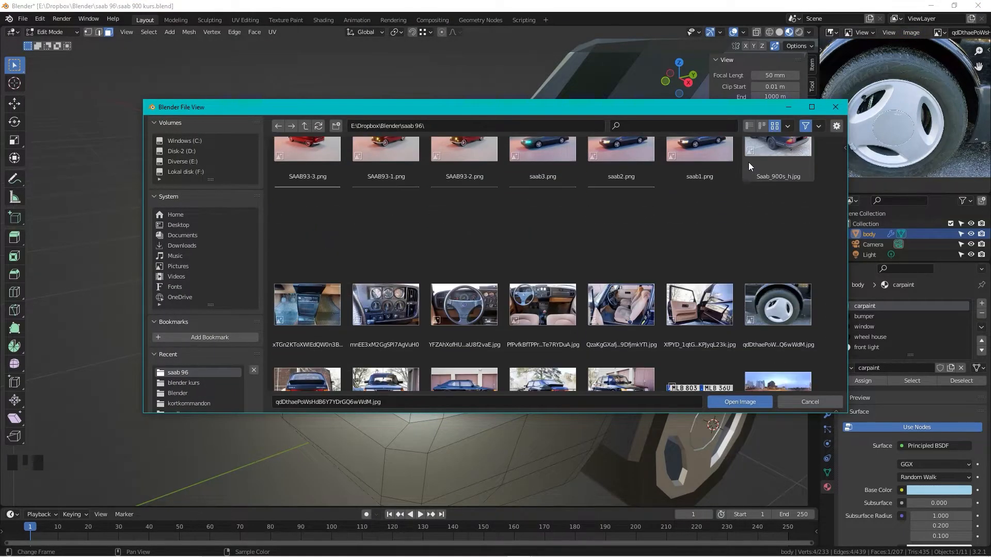
scroll(748, 164, down, 3)
click(621, 327)
click(732, 402)
shift+middle_drag(849, 111, 888, 98)
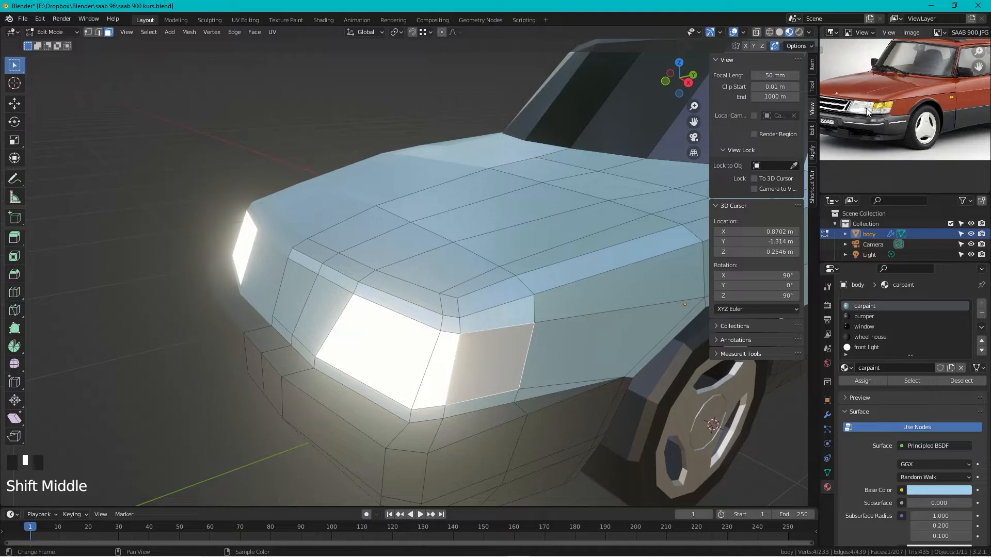
- Add one centered horizontal loop cut through the headlight and the side faces beside it
scroll(465, 310, down, 3)
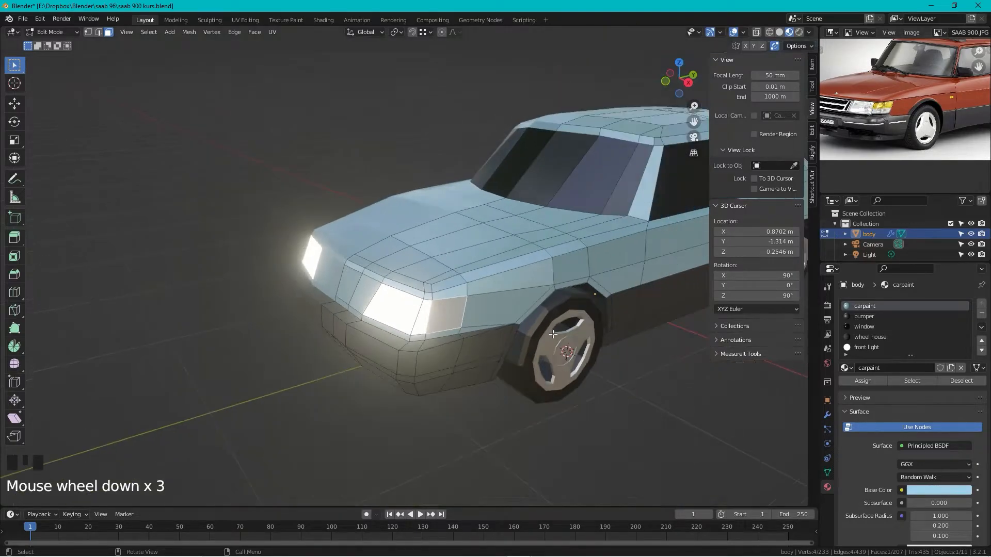
shift+middle_drag(467, 310, 436, 315)
shift+scroll(436, 315, up, 2)
scroll(408, 315, up, 2)
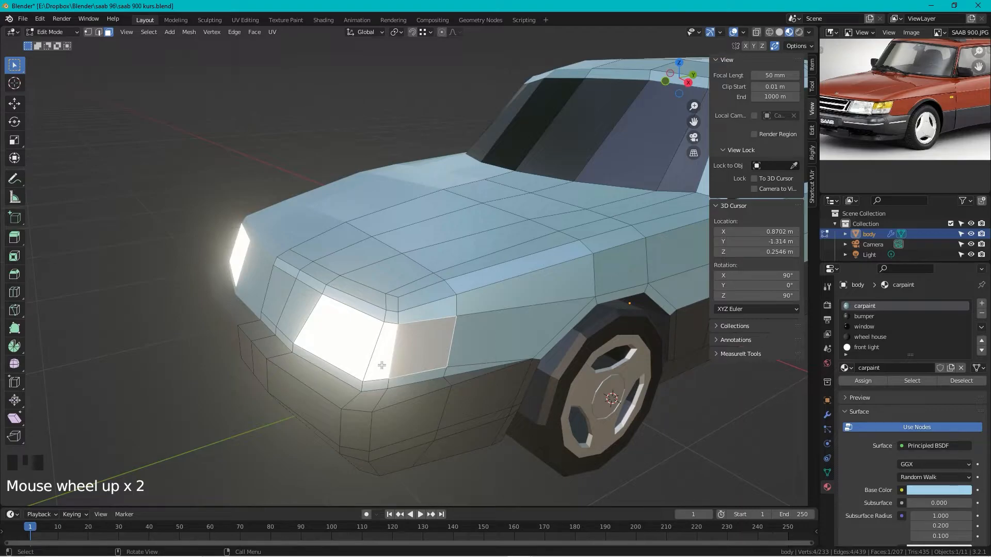
key(ctrl+r)
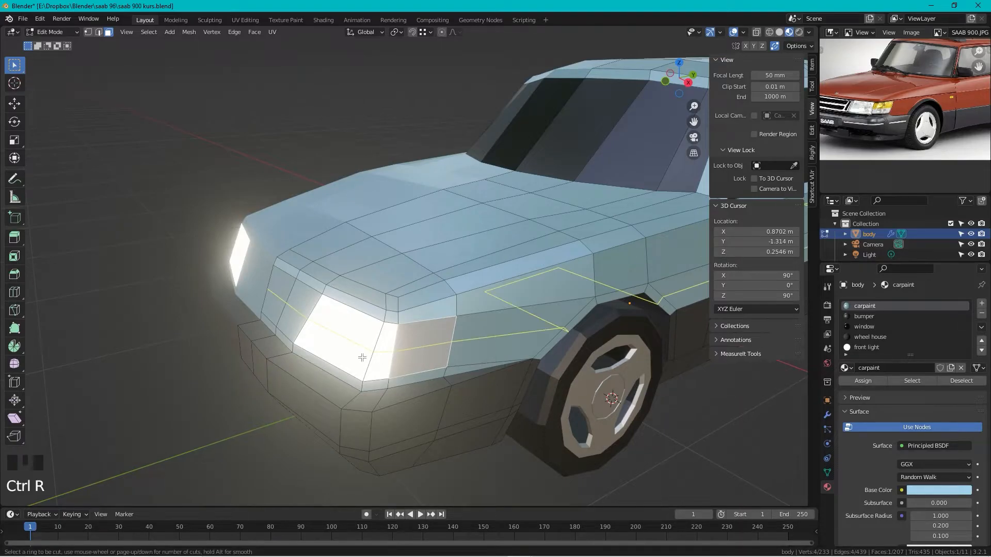
click(369, 357)
right_click(373, 316)
- Select the upper half of the split side face next to the headlight in face selection mode
middle_drag(372, 316, 566, 251)
scroll(566, 251, down, 5)
shift+middle_drag(403, 275, 460, 302)
scroll(553, 281, up, 5)
scroll(460, 302, up, 3)
click(473, 336)
key(3)
click(473, 330)
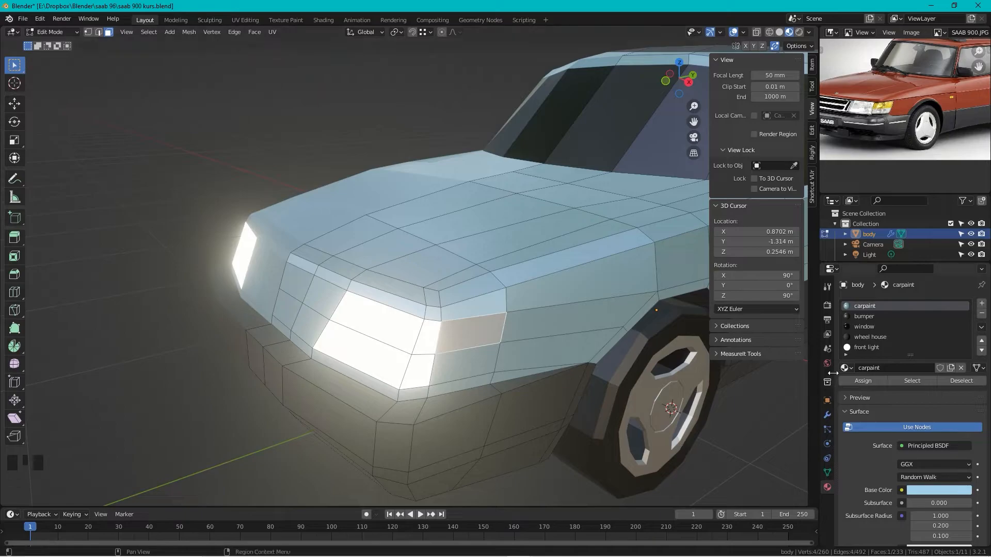
- Assign the front light material to the selected upper side face next to the headlight
click(872, 347)
click(861, 381)
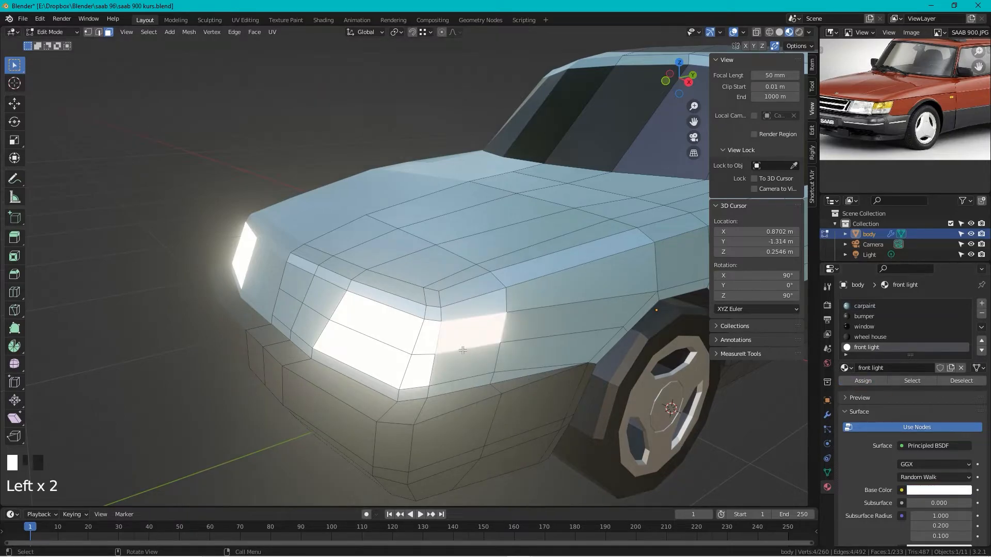
- With the lower side face selected, add a material slot holding a single-user copy of front light and name it turn light
click(881, 306)
scroll(896, 331, down, 3)
scroll(894, 331, up, 3)
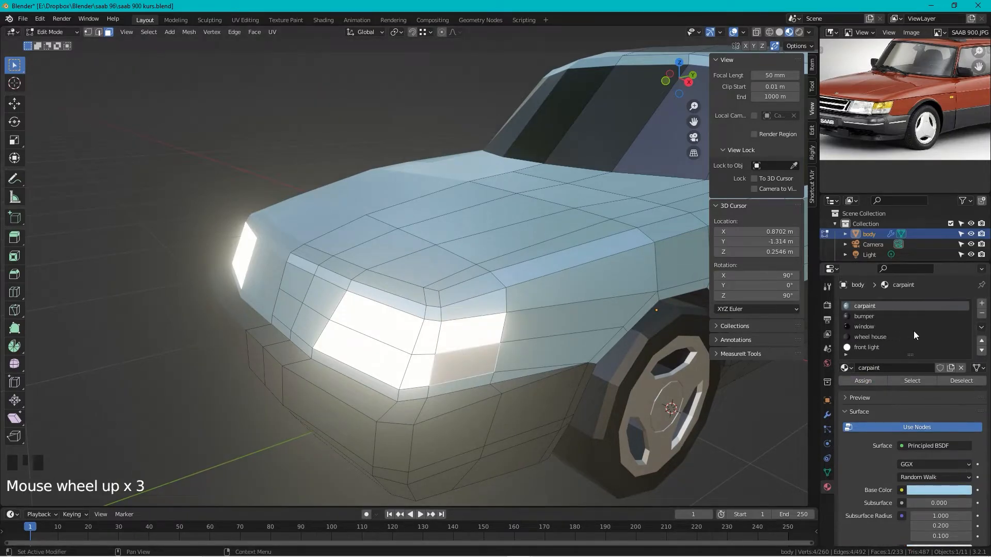
click(982, 306)
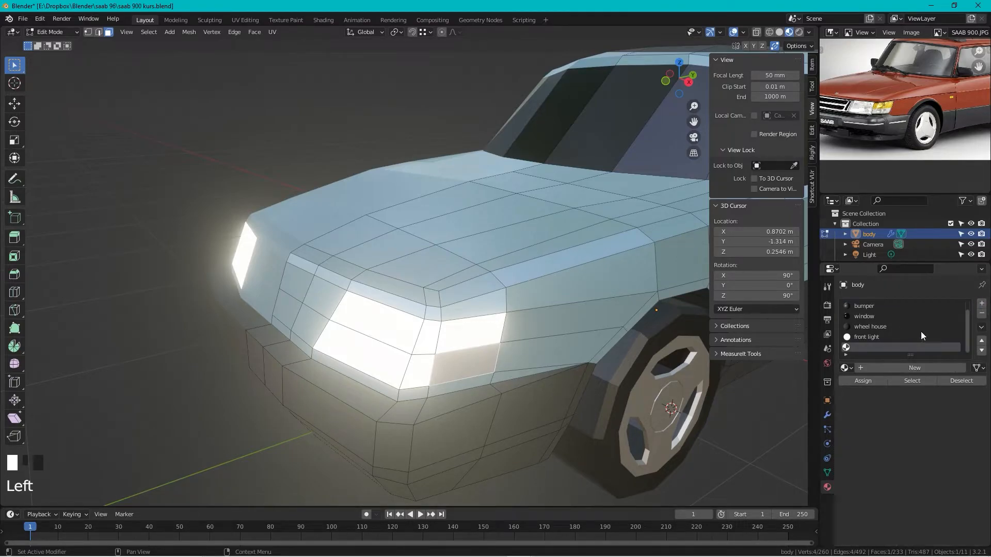
click(849, 367)
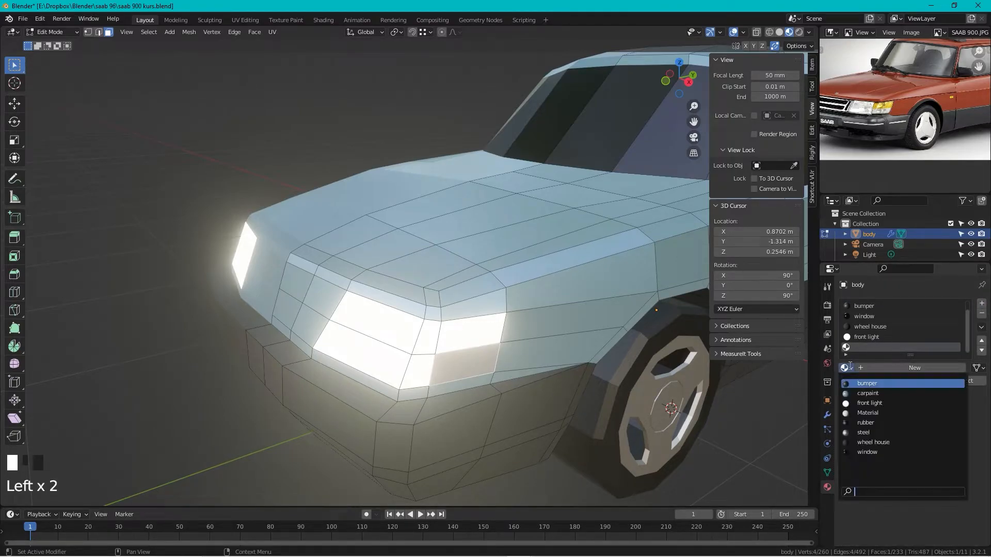
click(873, 403)
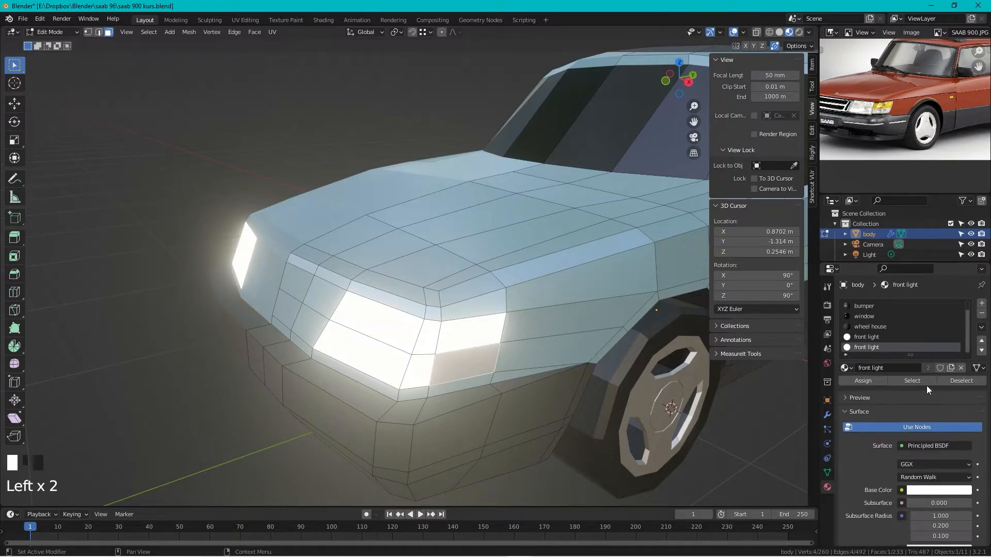
click(952, 367)
click(906, 366)
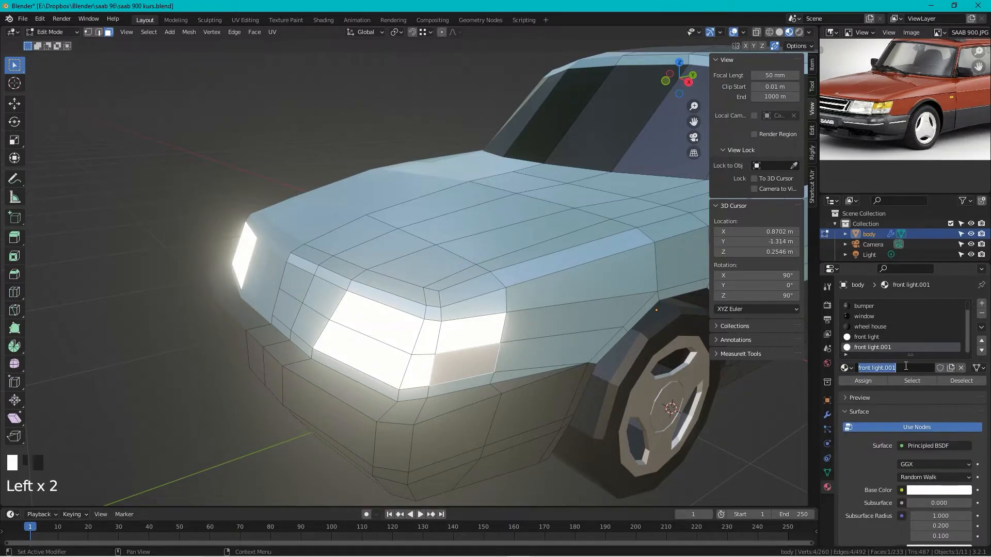
text(turn l)
key(Return)
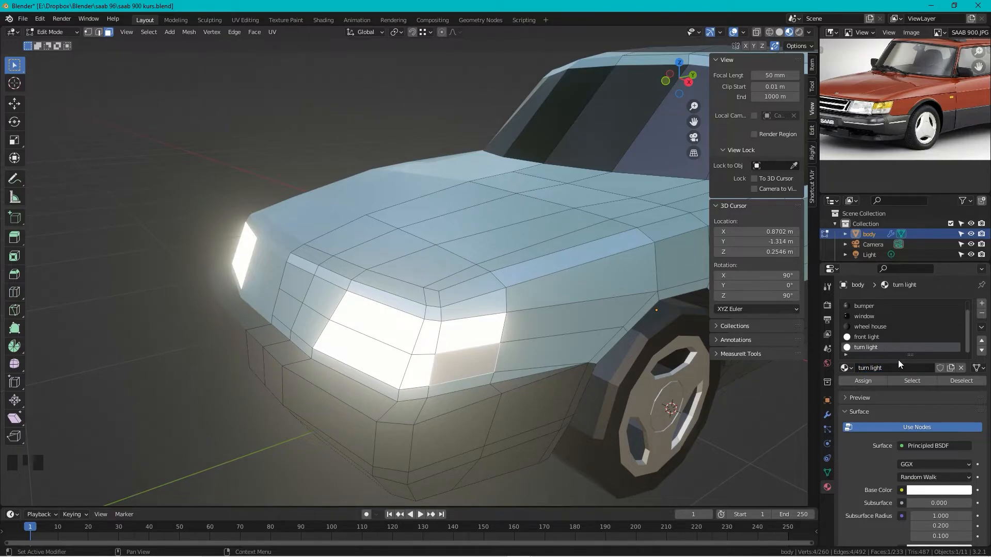
- Set the turn light material's base color to orange and assign it to the lower side face beside the headlight
click(939, 491)
click(937, 496)
click(937, 494)
drag(900, 408, 888, 409)
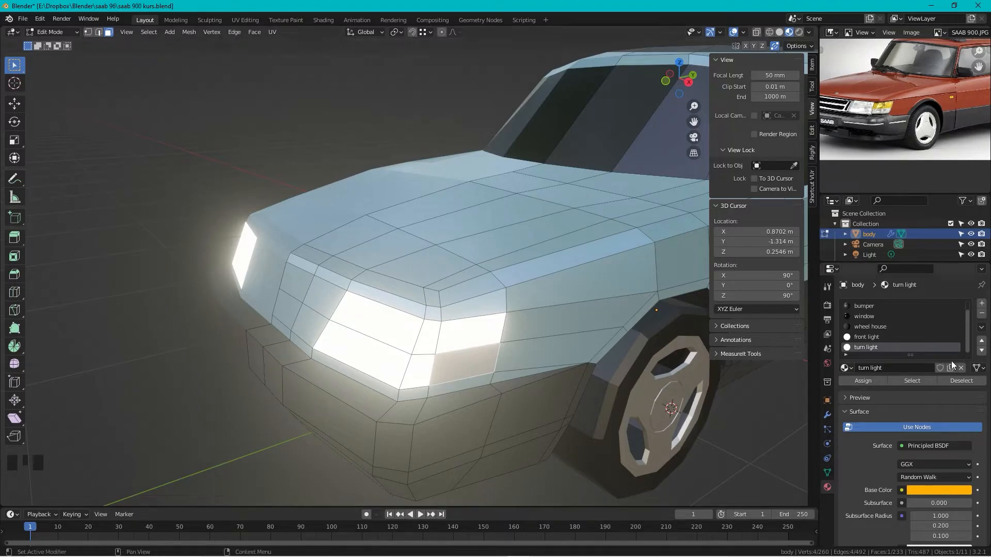
click(863, 380)
- Deselect the face and set the turn light material's emission color to a saturated orange
click(226, 125)
scroll(928, 426, down, 18)
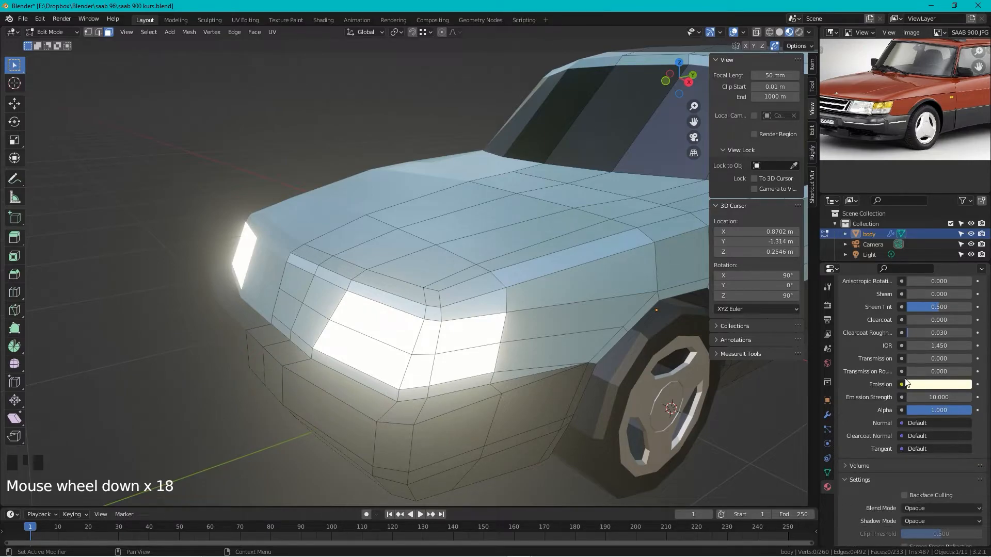
click(931, 386)
drag(908, 282, 893, 304)
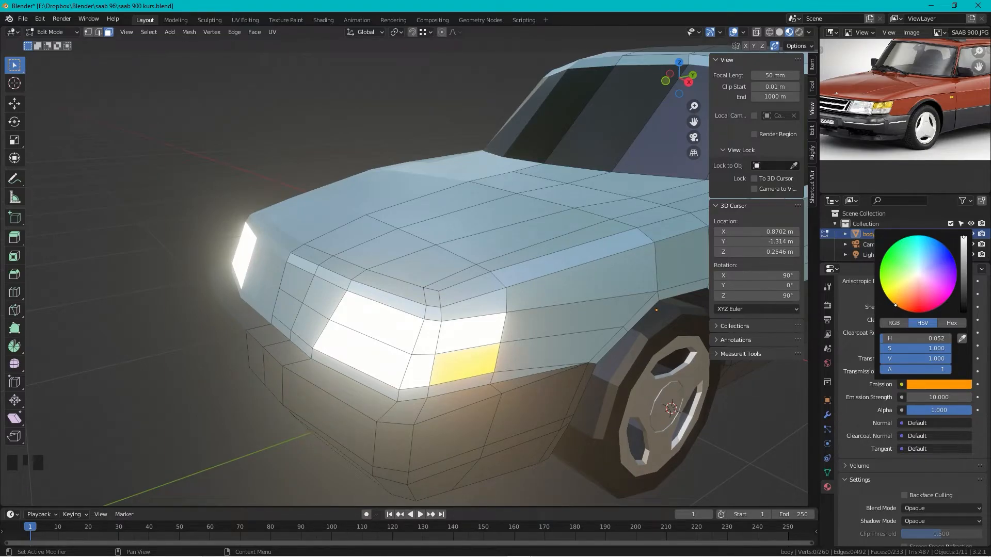
click(392, 159)
- Return to Object Mode and set the turn light material's emission strength to 5
key(Tab)
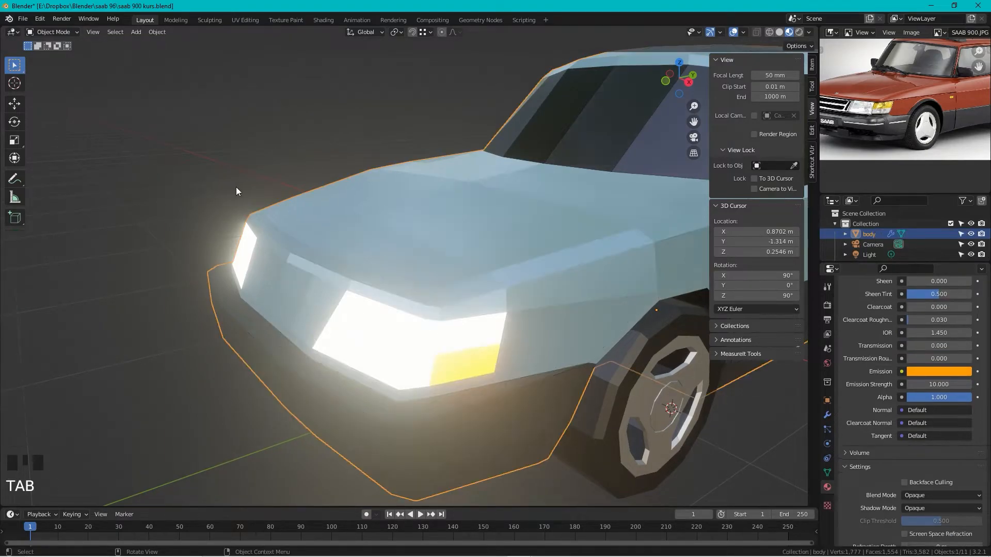
scroll(232, 186, down, 5)
mouse_move(400, 201)
middle_down()
mouse_move(337, 187)
mouse_move(382, 196)
middle_up()
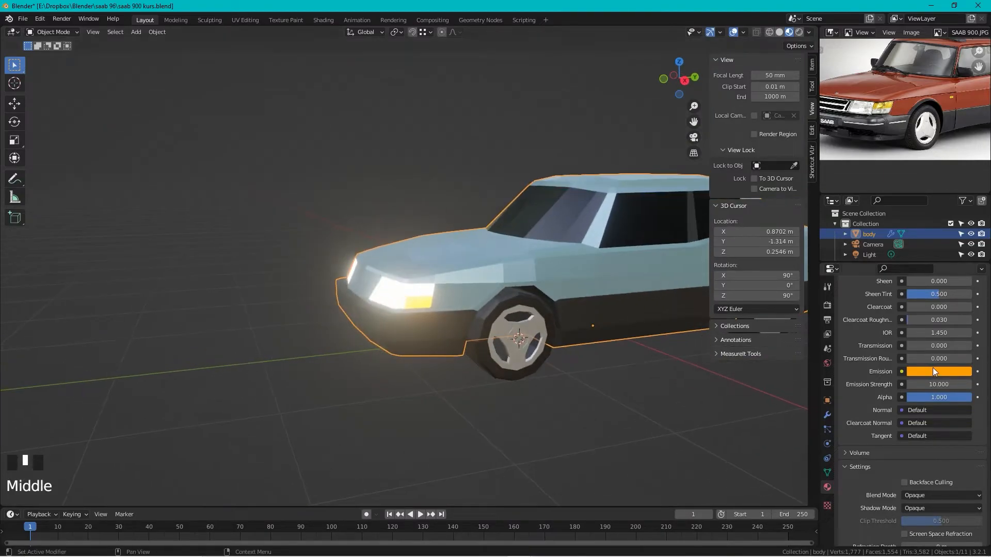
scroll(365, 272, up, 1)
scroll(365, 275, up, 4)
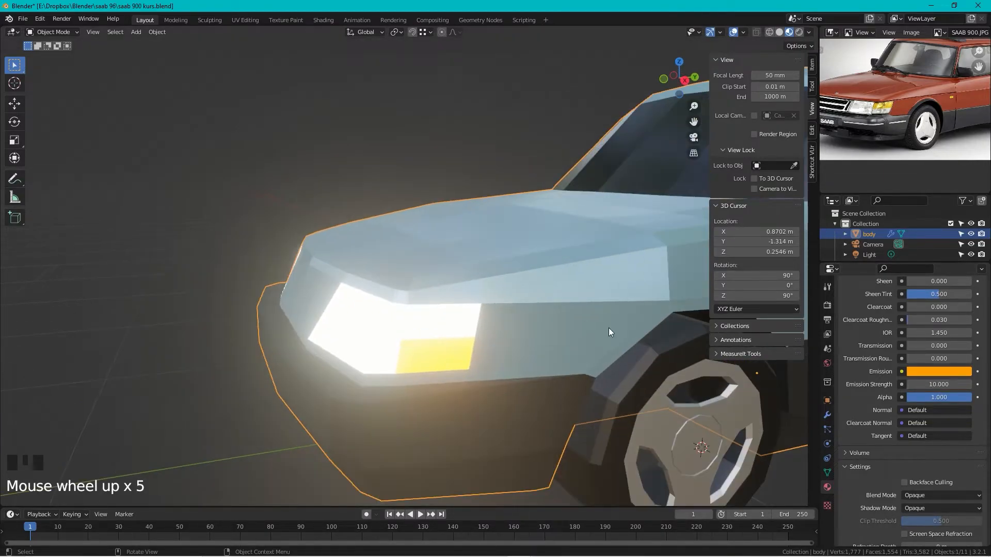
click(942, 385)
text(5)
key(Return)
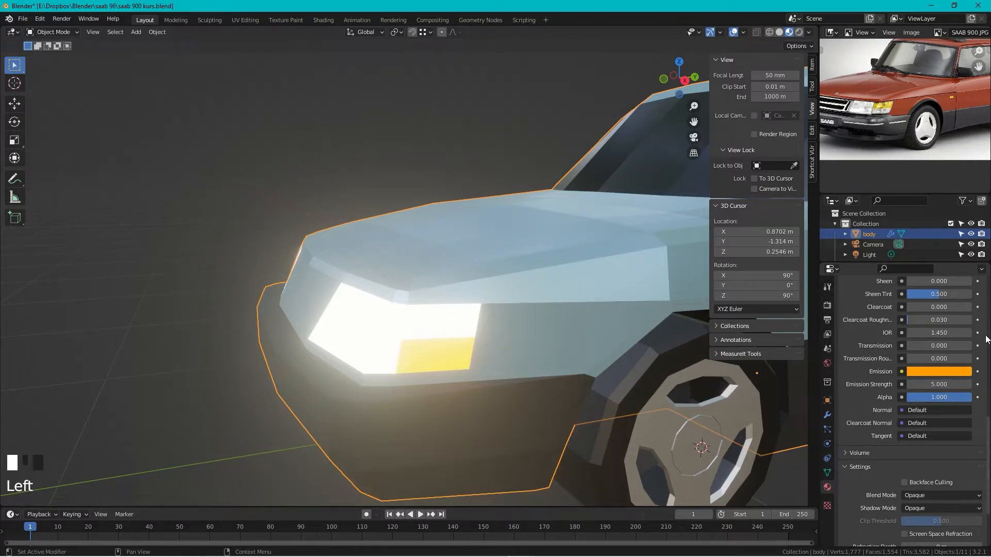
- Set the front light material's emission strength to 5
scroll(955, 330, up, 7)
scroll(957, 351, up, 15)
click(858, 345)
scroll(895, 398, down, 6)
scroll(897, 400, down, 14)
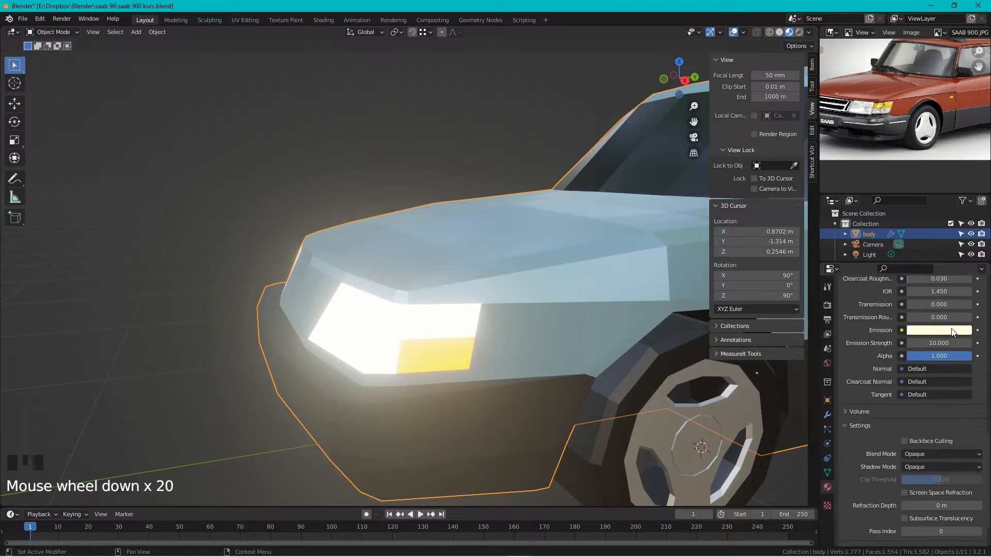
click(949, 342)
text(5)
key(Return)
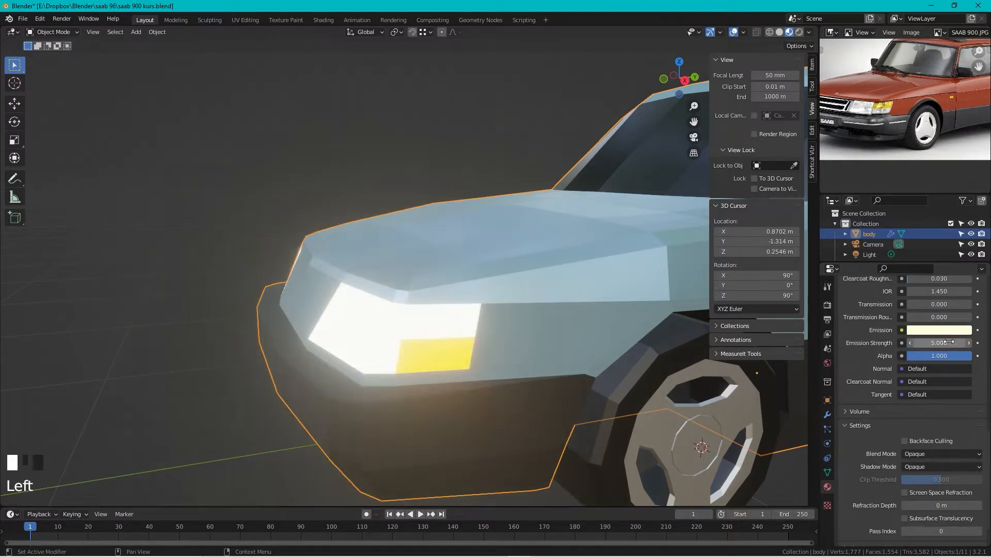
- Compare the car's lit front end with the grille, headlight and bumper area in the reference photo
scroll(291, 317, down, 6)
mouse_move(291, 318)
middle_down()
mouse_move(462, 330)
mouse_move(329, 301)
mouse_move(288, 317)
middle_up()
scroll(393, 271, up, 4)
middle_drag(392, 271, 404, 286)
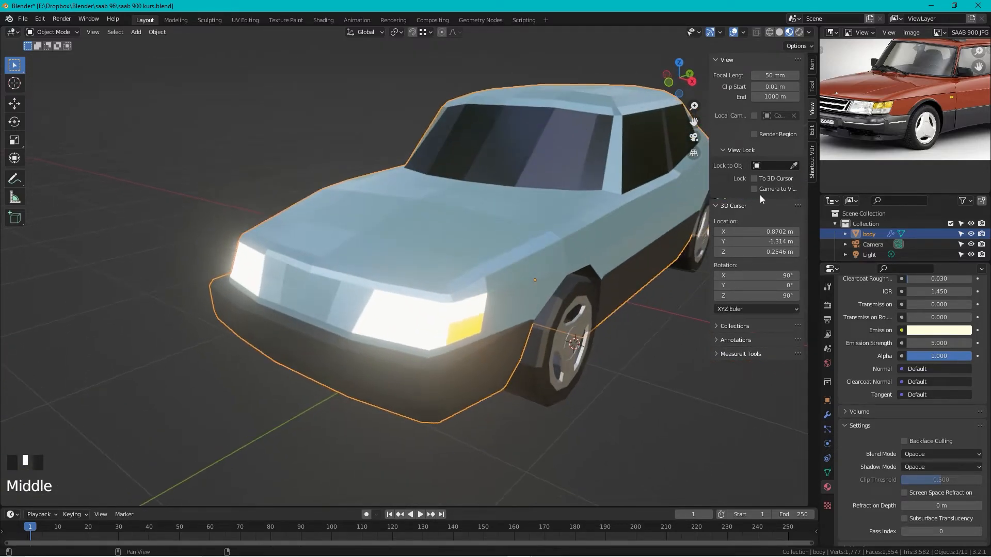
shift+middle_drag(880, 118, 918, 115)
scroll(918, 115, up, 3)
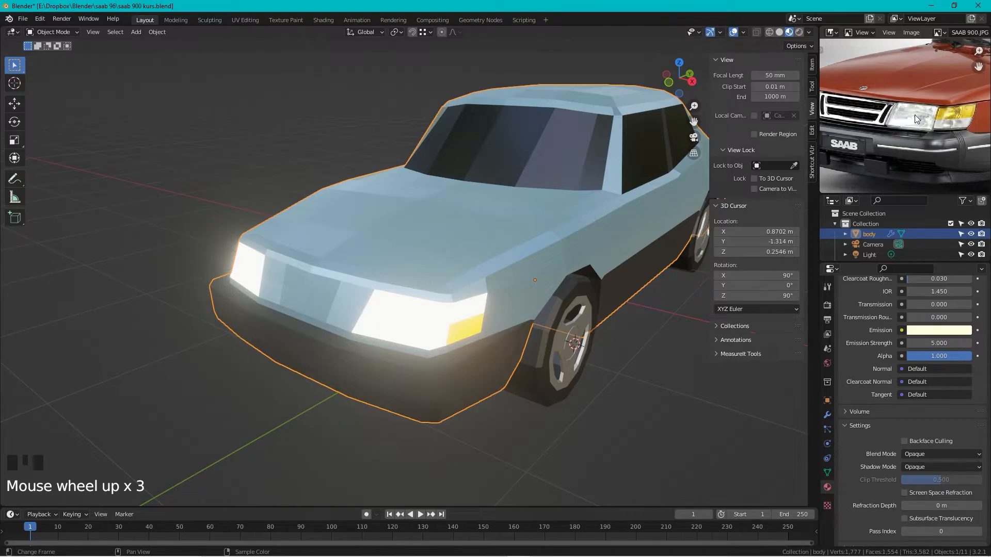
shift+middle_drag(348, 306, 482, 281)
scroll(482, 281, up, 1)
- In Edit Mode, select the face loop directly below the headlights and assign the bumper material to it
key(Tab)
key(x)
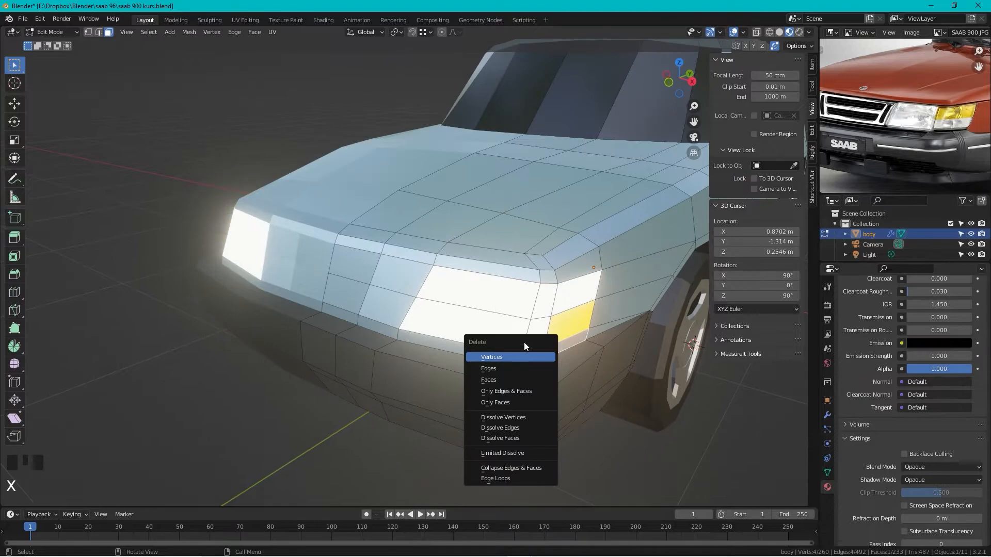
alt+click(522, 361)
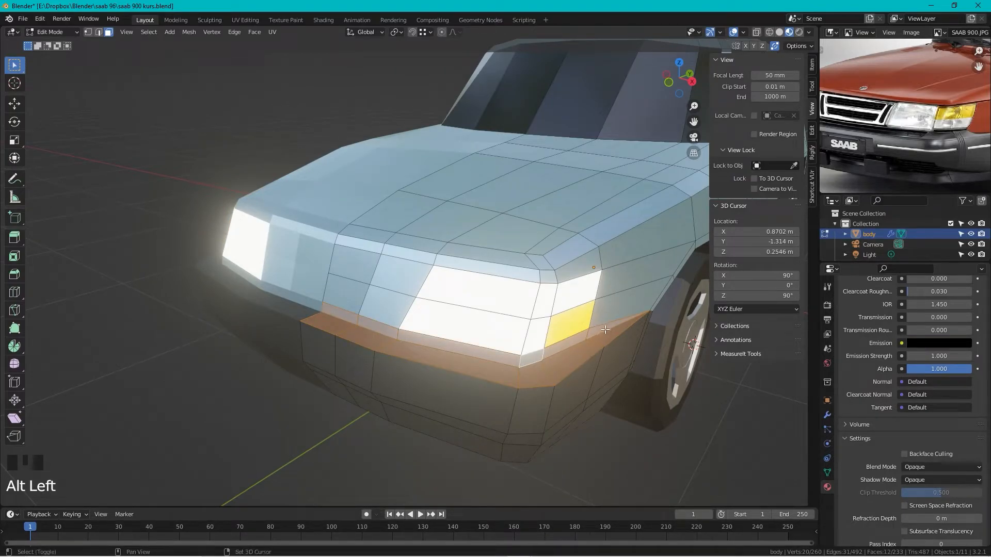
scroll(899, 236, up, 2)
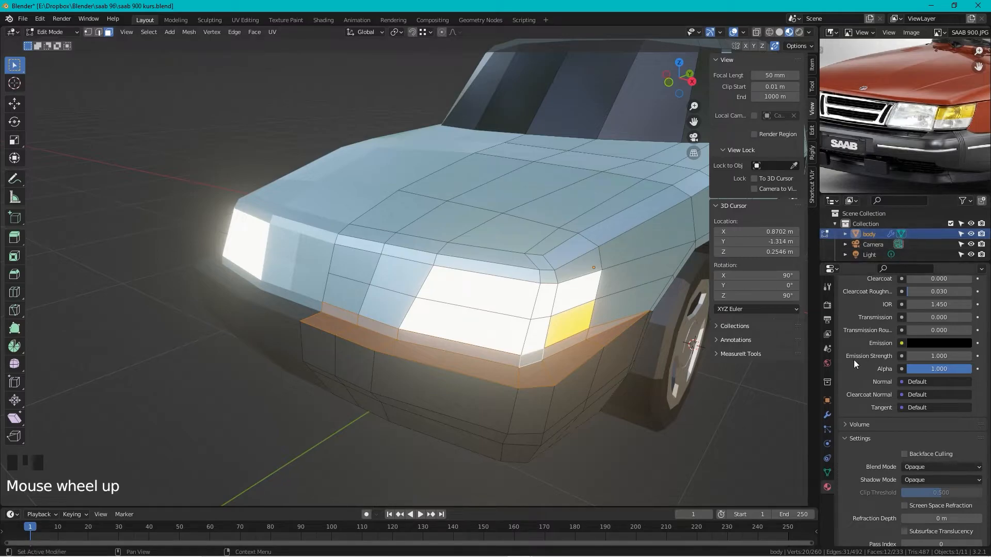
scroll(884, 356, up, 5)
scroll(891, 352, up, 17)
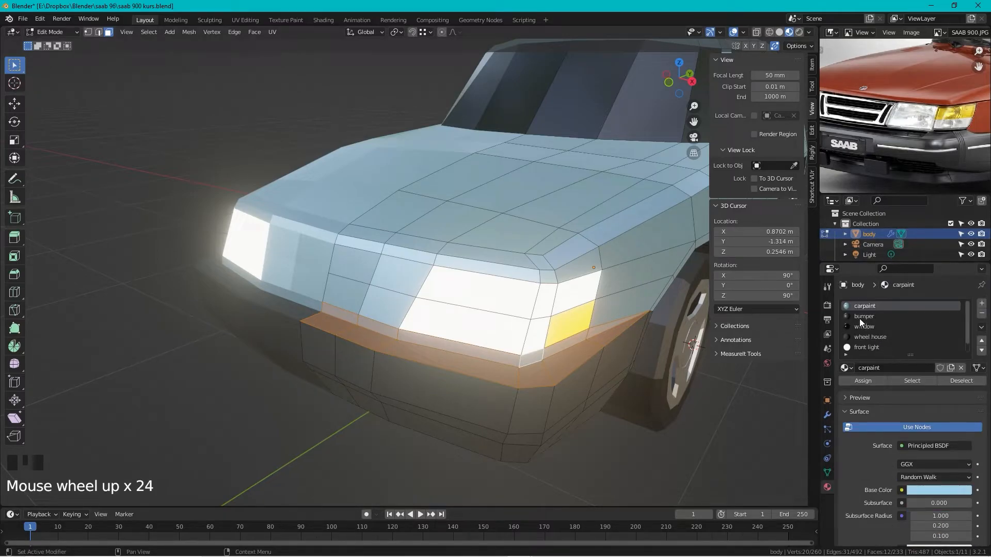
click(861, 317)
click(875, 376)
click(224, 393)
- Inset the upper and lower faces on the grille side of the headlight together by 0.02036 m
scroll(530, 288, down, 3)
mouse_move(530, 288)
middle_down()
mouse_move(473, 279)
mouse_move(553, 269)
mouse_move(532, 279)
middle_up()
scroll(426, 269, up, 3)
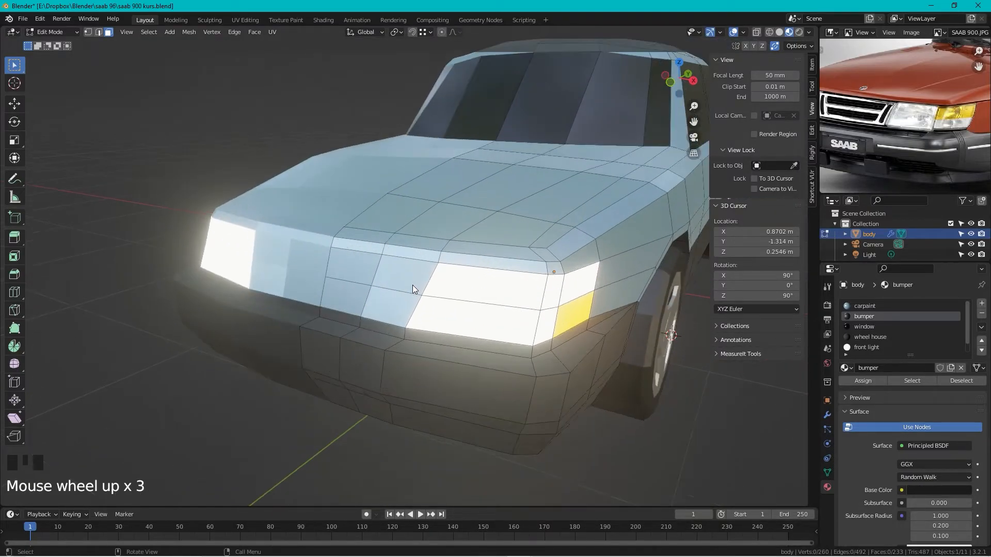
click(368, 272)
click(400, 278)
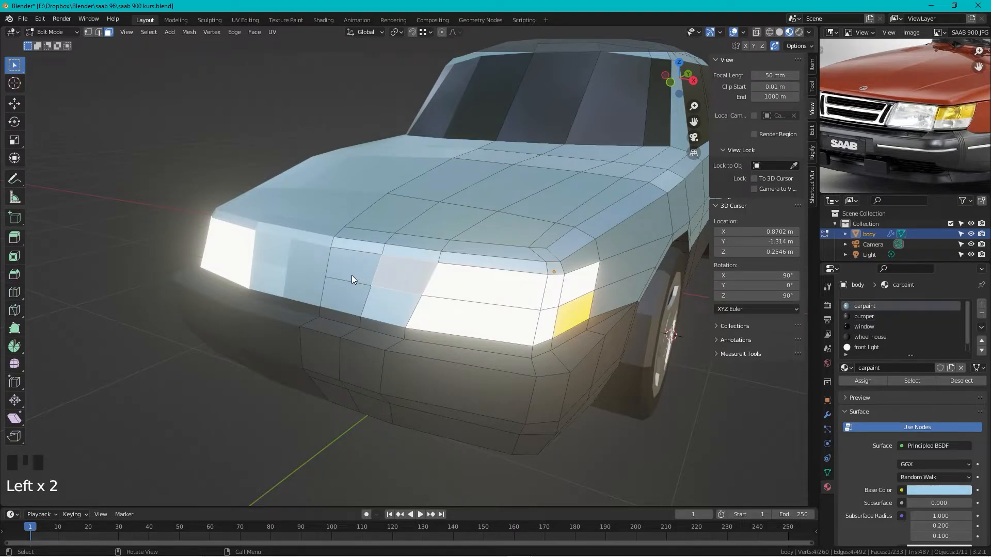
scroll(350, 275, up, 1)
shift+click(386, 303)
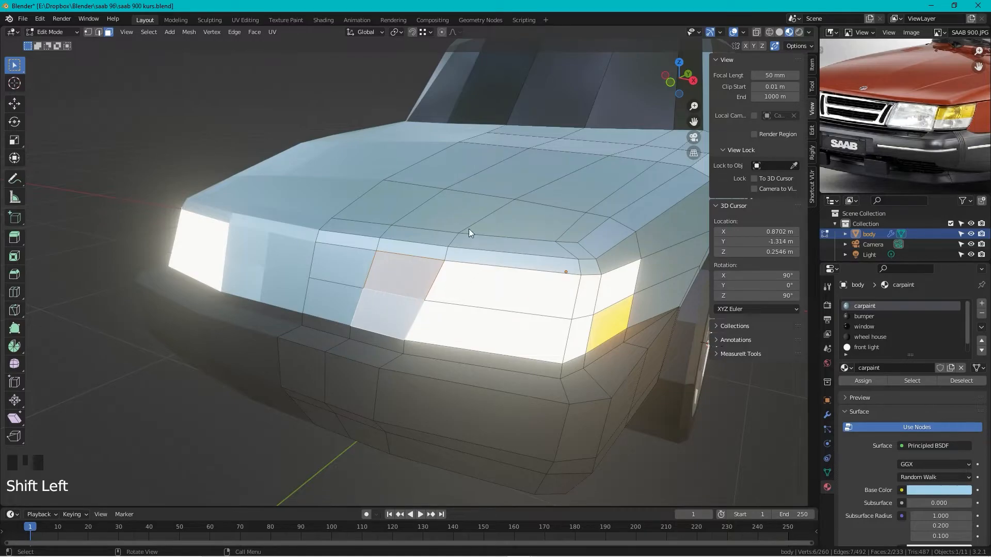
key(i)
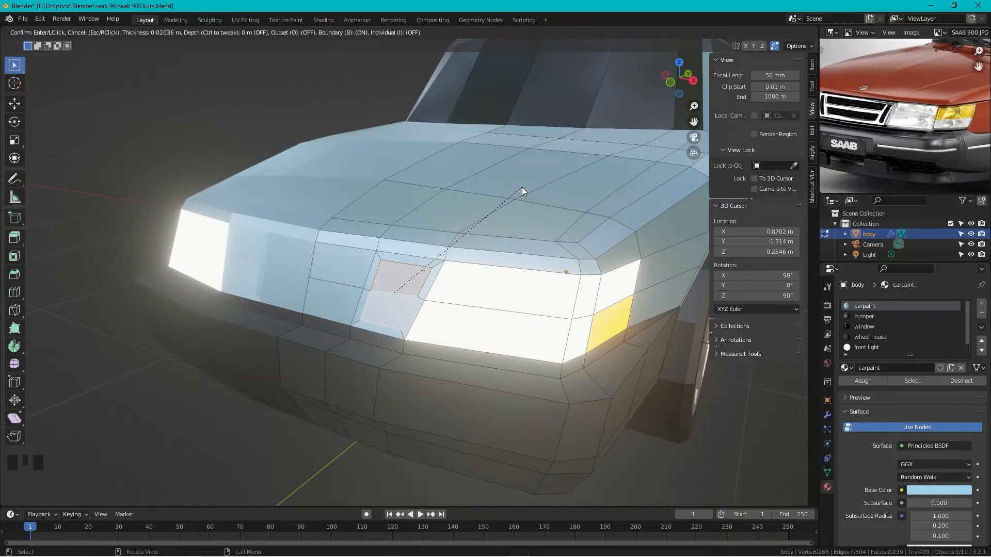
click(522, 191)
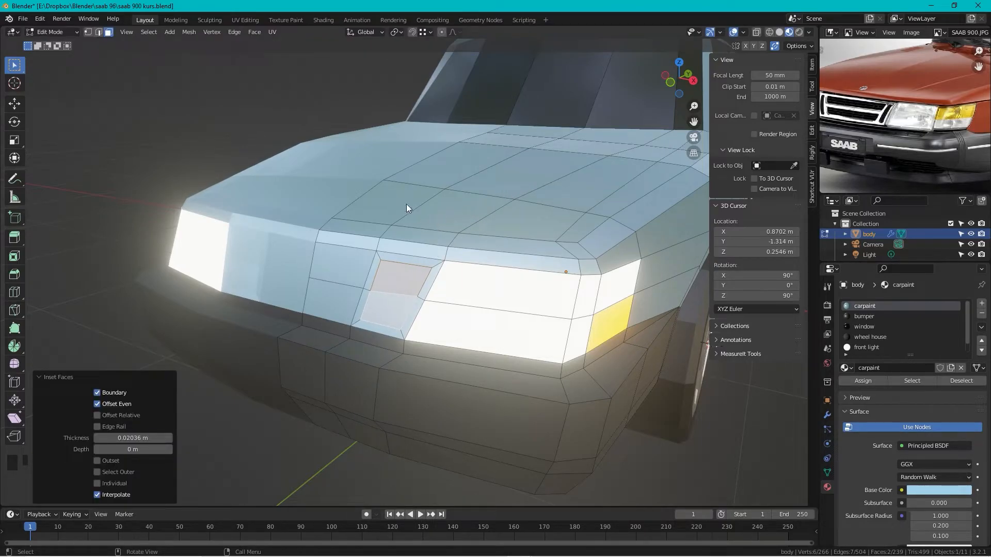
- Edge-slide the inset's three grille-side vertices toward the headlight by a factor of -0.715
key(1)
click(381, 260)
shift+click(370, 292)
shift+click(360, 320)
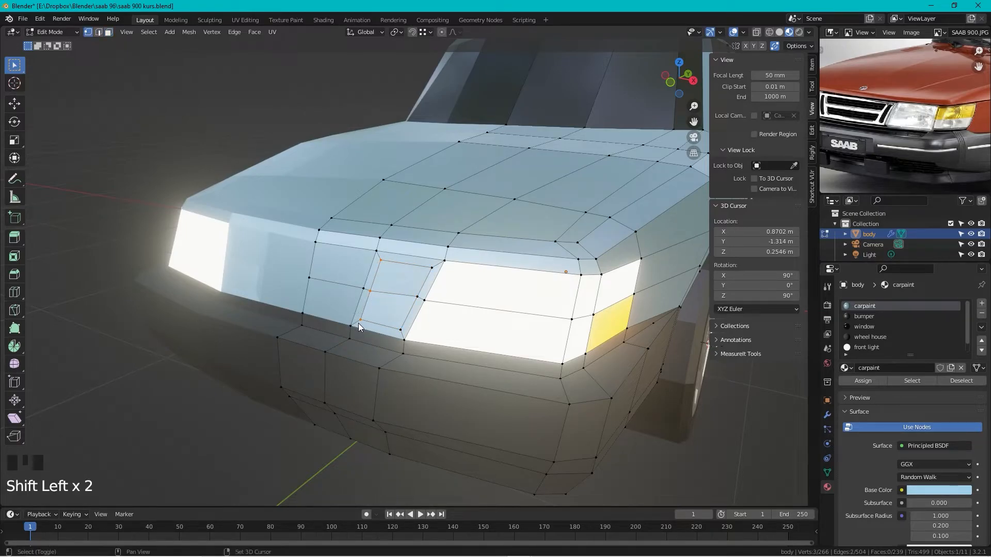
key(g)
key(g)
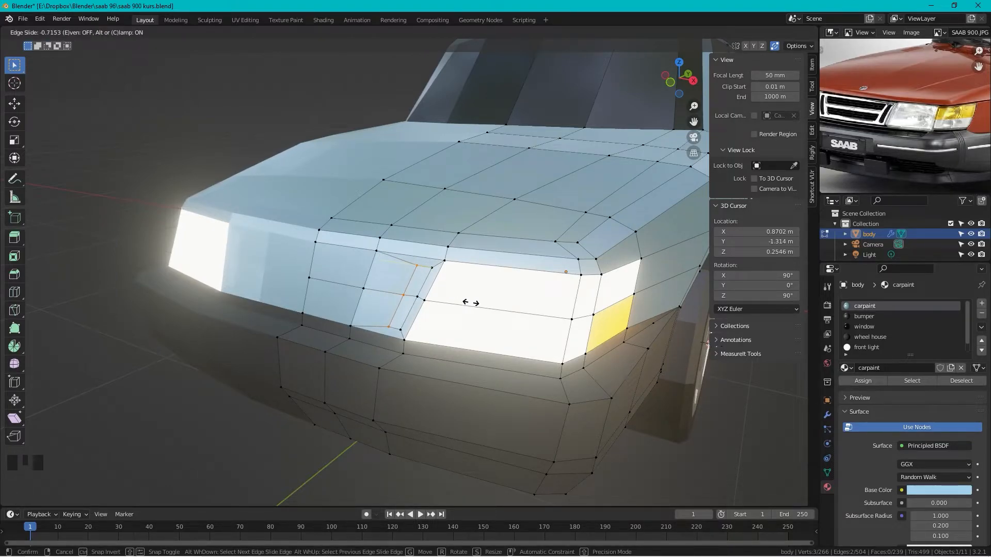
click(470, 303)
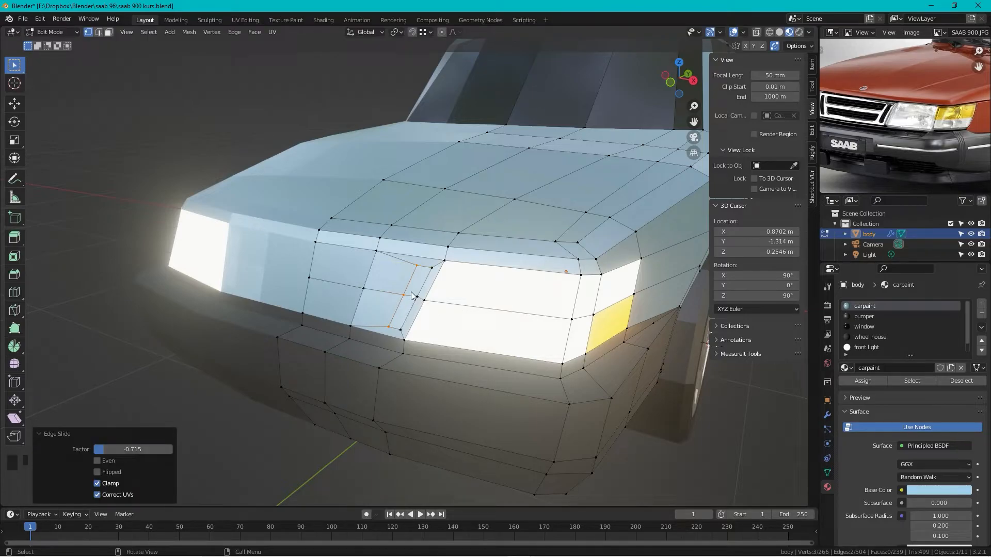
- Inset the two upper grille faces by 0.01391 m with Boundary turned off, and switch to vertex selection
key(3)
click(342, 261)
shift+click(375, 283)
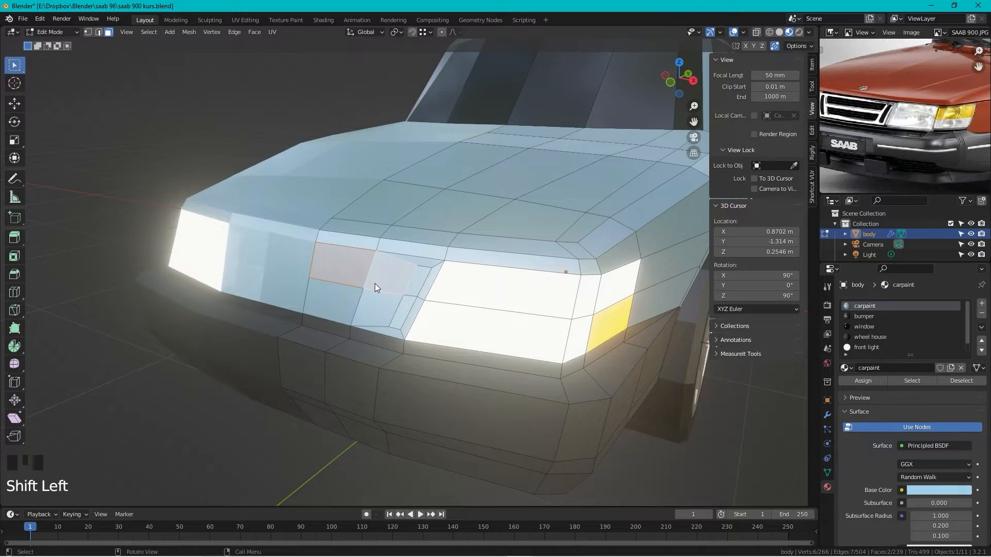
key(i)
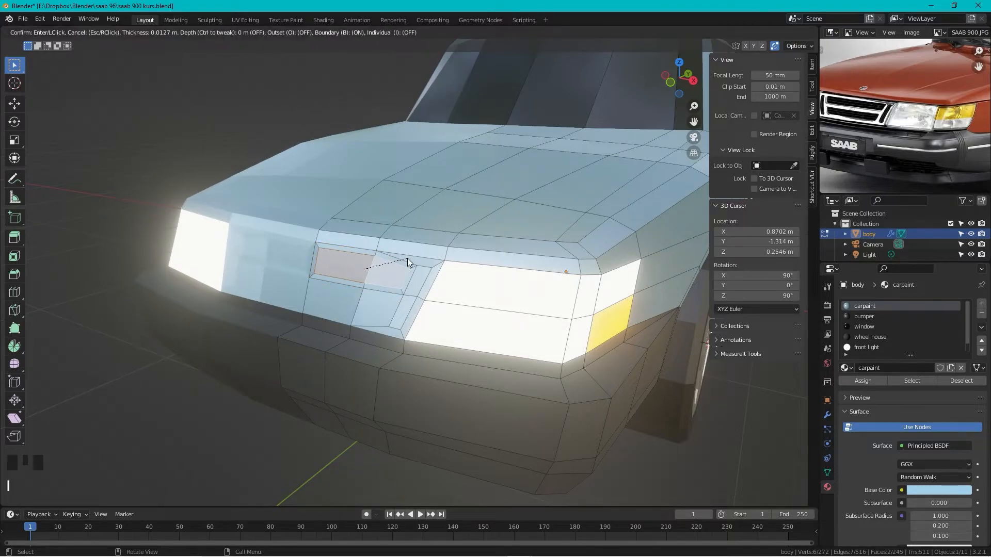
key(b)
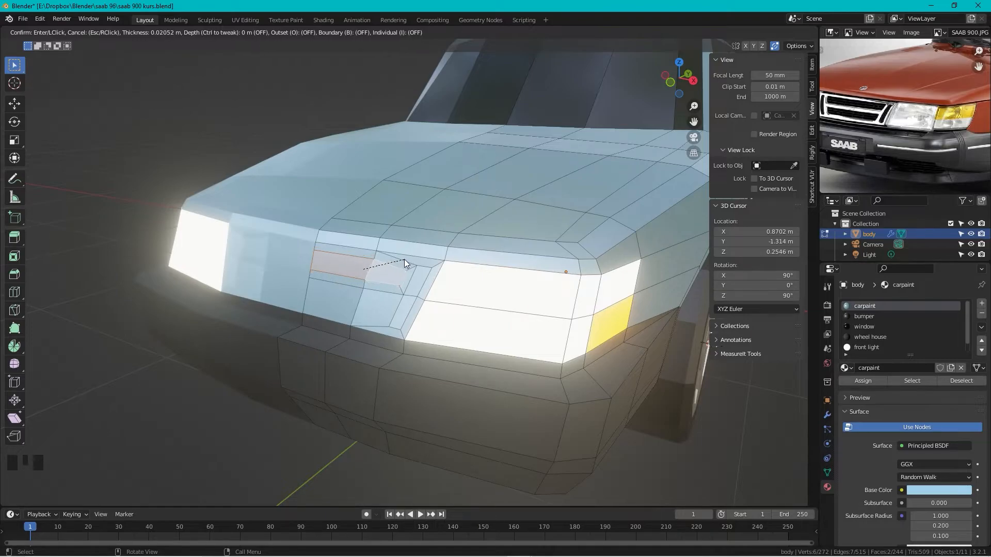
click(407, 259)
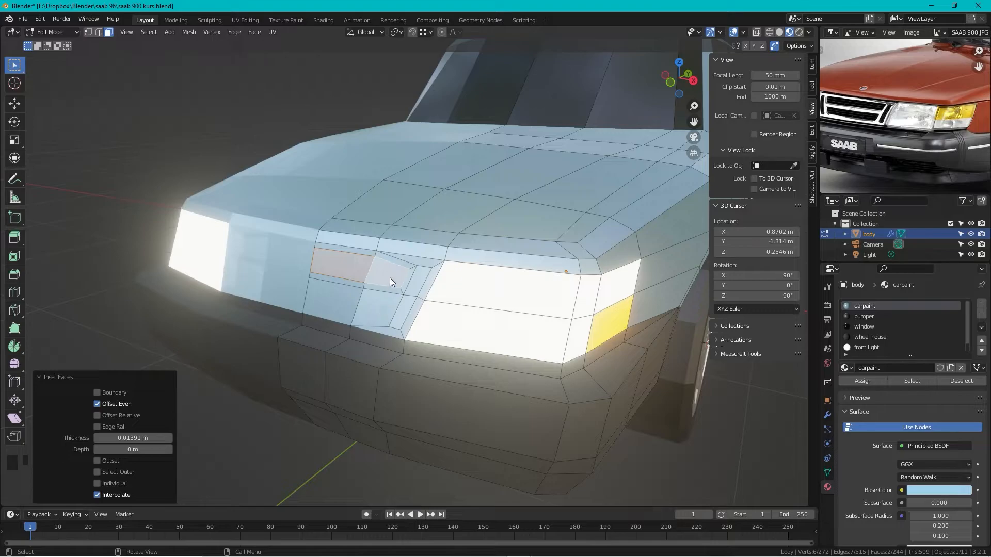
key(1)
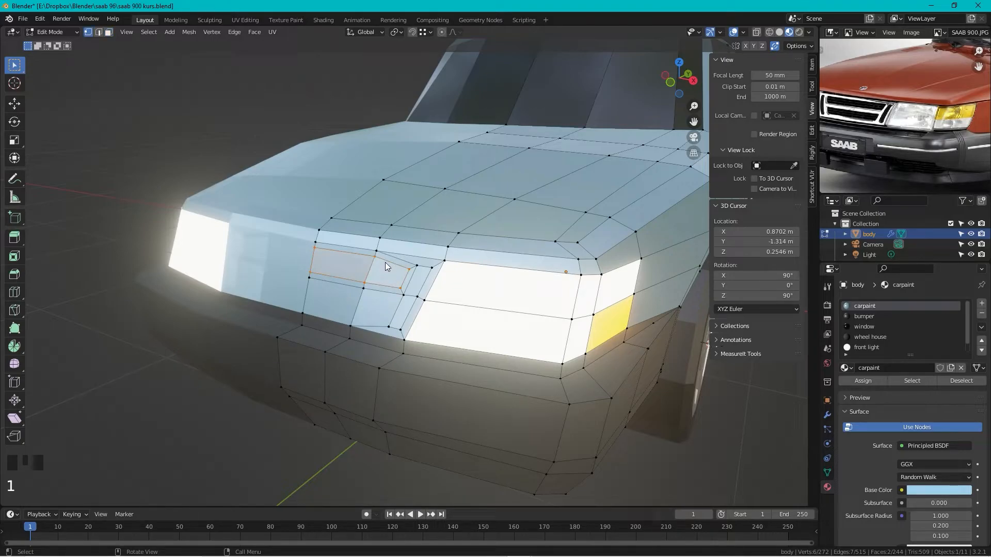
- Flatten the upper grille inset's three top vertices to one height by scaling them to 0 along Z
click(410, 270)
shift+click(376, 256)
shift+click(316, 247)
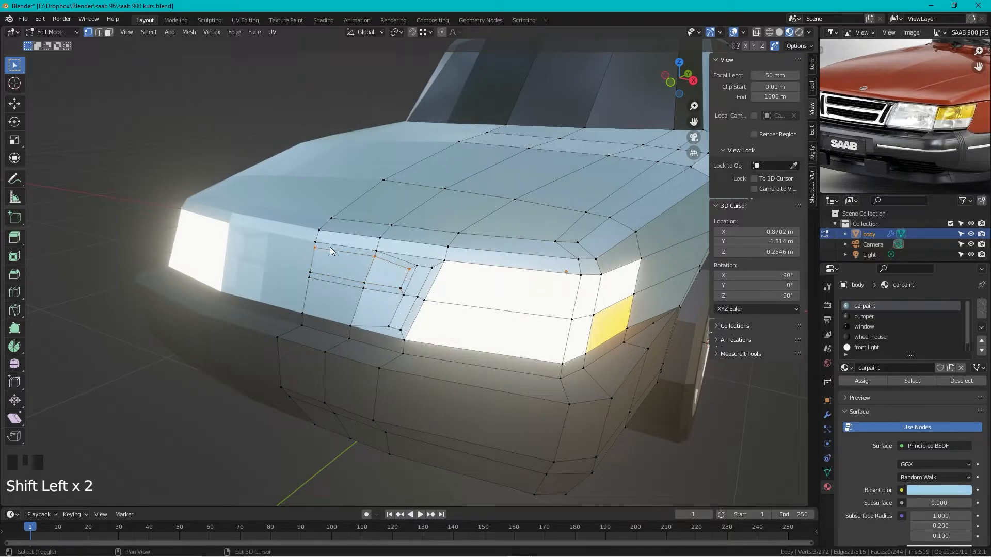
key(s)
key(z)
key(0)
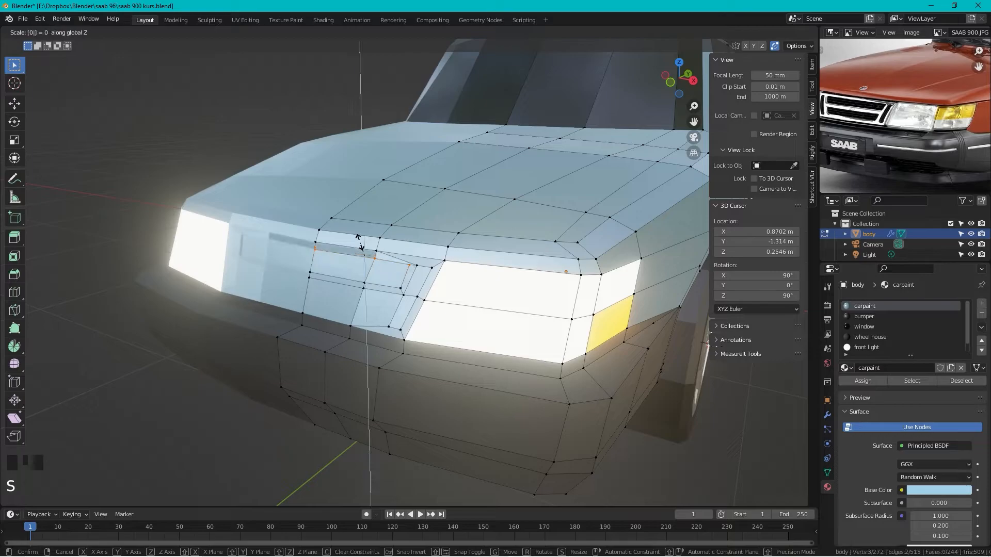
key(Return)
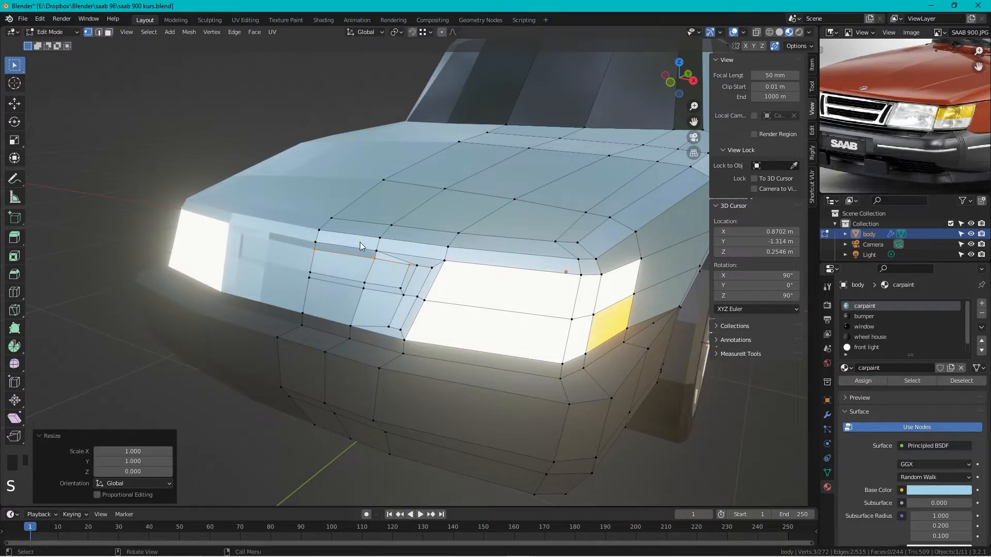
middle_drag(373, 242, 373, 221)
scroll(382, 239, up, 3)
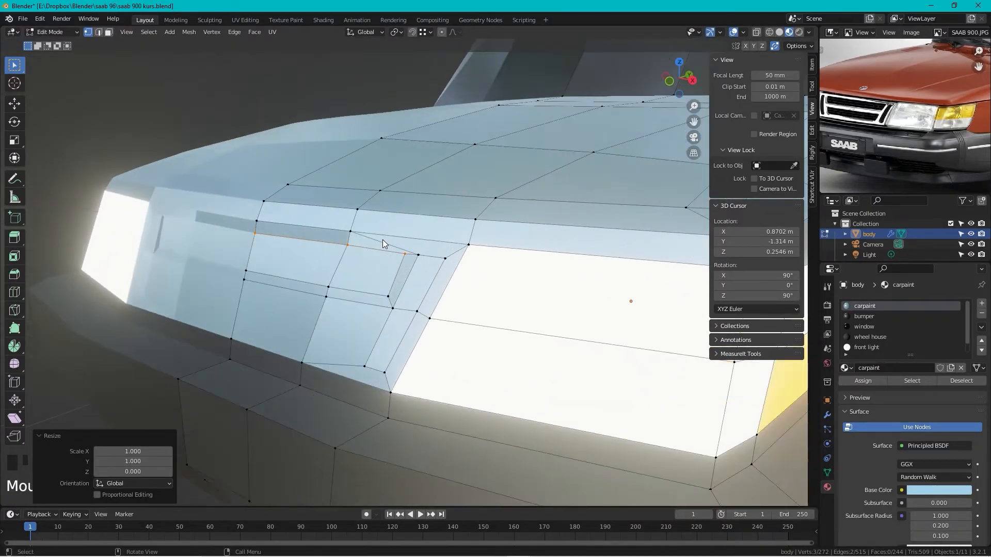
scroll(441, 259, up, 2)
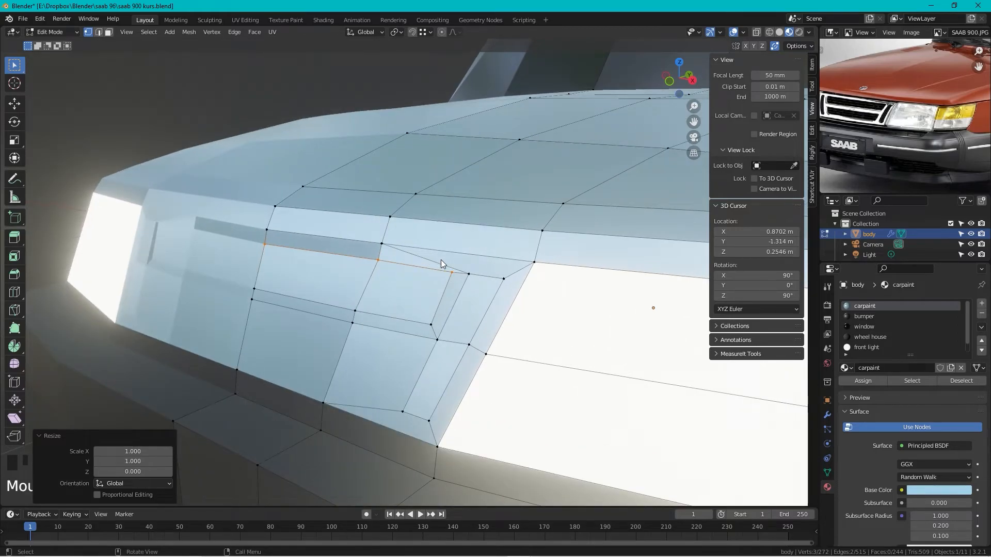
click(382, 244)
key(g)
key(g)
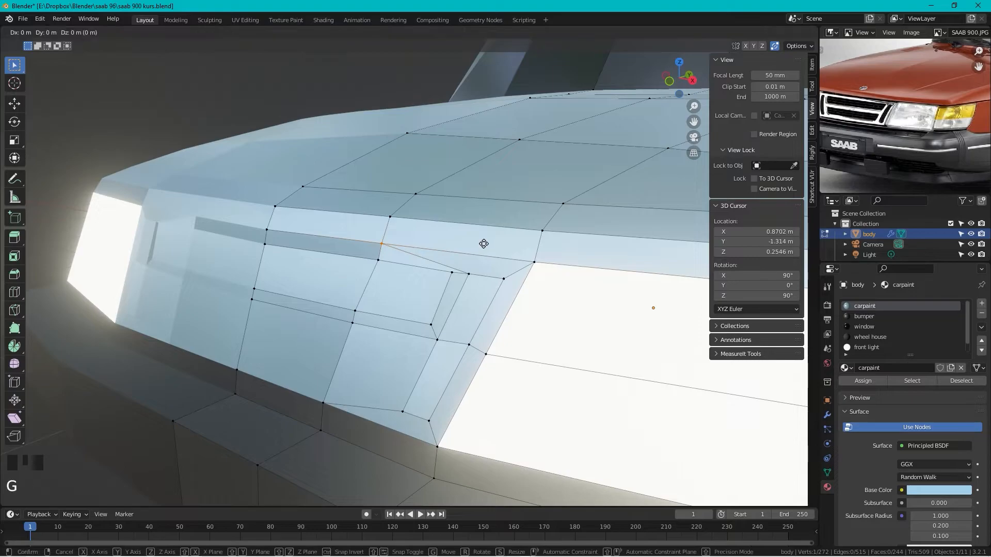
click(548, 247)
key(ctrl+z)
click(493, 262)
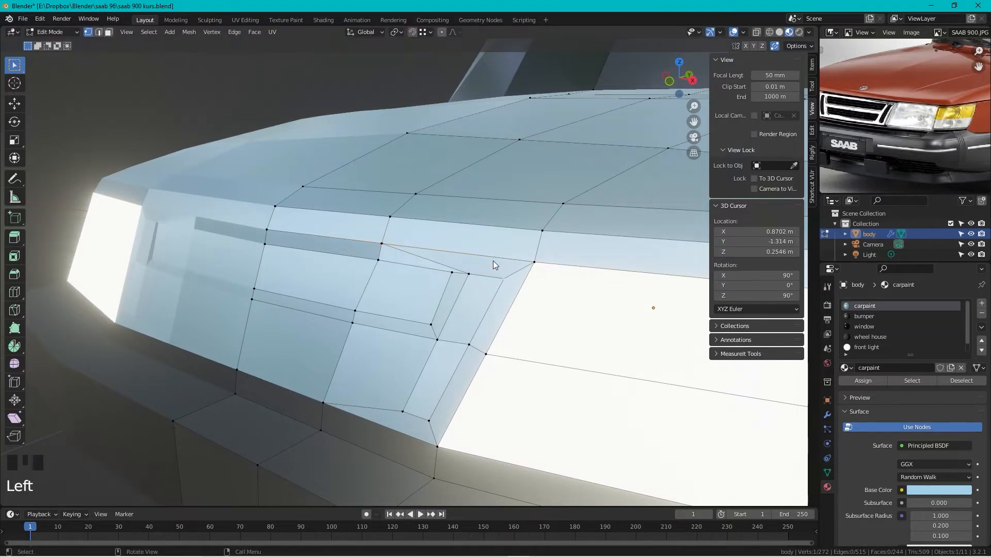
- Slide the middle vertex on the grille's upper border toward the headlight by a factor of 0.623
scroll(488, 260, down, 3)
middle_drag(485, 260, 440, 256)
scroll(447, 277, up, 3)
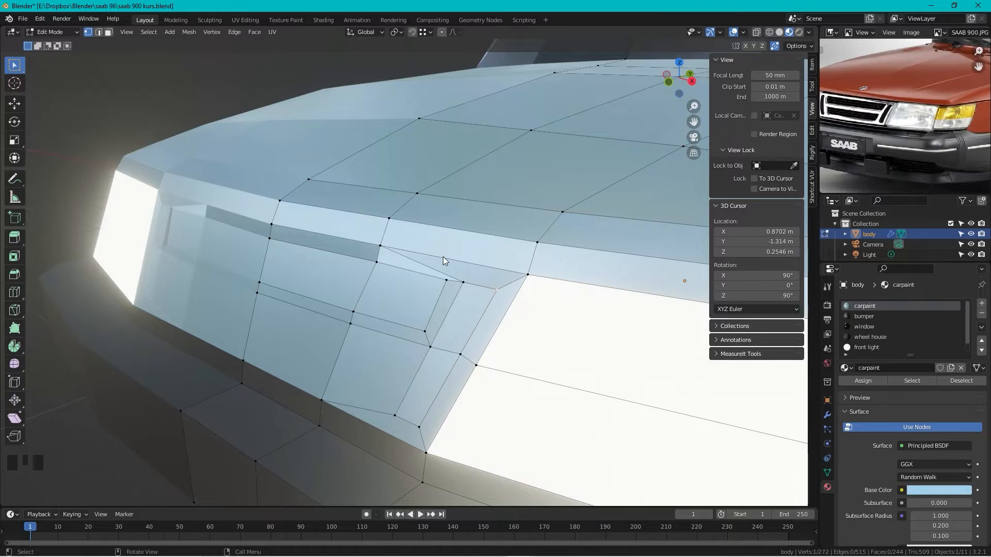
click(381, 246)
key(g)
key(g)
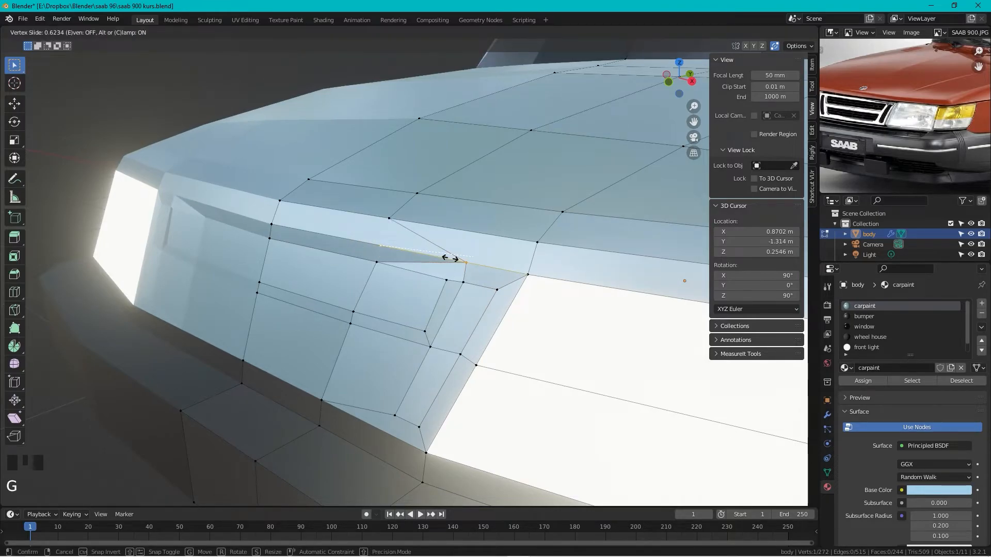
click(450, 258)
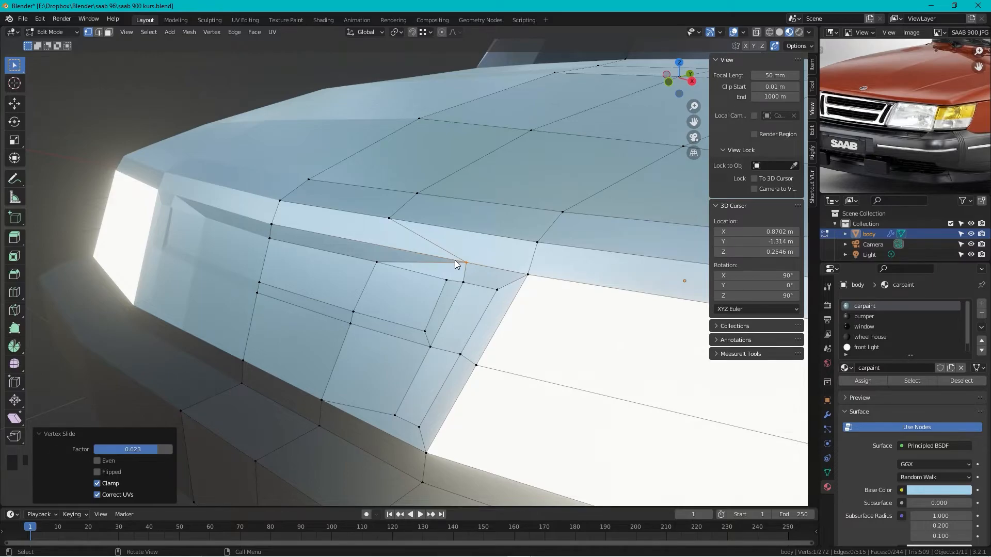
- Inset the two lower grille faces together by about 0.0156 m with Boundary off
key(3)
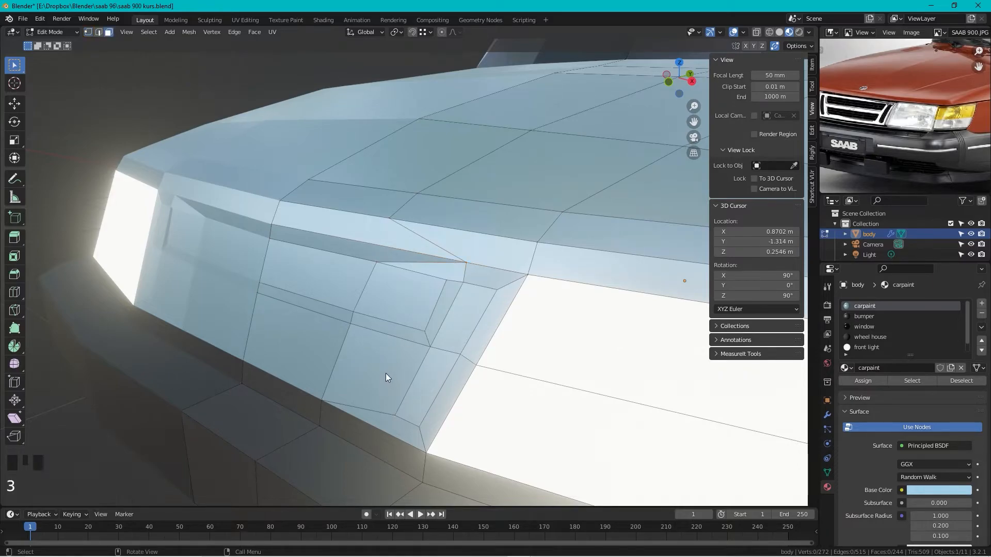
click(385, 373)
shift+click(313, 348)
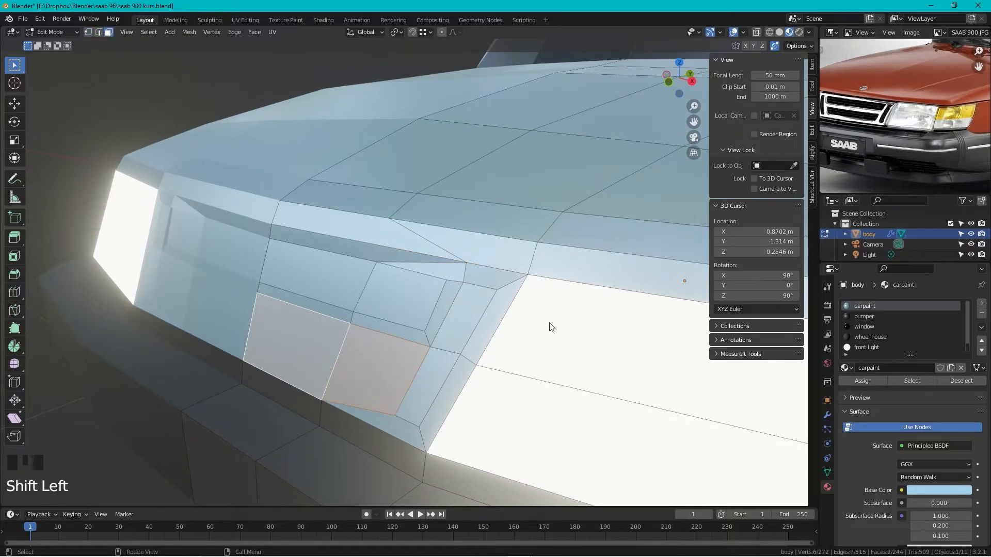
key(i)
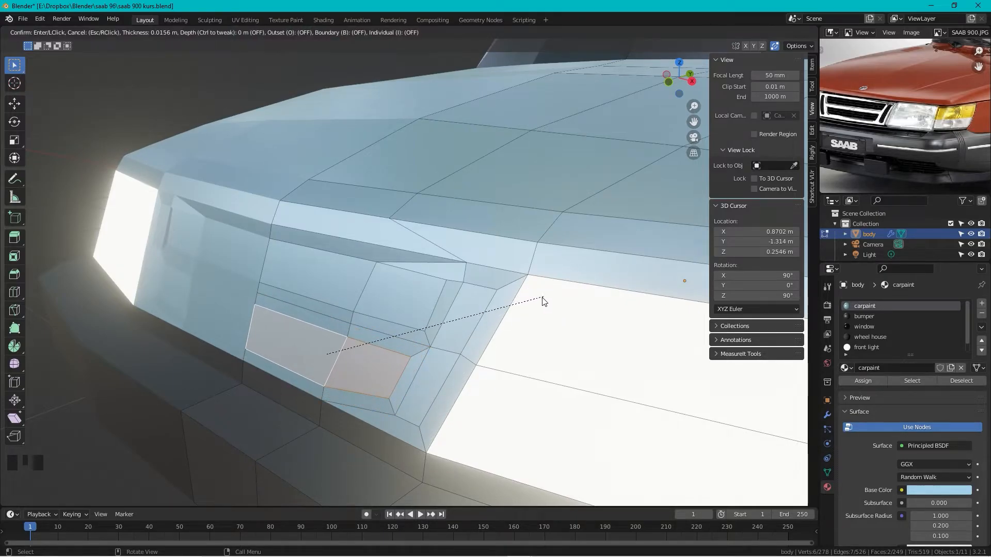
click(253, 332)
click(256, 331)
- Flatten the lower grille inset's three bottom vertices to one height by scaling them to 0 along Z
key(1)
click(244, 347)
shift+click(338, 380)
shift+click(391, 389)
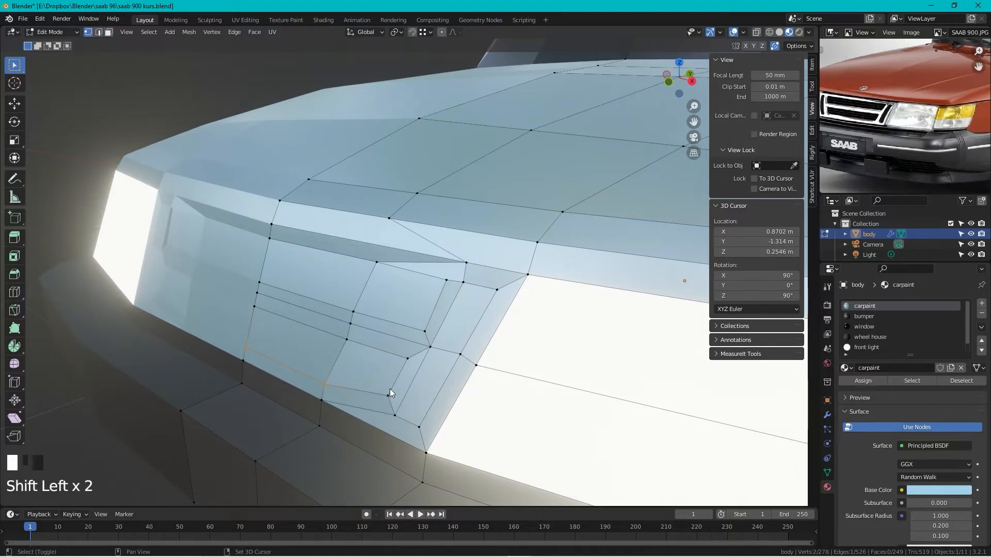
key(s)
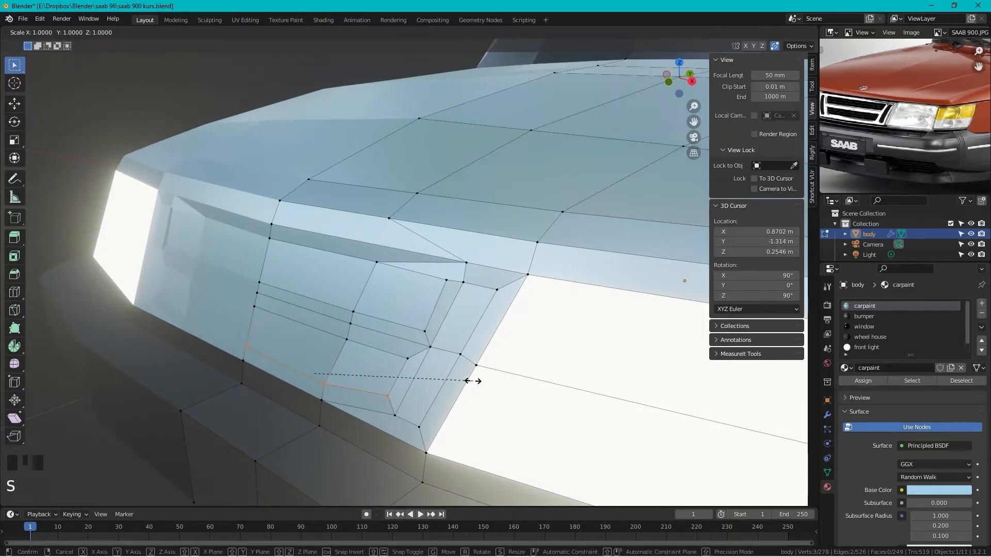
key(z)
key(0)
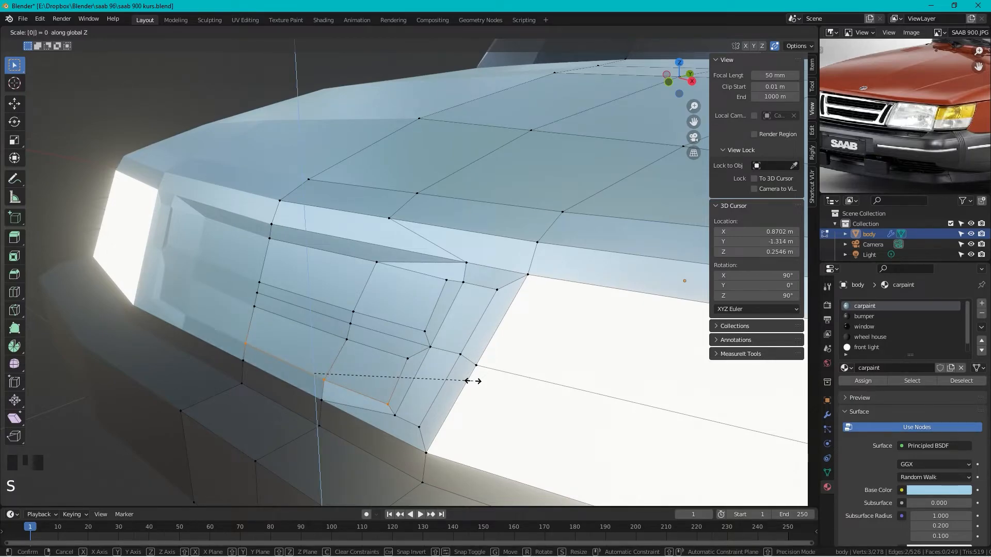
click(474, 383)
- Select all the narrow faces forming the grille's outer frame, its inner borders and the horizontal bar between the openings
middle_drag(516, 362, 438, 276)
scroll(454, 305, down, 1)
scroll(438, 277, up, 3)
key(3)
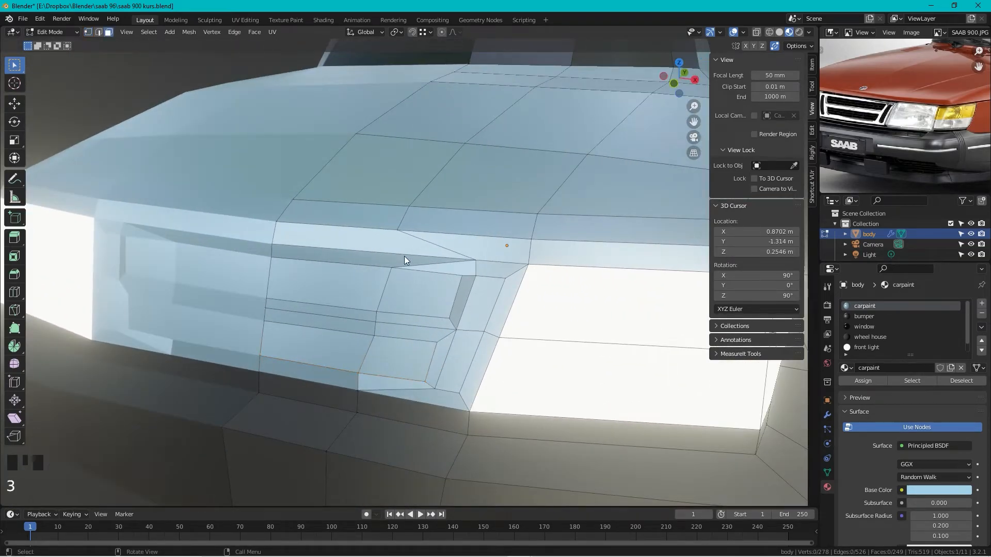
click(356, 256)
shift+click(465, 266)
shift+click(498, 271)
shift+click(505, 291)
shift+click(476, 380)
shift+click(413, 401)
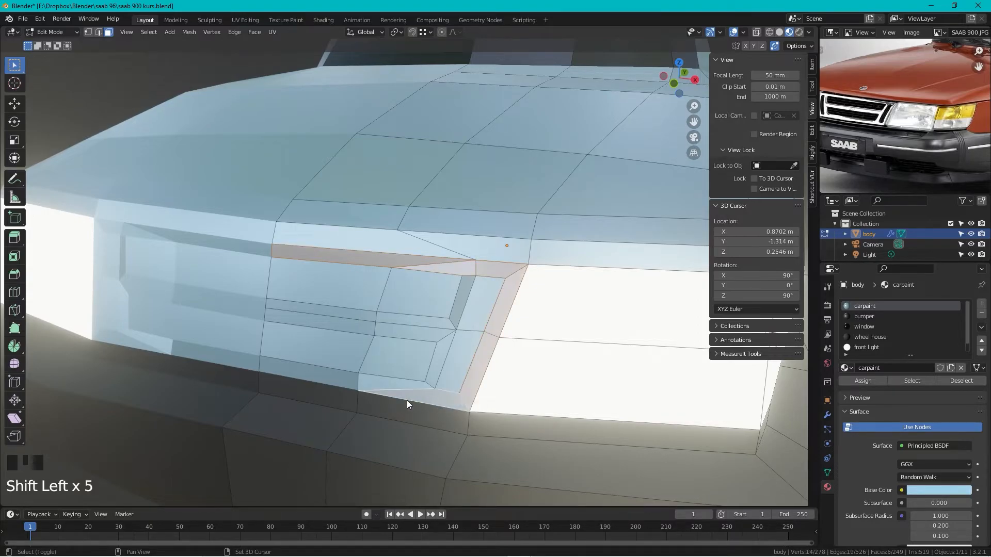
shift+click(393, 384)
shift+click(335, 379)
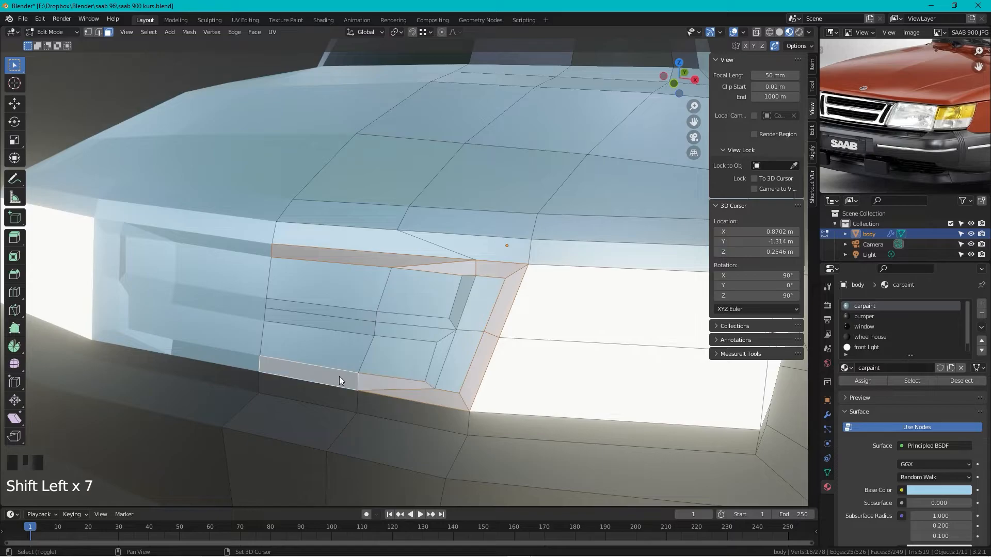
shift+click(437, 353)
shift+click(437, 330)
shift+click(458, 306)
shift+click(435, 323)
shift+click(361, 318)
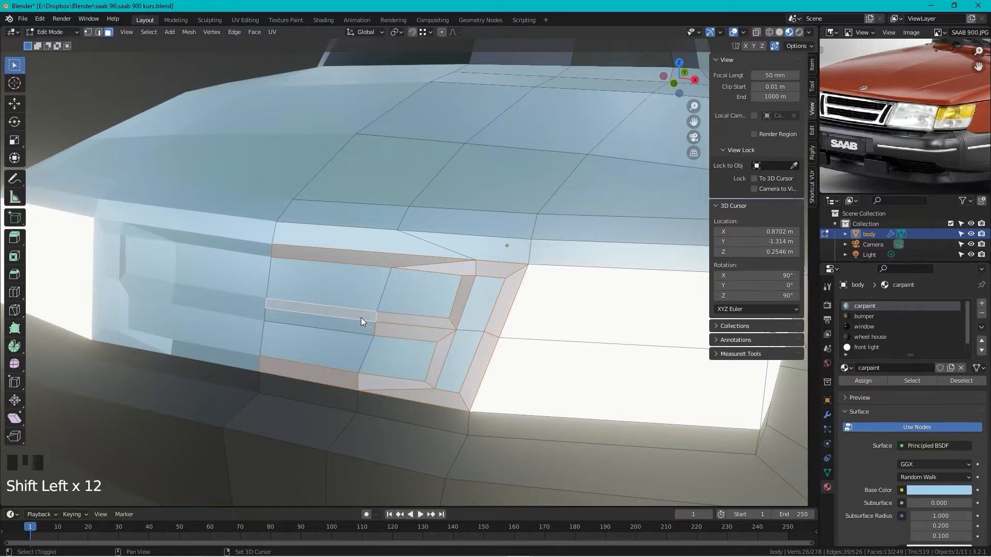
shift+click(369, 325)
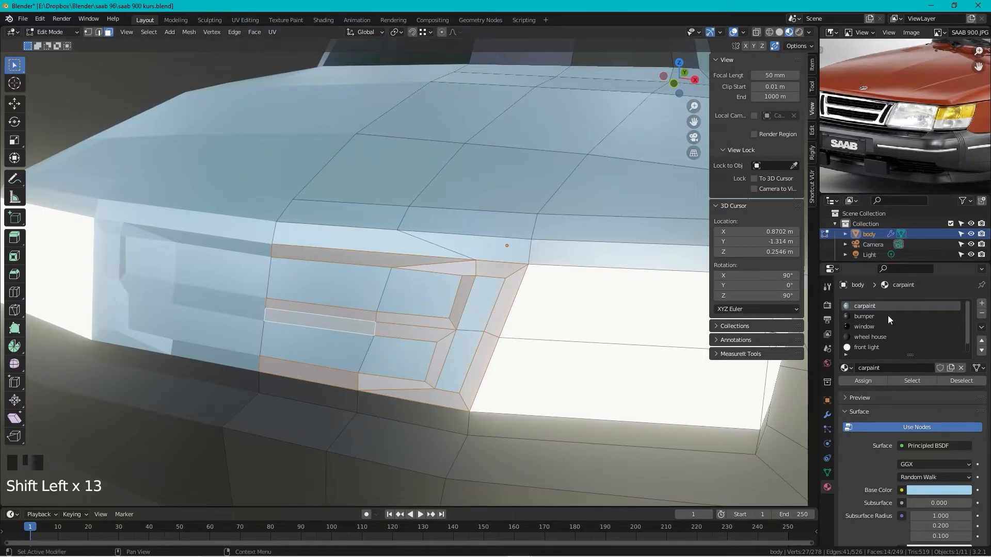
- Add a new material slot to the body and create a material named chrome in it
click(981, 304)
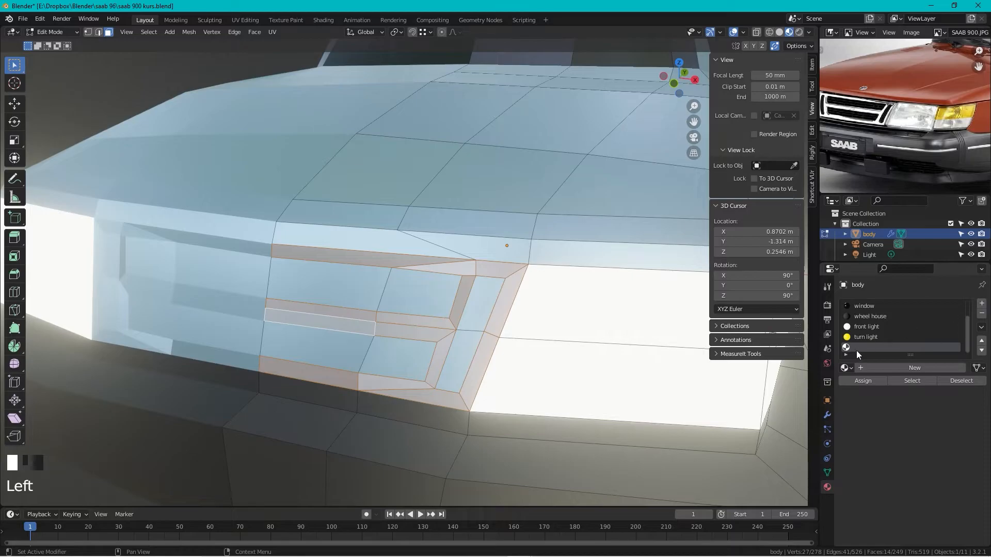
click(890, 365)
click(893, 366)
text(chrome)
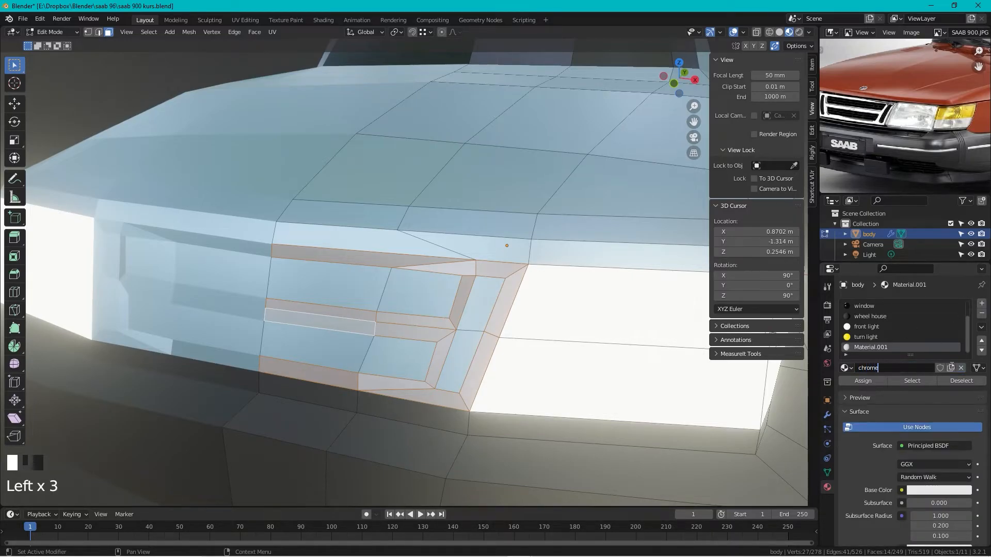
key(Return)
- Set the chrome material's Metallic to 1.000 and Roughness to 0.287, and assign it to the selected grille faces
scroll(868, 342, down, 3)
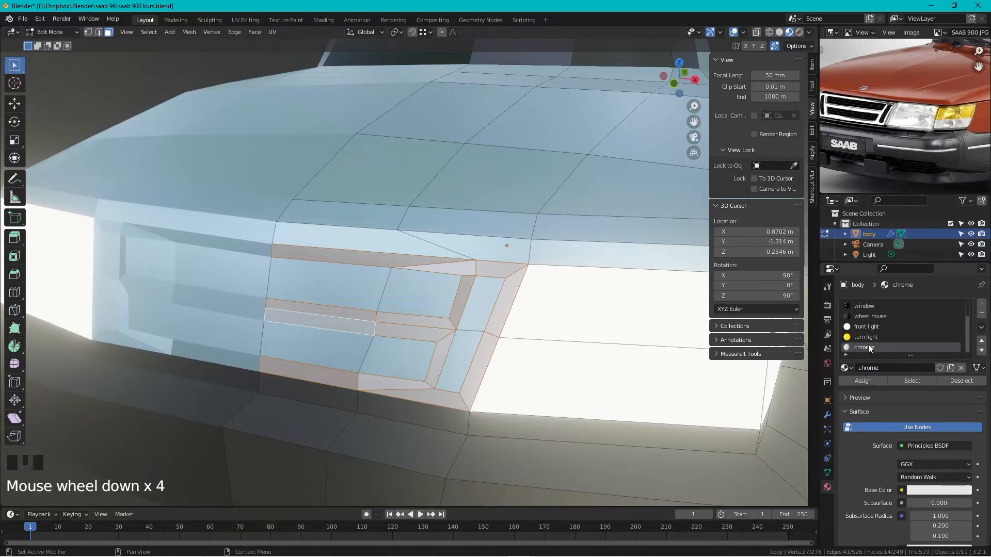
scroll(918, 411, down, 5)
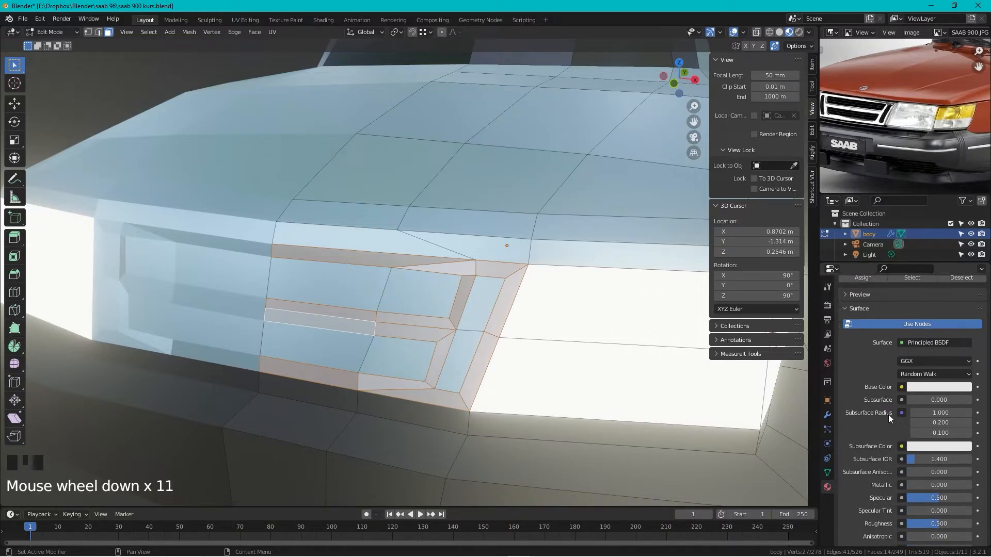
drag(909, 486, 926, 500)
scroll(911, 455, down, 1)
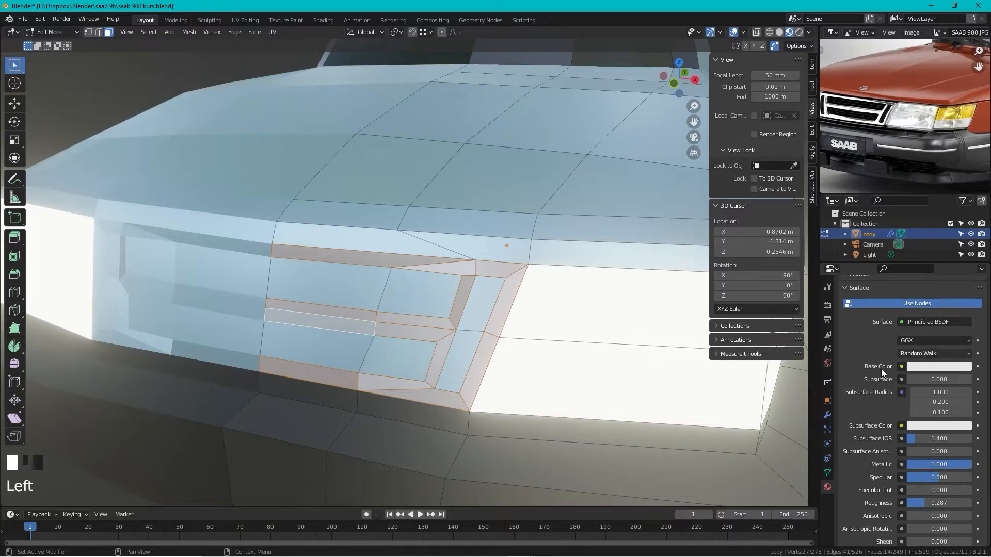
scroll(896, 357, up, 10)
click(863, 381)
- Select the six recessed faces between the chrome grille strips, assign the wheel house material to them, and leave Edit Mode
scroll(466, 264, down, 3)
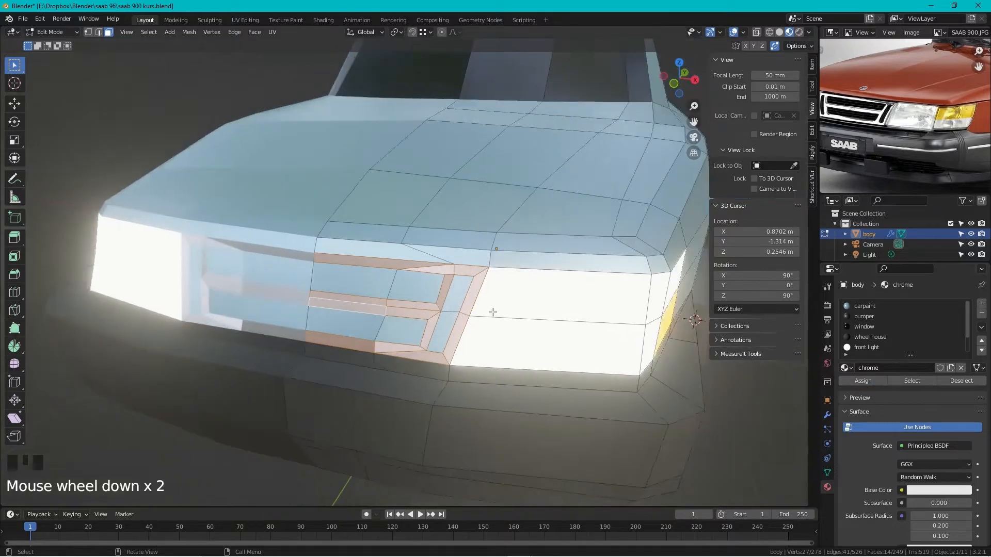
middle_drag(449, 269, 482, 239)
scroll(431, 283, up, 3)
scroll(431, 283, down, 1)
click(424, 287)
shift+click(360, 278)
shift+click(349, 330)
shift+click(349, 331)
shift+click(392, 341)
shift+click(441, 325)
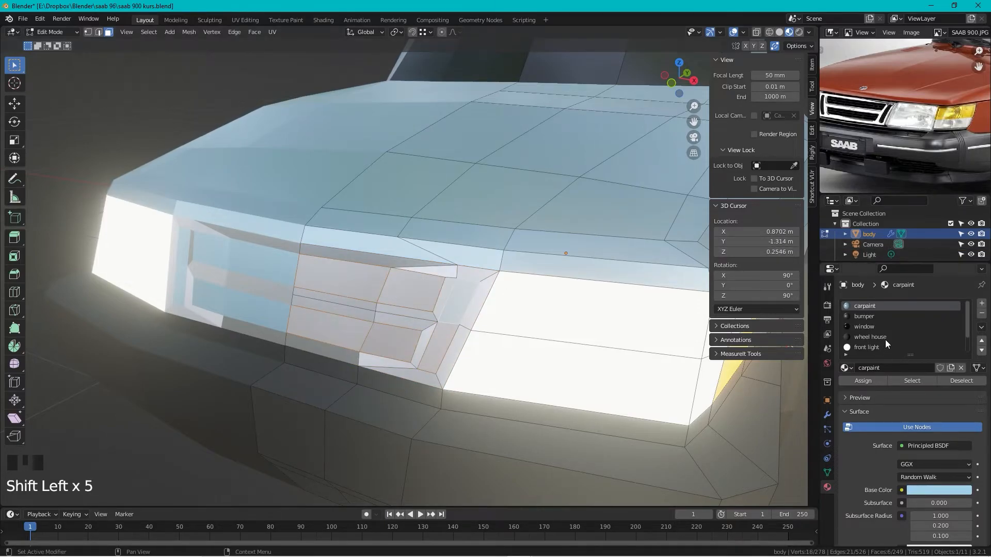
scroll(887, 323, down, 3)
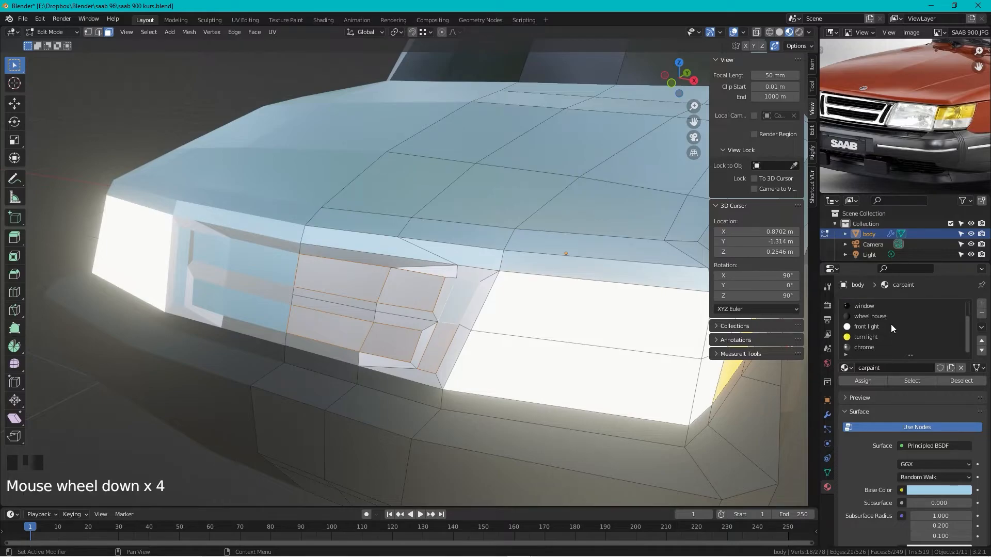
scroll(890, 326, up, 2)
click(880, 338)
click(867, 382)
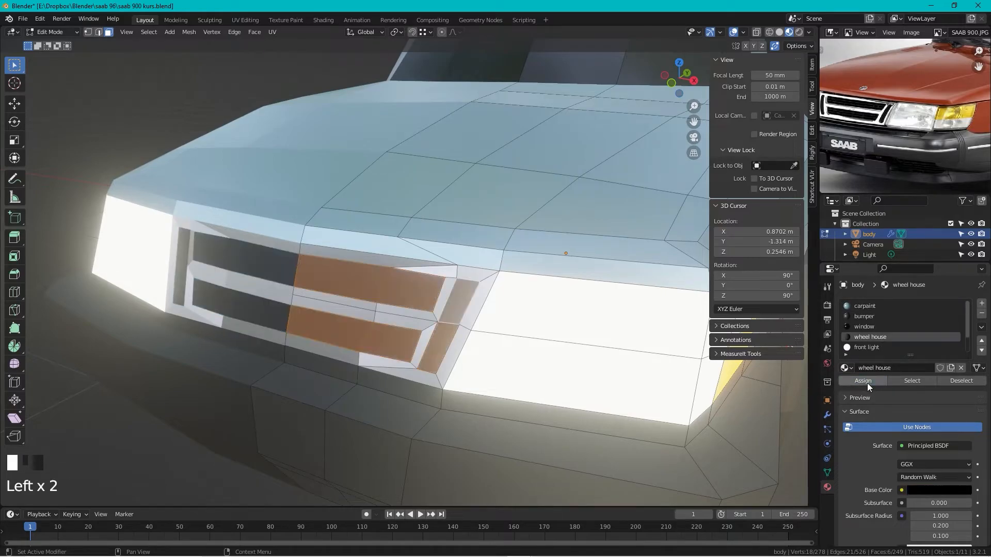
scroll(456, 305, down, 2)
key(Tab)
- Examine the rear end of the car body from the side and behind
middle_drag(456, 305, 373, 286)
scroll(406, 301, down, 2)
middle_drag(475, 274, 397, 253)
scroll(432, 329, up, 5)
shift+middle_drag(433, 333, 375, 317)
scroll(371, 305, up, 2)
click(335, 315)
scroll(933, 124, down, 7)
- Open Saab_900s_h.jpg as the reference photo and frame its rear lights and bumper
middle_drag(949, 98, 916, 154)
scroll(919, 129, up, 5)
click(919, 35)
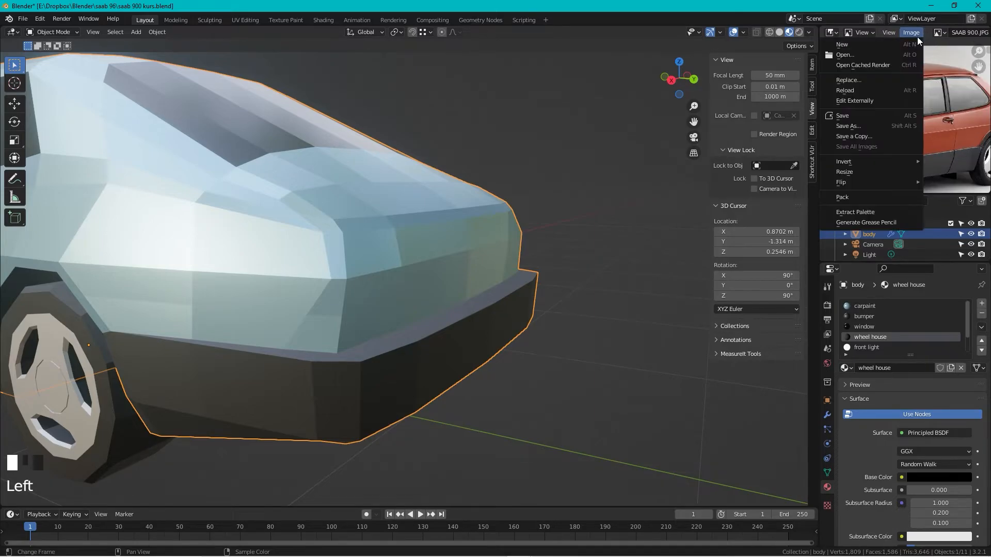
click(860, 51)
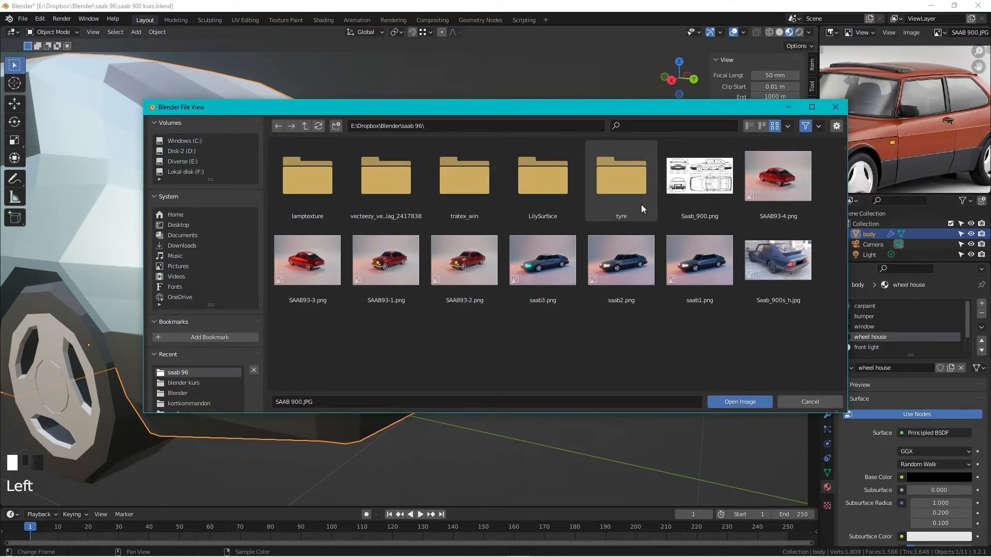
scroll(543, 265, up, 1)
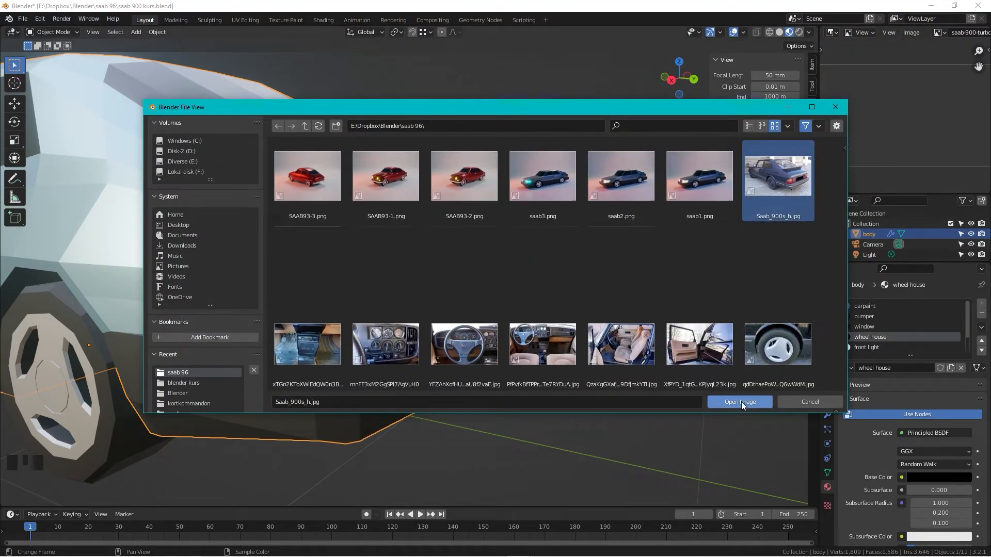
click(741, 402)
scroll(930, 121, down, 2)
middle_drag(930, 122, 827, 108)
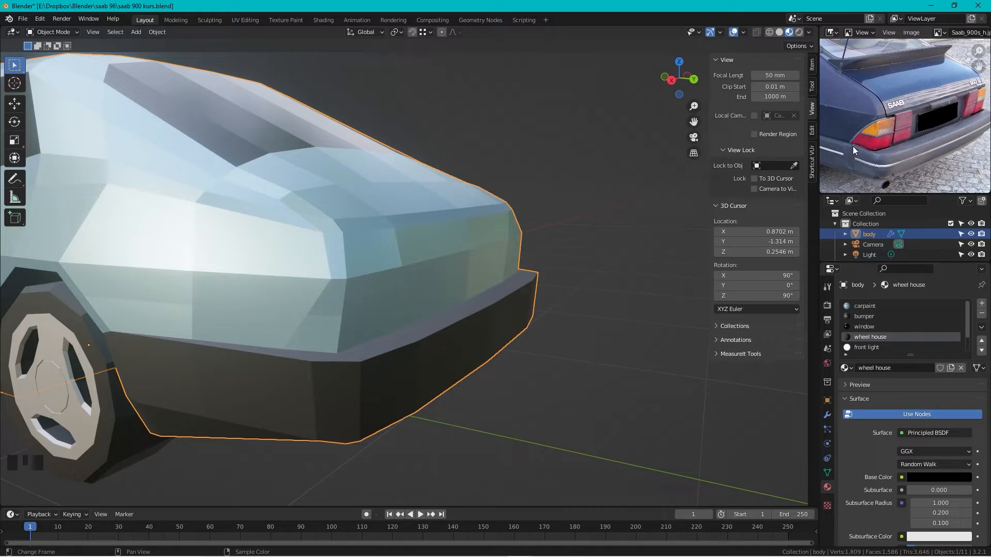
- Pick the body face at the rear light in Edit Mode and examine it against the rear-view blueprint and reference photo
key(Tab)
click(385, 293)
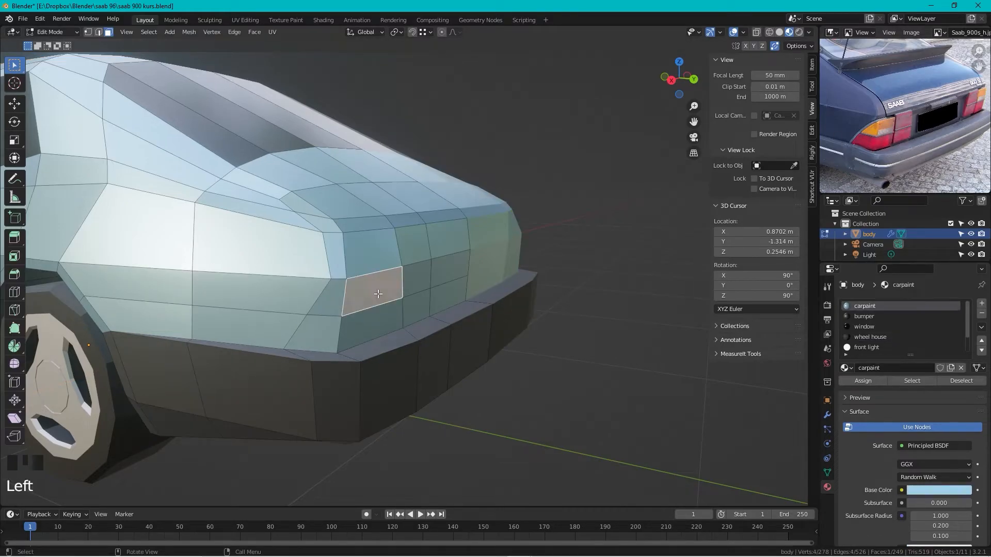
drag(683, 79, 697, 83)
click(693, 82)
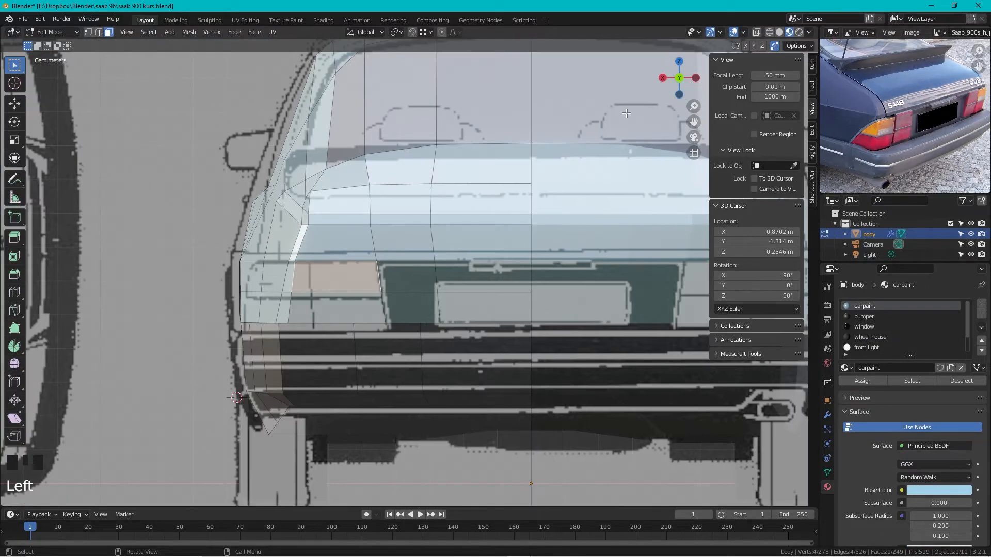
shift+middle_drag(299, 312, 439, 234)
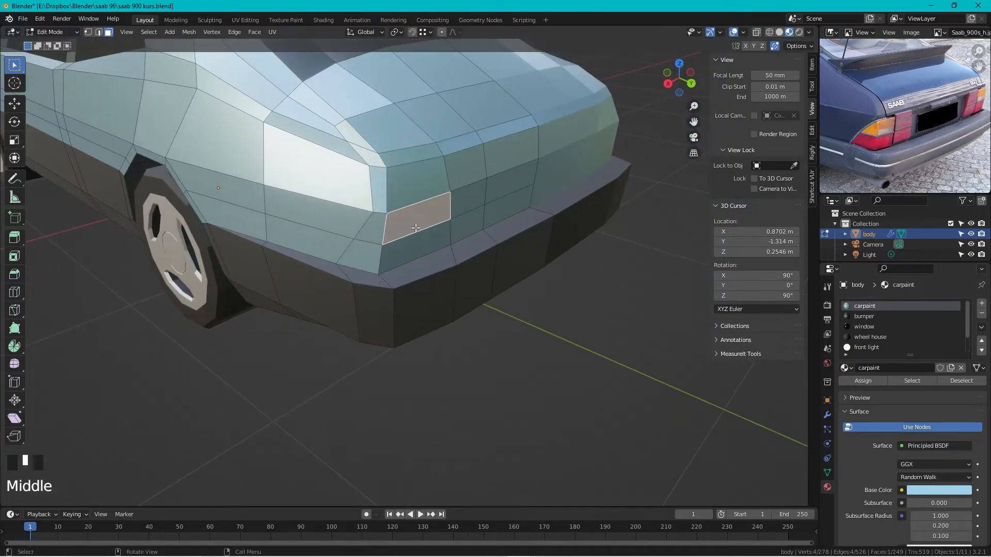
scroll(392, 222, up, 3)
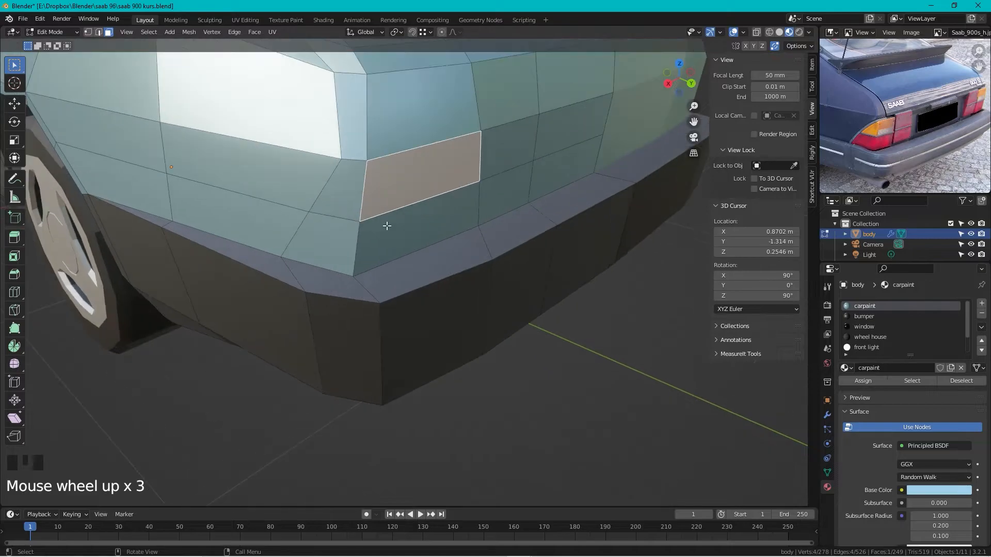
scroll(398, 225, down, 2)
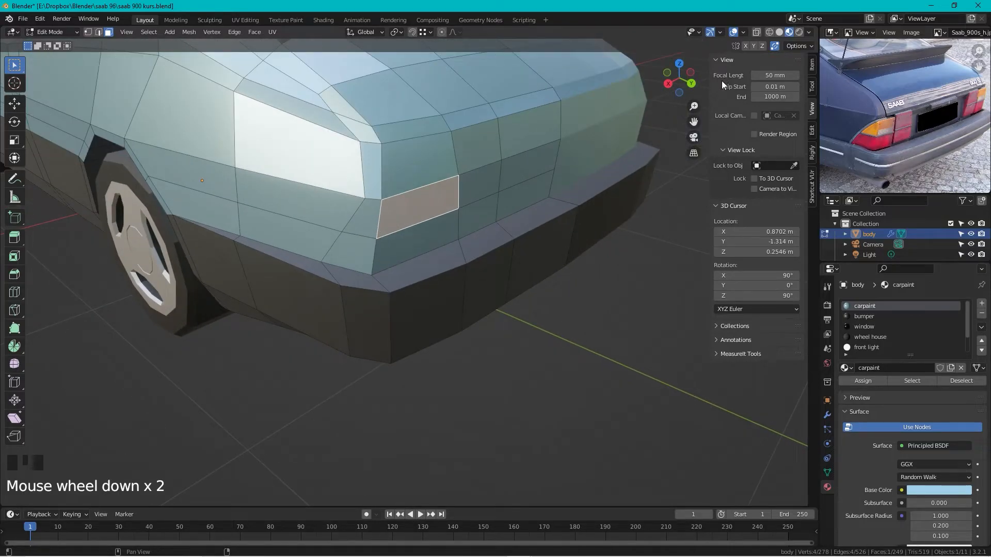
scroll(398, 155, down, 5)
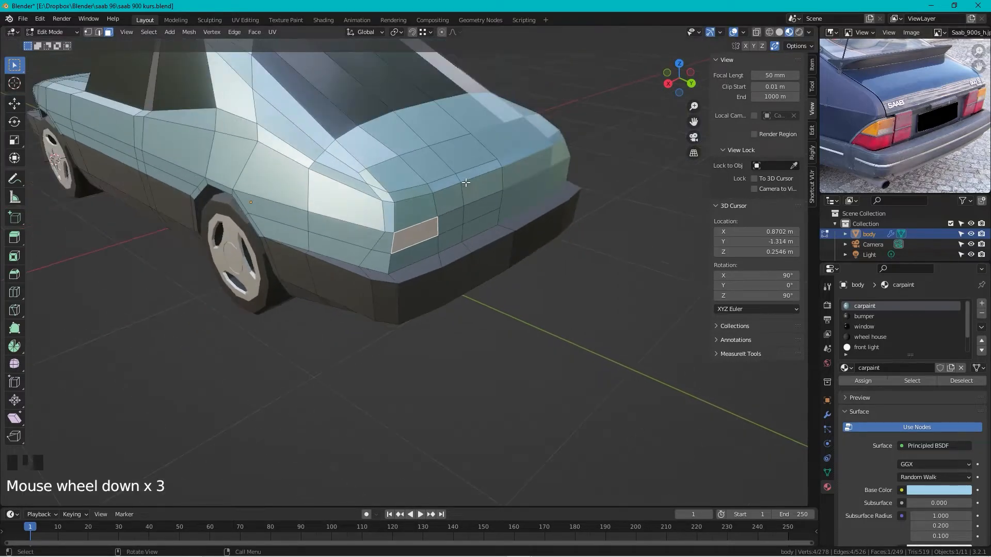
middle_drag(392, 160, 400, 153)
scroll(400, 154, up, 5)
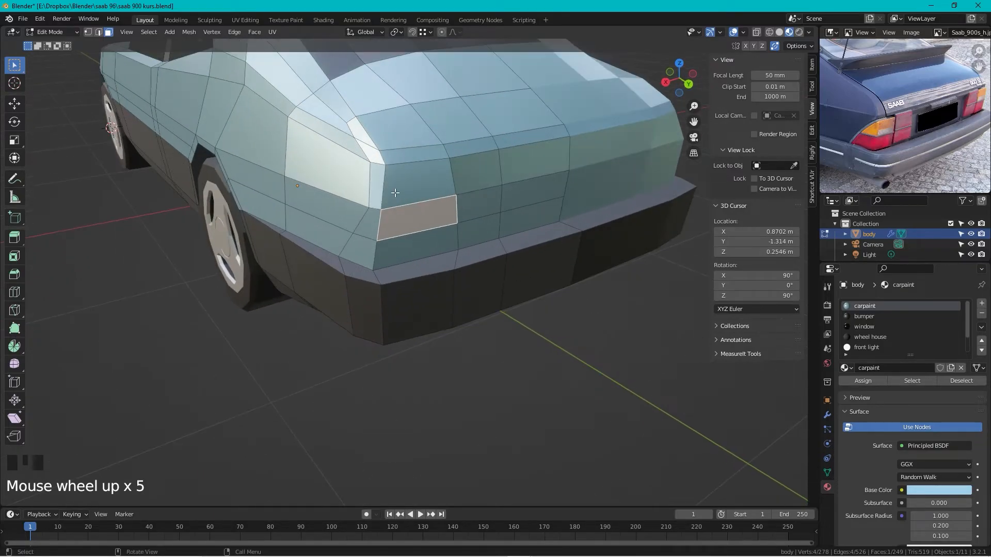
shift+middle_drag(395, 193, 371, 196)
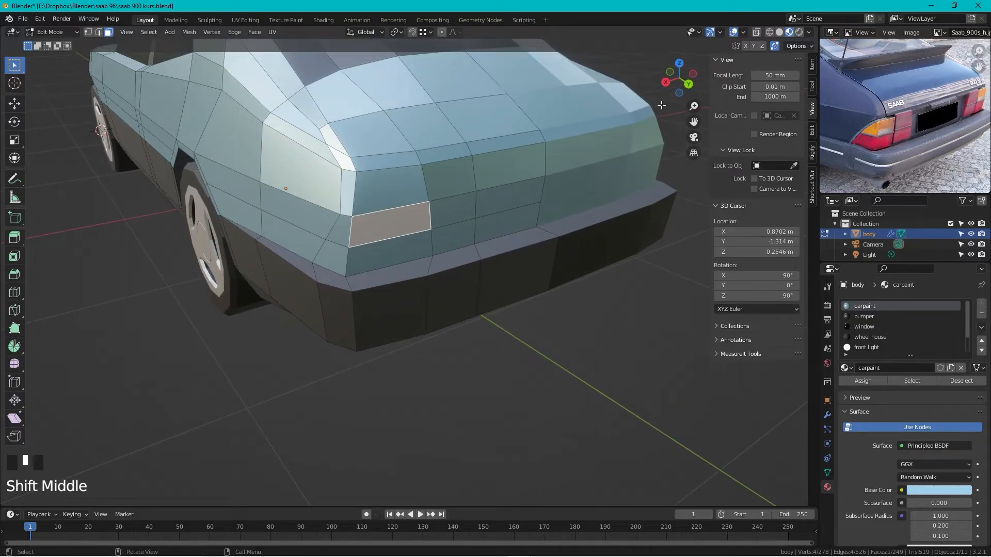
click(686, 84)
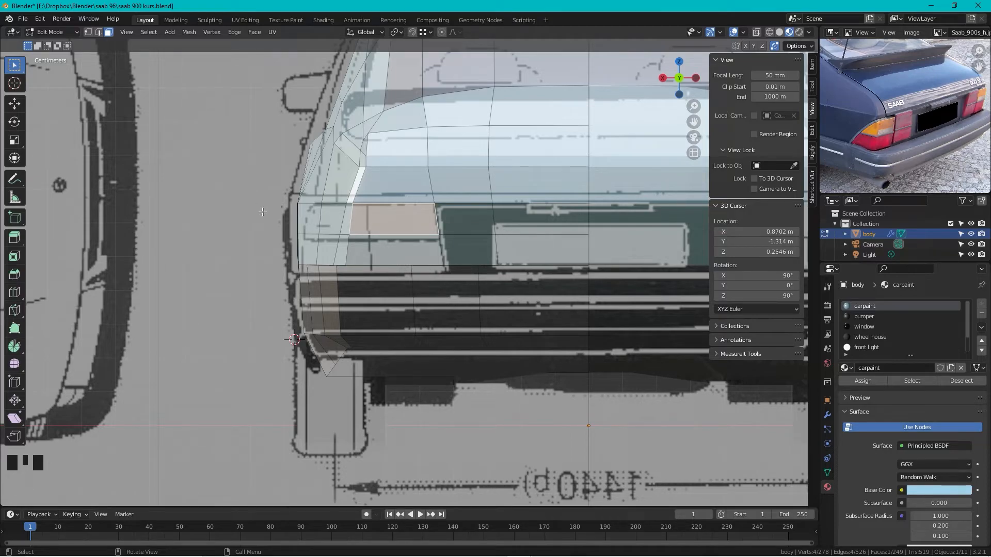
scroll(253, 212, down, 2)
middle_drag(252, 212, 435, 224)
scroll(435, 224, up, 4)
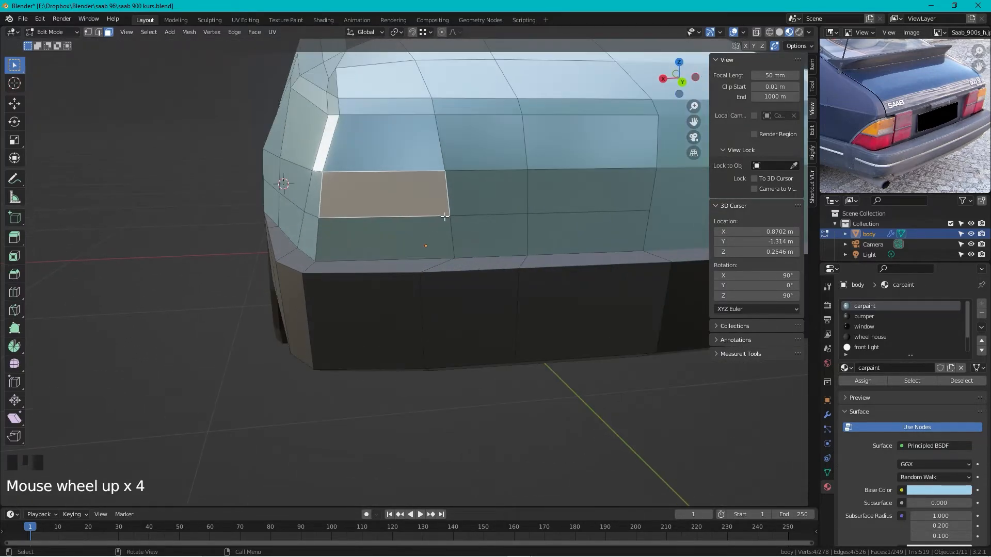
- Slide the three-vertex column at the rear light toward the body corner by about -0.76, onto the blueprint's light division line
key(1)
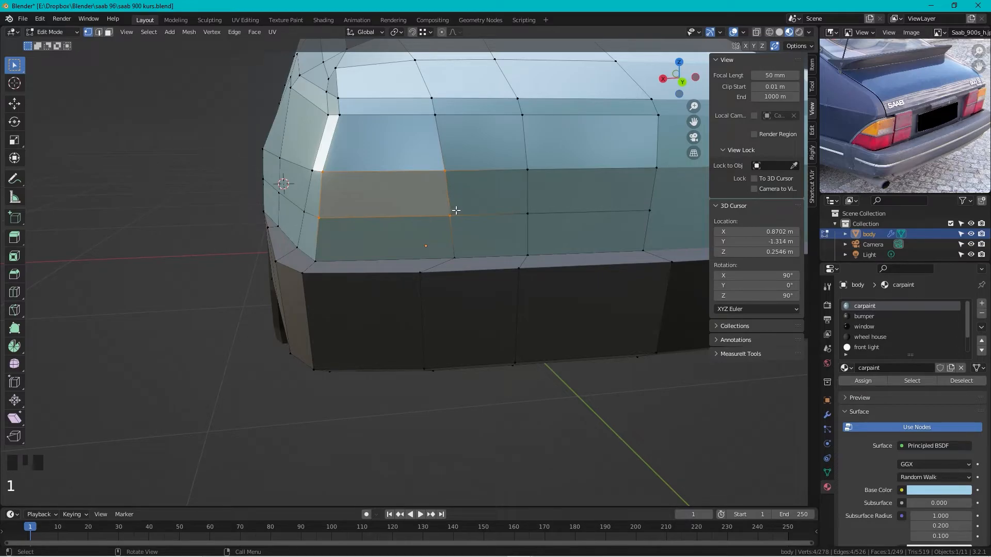
click(455, 211)
shift+click(453, 257)
shift+drag(450, 166, 425, 189)
click(682, 82)
scroll(292, 212, up, 1)
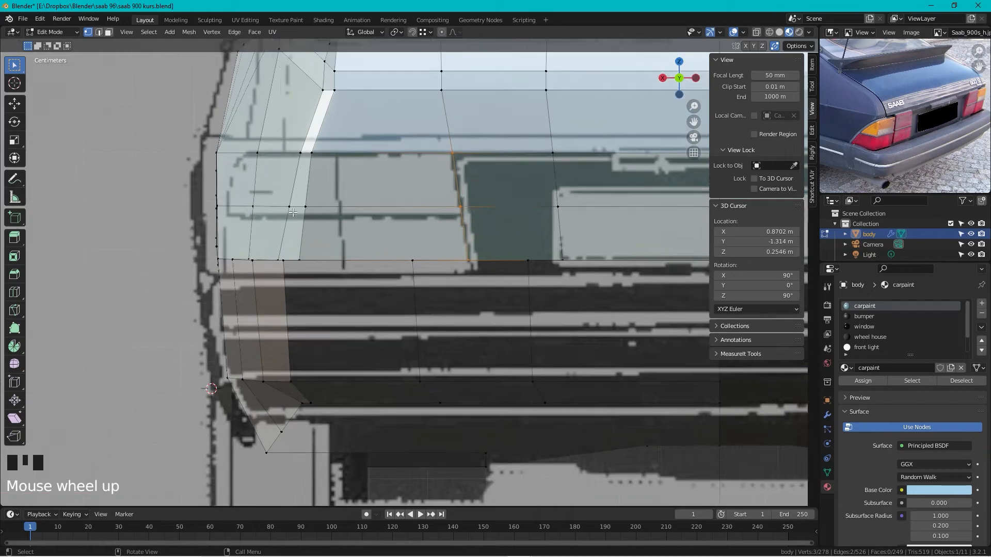
key(g)
key(g)
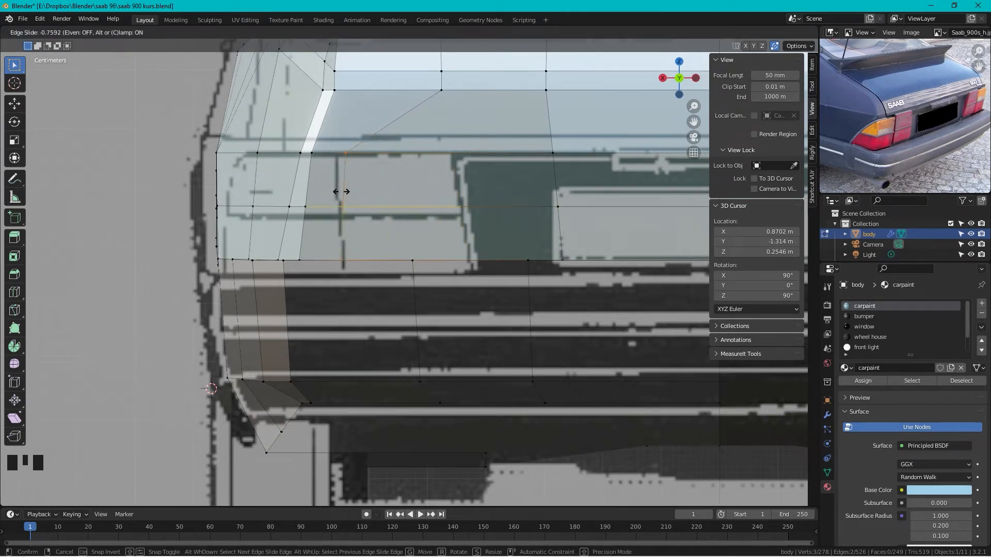
click(341, 191)
- Slide that column's upper and middle vertices individually toward the corner to follow the slanted division line on the blueprint
click(345, 152)
key(g)
key(g)
click(333, 162)
click(346, 207)
key(g)
key(g)
click(327, 213)
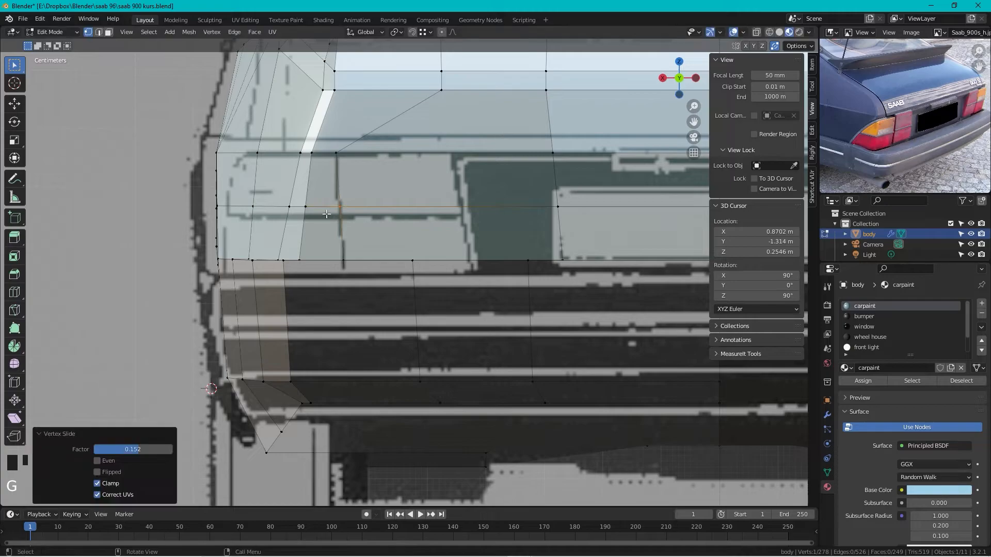
- Slide the next three-vertex column toward the corner by a factor of about 0.435, onto the rear light's inner edge
drag(572, 146, 540, 271)
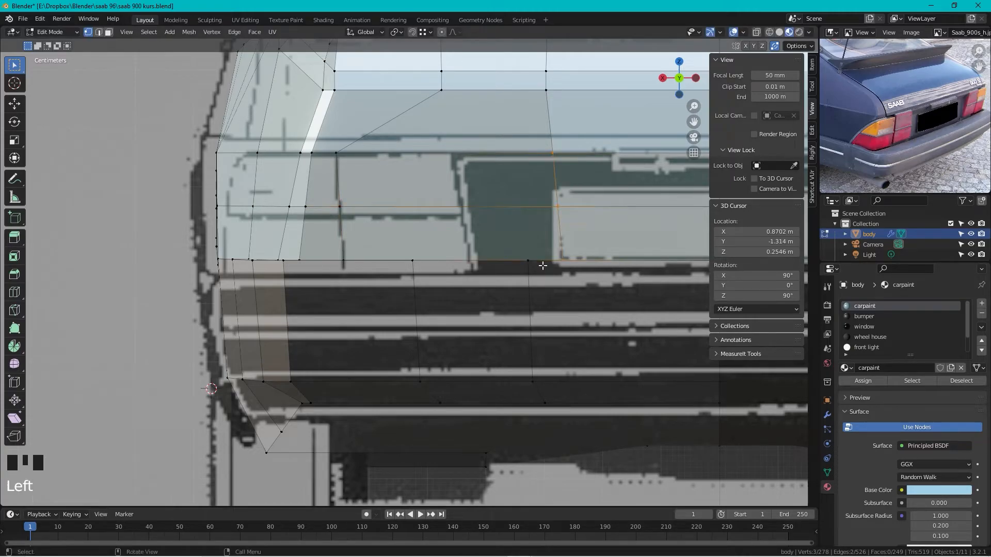
scroll(539, 271, down, 2)
middle_drag(539, 271, 486, 249)
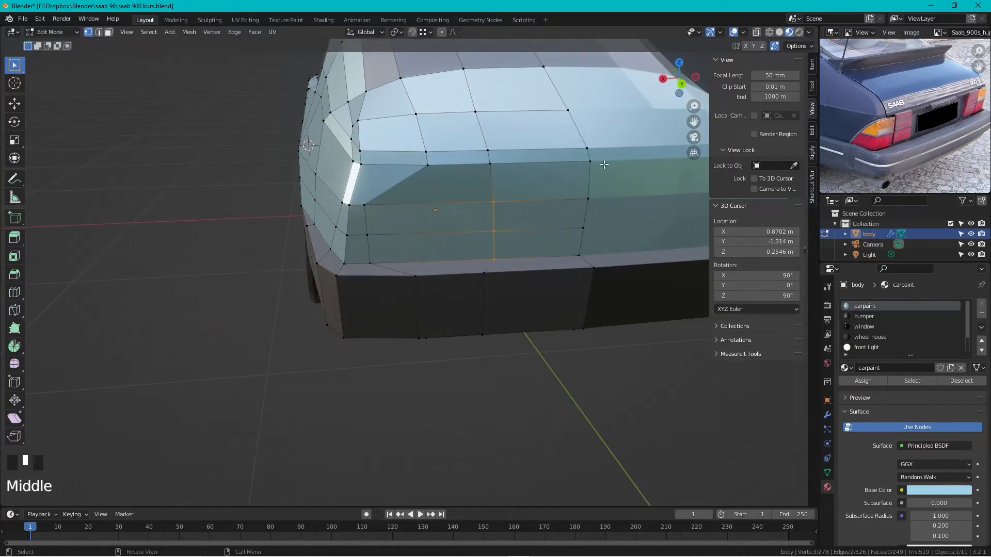
click(678, 92)
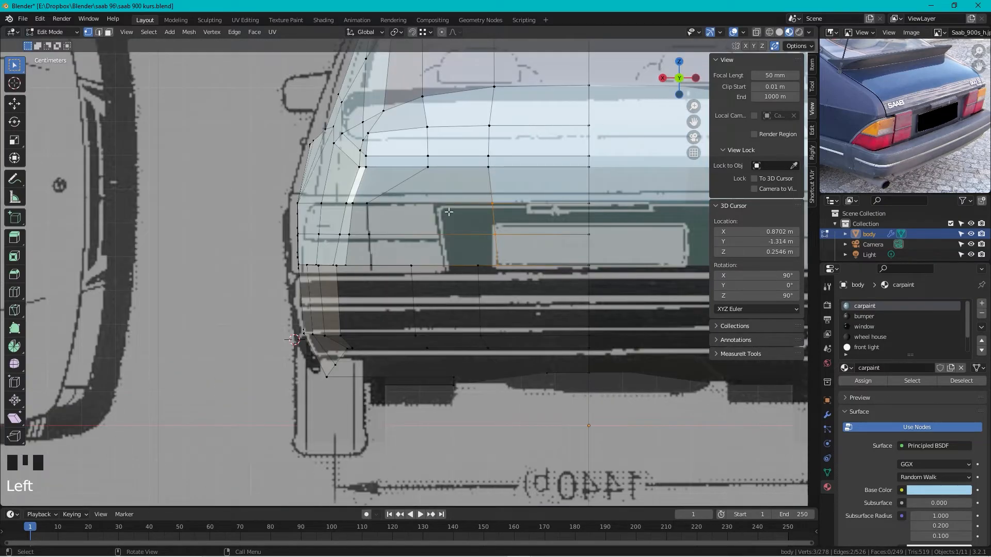
key(g)
key(g)
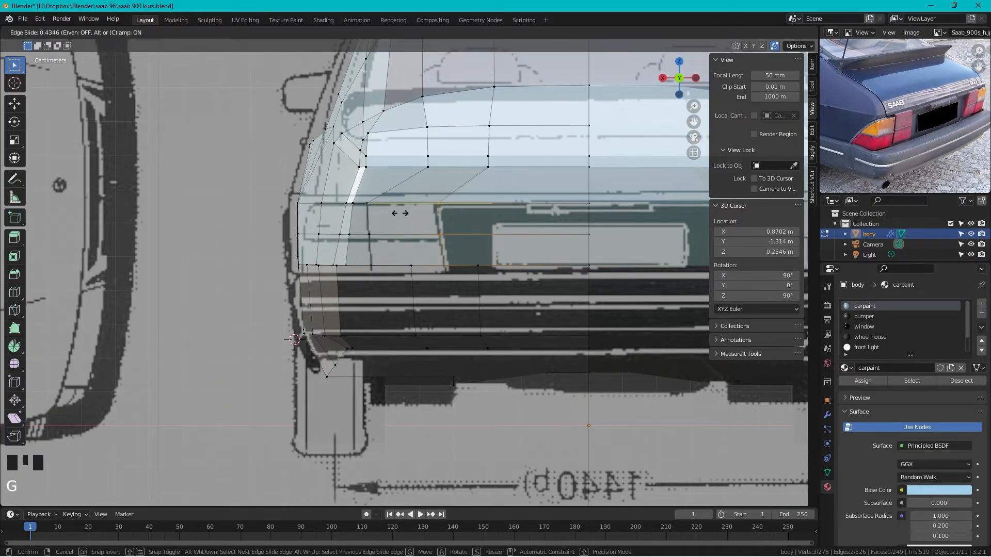
click(401, 213)
- Slide the two trunk-edge vertices above the light's division column outward toward the rear corner
scroll(414, 177, down, 4)
middle_drag(415, 177, 490, 217)
middle_drag(491, 217, 593, 218)
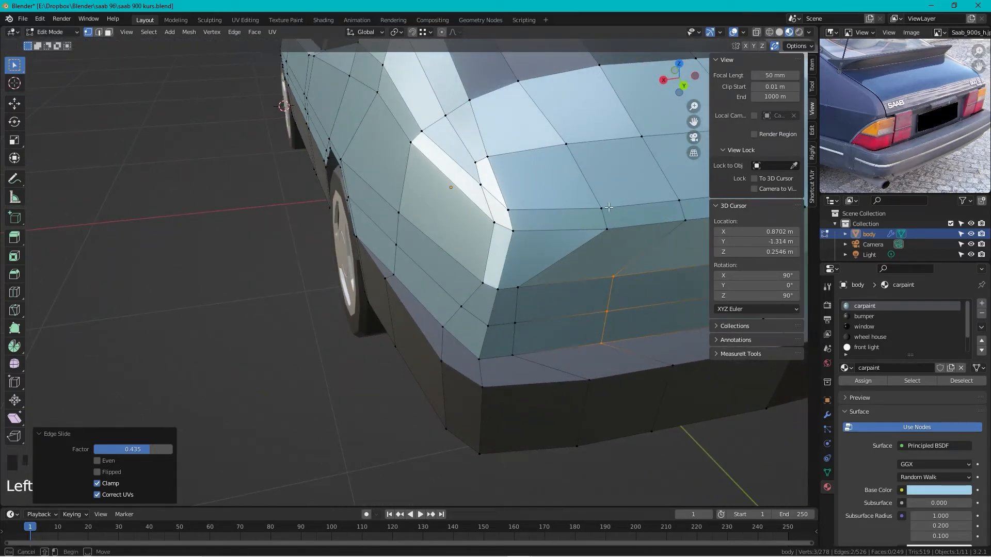
click(585, 236)
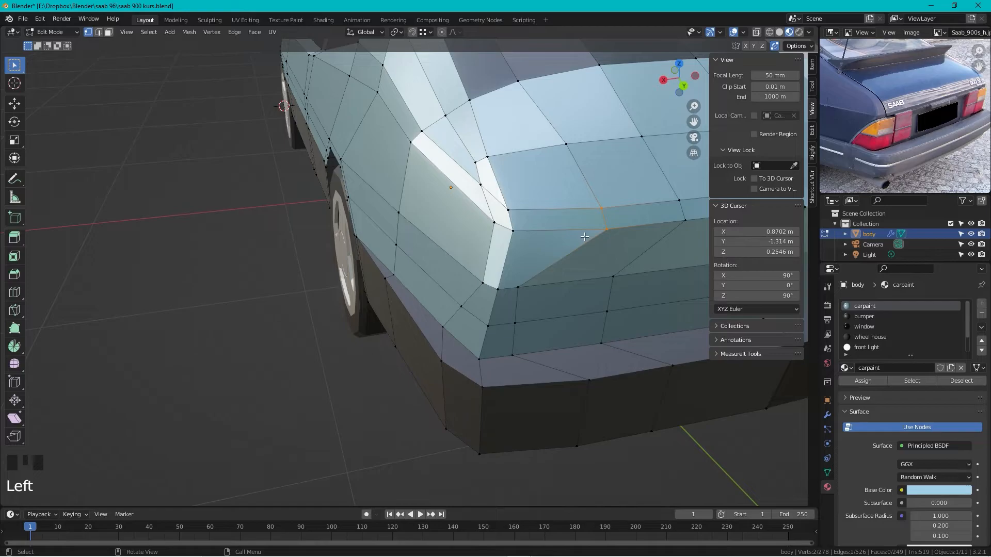
click(513, 238)
- Slide the trunk lid vertex above that edge outward toward the rear corner in two passes, continuing the edge line
middle_drag(513, 238, 493, 216)
click(493, 216)
drag(493, 216, 502, 203)
key(g)
key(g)
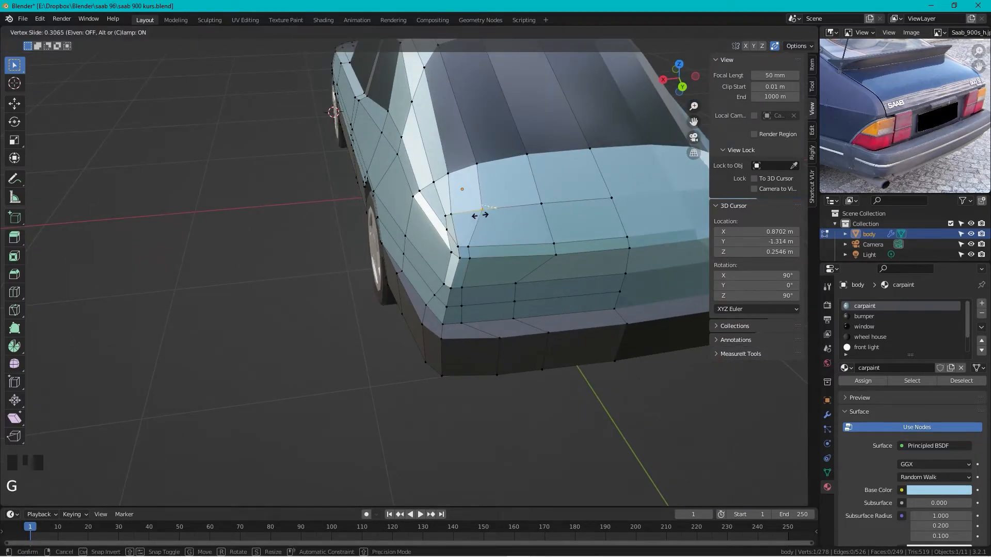
click(474, 214)
middle_drag(474, 215, 503, 188)
drag(508, 122, 491, 154)
key(g)
key(g)
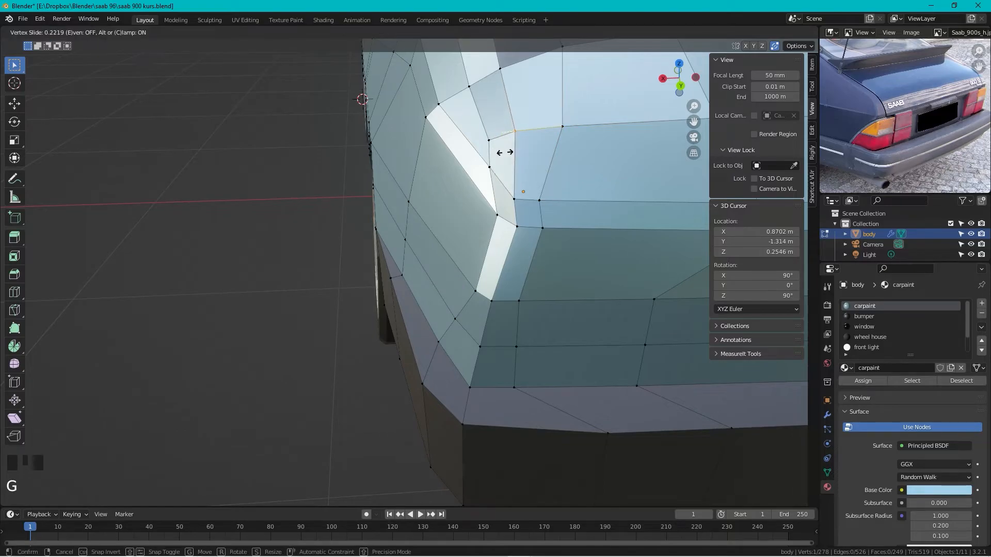
click(506, 154)
- Slide the neighbouring vertices at the rounded trunk corner along their edges to even out the shape, and check it in Object Mode
click(516, 199)
key(g)
key(g)
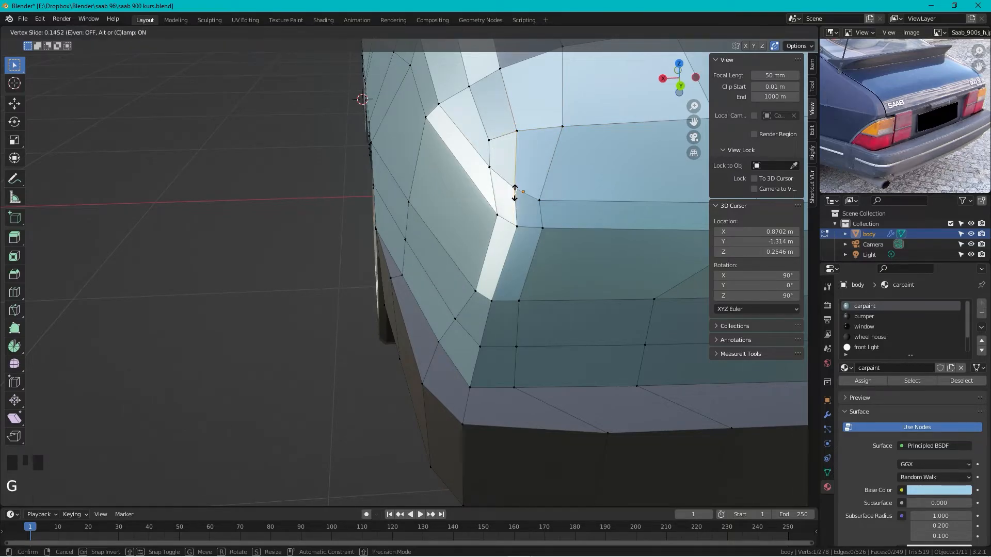
click(515, 193)
click(540, 200)
key(g)
key(g)
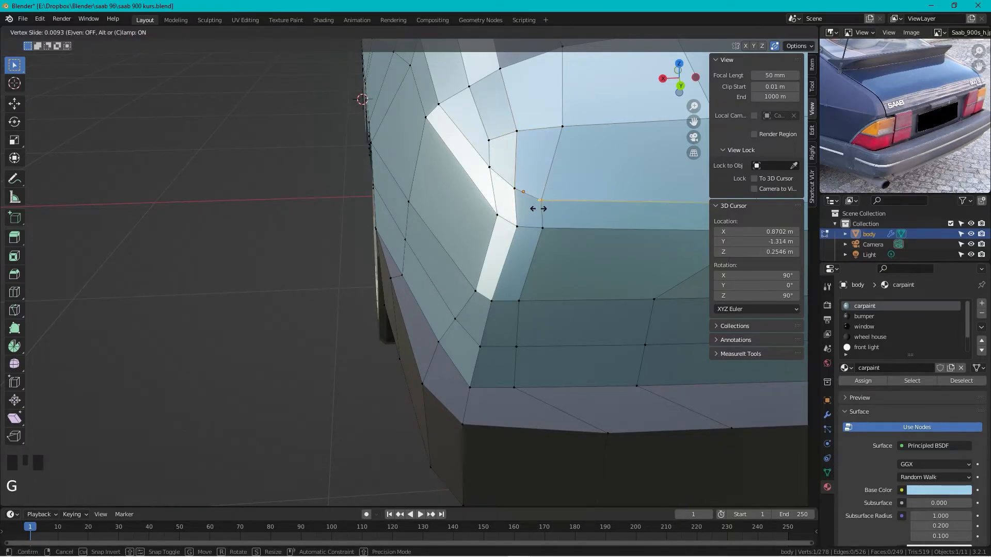
click(549, 206)
key(Tab)
scroll(547, 222, down, 5)
middle_drag(546, 235, 475, 316)
key(Tab)
scroll(474, 315, up, 3)
scroll(474, 315, down, 2)
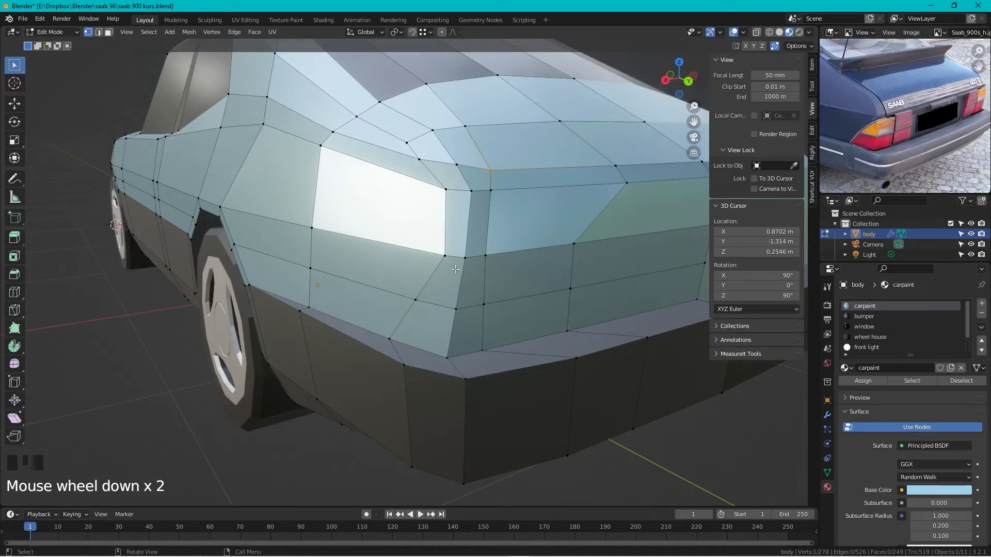
- Slide the outer light column of three vertices inward, away from the corner, by a factor of about 0.2
scroll(451, 272, down, 2)
middle_drag(493, 270, 449, 270)
drag(458, 247, 426, 330)
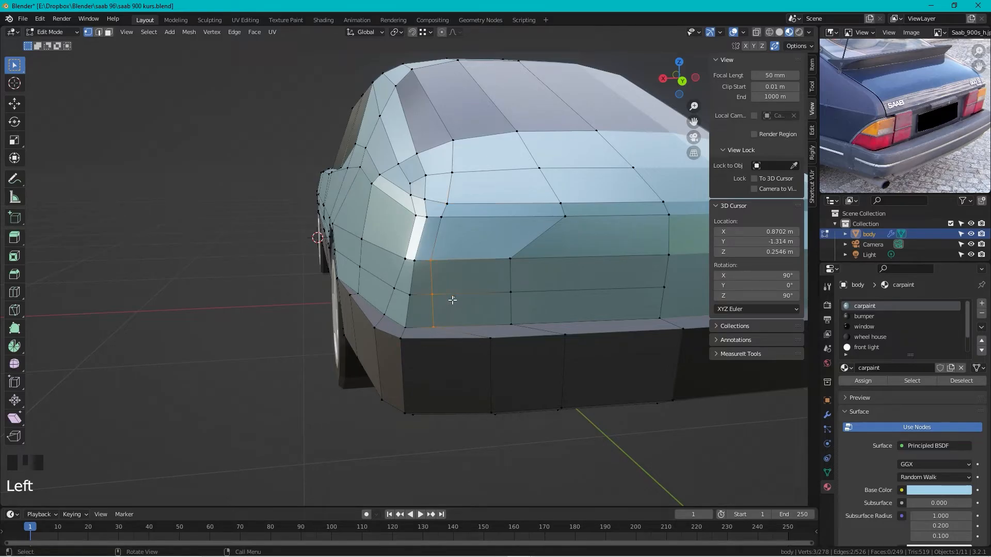
key(g)
key(g)
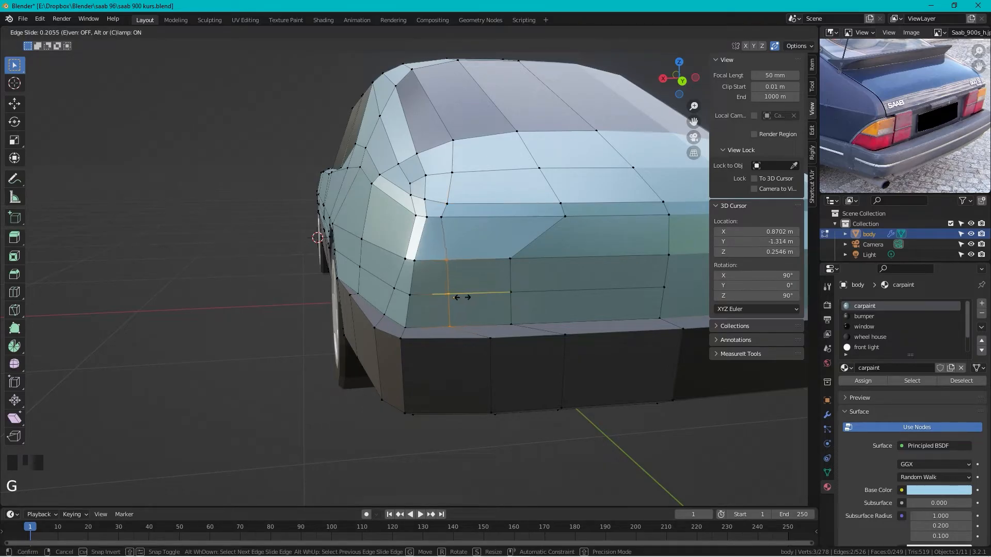
click(462, 298)
- Slide the two trunk-edge vertices above the outer light column into line with it, and check the rear in Object Mode
click(450, 222)
key(g)
key(g)
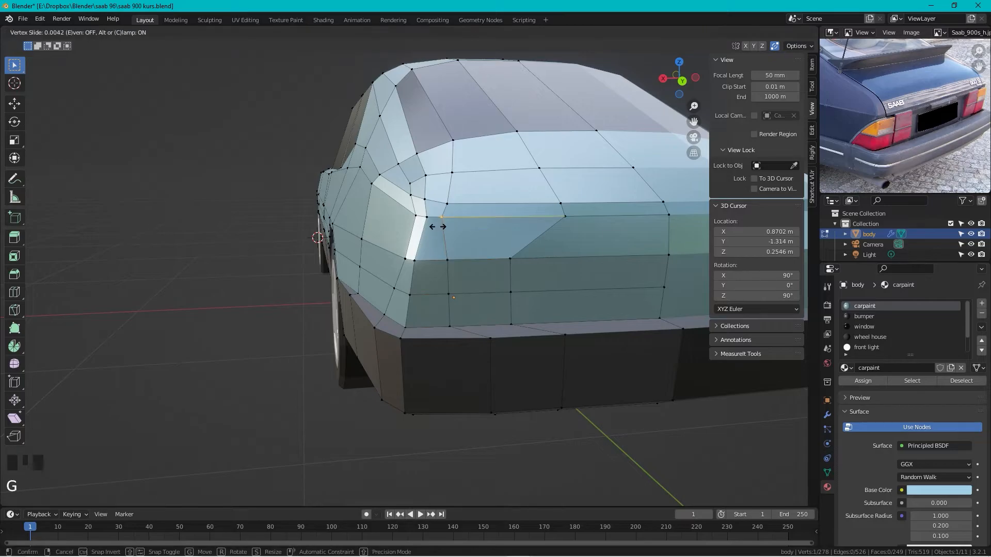
click(447, 222)
click(449, 206)
key(g)
key(g)
click(454, 202)
middle_drag(454, 201, 481, 269)
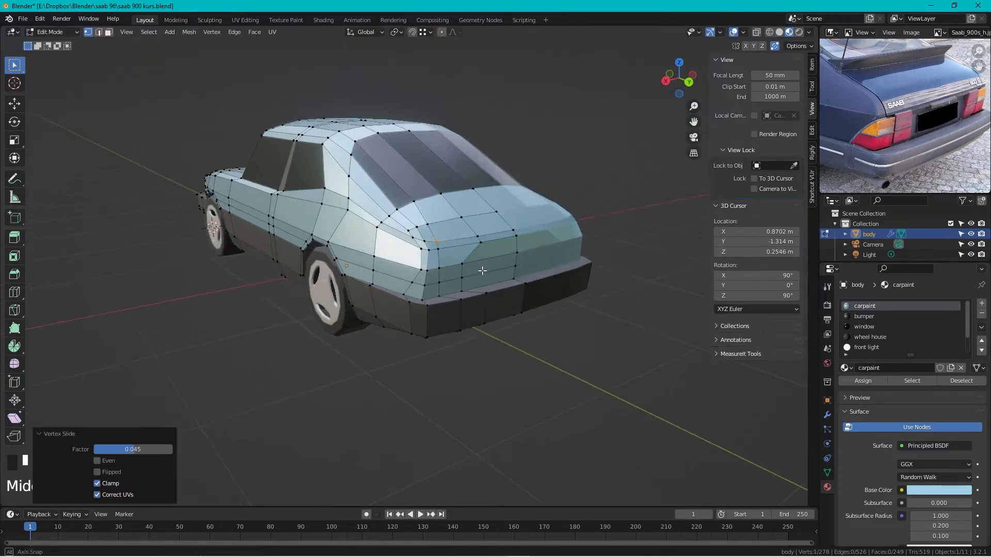
scroll(480, 279, up, 4)
key(Tab)
scroll(521, 222, down, 3)
mouse_move(521, 223)
middle_down()
mouse_move(465, 209)
mouse_move(509, 224)
middle_up()
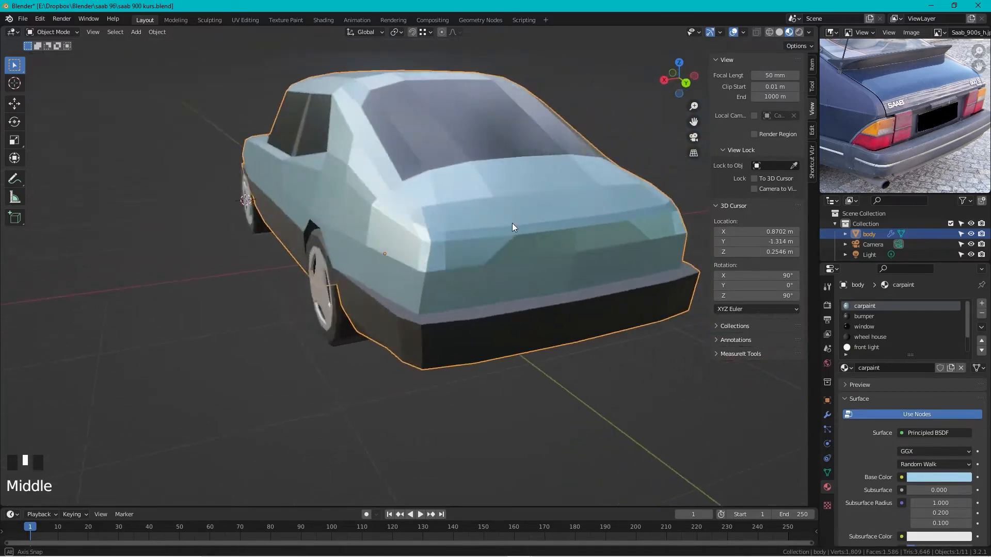
scroll(516, 232, up, 3)
- Edge-slide the two trunk-edge vertices above the light's inner column outward by about 0.39, and leave Edit Mode to inspect the corner
key(Tab)
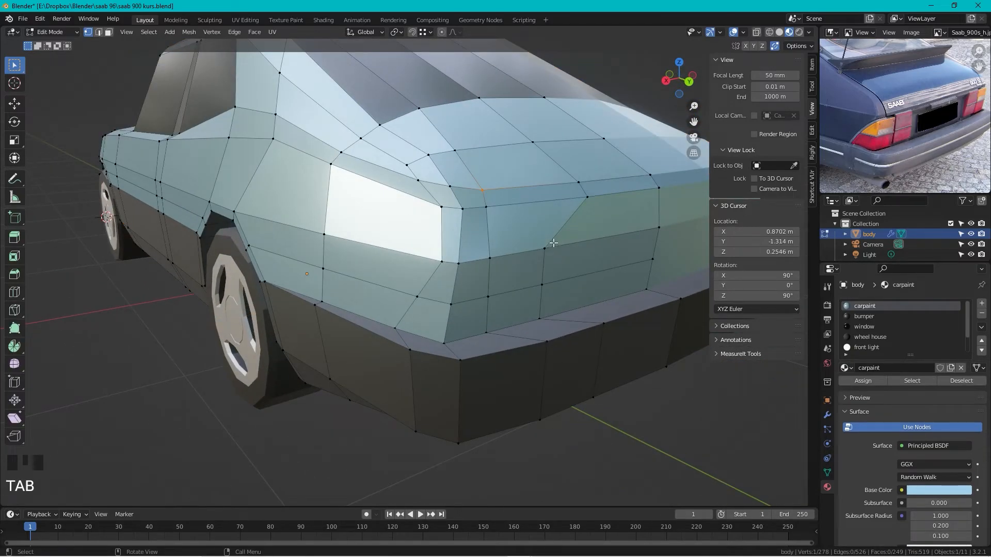
click(584, 190)
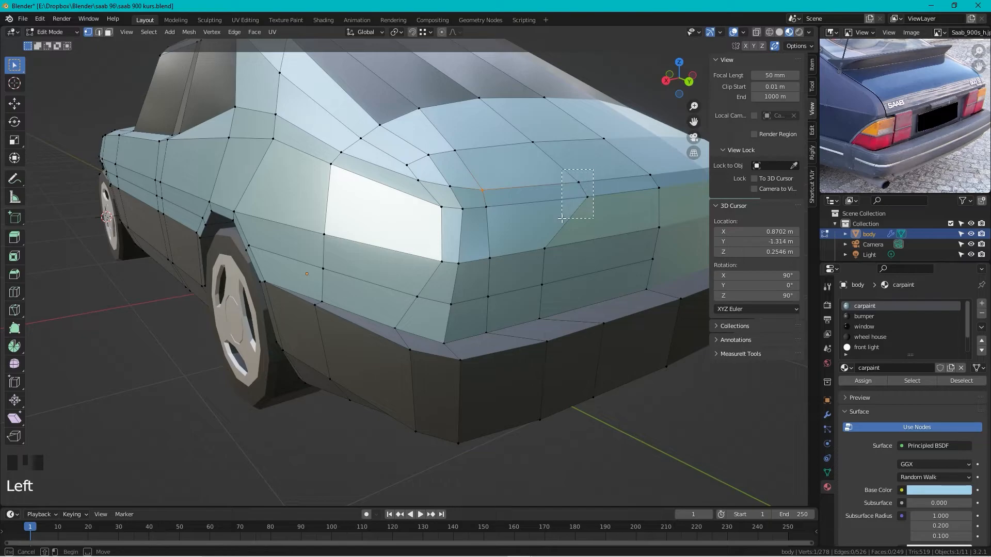
key(g)
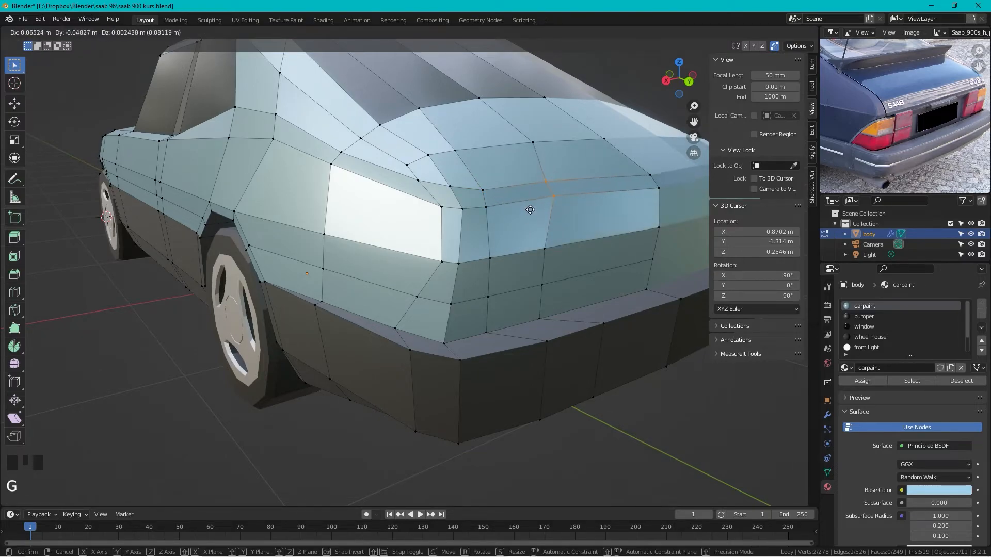
key(g)
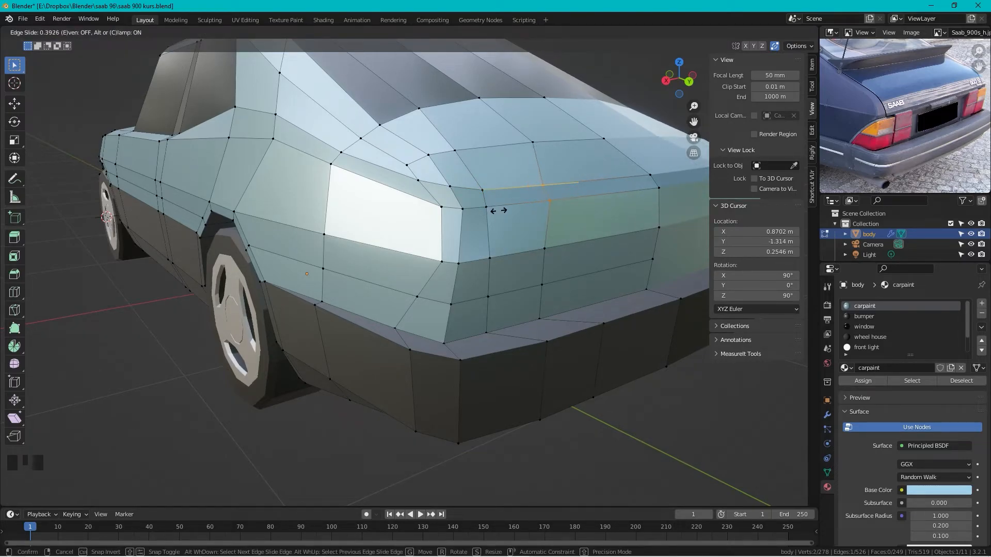
click(498, 211)
key(Tab)
middle_drag(509, 187, 551, 181)
scroll(490, 253, up, 2)
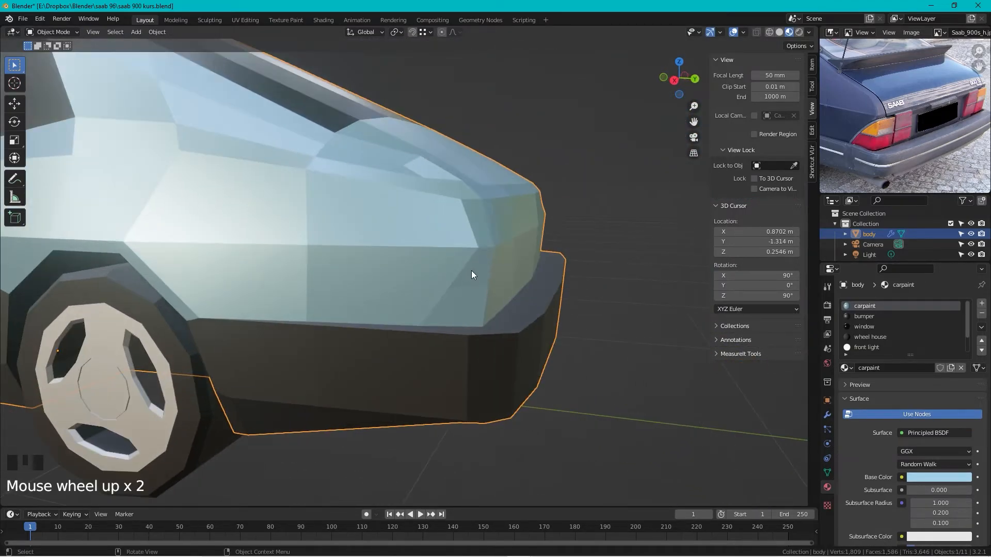
- Assign the turn light material to the two upper outer faces of the rear light at the body corner
key(Tab)
key(3)
click(486, 272)
mouse_move(486, 272)
middle_down()
mouse_move(491, 266)
mouse_move(471, 270)
middle_up()
shift+click(469, 277)
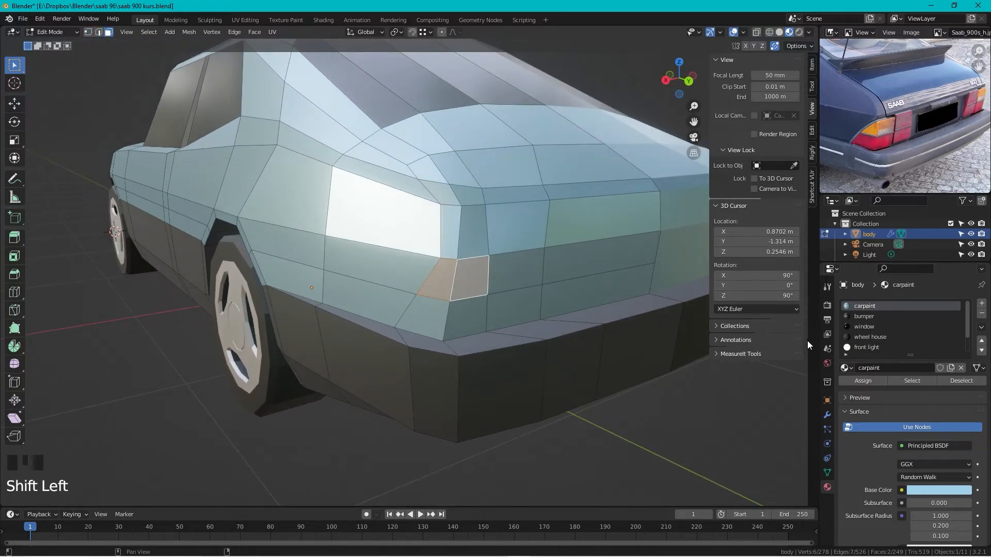
scroll(885, 316, down, 6)
click(865, 337)
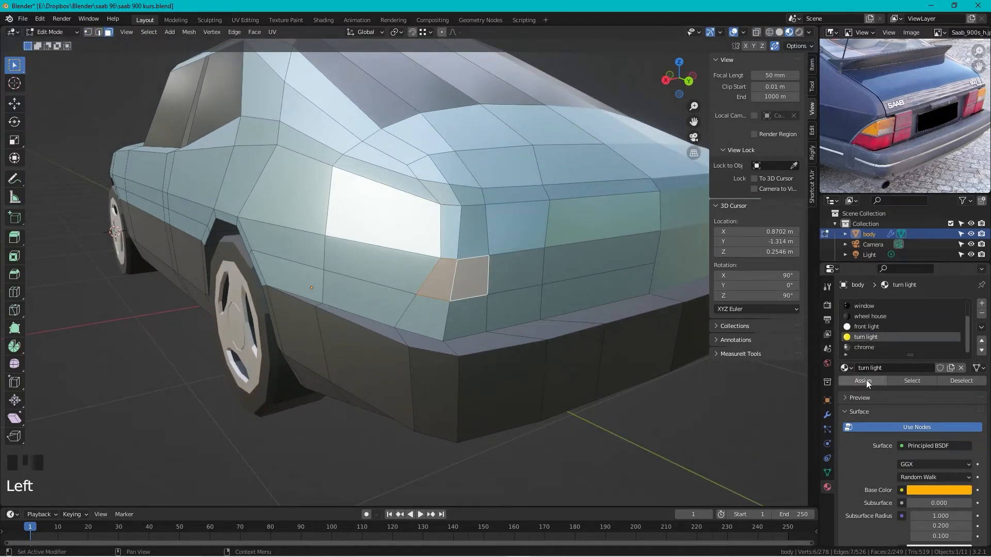
click(863, 381)
click(521, 276)
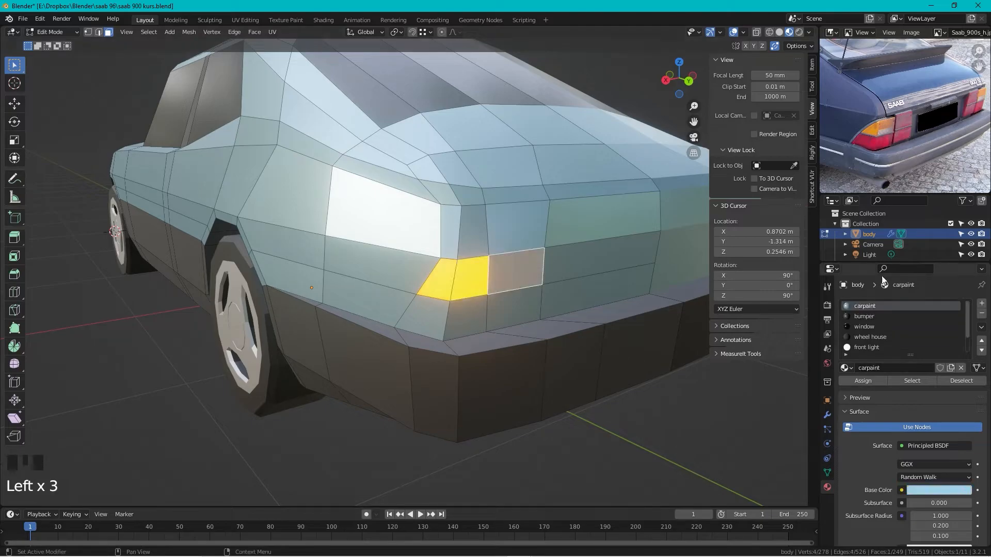
scroll(623, 241, down, 3)
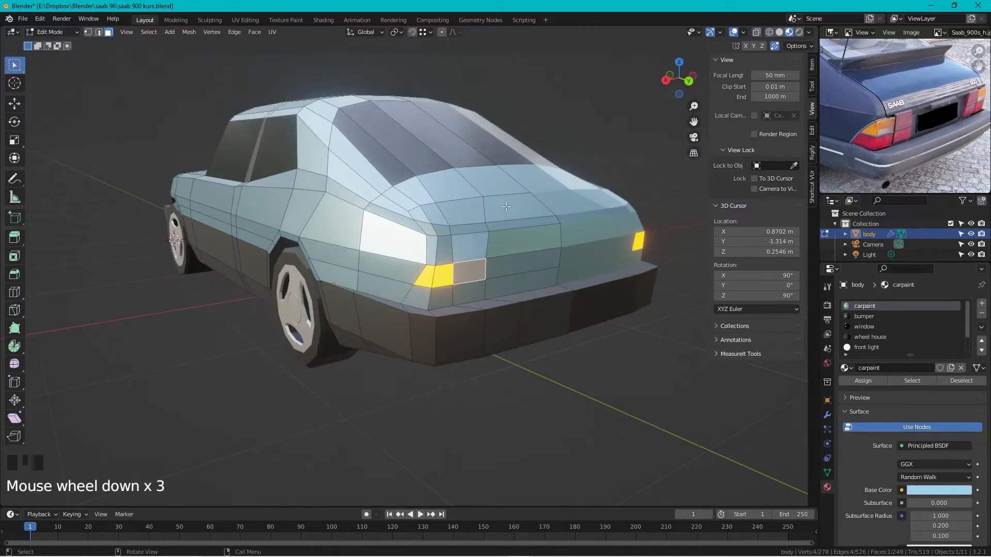
middle_drag(491, 206, 483, 243)
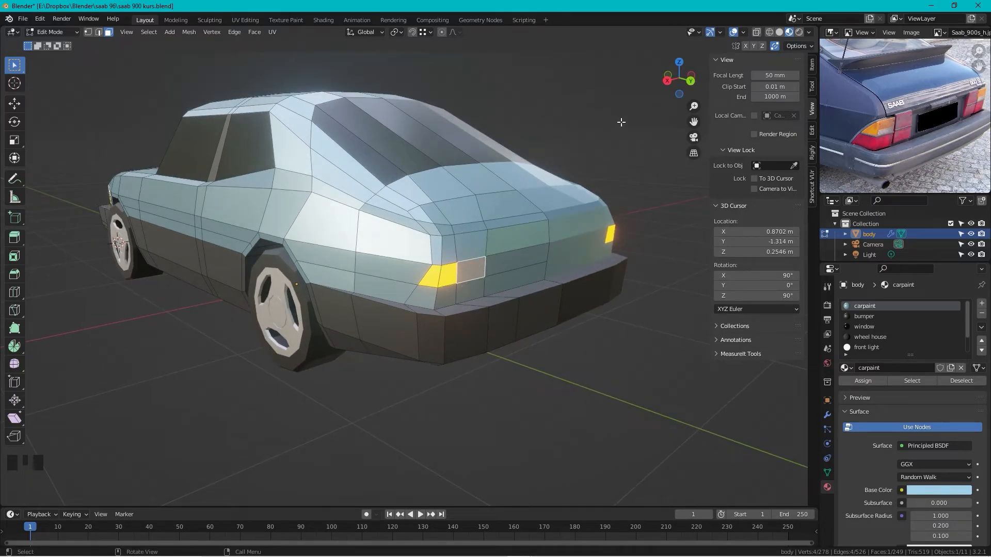
- In the side view, move the upper row of rear light vertices up about 0.027 m to match the blueprint
click(666, 81)
scroll(510, 214, up, 4)
shift+middle_drag(509, 214, 483, 234)
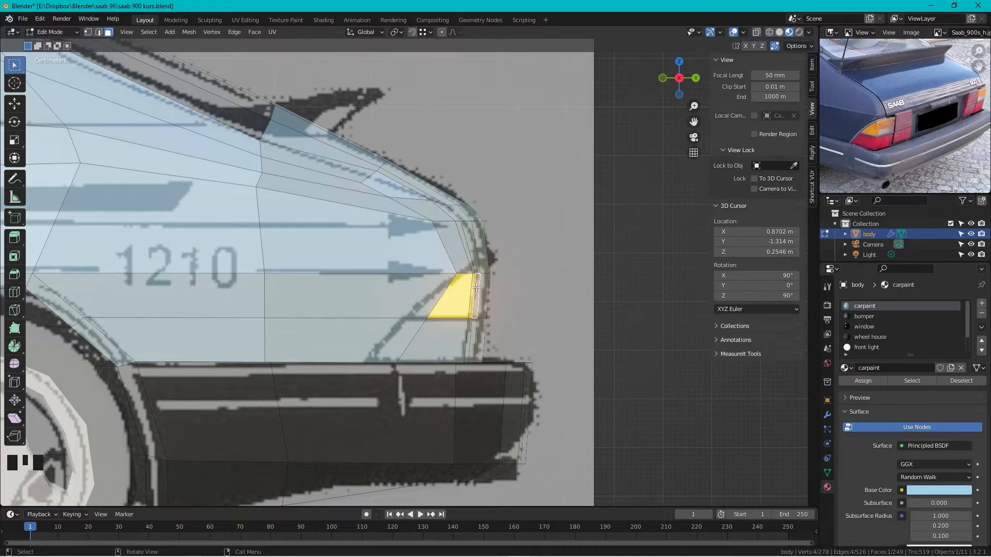
key(1)
click(496, 273)
key(g)
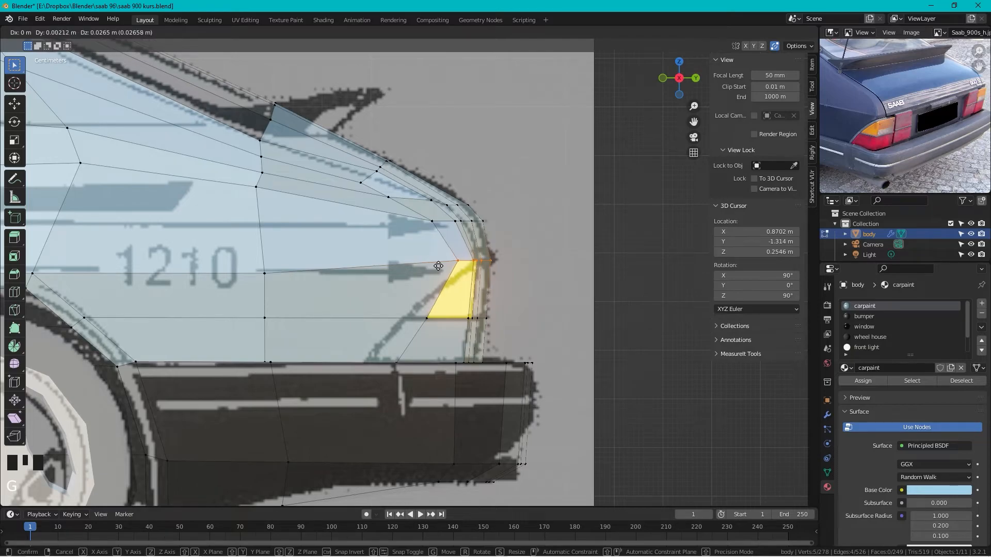
click(443, 267)
- Slide the turn light's upper outer vertex along its edge toward the light's top corner in the side blueprint
click(448, 268)
key(g)
key(g)
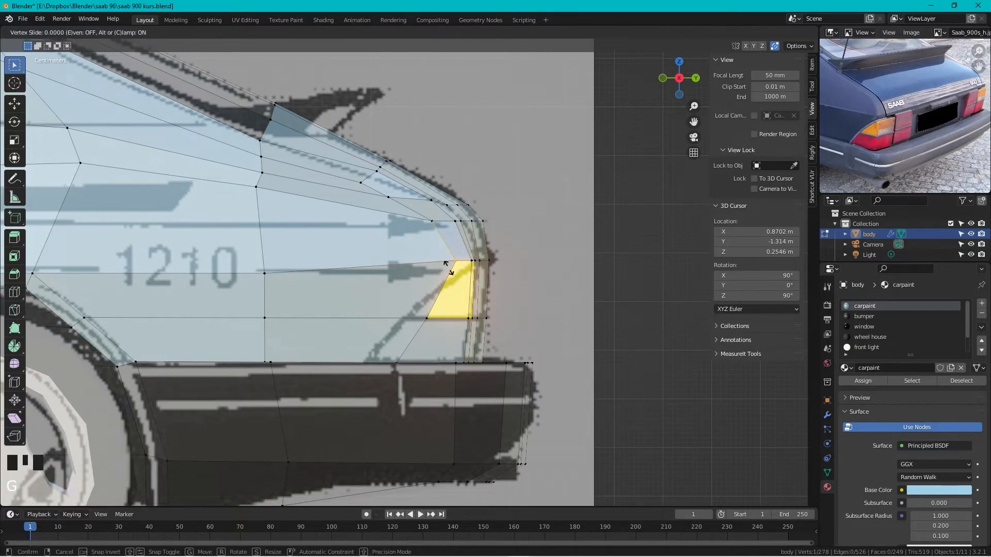
click(455, 267)
- Edge-slide the rear light's two lower outer vertices forward by a factor of about 0.17, following the blueprint's slanted light outline
drag(439, 297, 384, 374)
key(g)
key(g)
click(364, 370)
middle_drag(461, 251, 389, 271)
scroll(444, 205, up, 4)
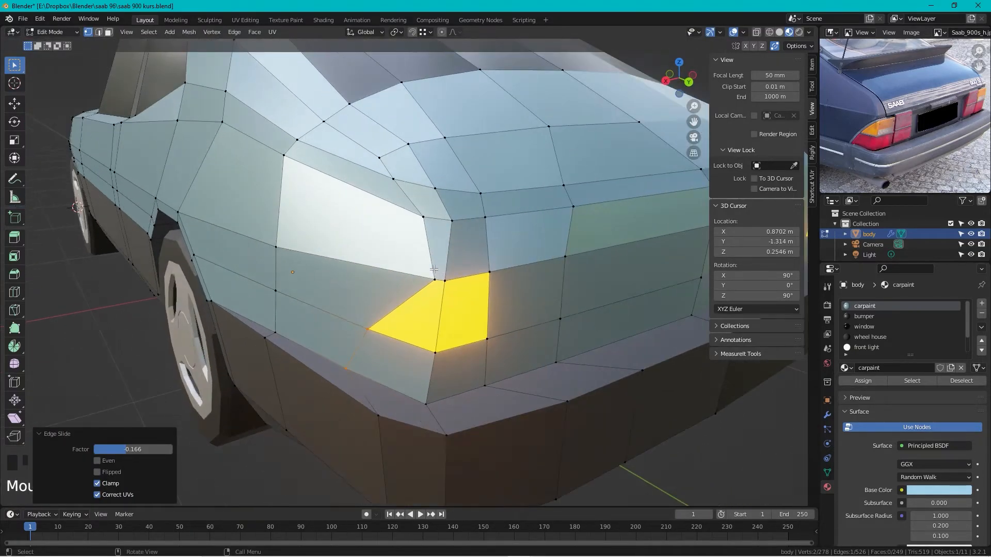
scroll(444, 204, down, 1)
middle_drag(445, 205, 431, 342)
- Add a material slot to the body holding a single-user copy of the front light material, renamed "back light"
key(3)
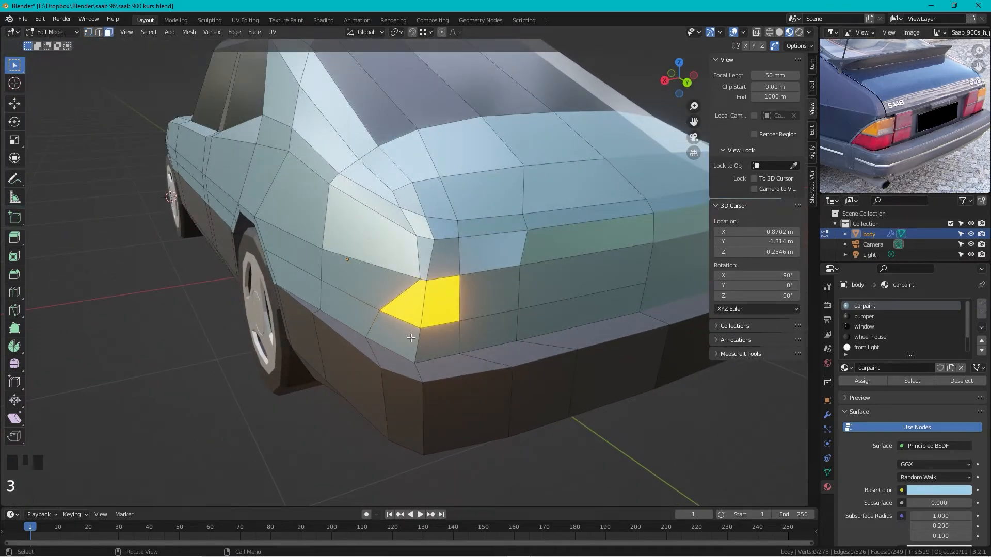
click(409, 338)
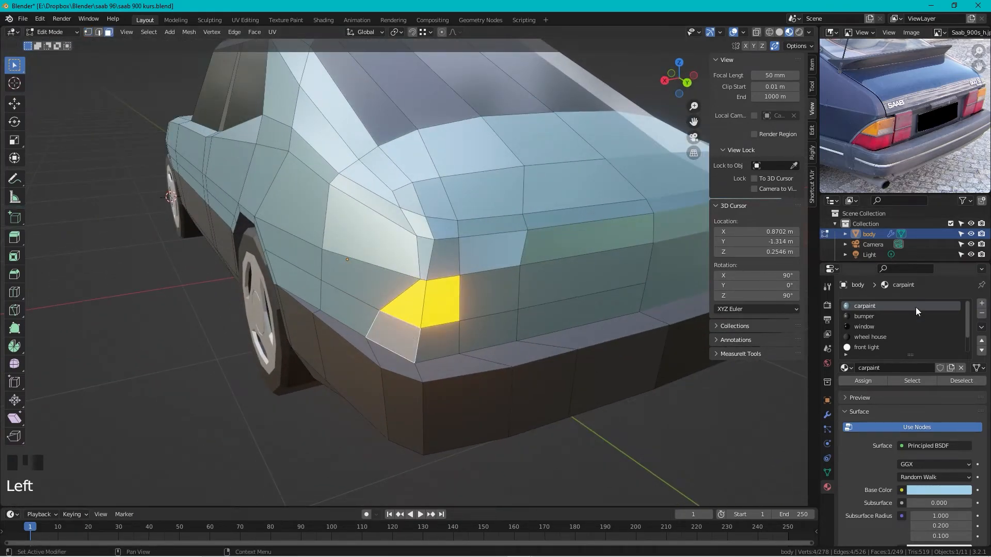
scroll(907, 325, down, 5)
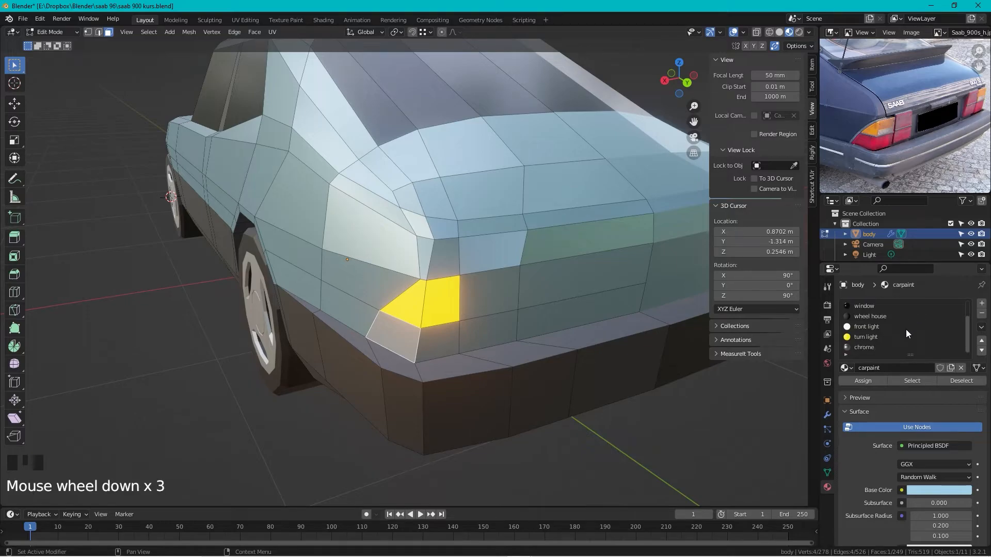
click(978, 304)
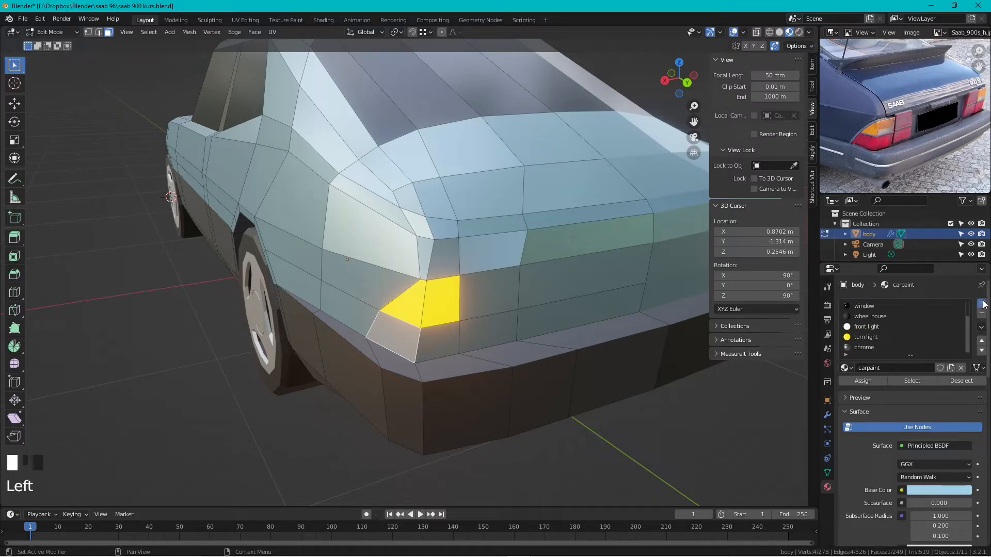
click(846, 368)
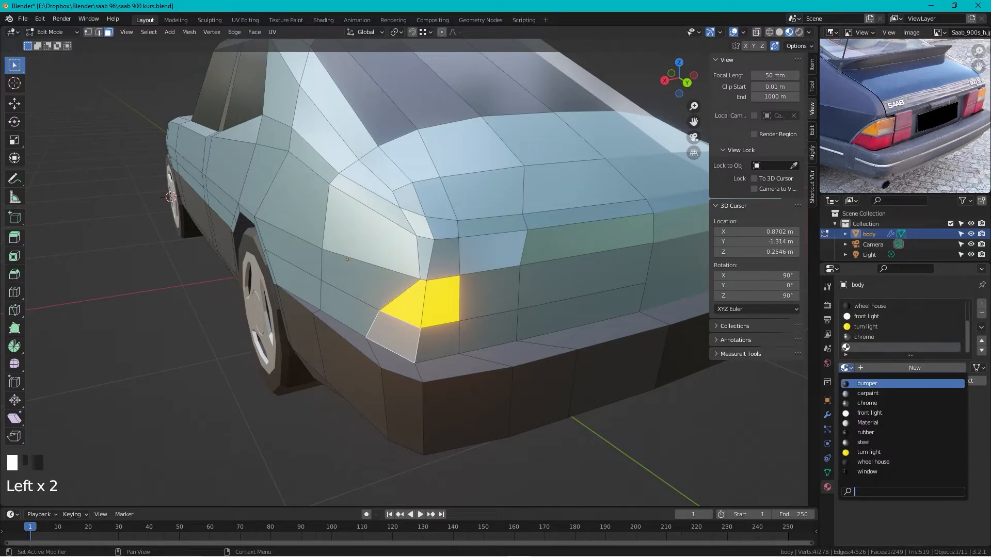
click(872, 413)
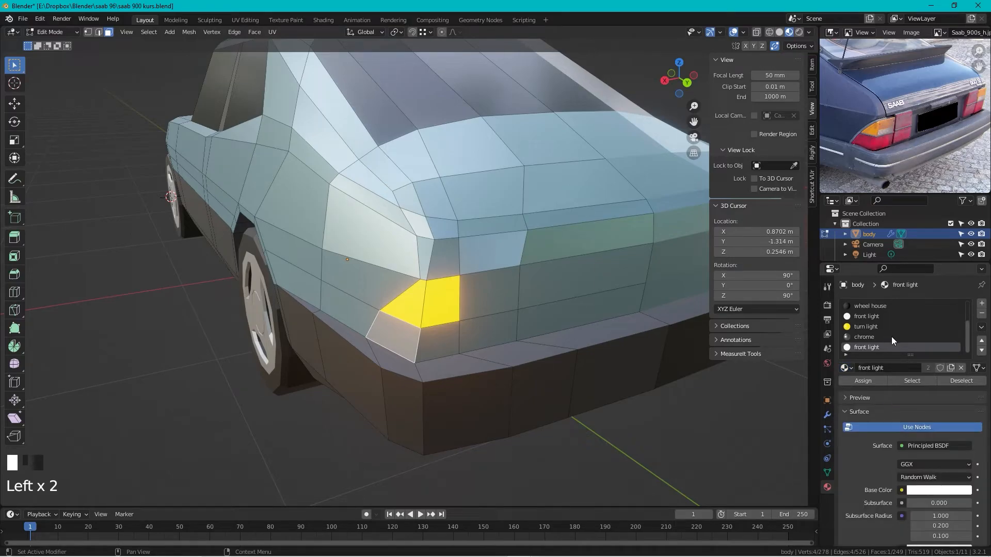
click(951, 368)
double_click(908, 370)
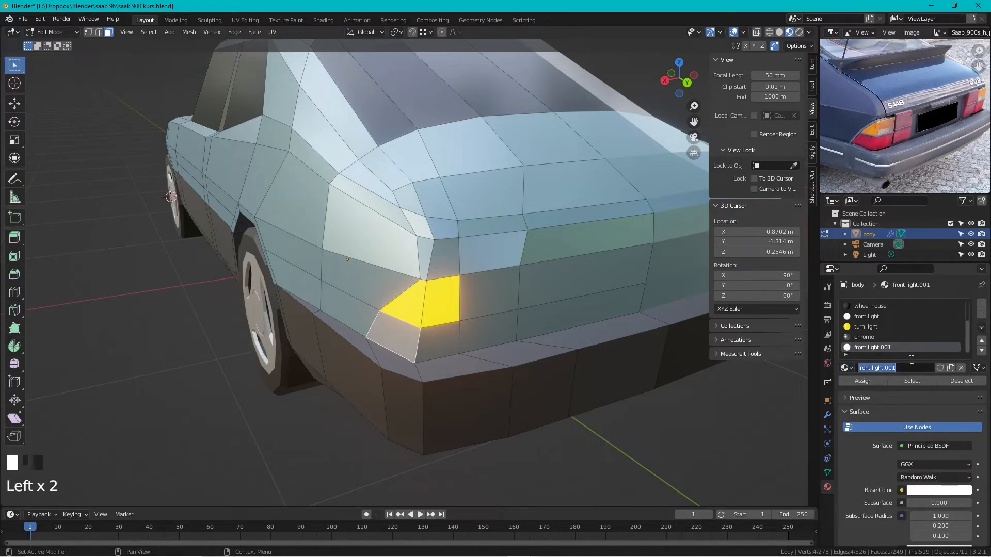
text(back light)
key(Return)
- Set both the base colour and the emission colour of the back light material to red
click(936, 491)
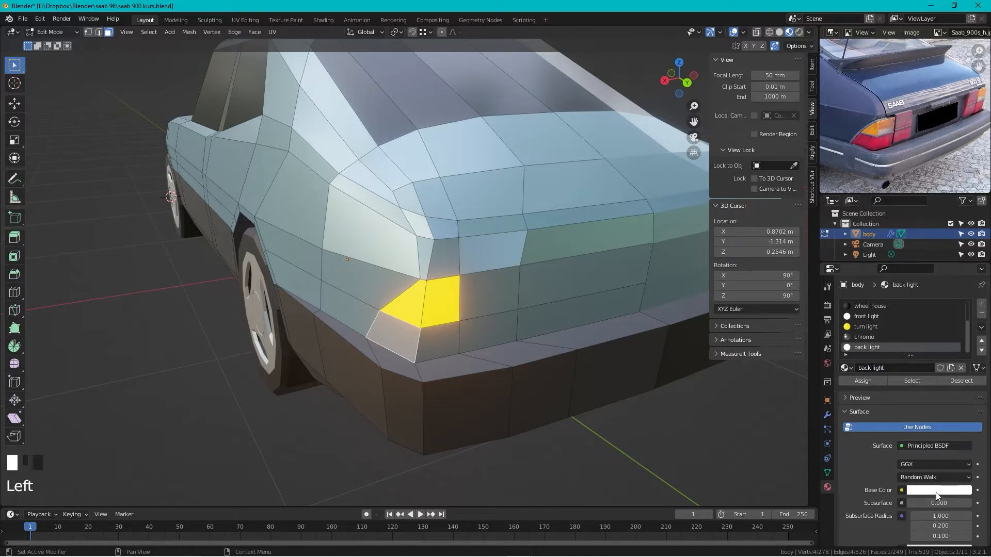
click(942, 492)
drag(921, 379, 916, 418)
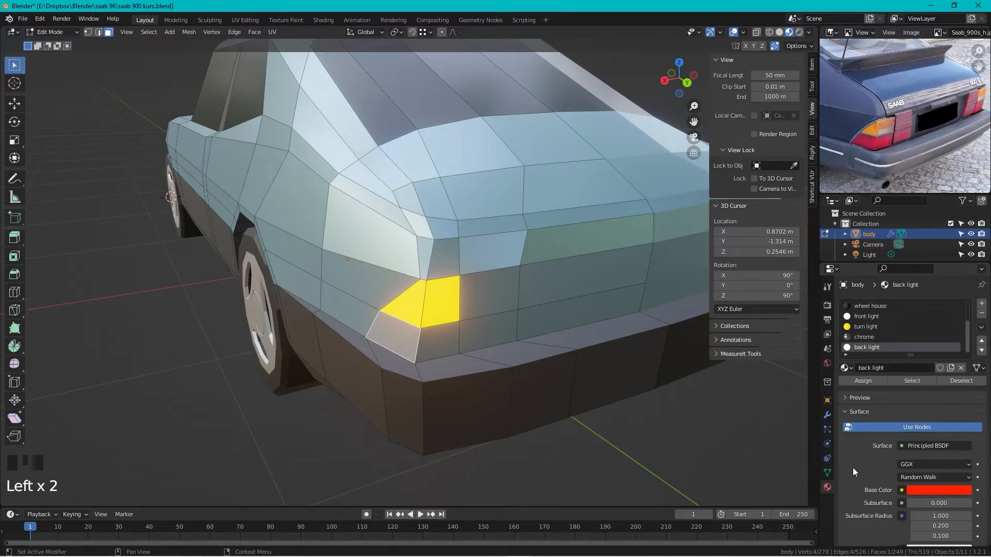
scroll(924, 443, down, 19)
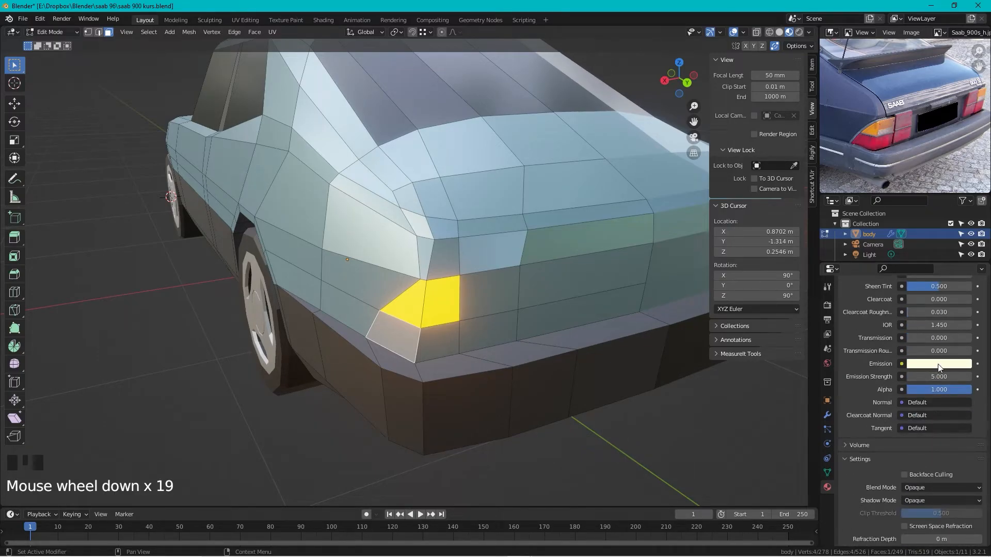
click(938, 363)
drag(921, 267, 919, 291)
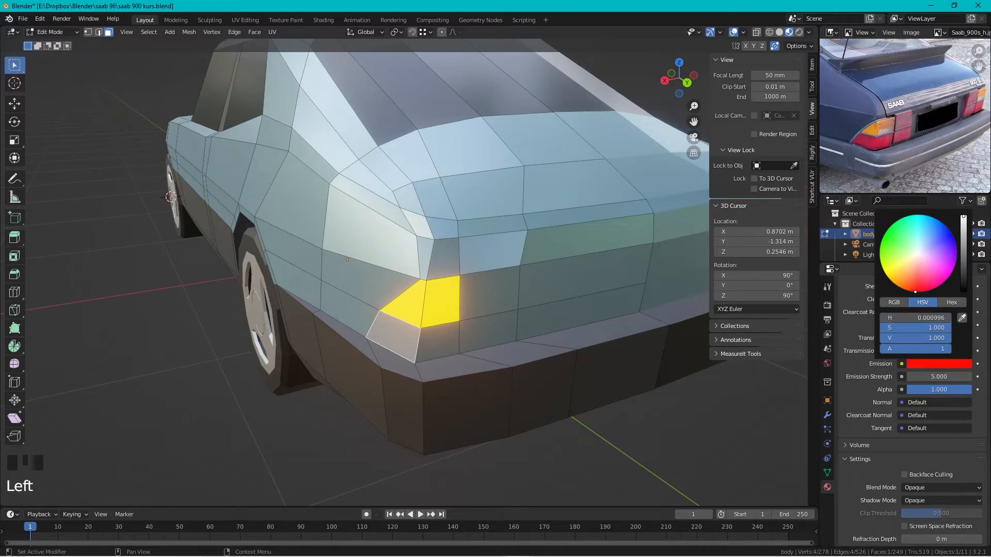
- Assign the back light material to the lower rear light faces and the upper inner face, and check it in Object Mode
shift+click(433, 345)
shift+click(484, 325)
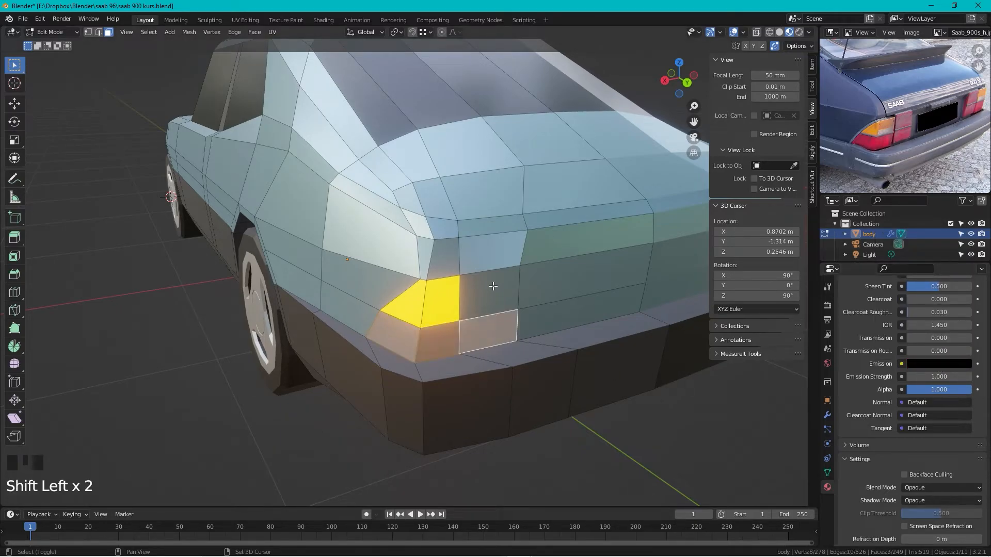
shift+click(492, 289)
scroll(906, 360, up, 20)
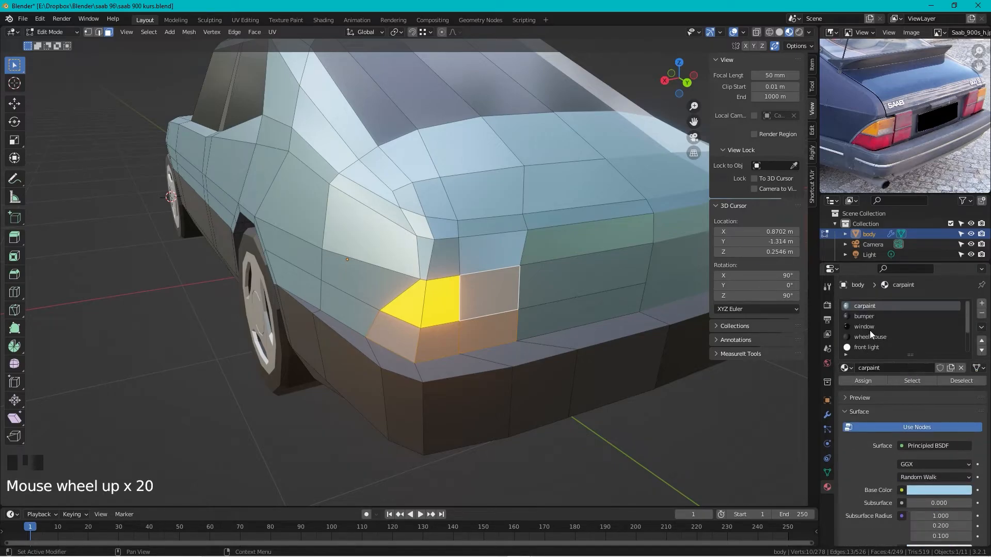
scroll(872, 327, down, 5)
click(873, 347)
click(870, 380)
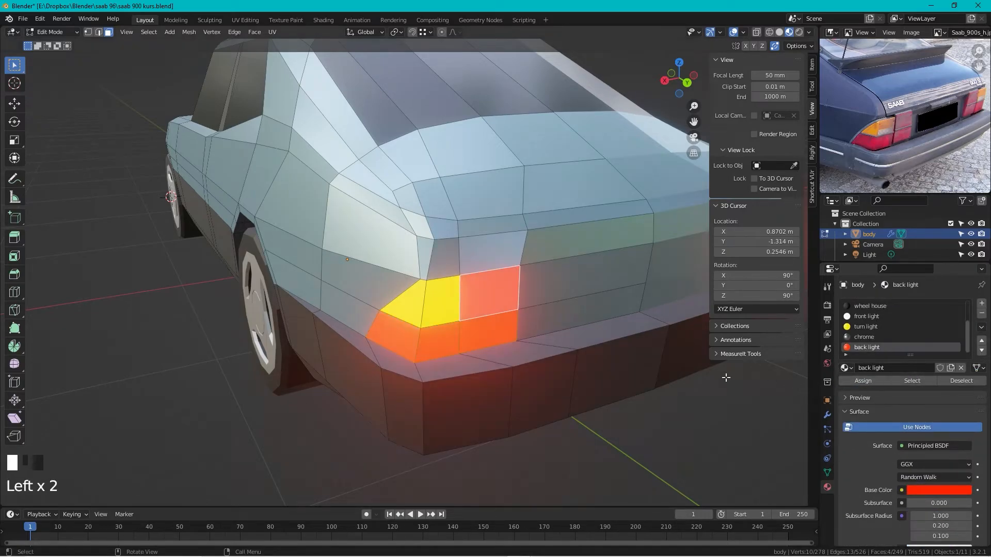
scroll(504, 332, down, 3)
key(Tab)
middle_drag(311, 350, 358, 299)
- In the side view, move the trunk-edge vertices above the rear light down about 0.02 m, and check the rear in Object Mode
click(676, 83)
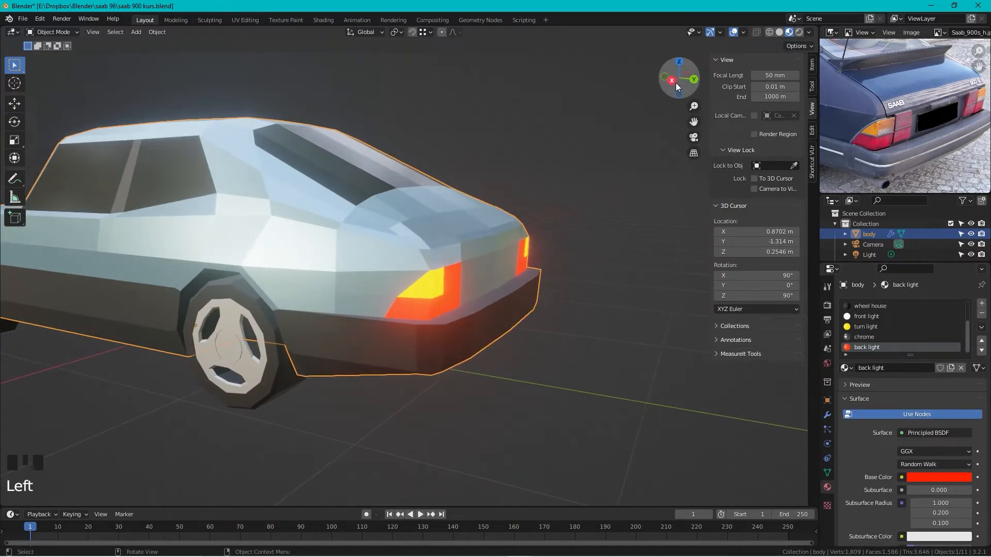
click(674, 83)
scroll(504, 209, up, 4)
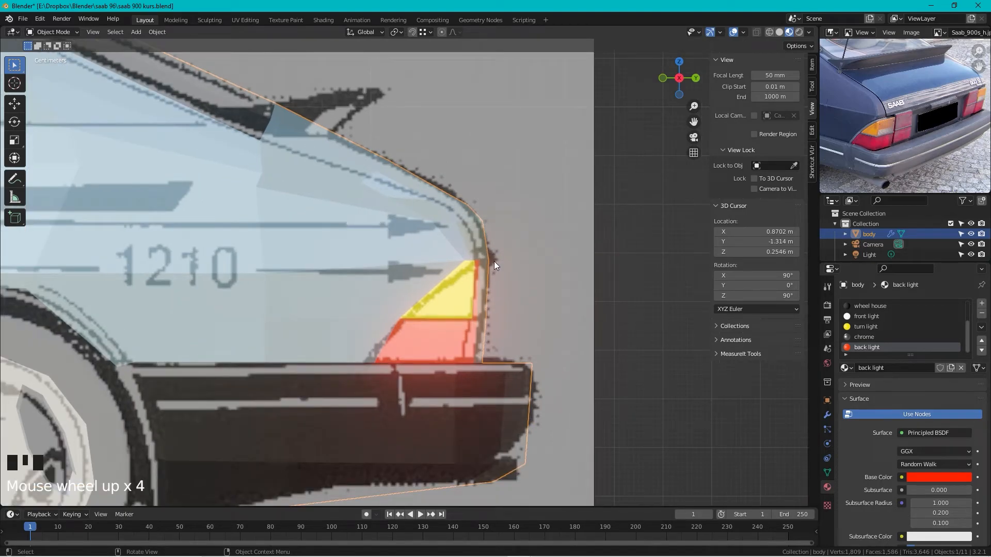
key(Tab)
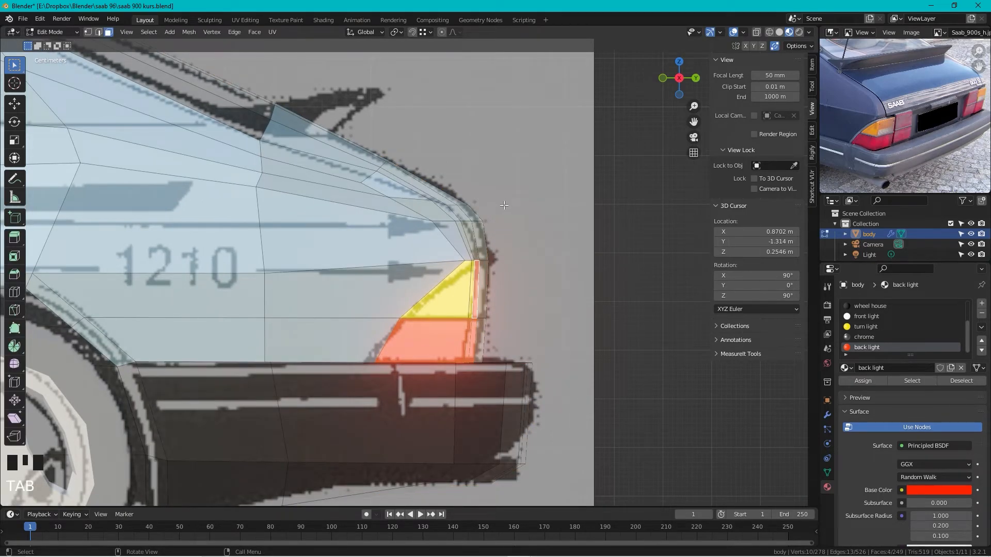
key(1)
drag(513, 188, 421, 231)
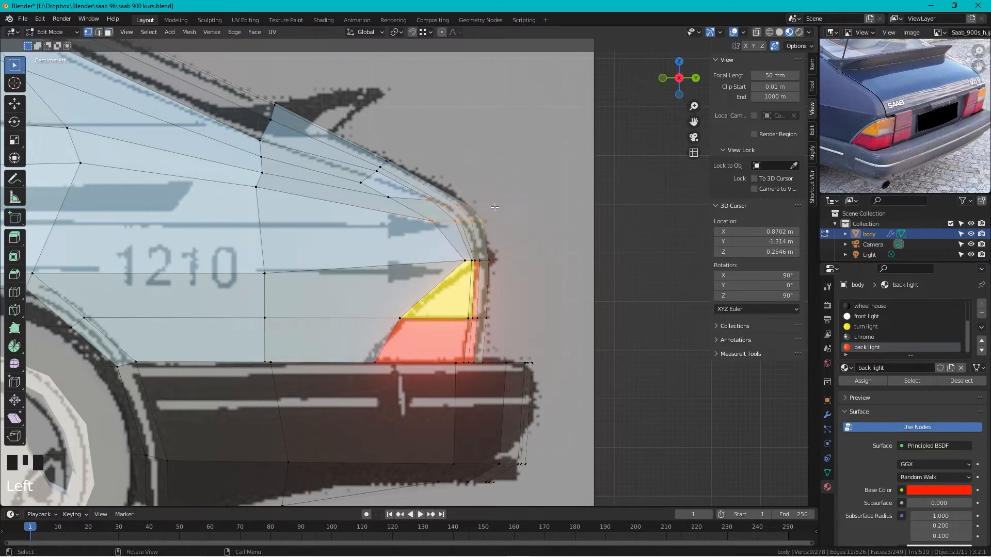
key(g)
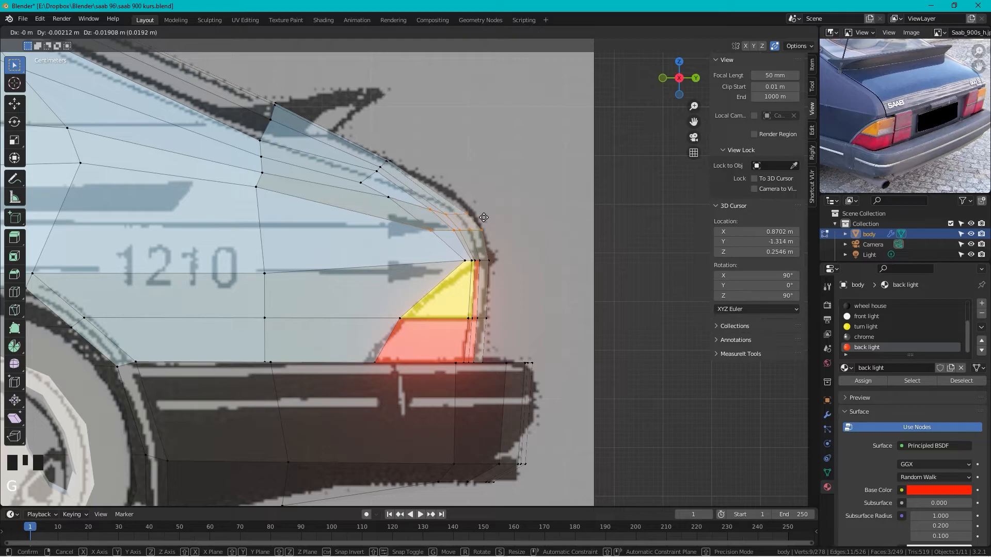
click(483, 220)
scroll(513, 213, down, 5)
key(Tab)
middle_drag(513, 213, 497, 235)
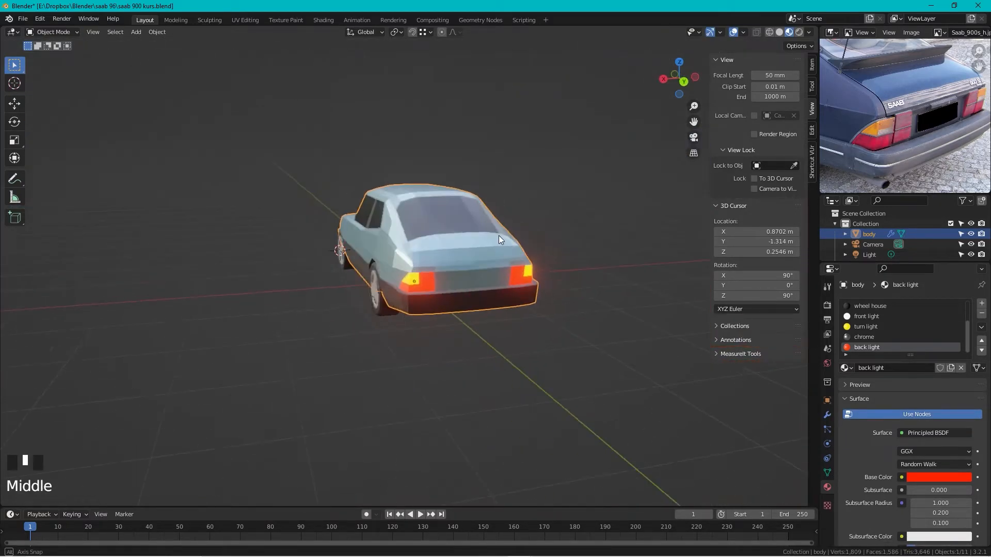
- Slide the corner vertex above the turn light along its edge by about 0.13, and check the corner in Object Mode
scroll(426, 265, up, 10)
key(Tab)
middle_drag(411, 258, 402, 238)
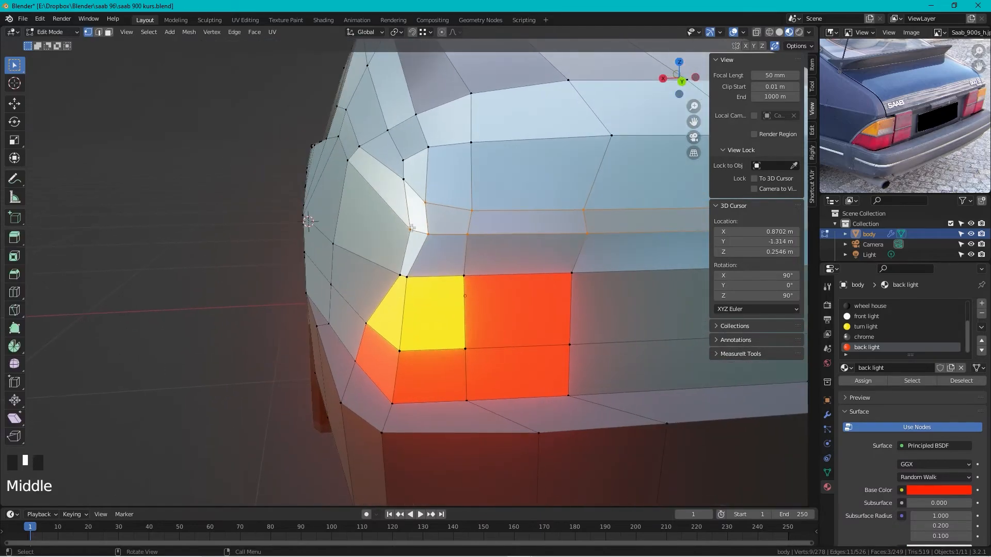
click(402, 238)
key(g)
key(g)
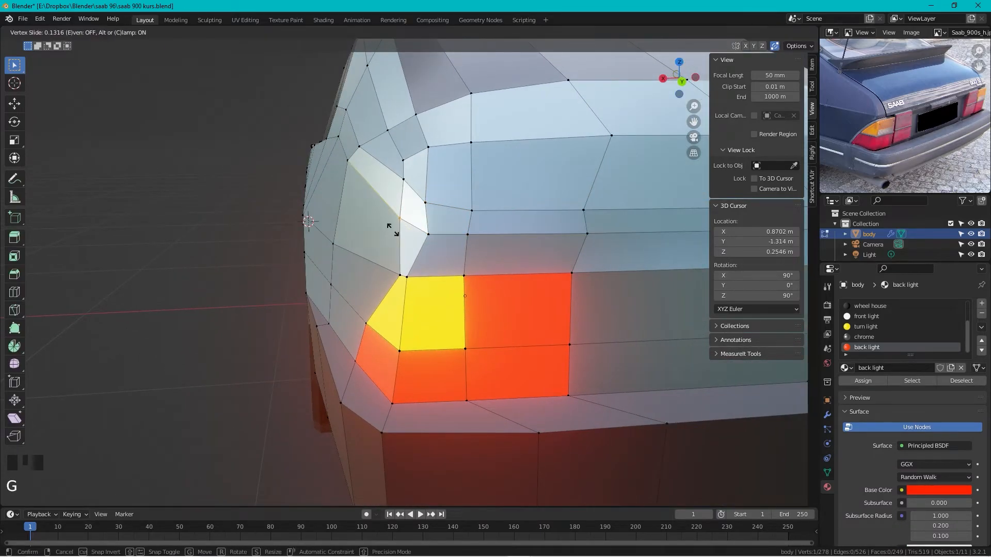
click(391, 230)
scroll(391, 230, down, 2)
key(Tab)
middle_drag(341, 233, 351, 213)
- Inspect the whole car from several sides and compare the front fender area with the side blueprint
scroll(420, 216, down, 8)
scroll(398, 259, down, 2)
middle_drag(494, 221, 502, 283)
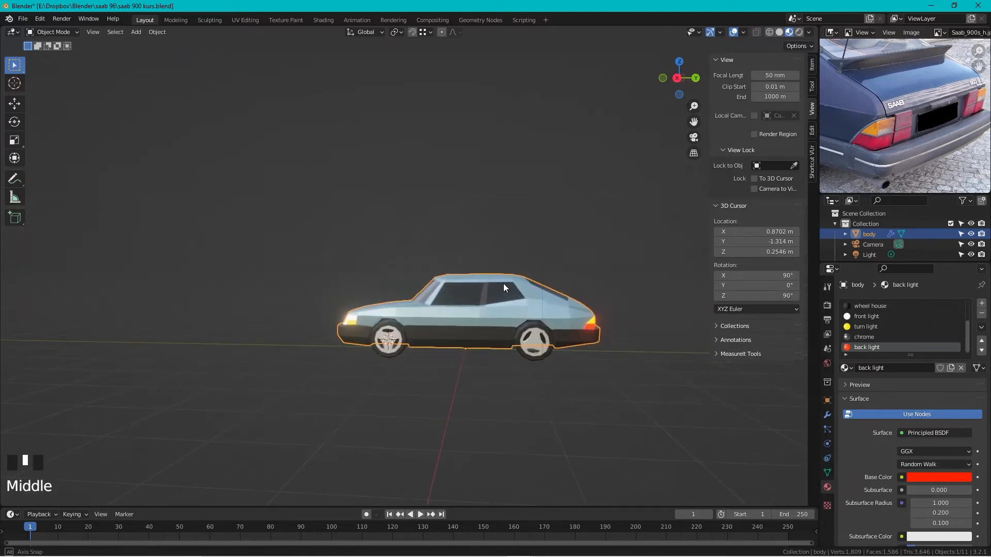
shift+middle_drag(434, 277, 500, 277)
scroll(498, 237, up, 2)
shift+middle_drag(498, 238, 493, 271)
scroll(494, 271, down, 2)
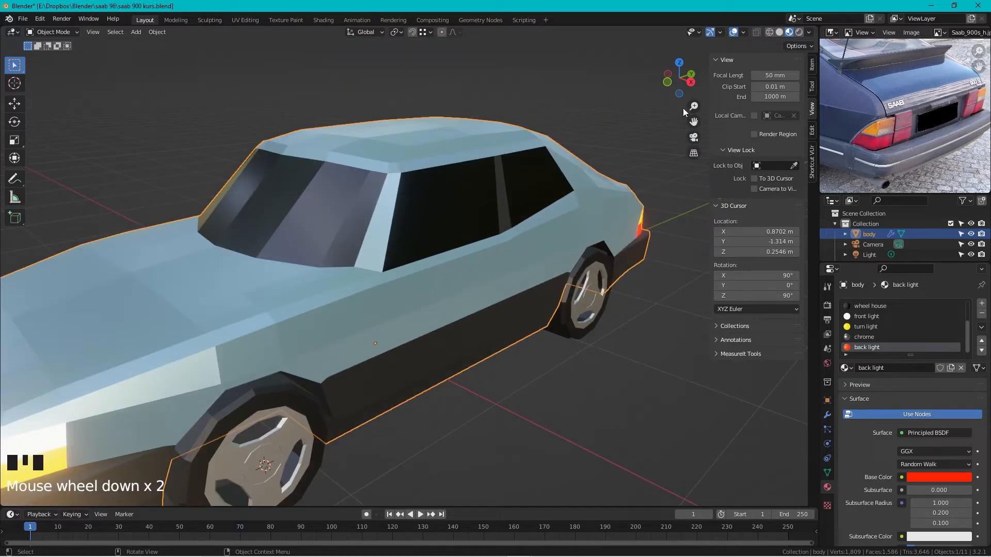
click(691, 82)
shift+middle_drag(356, 247, 404, 247)
scroll(398, 230, up, 3)
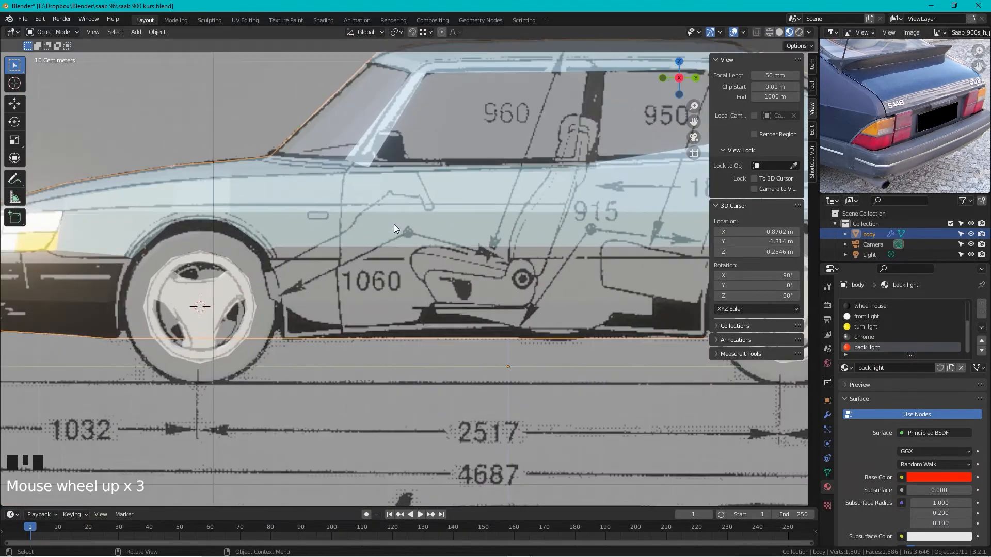
scroll(394, 225, up, 1)
shift+middle_drag(304, 209, 497, 257)
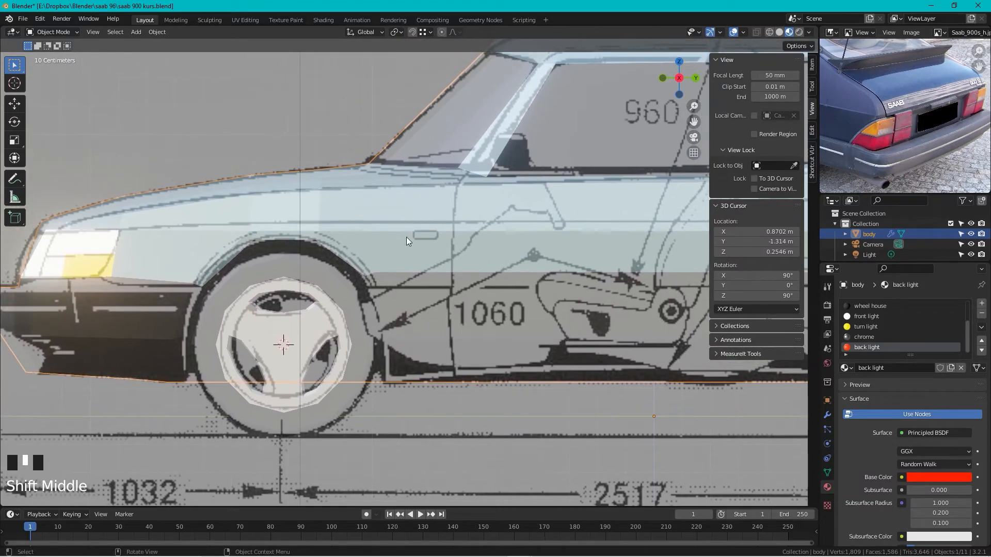
- Add a cube at the 3D cursor, scale it to about 0.026, and stretch it about 2.33 times along Y
key(shift+a)
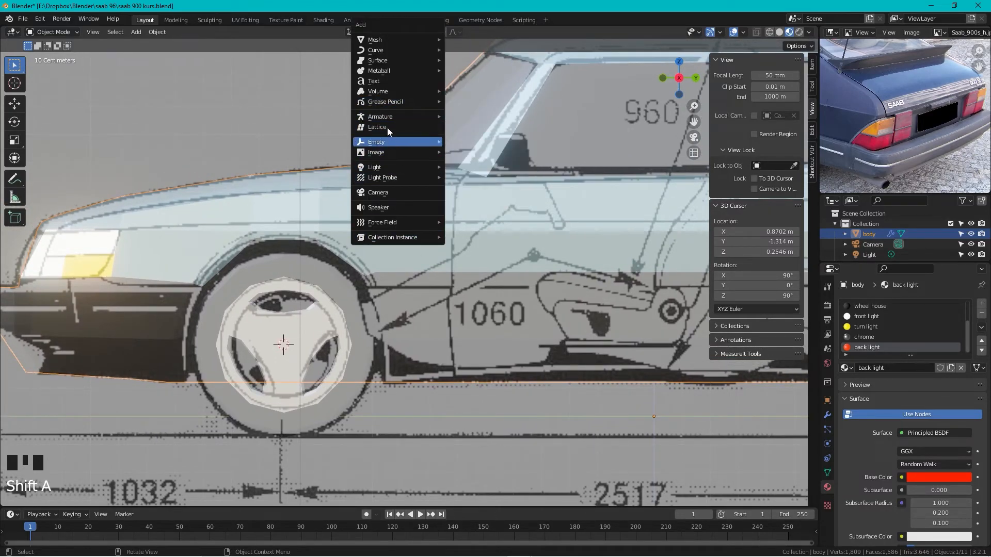
mouse_move(419, 41)
click(488, 49)
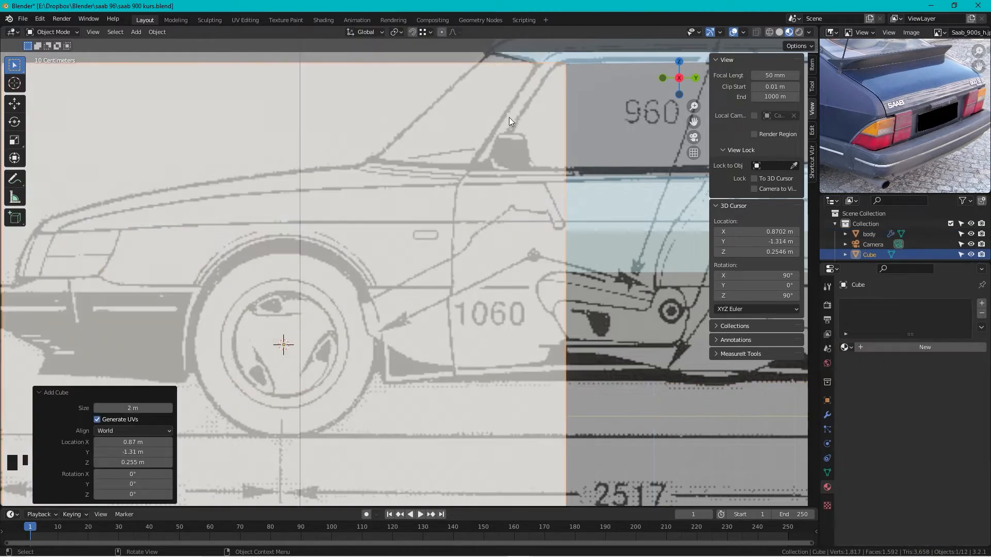
key(s)
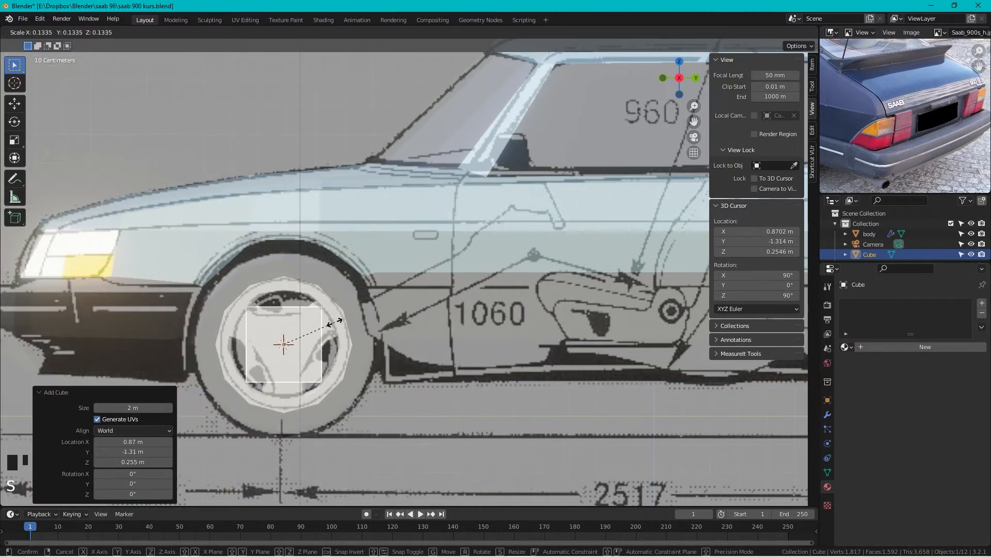
click(296, 340)
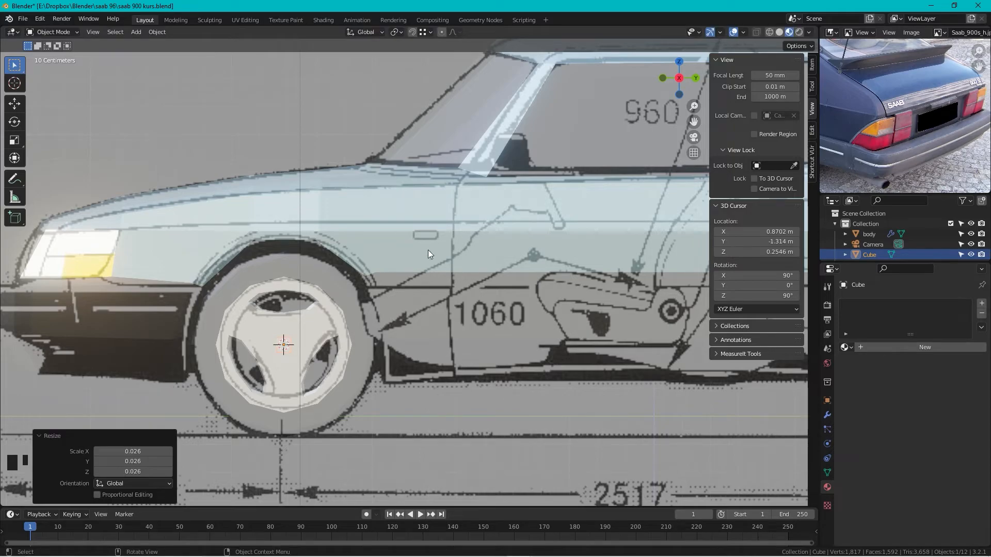
key(s)
key(y)
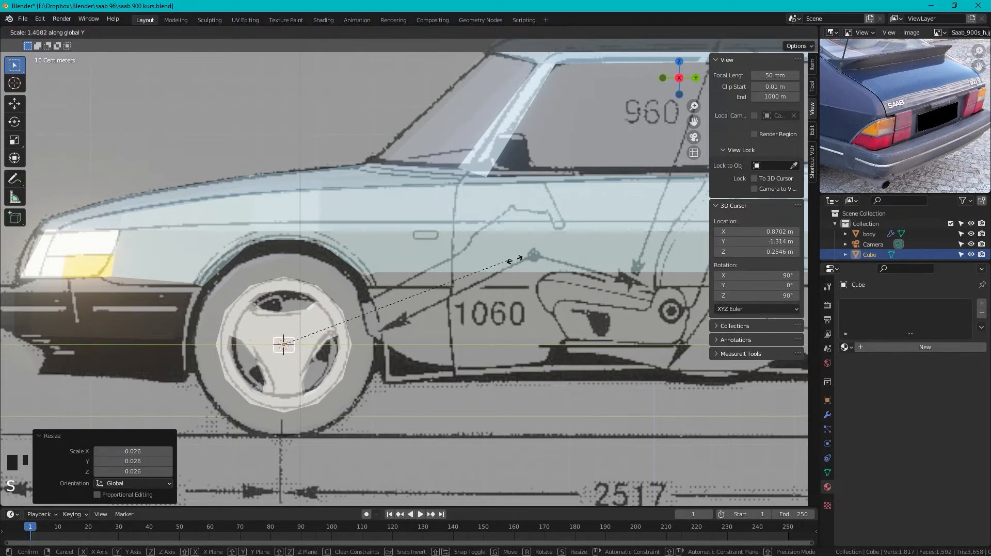
click(640, 274)
- Move the small box about 0.5 m along Y and 0.4 m up onto the blueprint's fender indicator, scaling it by about 0.68 to fit
key(g)
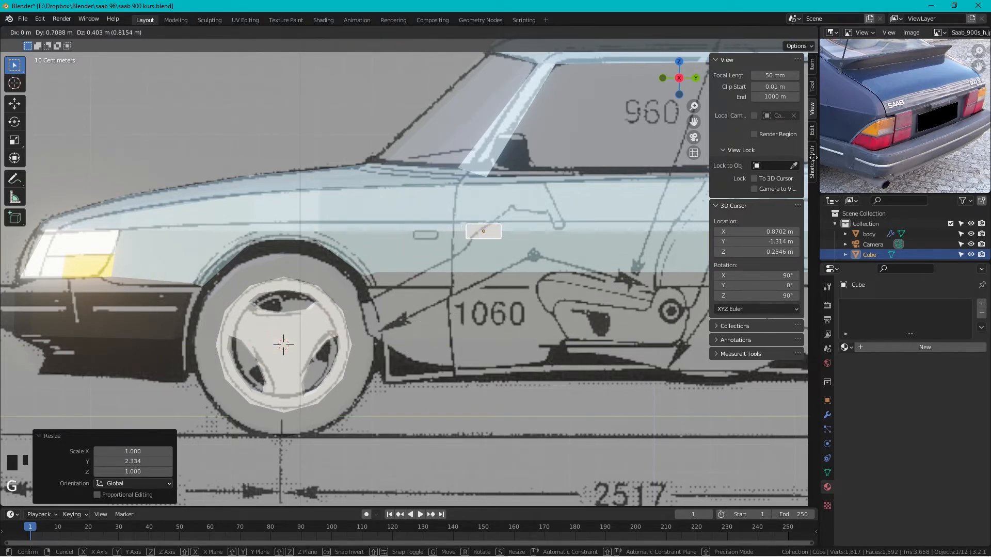
click(763, 156)
scroll(596, 194, up, 4)
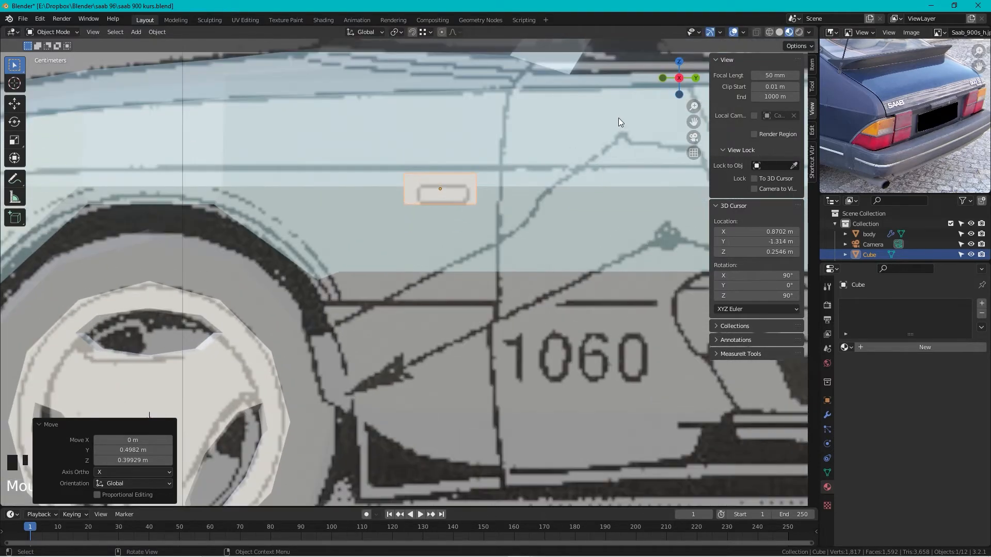
key(s)
click(564, 139)
key(g)
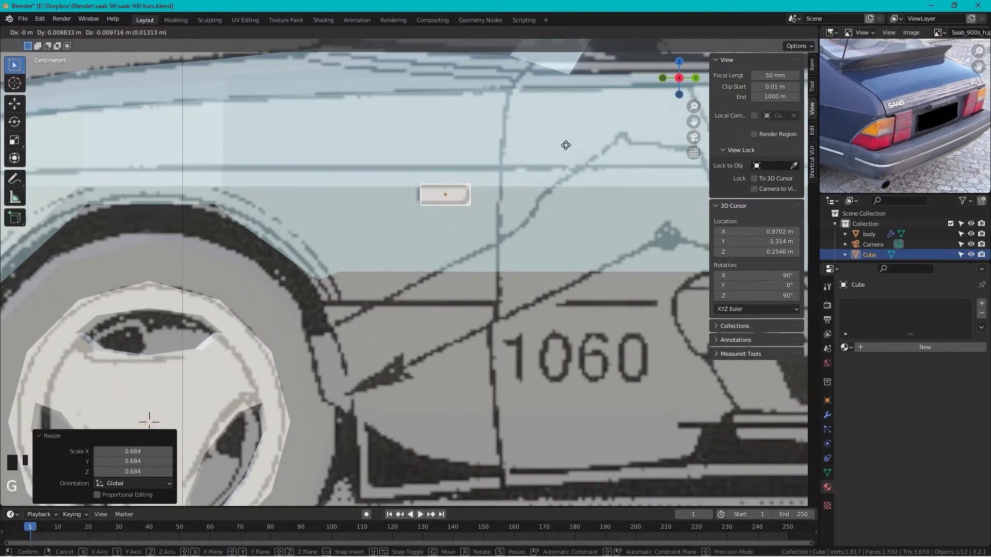
click(564, 145)
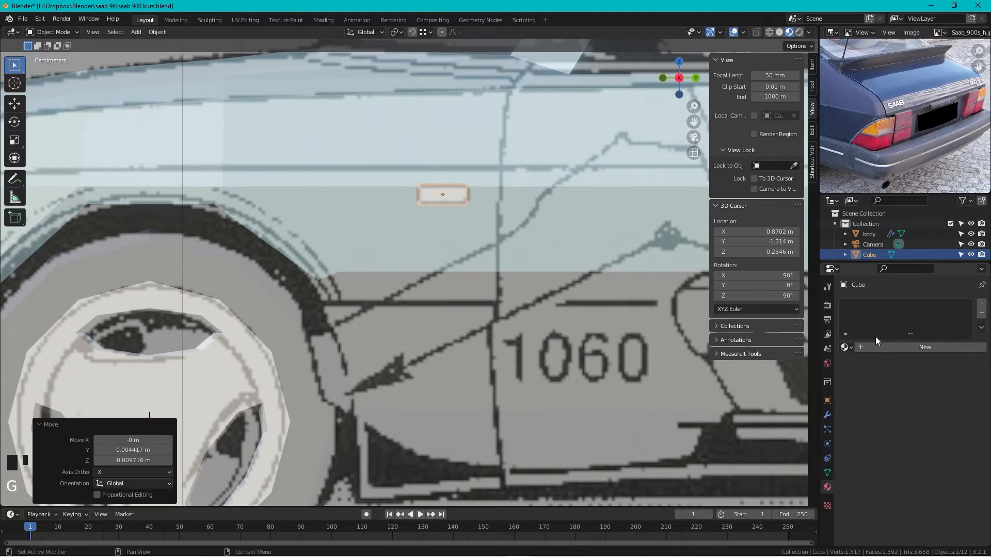
- Assign the existing turn light material to the fender indicator box and view it on the car
click(850, 348)
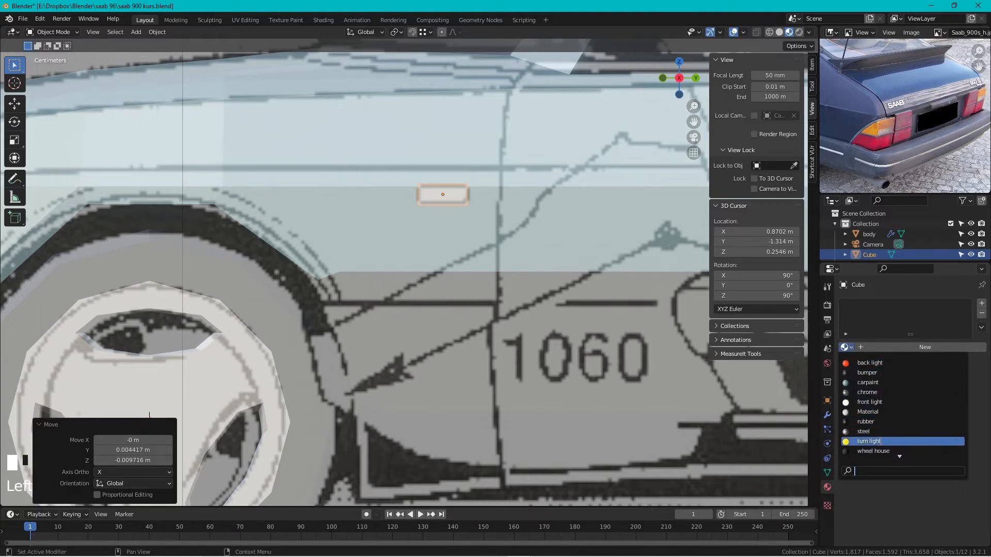
click(878, 442)
scroll(463, 219, down, 7)
middle_drag(392, 177, 467, 232)
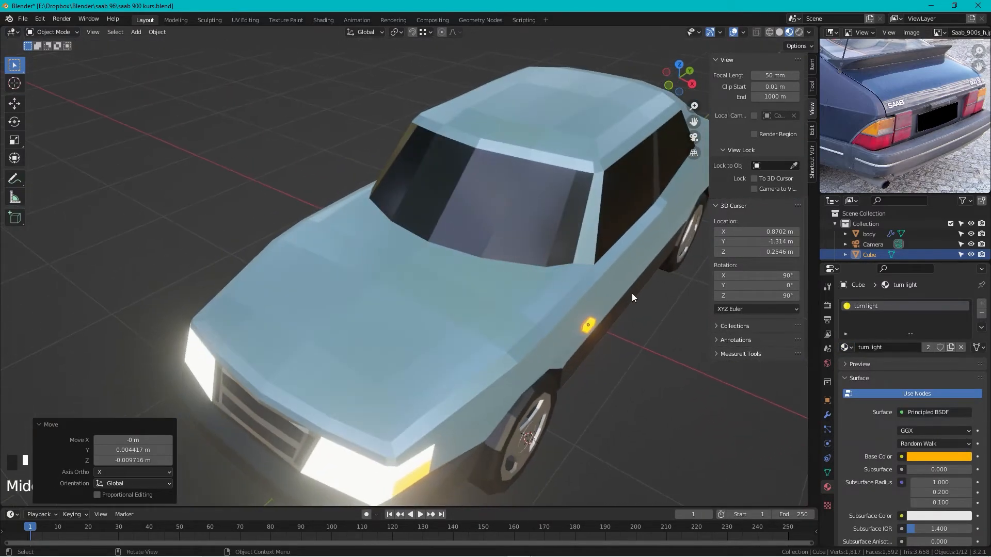
- Sink the fender indicator into the body by moving it about -0.02 m along X, and check it in Object Mode
shift+middle_drag(625, 299, 451, 261)
scroll(494, 283, up, 8)
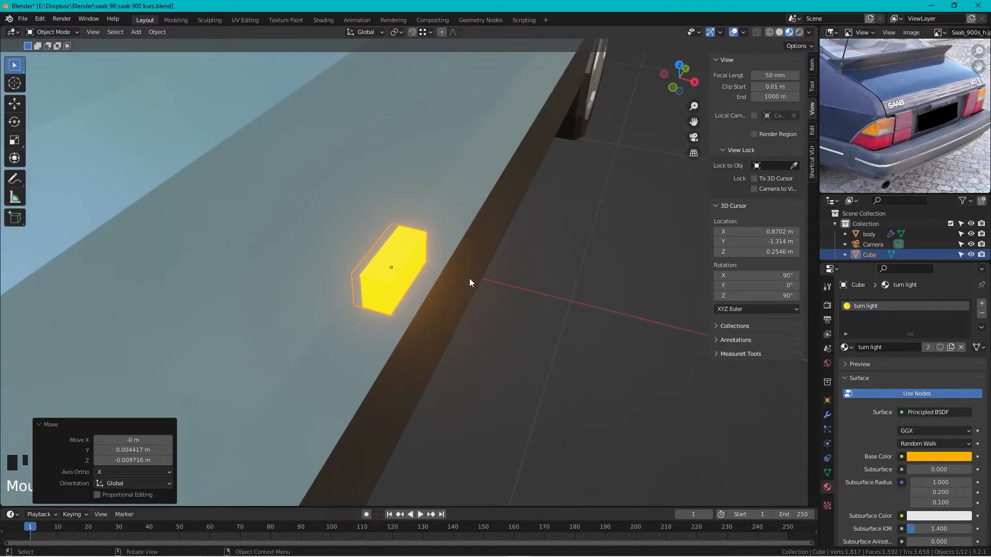
key(g)
key(x)
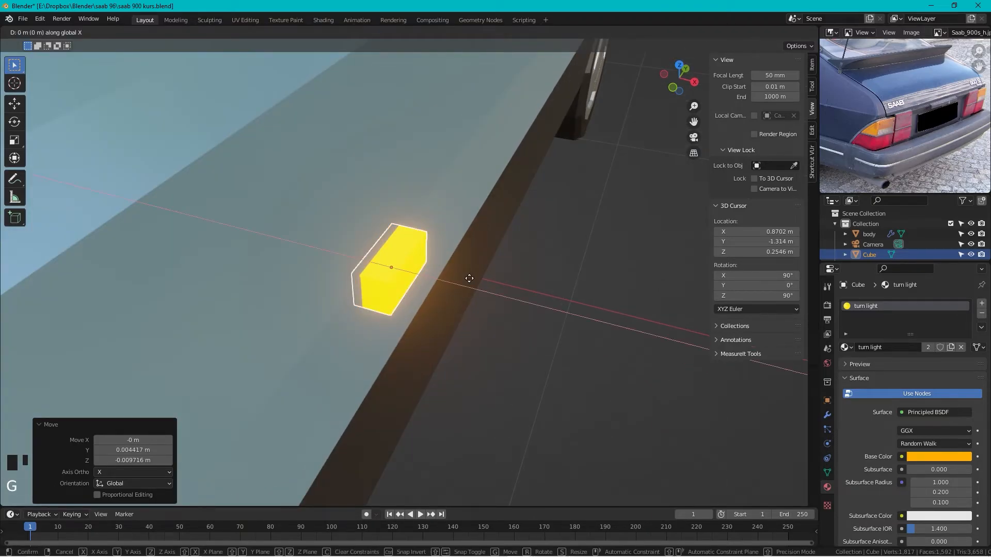
click(453, 260)
scroll(453, 261, down, 8)
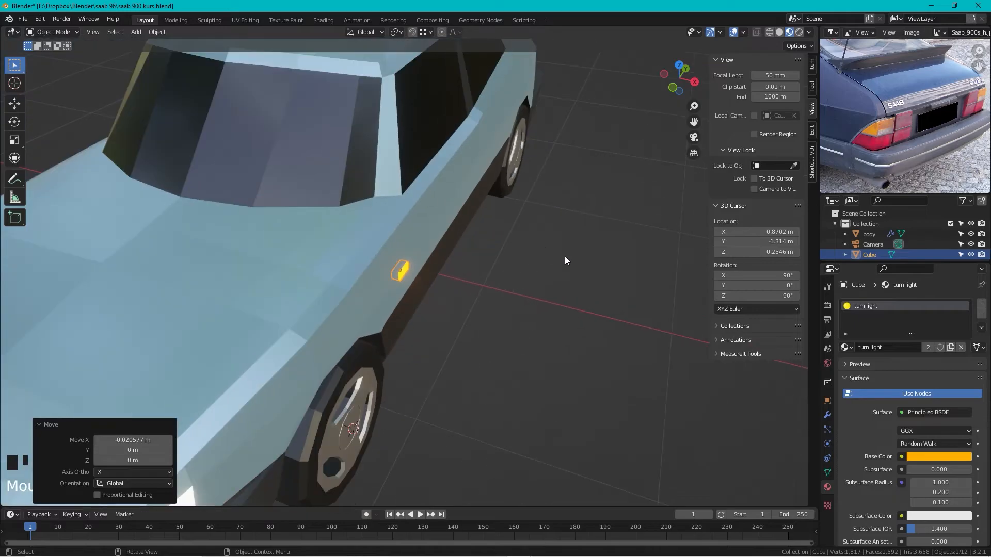
key(Tab)
click(590, 276)
key(Tab)
- View the whole car from the side and compare the door area with the side blueprint
middle_drag(628, 289, 574, 241)
scroll(568, 280, down, 5)
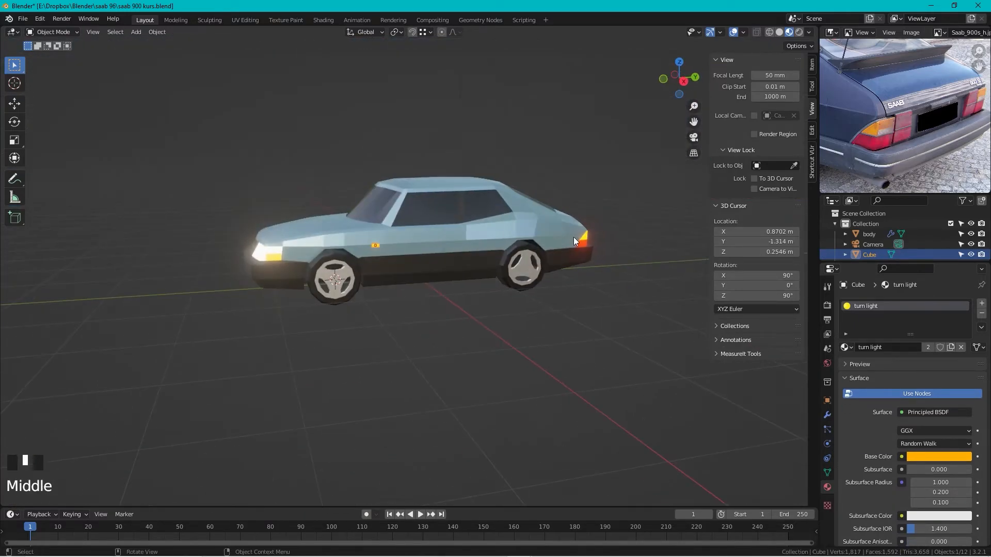
click(688, 83)
scroll(475, 215, up, 5)
shift+middle_drag(480, 194, 422, 256)
scroll(430, 266, up, 2)
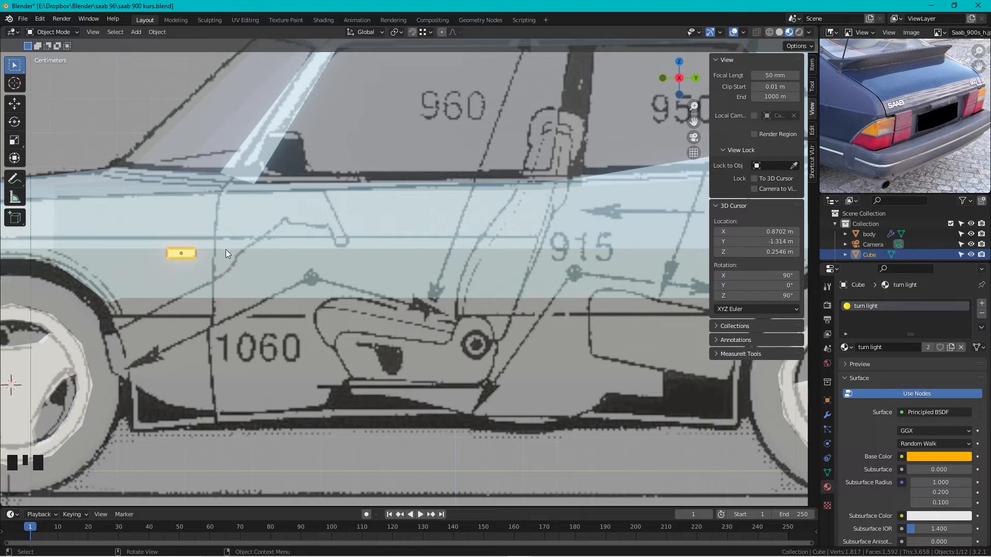
key(g)
click(362, 242)
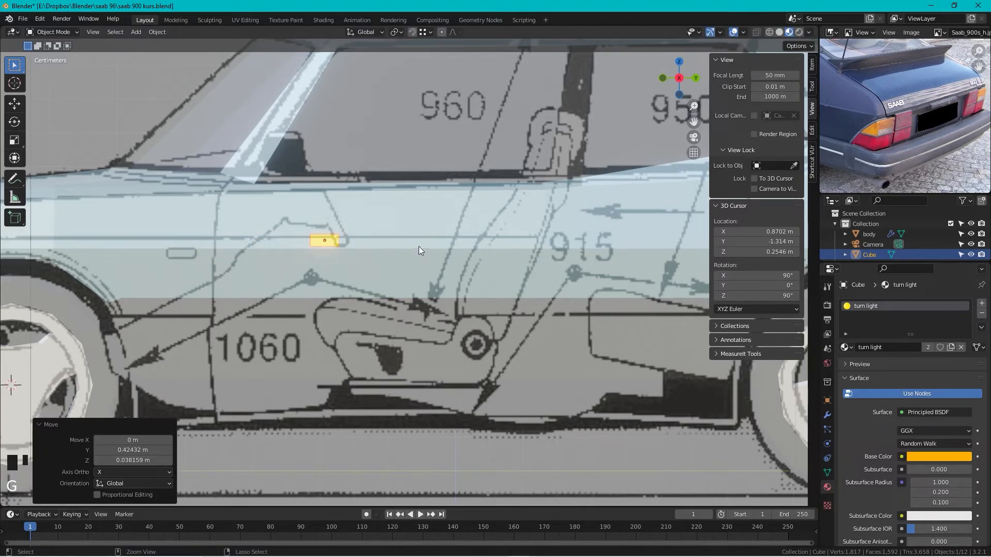
key(ctrl+z)
- Duplicate the fender indicator about 1.04 m back and 0.12 m up onto the door, stretch it along Y, and nudge it into the handle position
key(shift+d)
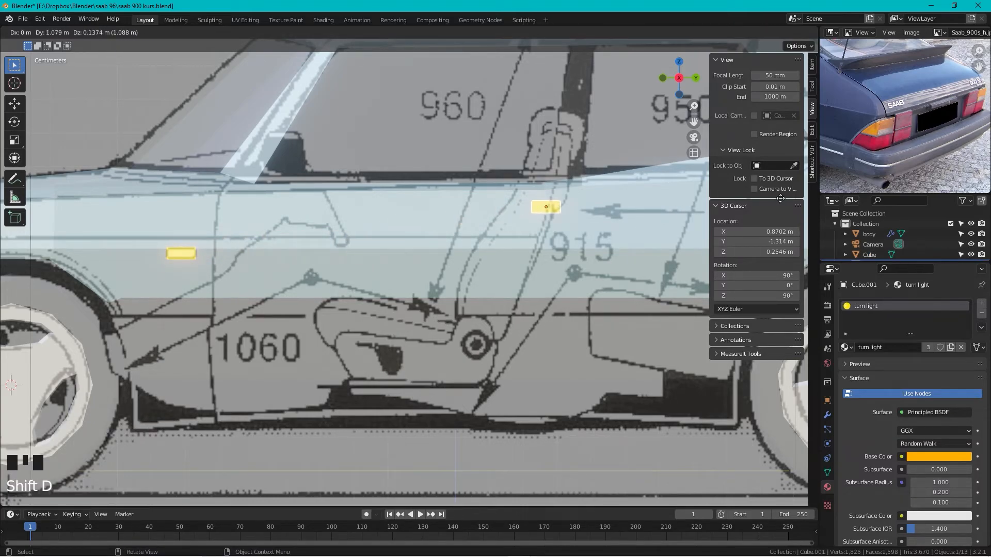
click(767, 203)
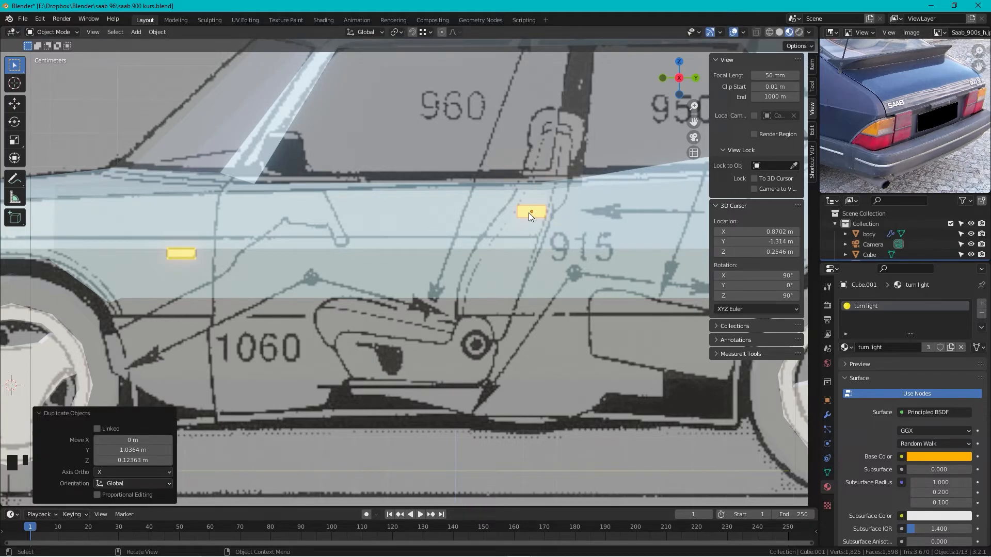
key(s)
key(y)
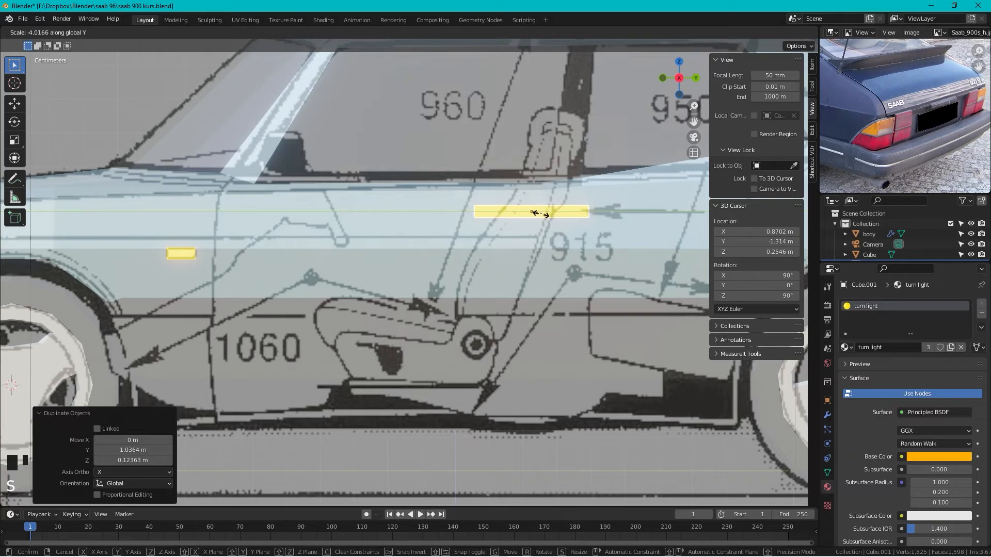
click(537, 213)
key(g)
click(525, 207)
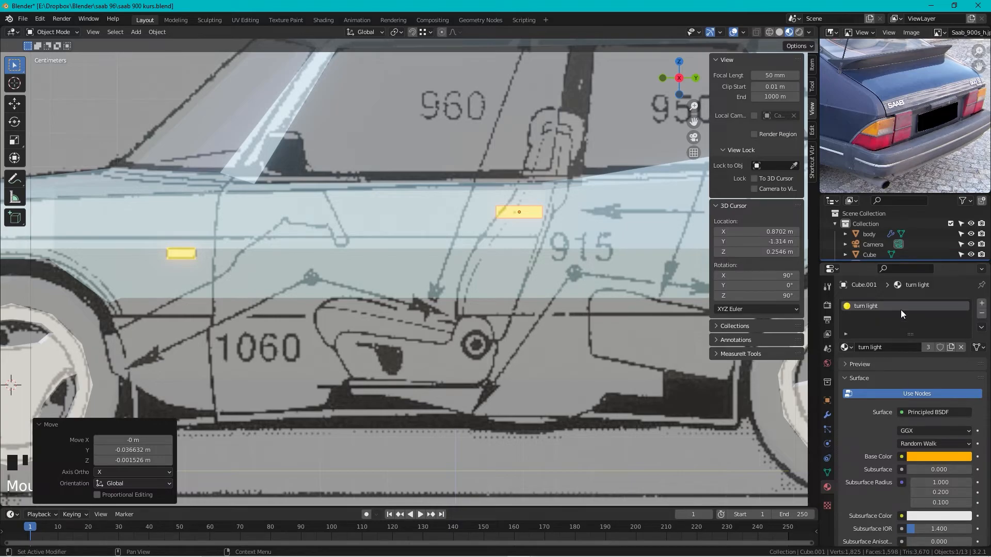
- Assign the bumper material to the door handle box, and check it on the car in Object Mode
click(847, 347)
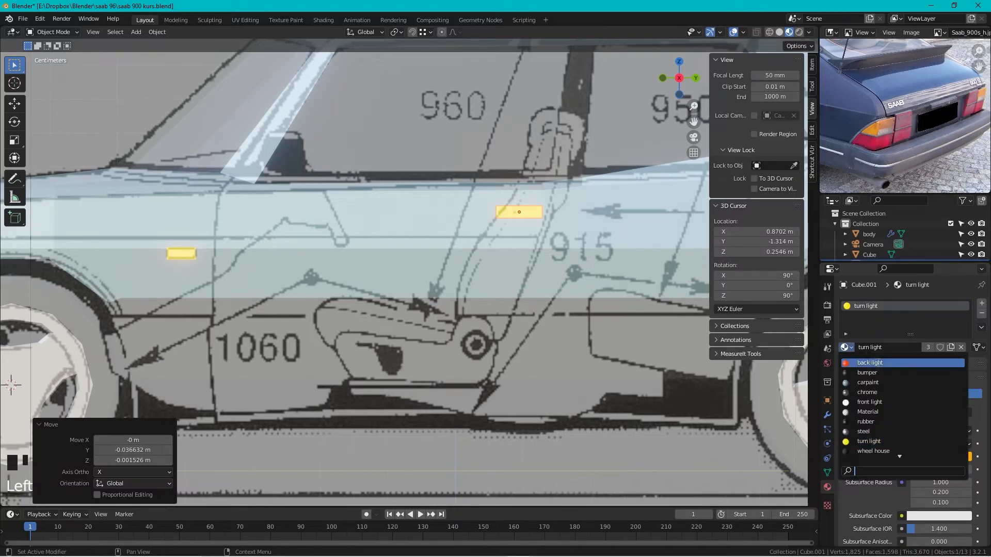
click(872, 370)
scroll(548, 262, down, 6)
key(Tab)
middle_drag(361, 279, 454, 317)
scroll(454, 310, up, 5)
middle_drag(541, 207, 663, 106)
key(Tab)
click(547, 358)
scroll(563, 265, down, 4)
scroll(426, 262, up, 5)
- Compare the spoiler area with the side blueprint, open the body mesh in Edit Mode, and view the rear
click(686, 80)
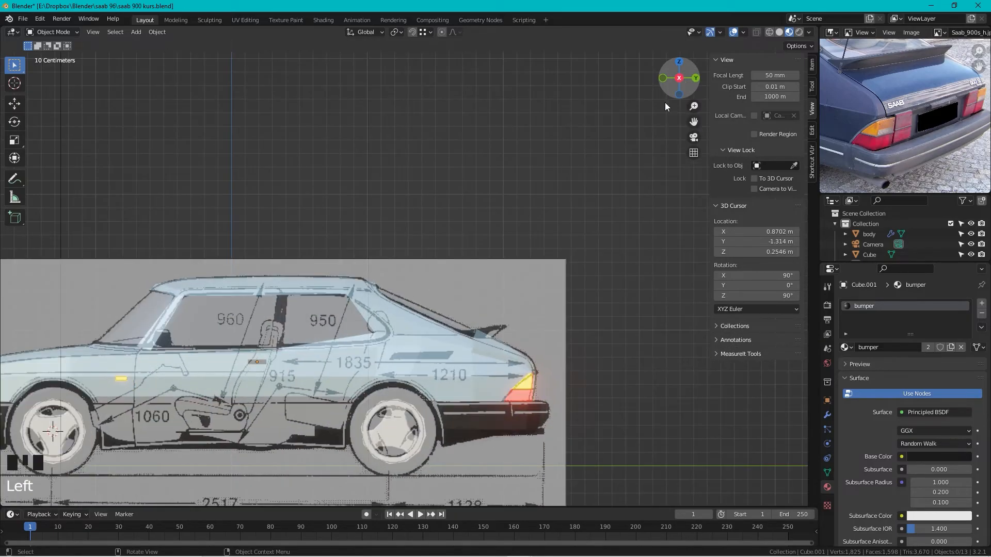
scroll(379, 308, up, 4)
scroll(378, 308, up, 2)
shift+middle_drag(249, 429, 407, 243)
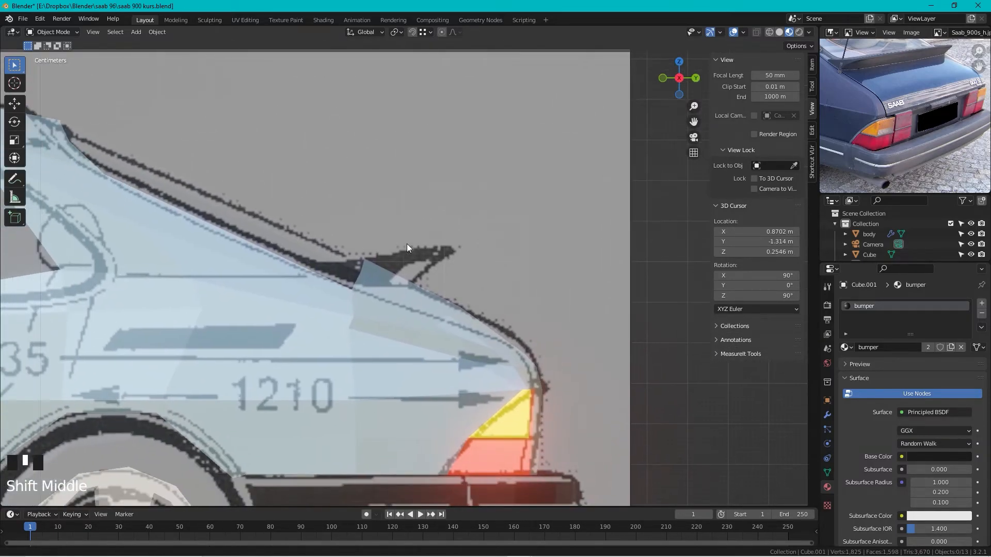
scroll(393, 283, up, 2)
click(368, 280)
key(Tab)
key(Tab)
key(Tab)
key(Tab)
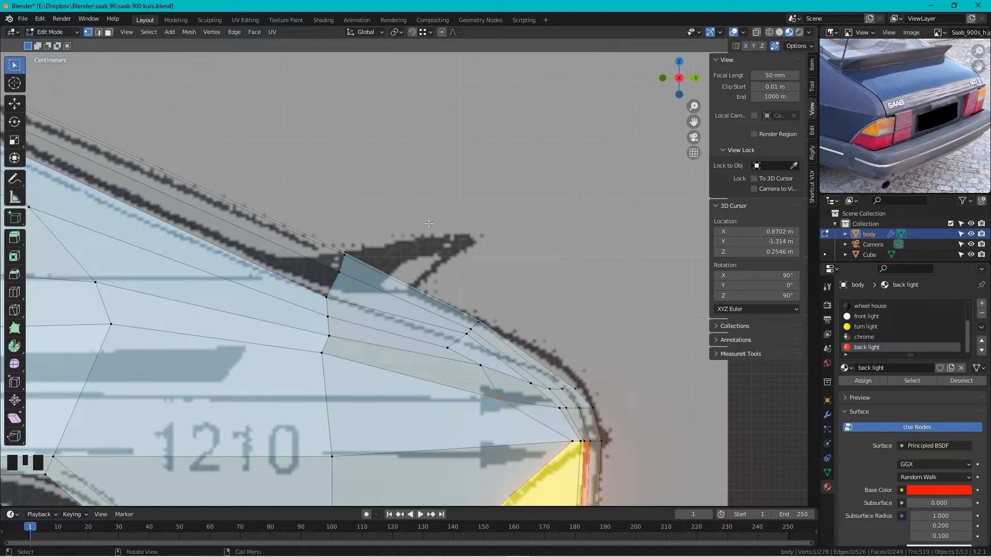
scroll(382, 254, down, 3)
middle_drag(383, 255, 542, 243)
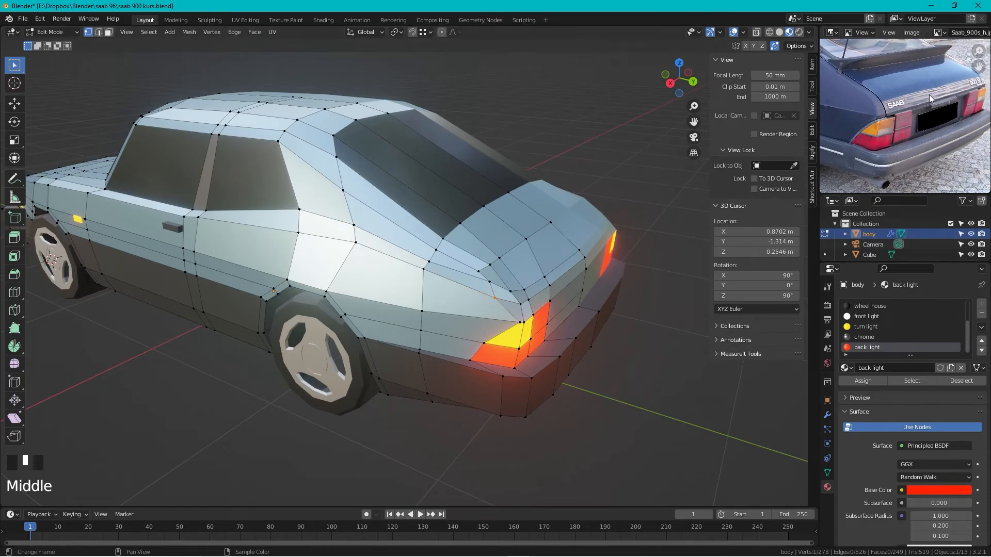
- Duplicate the row of five vertices along the rear window's lower edge in place, and separate it into its own object
scroll(514, 207, up, 1)
drag(529, 176, 438, 231)
shift+click(441, 242)
shift+click(440, 248)
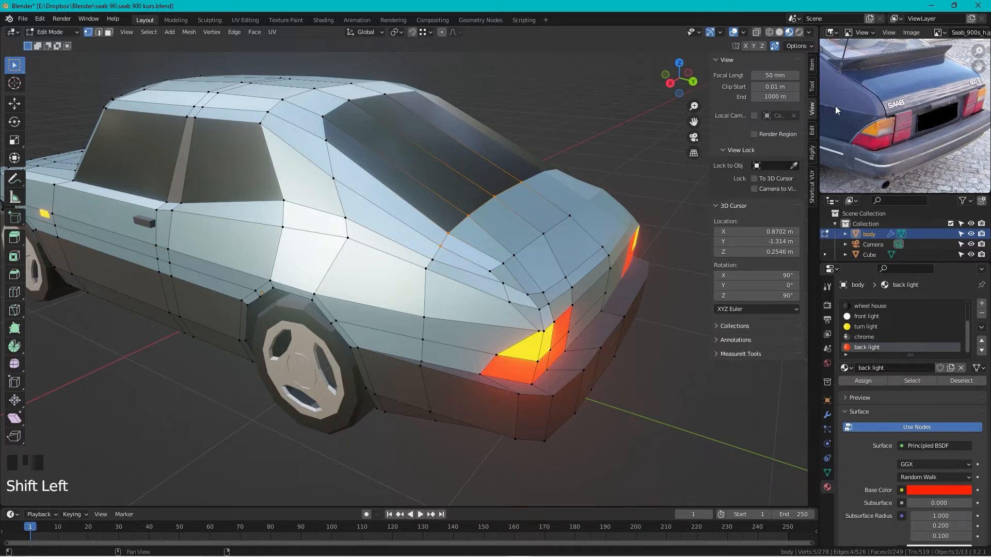
mouse_move(453, 228)
middle_down()
mouse_move(390, 213)
mouse_move(458, 216)
middle_up()
scroll(467, 213, up, 4)
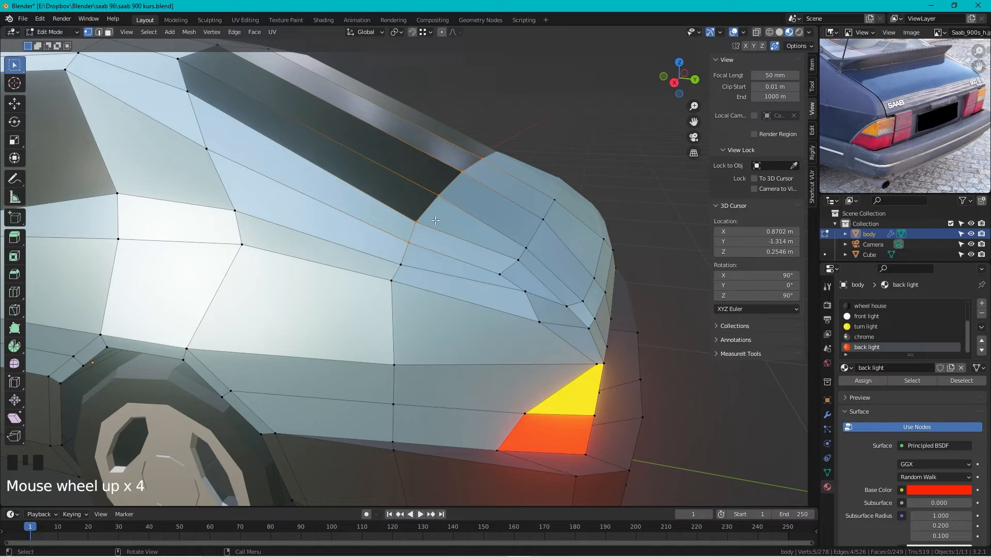
key(shift+d)
right_click(456, 171)
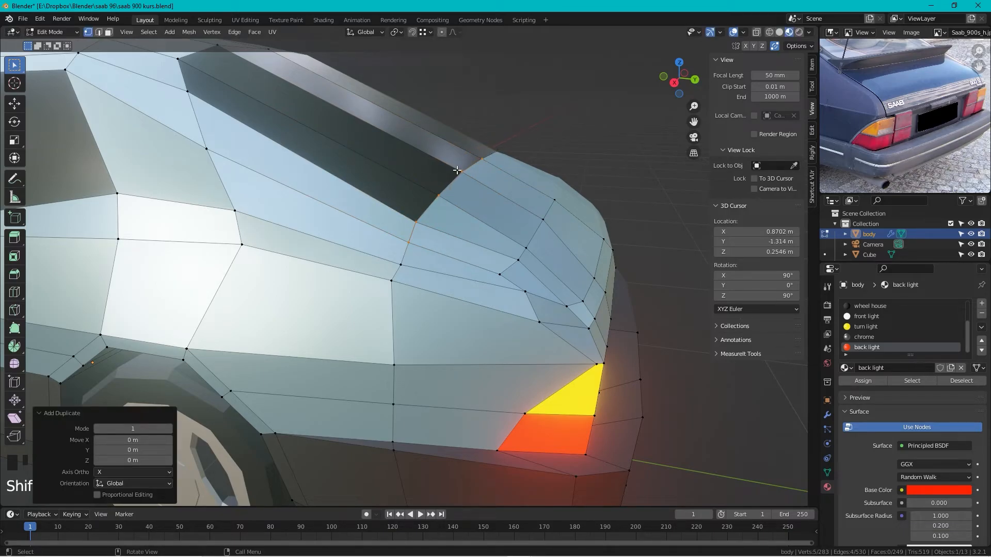
key(p)
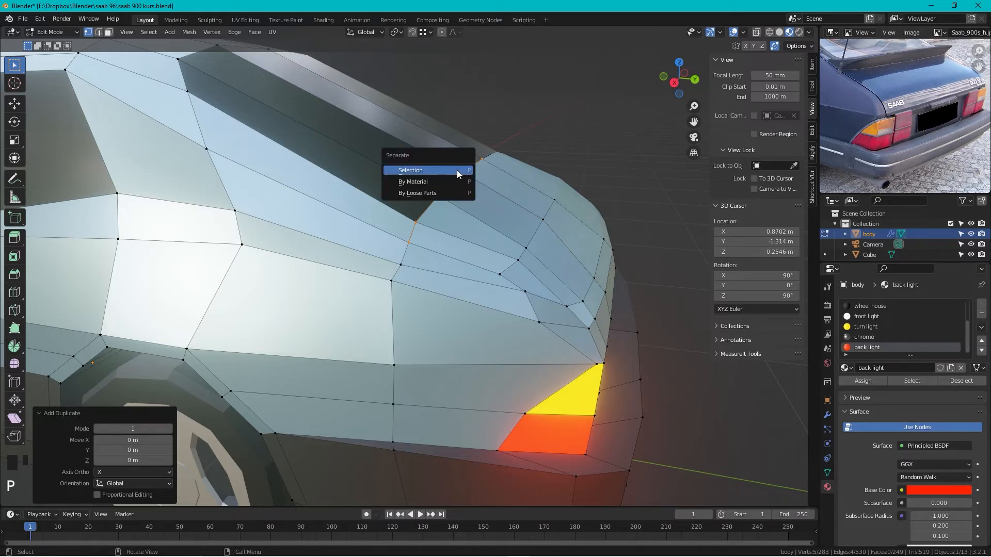
click(457, 169)
key(Tab)
- Select the separated vertex strip below the rear window and rename the object as wing
click(428, 213)
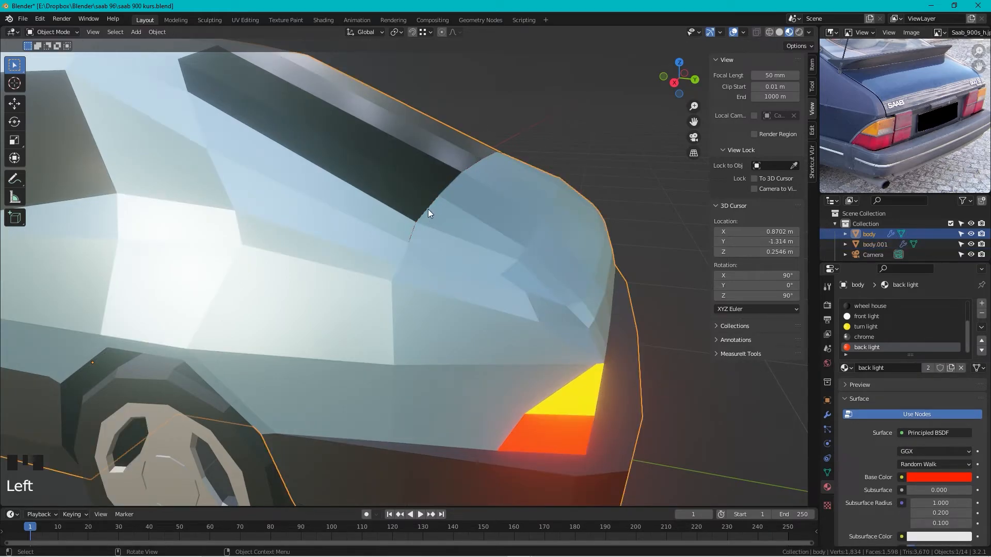
click(411, 232)
click(411, 232)
click(411, 231)
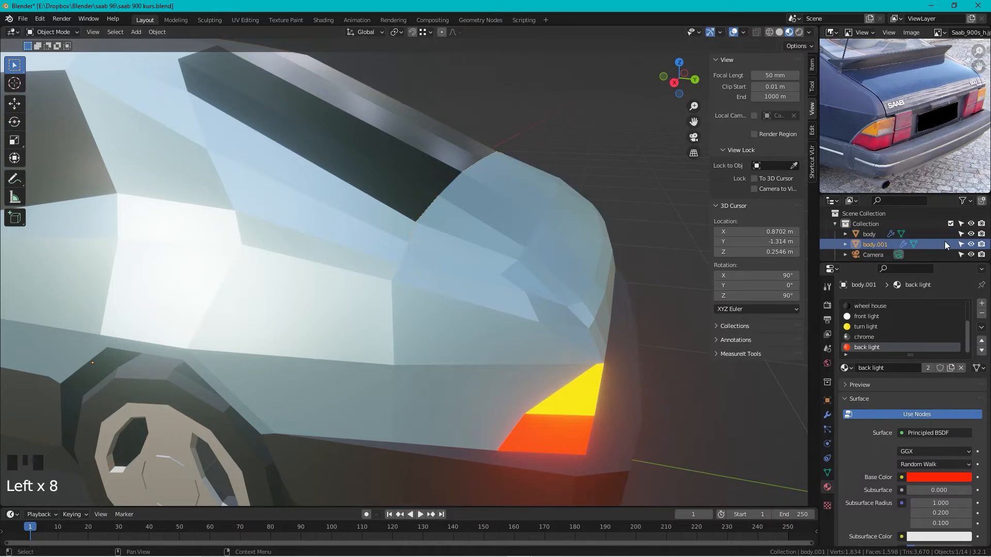
click(877, 244)
double_click(876, 244)
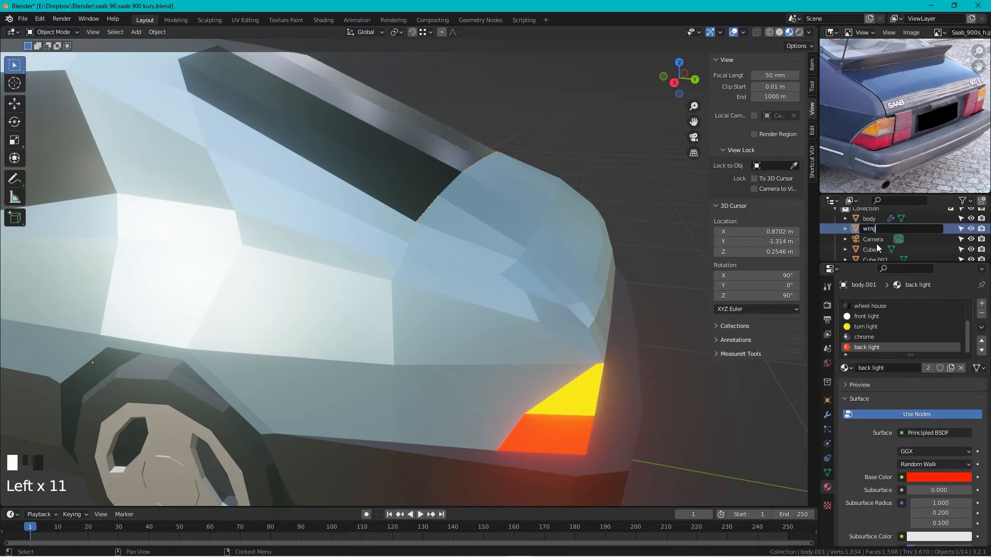
key(Return)
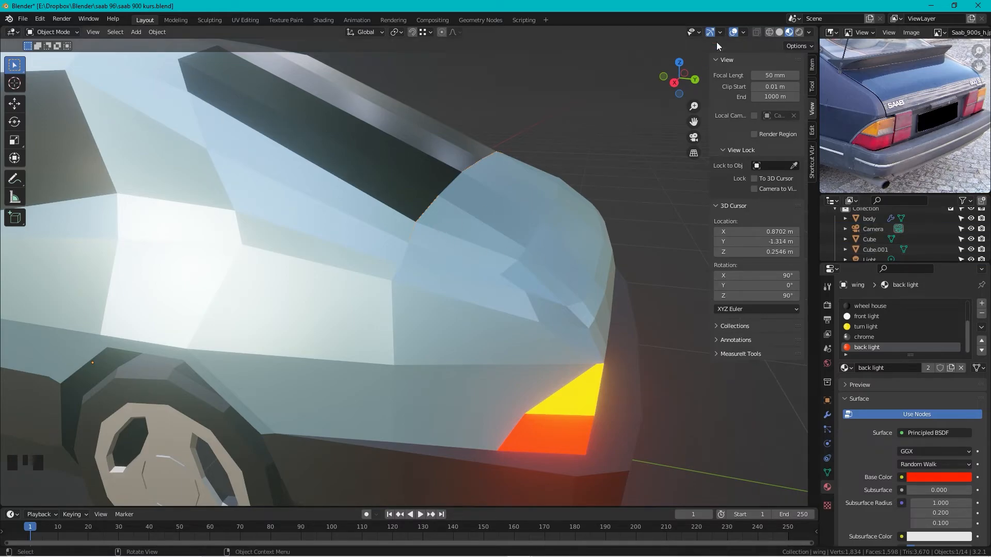
- Extrude all vertices of the wing strip rearward along the side blueprint's spoiler, about 0.213 m in Y and 0.039 m in Z
click(674, 82)
key(Tab)
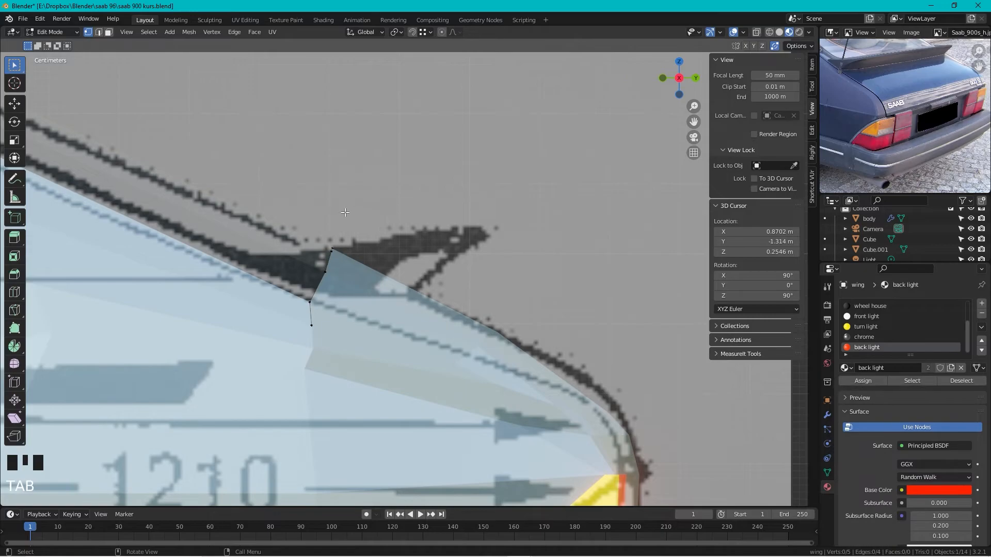
key(a)
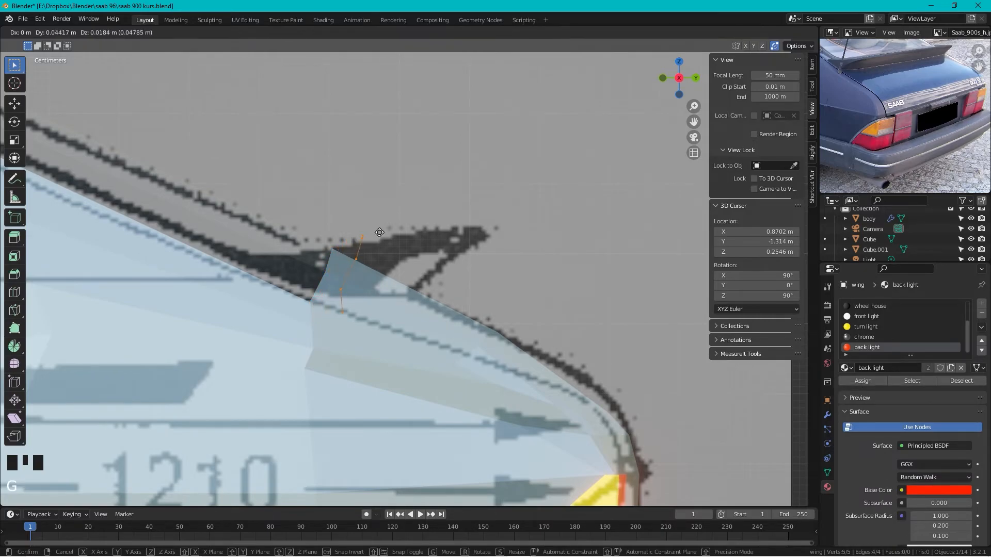
key(ctrl+z)
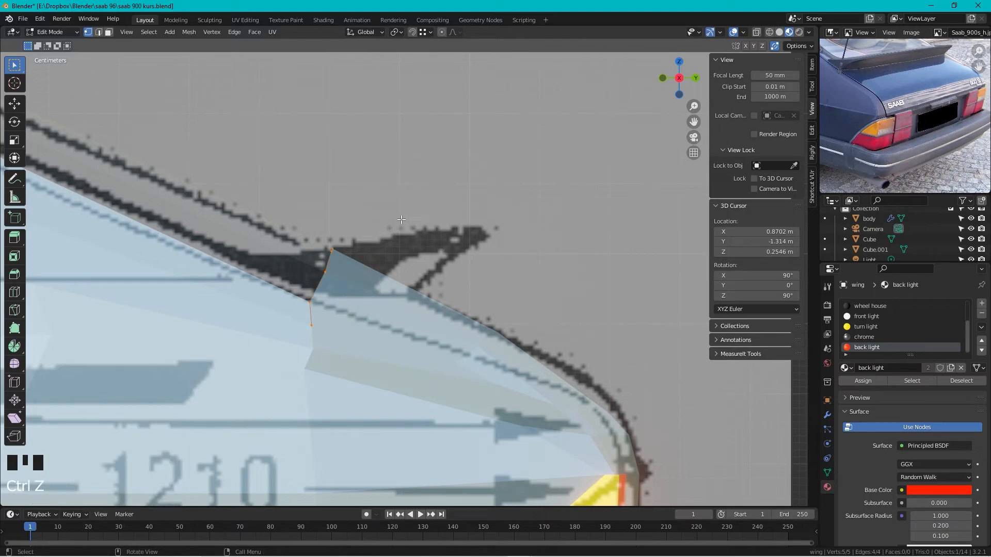
key(e)
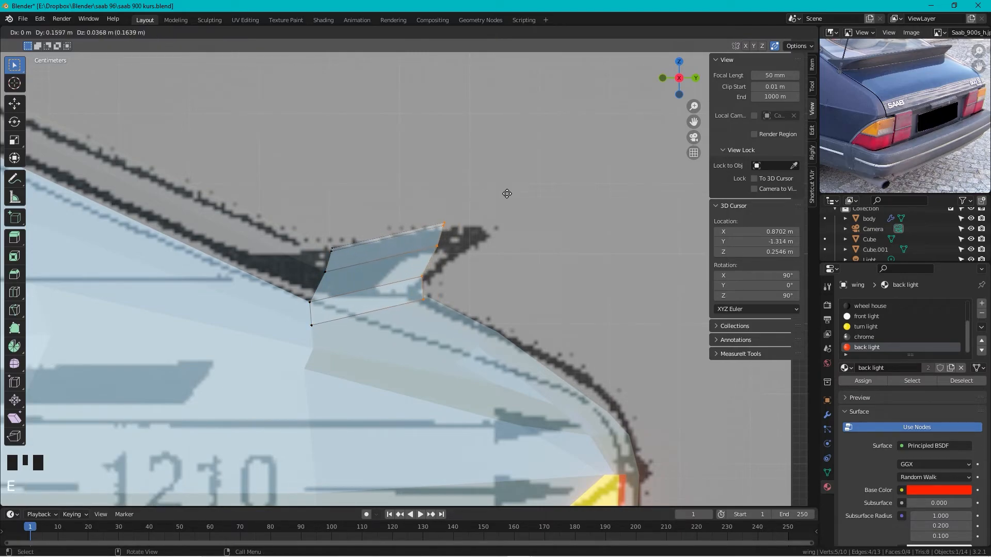
click(545, 192)
scroll(545, 192, down, 4)
middle_drag(536, 192, 434, 226)
scroll(511, 219, down, 2)
middle_drag(514, 219, 605, 188)
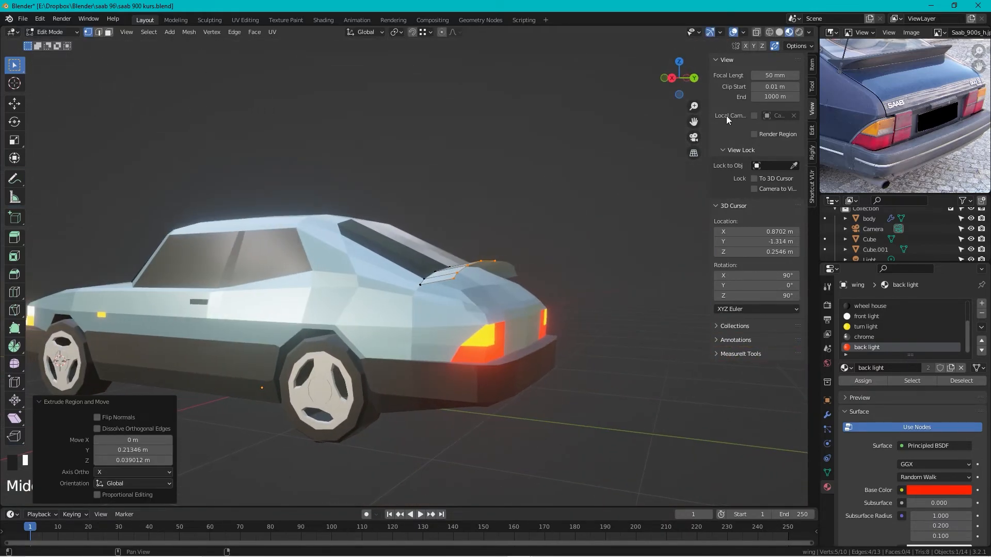
- Flatten the wing's extruded rear edge by scaling it to 0 along the Y axis
click(673, 78)
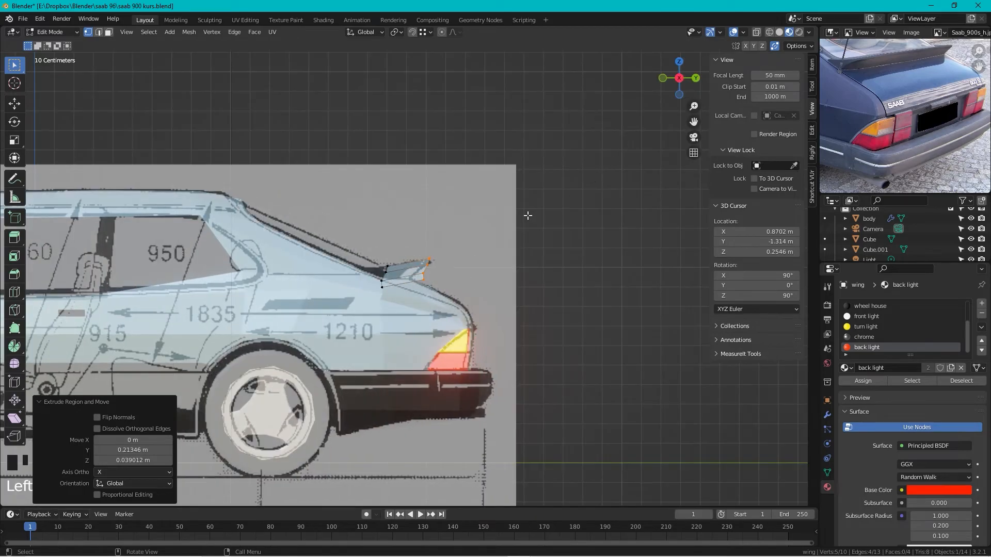
scroll(525, 222, up, 6)
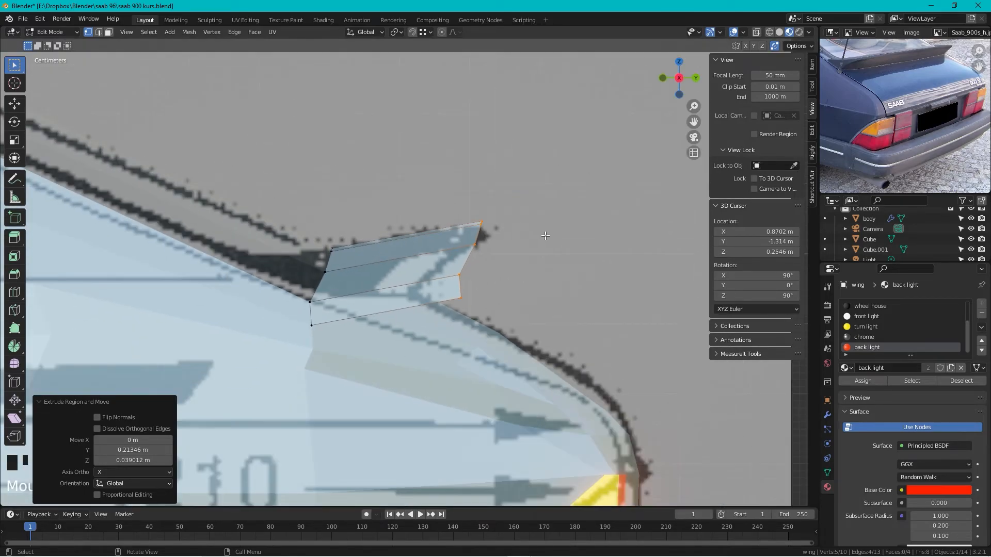
key(s)
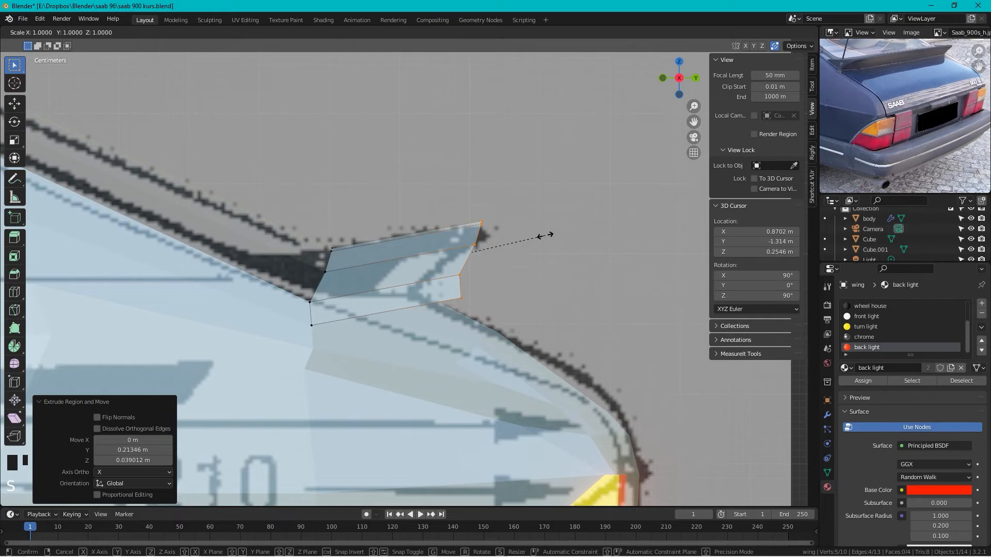
key(y)
key(0)
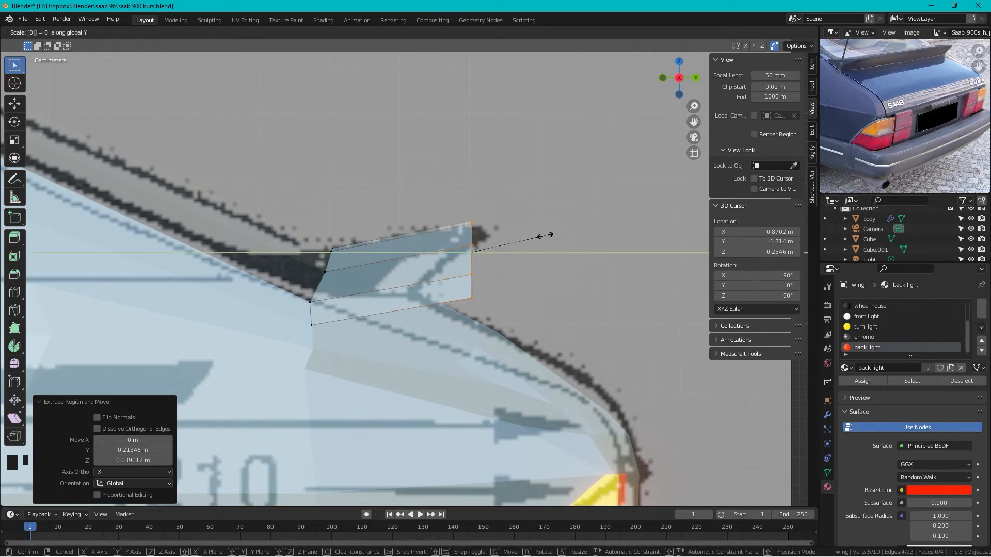
key(Return)
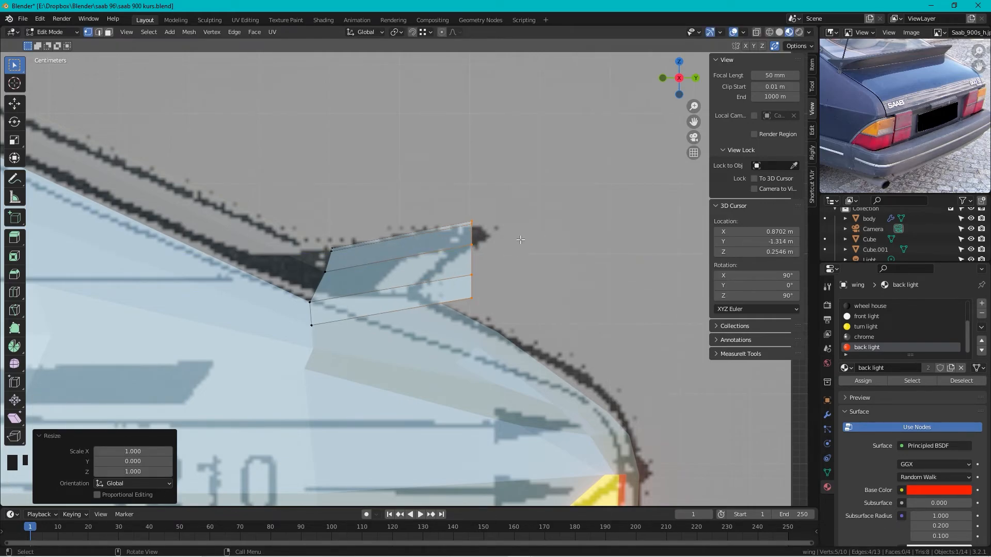
- Rotate the wing's rear edge about 52° and move it about -0.039 m in Y to match the blueprint's spoiler tip
key(r)
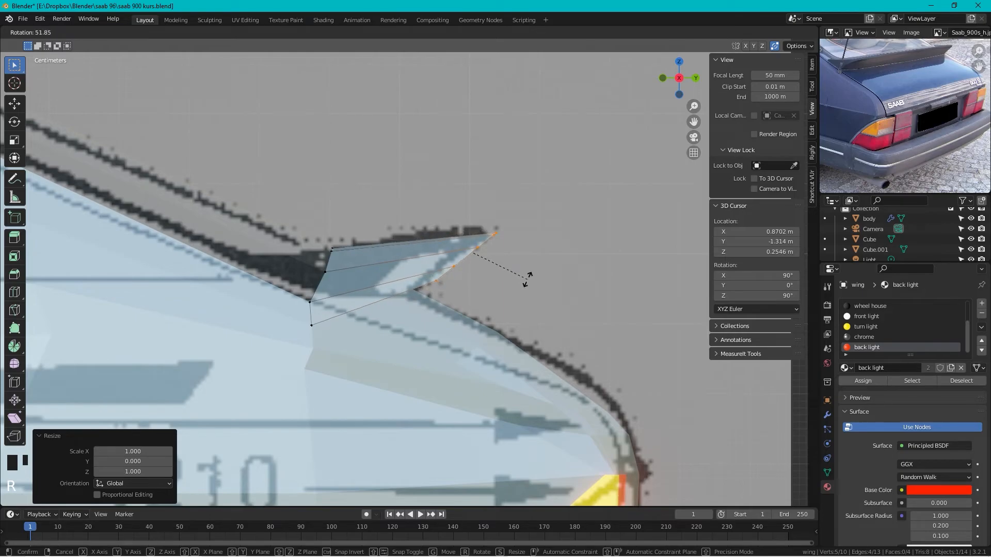
click(527, 280)
key(g)
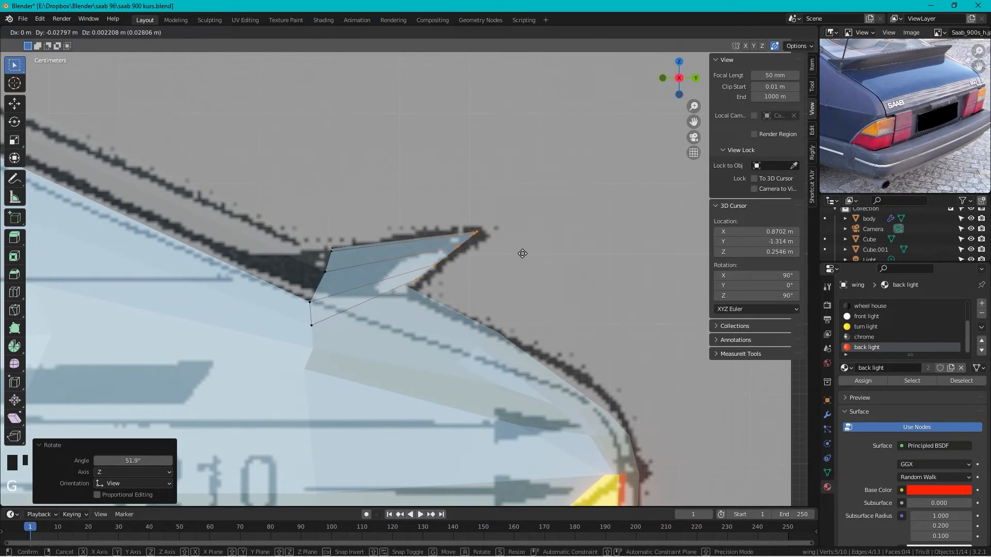
click(522, 250)
middle_drag(521, 250, 639, 252)
scroll(542, 212, up, 4)
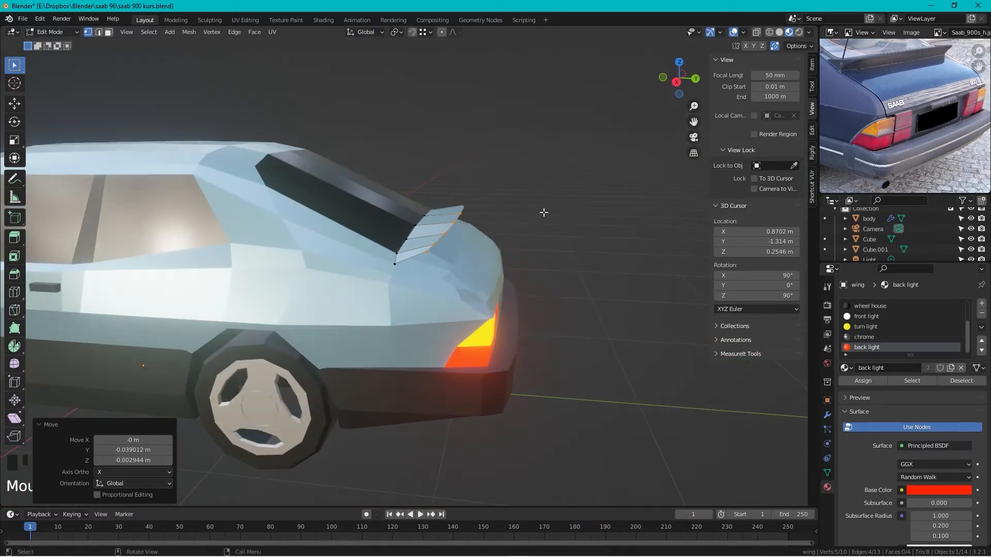
shift+middle_drag(542, 212, 398, 250)
scroll(399, 270, up, 3)
scroll(398, 270, up, 1)
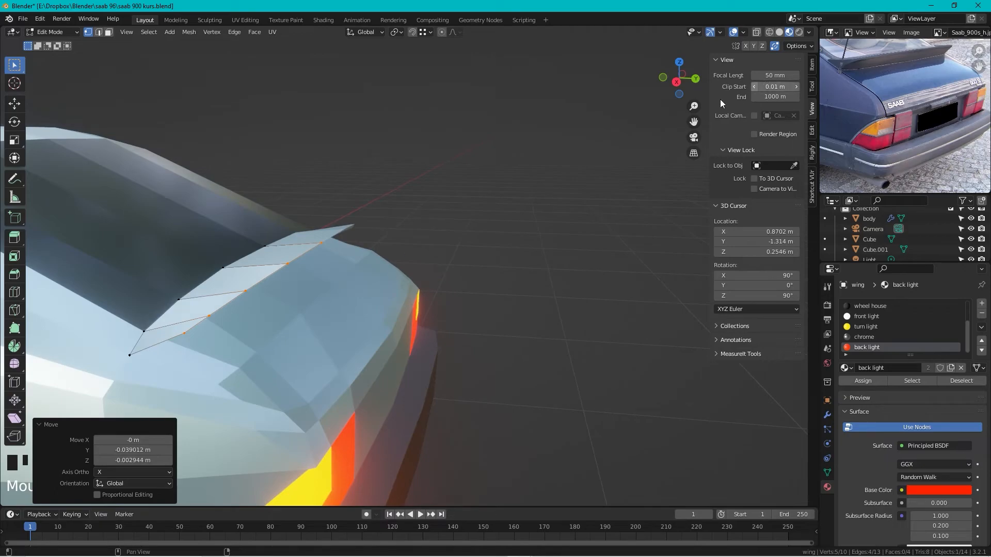
- Extrude the wing's rear edge down about 0.02 m for thickness, and shift the new edge about -0.007 m in Y
click(679, 84)
scroll(395, 256, down, 5)
scroll(395, 255, down, 5)
shift+middle_drag(395, 255, 429, 258)
scroll(403, 269, up, 10)
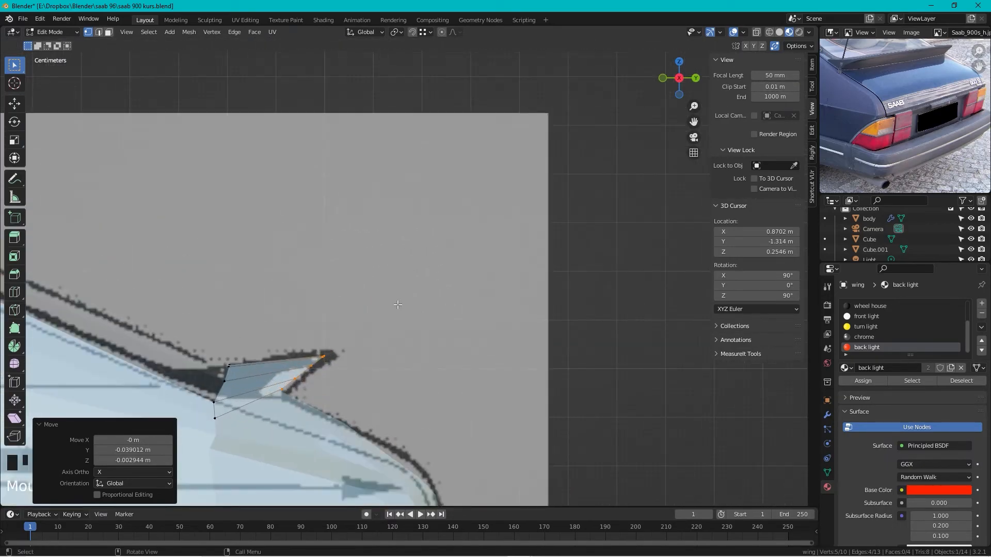
scroll(338, 350, down, 1)
shift+middle_drag(338, 350, 416, 244)
key(e)
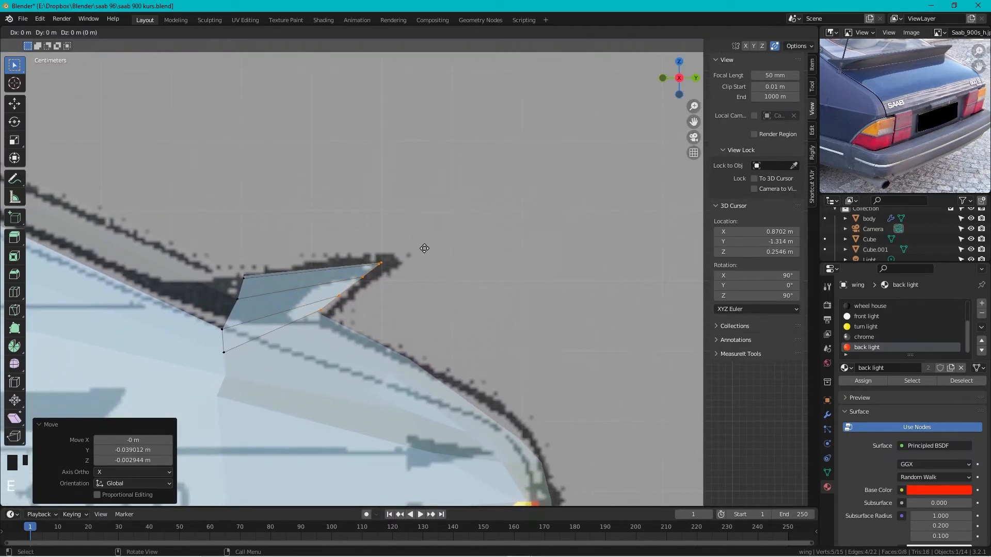
click(420, 263)
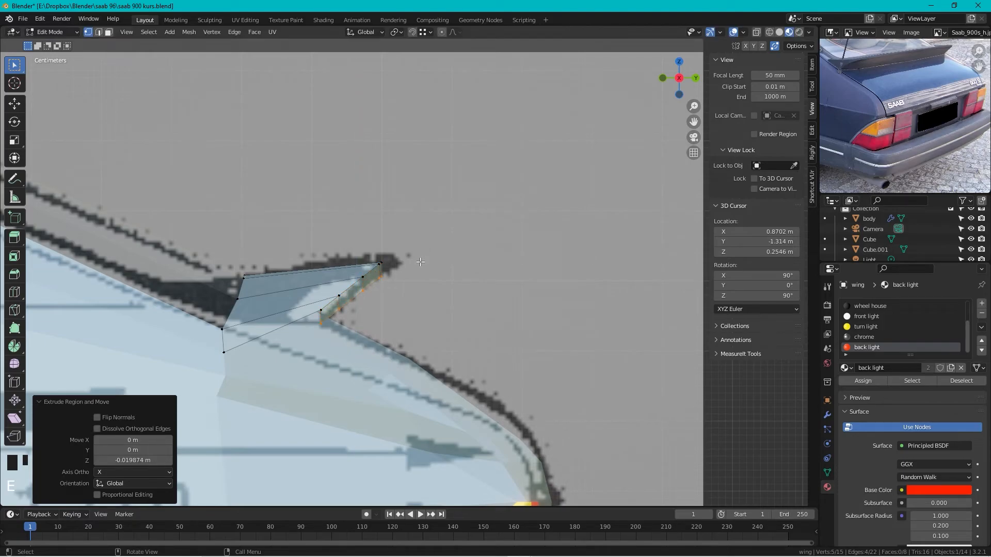
key(g)
click(415, 260)
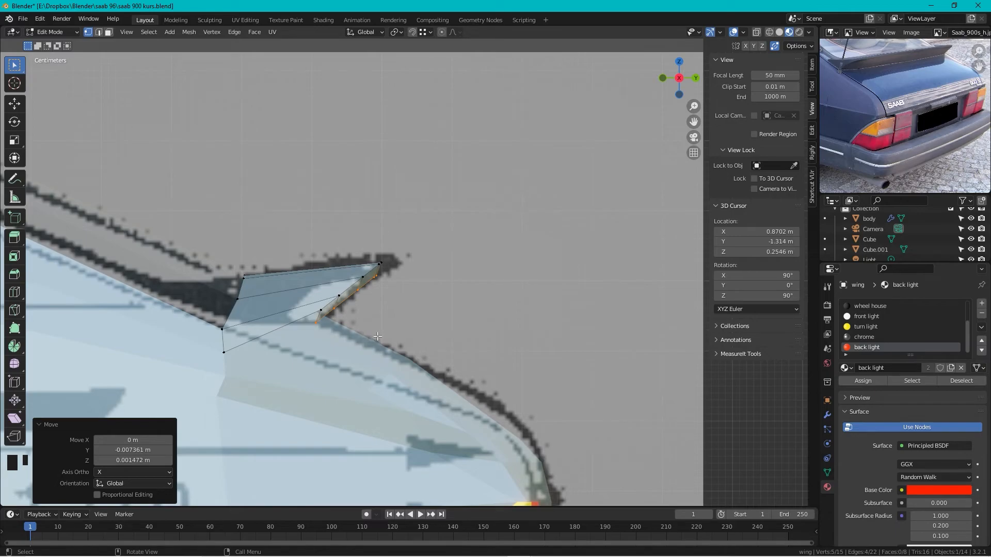
- Extrude the wing's lower rear edge forward and down for the underside, about -0.088 m in Y and -0.066 m in Z
key(e)
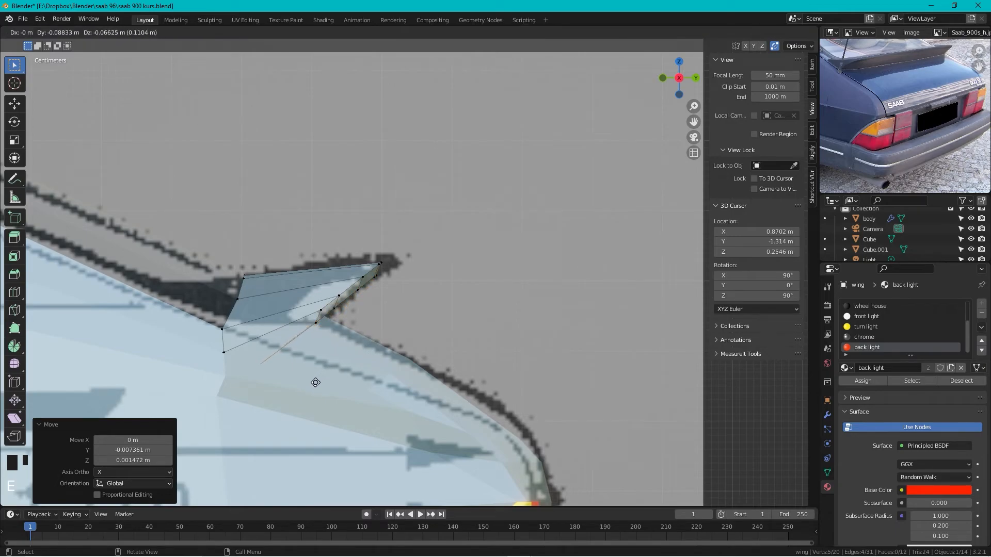
click(316, 382)
scroll(330, 361, down, 7)
middle_drag(459, 289, 343, 278)
mouse_move(563, 294)
middle_down()
mouse_move(406, 305)
mouse_move(566, 292)
middle_up()
scroll(428, 302, up, 8)
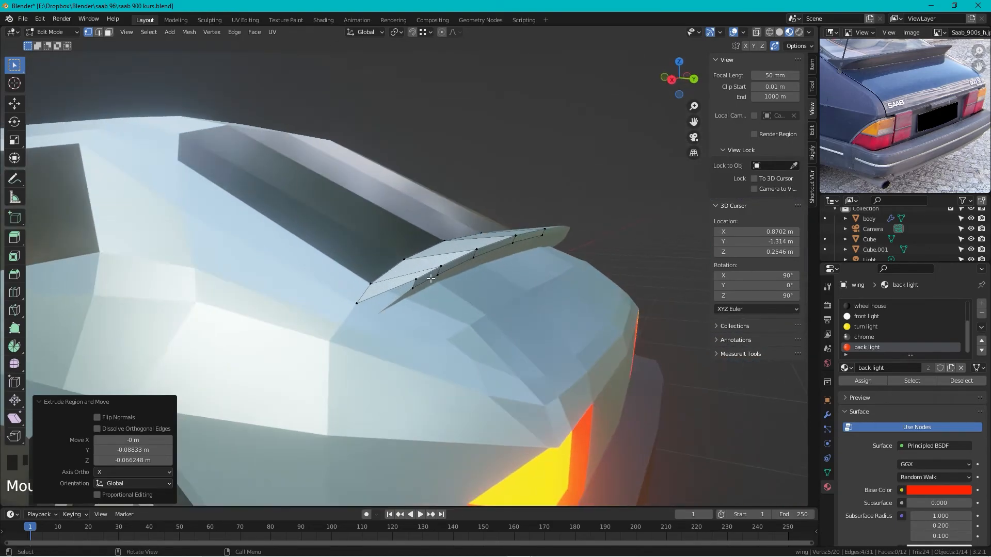
scroll(428, 302, down, 3)
mouse_move(428, 302)
middle_down()
mouse_move(407, 310)
mouse_move(429, 301)
middle_up()
scroll(429, 301, up, 3)
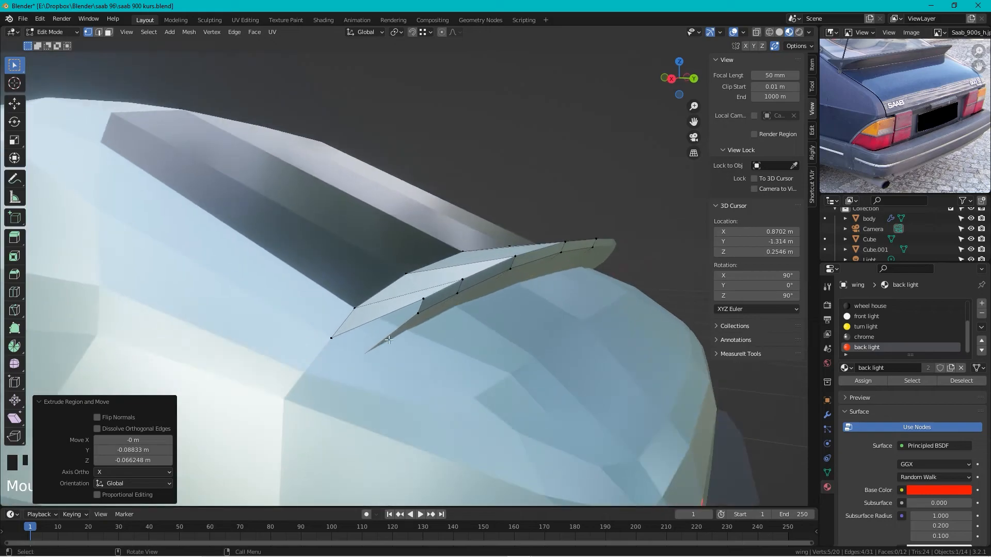
middle_drag(447, 341, 581, 241)
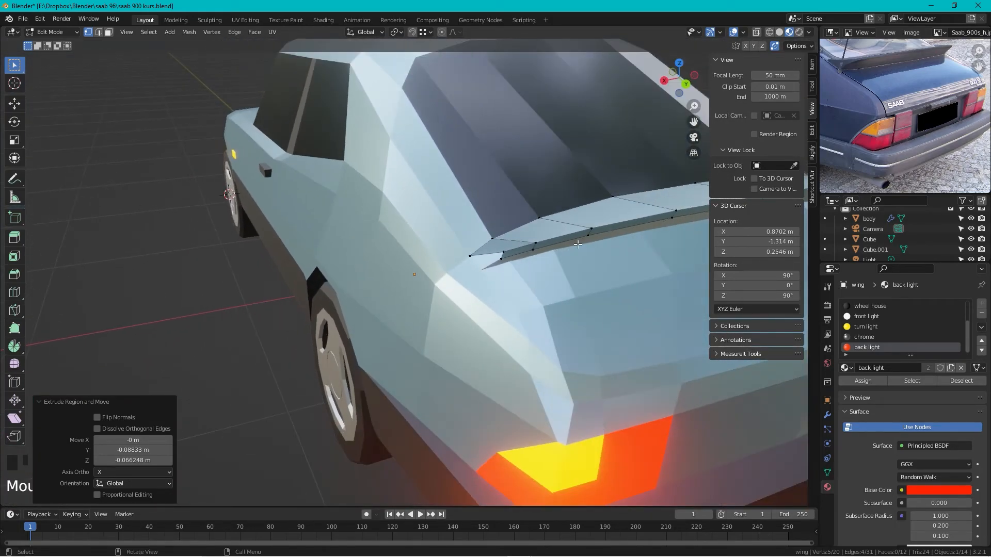
- Isolate the wing in local view and close its open outer end with a face
key(Tab)
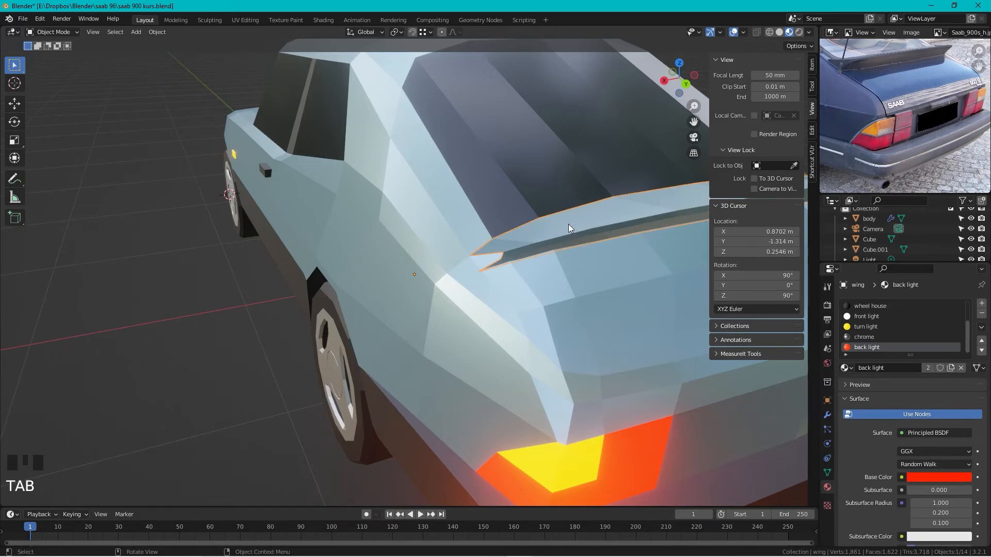
key(KP_Divide)
middle_drag(568, 224, 245, 289)
key(Tab)
scroll(476, 361, up, 2)
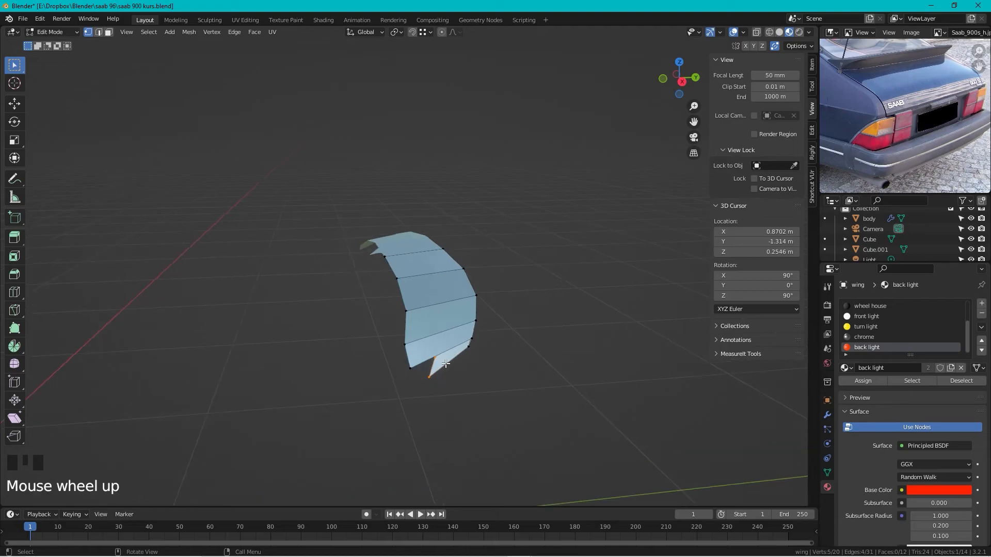
click(496, 361)
shift+drag(449, 399, 401, 437)
key(f)
middle_drag(440, 413, 510, 366)
drag(675, 245, 641, 293)
shift+click(628, 242)
shift+drag(641, 254, 626, 281)
key(f)
key(ctrl+z)
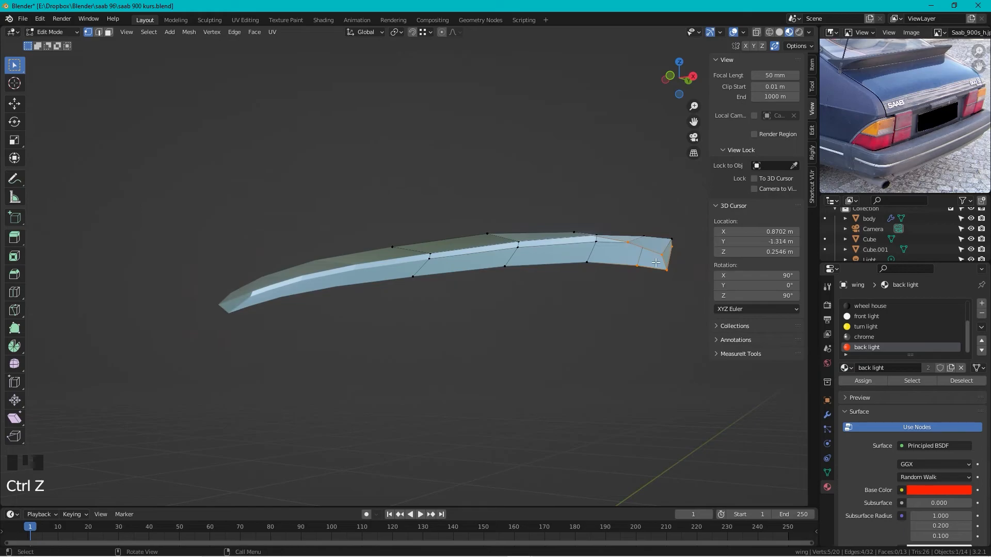
- Fill the open gap along the wing's underside with faces, working from one end to the other
middle_drag(633, 240, 647, 265)
drag(649, 268, 608, 298)
shift+click(602, 257)
key(f)
click(596, 256)
shift+click(630, 271)
key(f)
key(f)
key(f)
key(f)
key(f)
key(f)
- Return the wing to Object Mode and exit local view to show the whole car
middle_drag(636, 268, 579, 257)
key(Tab)
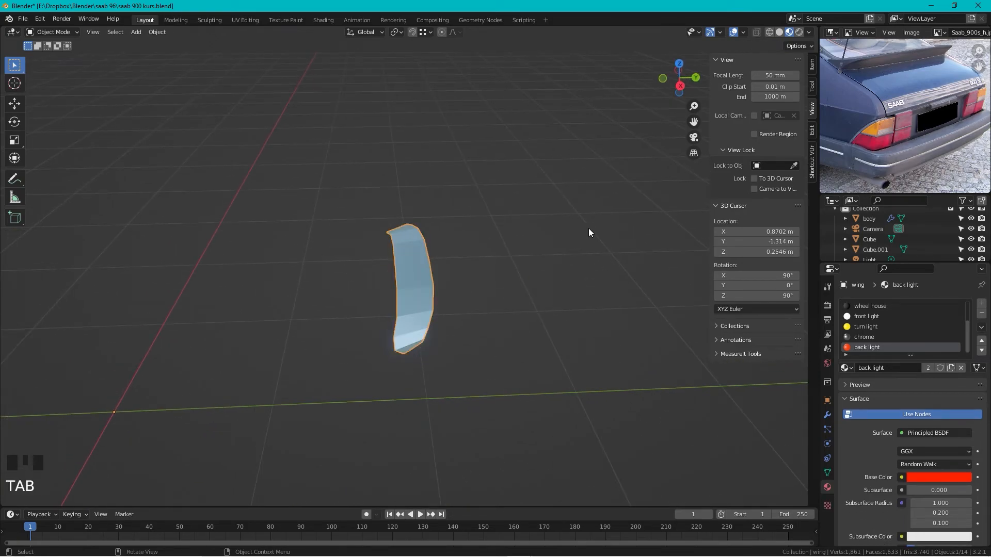
click(678, 86)
scroll(472, 240, up, 3)
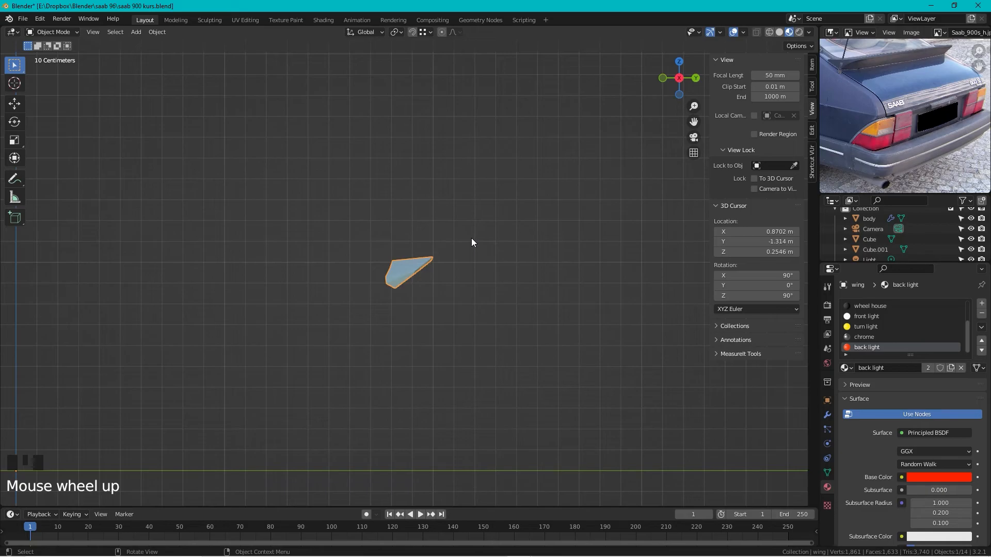
key(KP_Divide)
scroll(471, 240, down, 2)
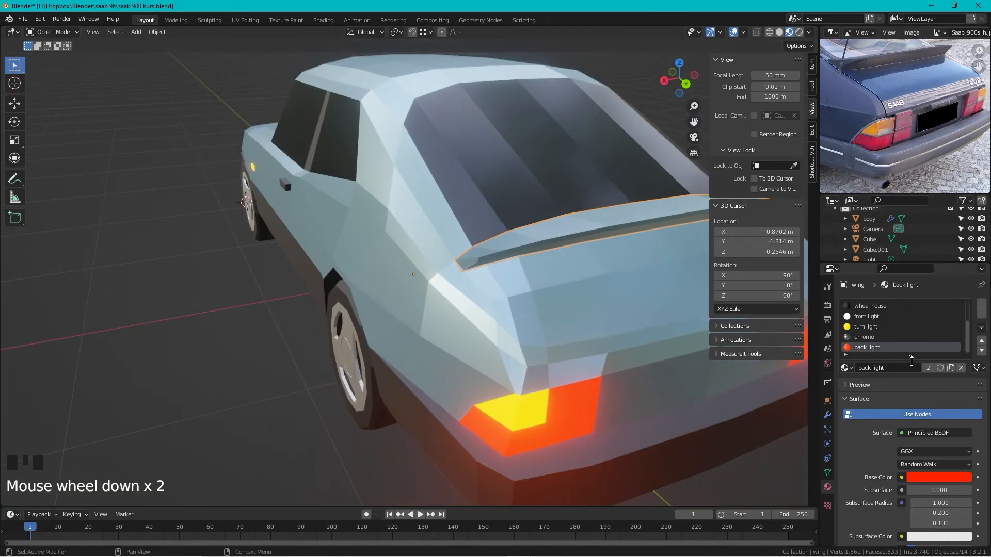
- Remove every material slot from the wing except bumper
scroll(896, 323, up, 3)
scroll(895, 330, down, 1)
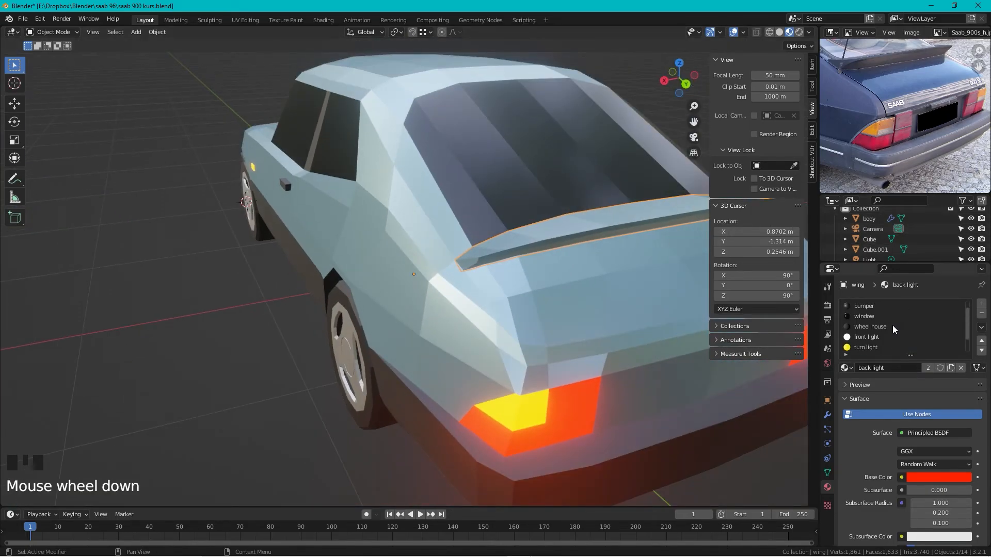
click(867, 308)
scroll(847, 333, up, 1)
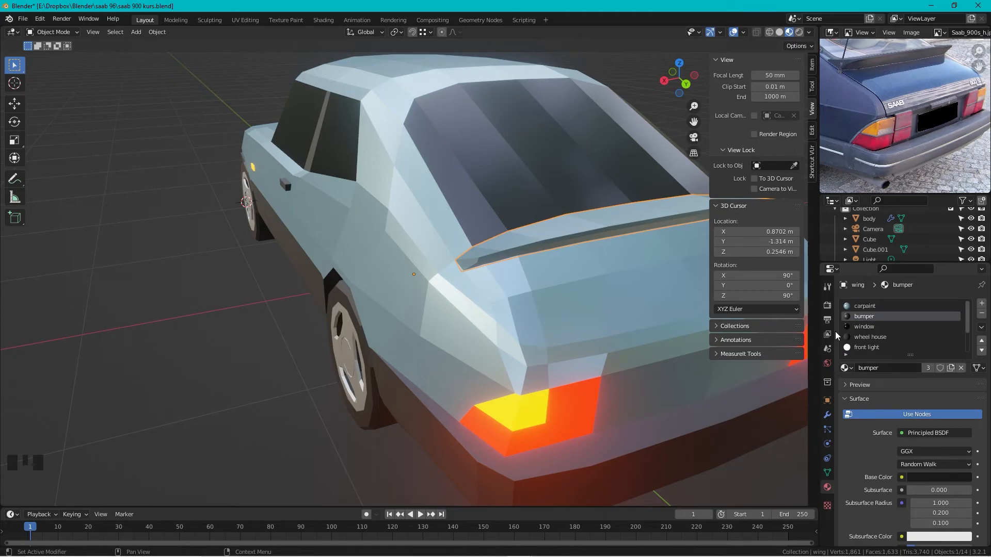
click(875, 308)
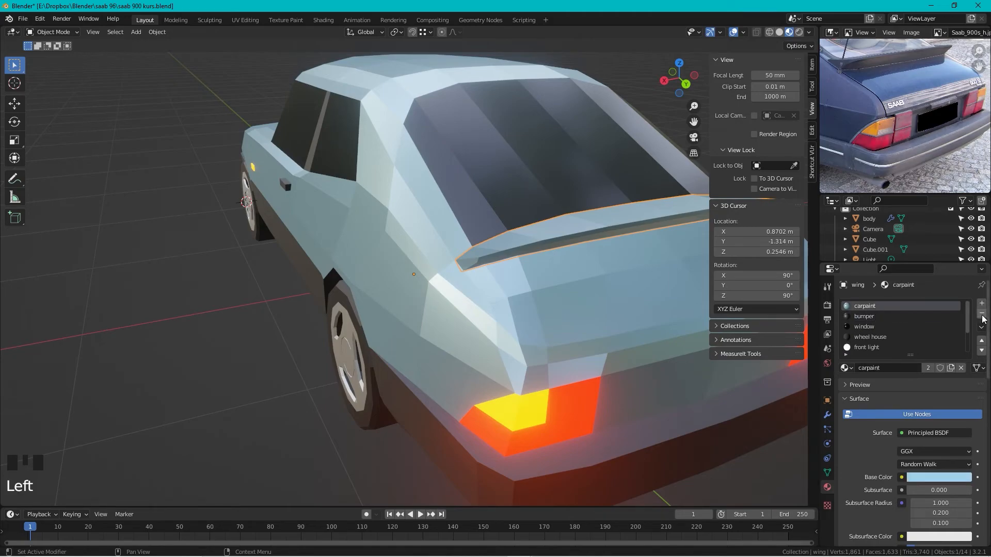
click(982, 315)
click(877, 318)
click(981, 314)
click(981, 314)
click(981, 315)
click(981, 314)
click(981, 314)
click(981, 314)
click(981, 314)
click(981, 315)
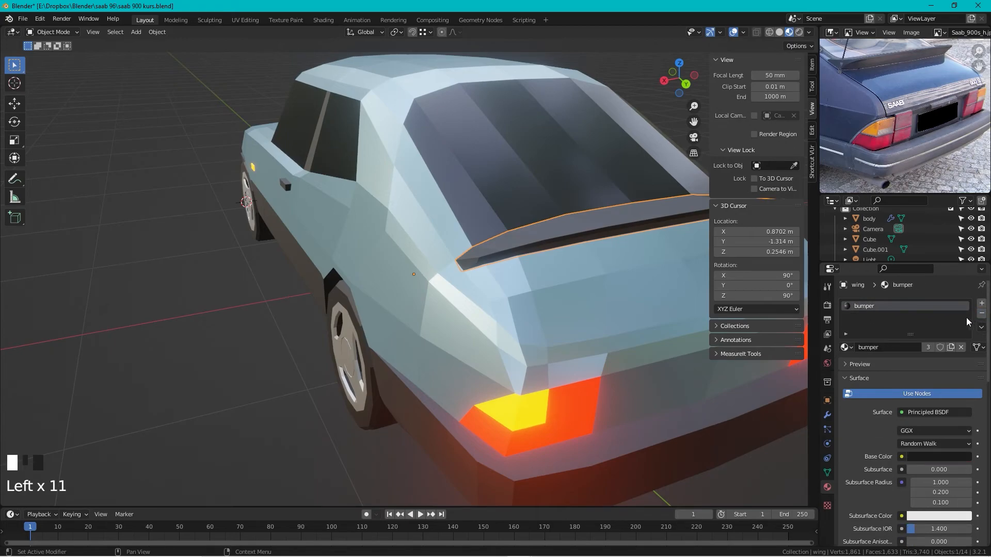
- Examine the finished wing on the car from the side and from both rear corners
scroll(270, 308, down, 2)
middle_drag(271, 309, 398, 266)
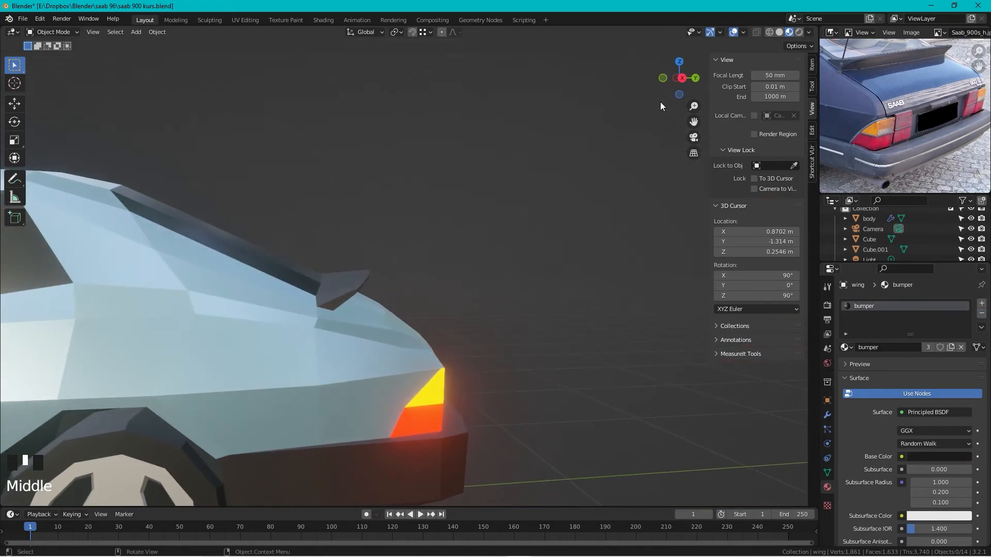
click(682, 78)
key(Tab)
key(Tab)
scroll(432, 231, down, 5)
middle_drag(460, 194, 376, 245)
click(338, 279)
middle_drag(339, 279, 429, 193)
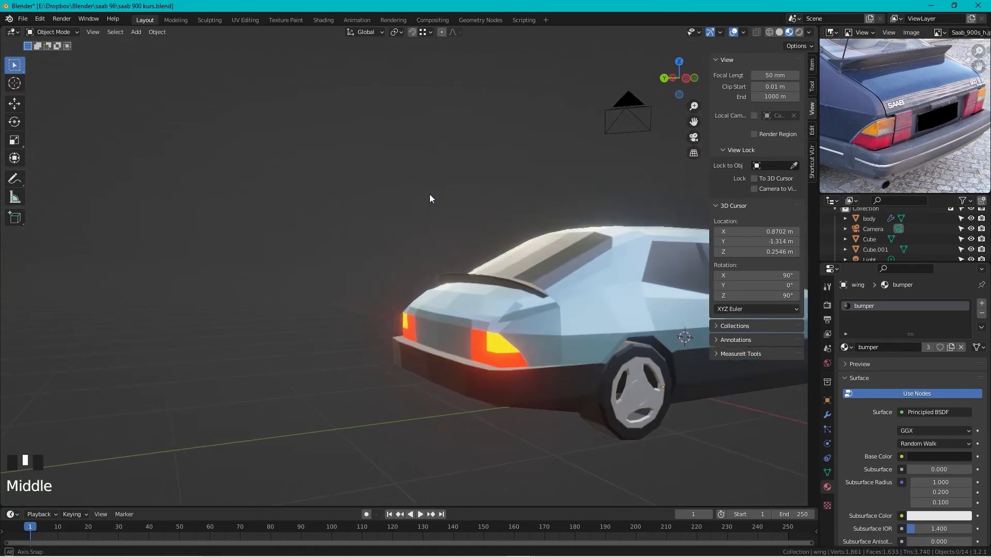
scroll(559, 247, up, 2)
shift+middle_drag(559, 247, 426, 284)
scroll(426, 292, up, 2)
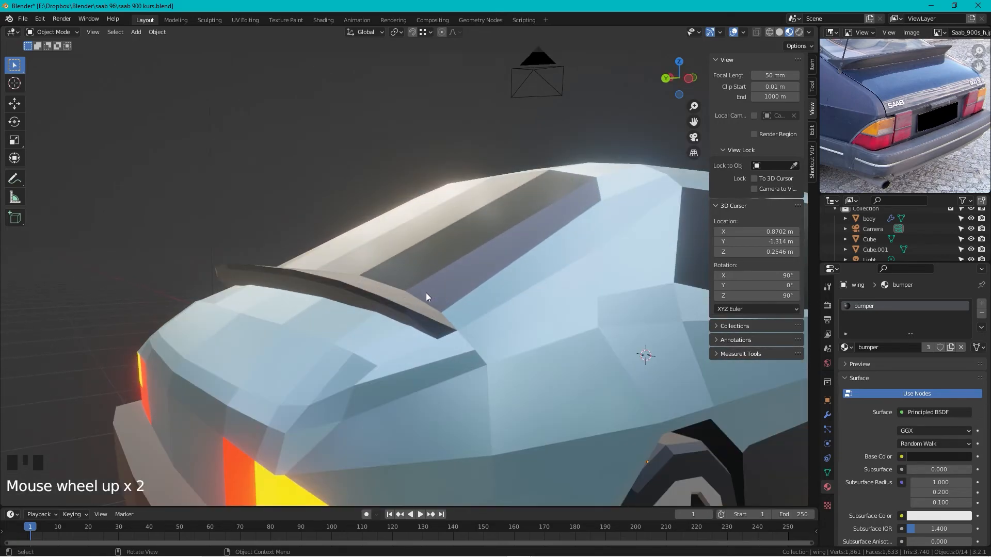
- Move the wing's selected lower vertices in side view to follow the spoiler on the blueprint, finishing in Object Mode
key(Tab)
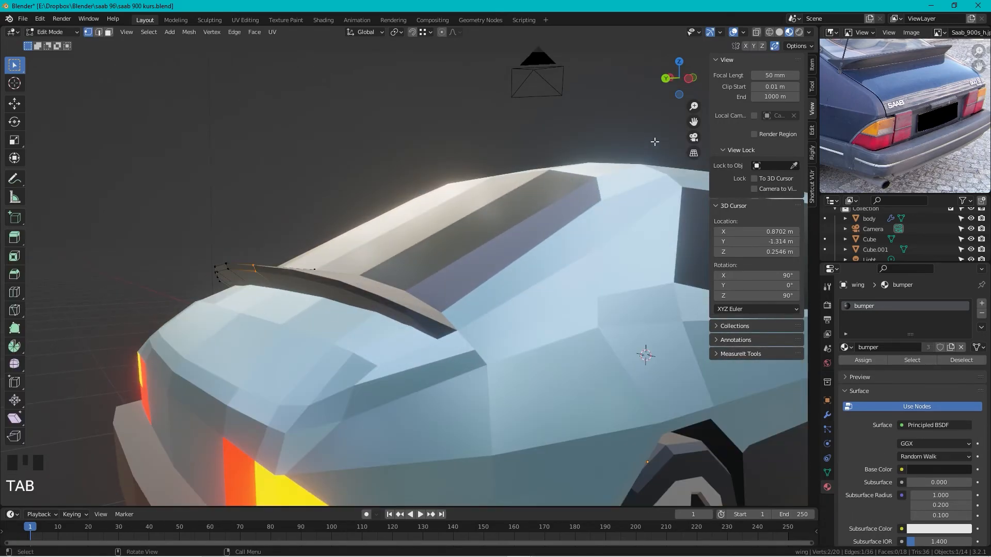
click(755, 33)
middle_drag(286, 288, 457, 303)
click(678, 80)
shift+middle_drag(591, 287, 556, 288)
scroll(556, 288, up, 3)
key(g)
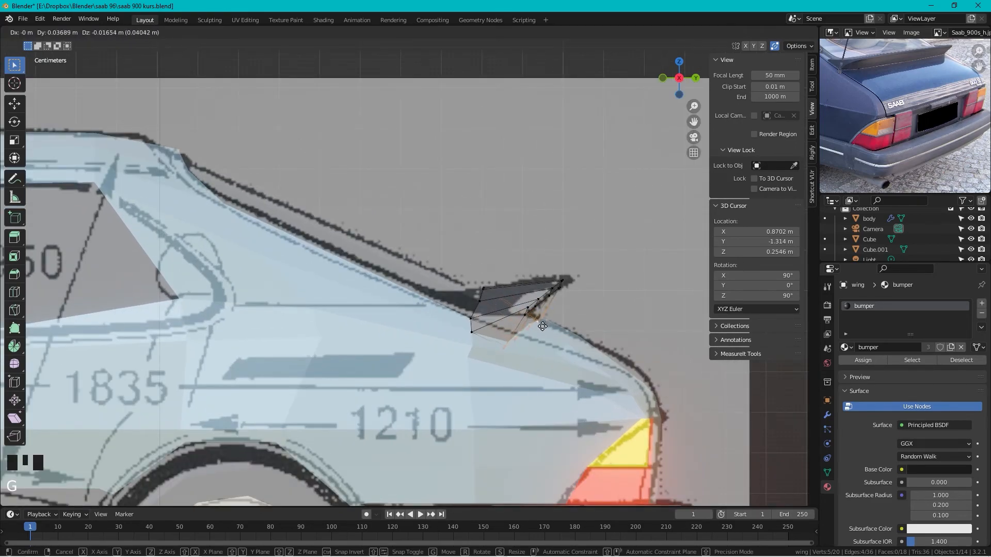
key(Tab)
- Add a mesh plane and scale it up evenly into a ground plane well beyond the car's footprint
middle_drag(609, 320, 566, 279)
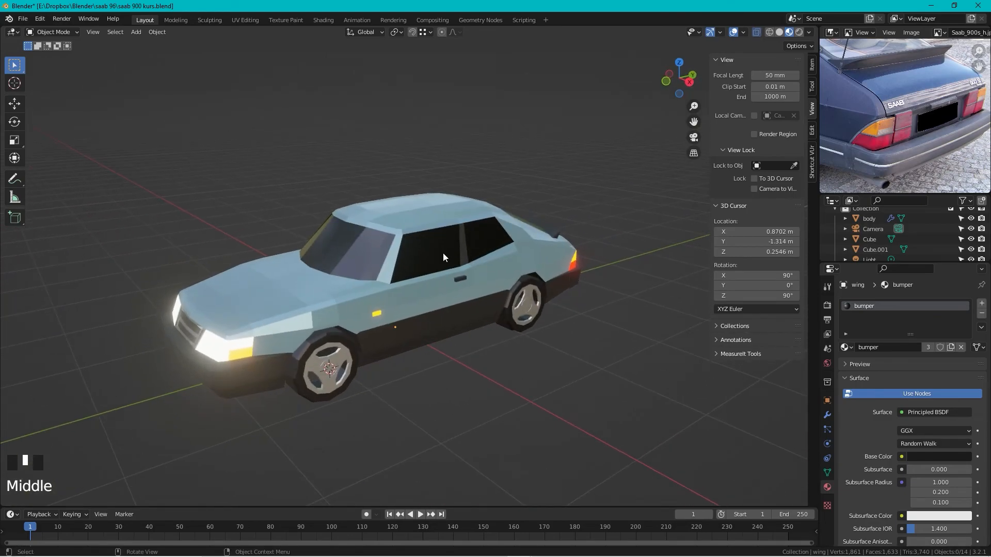
shift+middle_drag(416, 321, 511, 290)
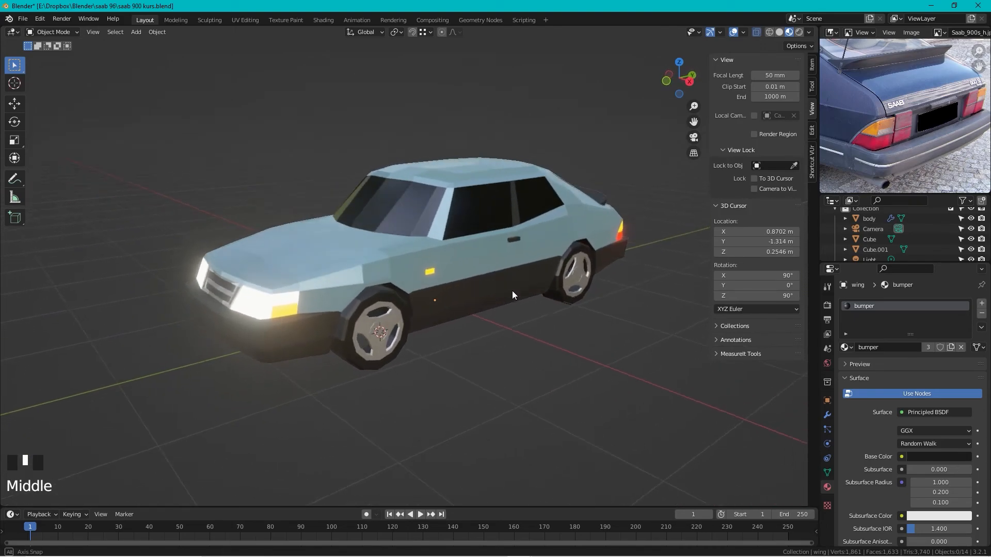
scroll(501, 293, down, 2)
click(518, 369)
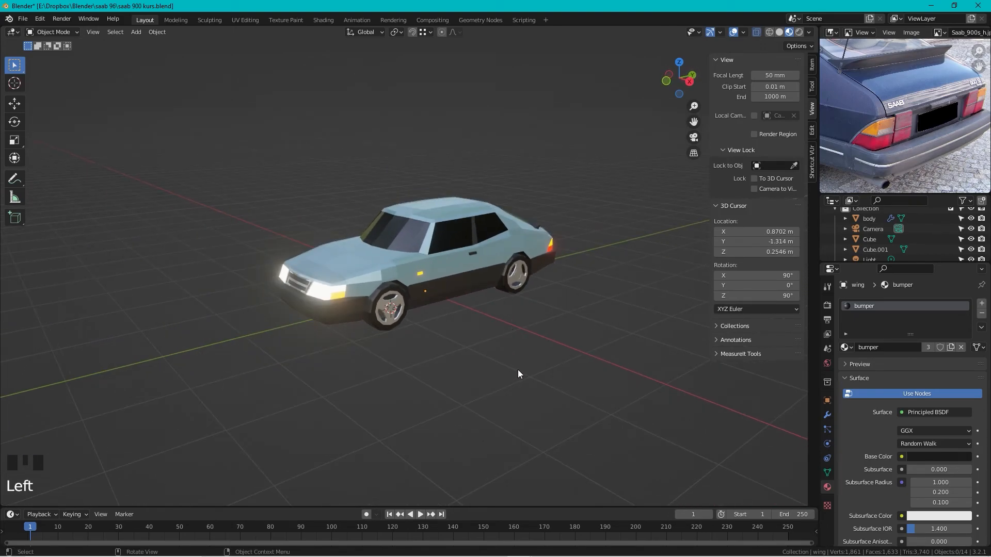
key(shift+a)
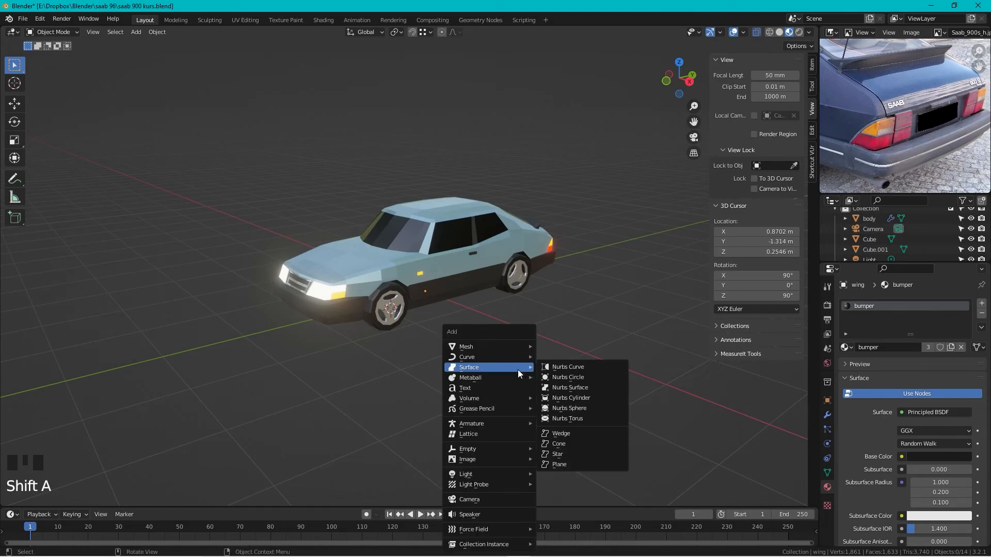
mouse_move(529, 345)
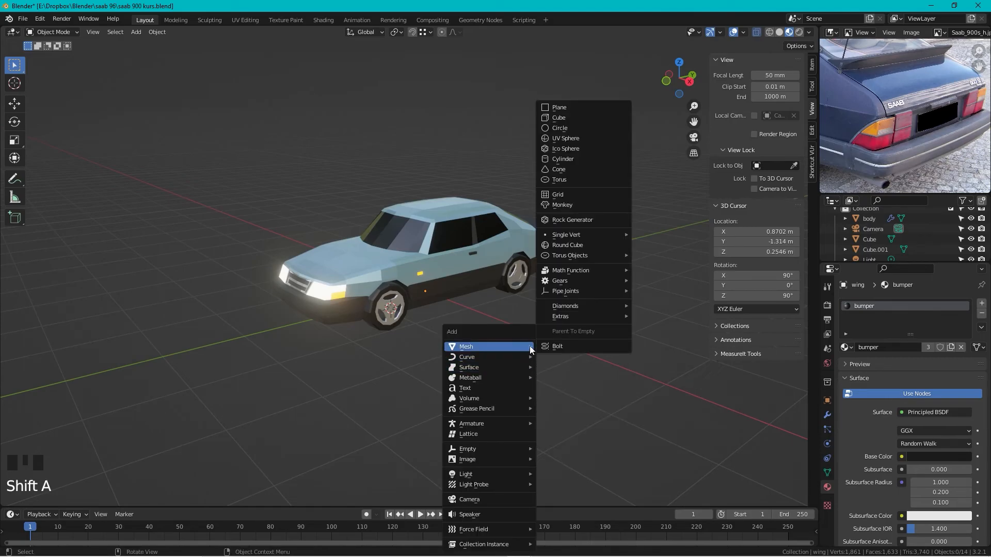
click(593, 109)
scroll(481, 307, down, 3)
key(s)
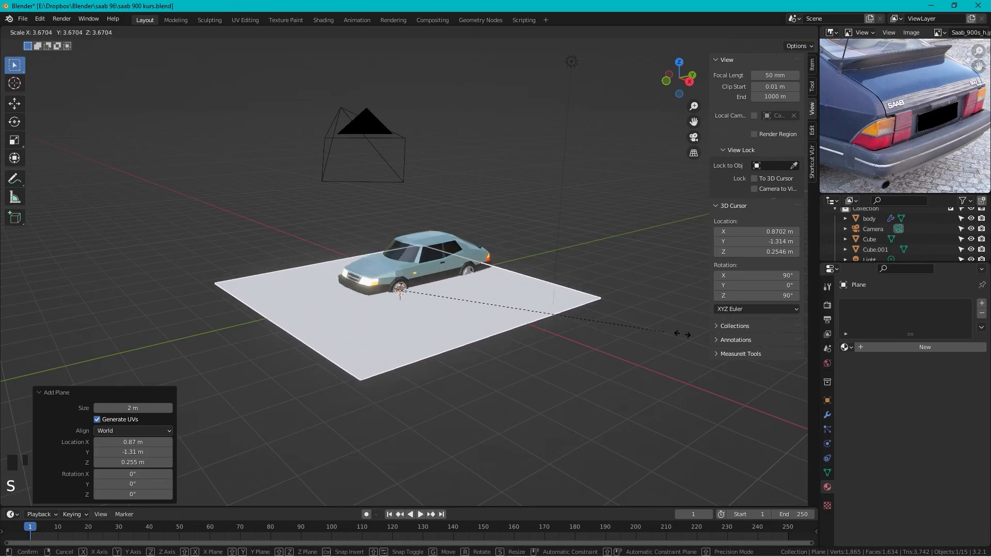
click(649, 292)
- Lower the ground plane about 0.5 m along Z so it lies beneath the car
scroll(510, 376, up, 4)
scroll(510, 376, down, 2)
key(g)
key(z)
click(498, 404)
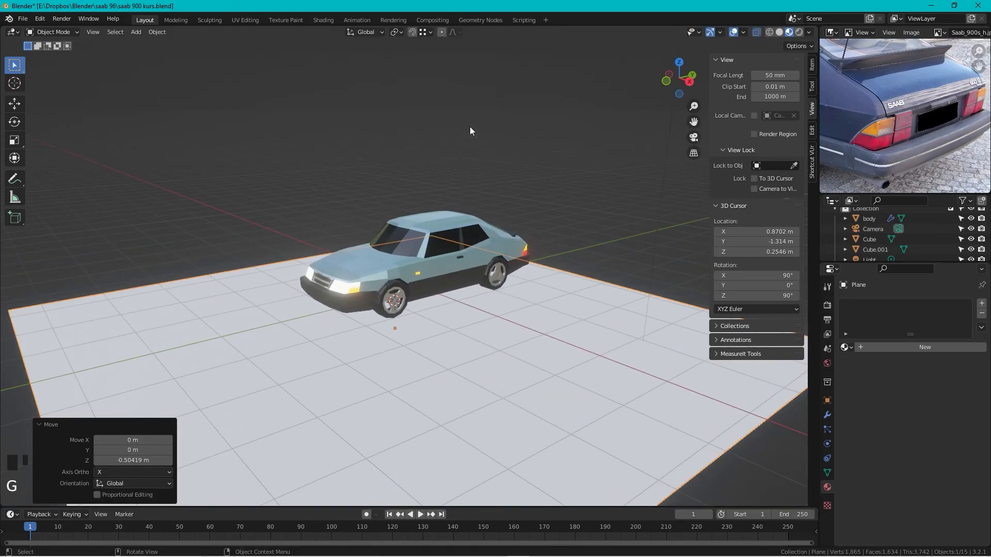
- Enable snapping and raise the ground plane about 0.174 m along Z to meet the bottom of the front wheel
key(shift+Tab)
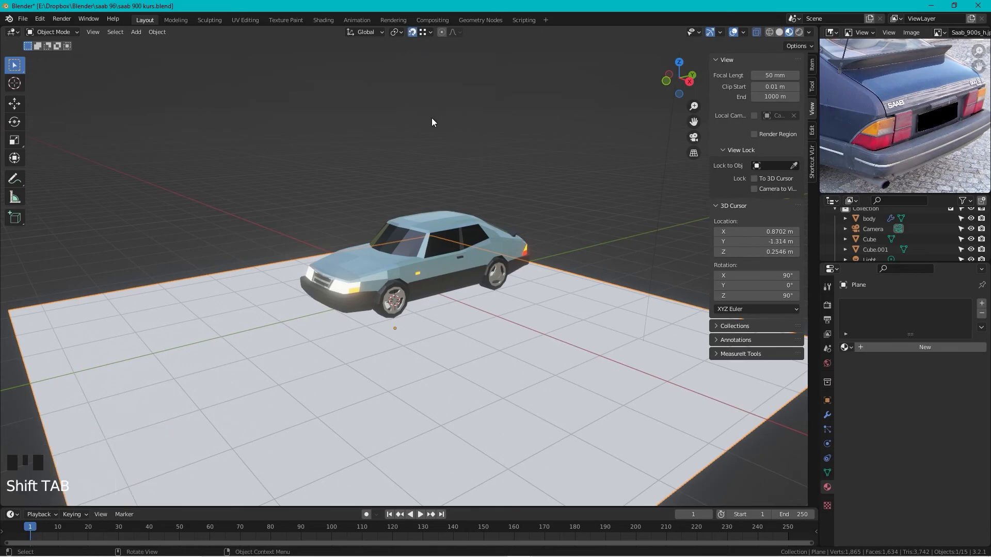
middle_drag(457, 401, 414, 335)
scroll(367, 283, up, 3)
key(g)
key(z)
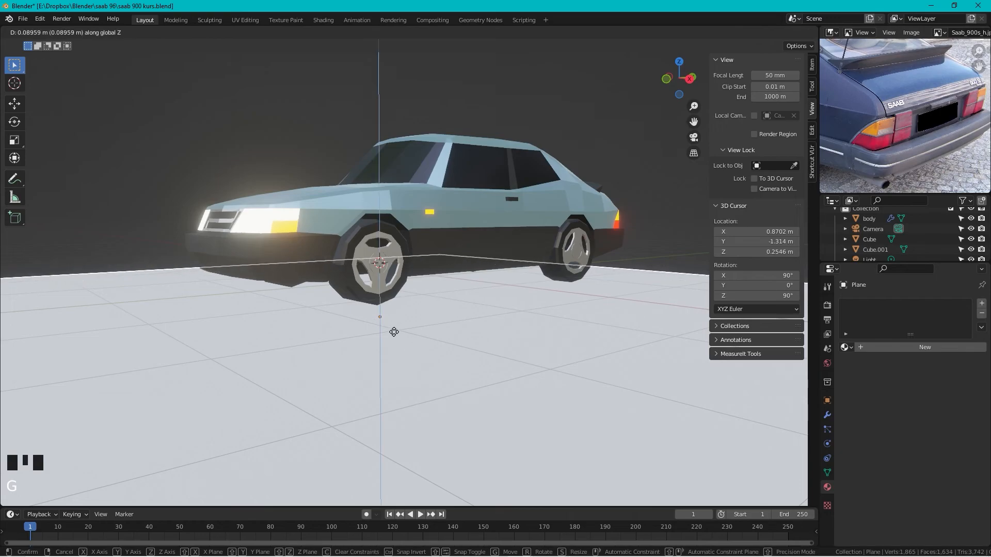
click(379, 309)
- Extrude the ground plane's edge behind the car about 7.6 m straight up along Z as a backdrop wall
scroll(533, 277, down, 3)
middle_drag(534, 277, 572, 307)
shift+middle_drag(505, 322, 456, 339)
scroll(457, 339, up, 4)
scroll(457, 342, down, 3)
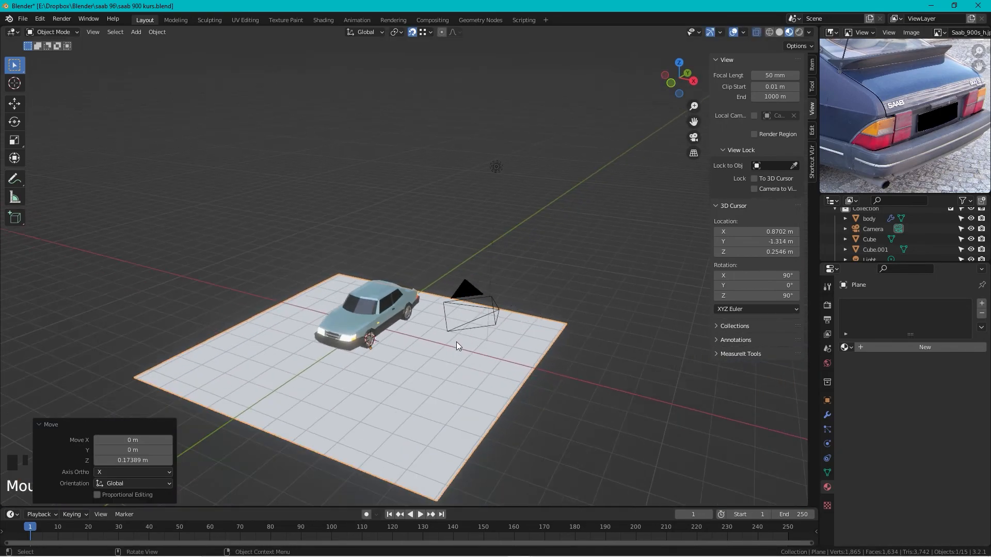
scroll(457, 342, up, 2)
middle_drag(572, 376, 568, 370)
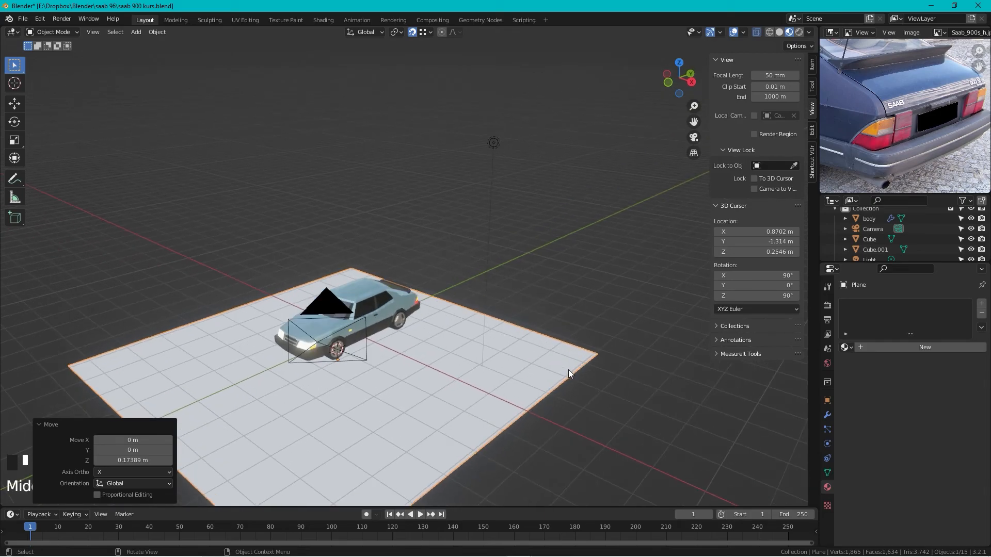
key(Tab)
click(597, 354)
shift+drag(369, 251, 333, 277)
key(e)
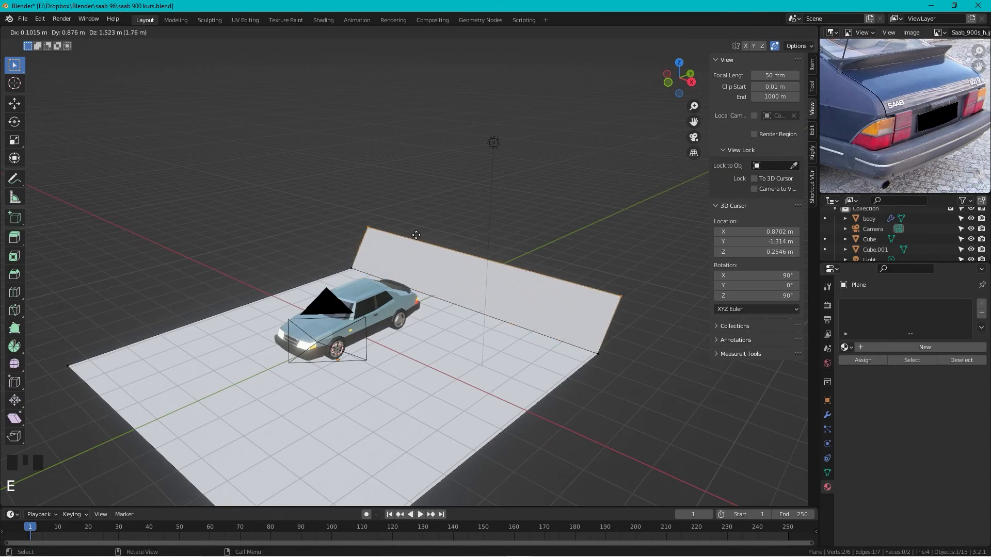
click(411, 44)
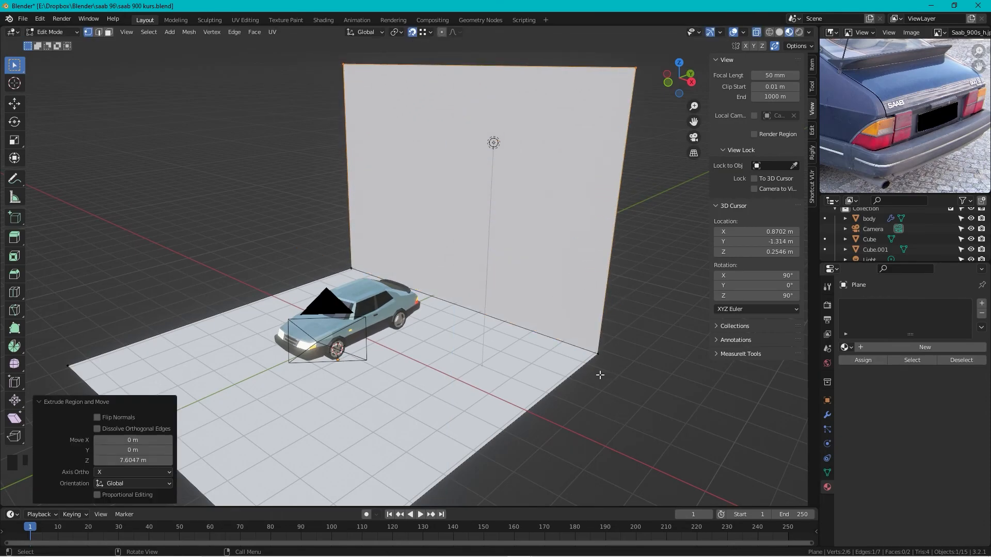
- Bevel the edge between floor and backdrop wall into a wide curve with 6 segments and return to Object Mode
key(2)
click(560, 338)
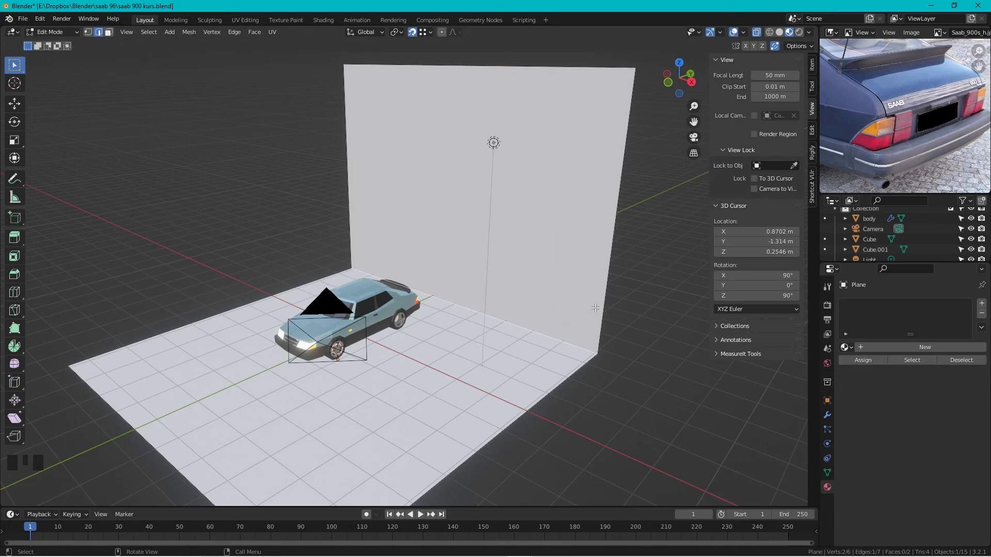
key(ctrl+b)
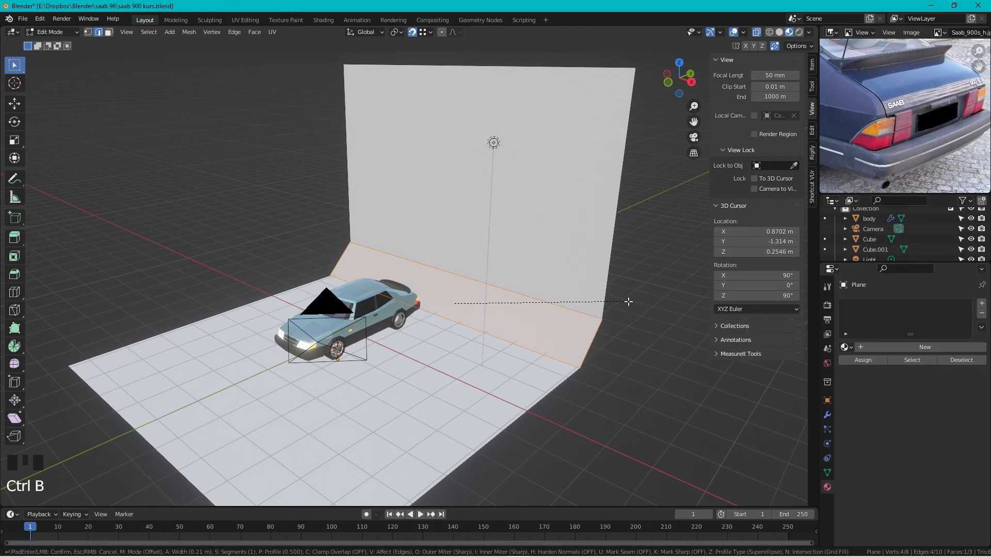
scroll(628, 301, up, 5)
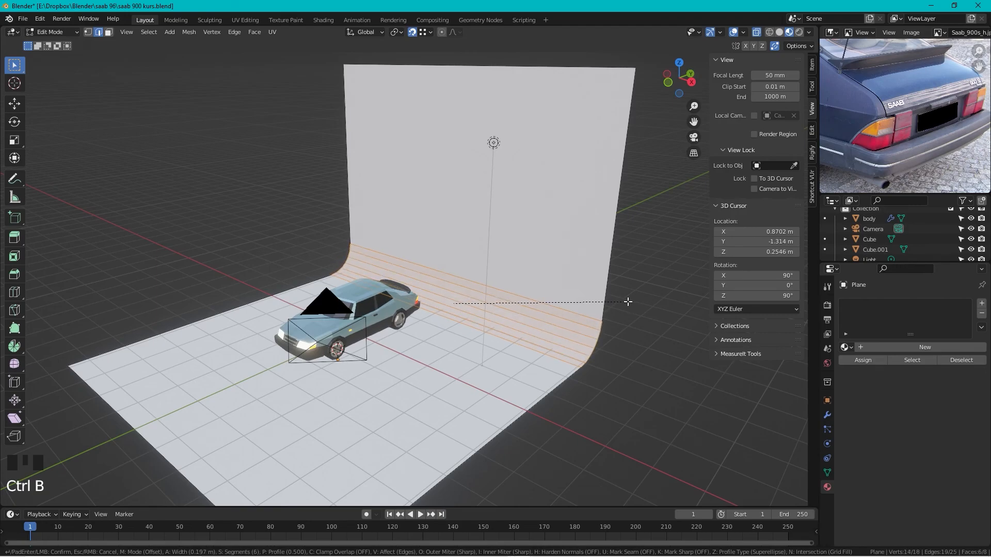
click(632, 296)
key(Tab)
- Apply Shade Smooth to the curved backdrop
scroll(629, 309, down, 3)
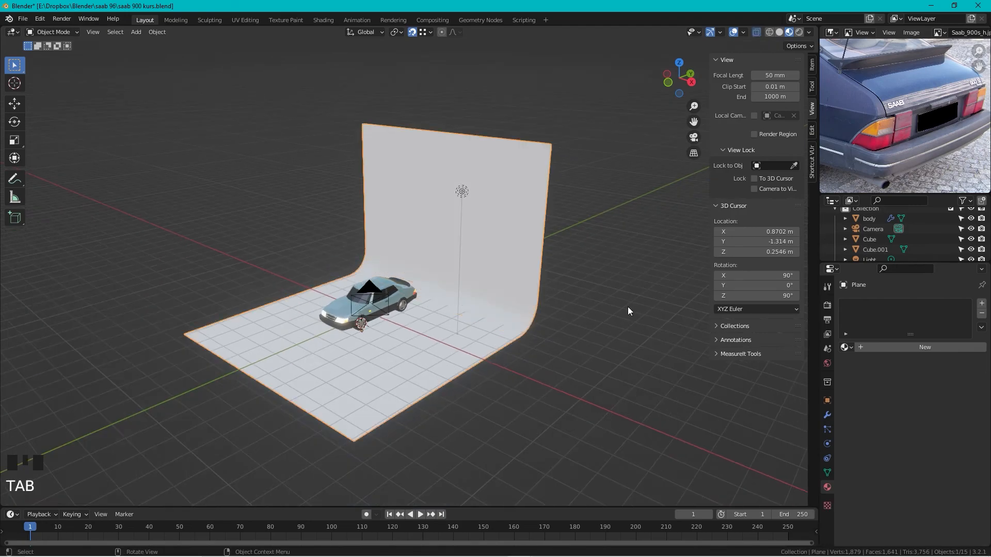
click(522, 290)
click(522, 290)
right_click(521, 290)
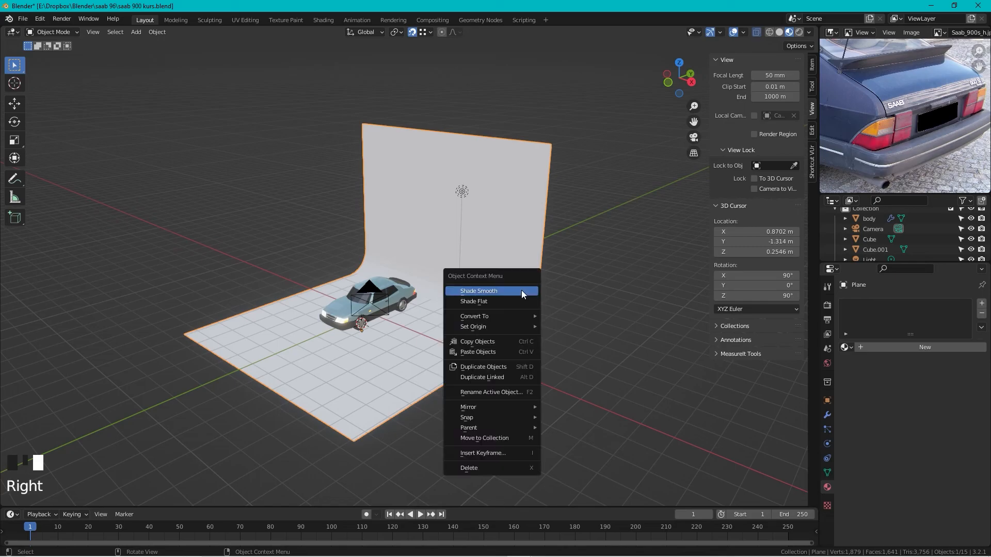
click(521, 290)
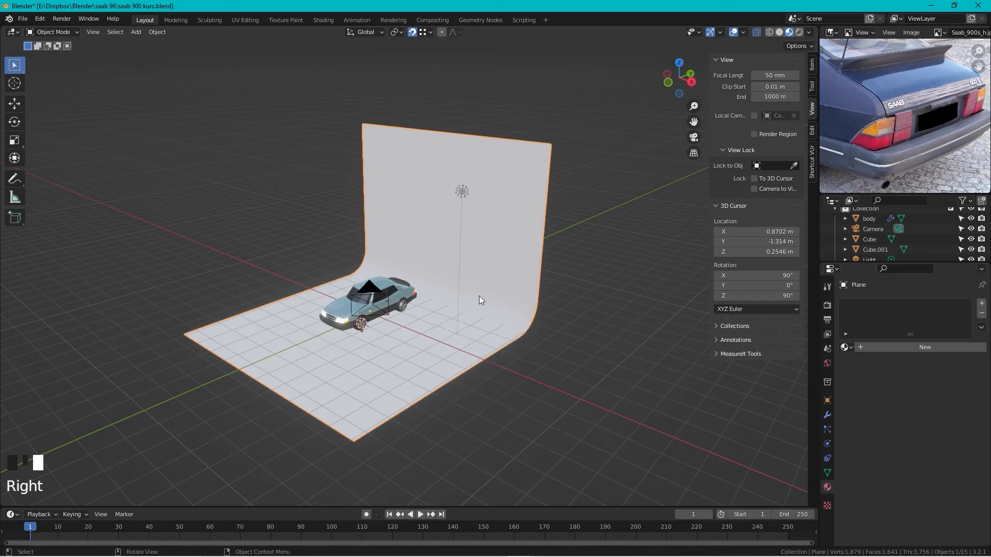
- Rotate the backdrop about 43.4° around the global Z axis so its wall faces the front three-quarter view of the car
middle_drag(435, 323, 453, 347)
scroll(451, 348, up, 3)
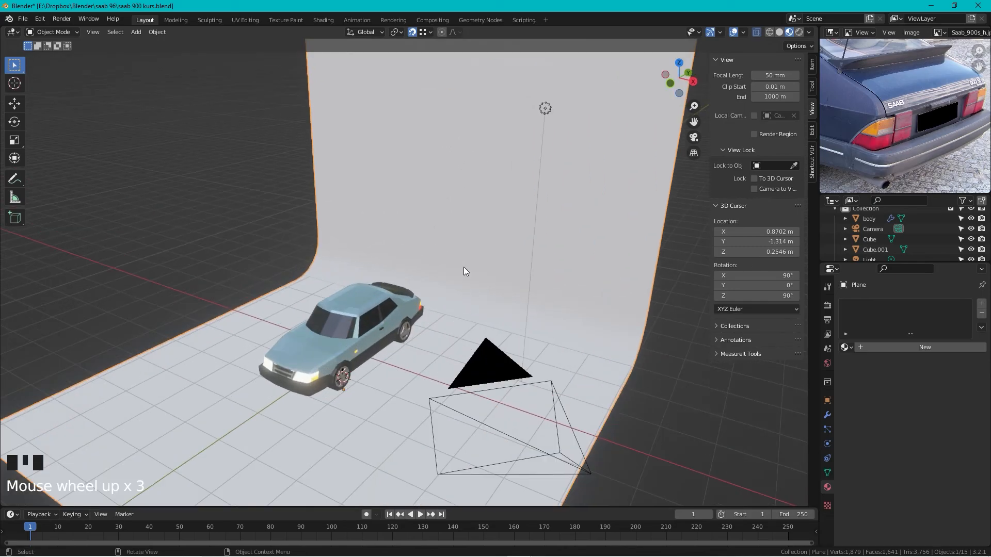
middle_drag(408, 313, 516, 316)
scroll(364, 354, up, 2)
scroll(482, 317, up, 1)
click(598, 357)
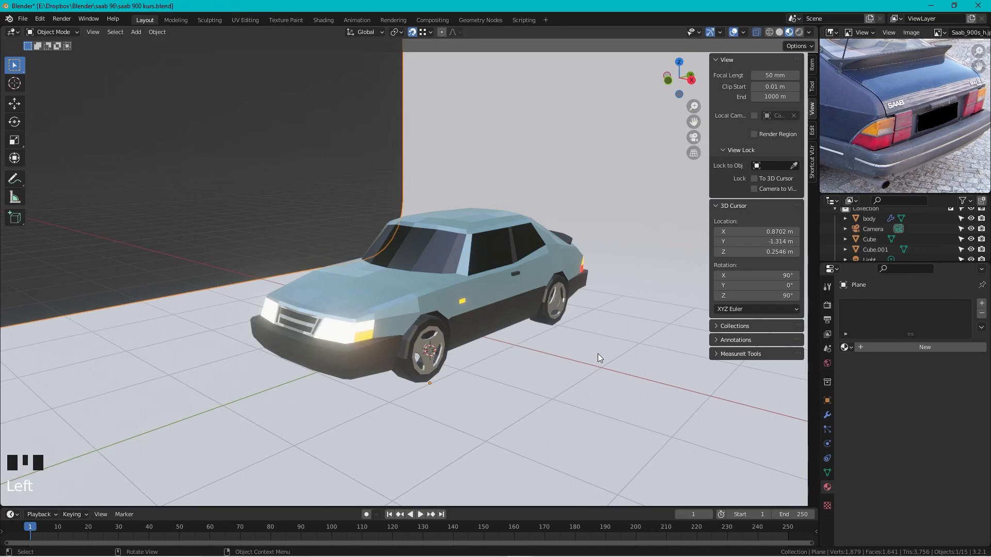
key(r)
key(z)
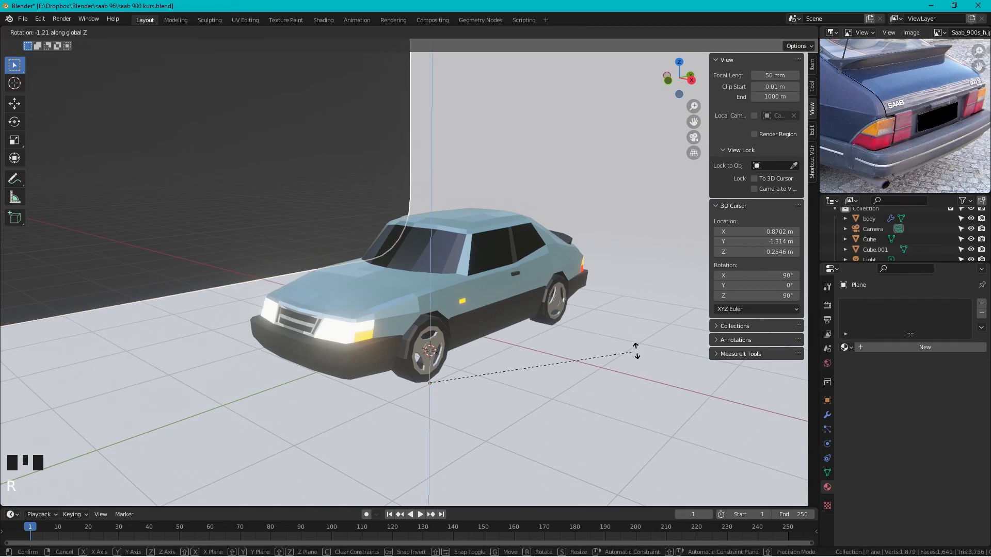
click(498, 299)
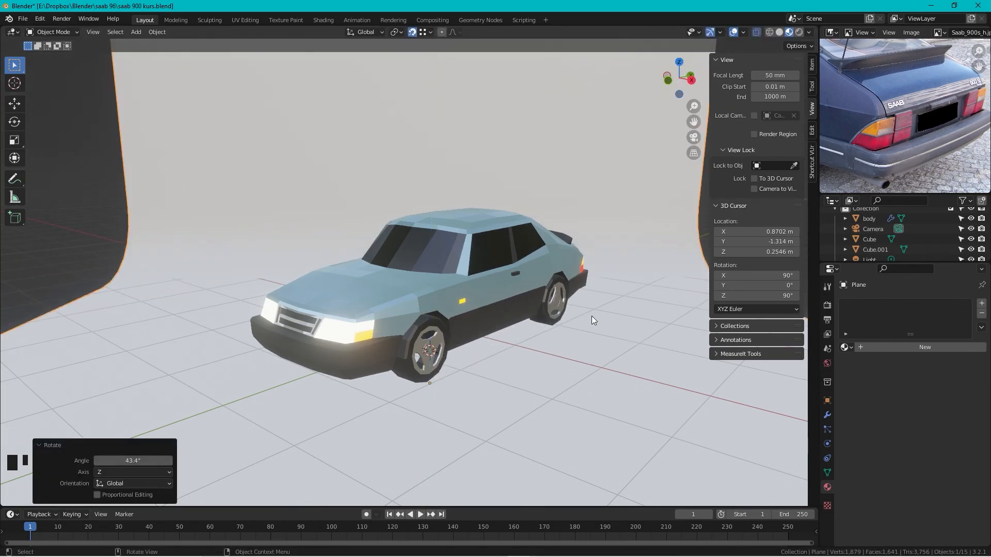
- Widen the backdrop along the global X axis by a factor of about 2.777 so it fills the view
key(s)
key(x)
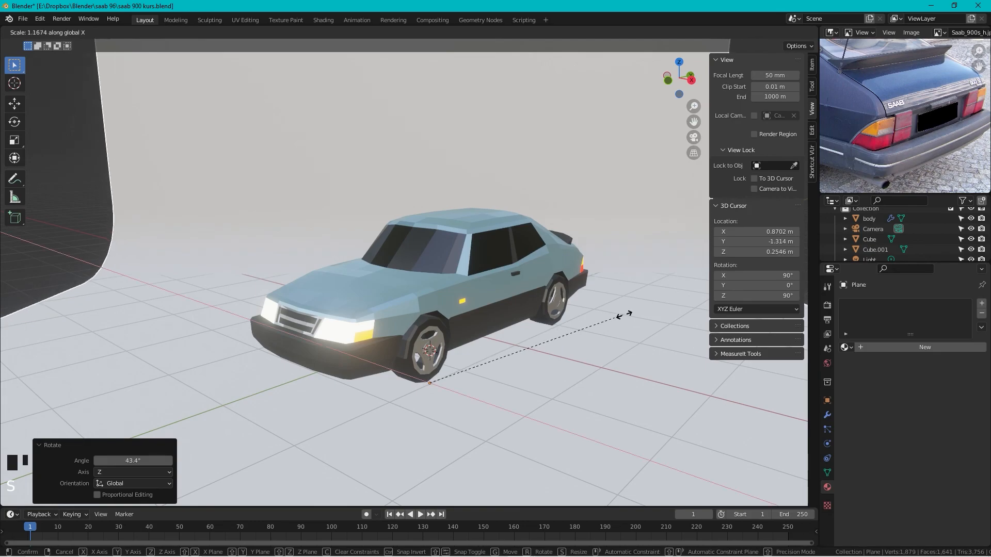
click(160, 312)
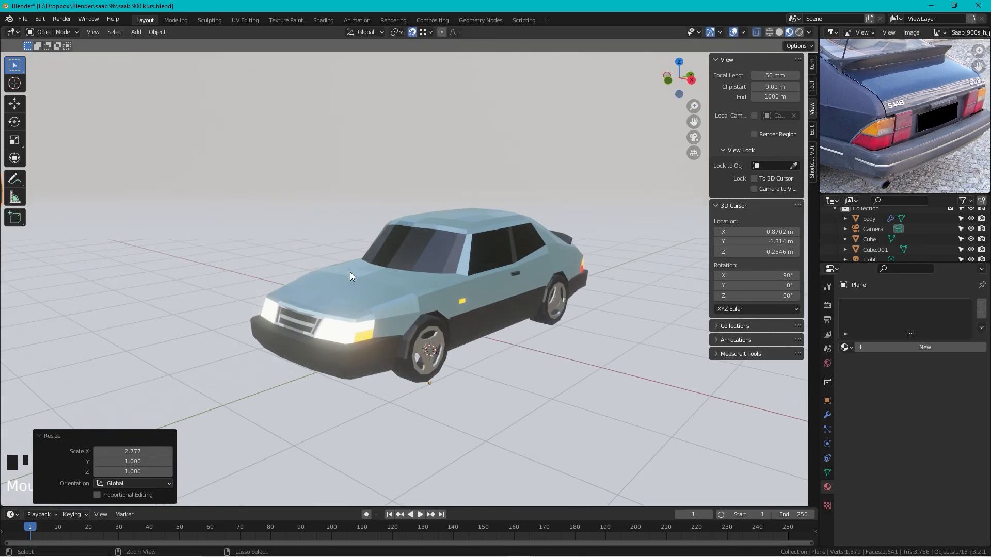
- Align the camera to the current view, then shift it about 0.17 m in X and -0.22 m in Y in view orientation
key(ctrl+alt+KP_0)
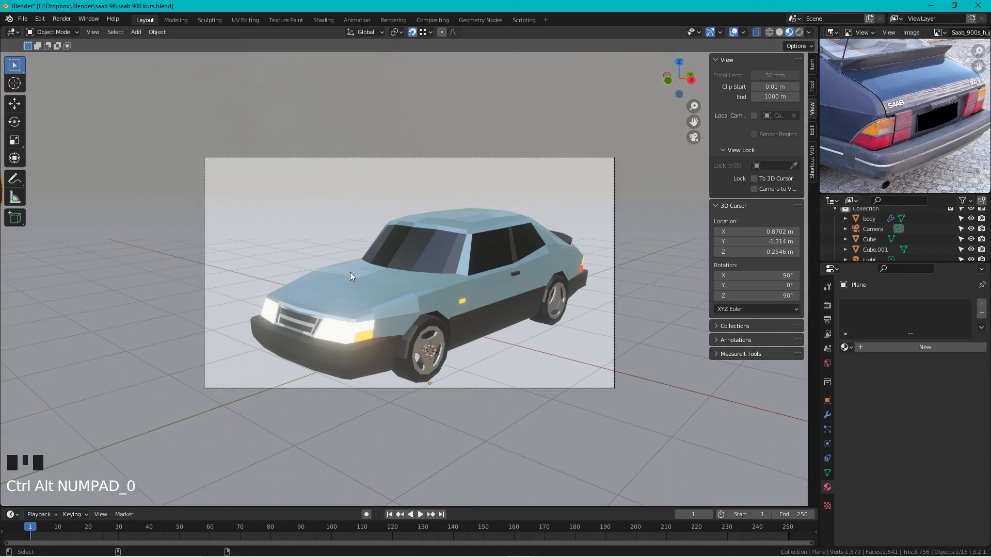
click(466, 158)
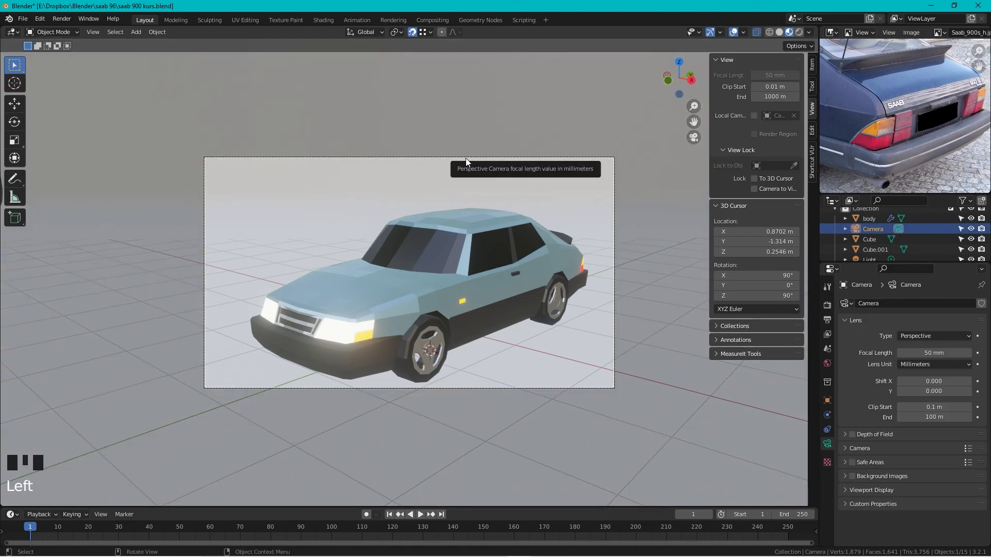
key(g)
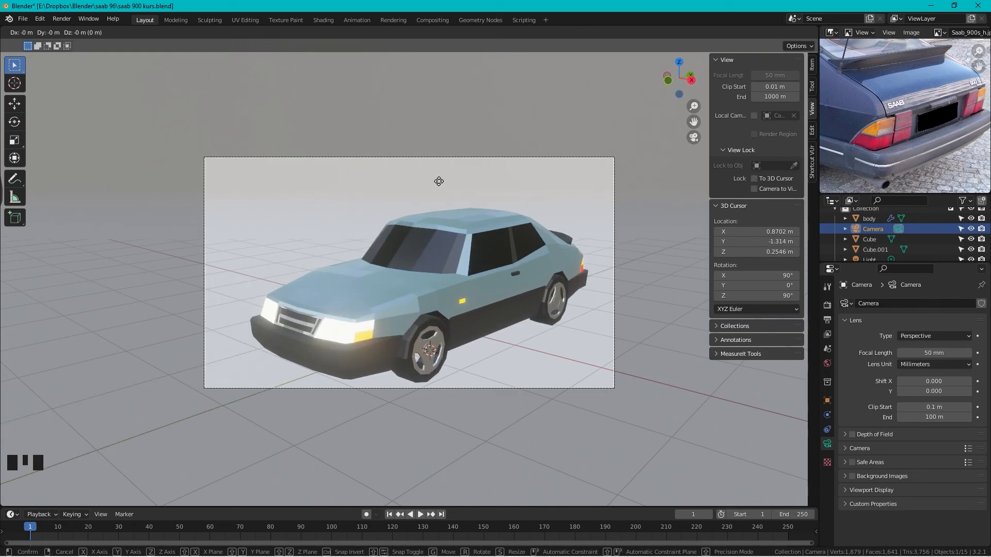
click(482, 177)
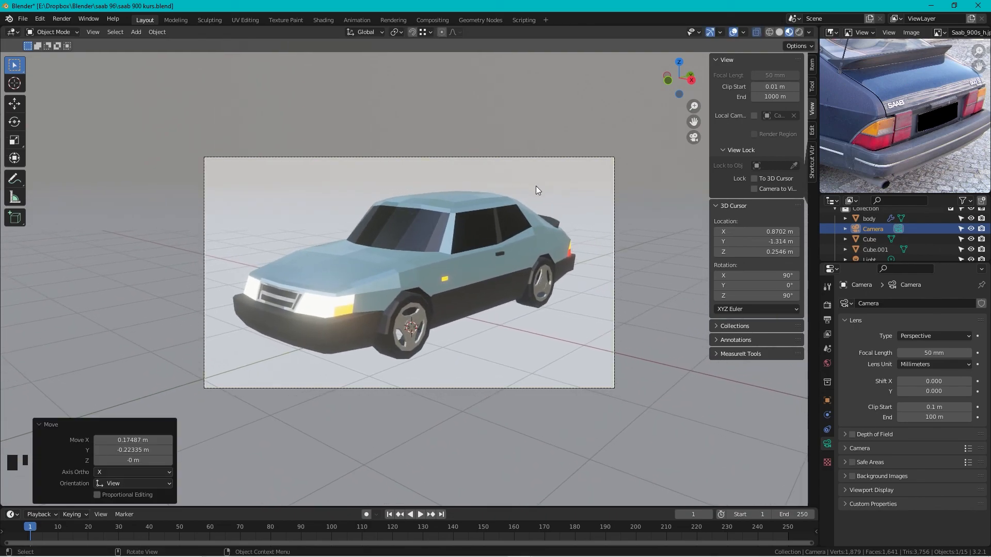
- Pull the camera back about 2.53 m along its local Z axis and render the image
key(g)
key(z)
key(z)
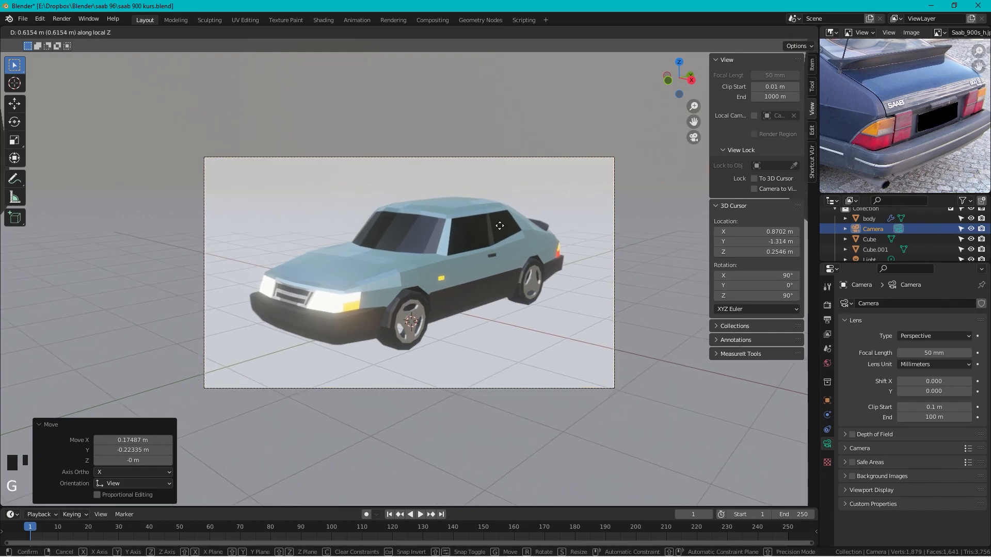
click(475, 262)
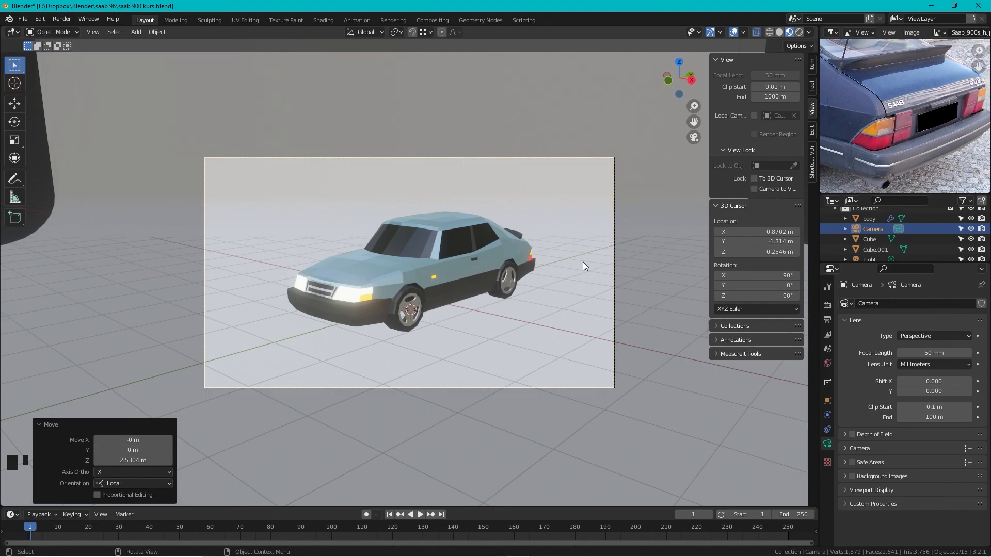
key(F12)
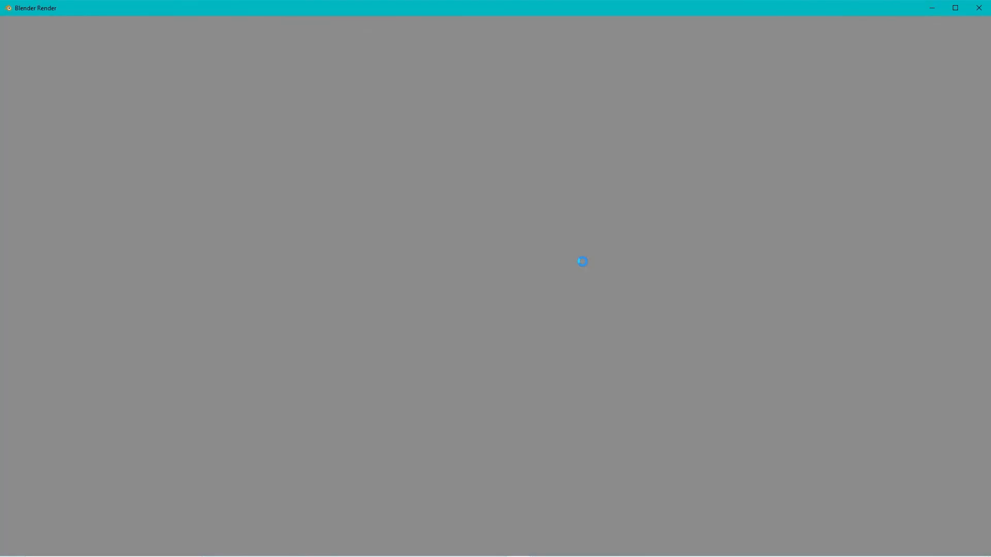